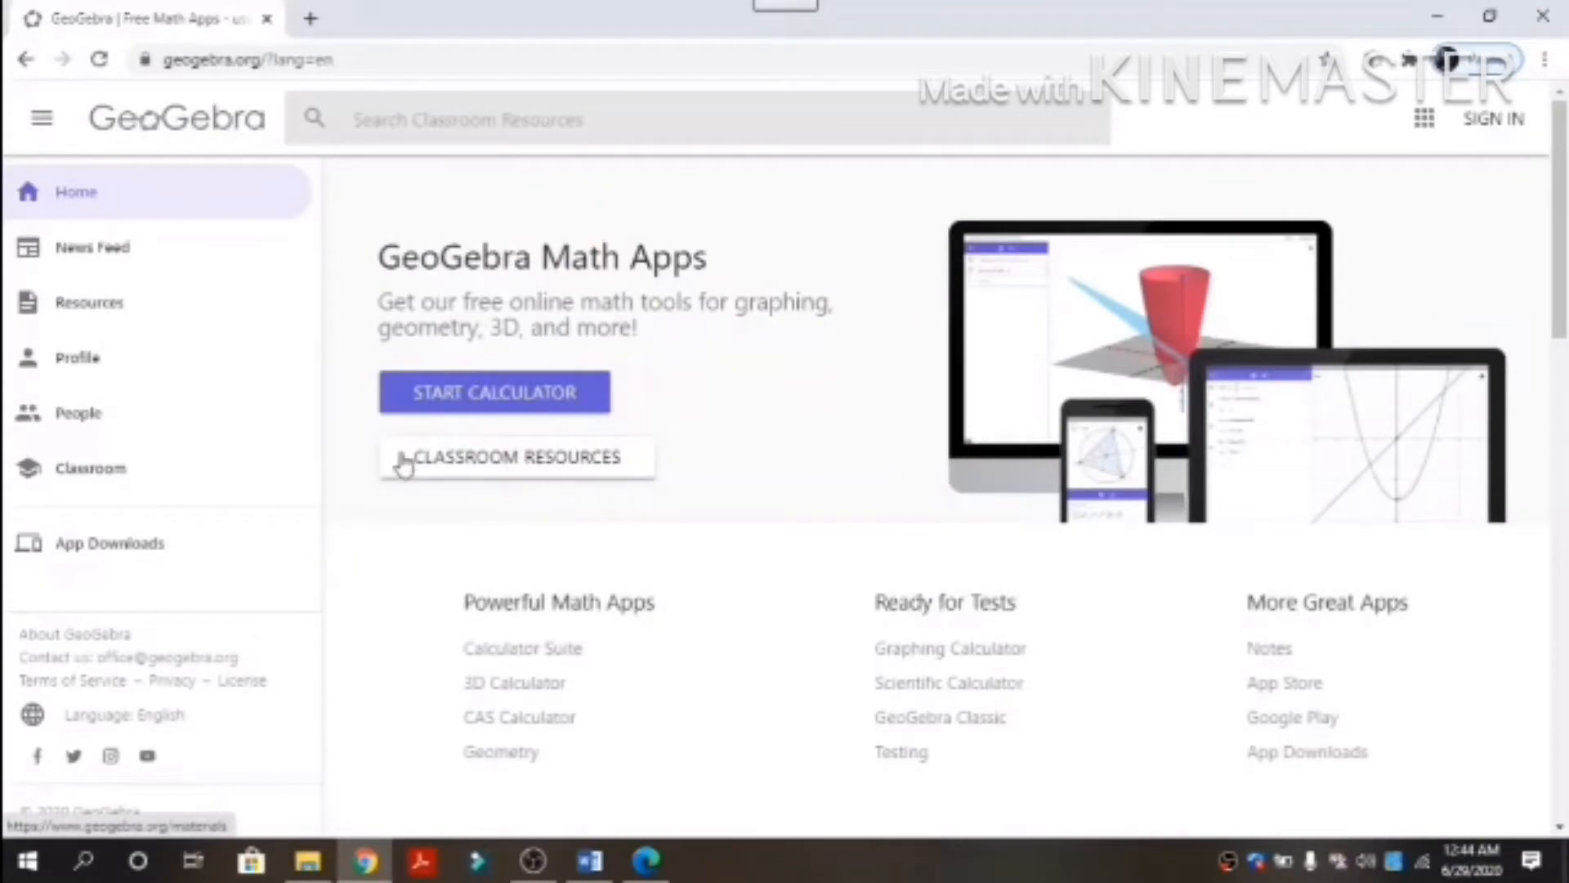
Open the calculator from the GeoGebra home page and examine its complete list of tools, from Basic Tools to Others.
left_click(440, 391)
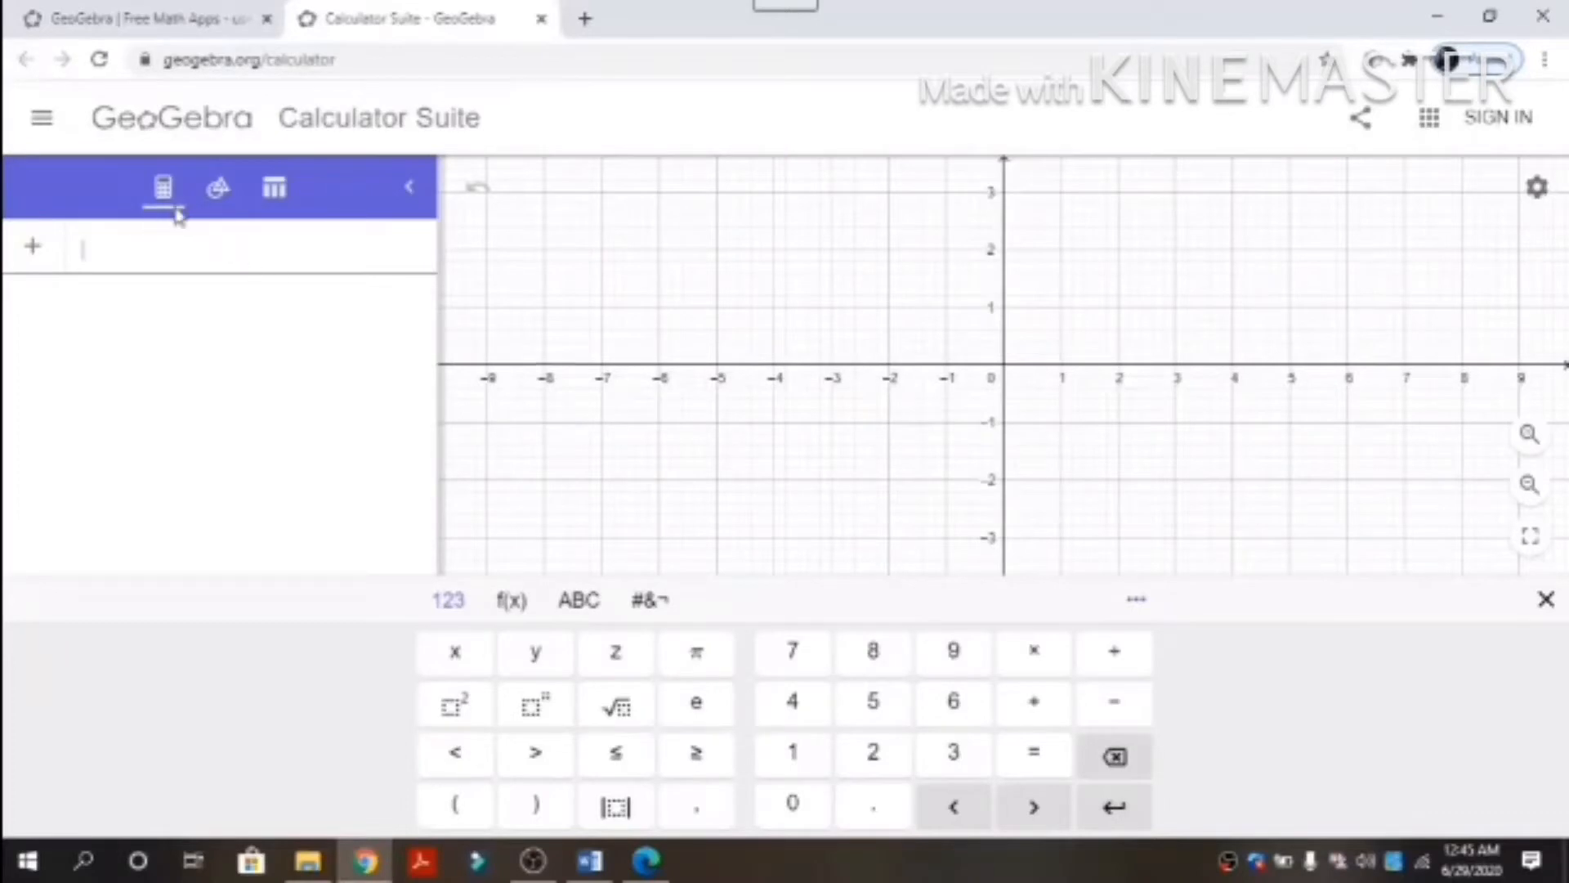
left_click(218, 191)
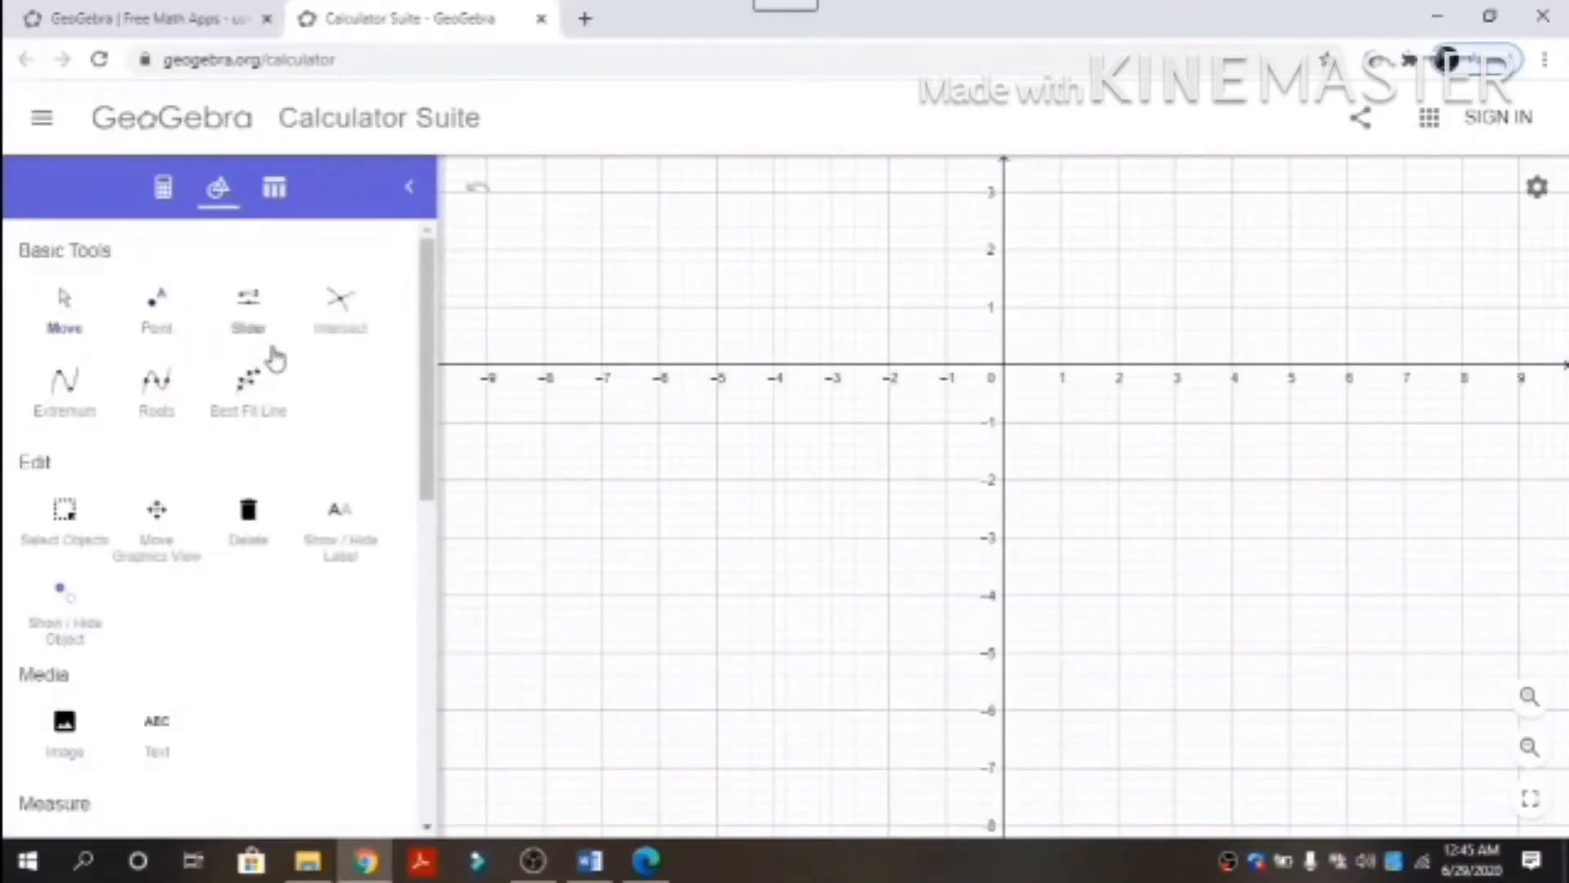
scroll(232, 462, "down", 2)
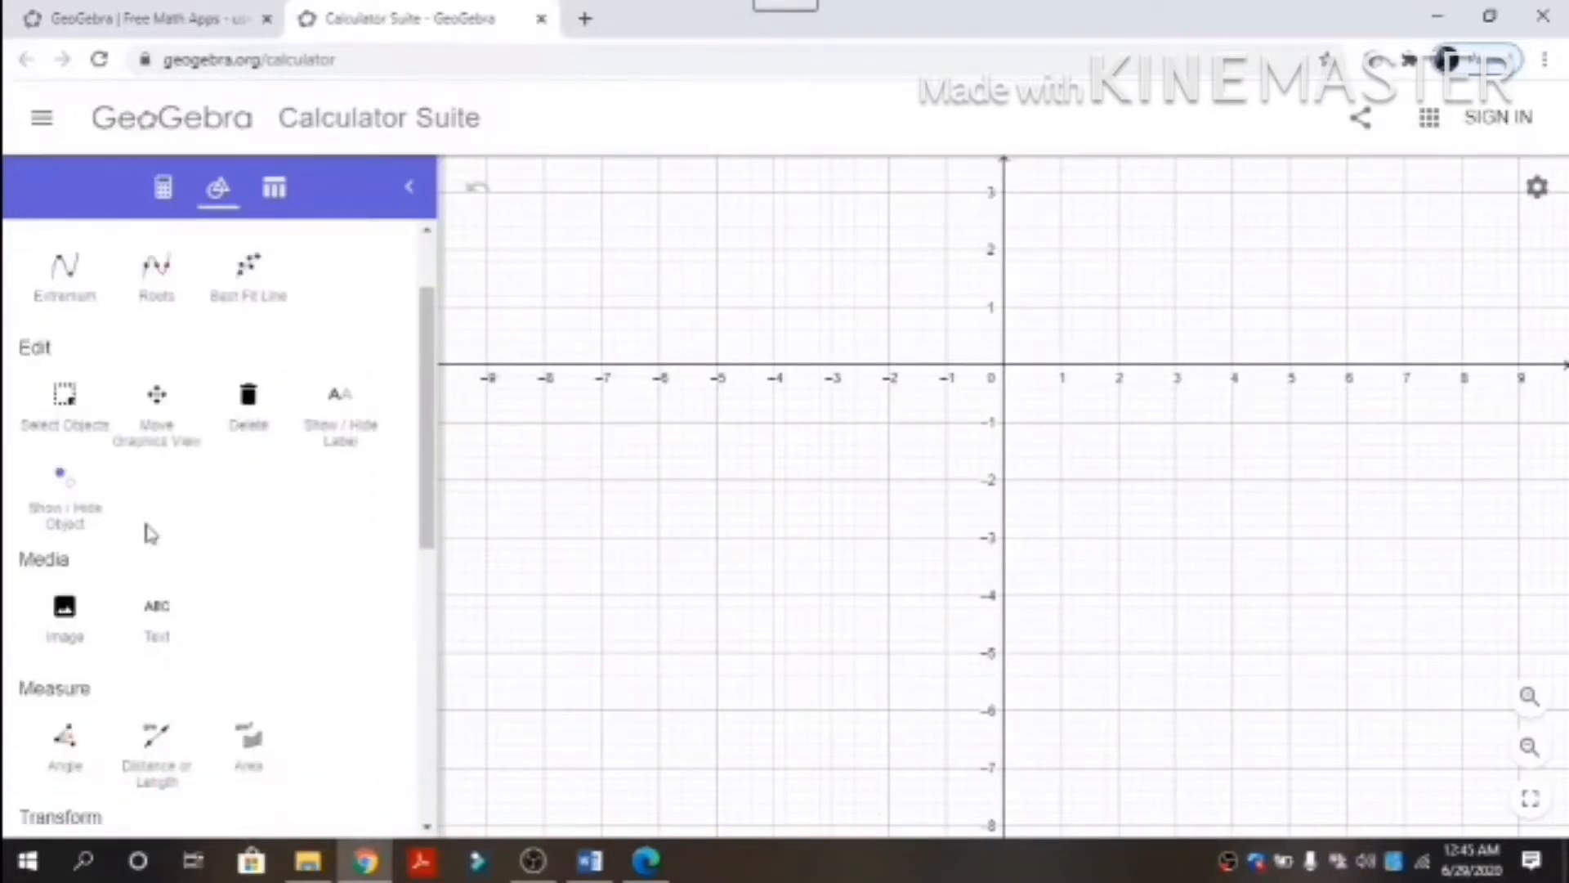
scroll(90, 515, "down", 2)
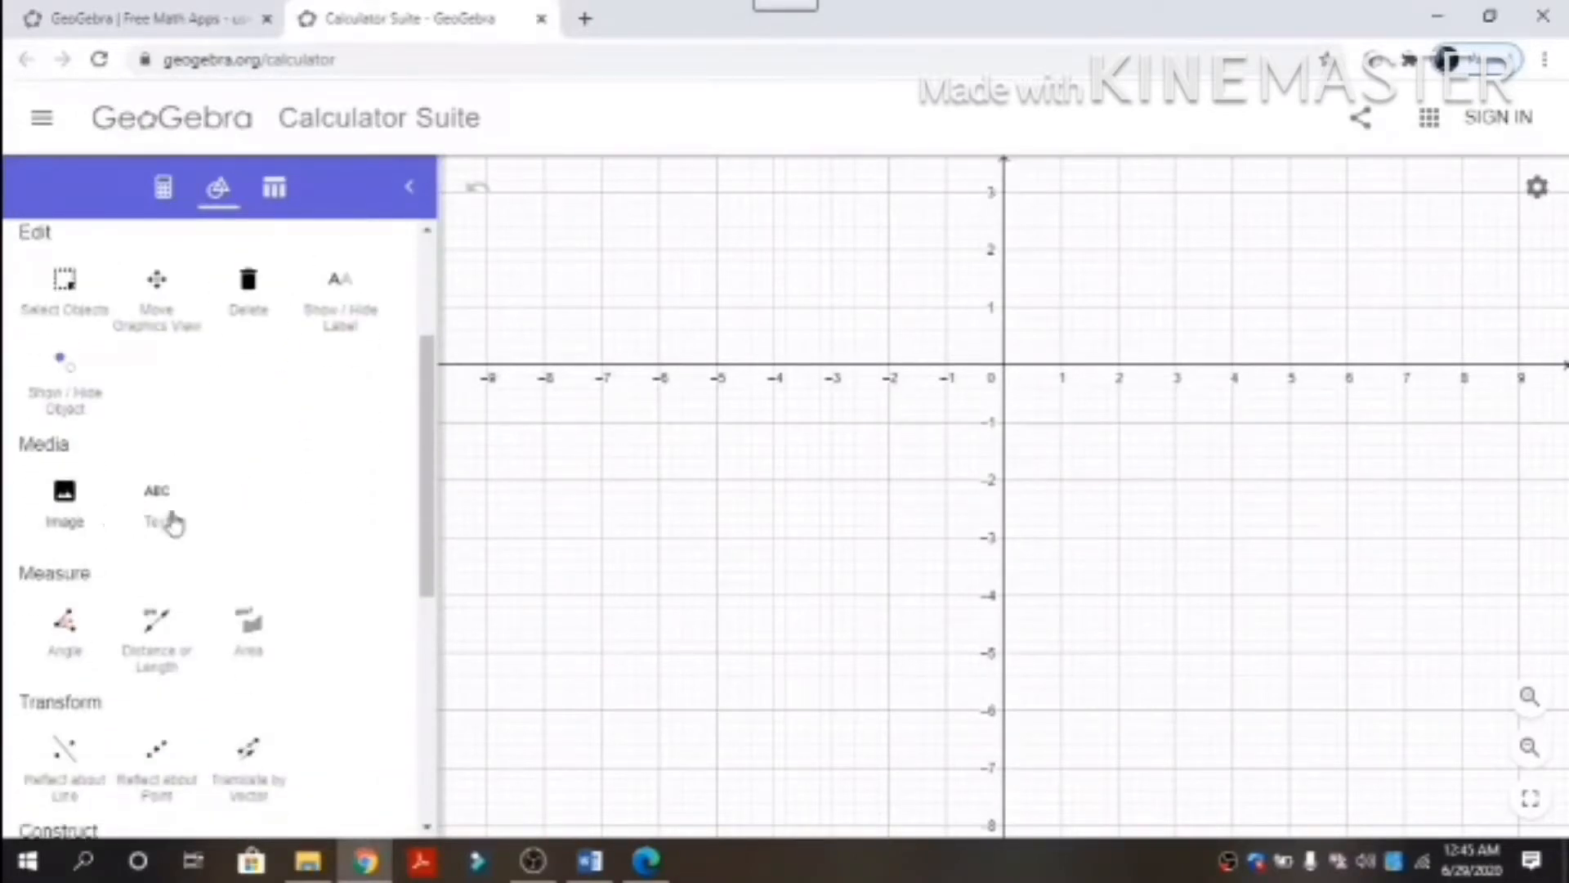
scroll(199, 521, "down", 5)
scroll(208, 522, "down", 3)
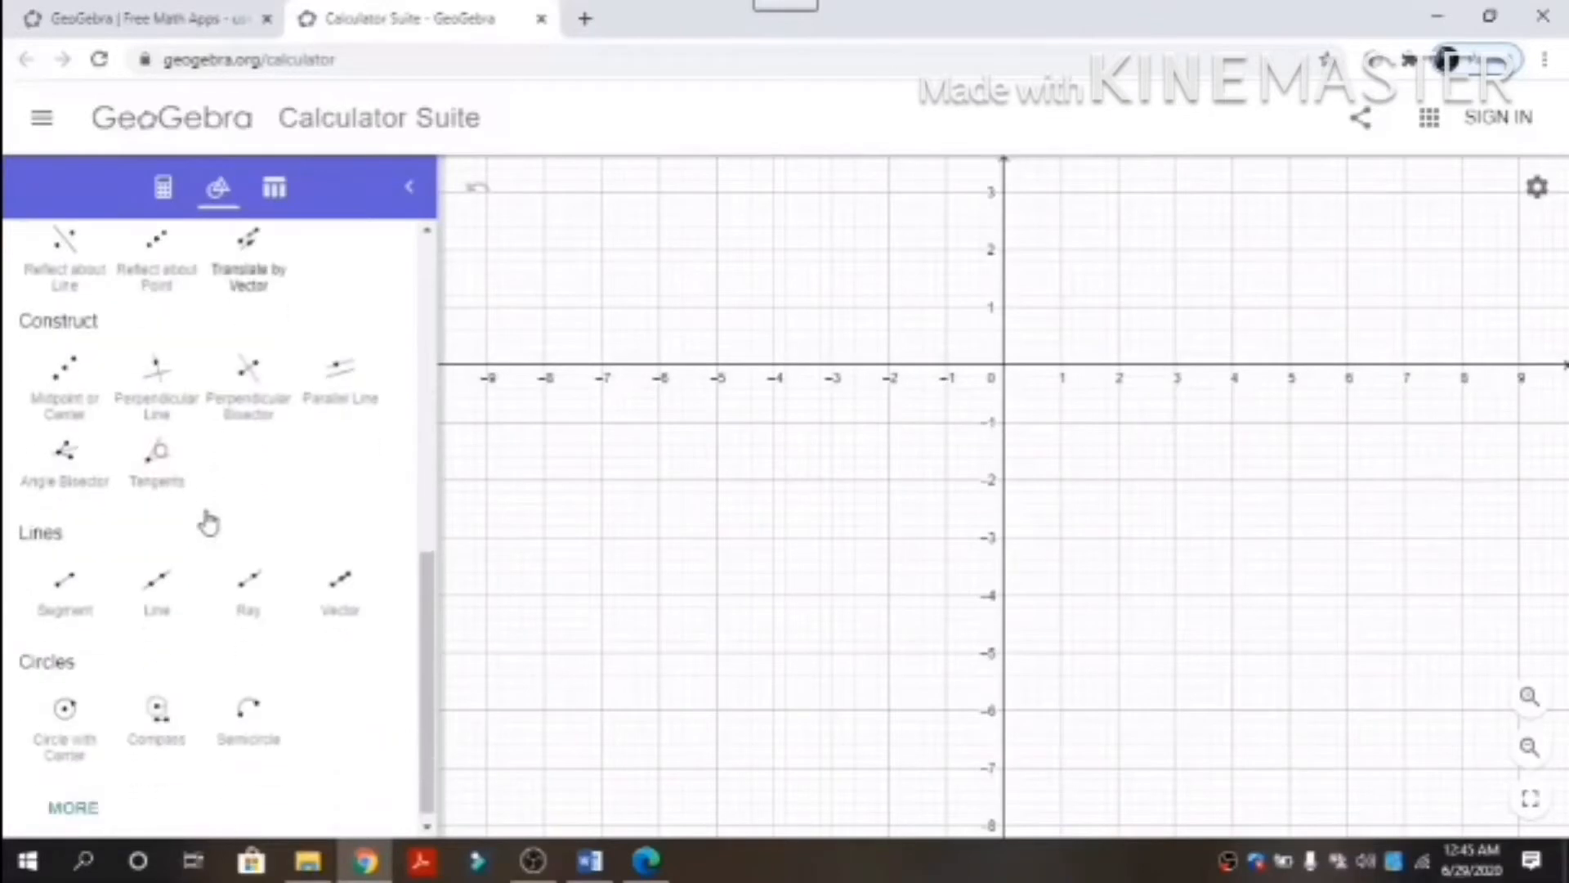
left_click(74, 800)
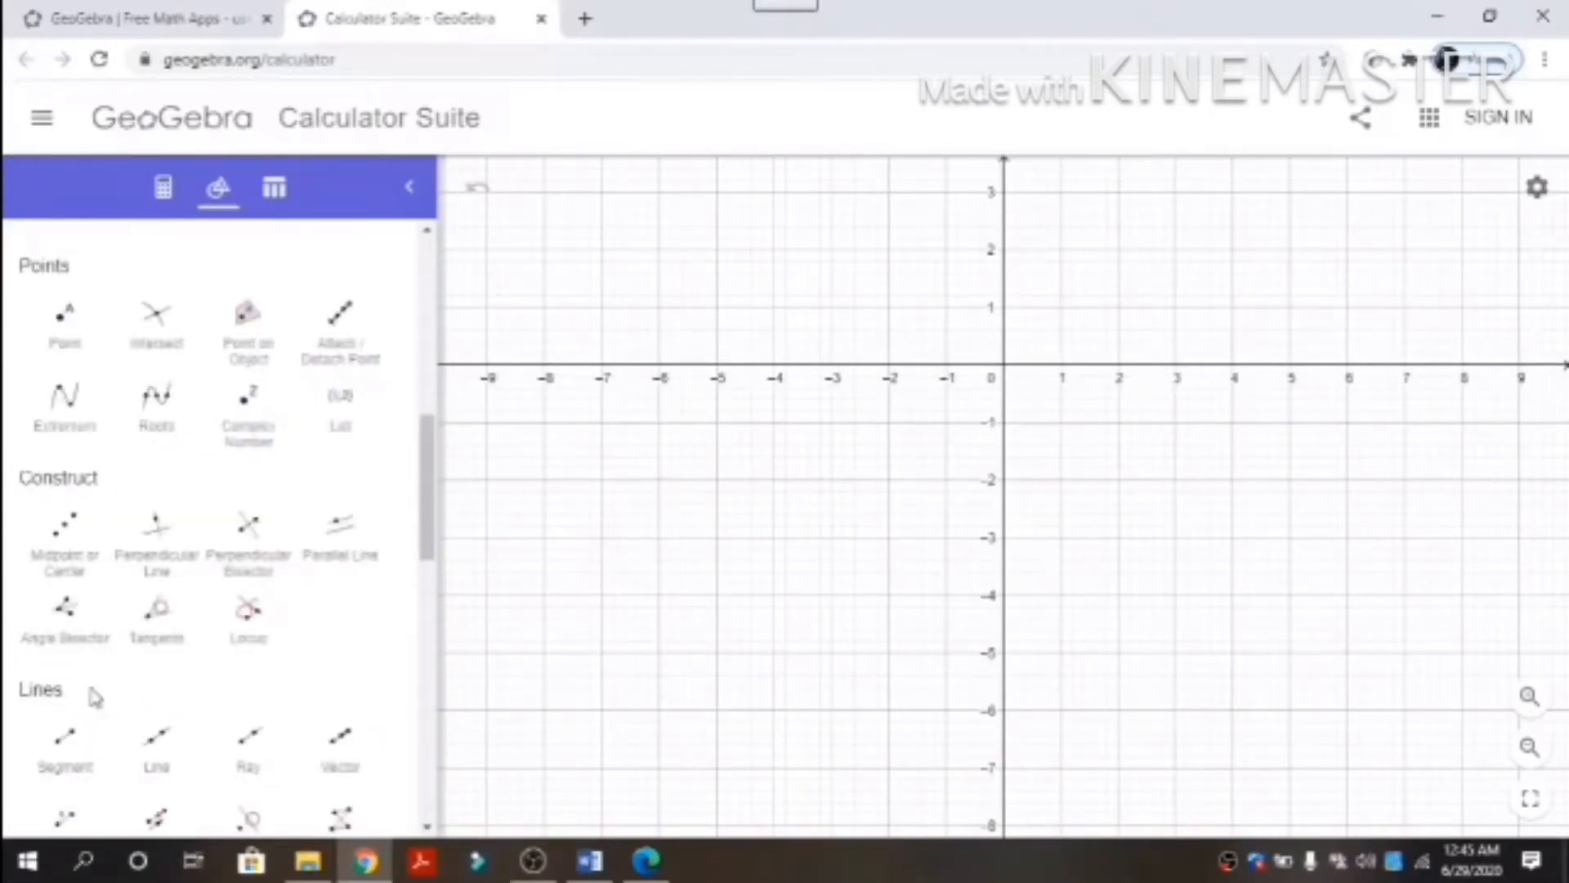
scroll(91, 694, "down", 3)
scroll(98, 675, "down", 10)
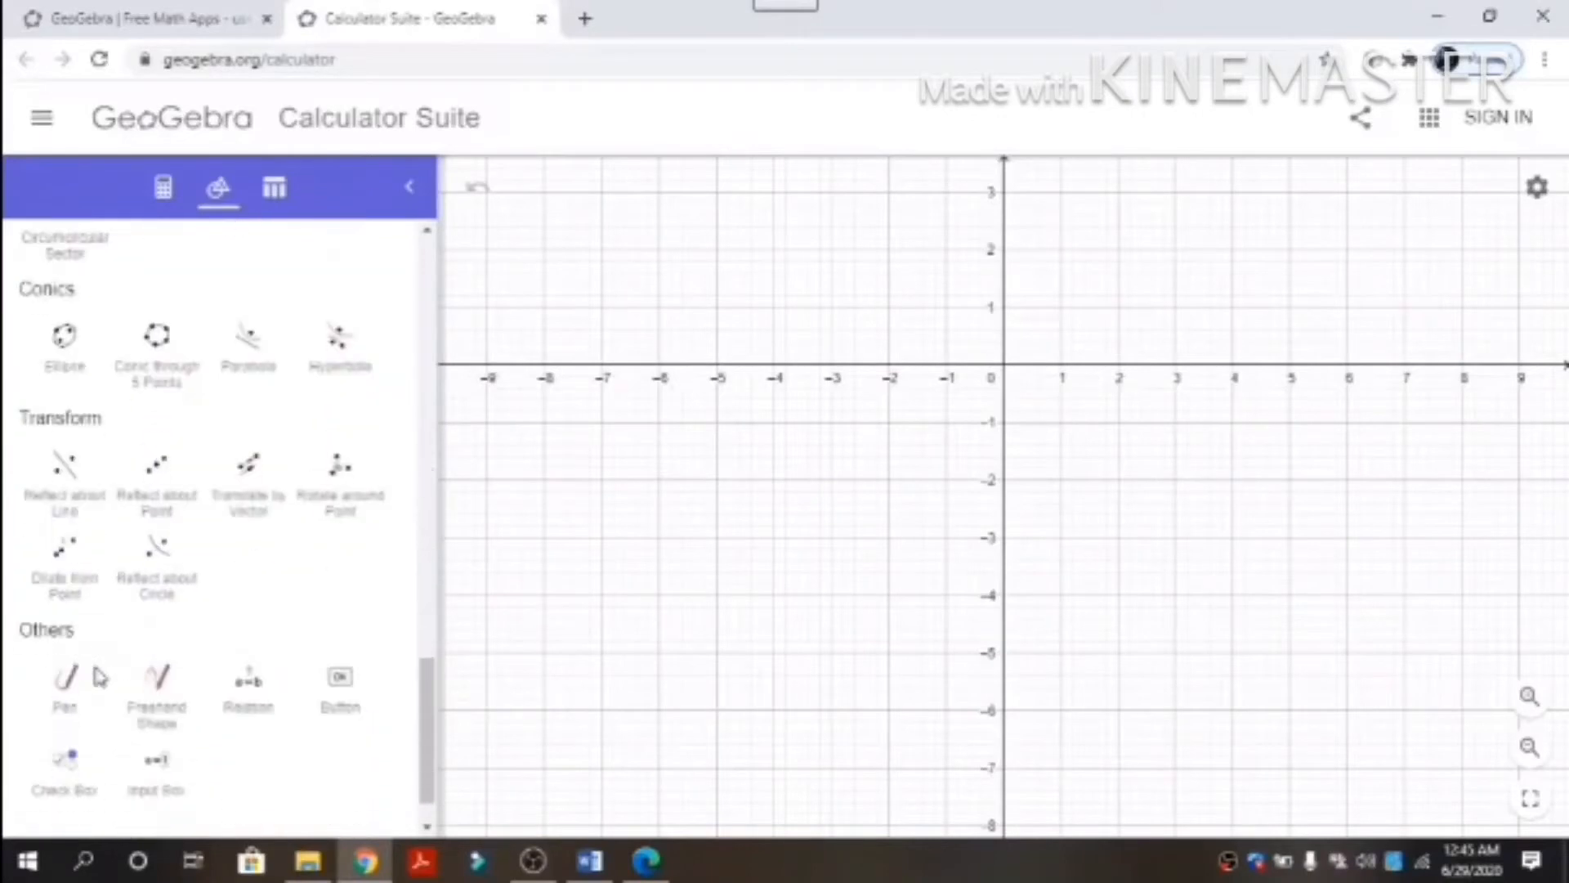
scroll(98, 678, "down", 2)
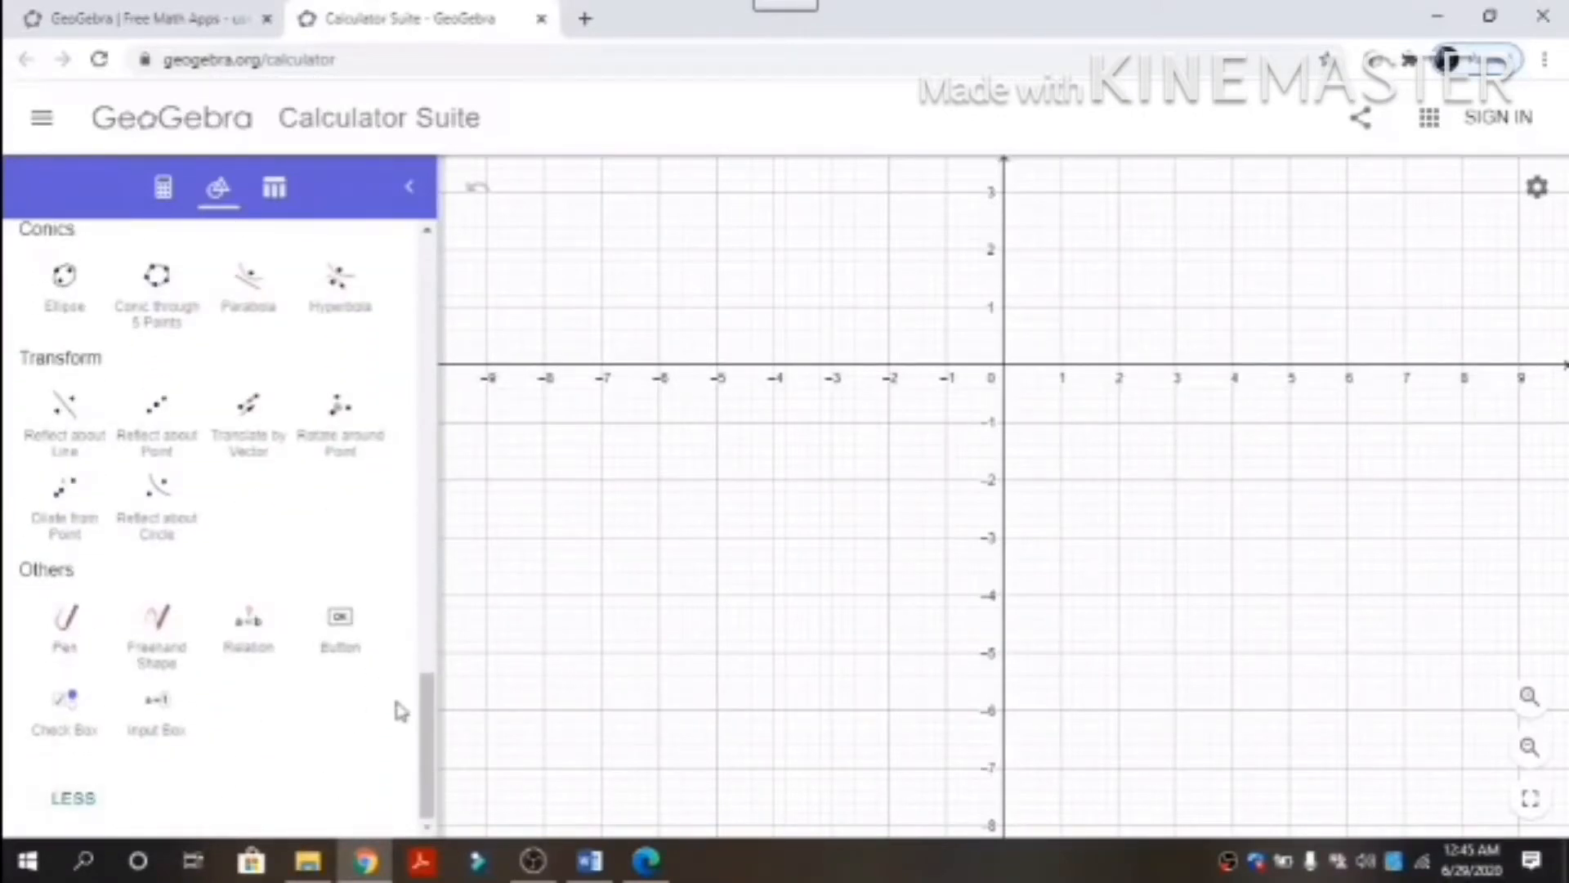
Look at the table and algebra views, and open the main menu.
left_click(274, 190)
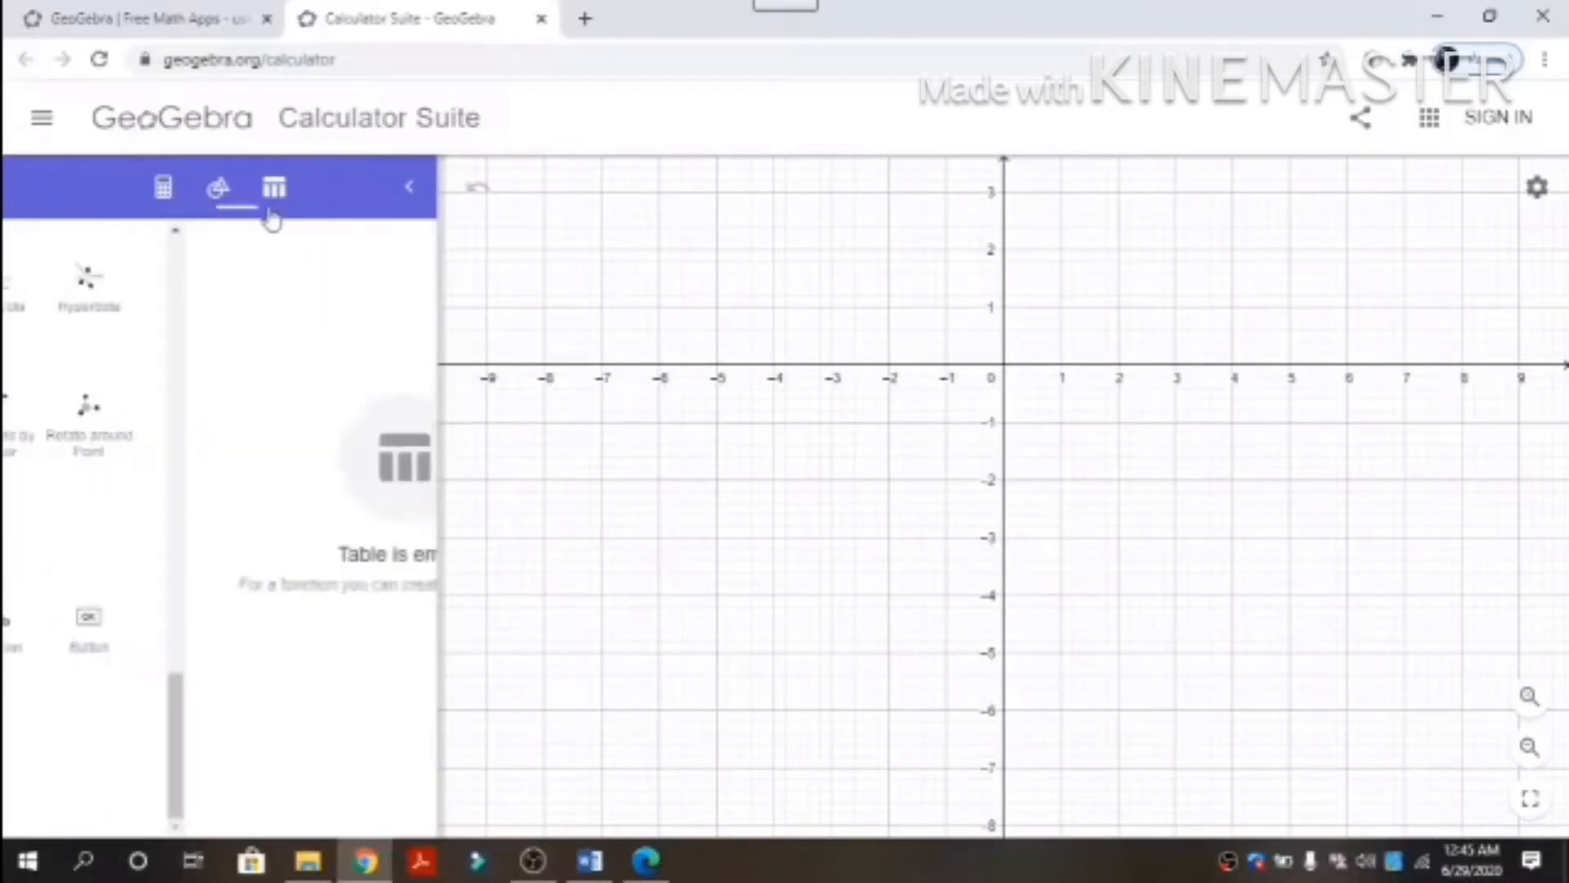
left_click(165, 193)
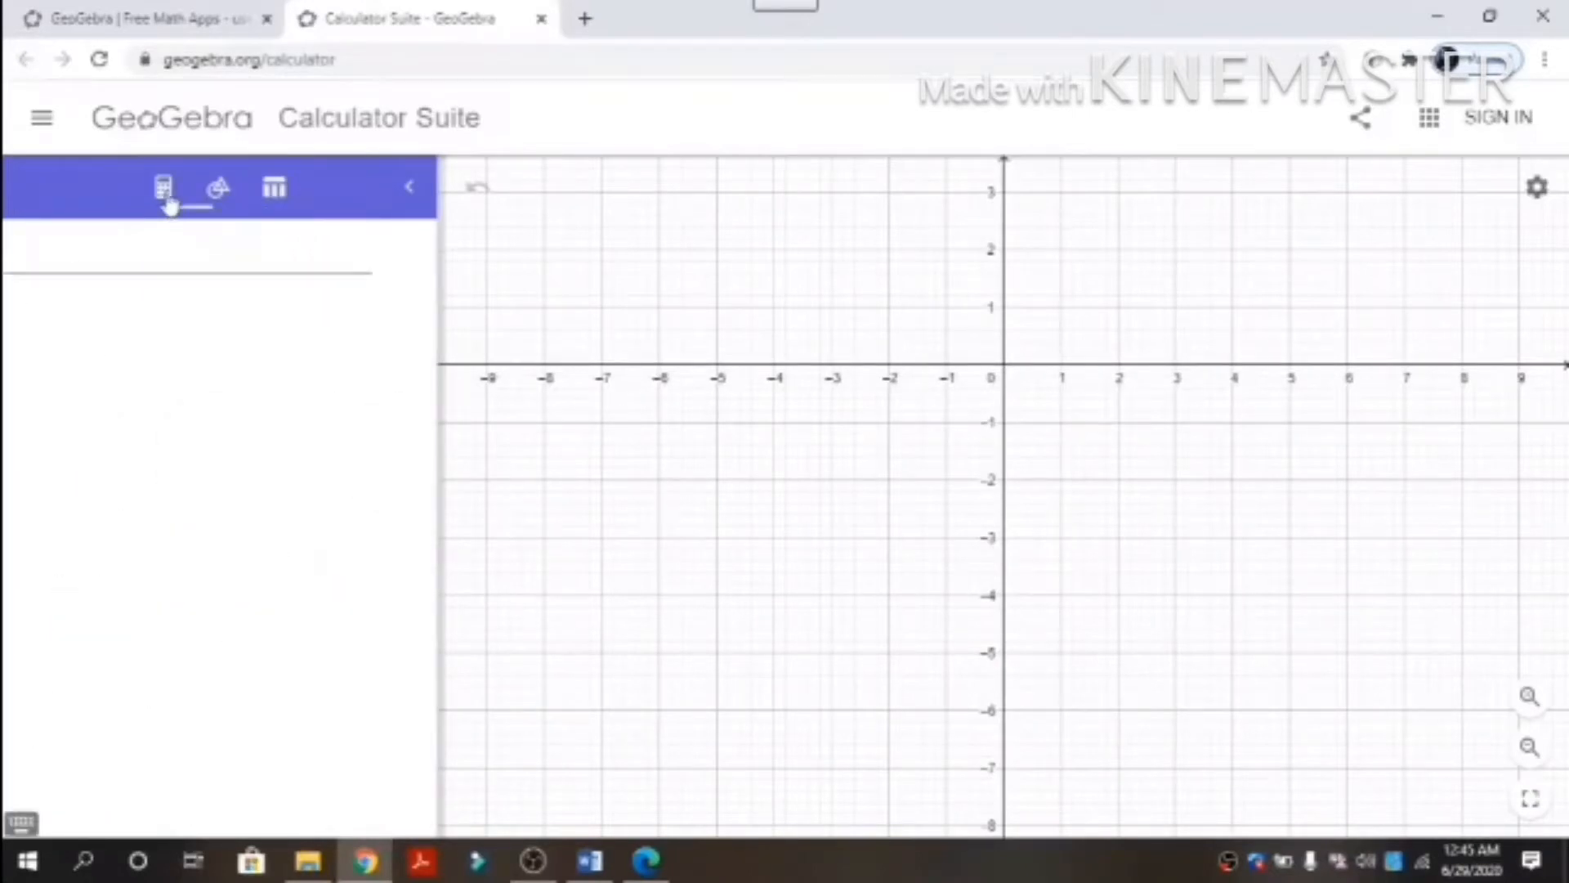
left_click(43, 123)
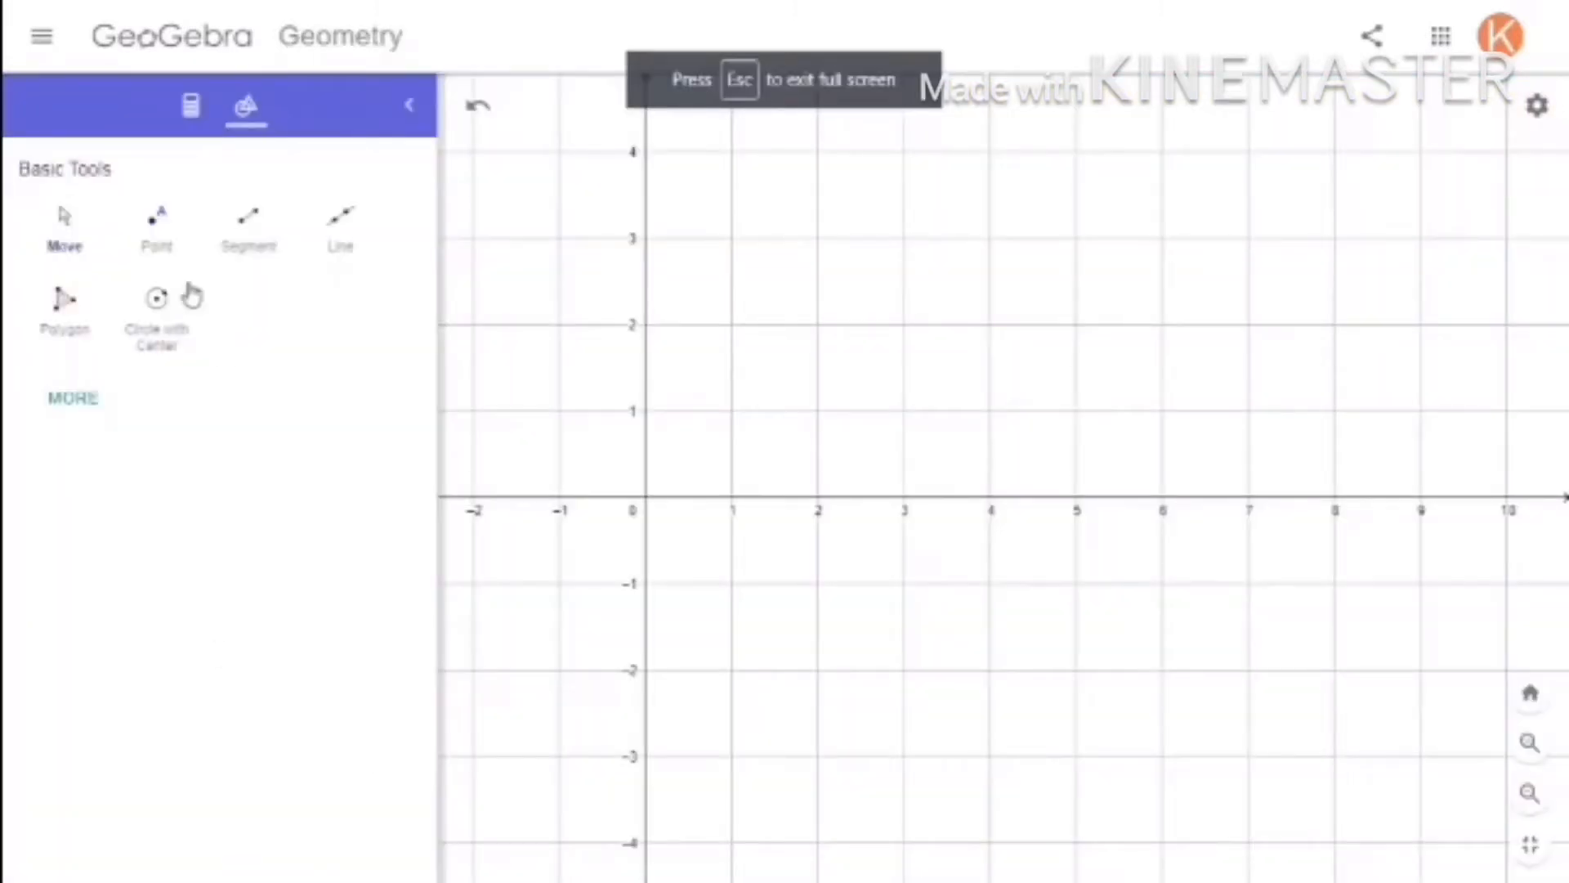
Show the full tool list and place four corner points at (0, -3), (8, -3), (8, 3) and (0, 3).
left_click(84, 398)
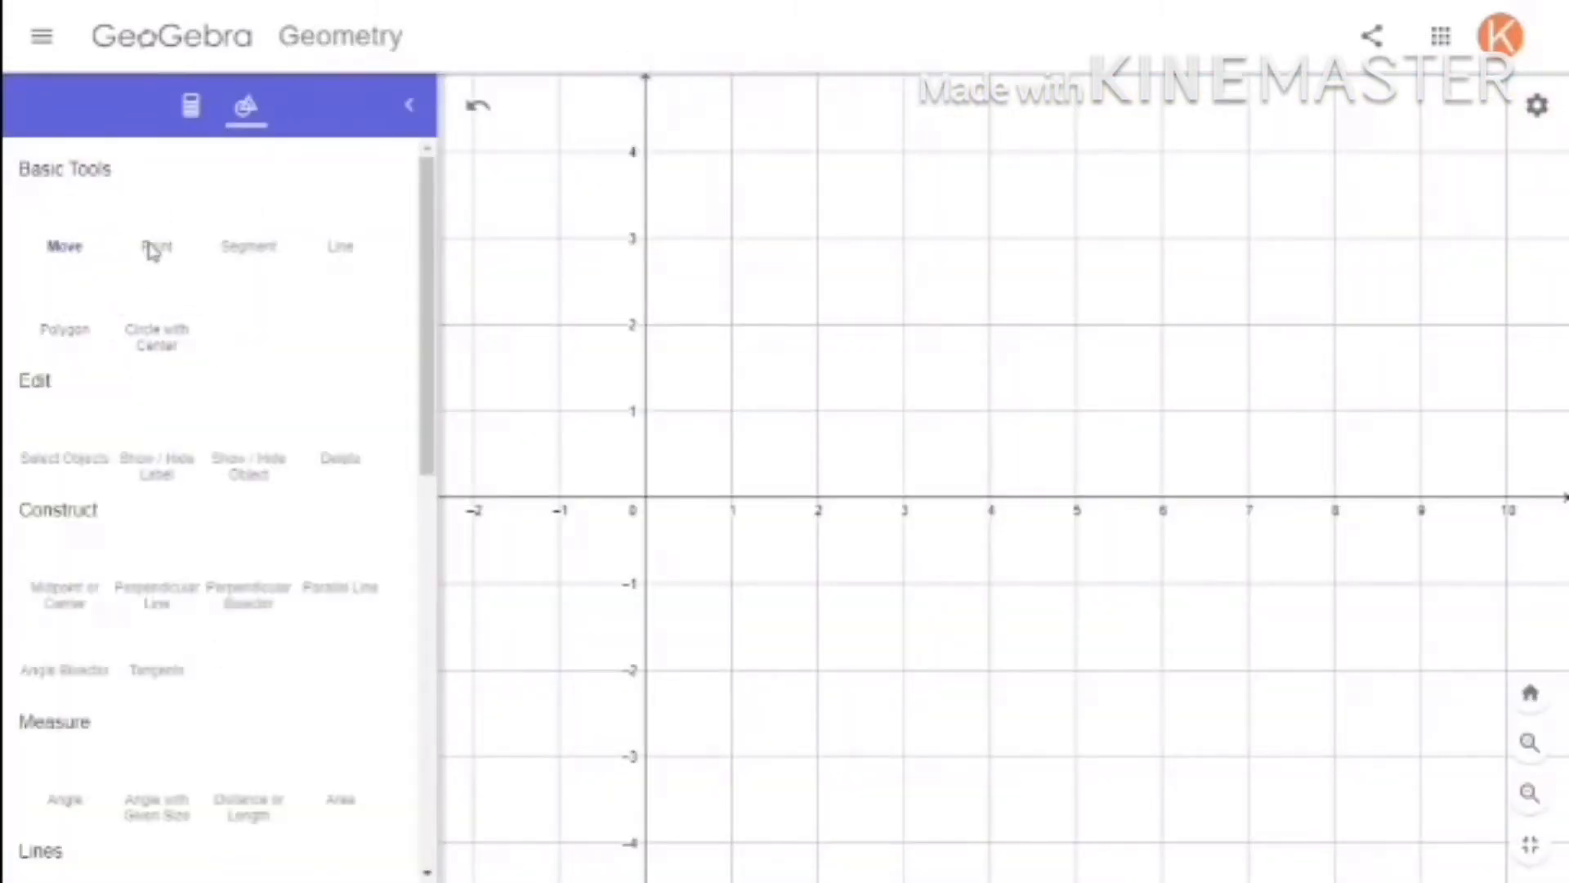
left_click(161, 231)
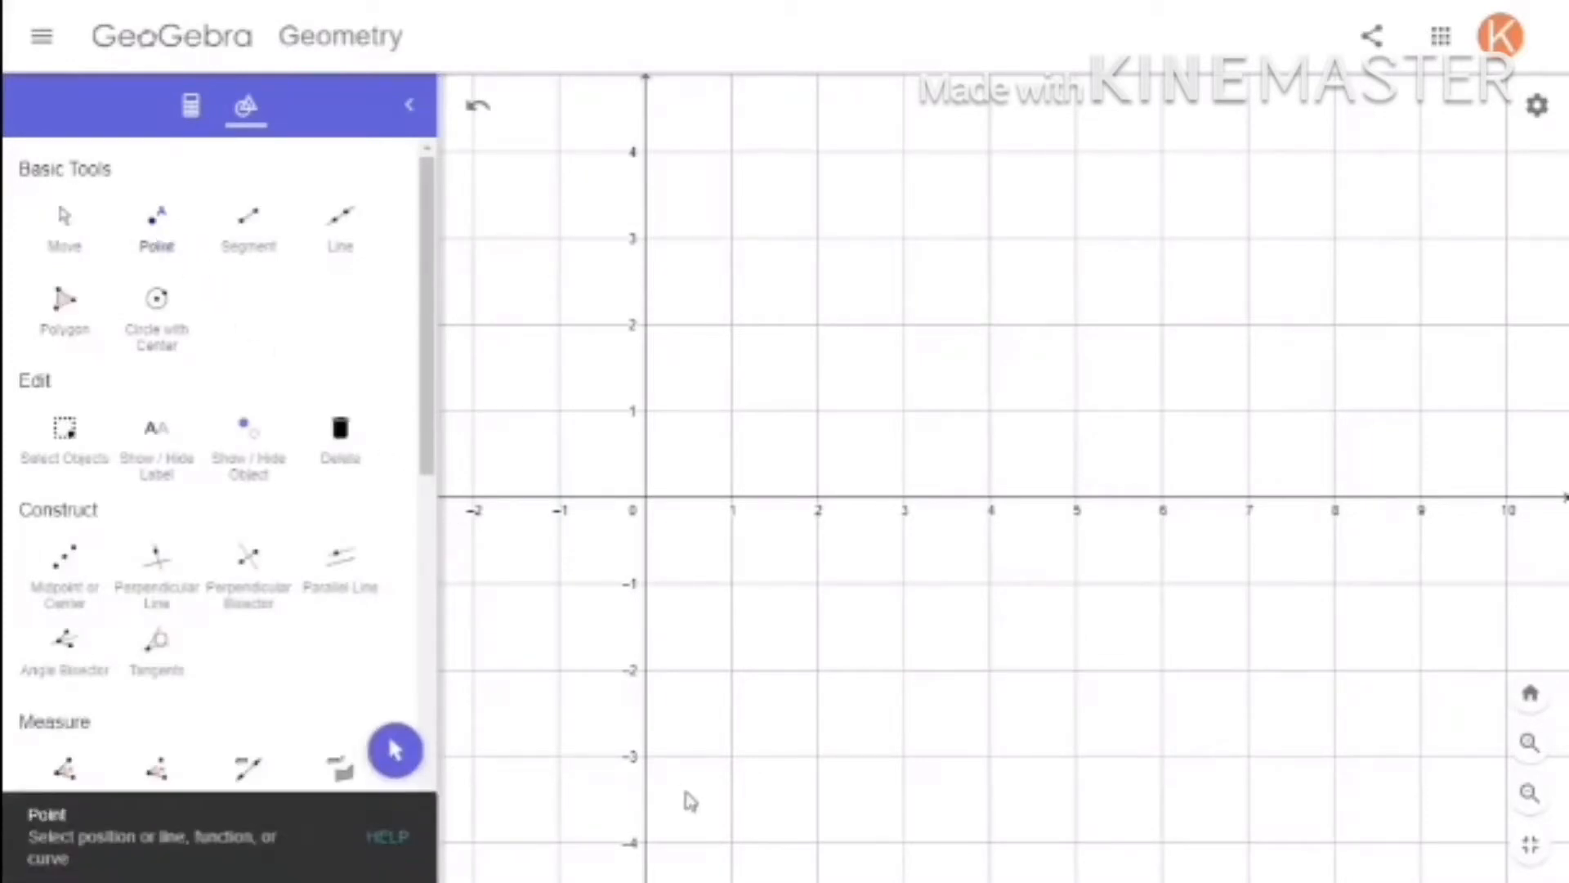
left_click(647, 758)
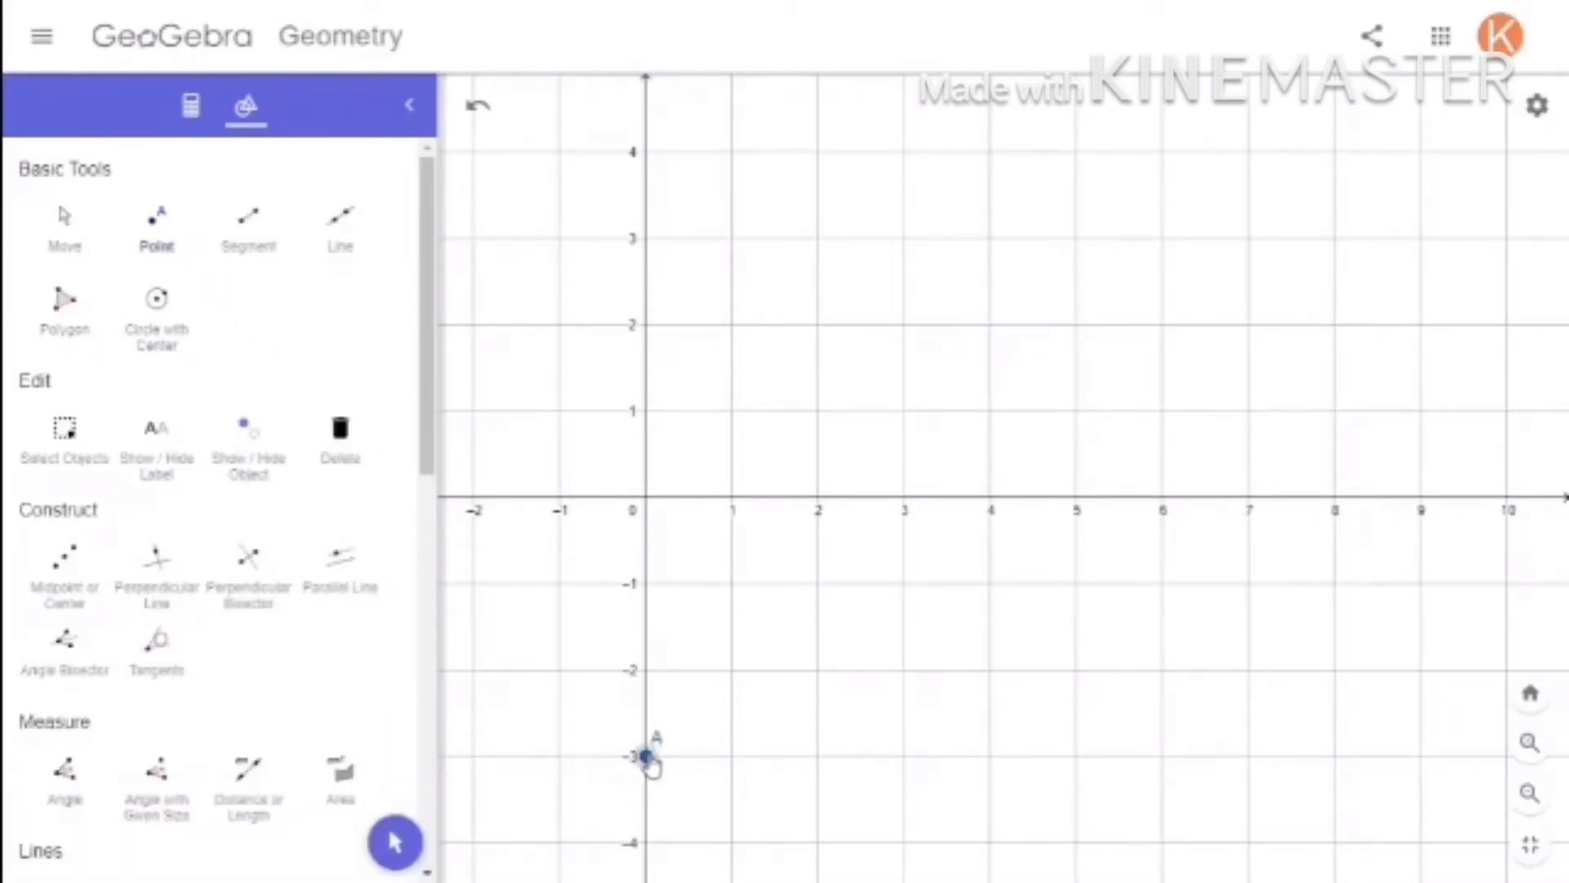
left_click(1335, 757)
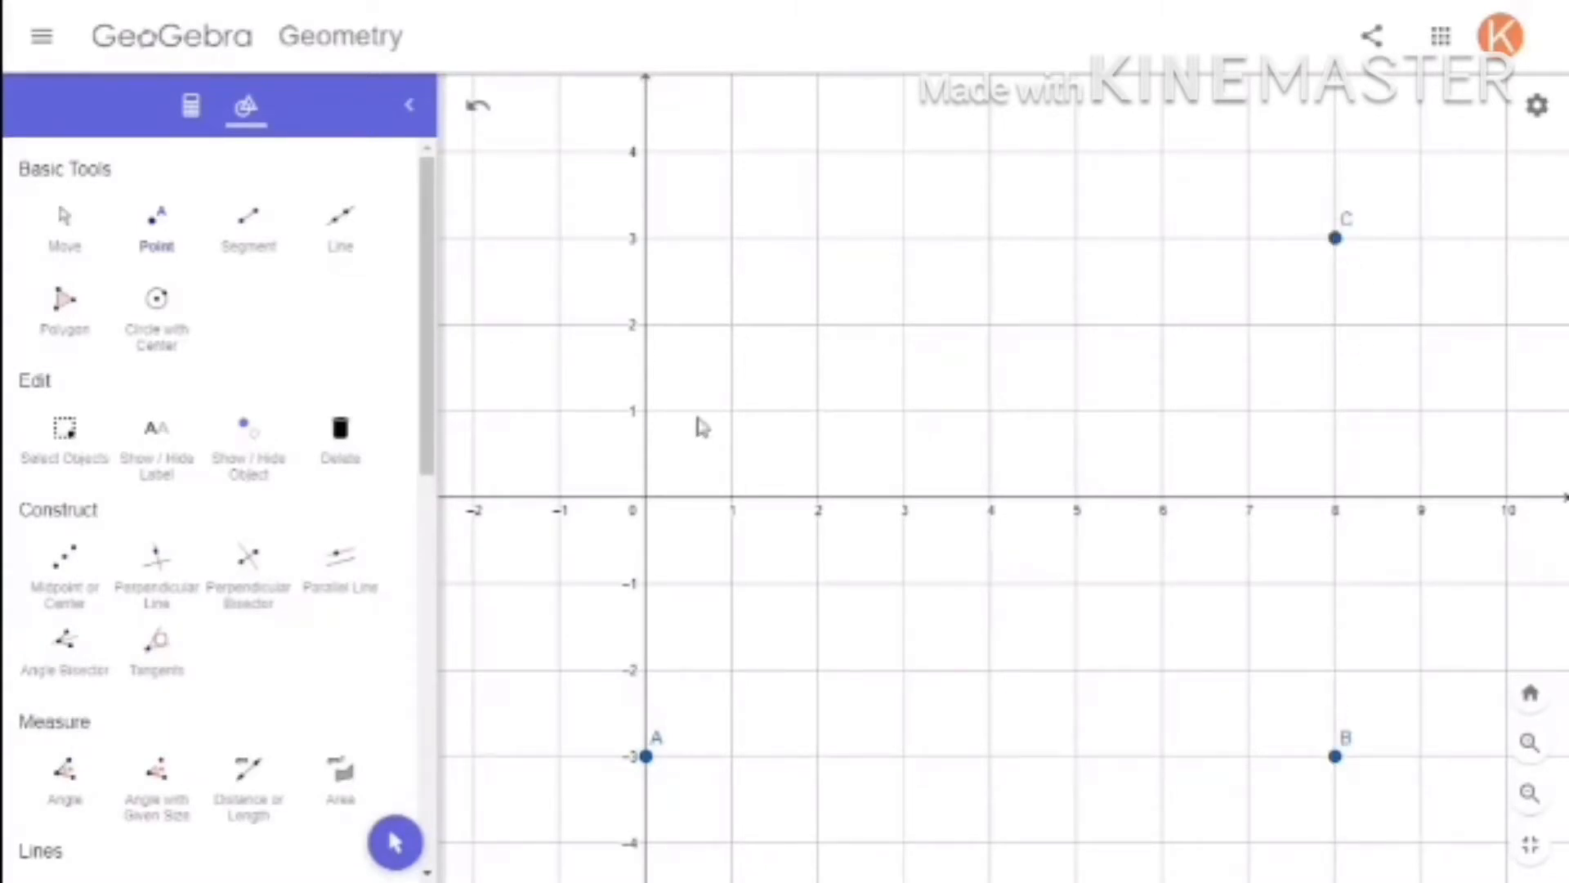
left_click(646, 238)
Connect points D–A, A–B, B–C and C–D with segments to form a closed rectangle.
left_click(245, 227)
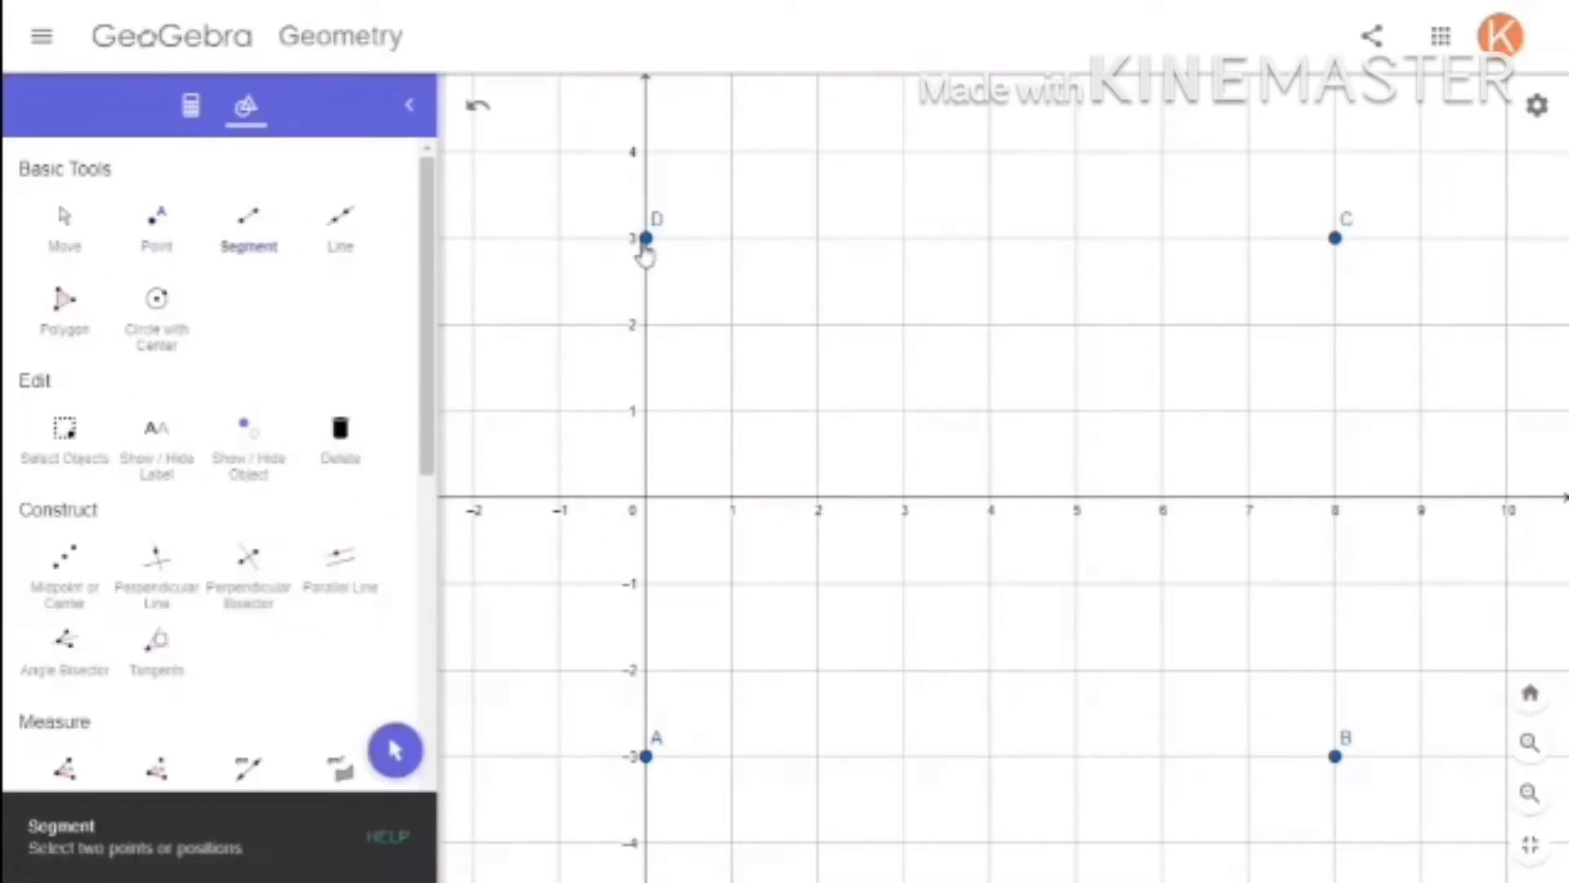
left_click(645, 241)
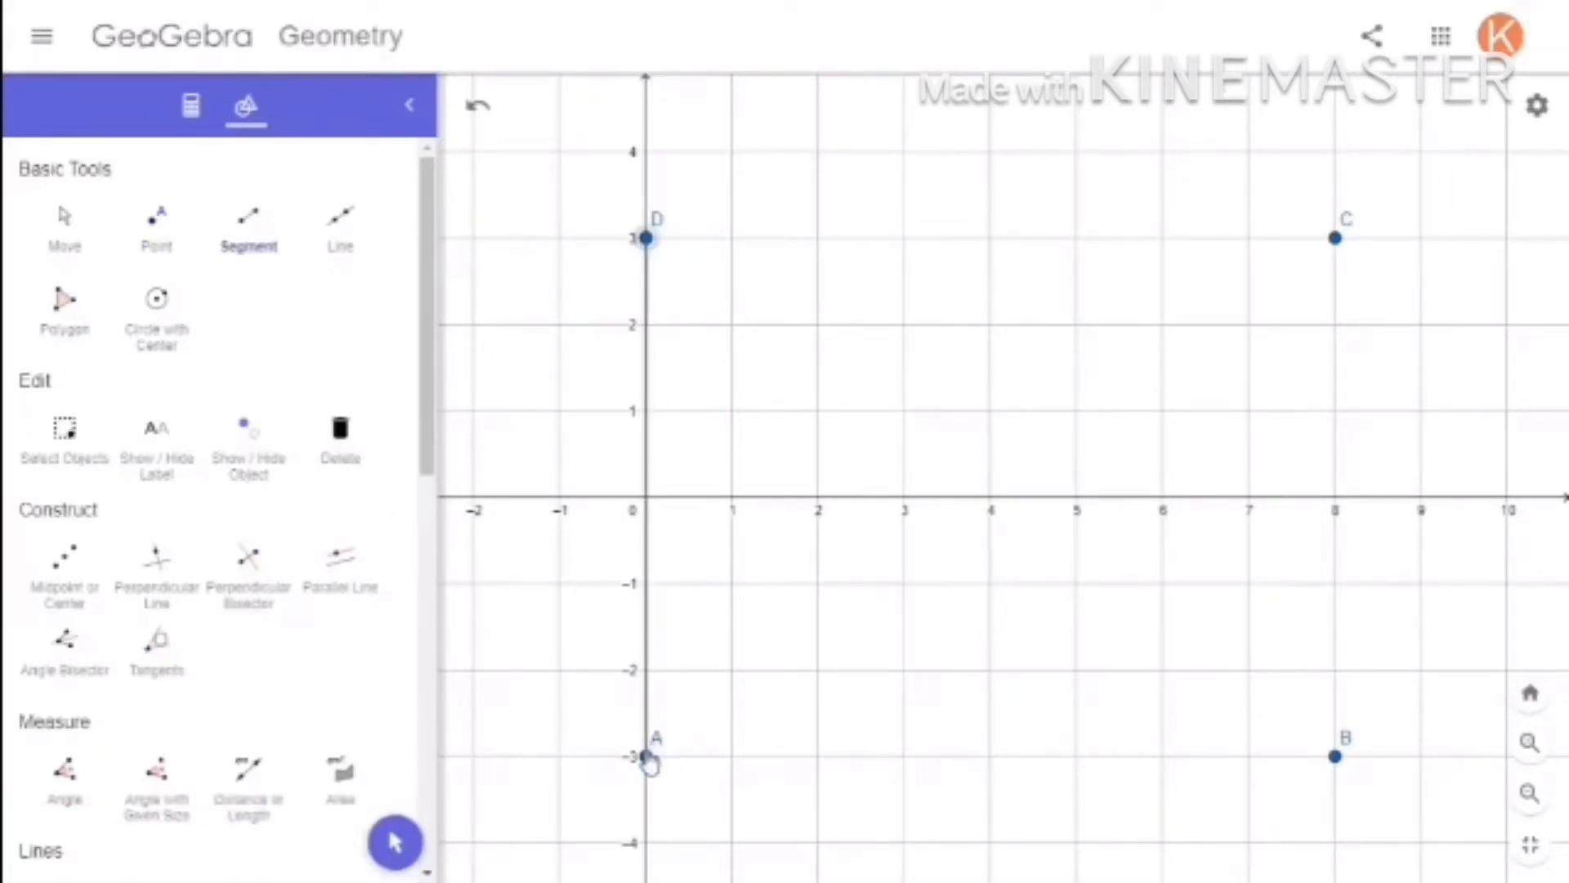
left_click(659, 757)
left_click(646, 760)
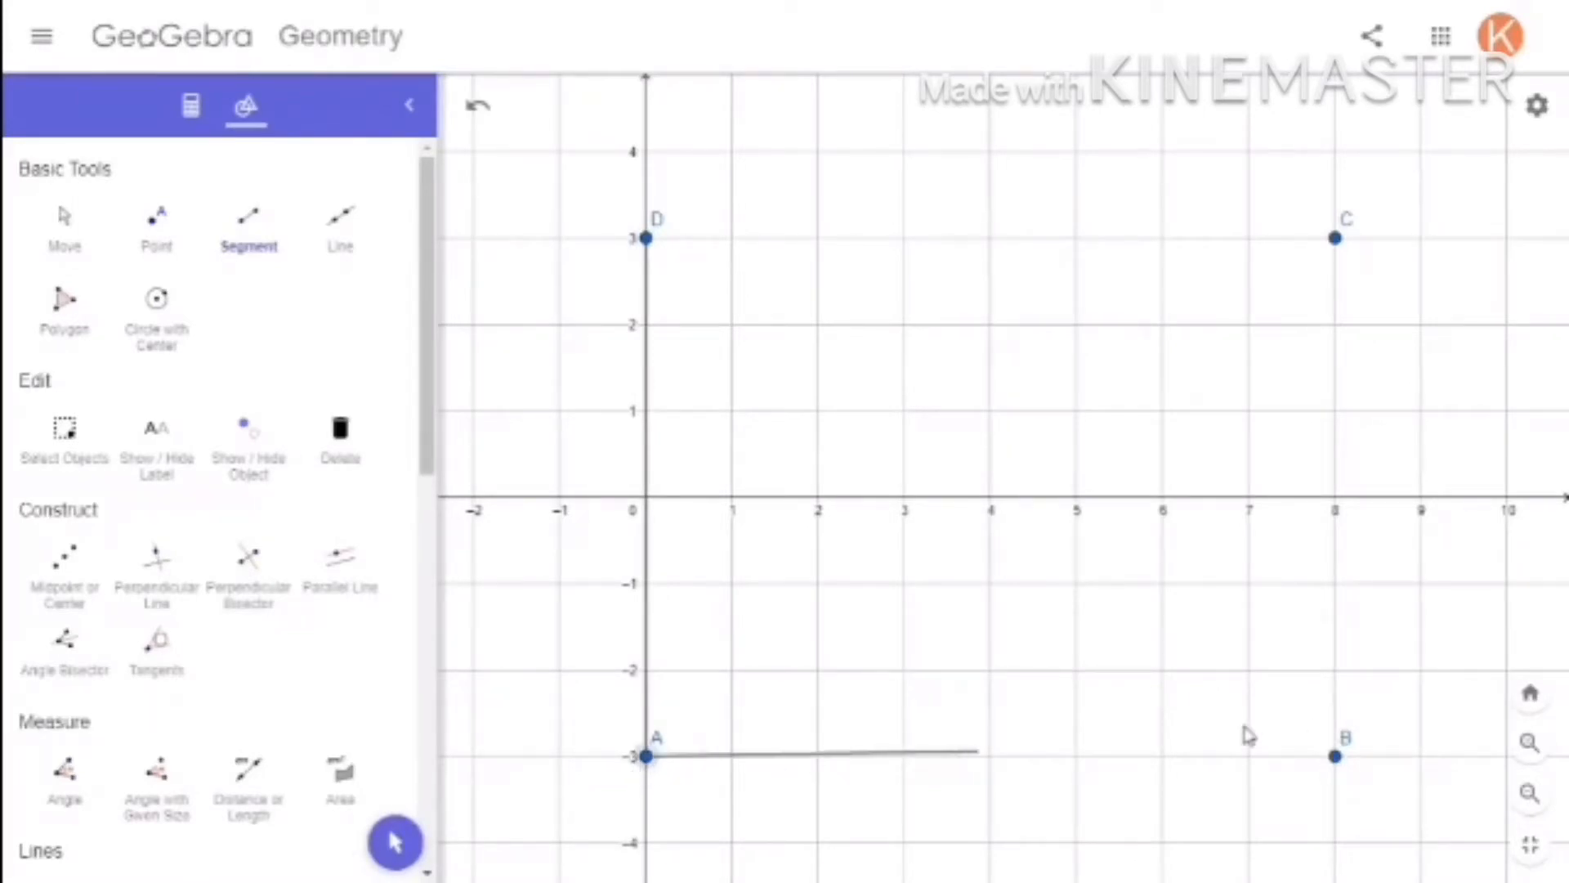
left_click(1336, 759)
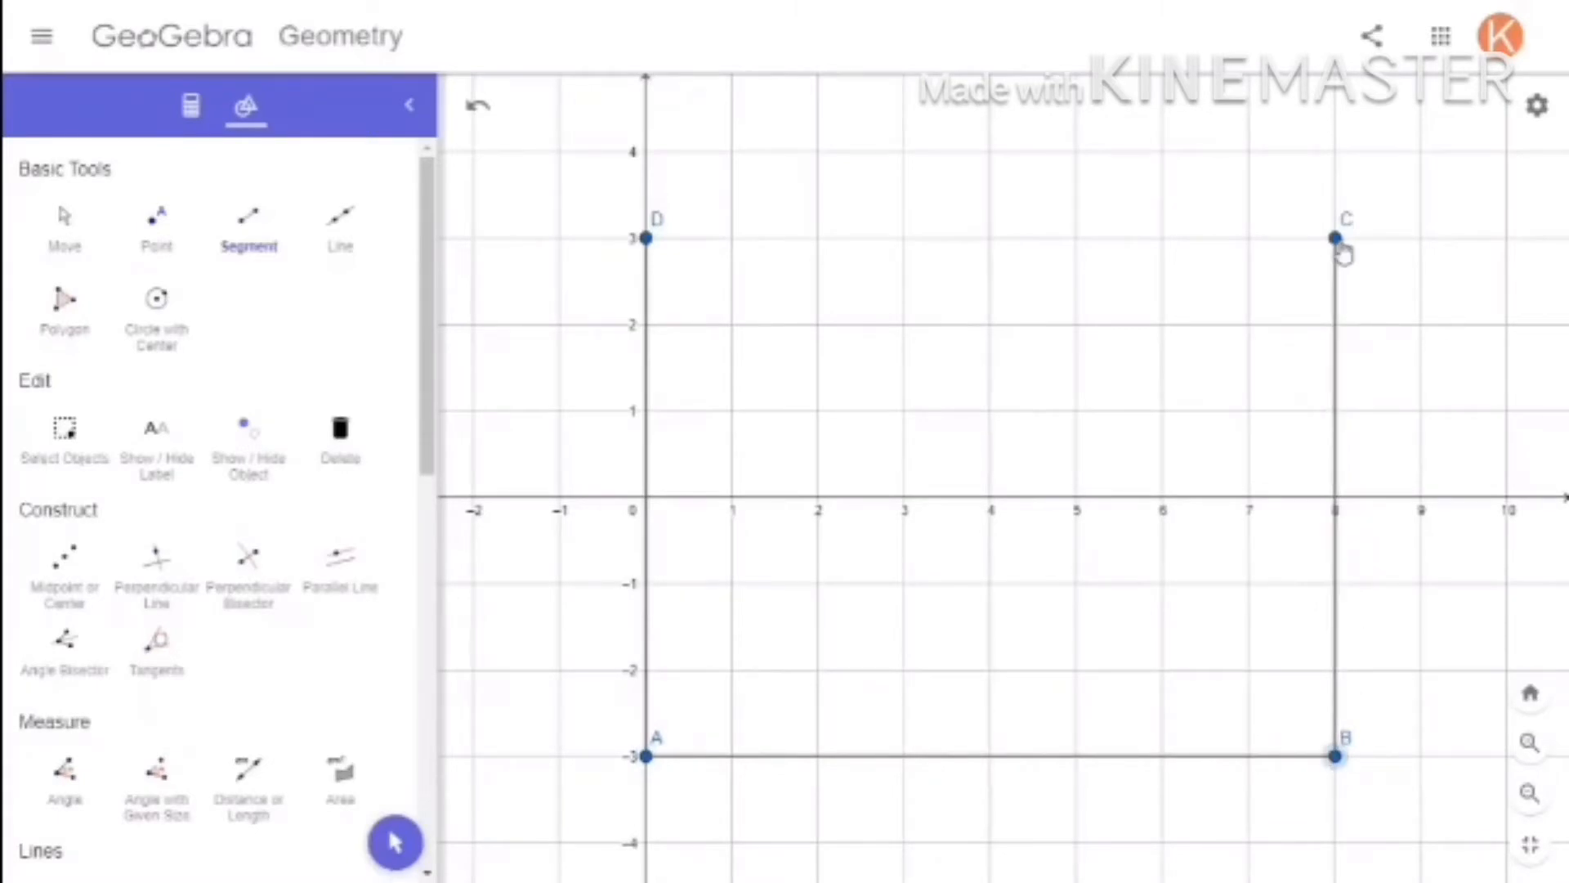
left_click(1337, 239)
left_click(645, 240)
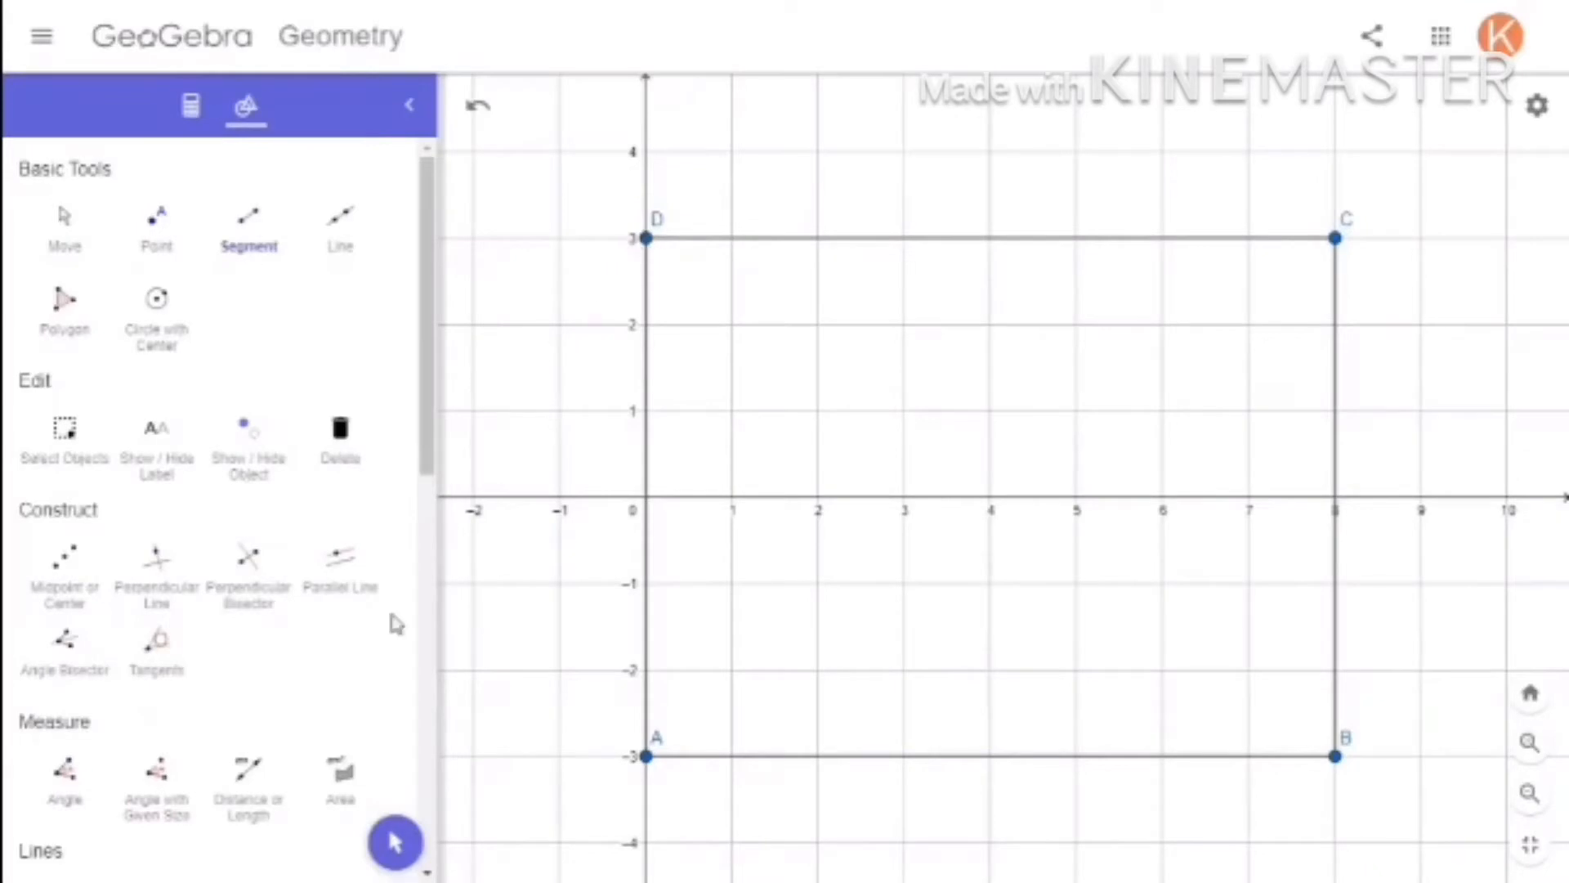
Draw a circle inside the rectangle, centred on the x-axis at about x = 2.4, through a point at about (2.4, 2).
left_click(158, 303)
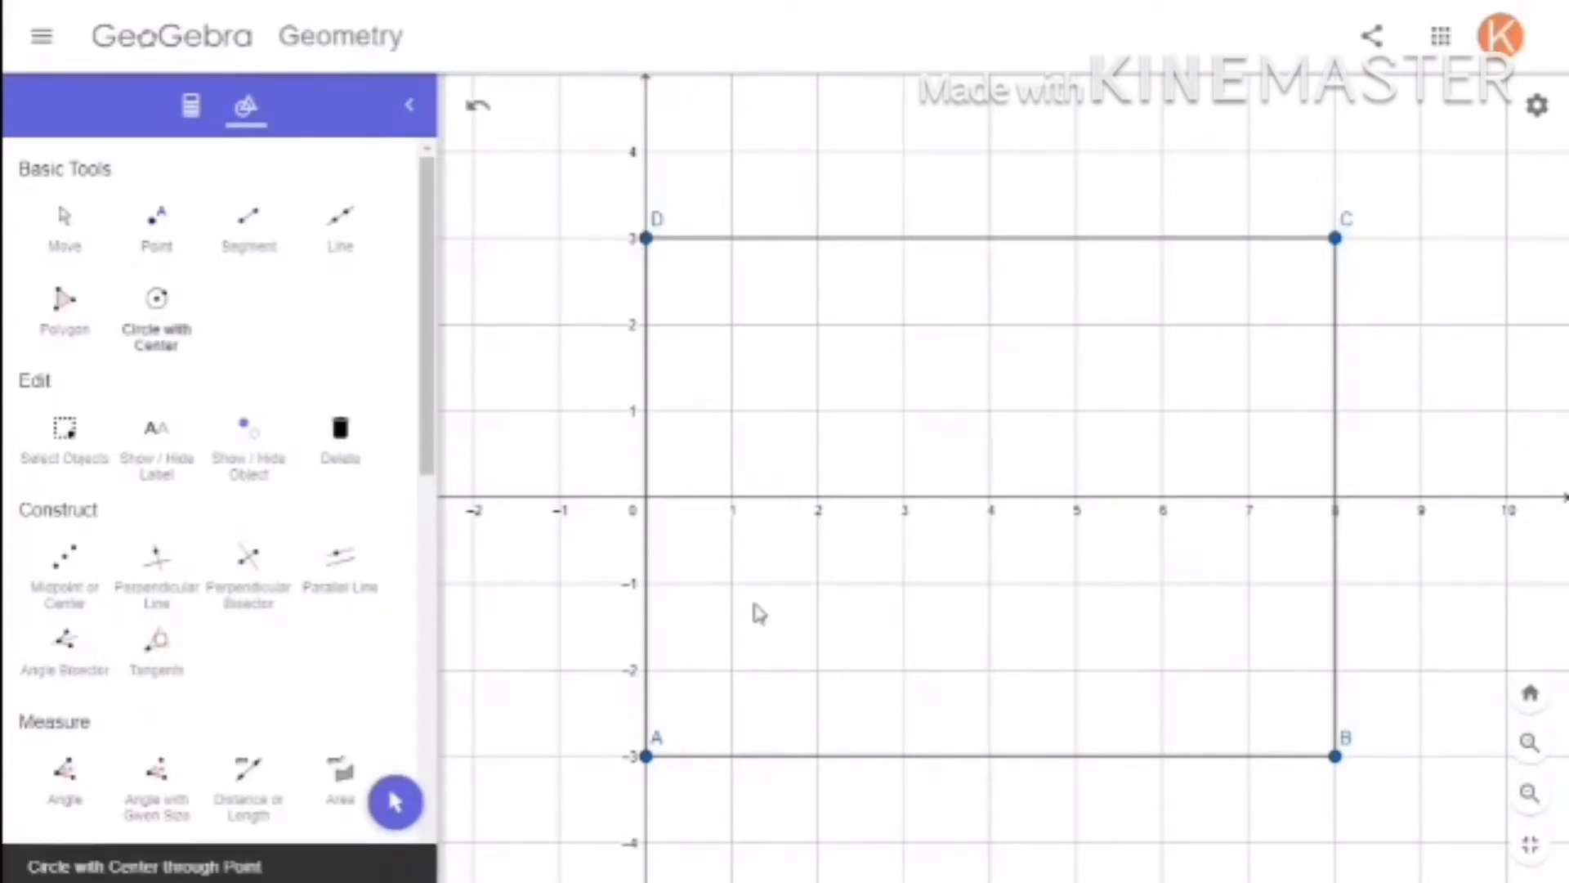
left_click(854, 498)
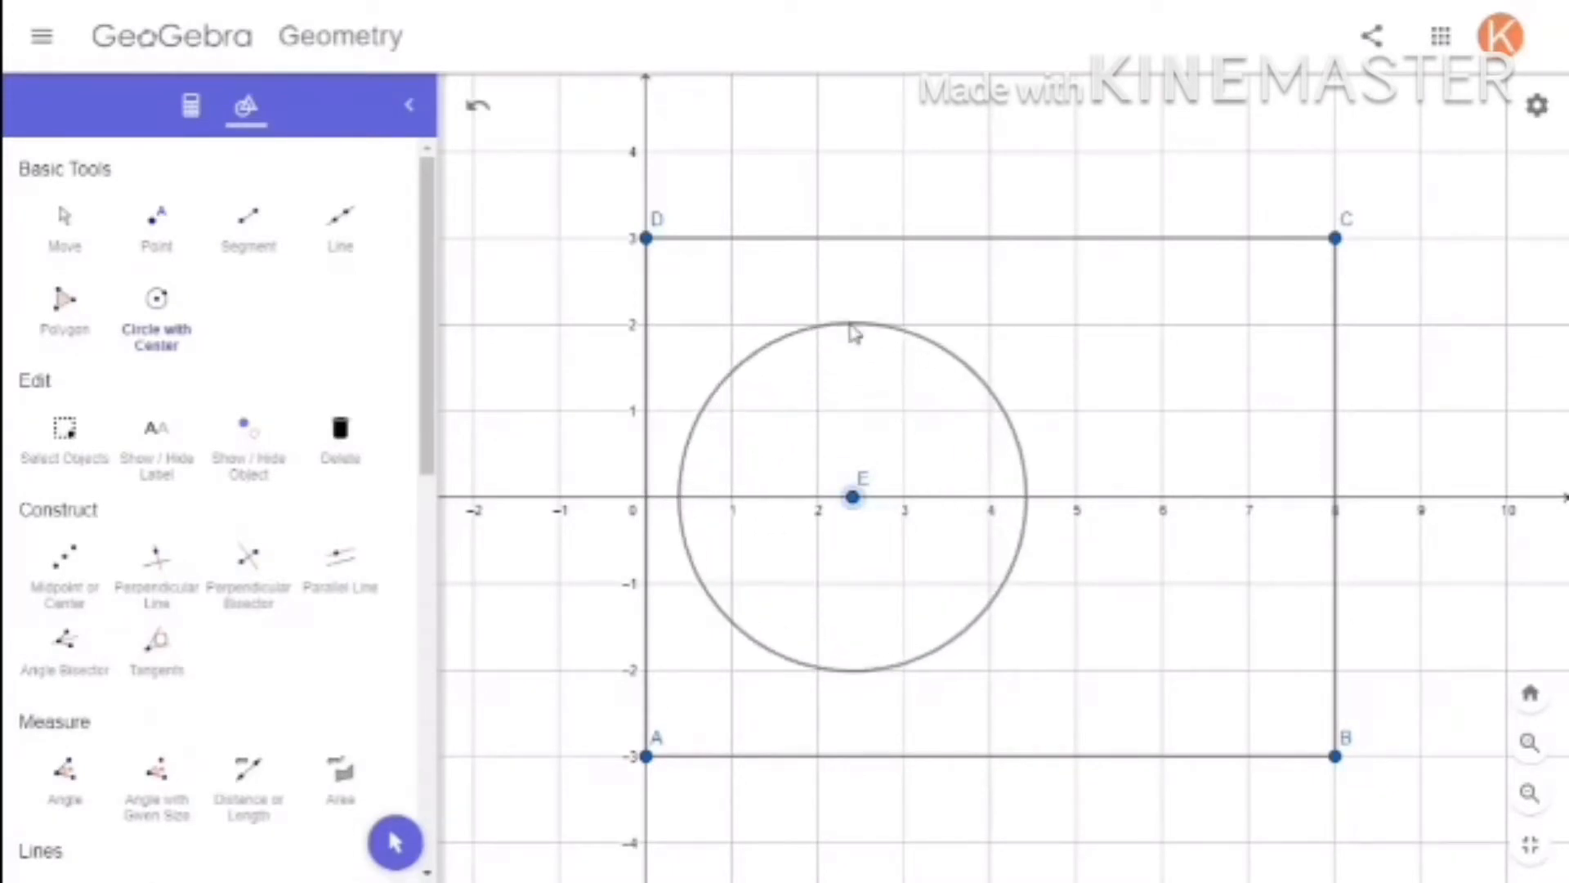
left_click(850, 325)
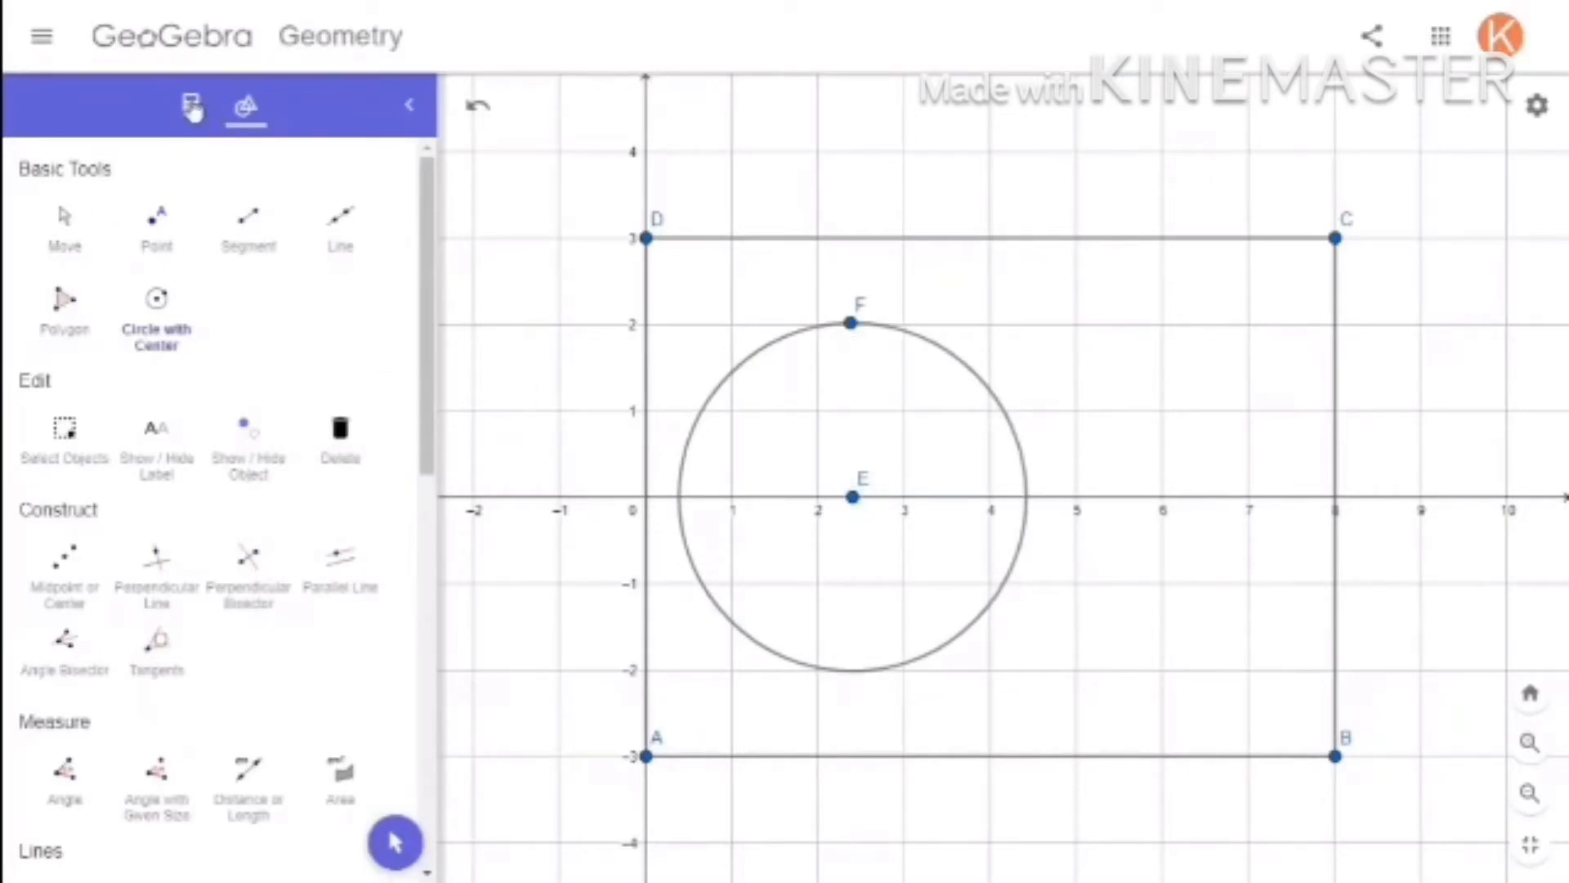
Redefine the circle around point E with a fixed radius of 2 in place of its through-point F.
left_click(192, 108)
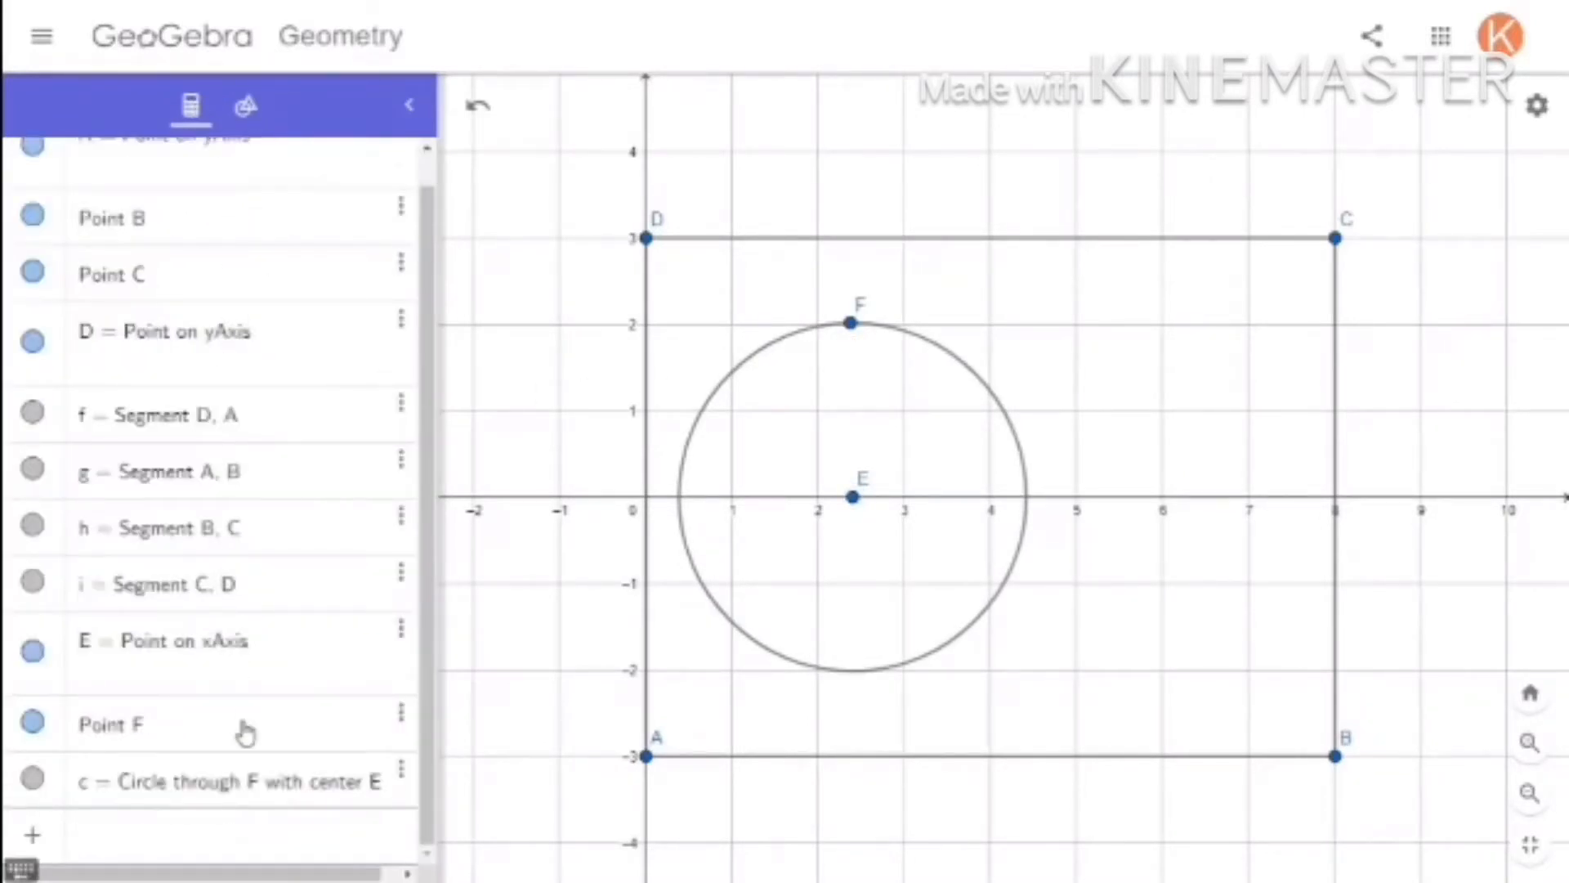
left_click(305, 791)
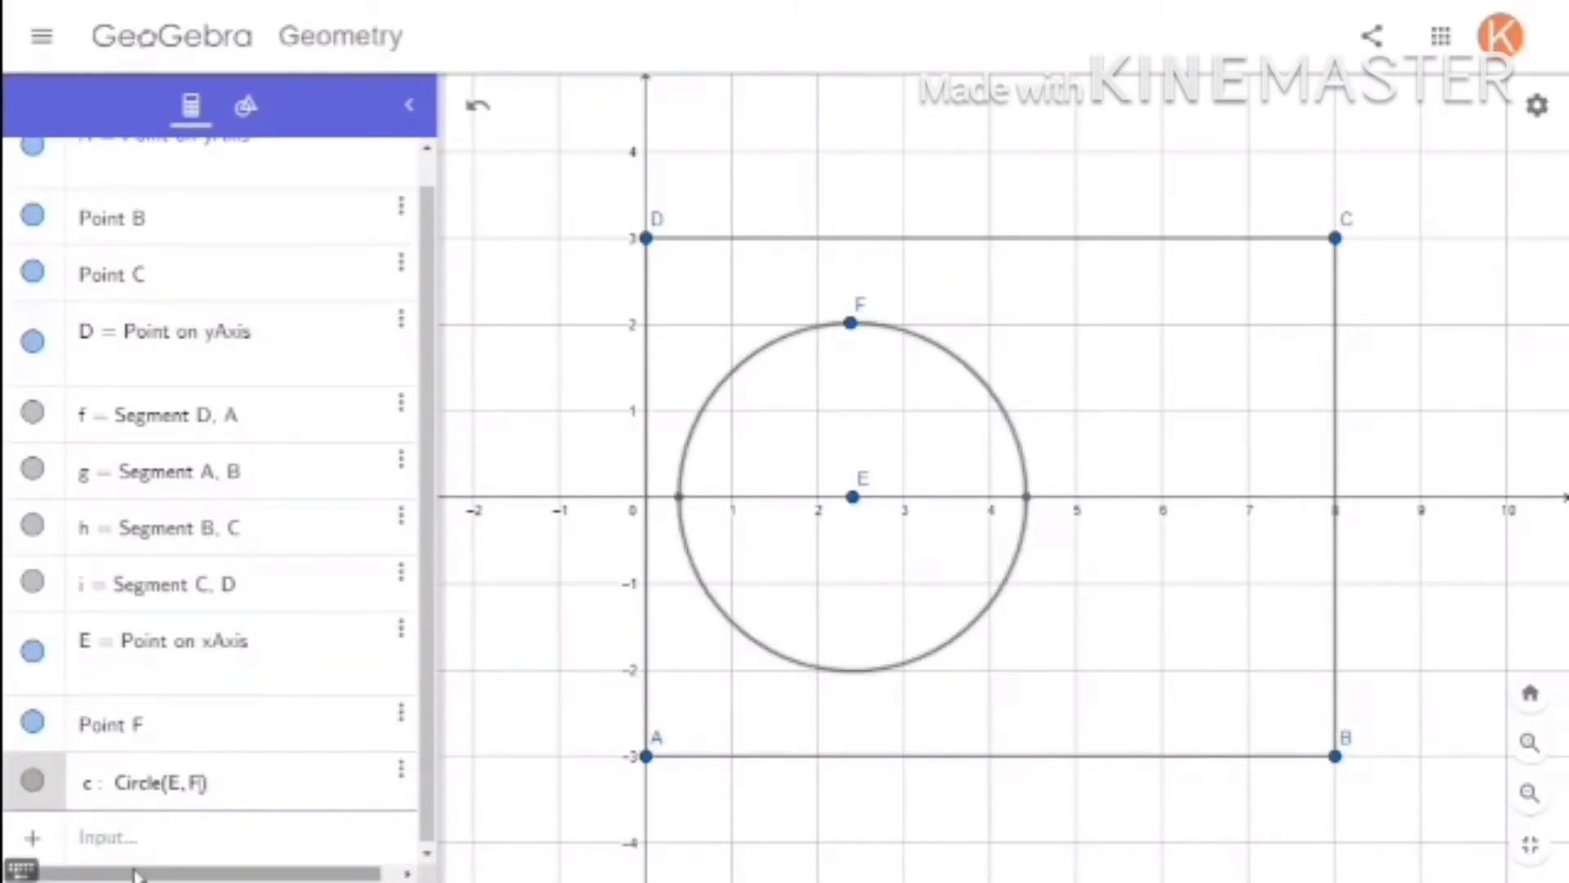
key("BackSpace")
type("2")
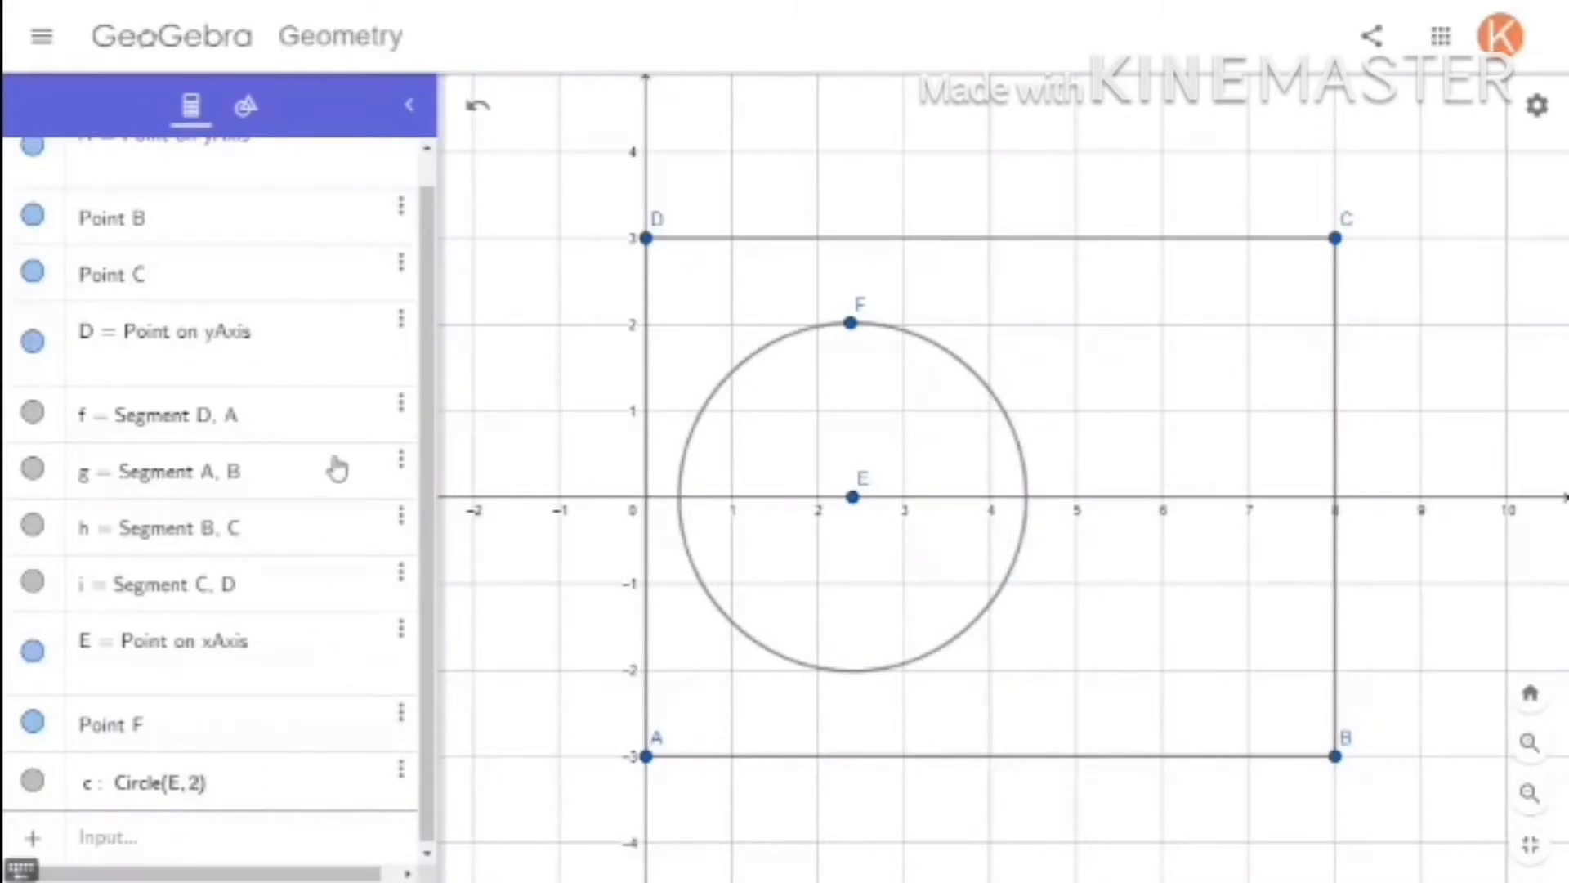
Draw a second circle of radius 2 inside the rectangle, centred at about (5.4, 0) and overlapping the first circle.
left_click(245, 111)
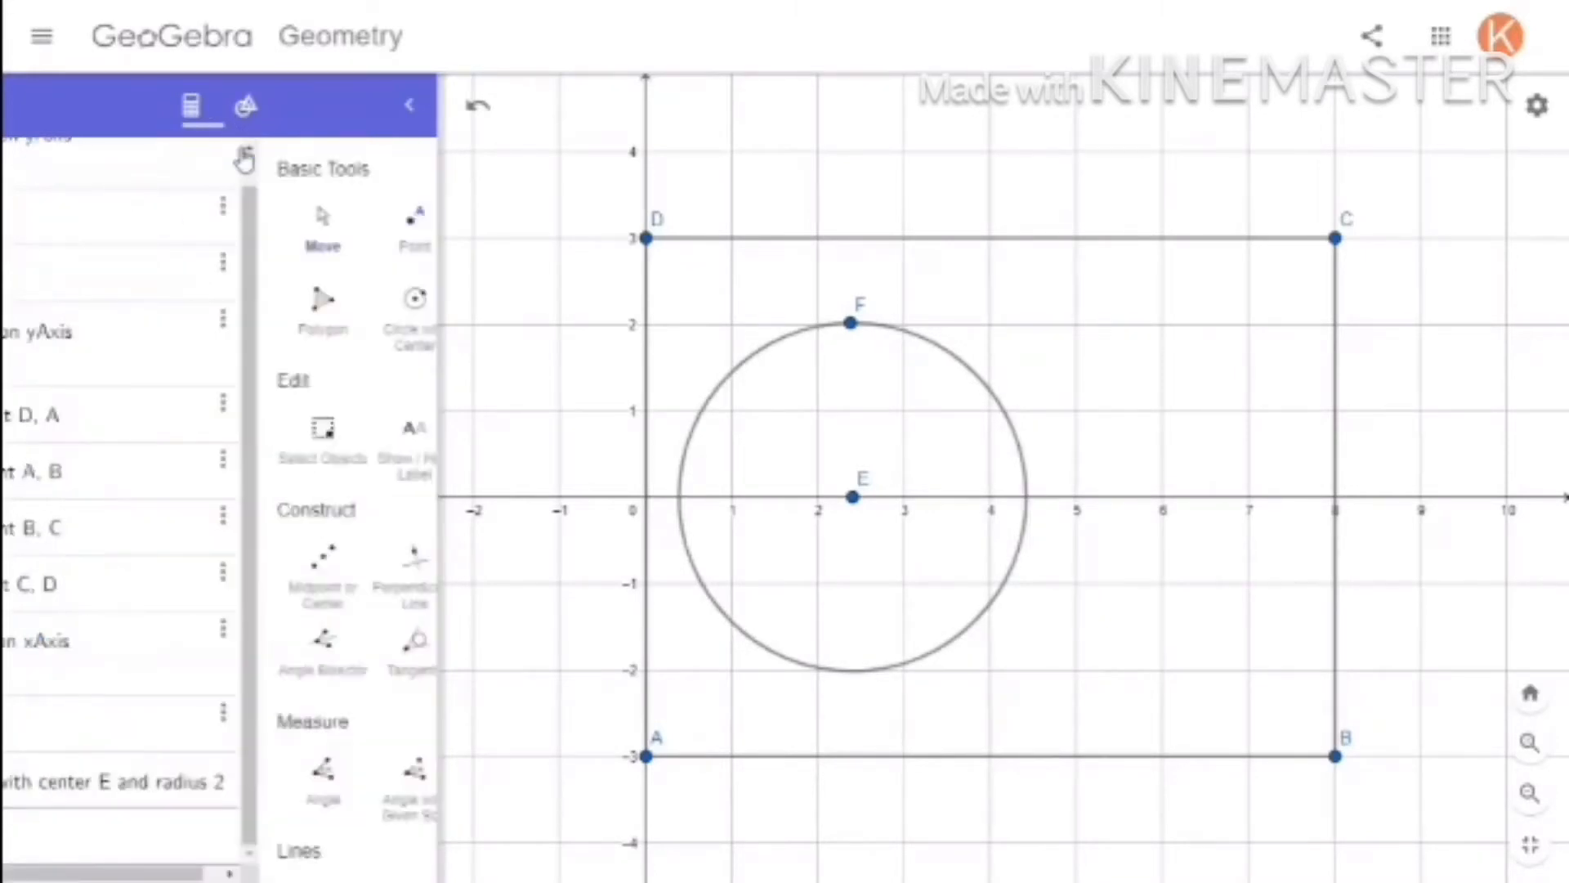
left_click(157, 321)
left_click(1132, 500)
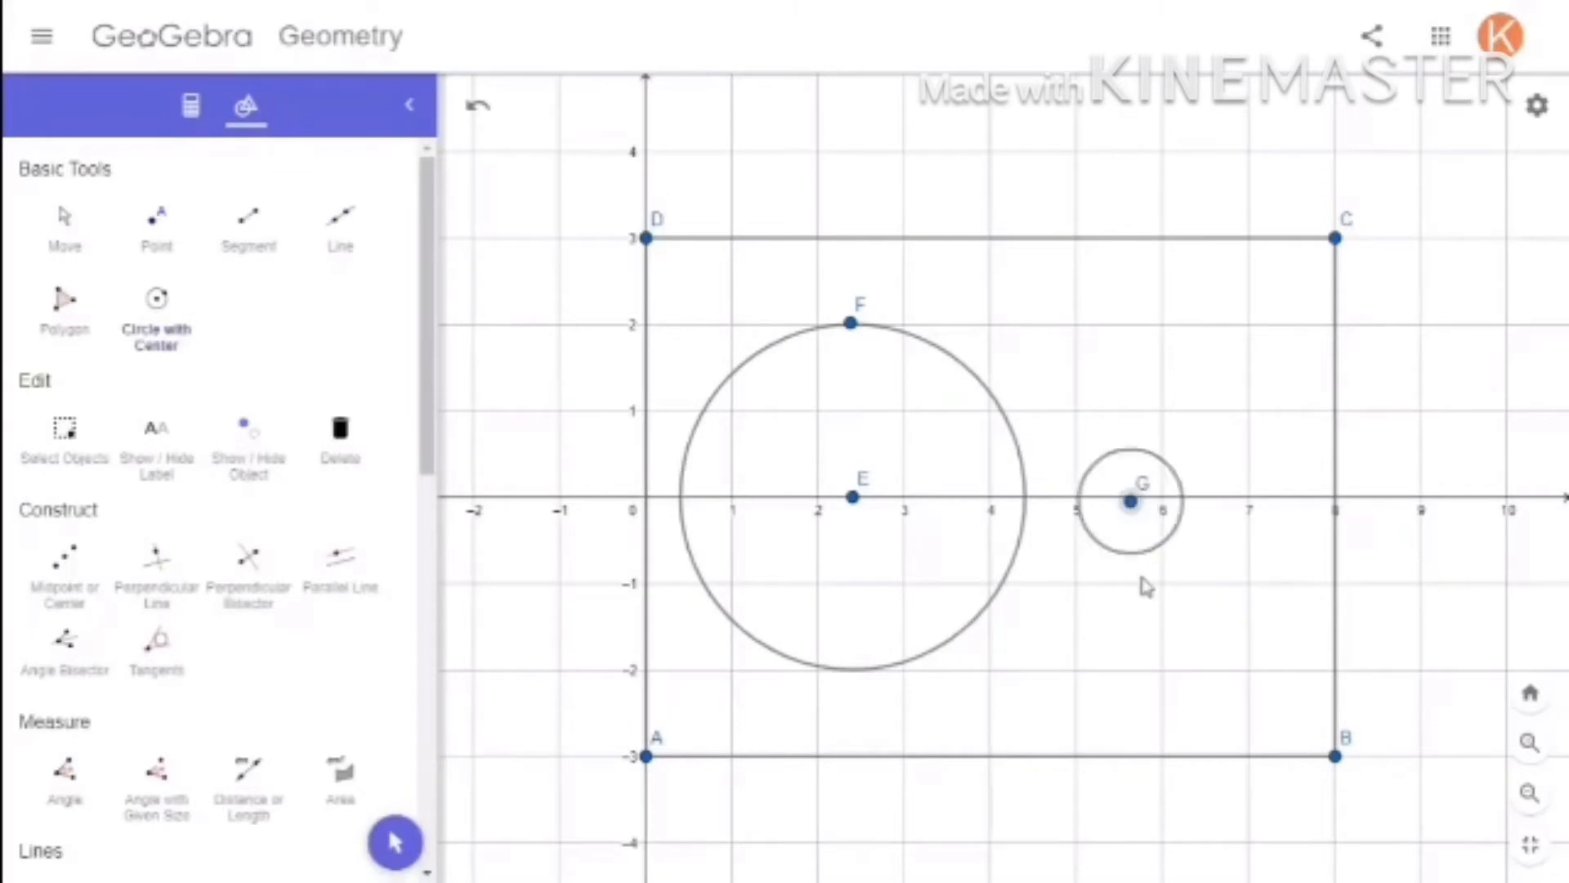
left_click(1130, 323)
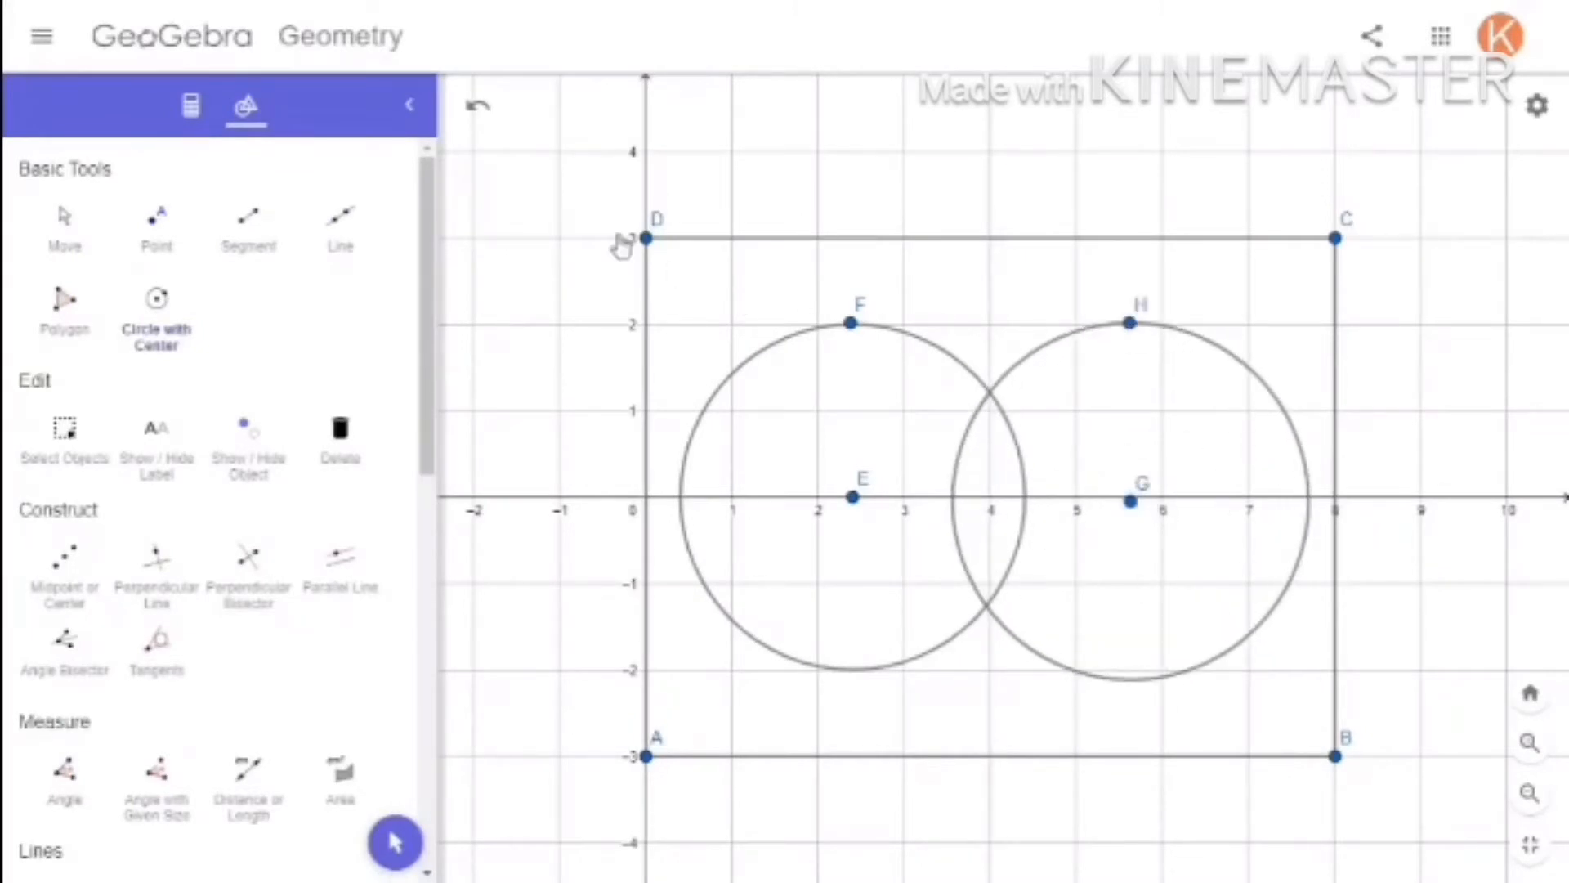
left_click(190, 106)
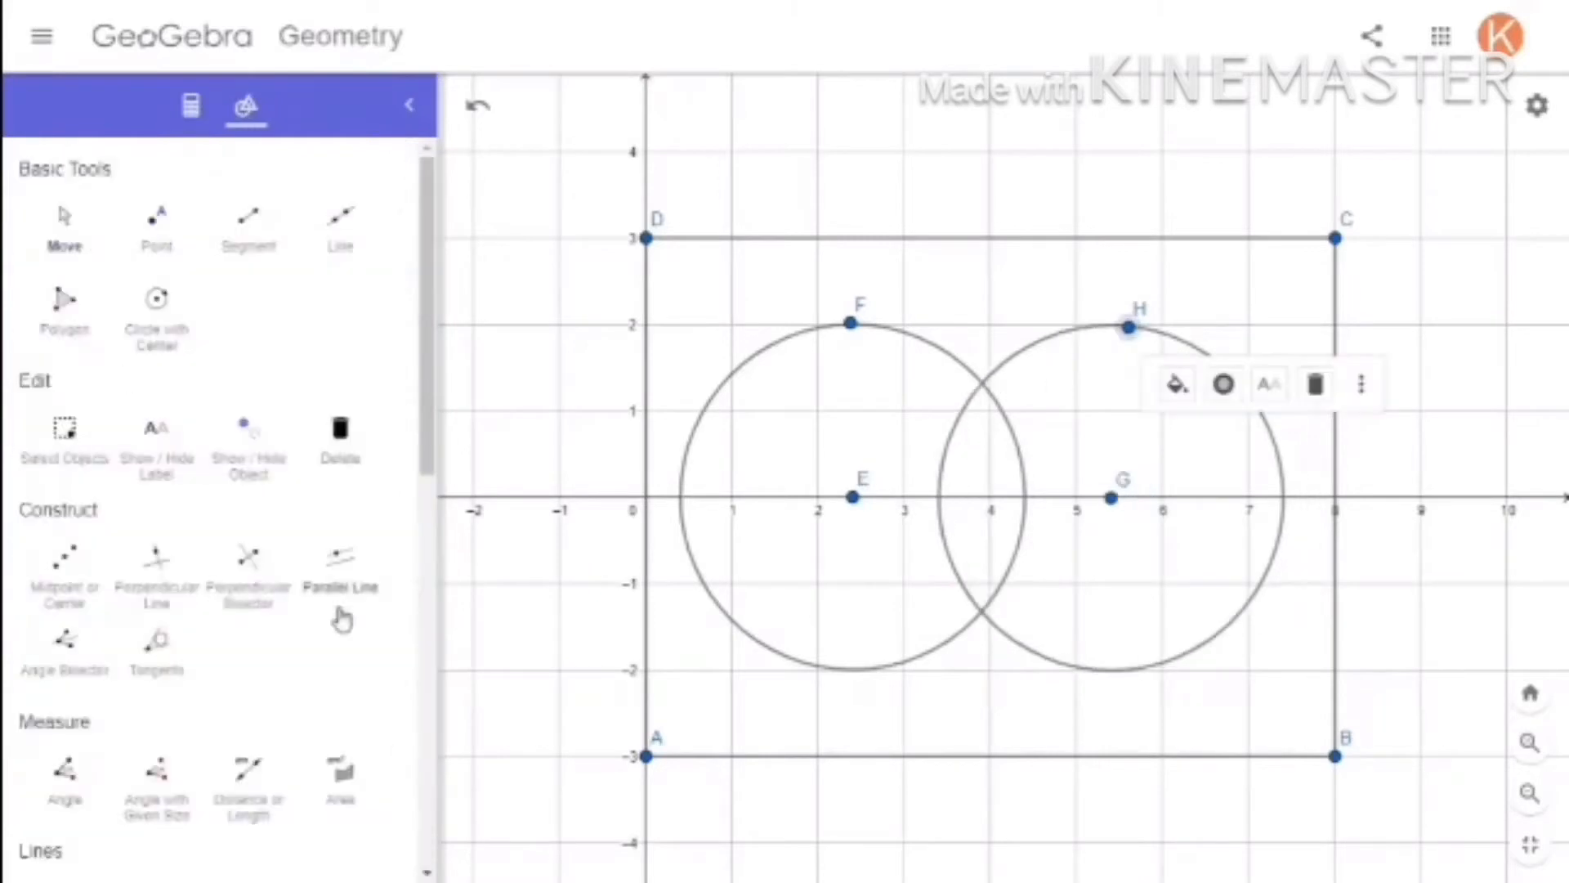
Add the text label "B" inside the rectangle just below corner D.
scroll(297, 665, "down", 10)
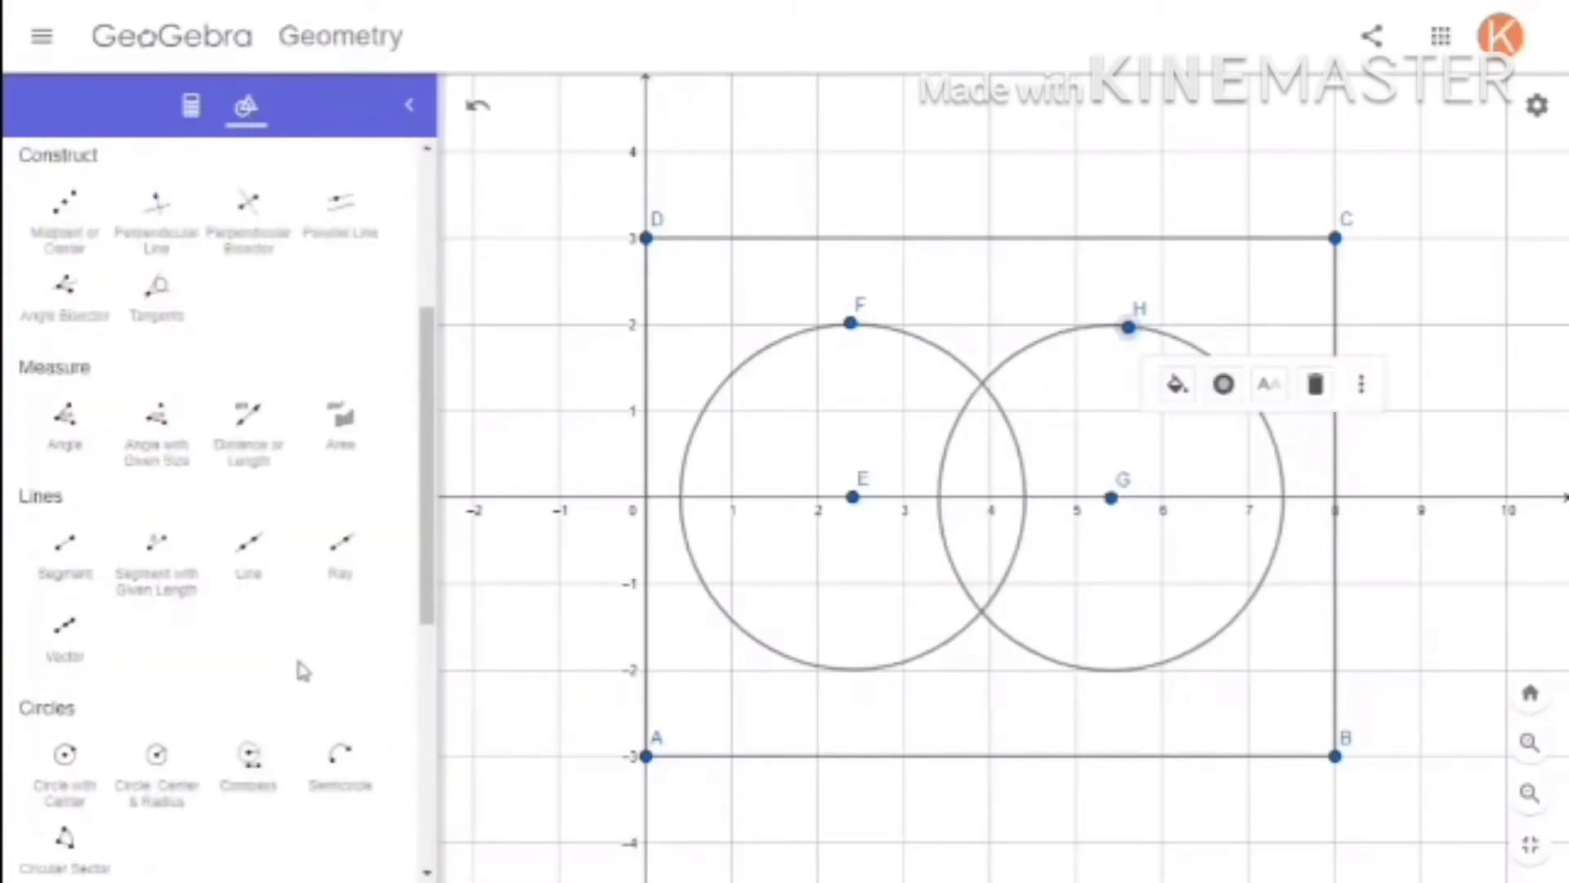
left_click(150, 772)
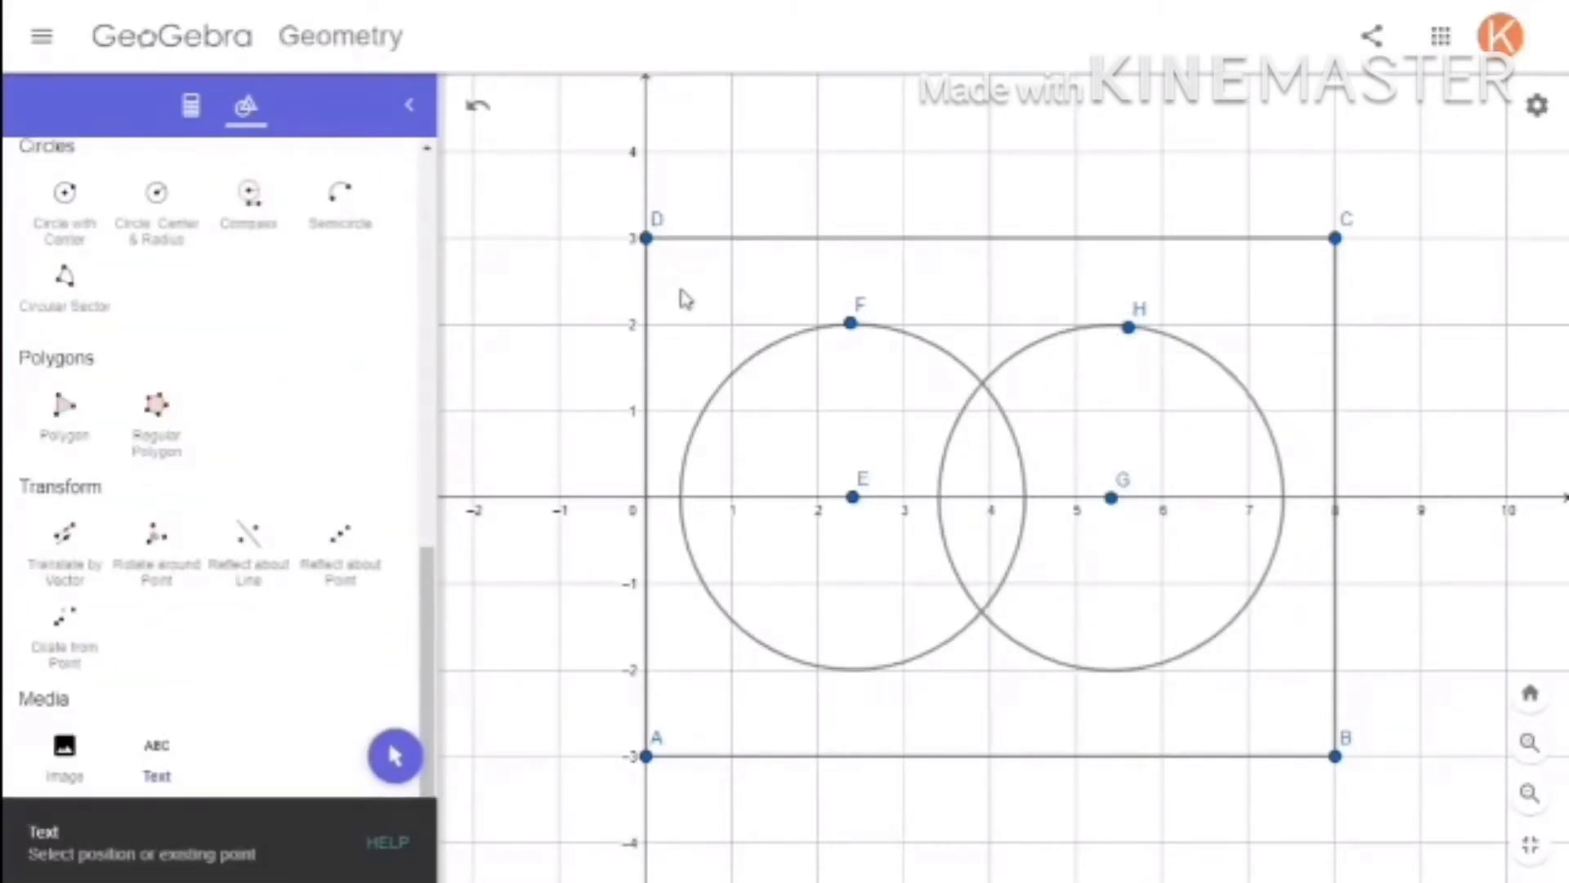
left_click(685, 299)
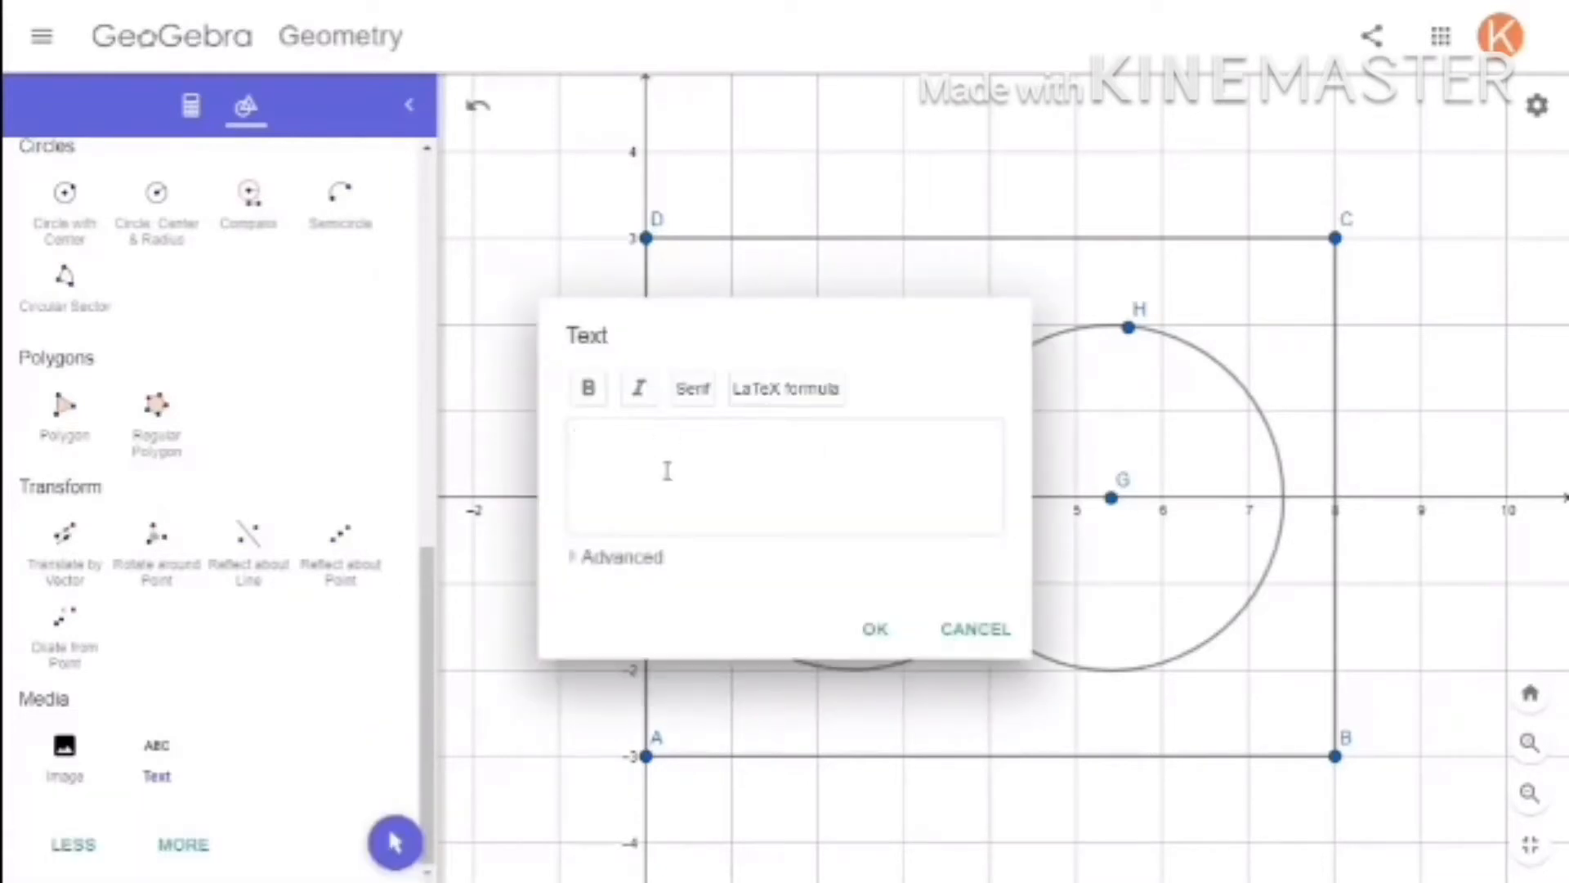
left_click(871, 628)
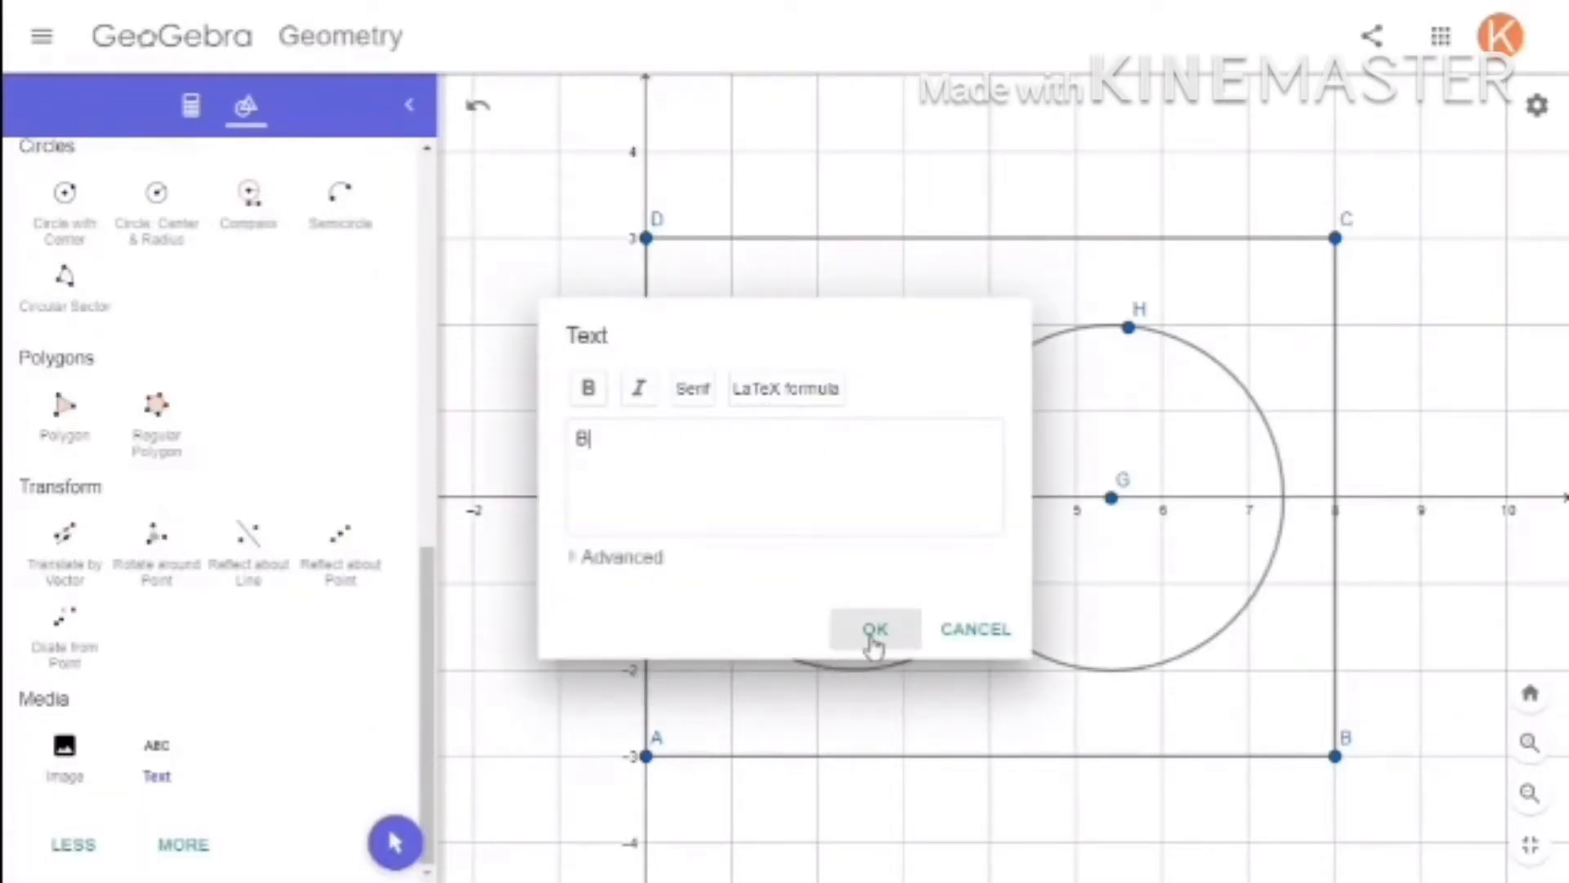
Add the text label "S" inside the rectangle just below corner C.
left_click(1271, 280)
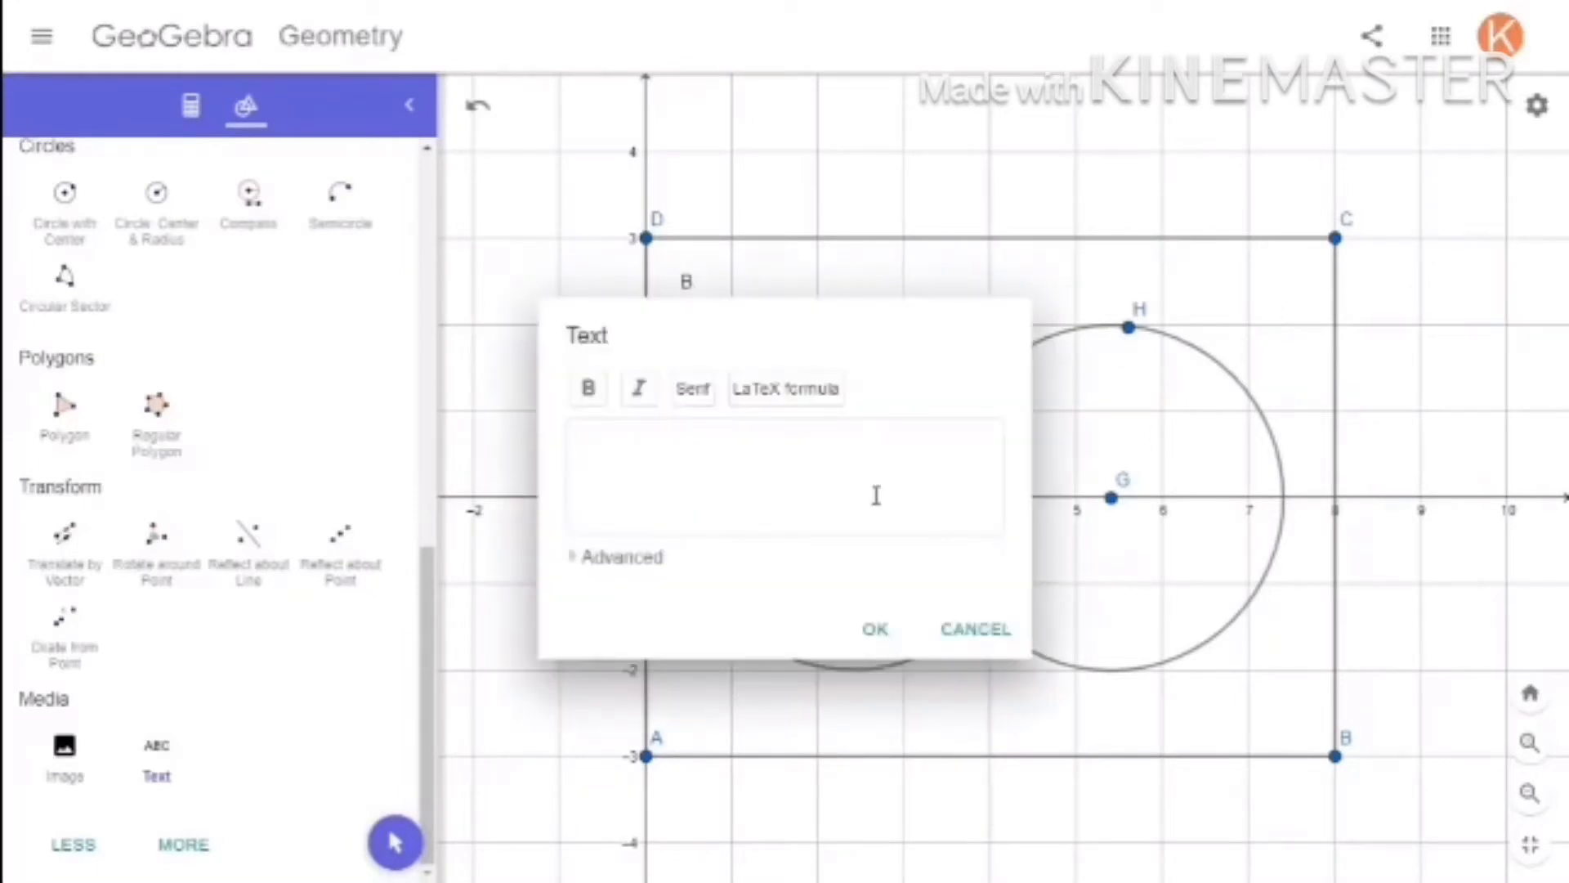
left_click(873, 626)
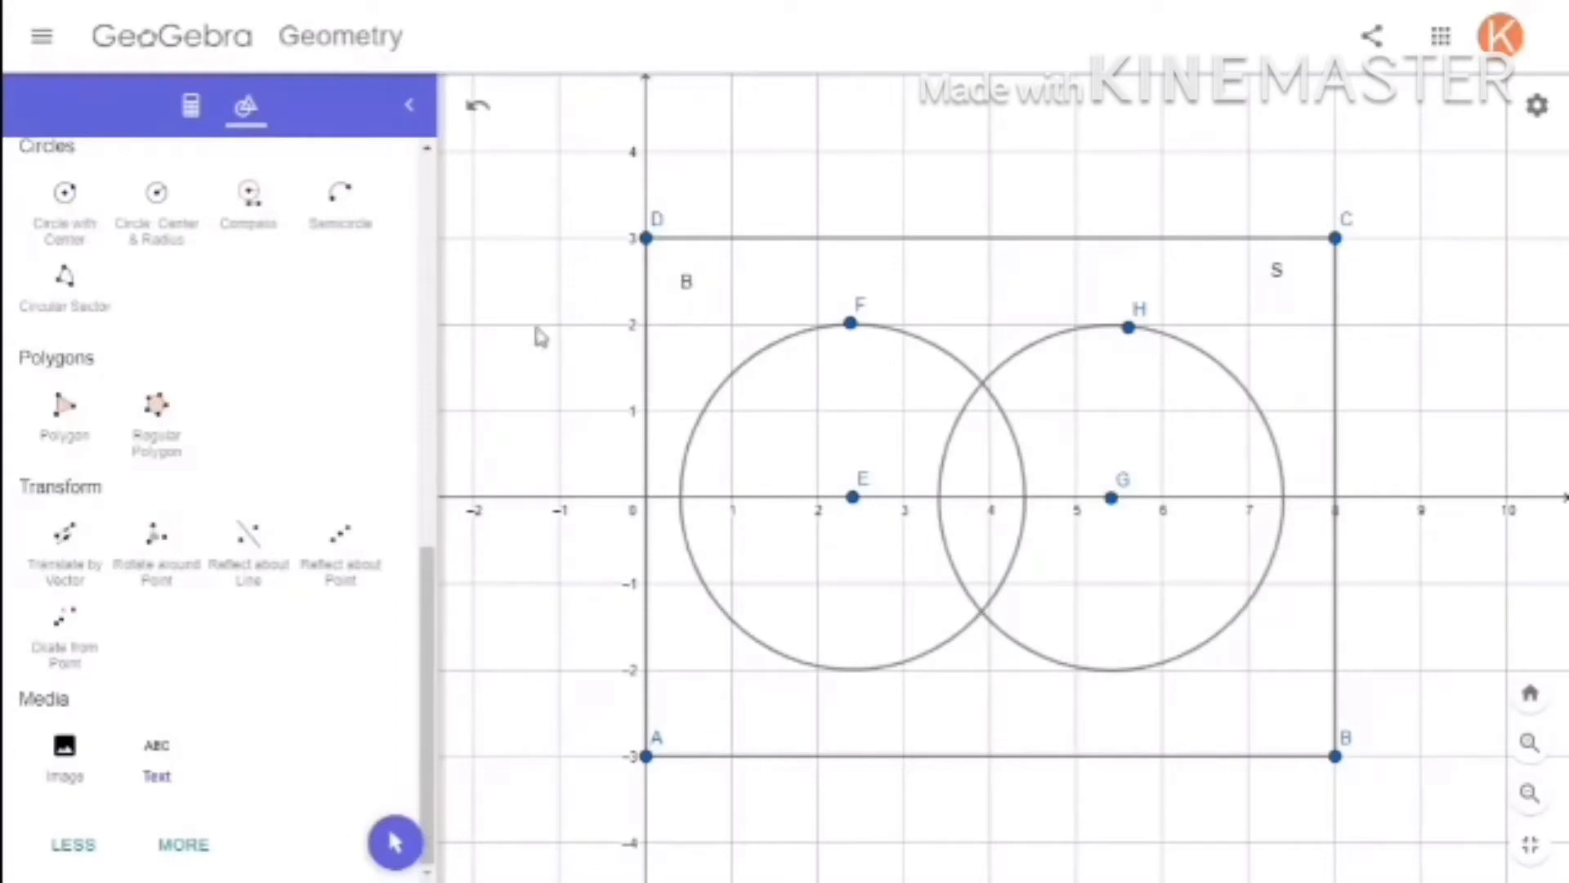
Format the text label "B" near corner D in Large size and bold.
left_click(396, 842)
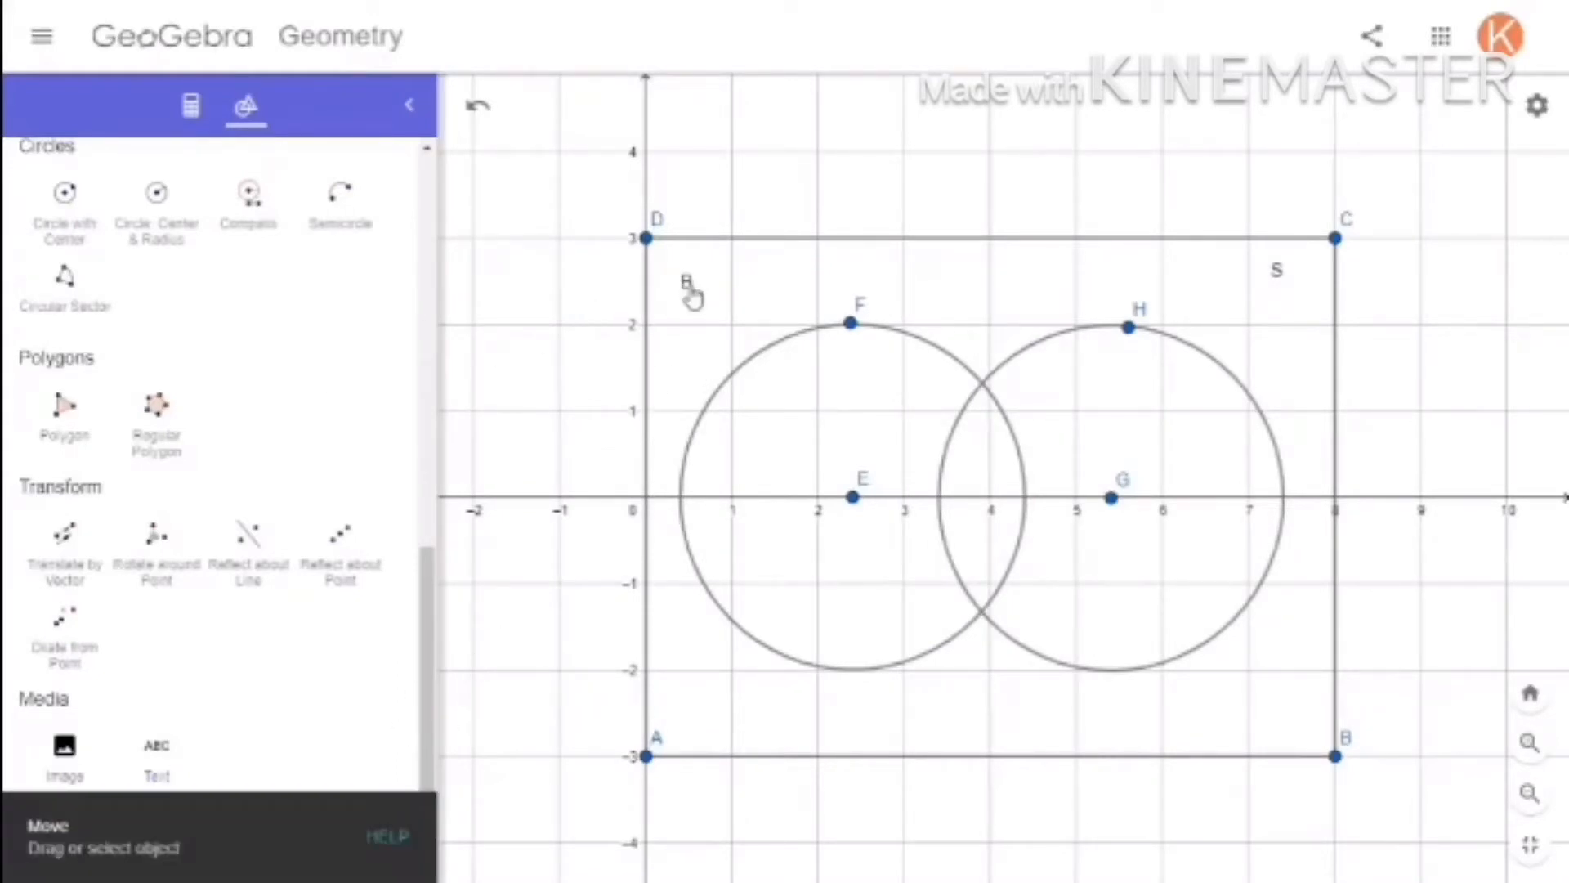
left_click(687, 281)
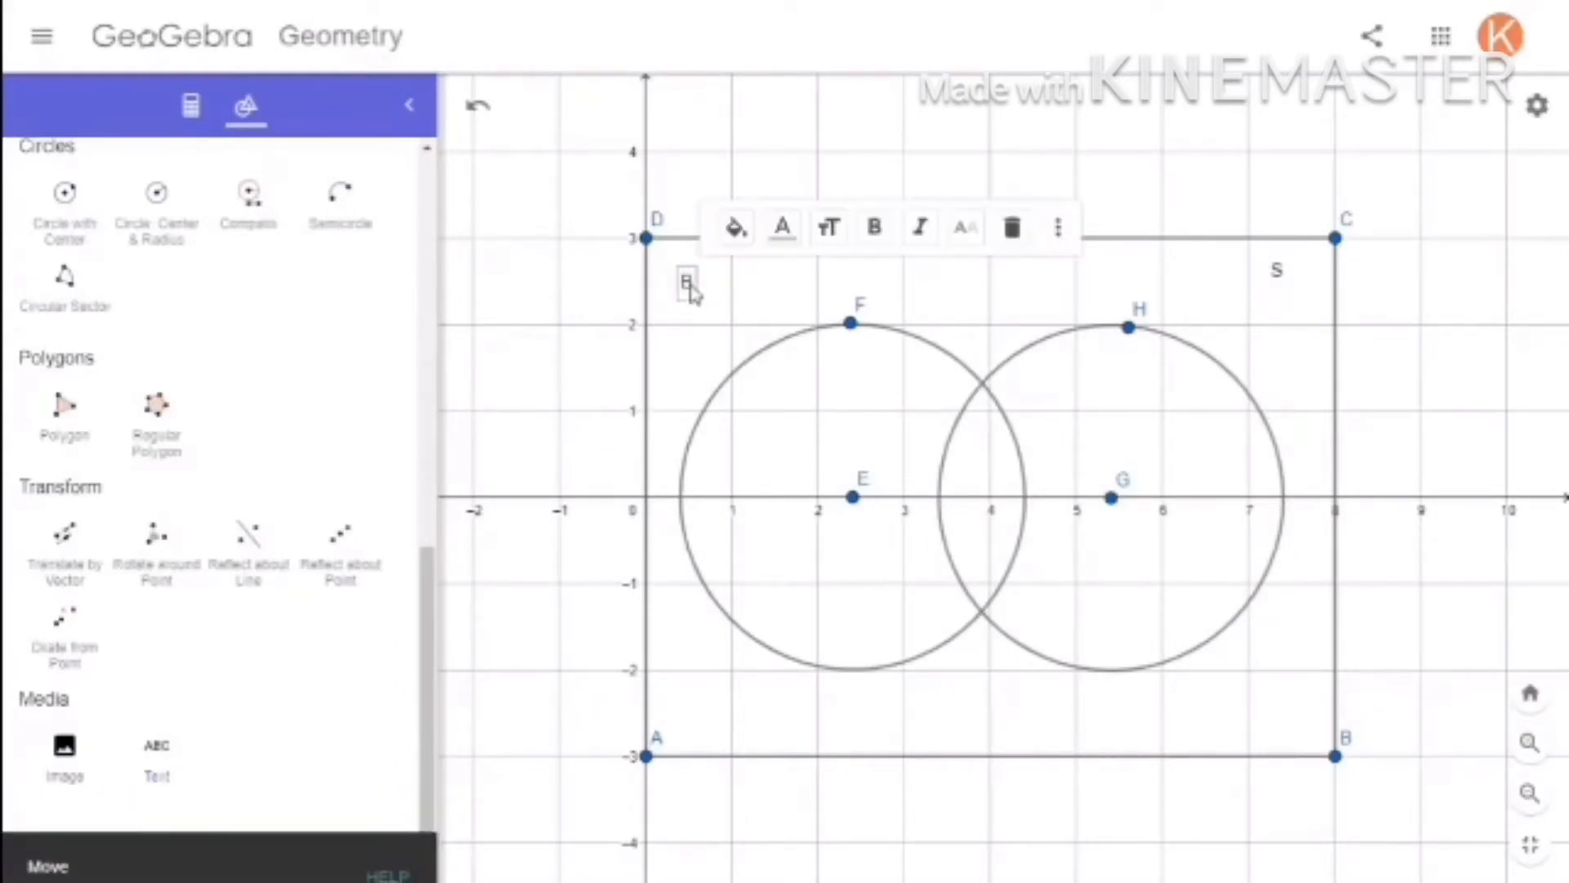
left_click(831, 237)
left_click(867, 396)
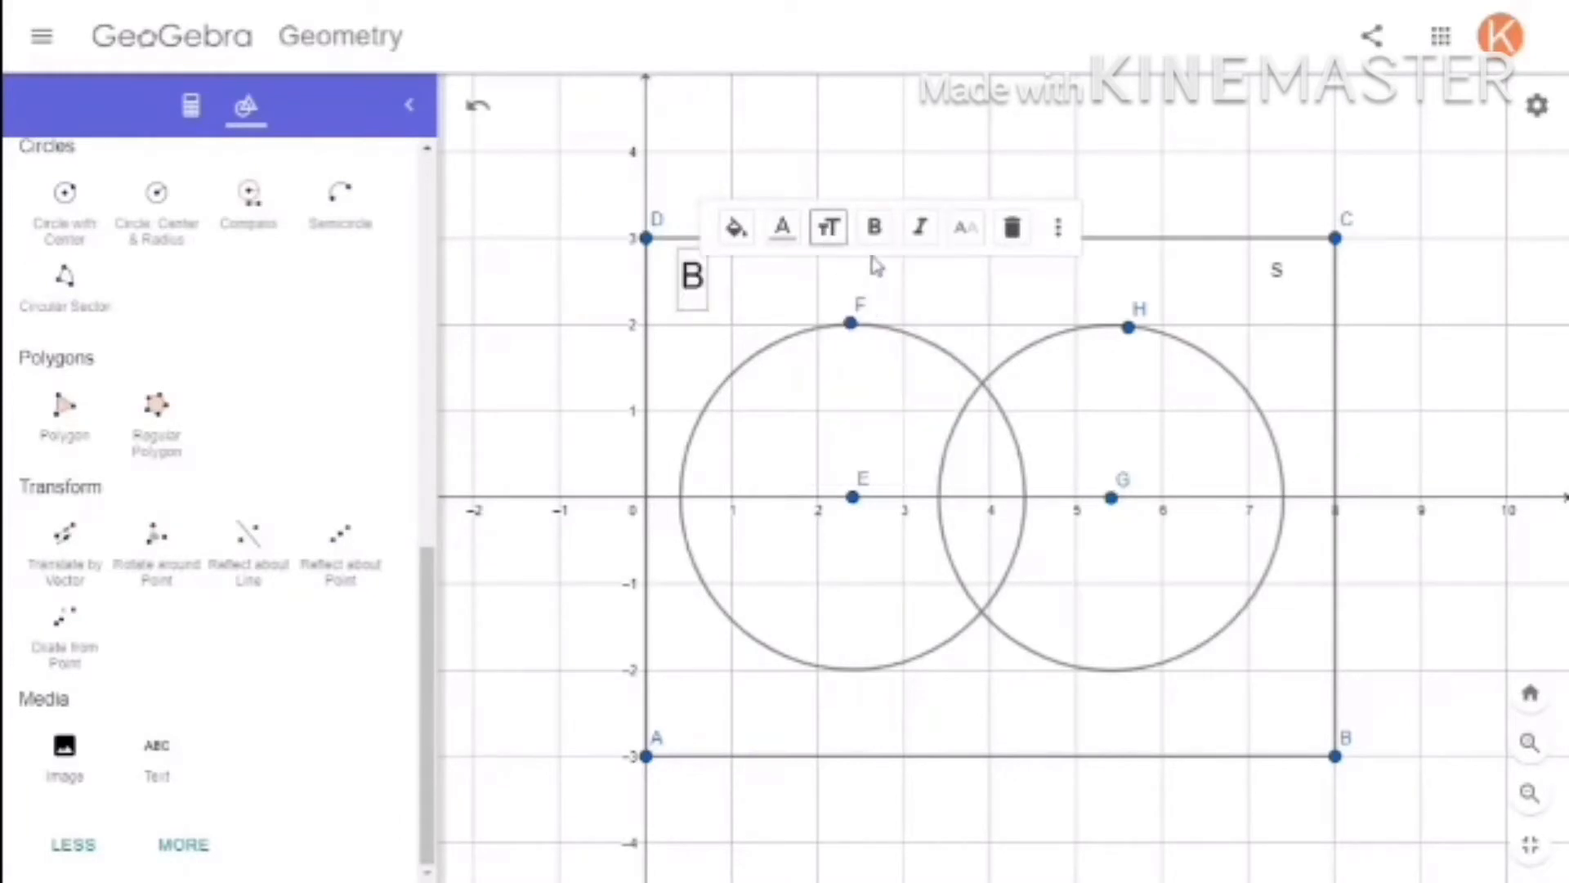
left_click(874, 227)
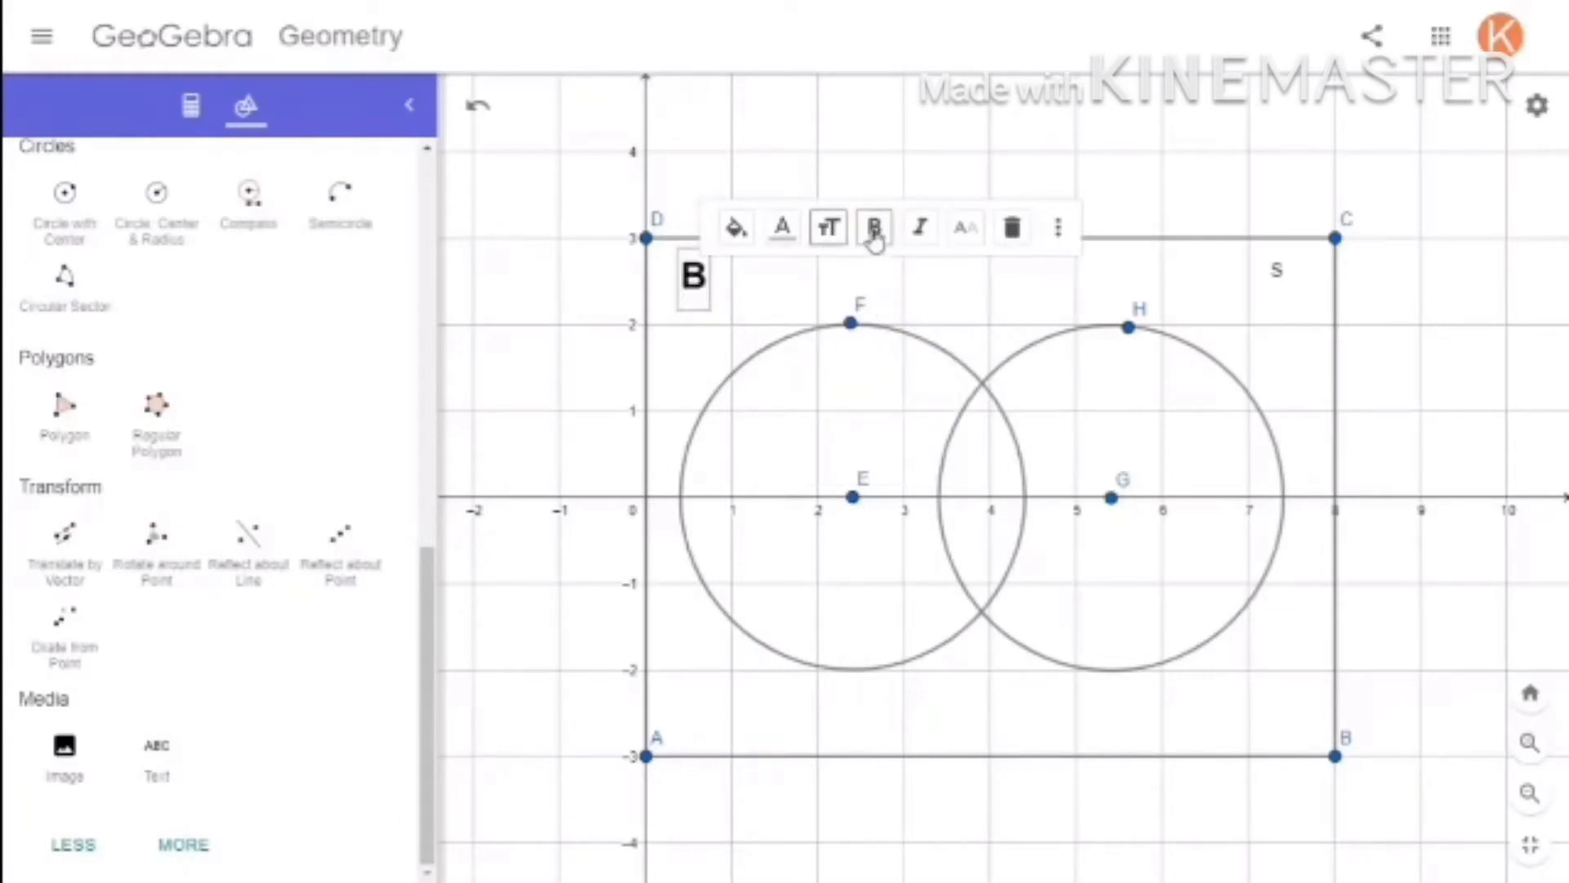
Format the text label "S" near corner C in bold and Large size.
left_click(1279, 278)
left_click(1364, 215)
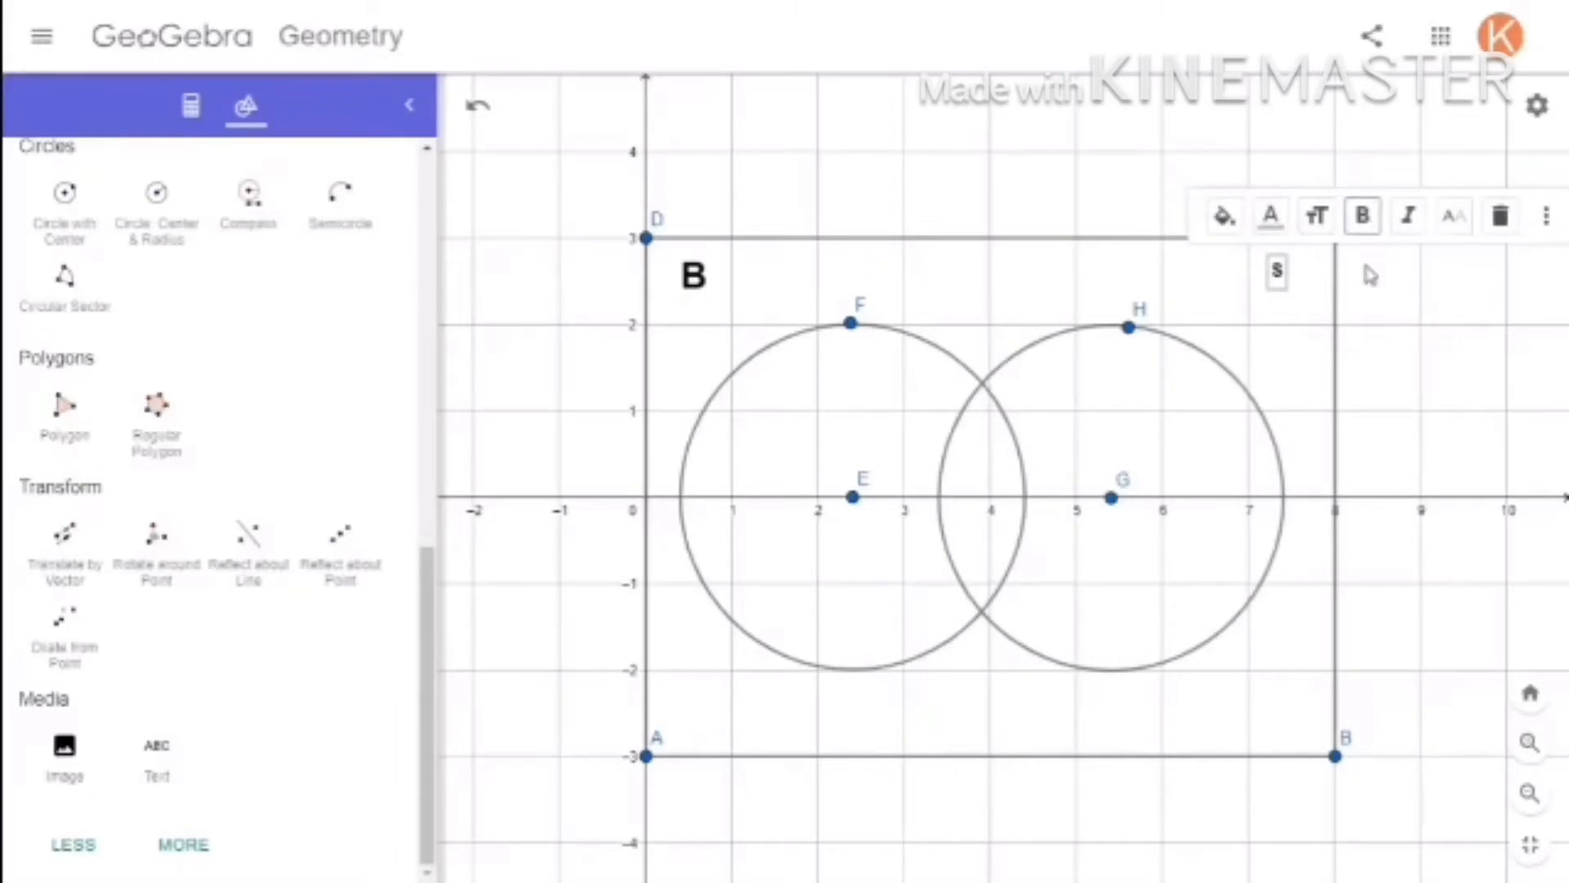
left_click(1317, 216)
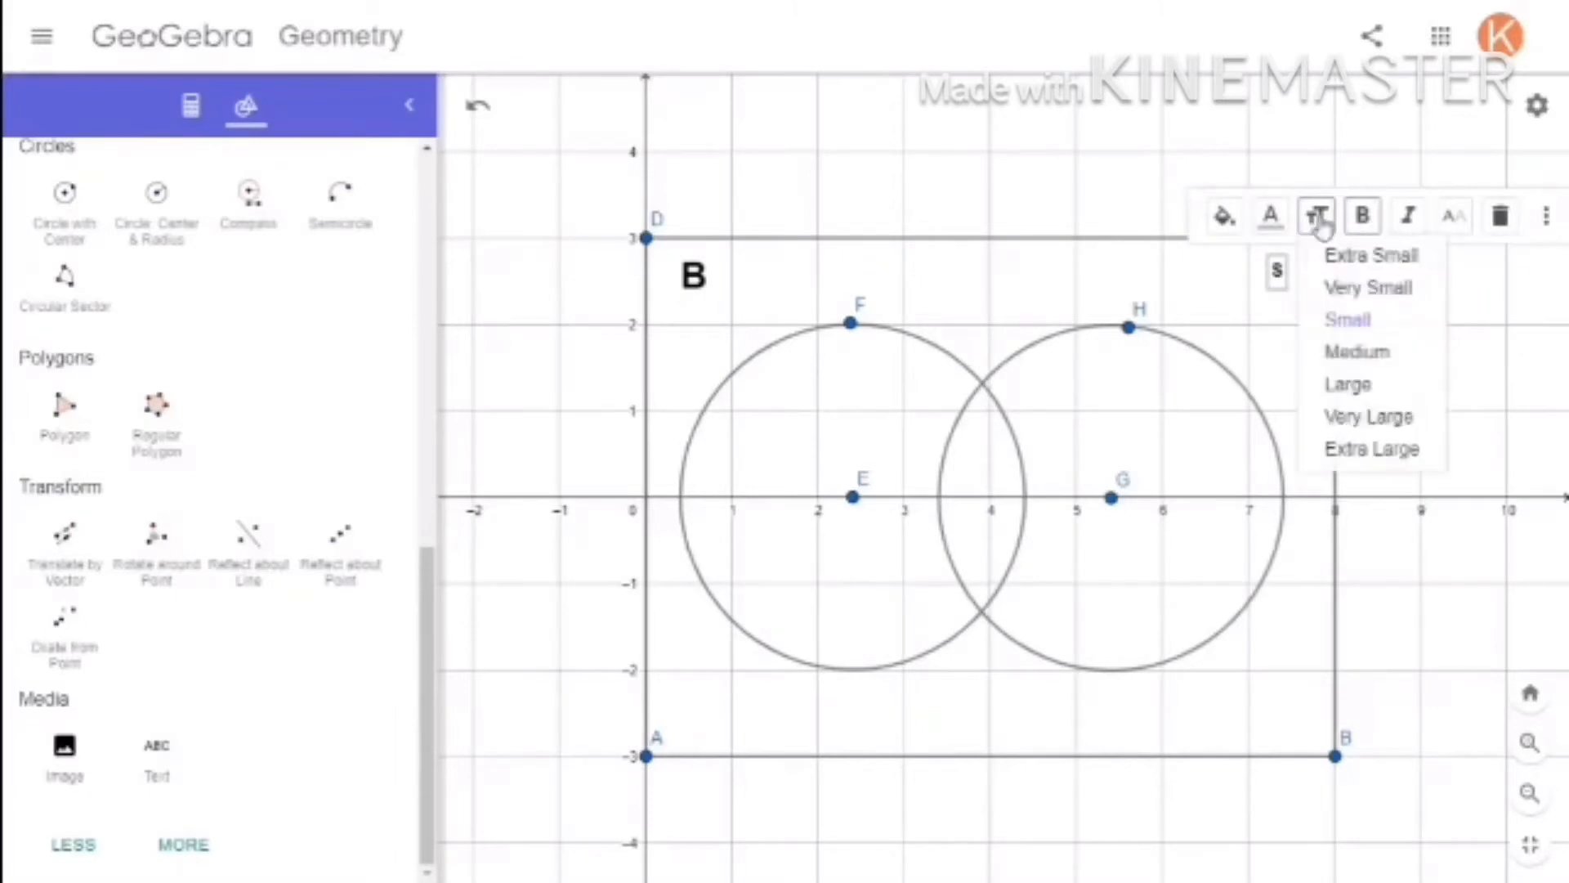
left_click(1344, 387)
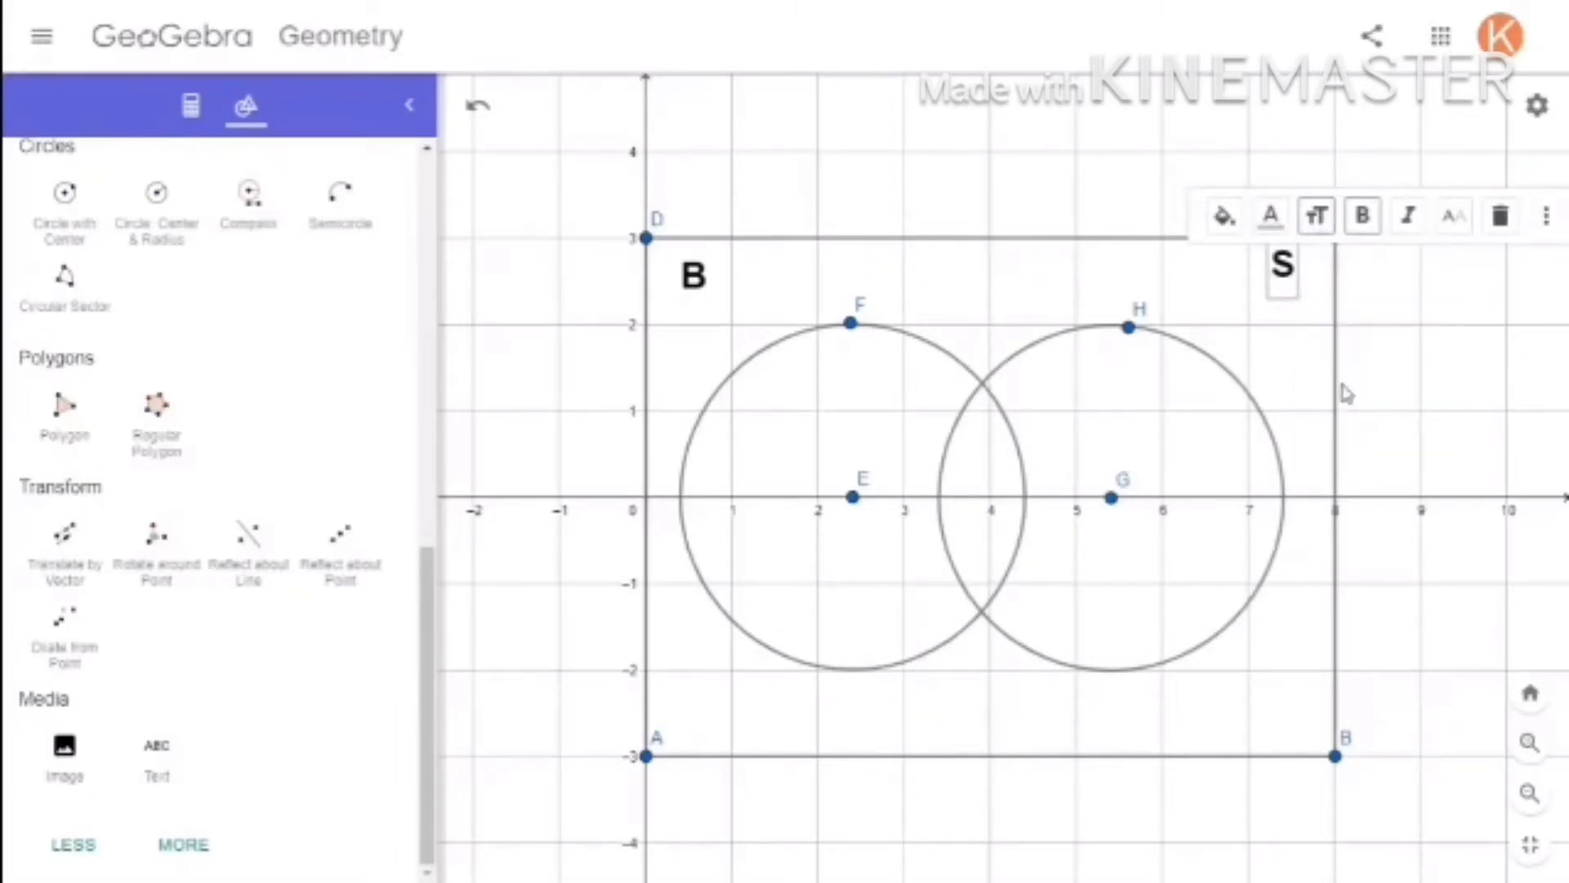
left_click(1296, 286)
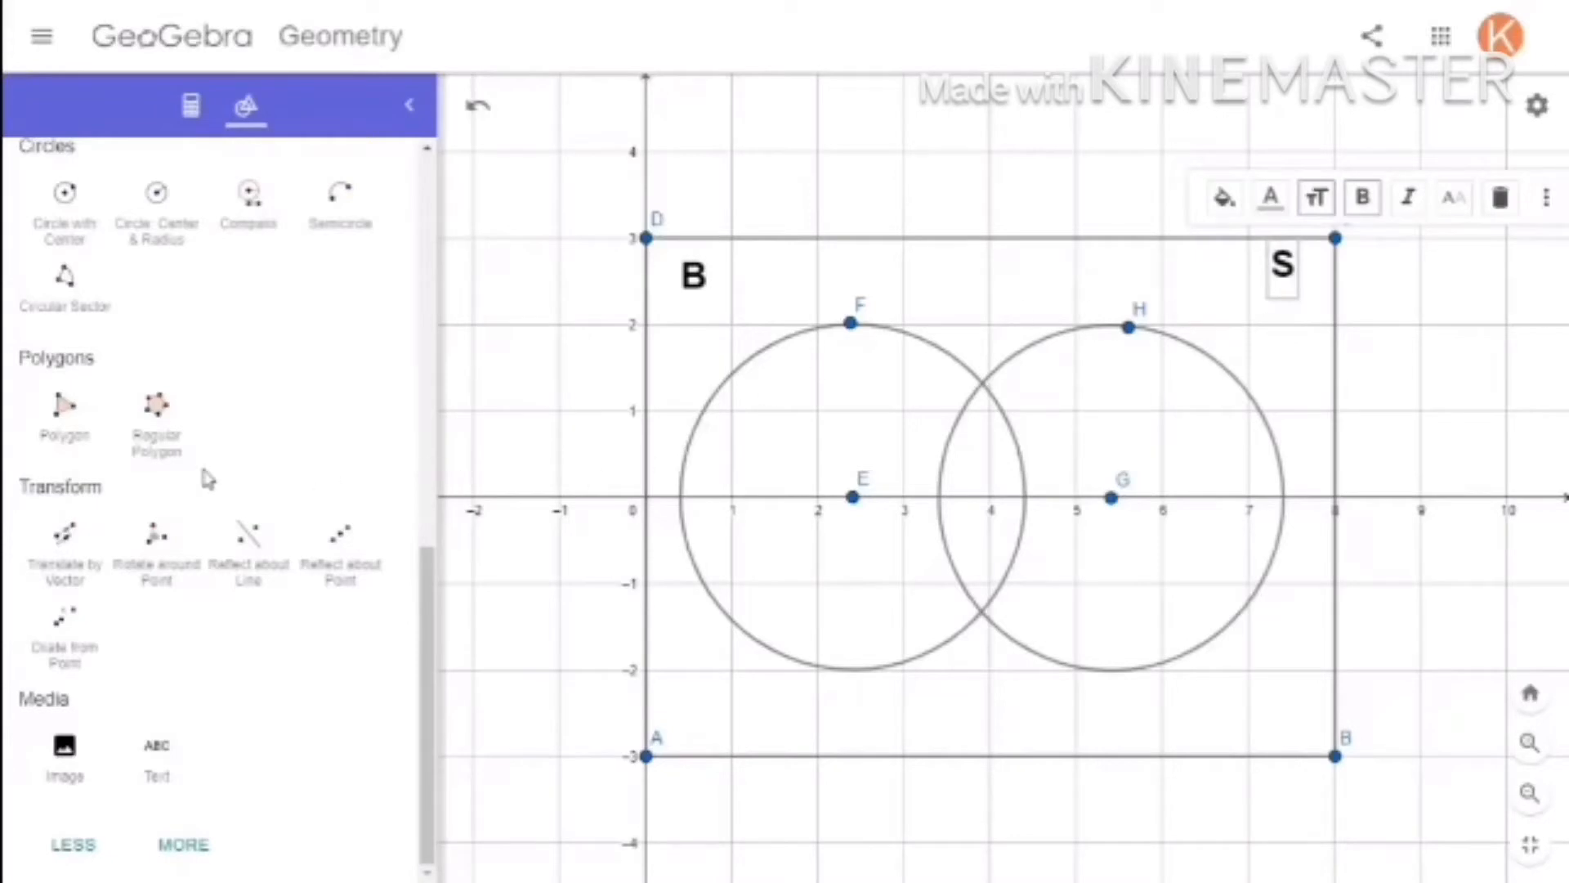
Draw a circle centred on point E through a point at about (2.5, 2) on the existing circle around E.
scroll(388, 627, "up", 1)
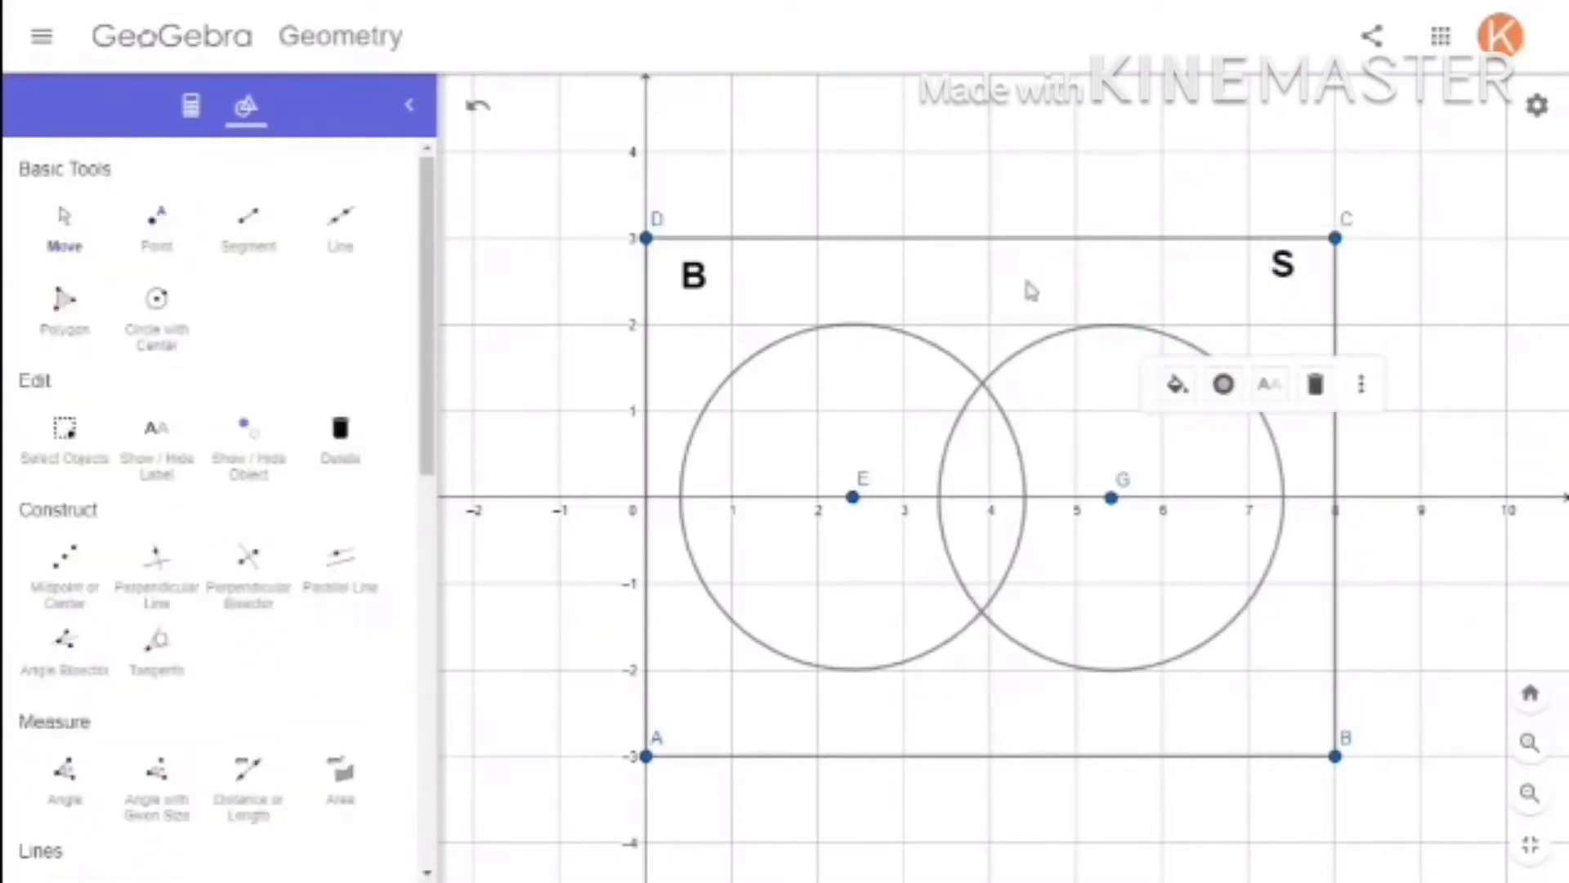
left_click(157, 304)
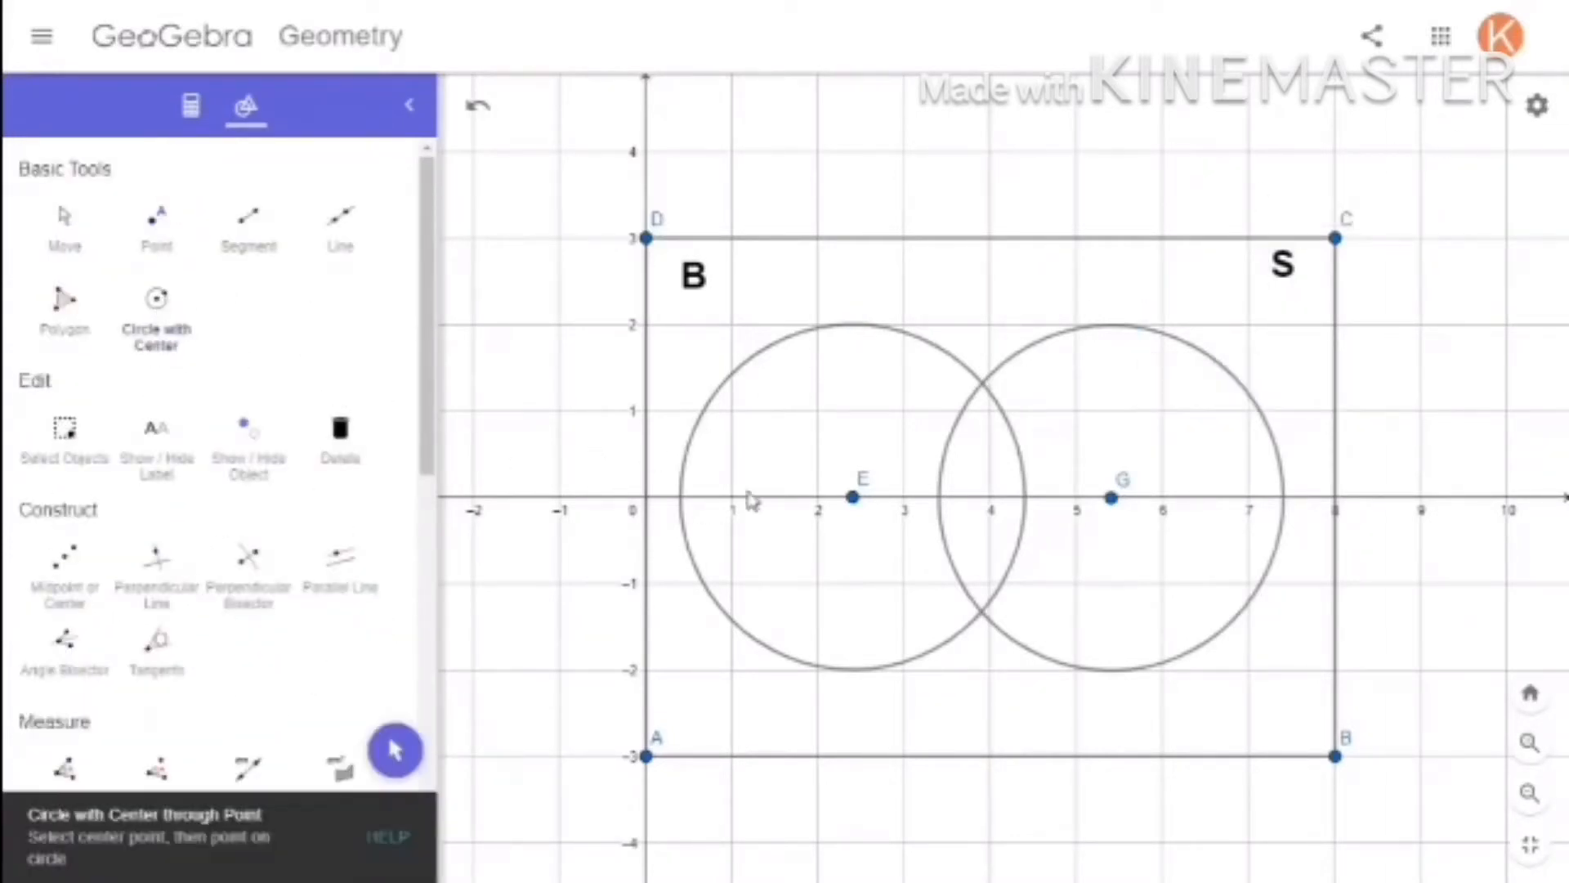
left_click(852, 499)
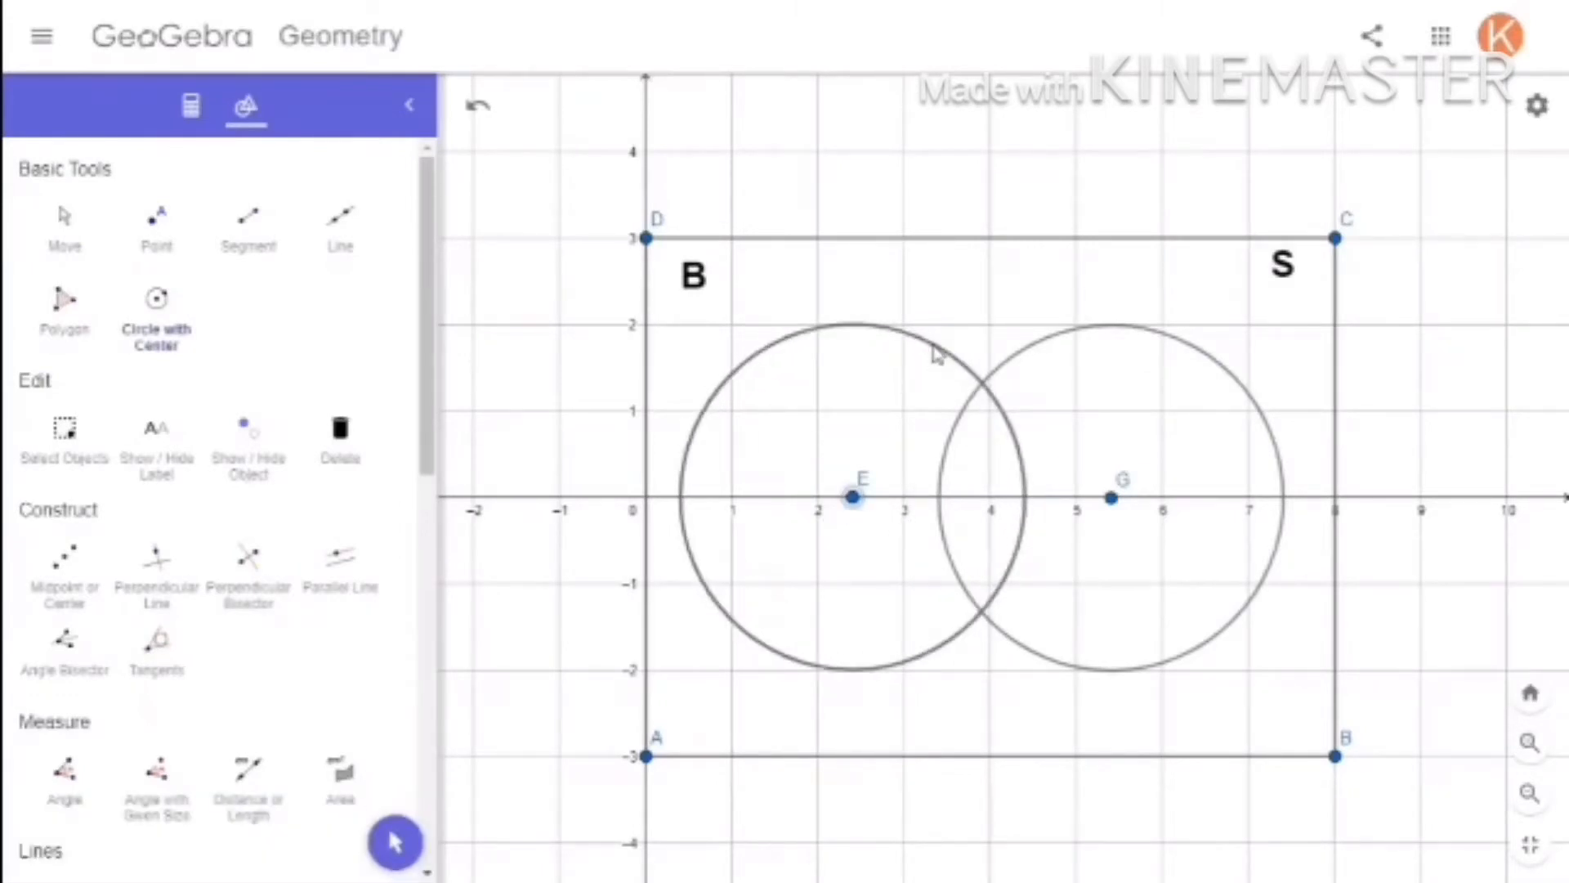
left_click(858, 327)
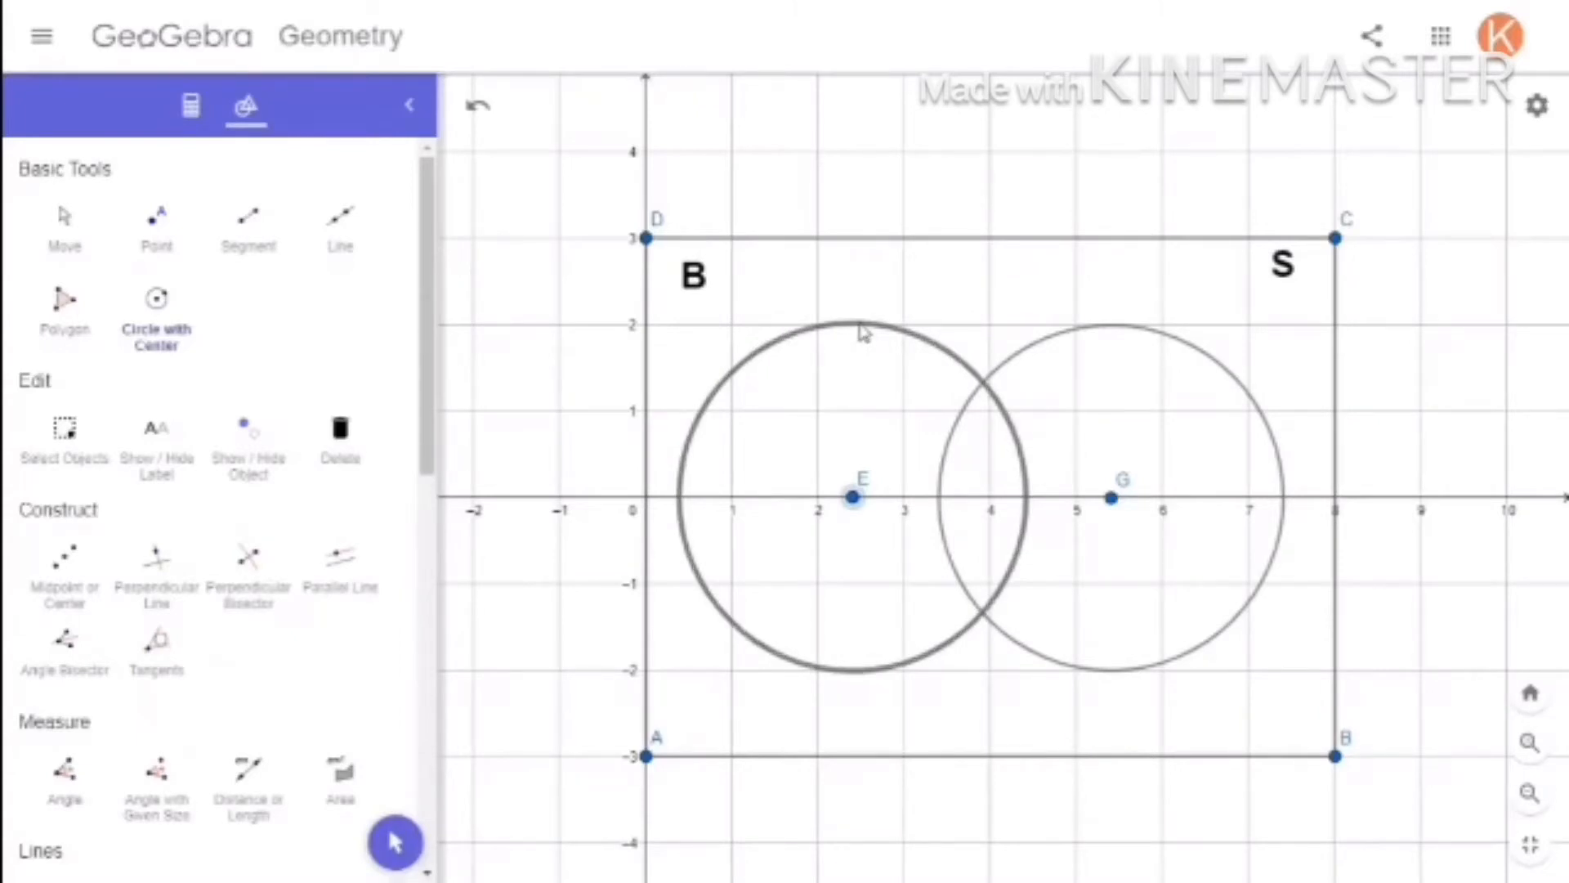
left_click(858, 325)
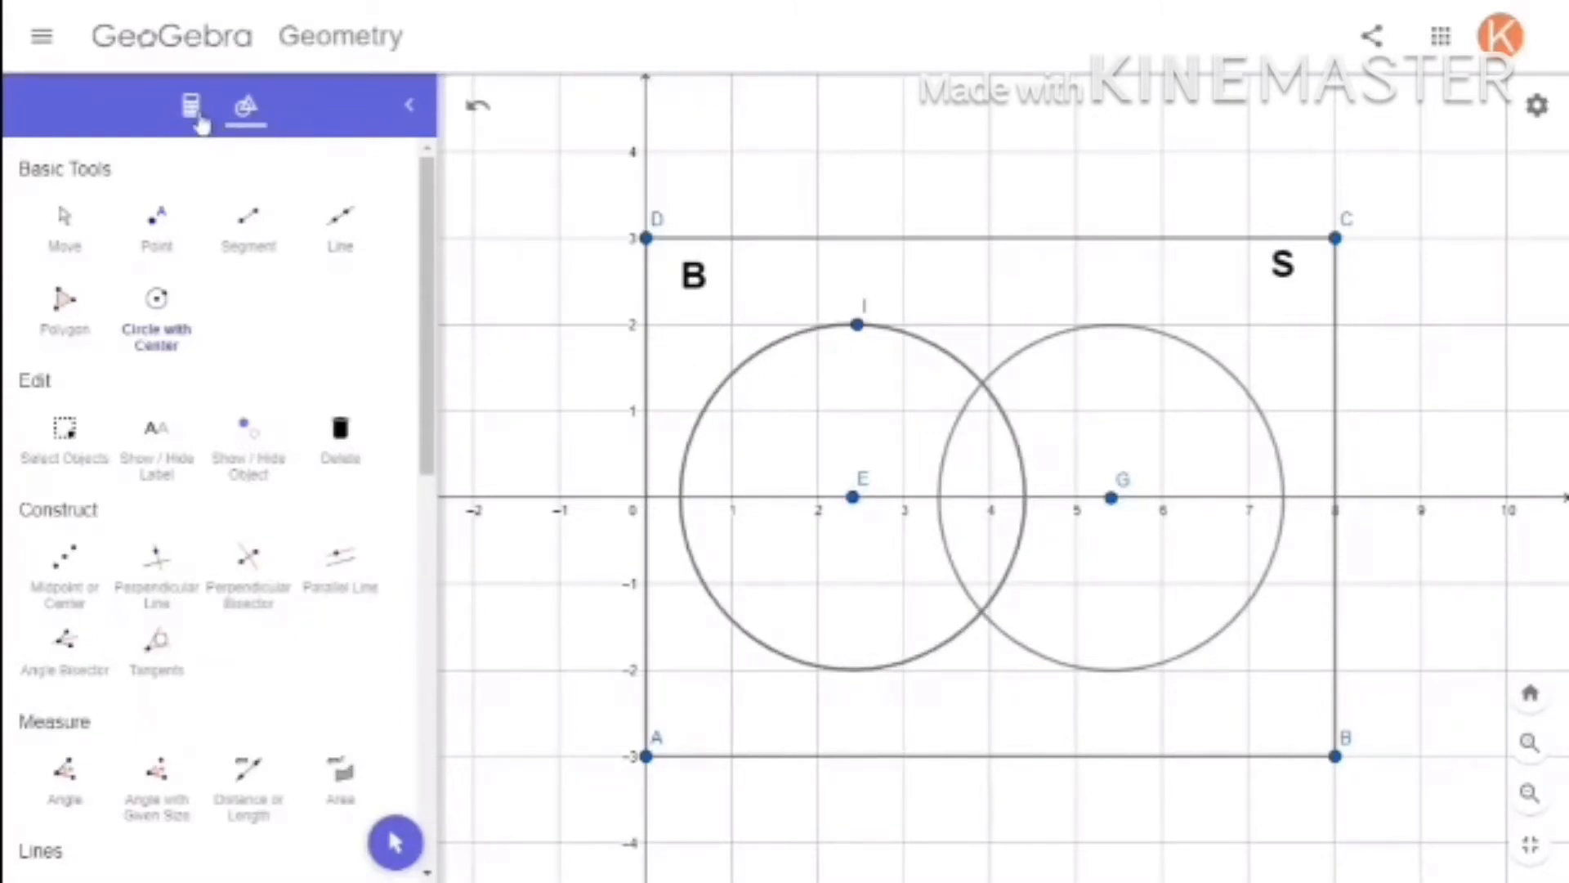
Colour the circle through I with centre E light blue (#66CCFF) and set its fill opacity to 100.
left_click(197, 117)
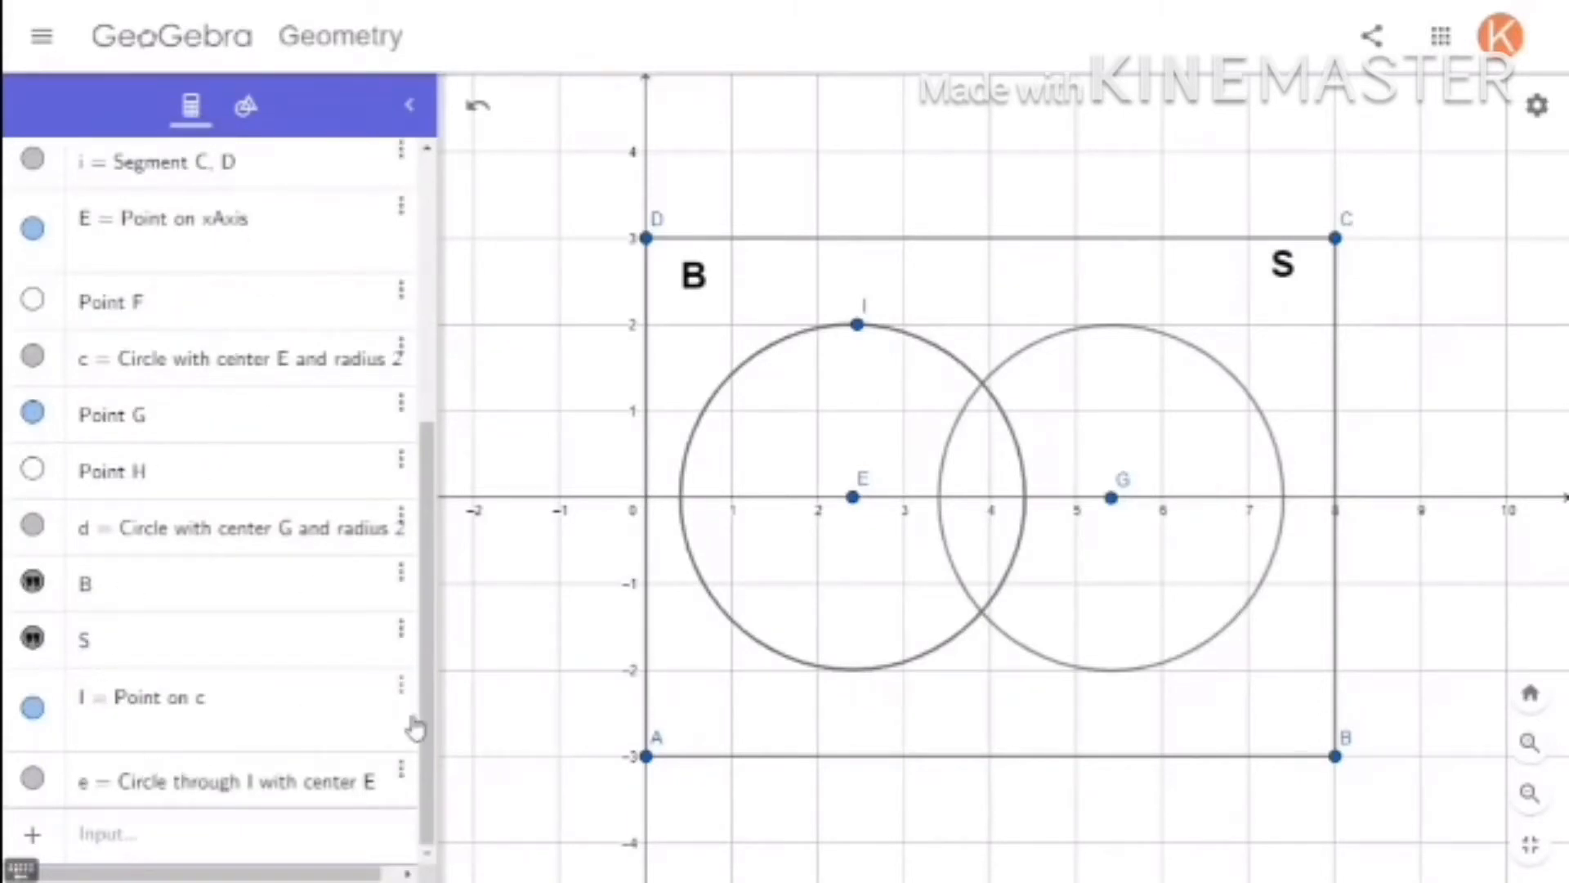
left_click(402, 771)
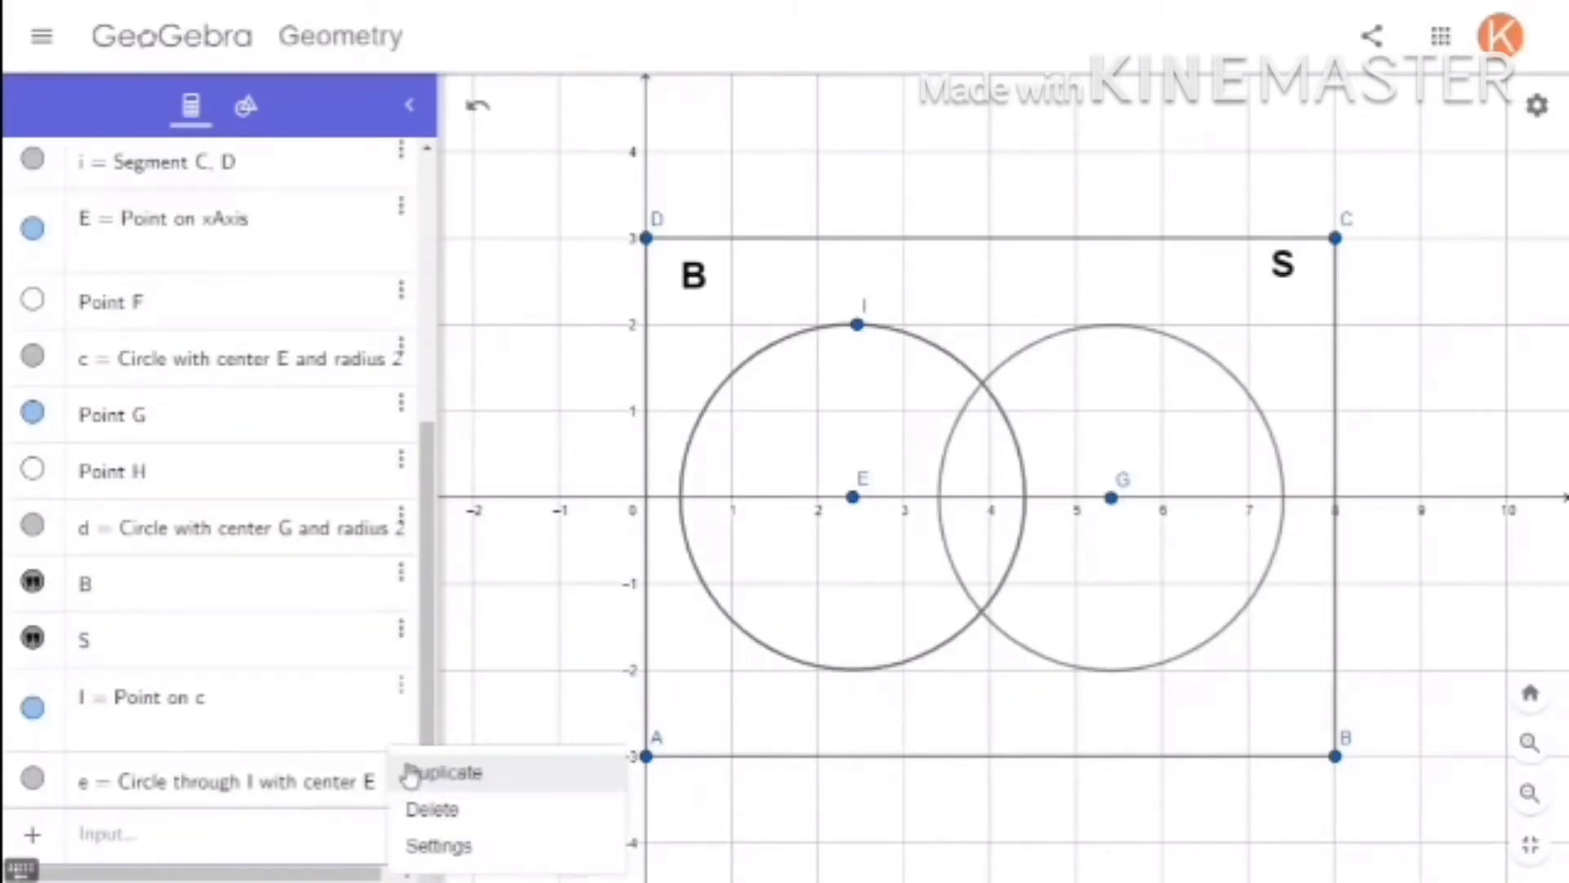
left_click(462, 846)
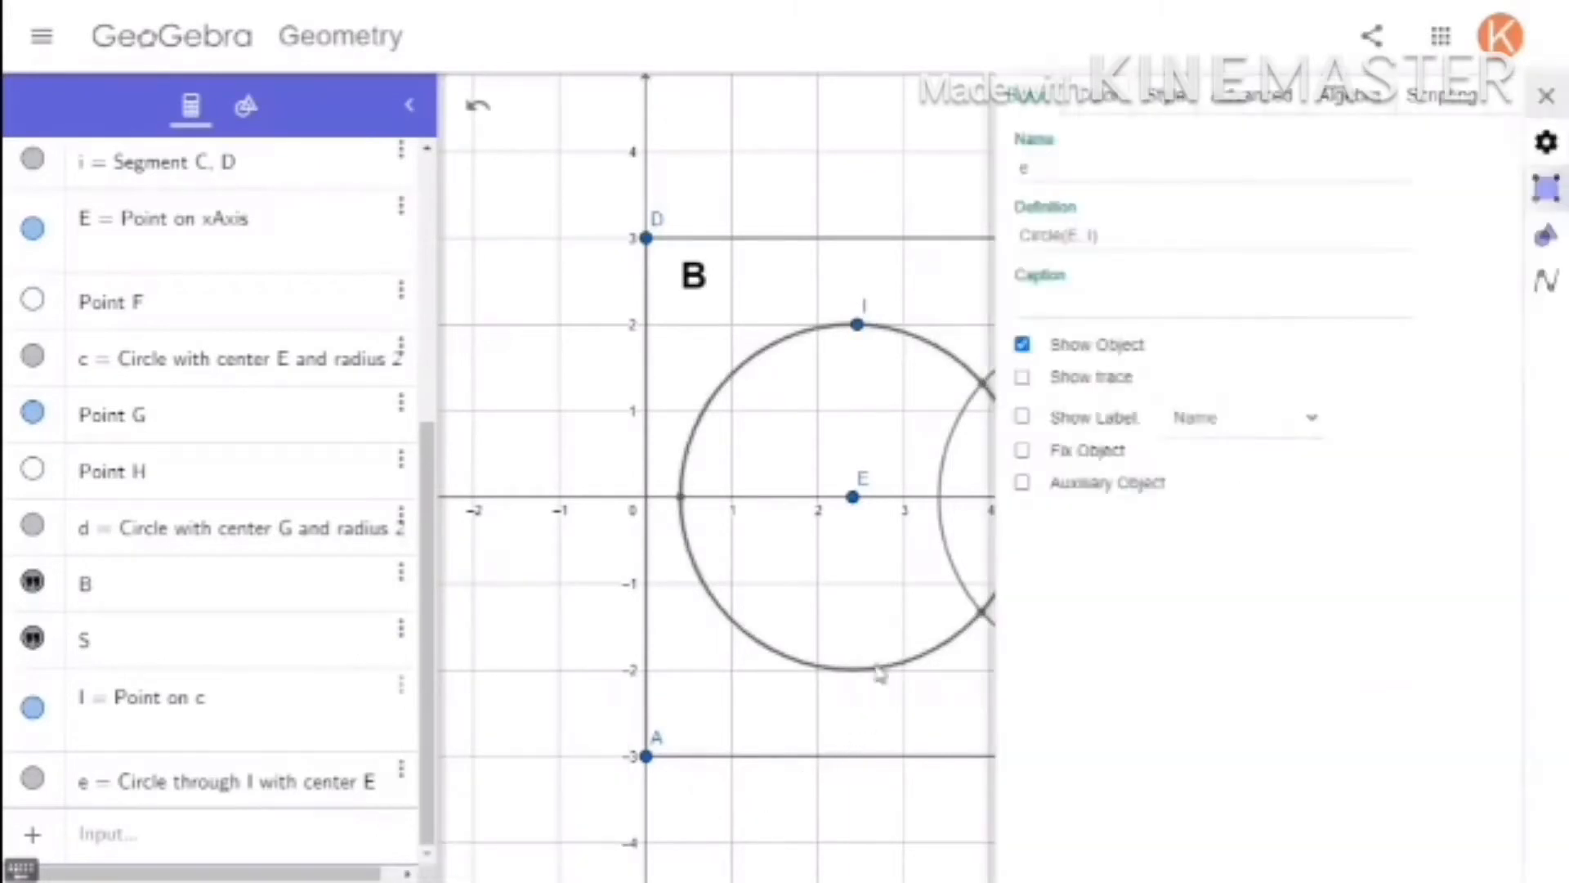
left_click(1112, 104)
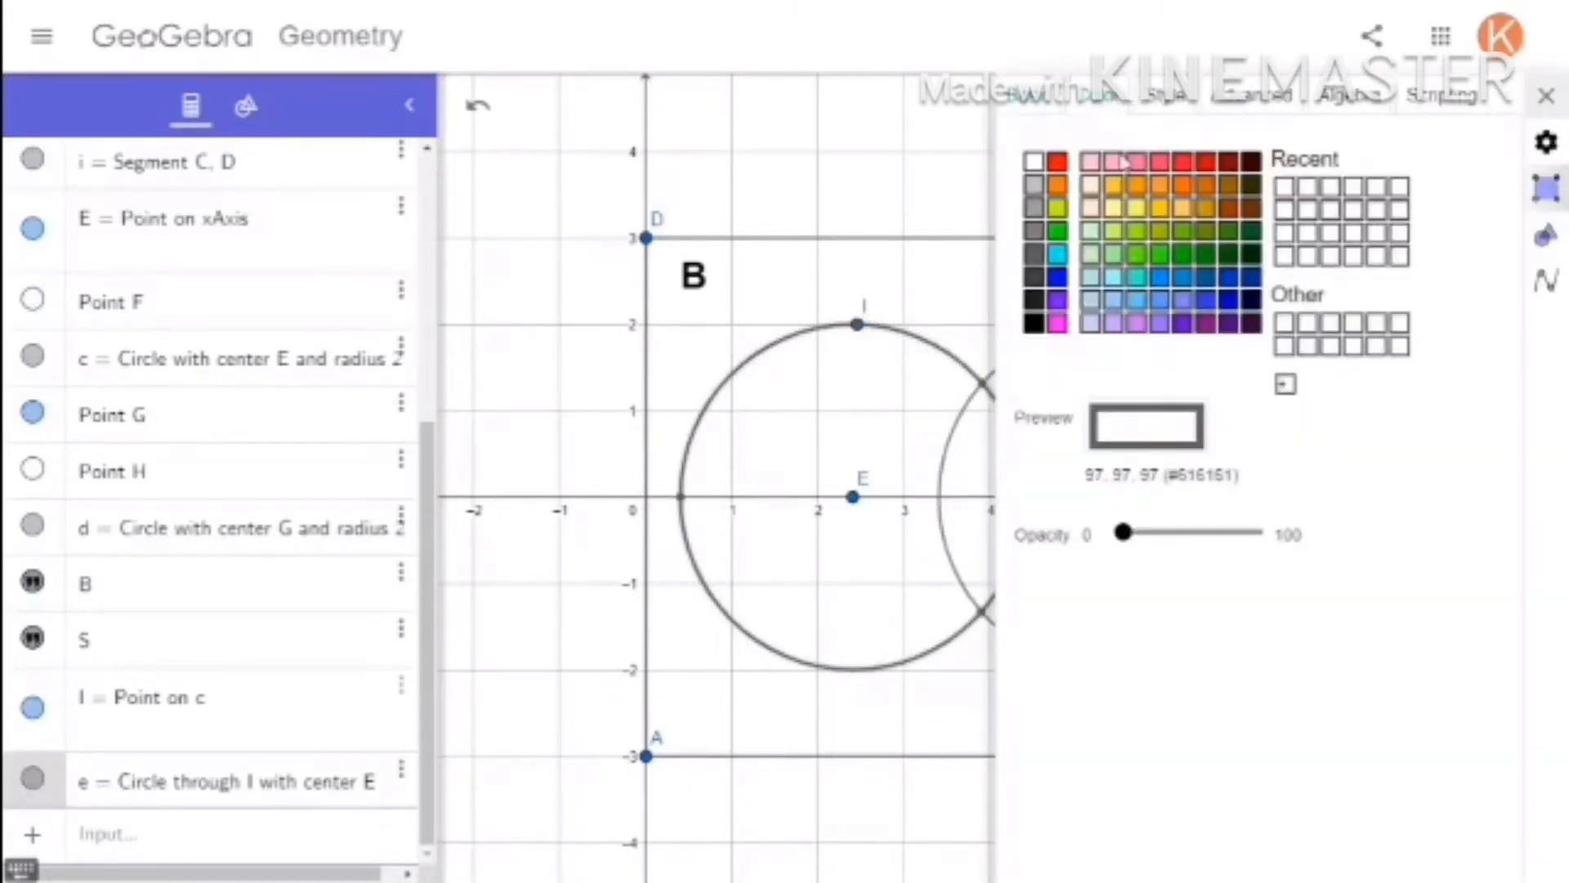
left_click(1137, 299)
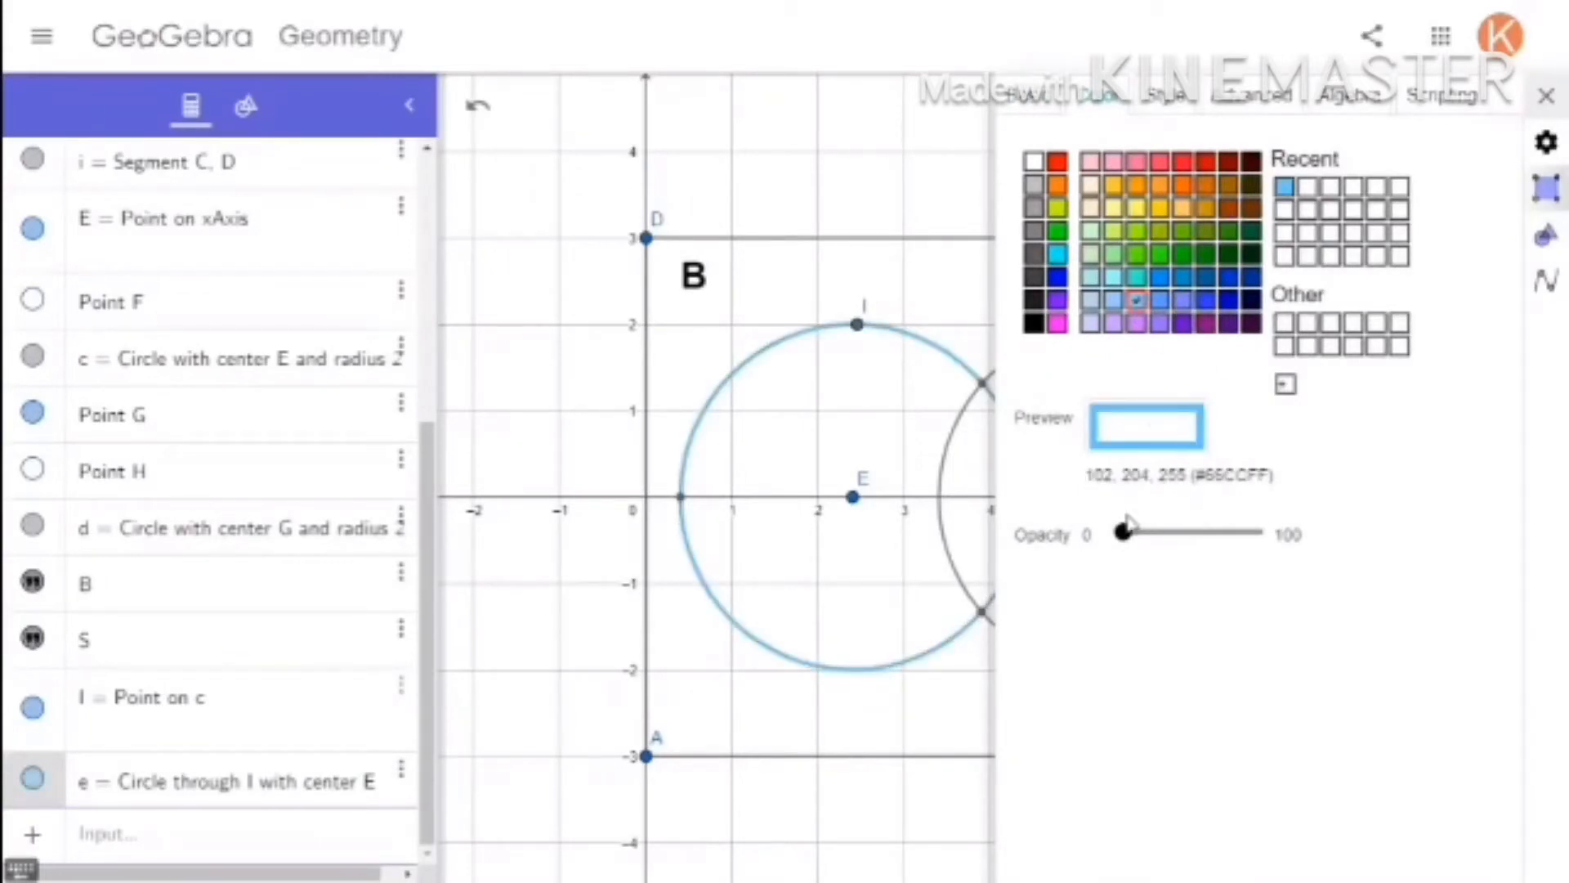
left_click_drag(1125, 529, 1265, 541)
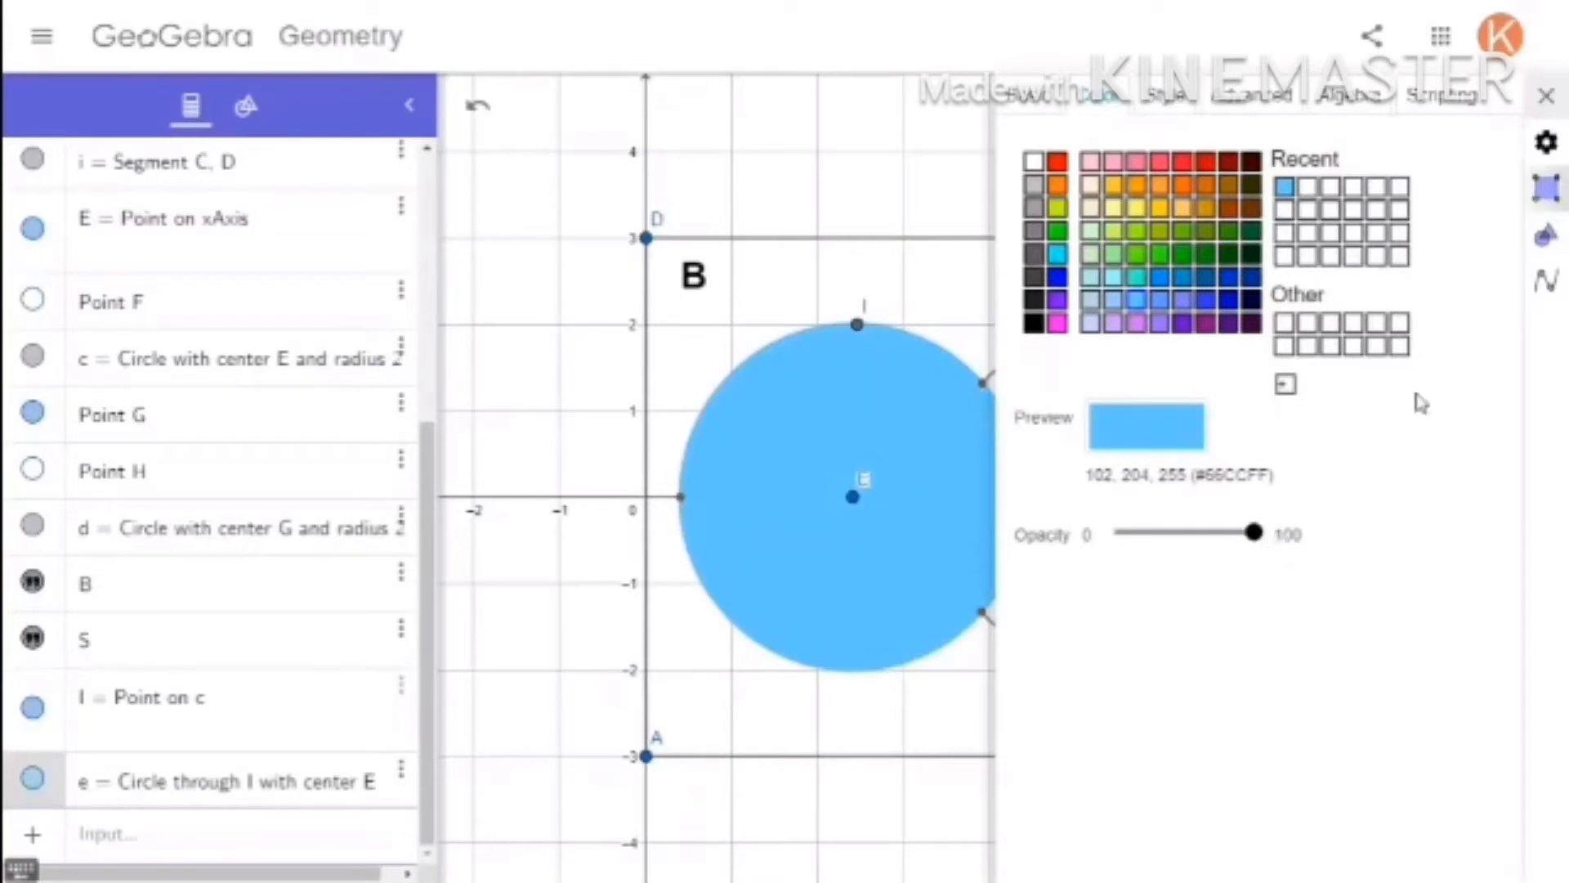
left_click(1547, 97)
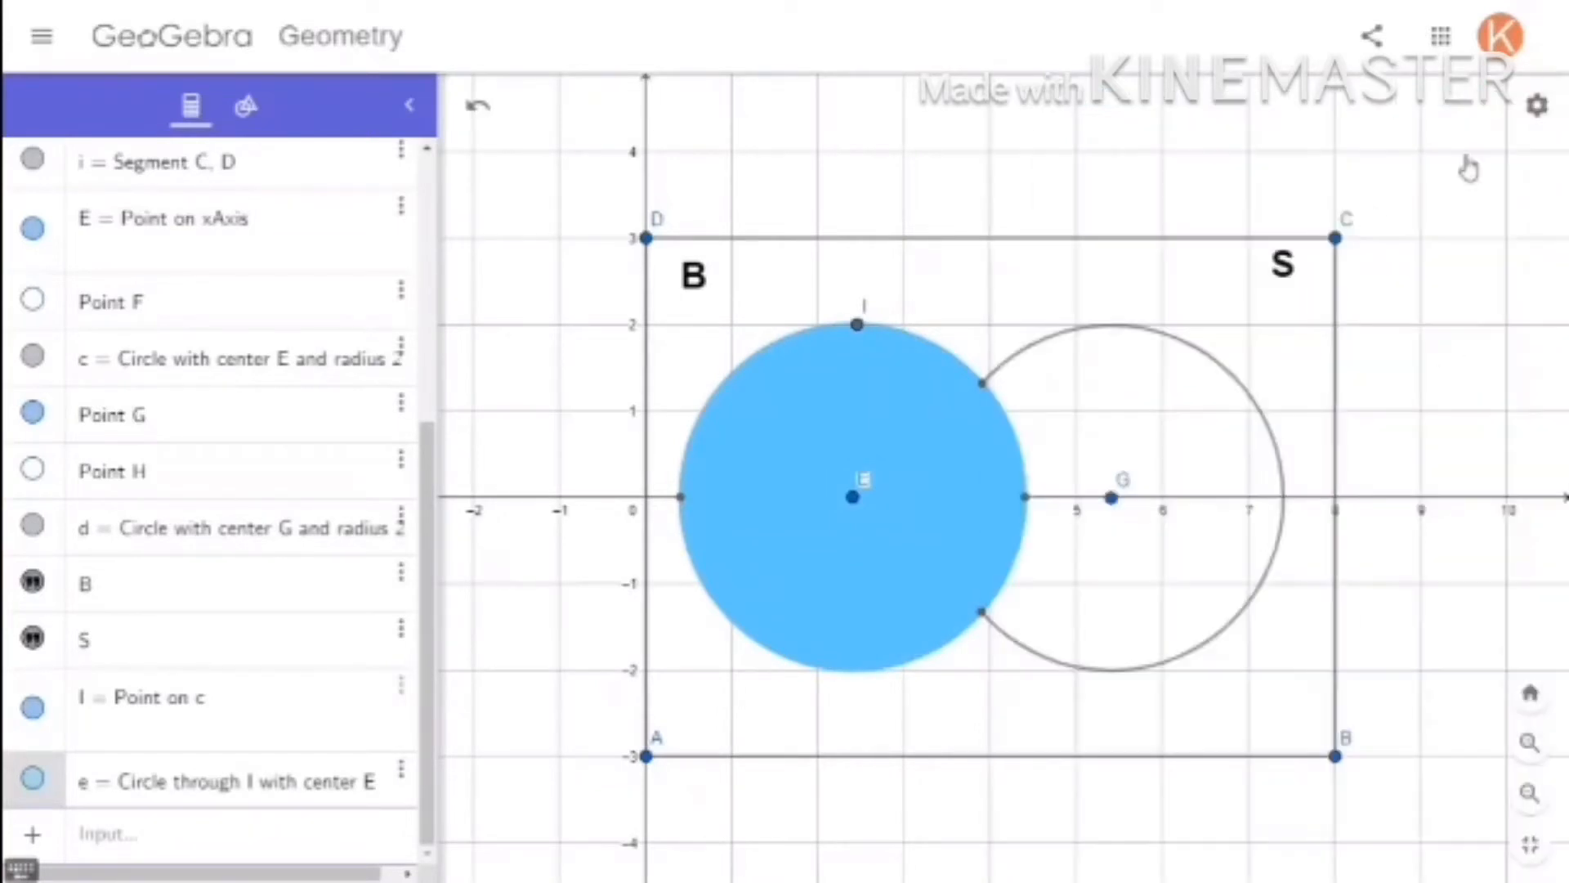
Add a show/hide check box captioned "B" at about (9.1, 3.3), outside corner C, that controls the blue circle e.
left_click(260, 124)
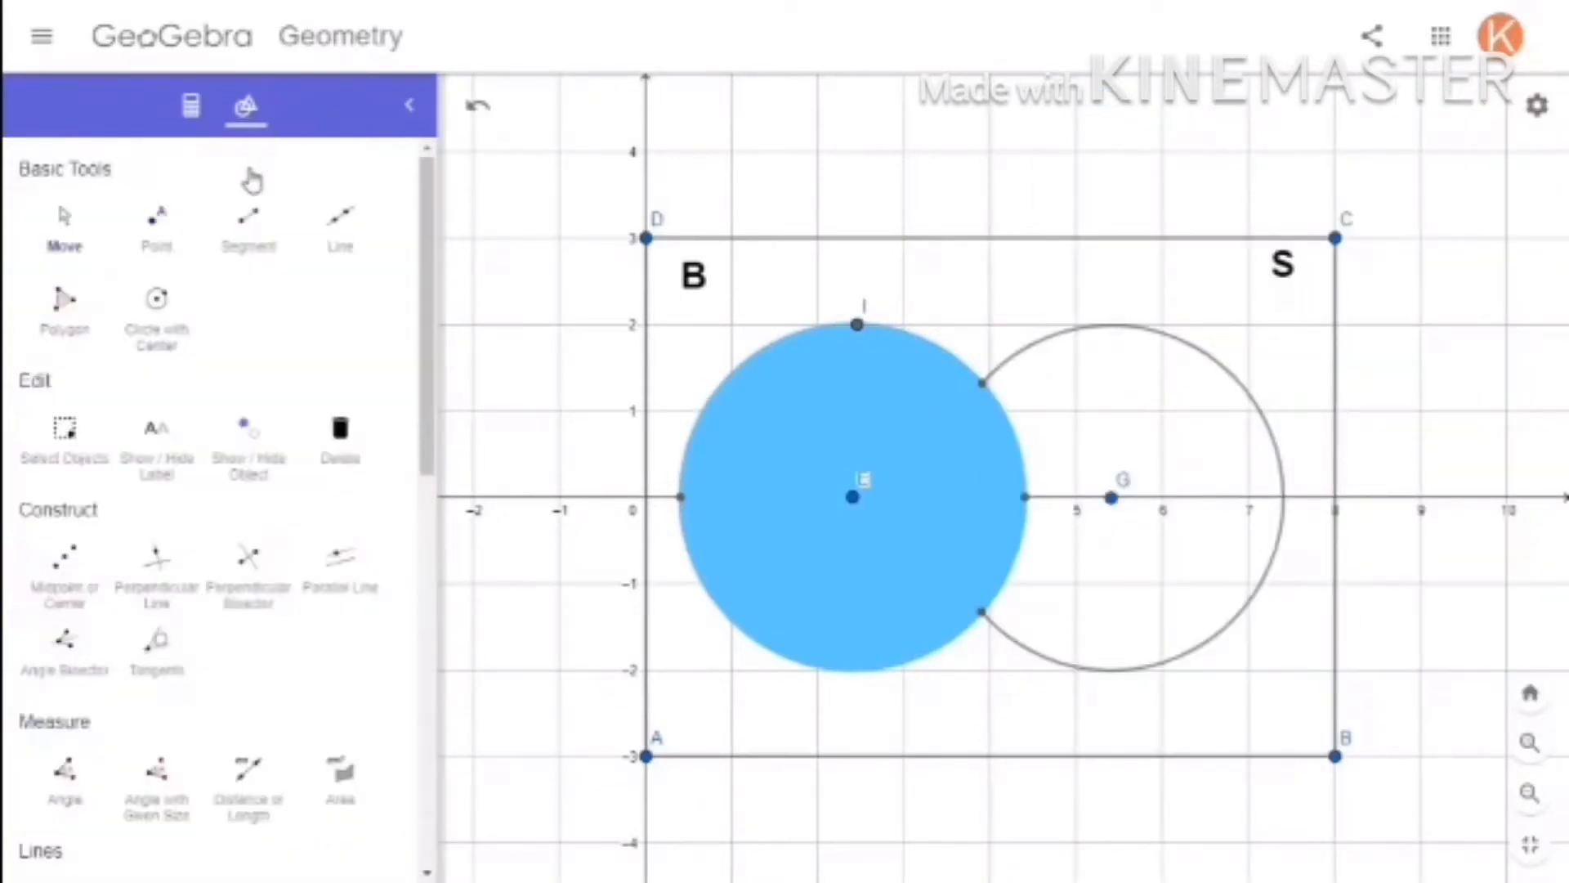
scroll(225, 612, "down", 6)
scroll(221, 679, "down", 4)
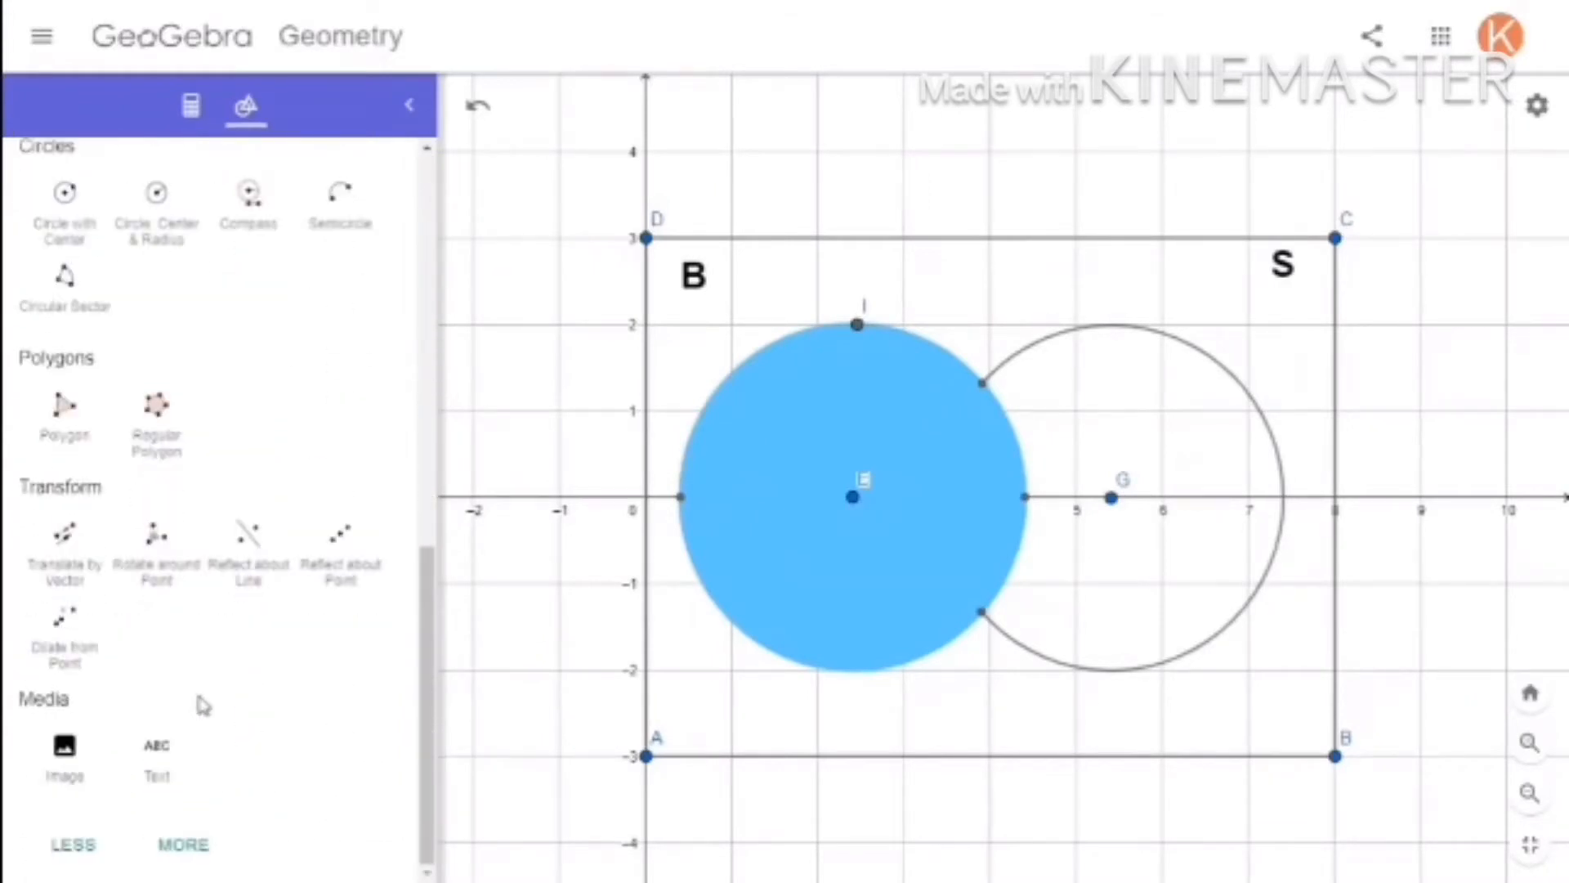
left_click(169, 838)
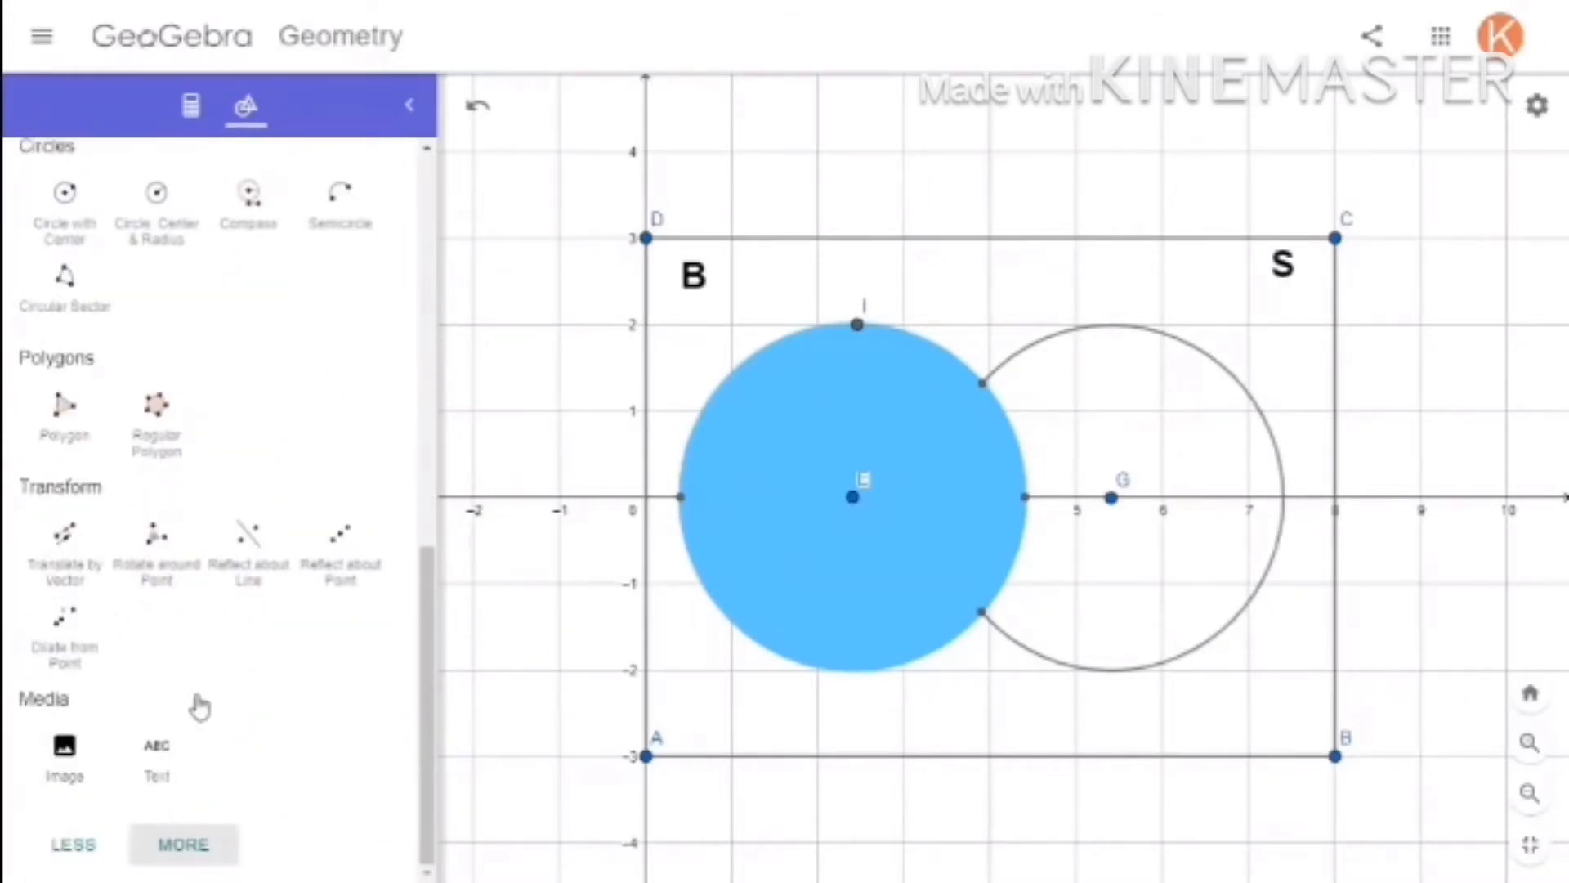
scroll(240, 571, "down", 10)
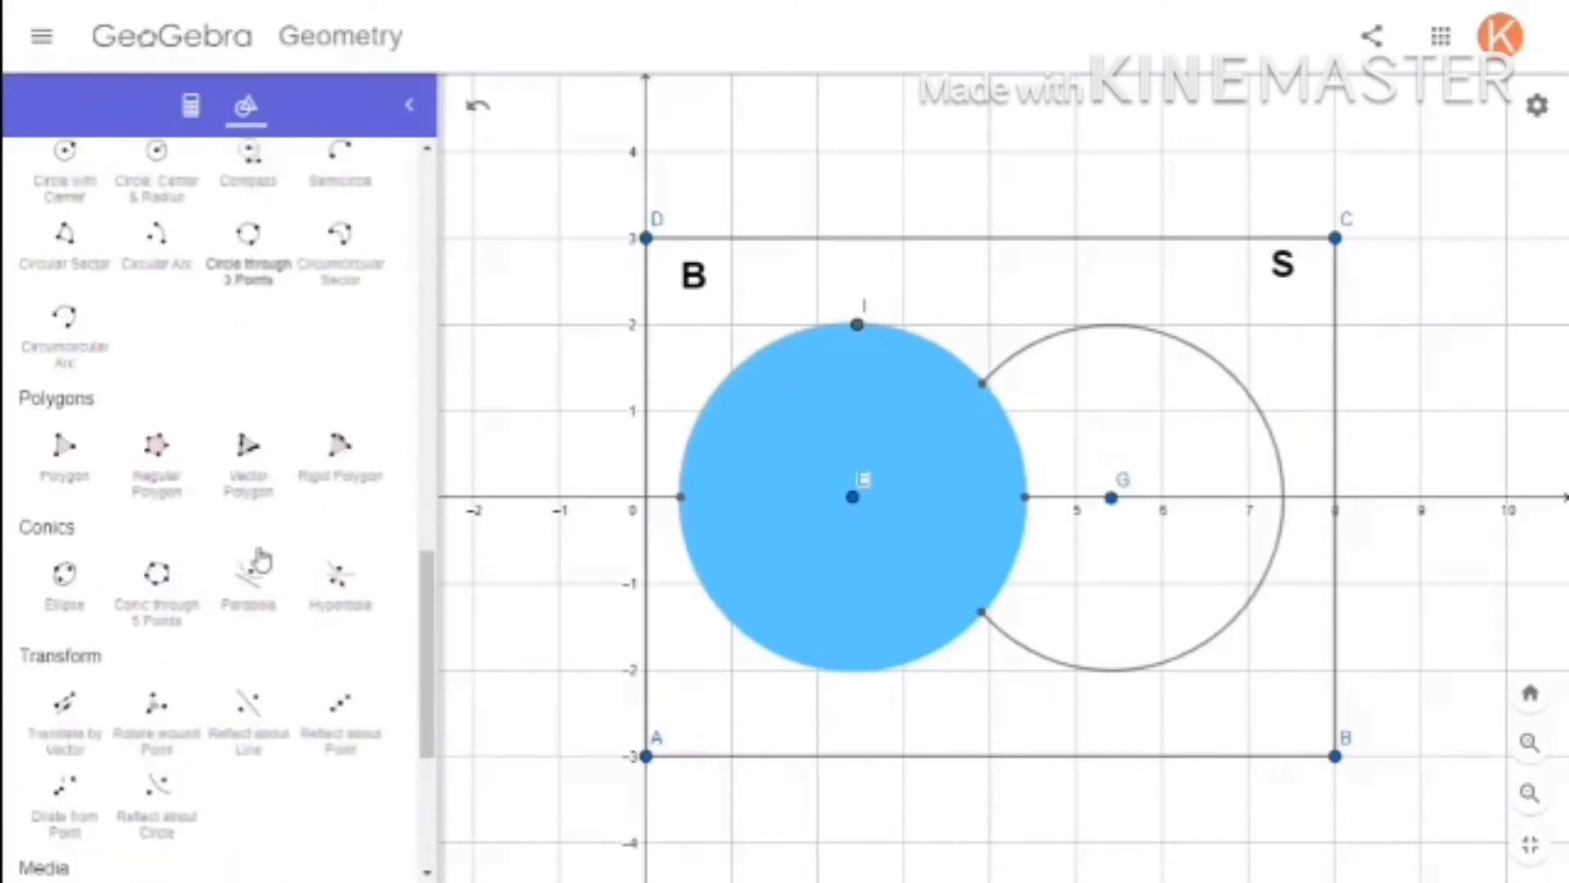
left_click(61, 764)
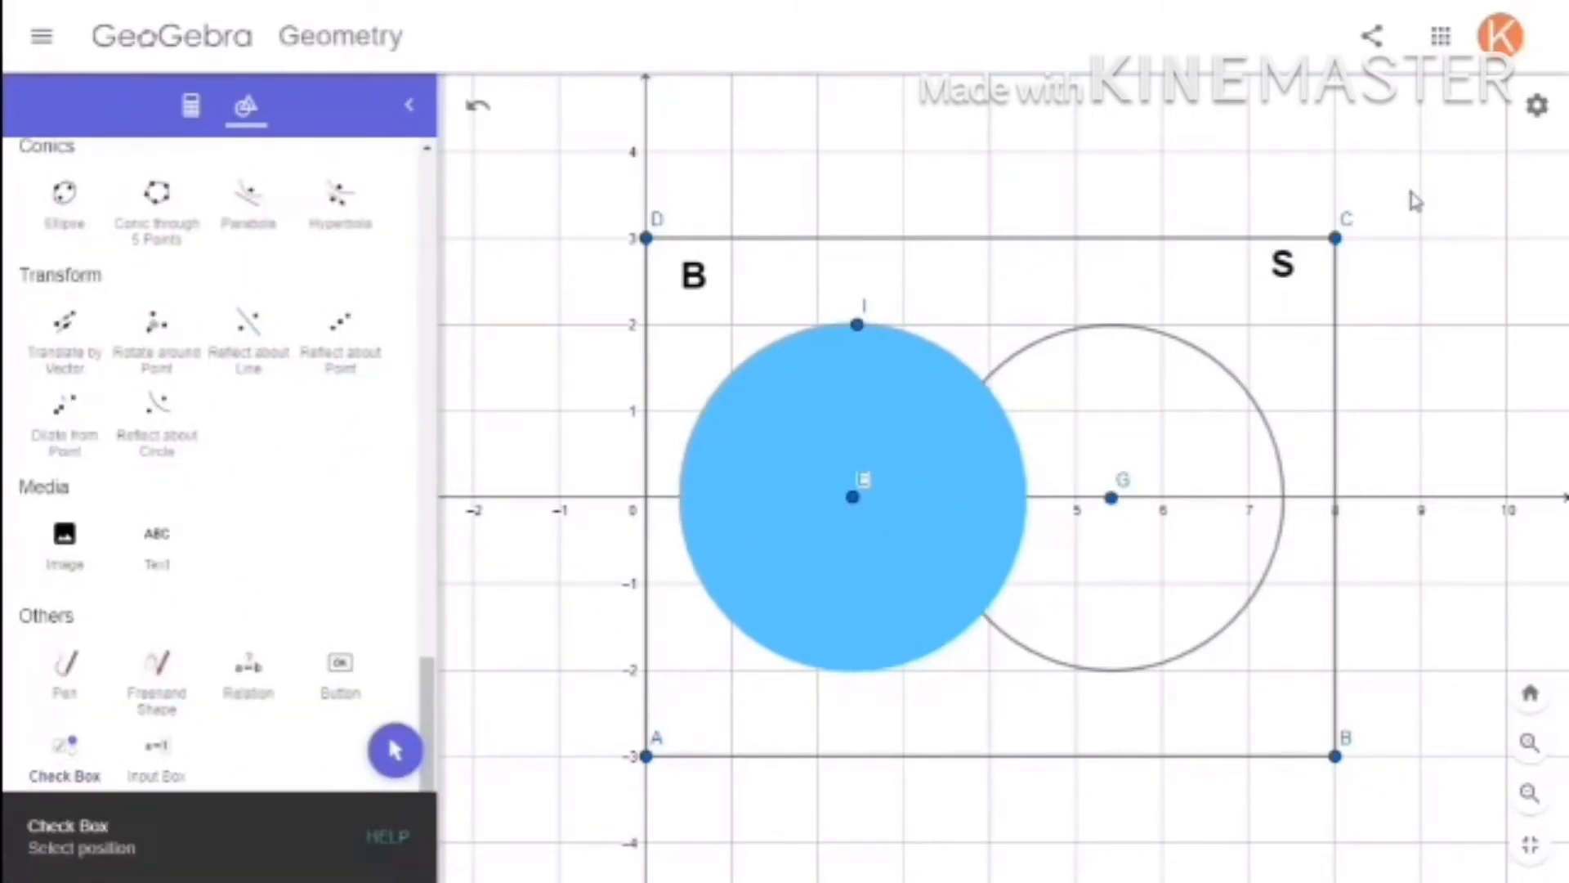
left_click(1414, 201)
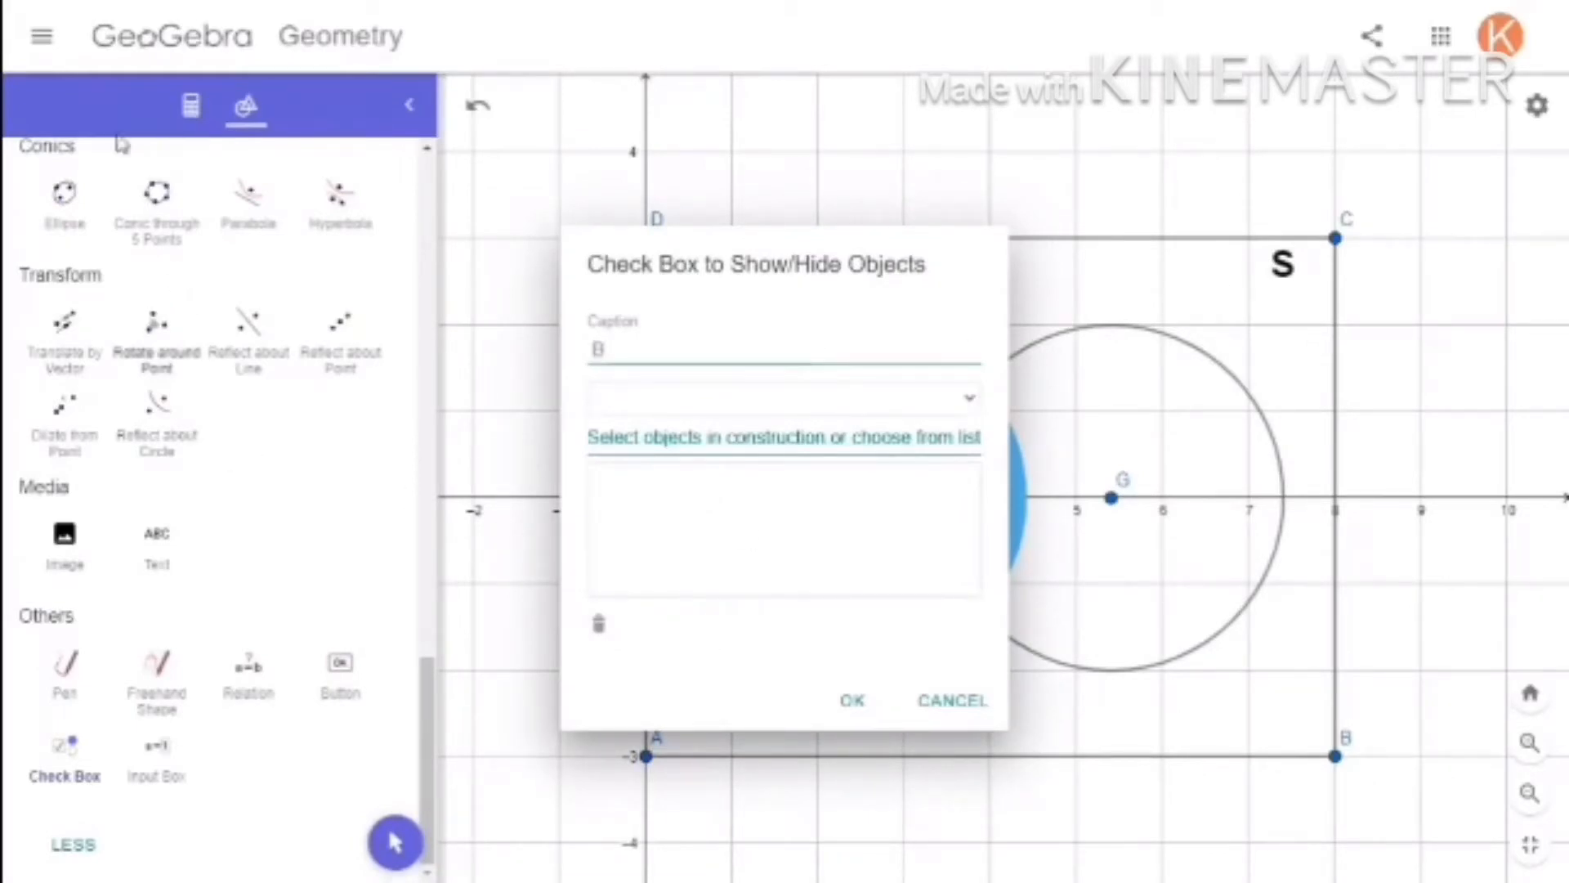
left_click(190, 104)
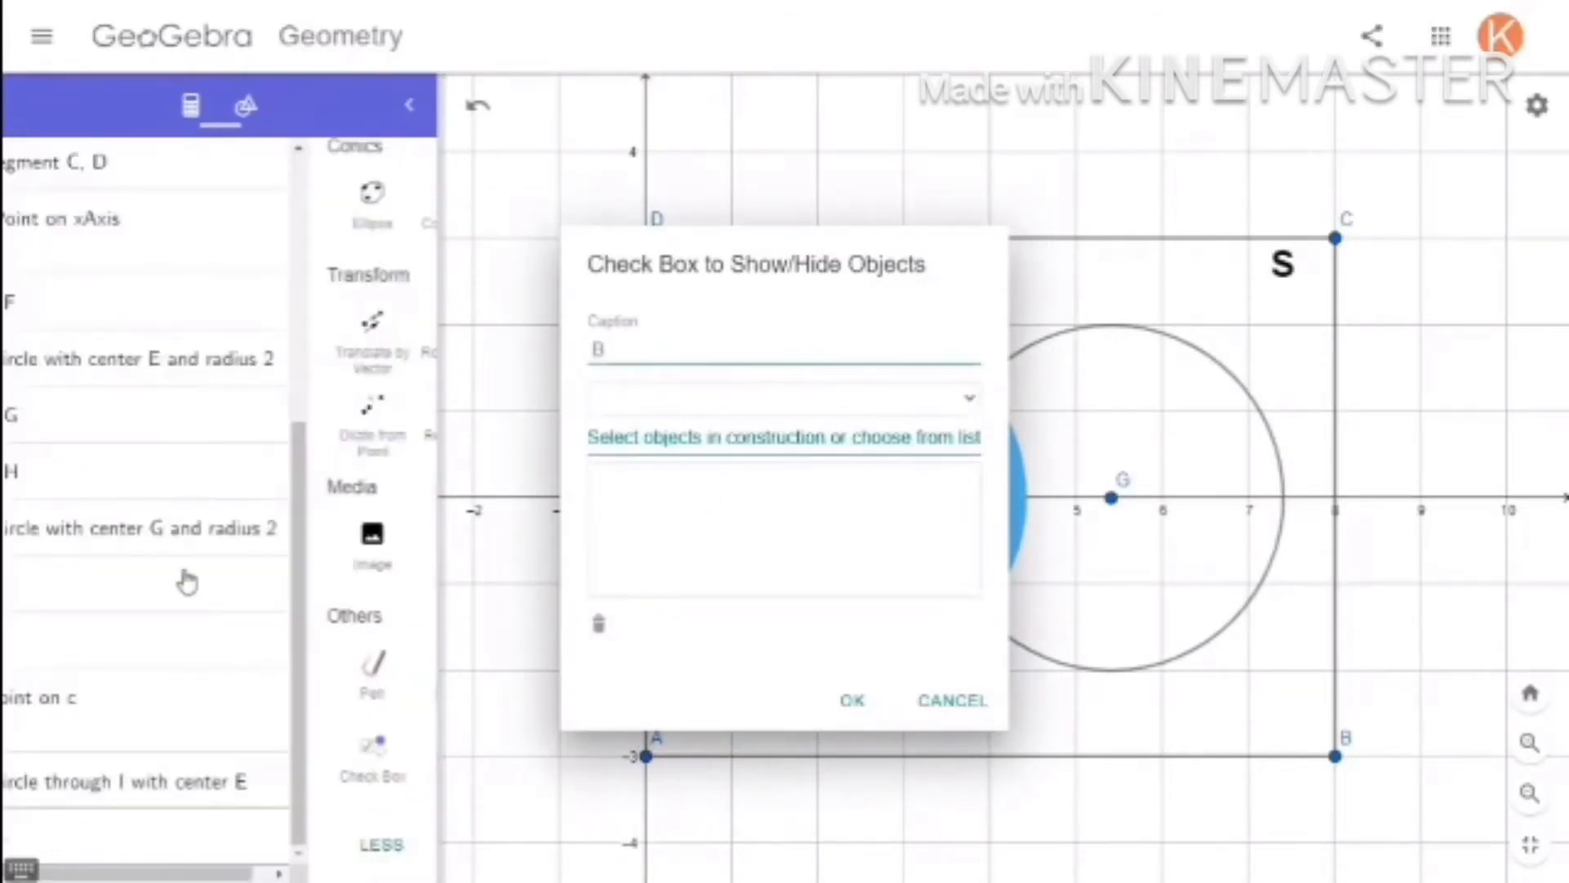
left_click(290, 785)
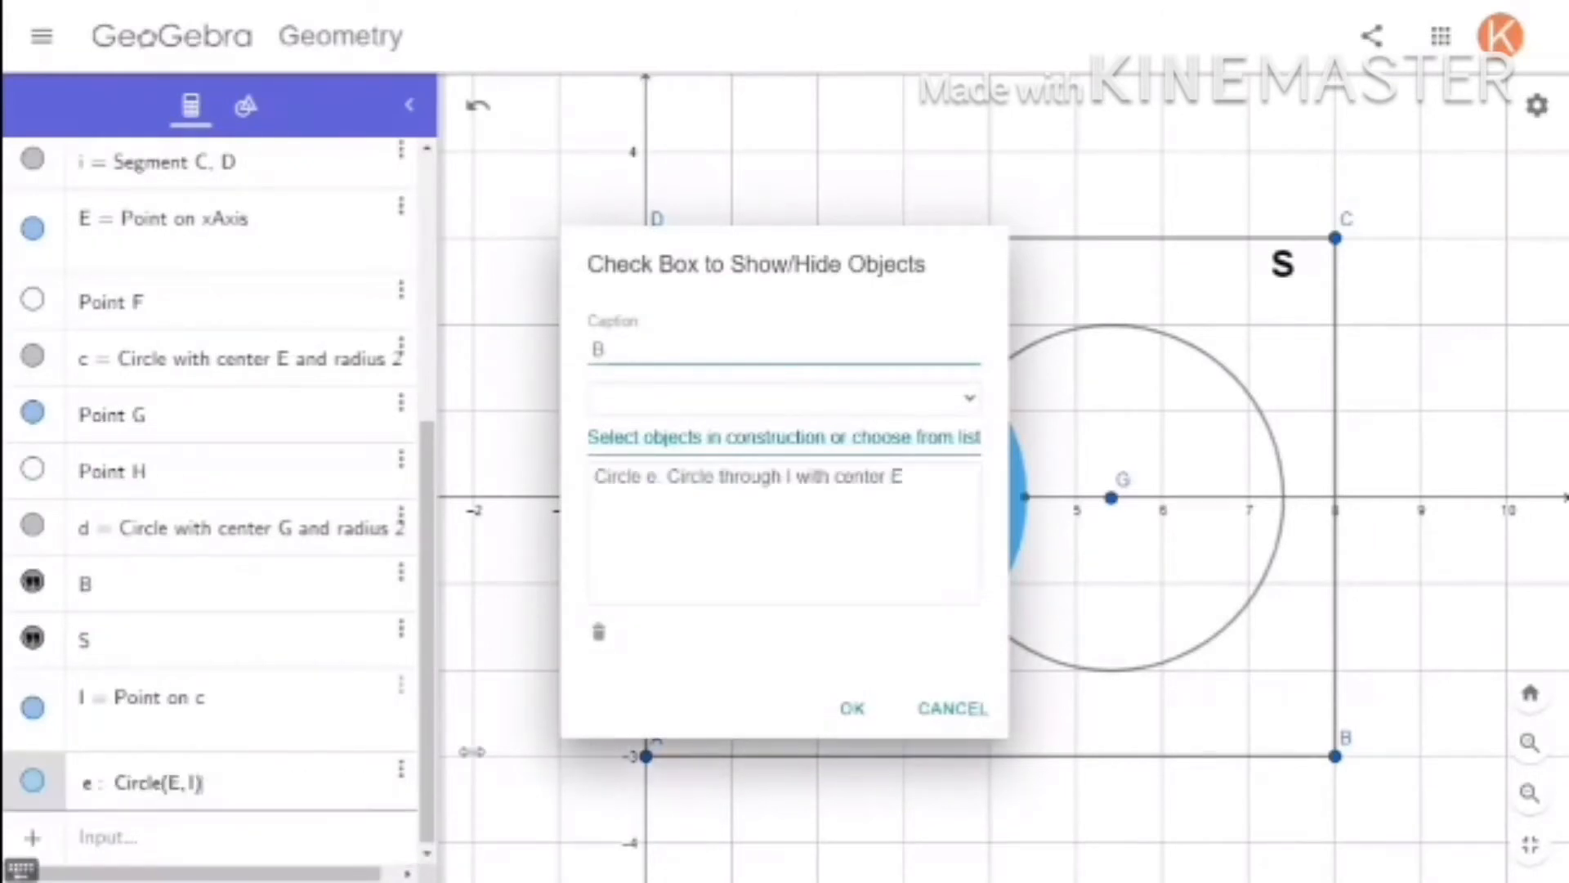
left_click(842, 710)
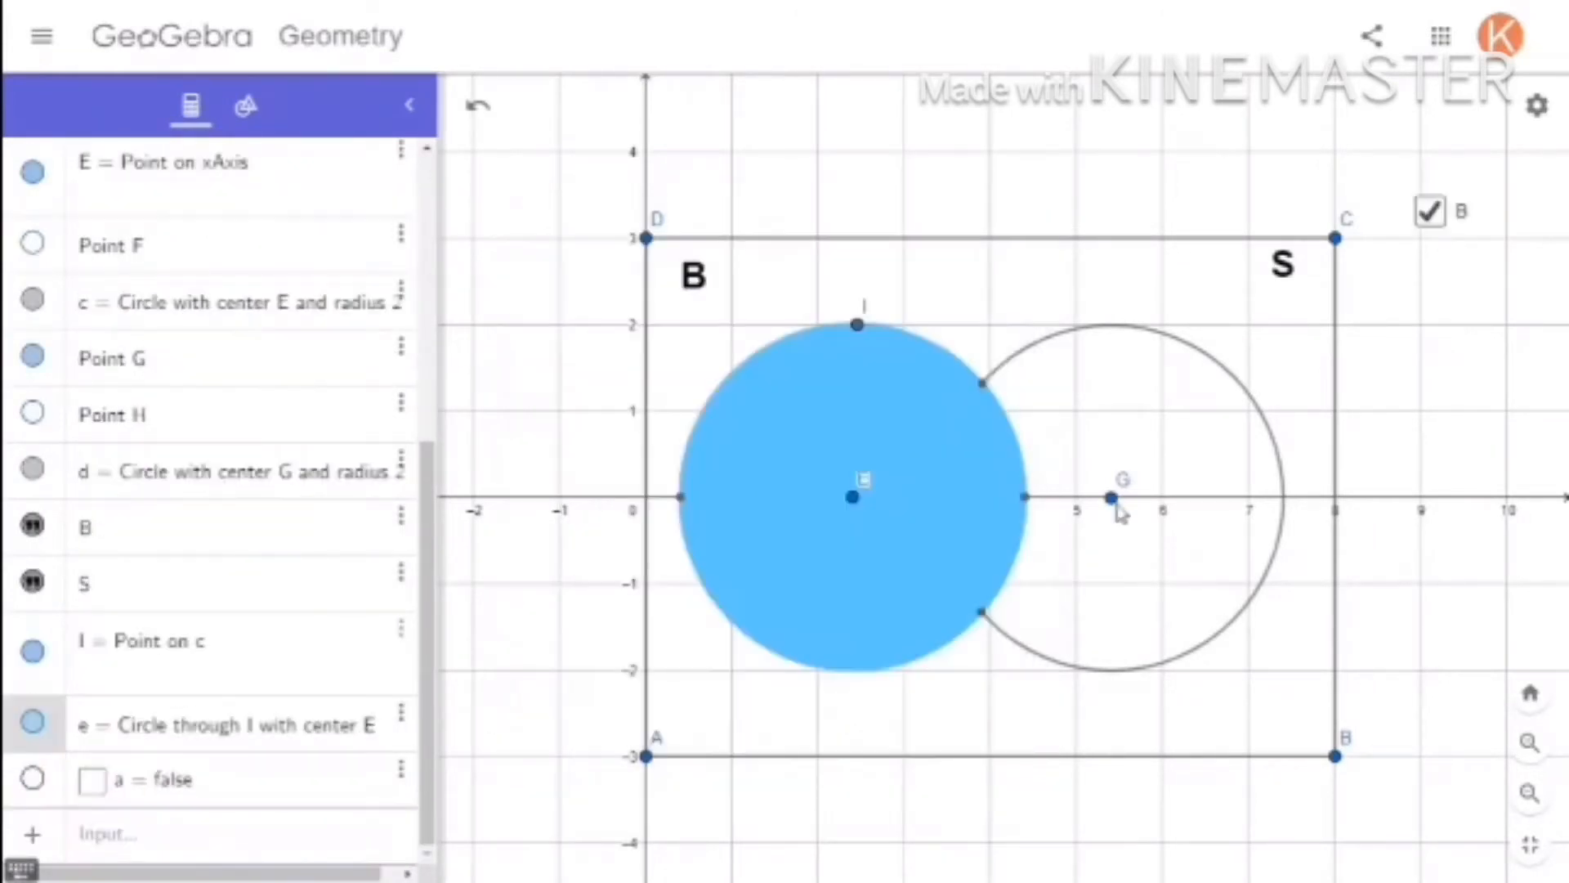
Shift the check box "B" slightly away from corner C, to about x = 9.2, and leave the Check Box tool.
left_click(1429, 217)
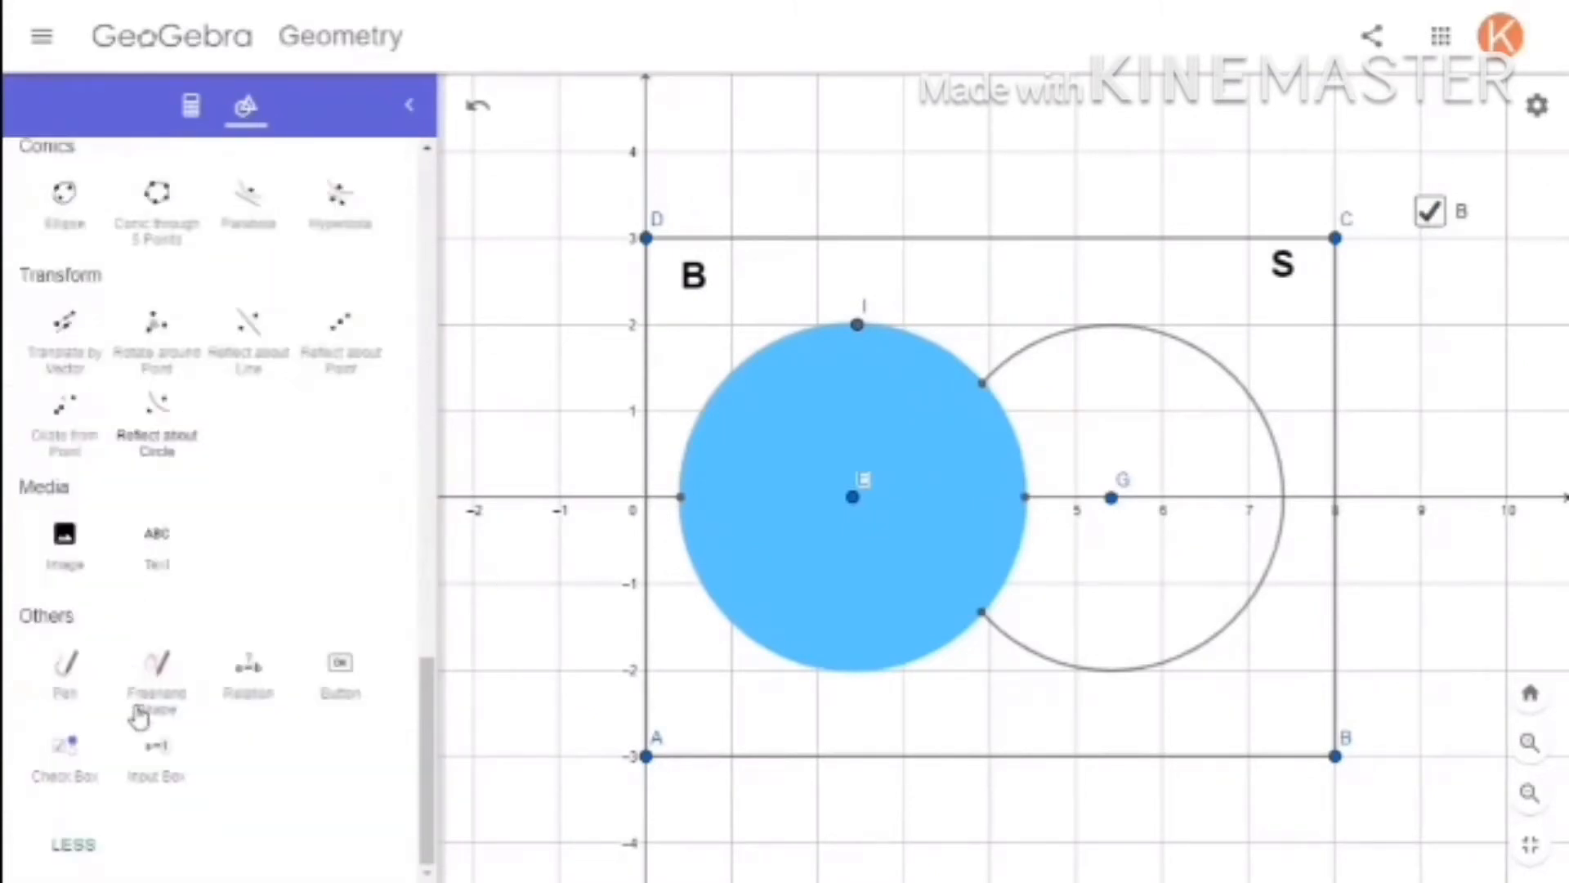
left_click(64, 747)
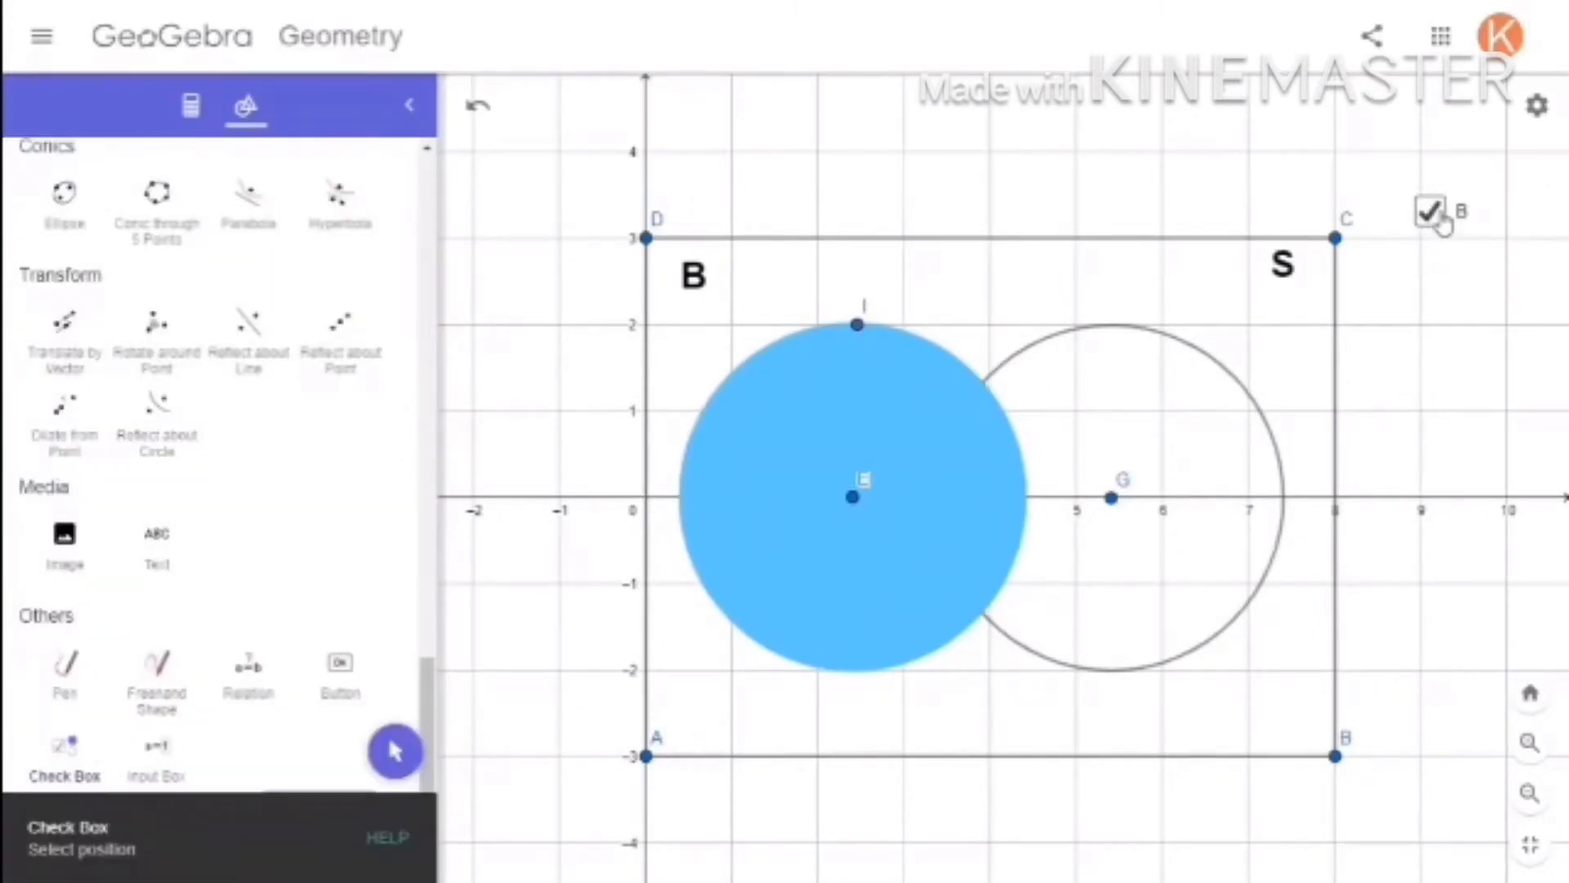
left_click_drag(1441, 219, 1454, 215)
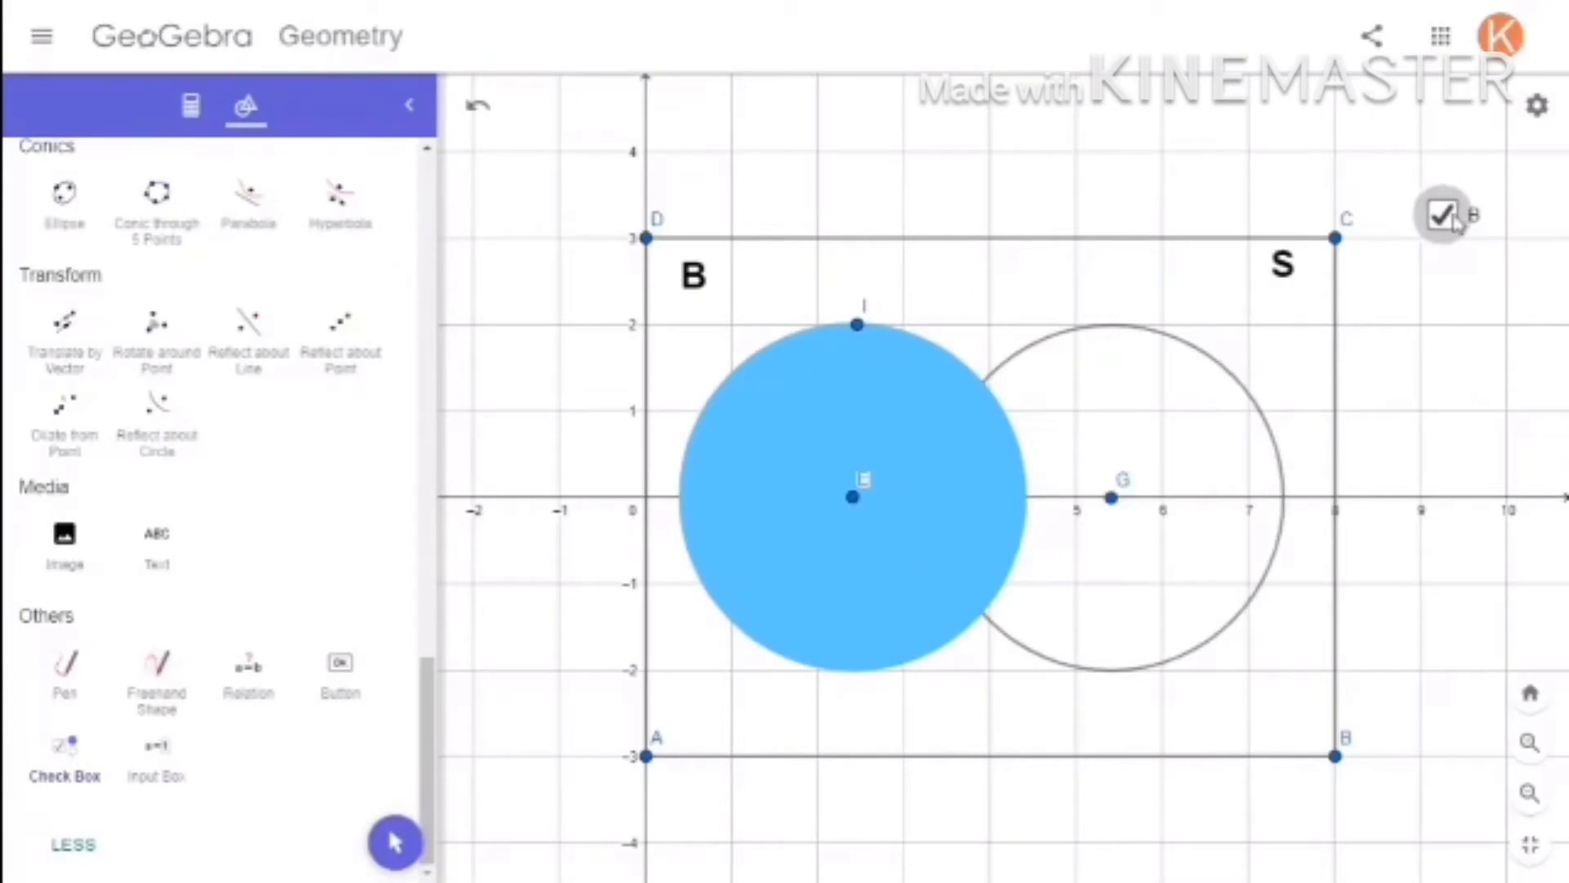
key("Escape")
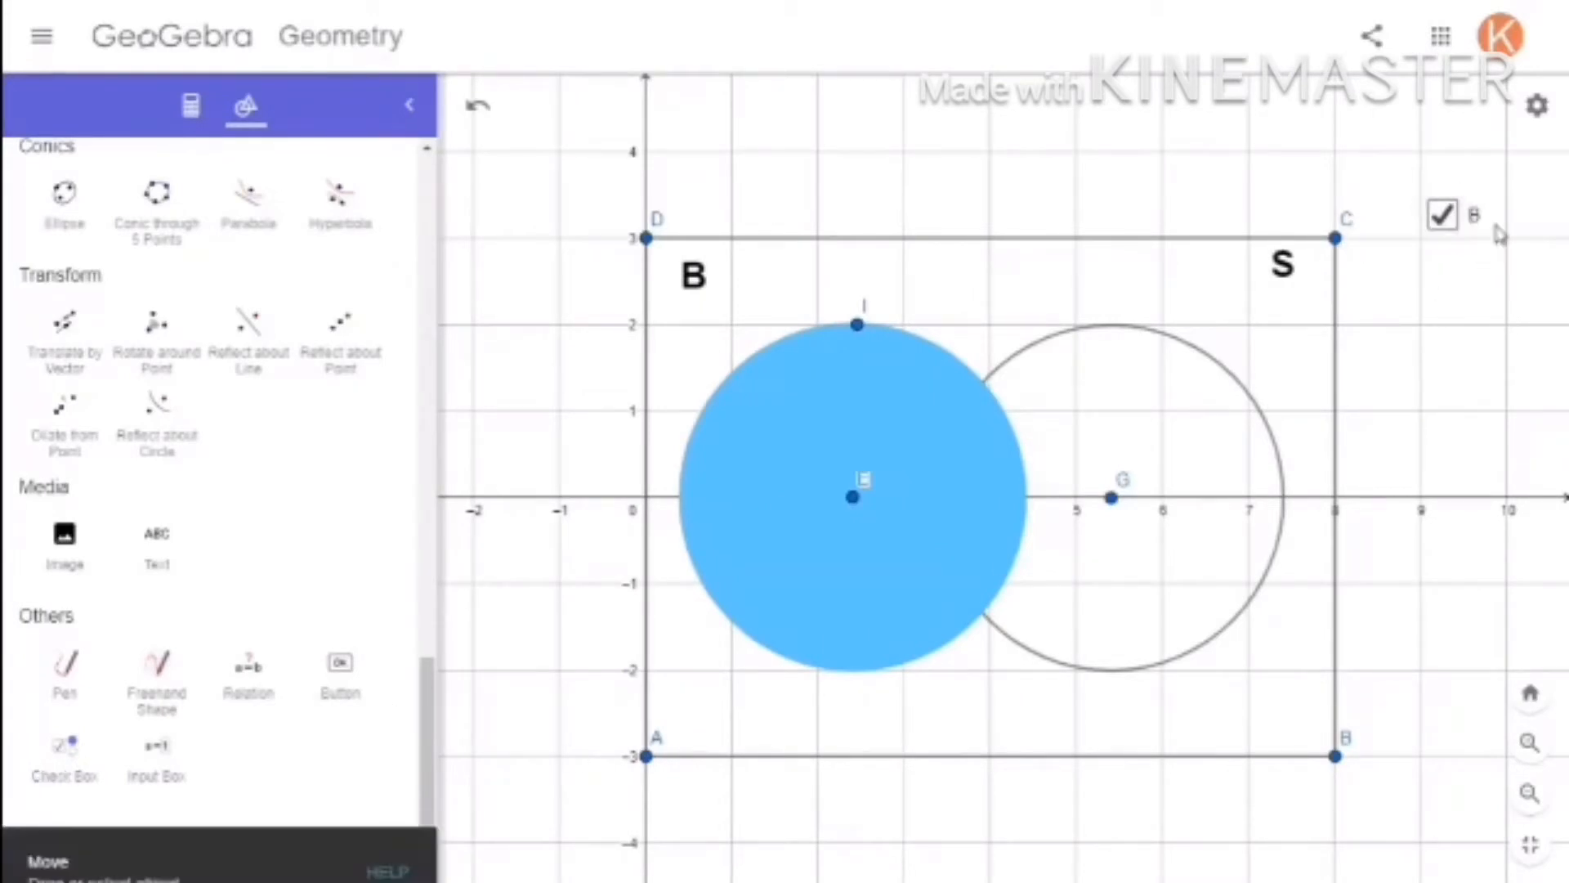
Toggle the check box "B" to test it, leaving it cleared so the blue circle around E is hidden.
left_click(1443, 219)
left_click(1443, 225)
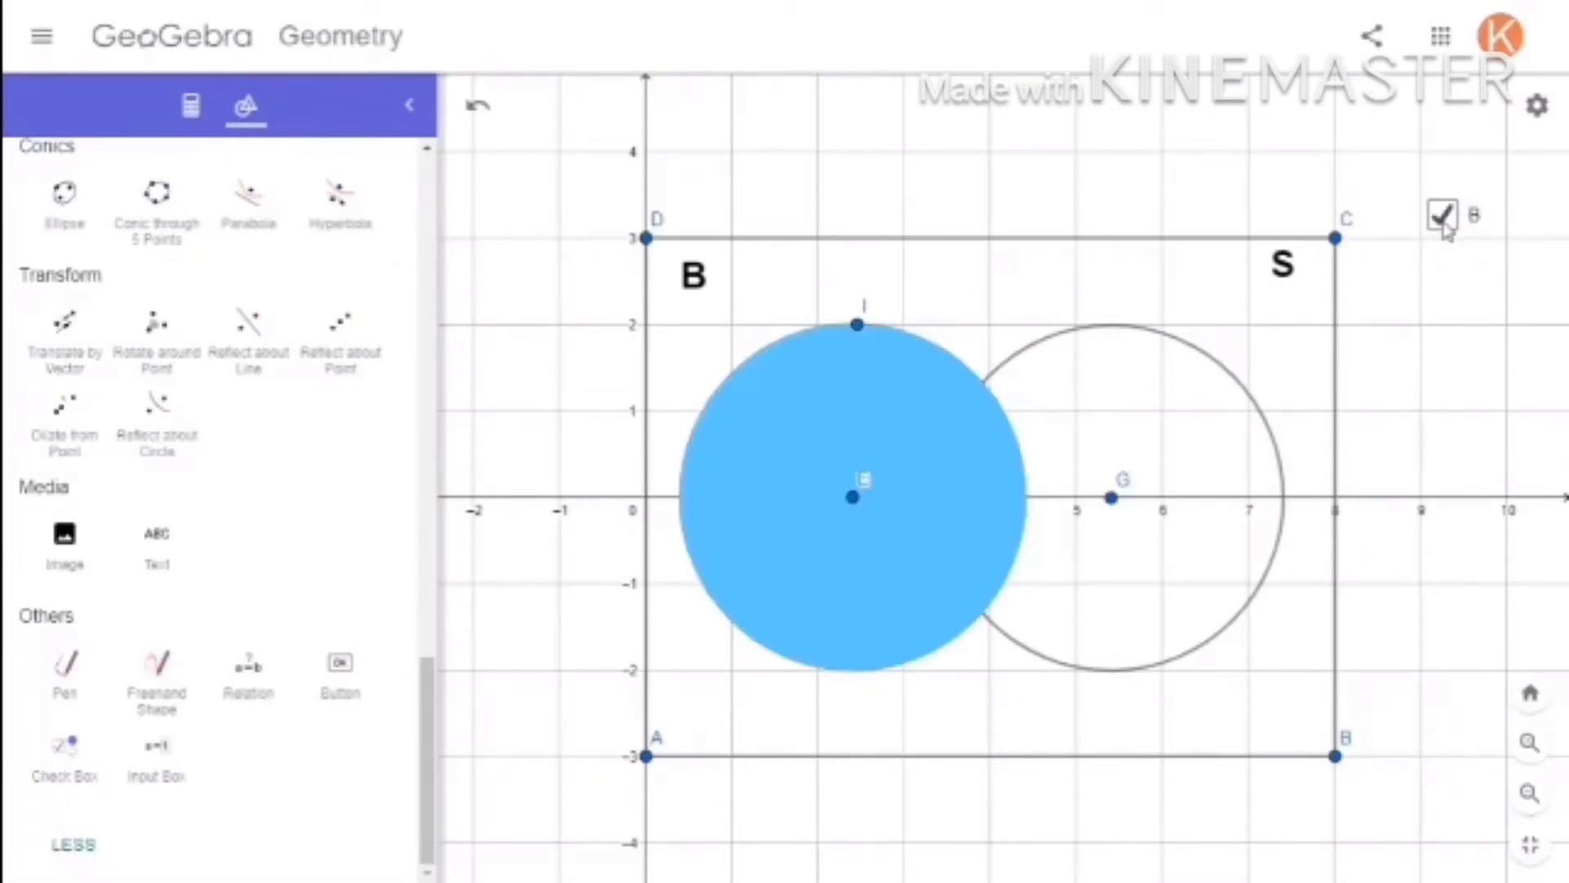
left_click(1443, 221)
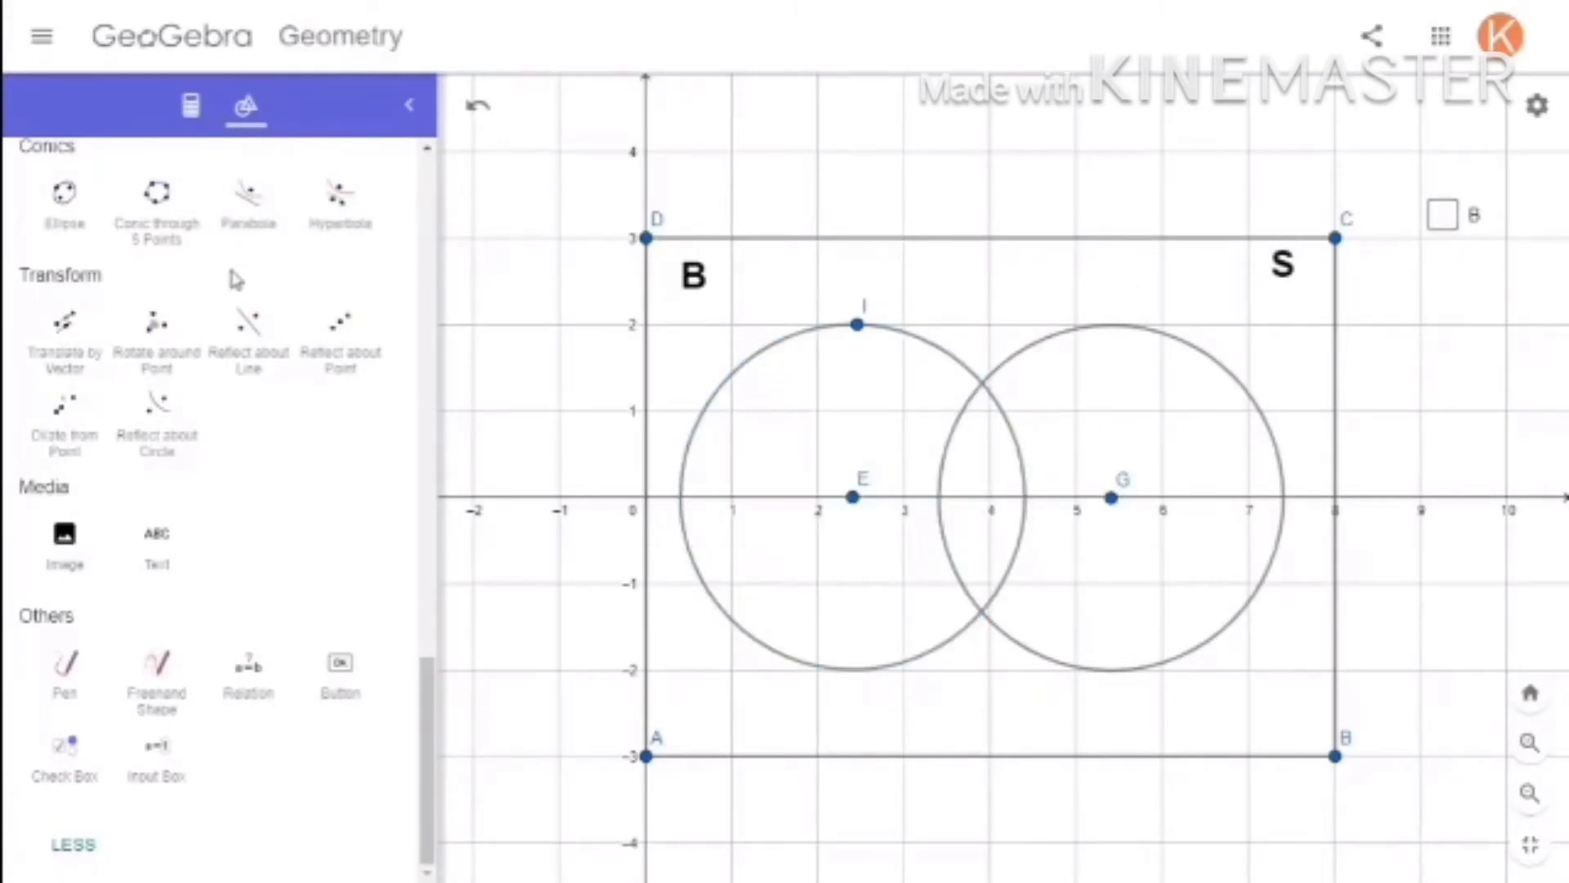
Draw a circle centred on point G through a point at about (5.5, 2) on the existing circle around G, and fill it solid light blue.
scroll(343, 654, "up", 10)
scroll(341, 490, "up", 1)
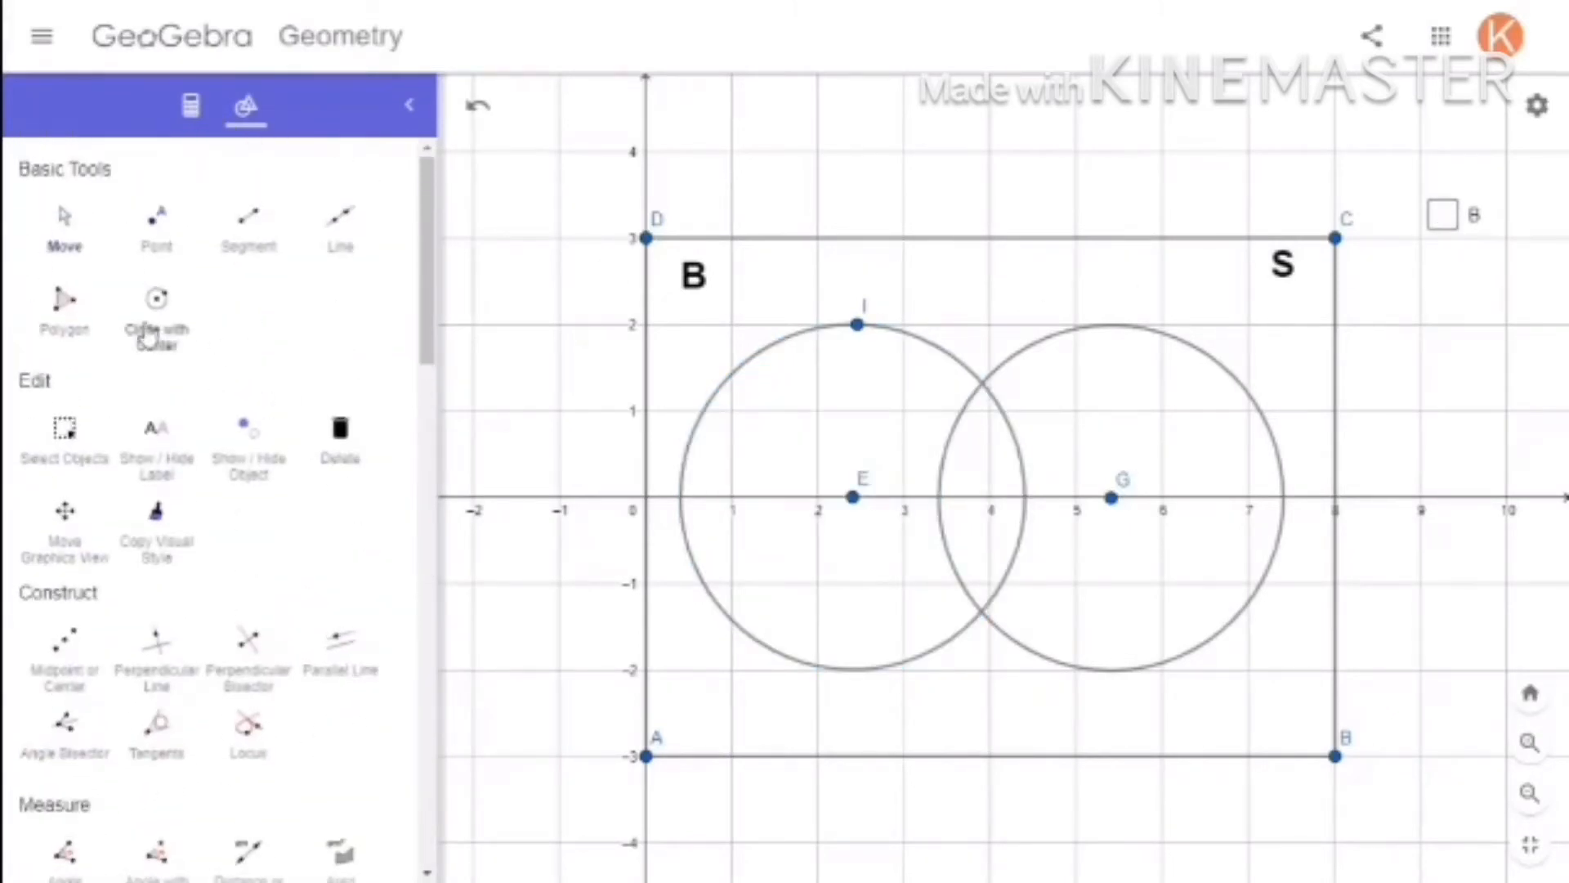
left_click(155, 323)
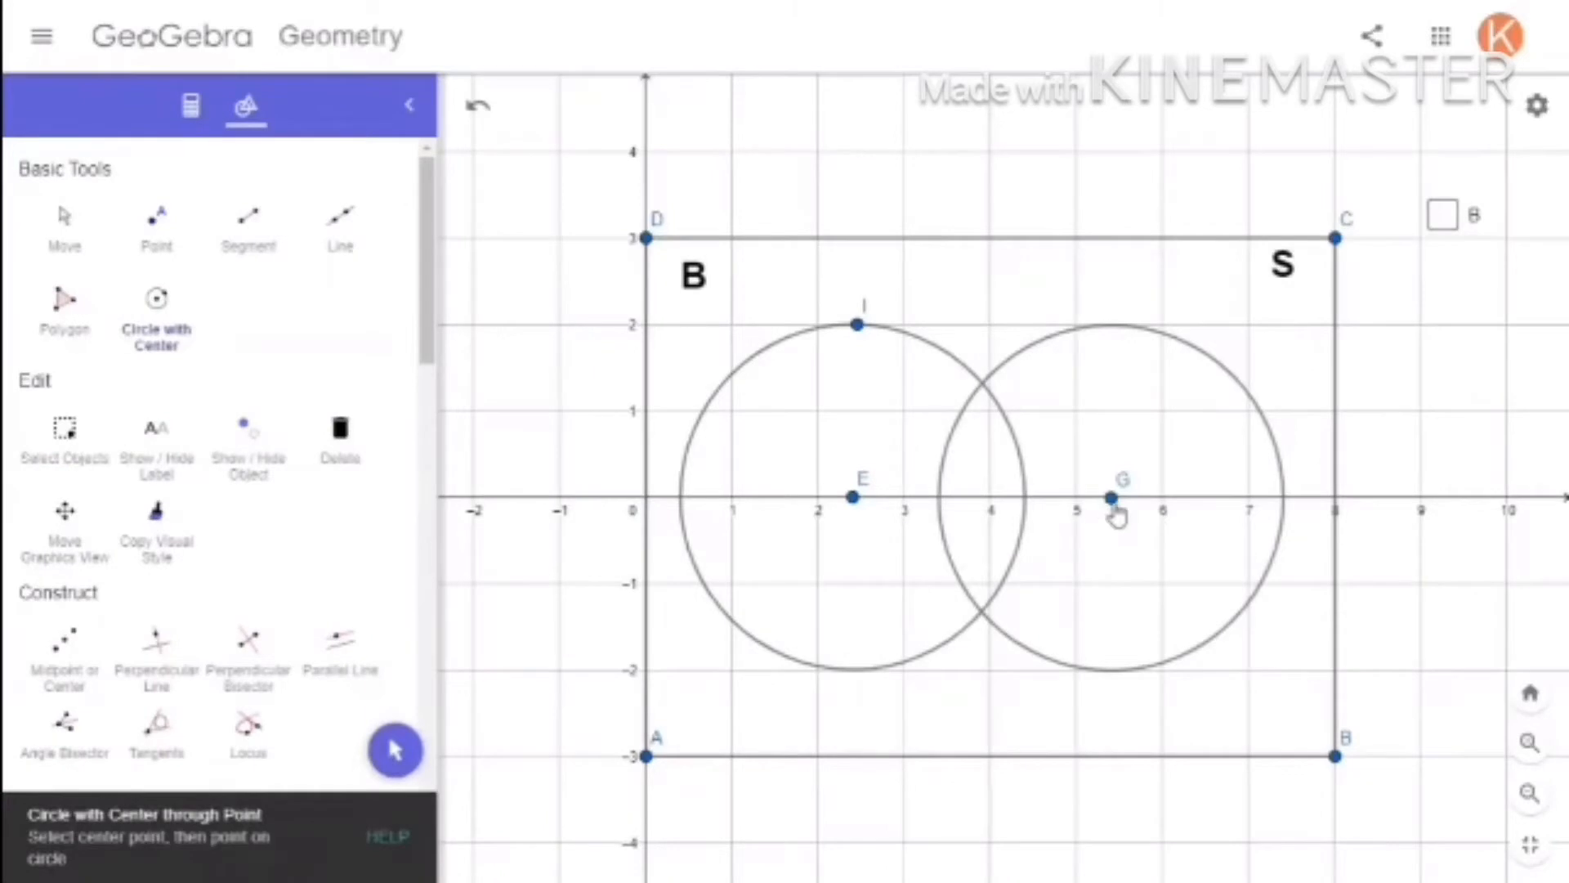
left_click(1113, 498)
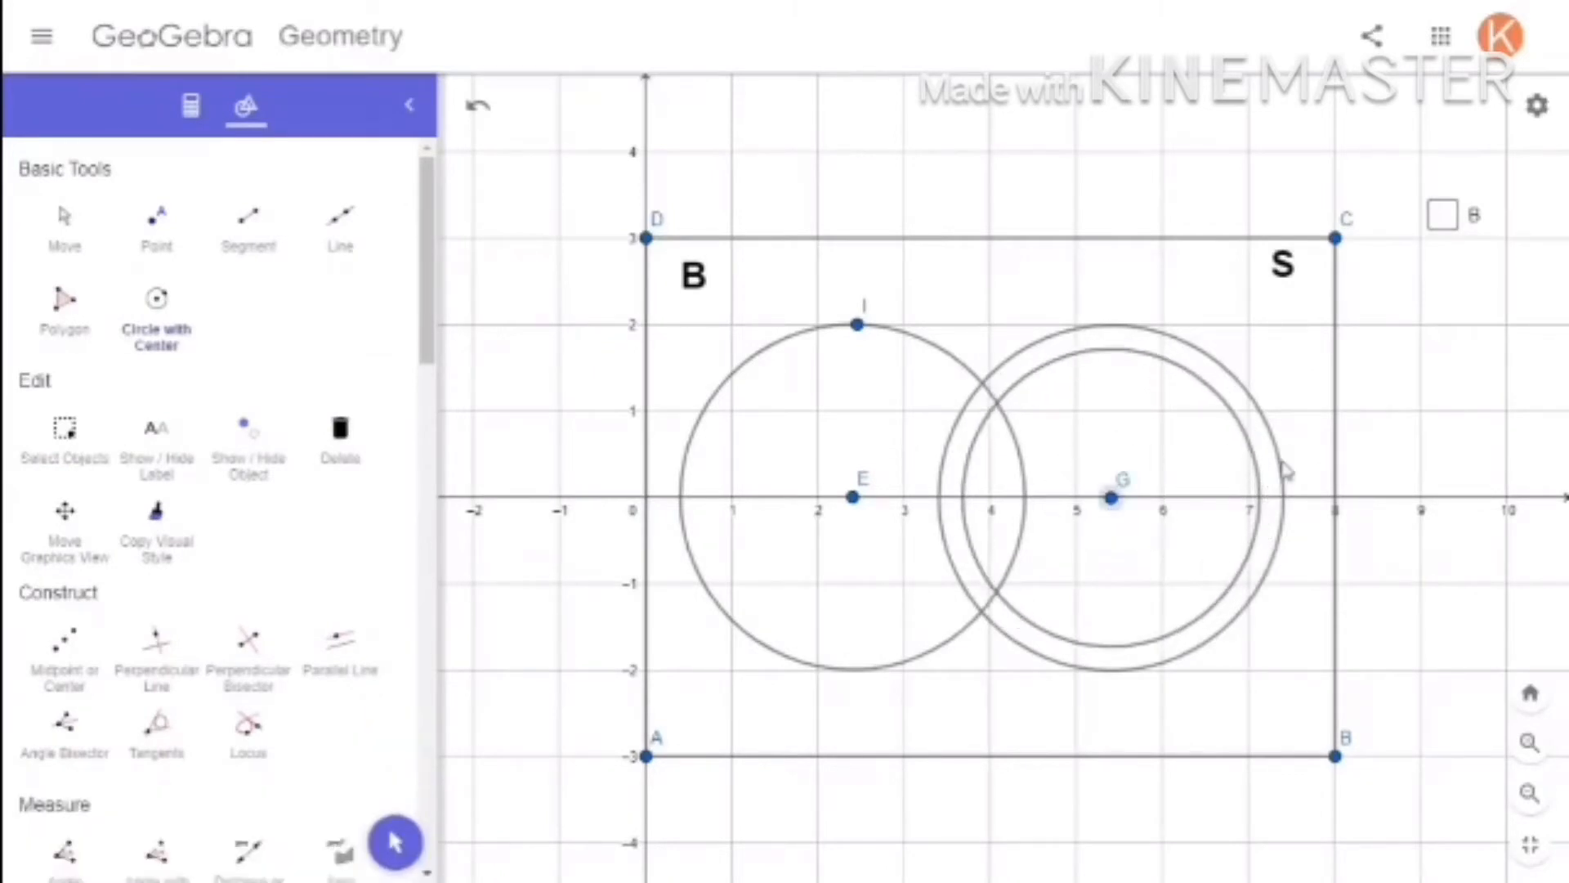
left_click(1128, 338)
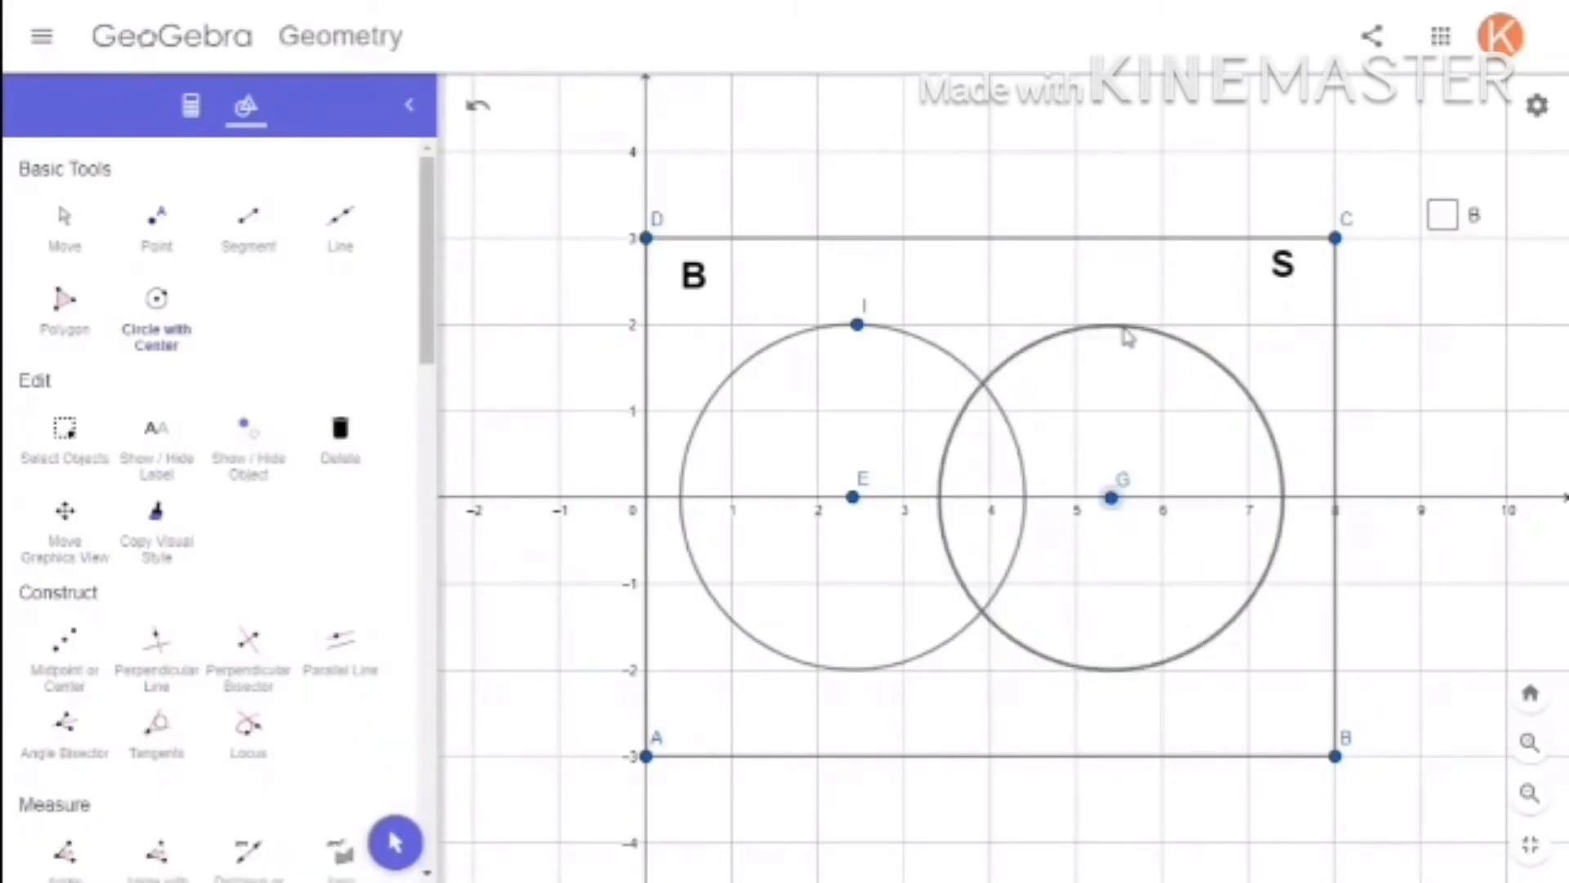
left_click(190, 105)
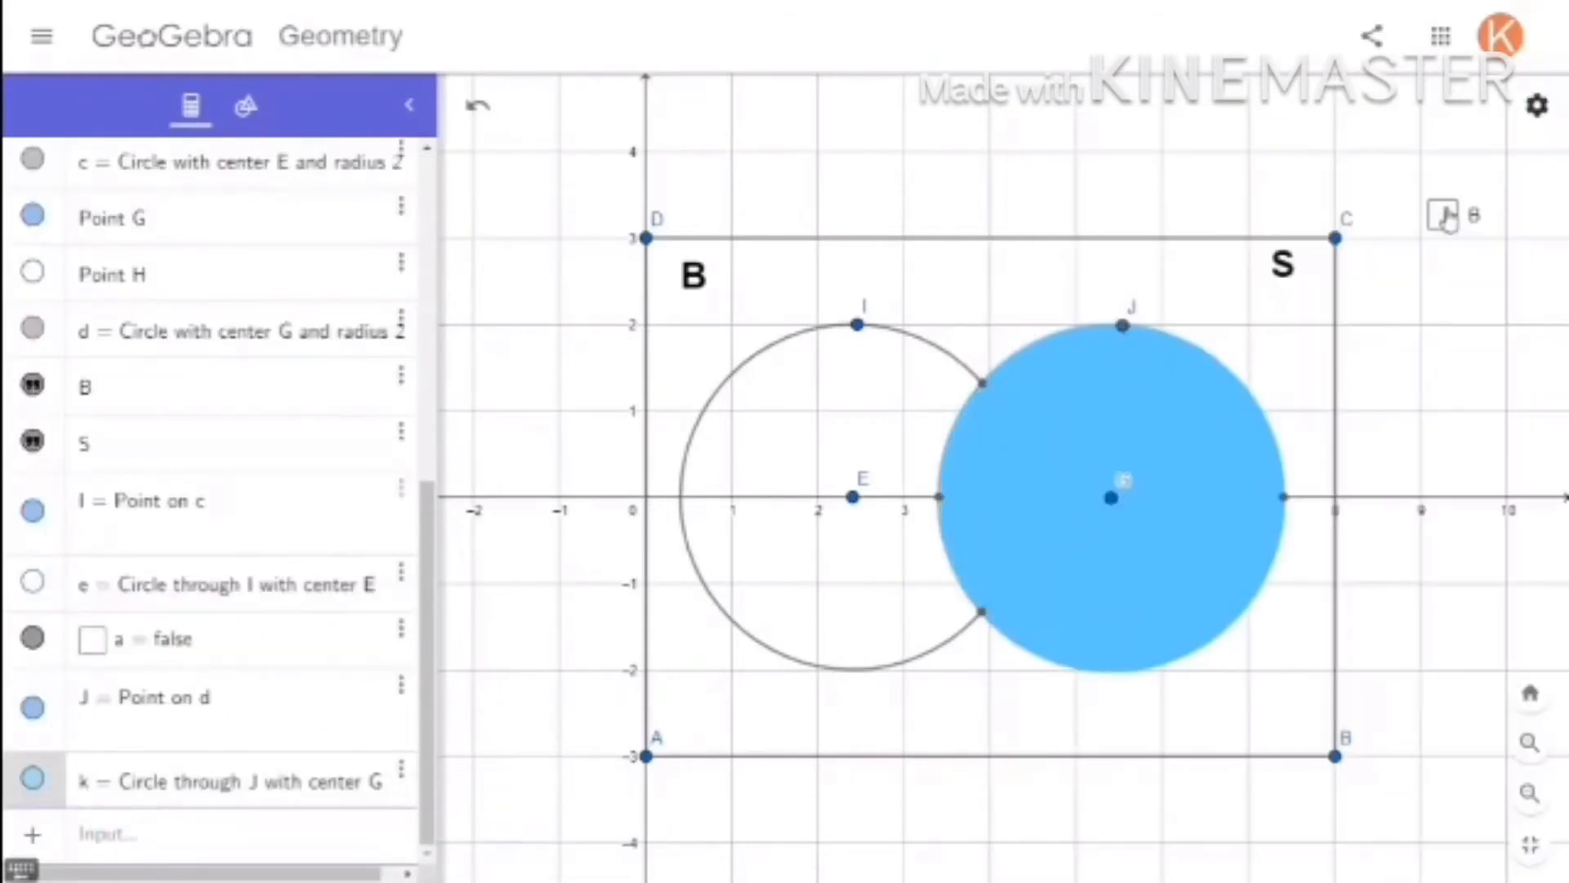
Add a show/hide check box captioned "S" for the blue circle around G, and place it directly beneath check box "B".
left_click(245, 105)
scroll(212, 491, "down", 10)
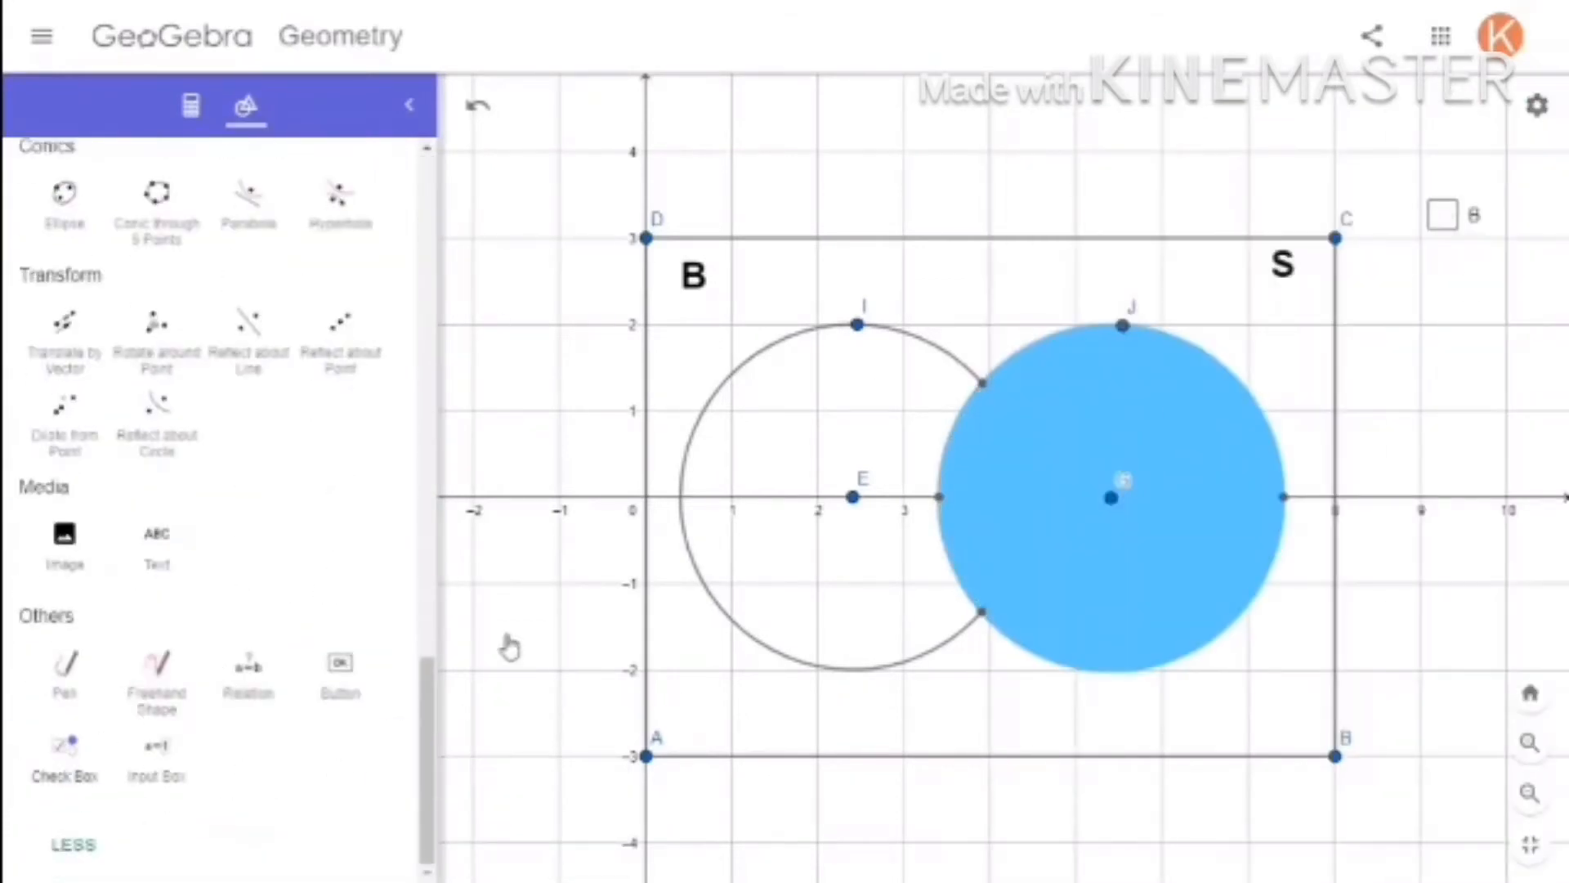
left_click(1450, 273)
type("S")
left_click(851, 701)
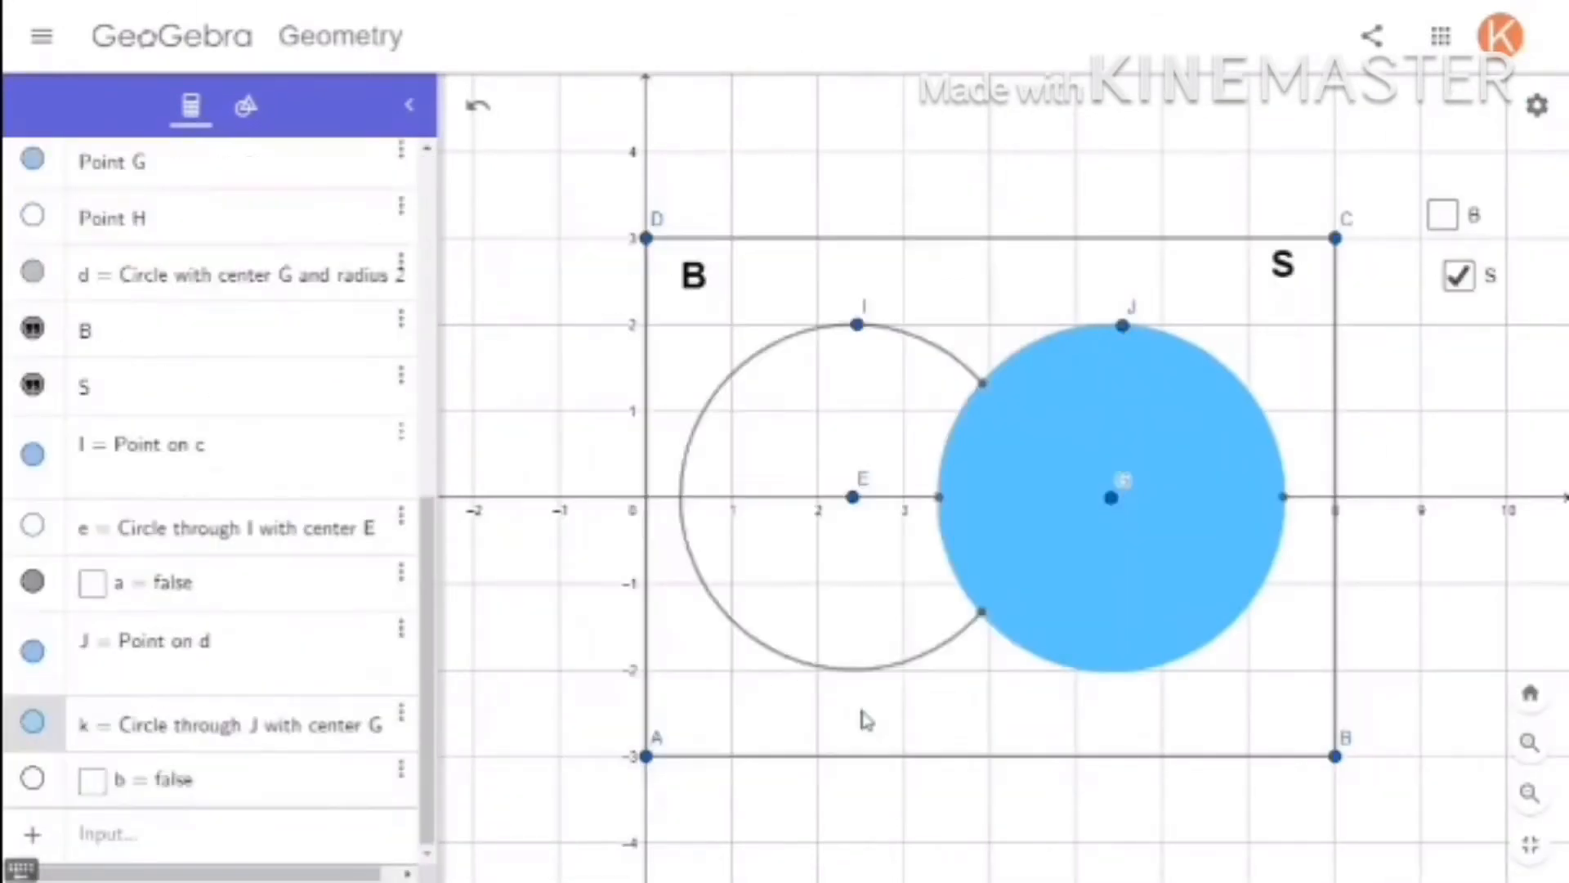
left_click(65, 759)
left_click_drag(1459, 276, 1447, 267)
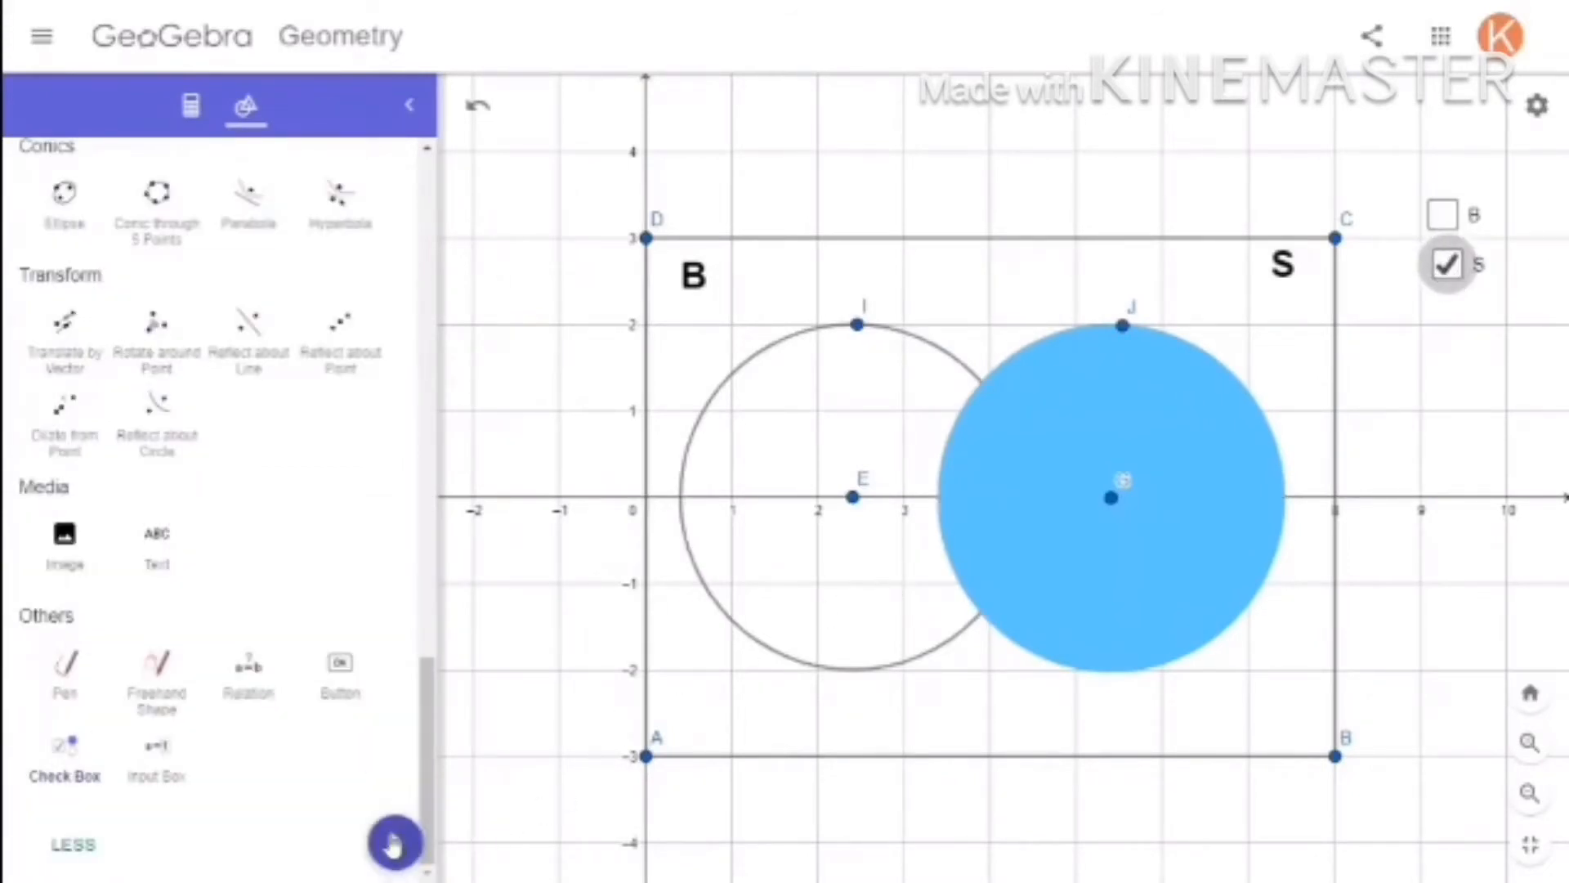
left_click(395, 841)
Toggle the check box "S" to test it, leaving it cleared so the blue circle around G is hidden.
left_click(1451, 265)
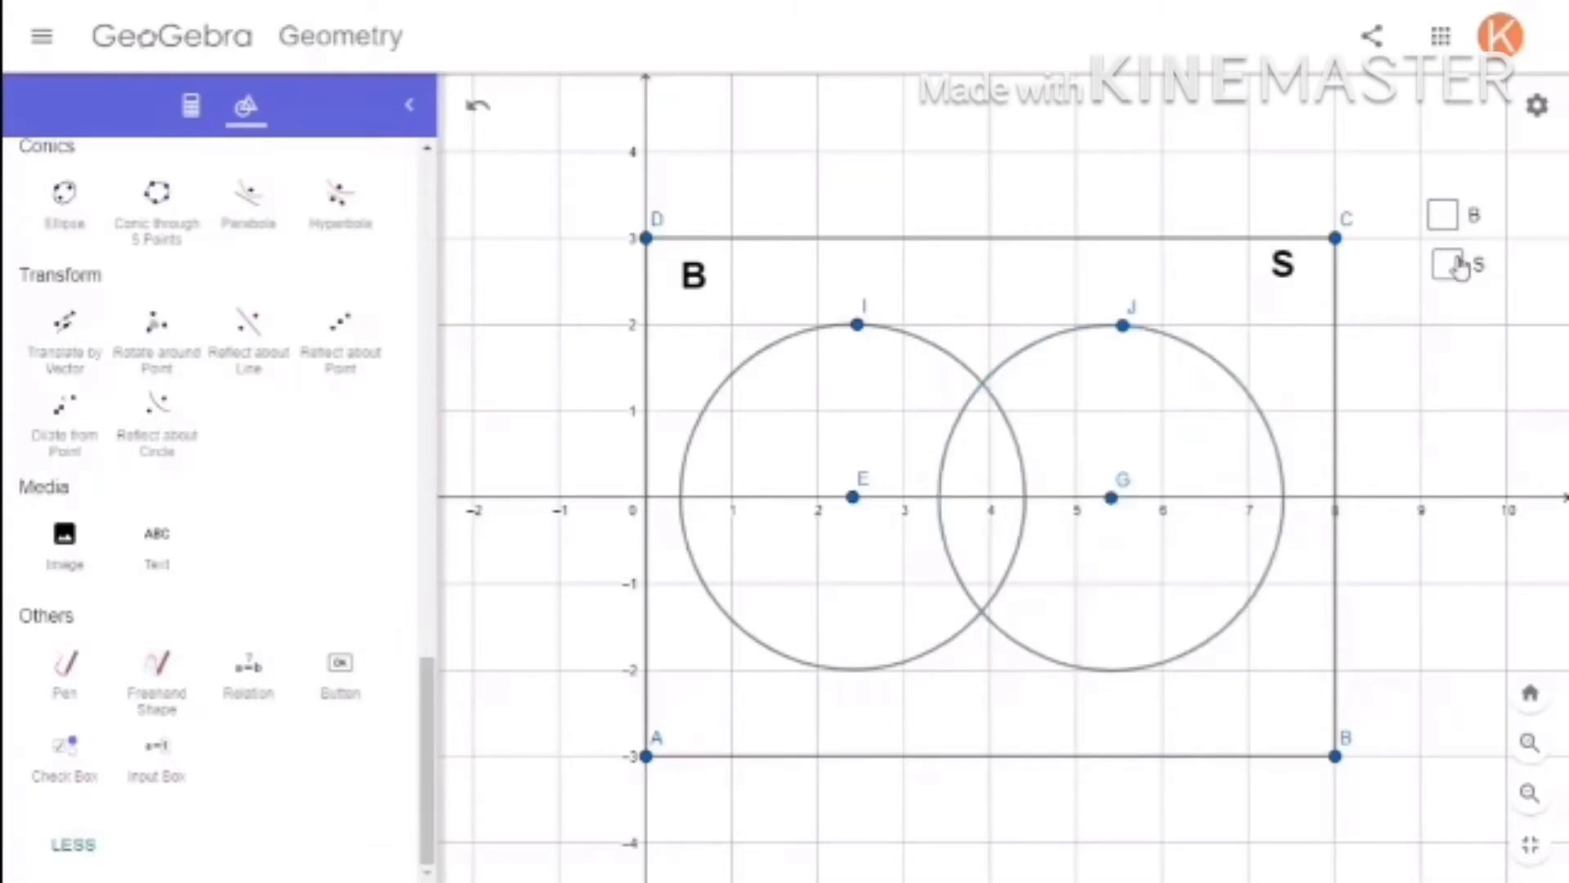
left_click(1451, 265)
left_click(1448, 264)
Create the intersection points K and L of the two outline circles around E and G.
scroll(263, 459, "up", 10)
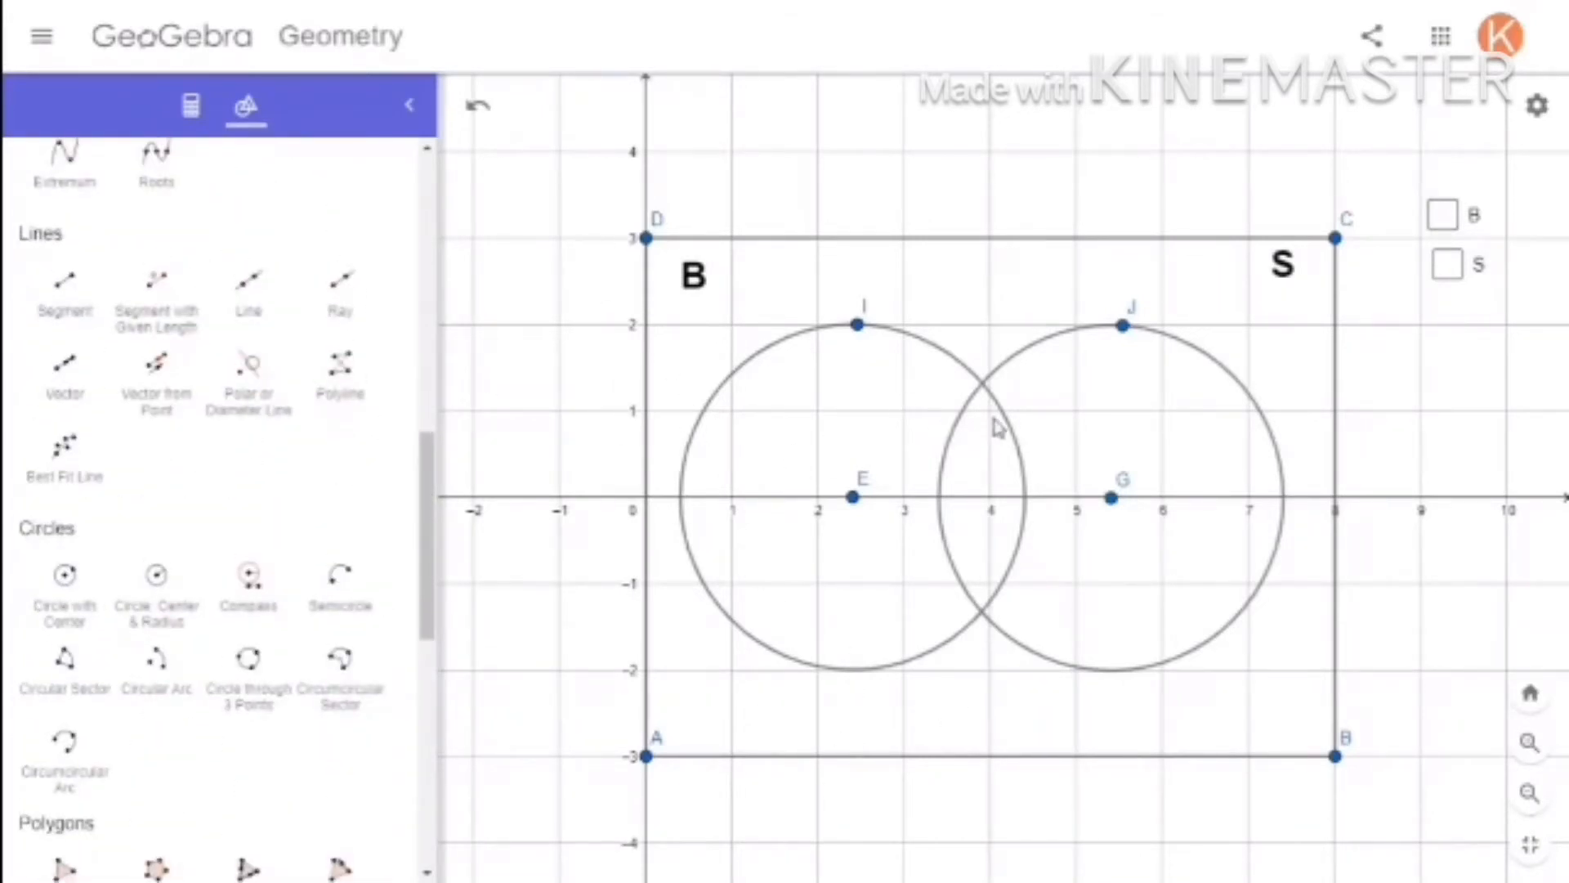
scroll(986, 364, "up", 1)
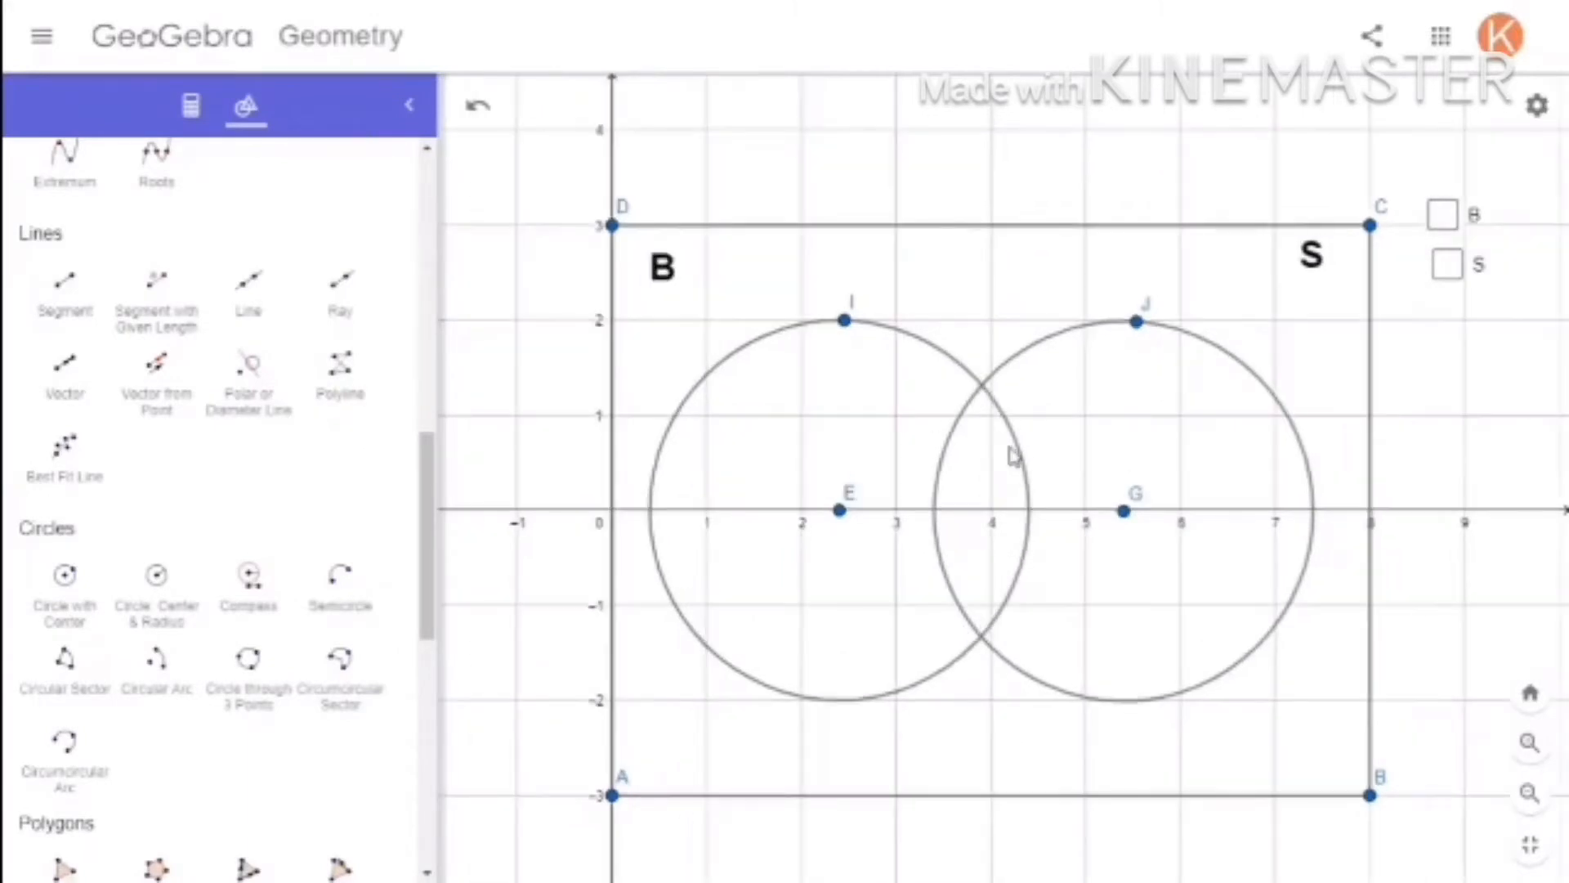
scroll(1017, 507, "down", 1)
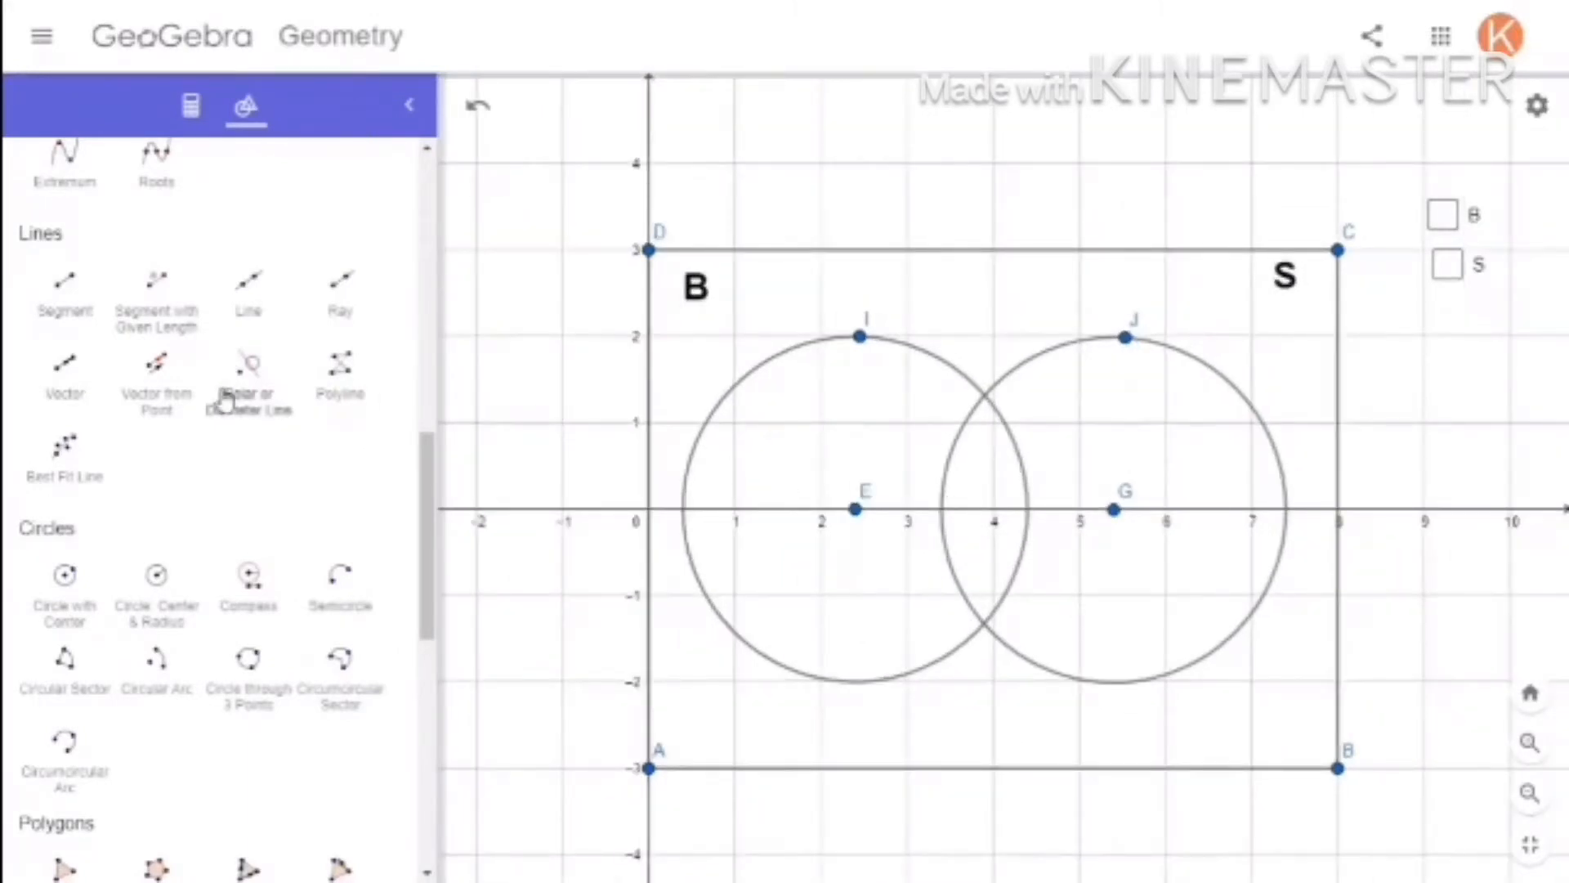
left_click_drag(431, 497, 429, 413)
left_click(157, 394)
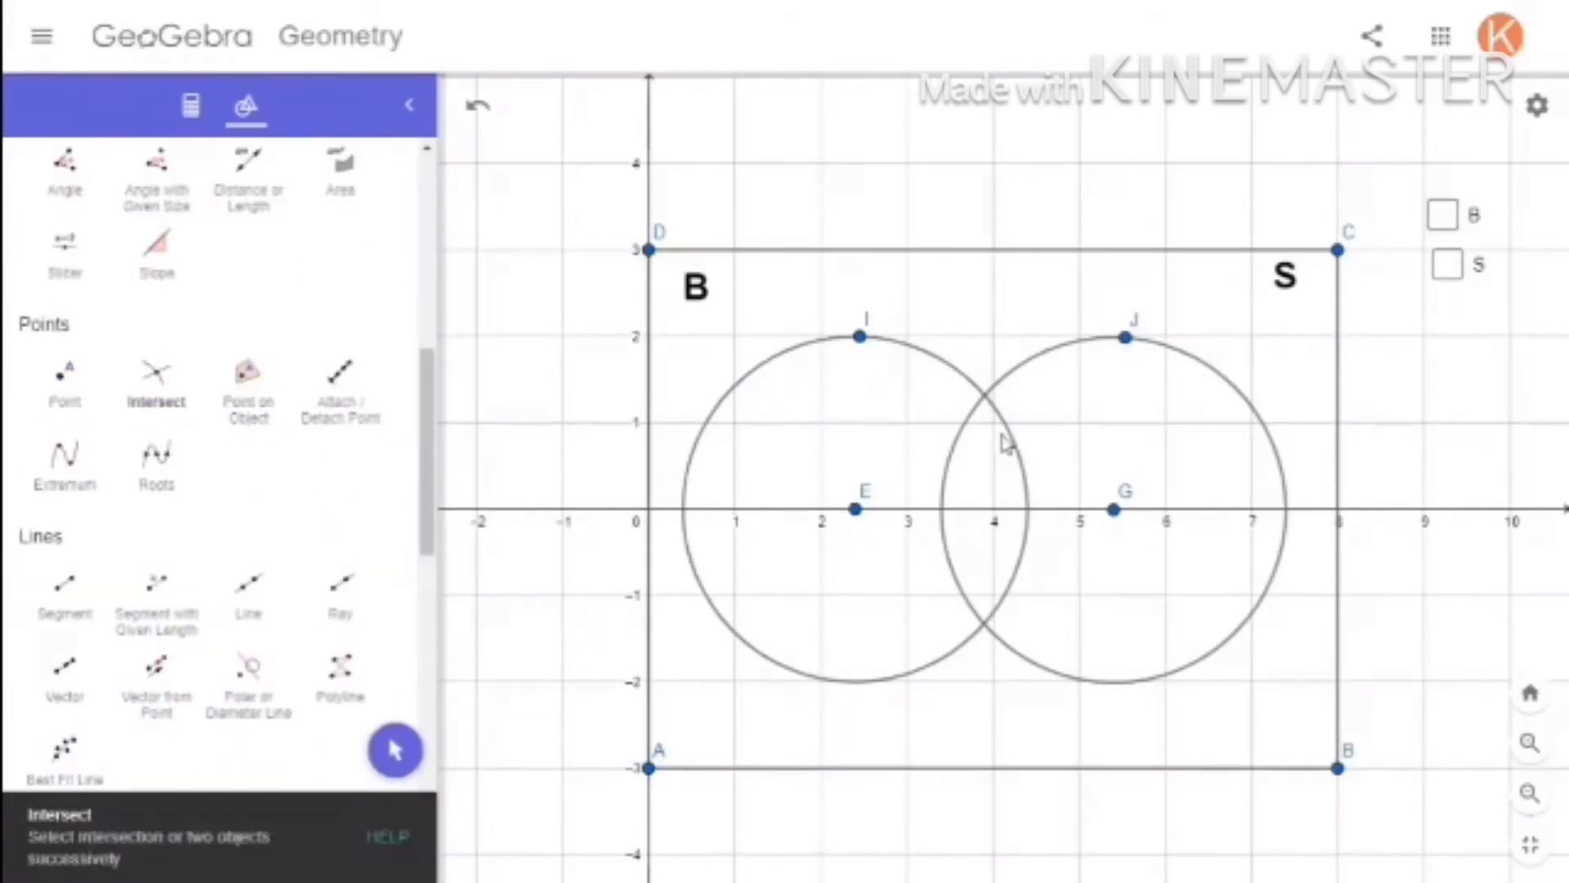
left_click(986, 401)
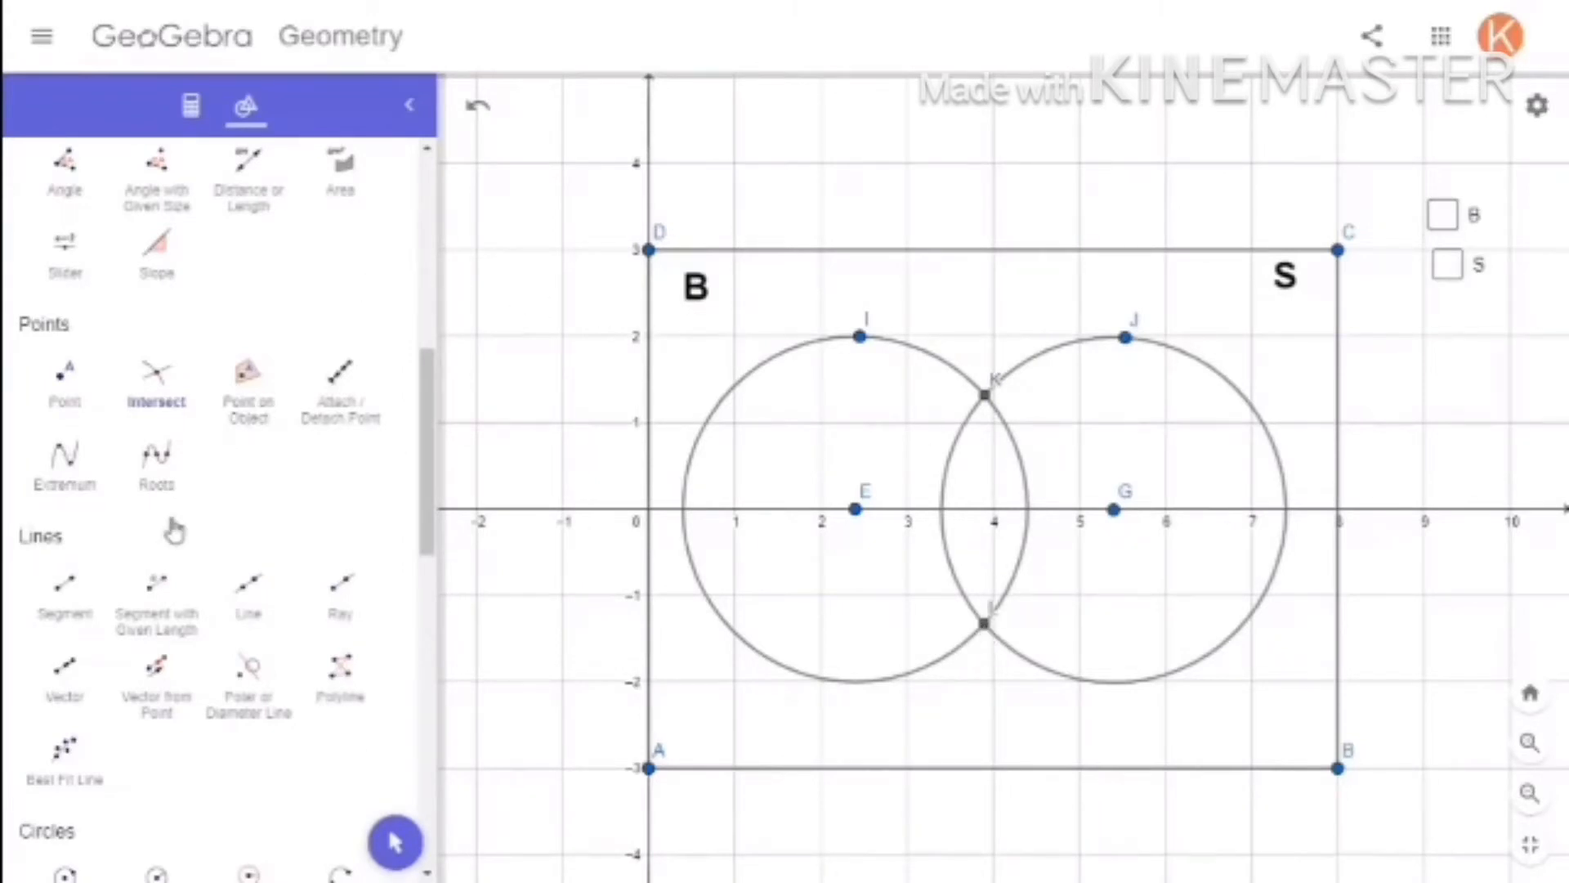
Draw a circular arc centred on E from the lower intersection point L to the upper intersection point K.
scroll(180, 630, "down", 3)
scroll(186, 629, "down", 3)
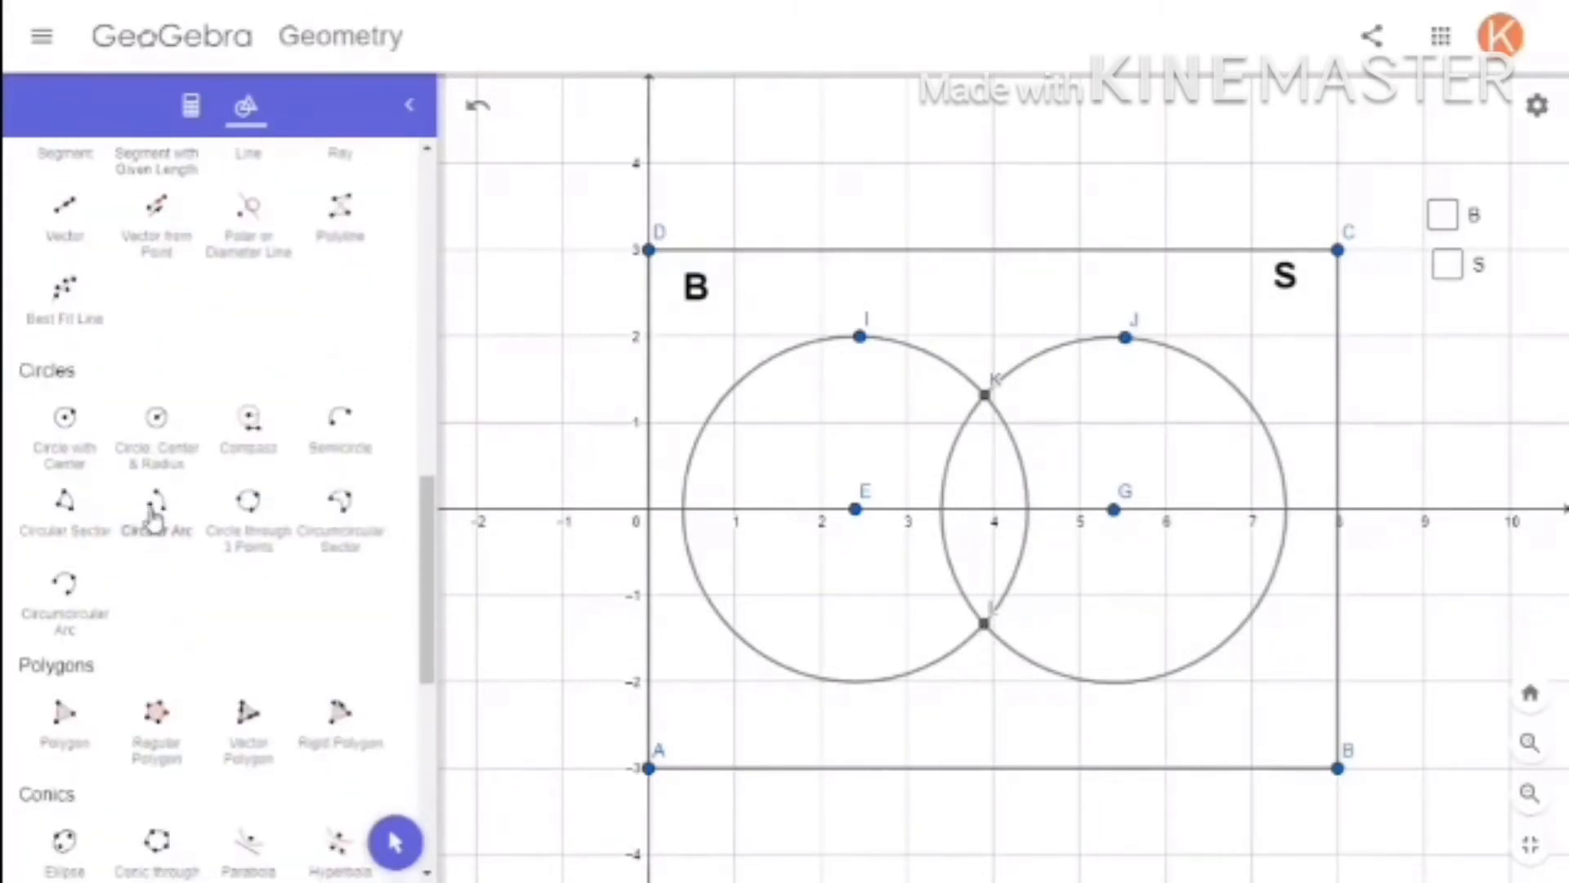
left_click(153, 513)
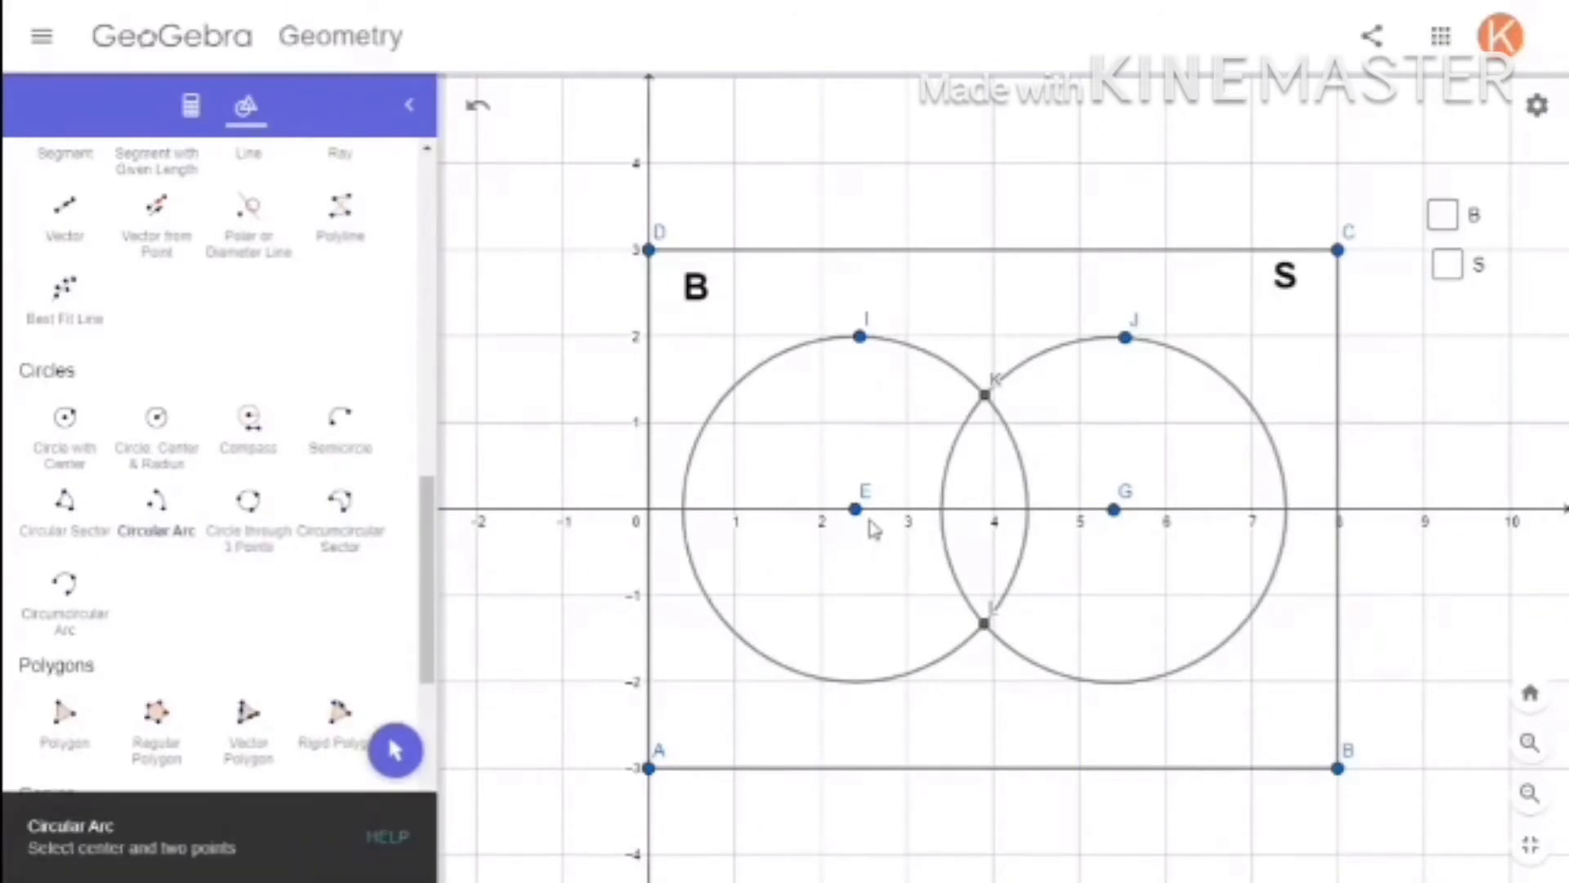
left_click(854, 510)
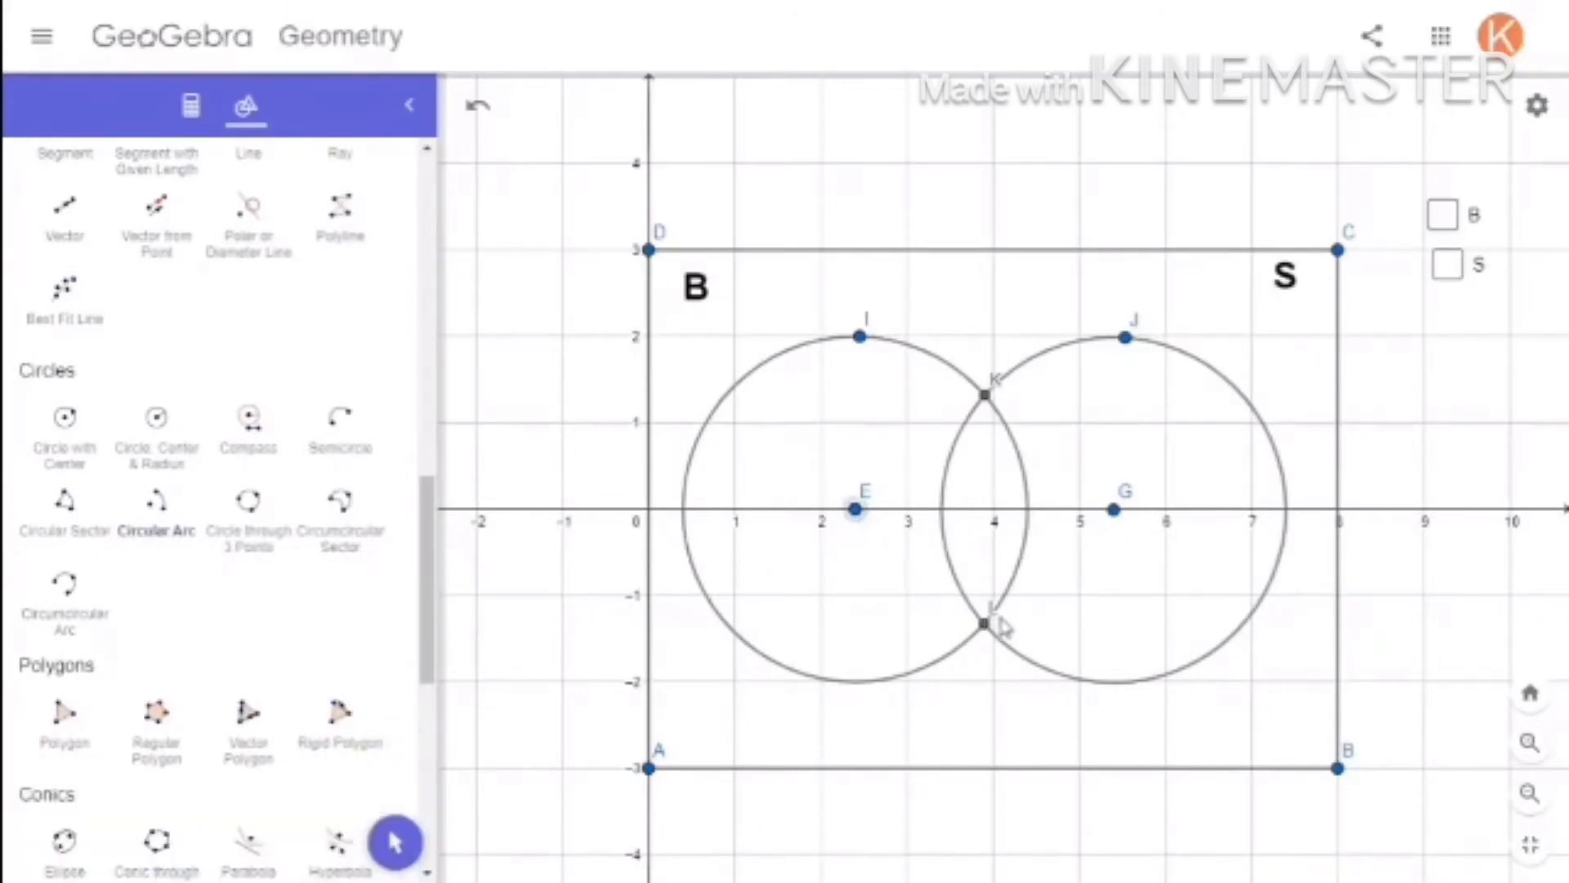
left_click(984, 624)
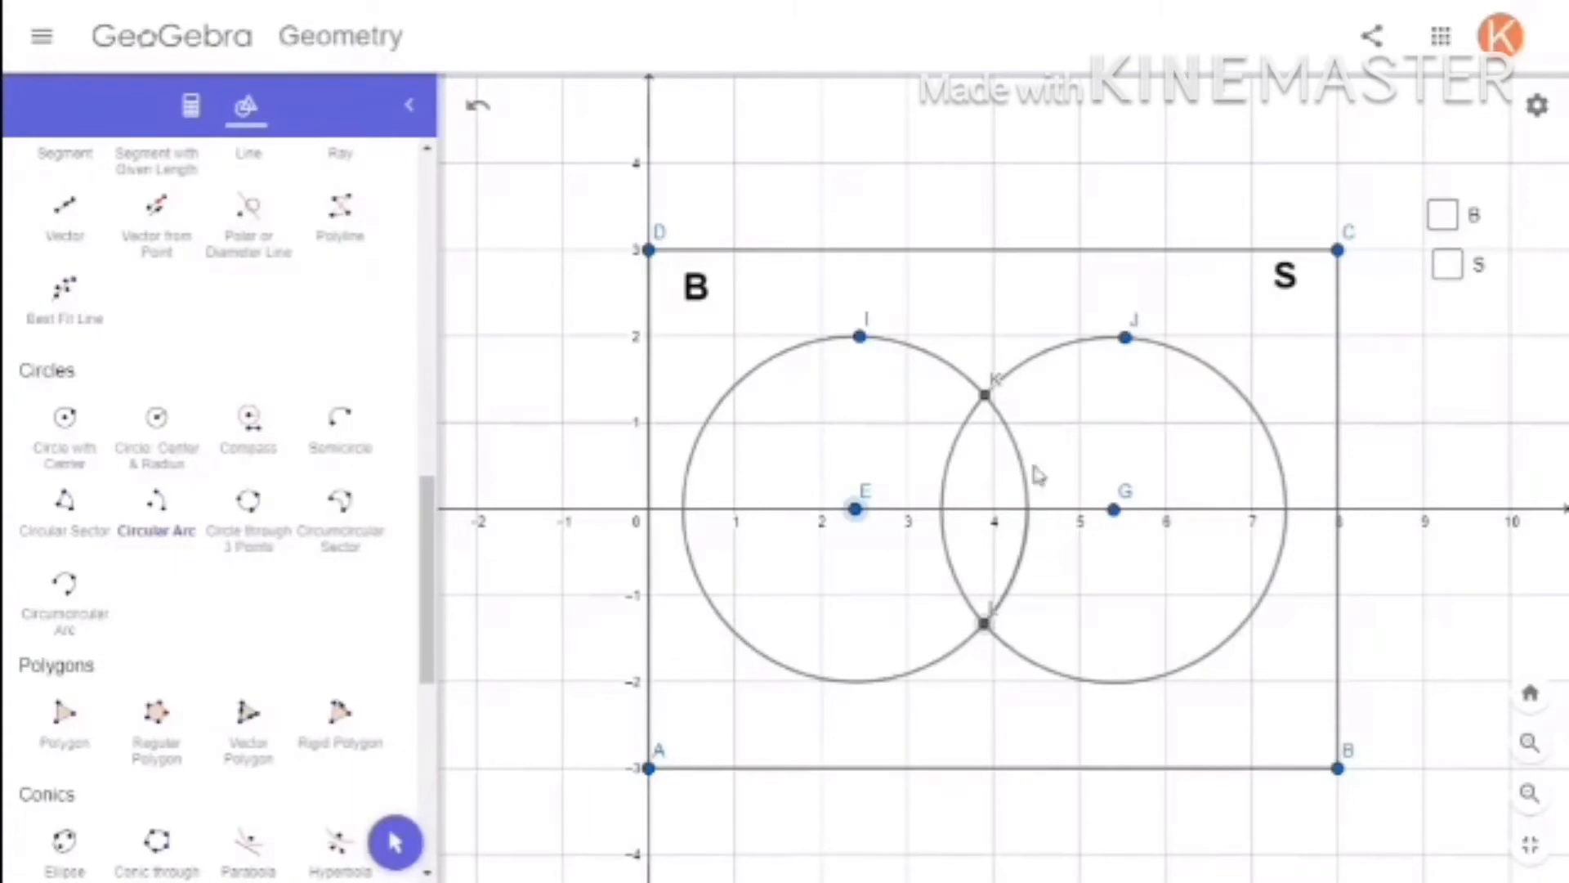
left_click(986, 399)
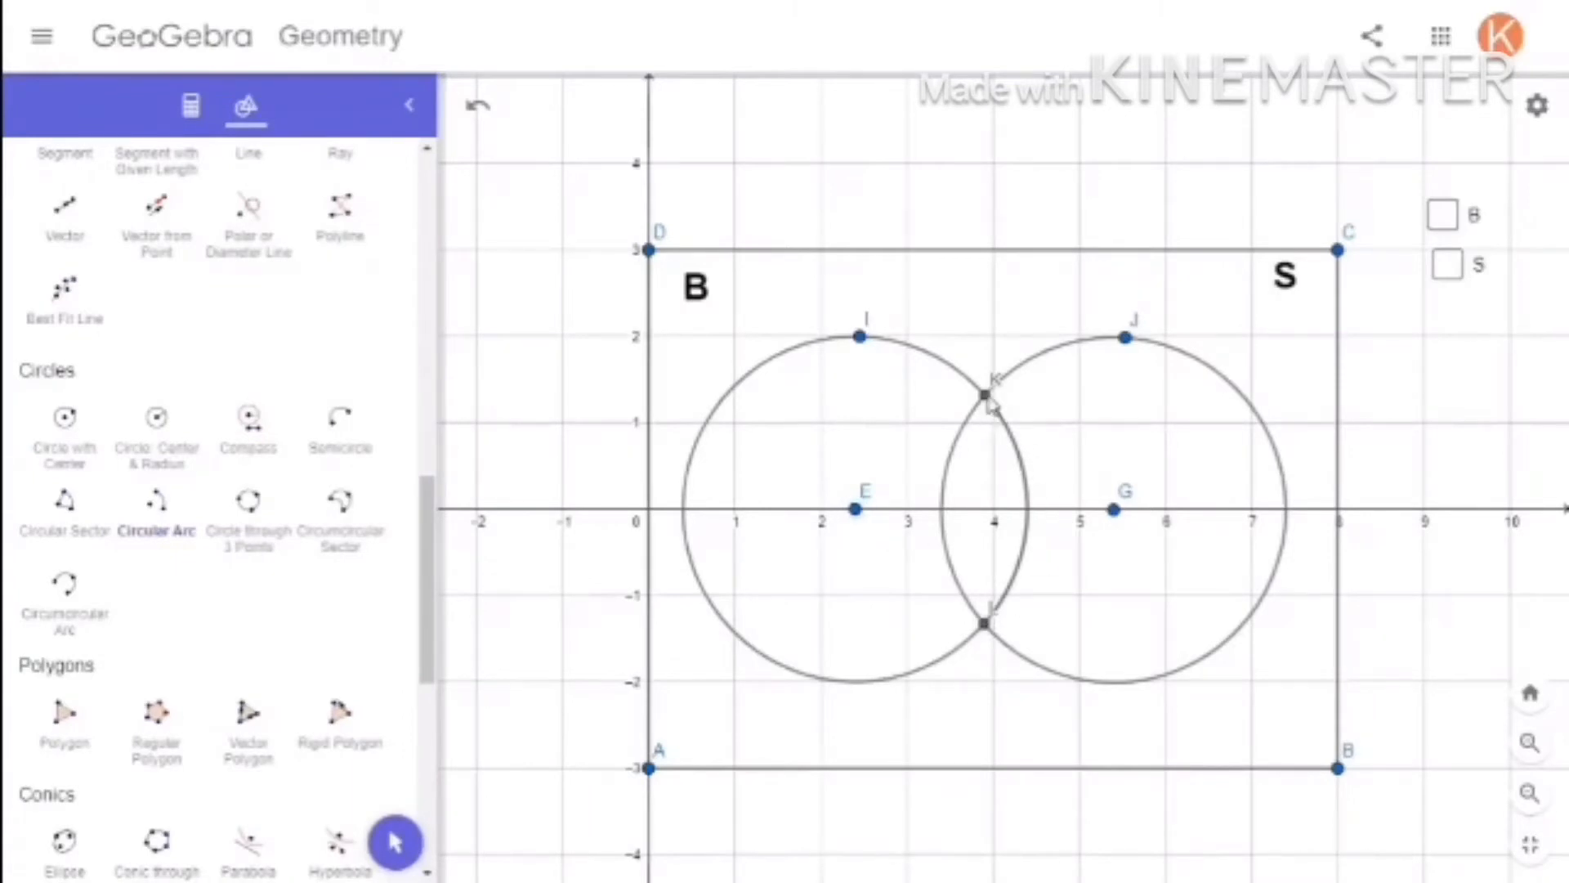
Draw a circular arc centred on G from the upper intersection point K to the lower intersection point L.
left_click(150, 513)
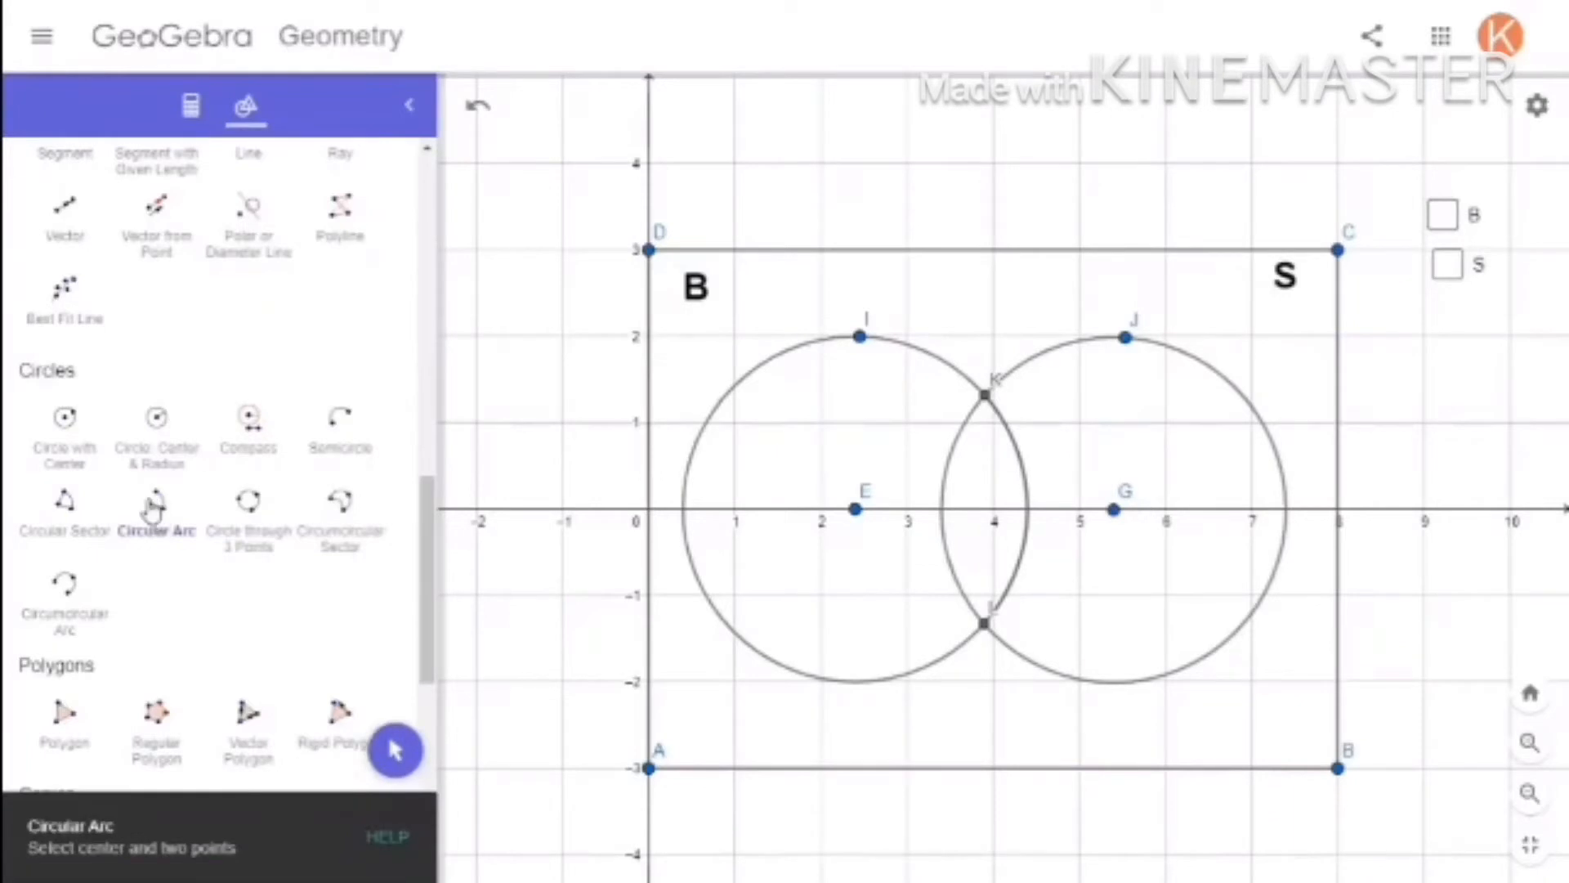
left_click(1115, 510)
left_click(985, 396)
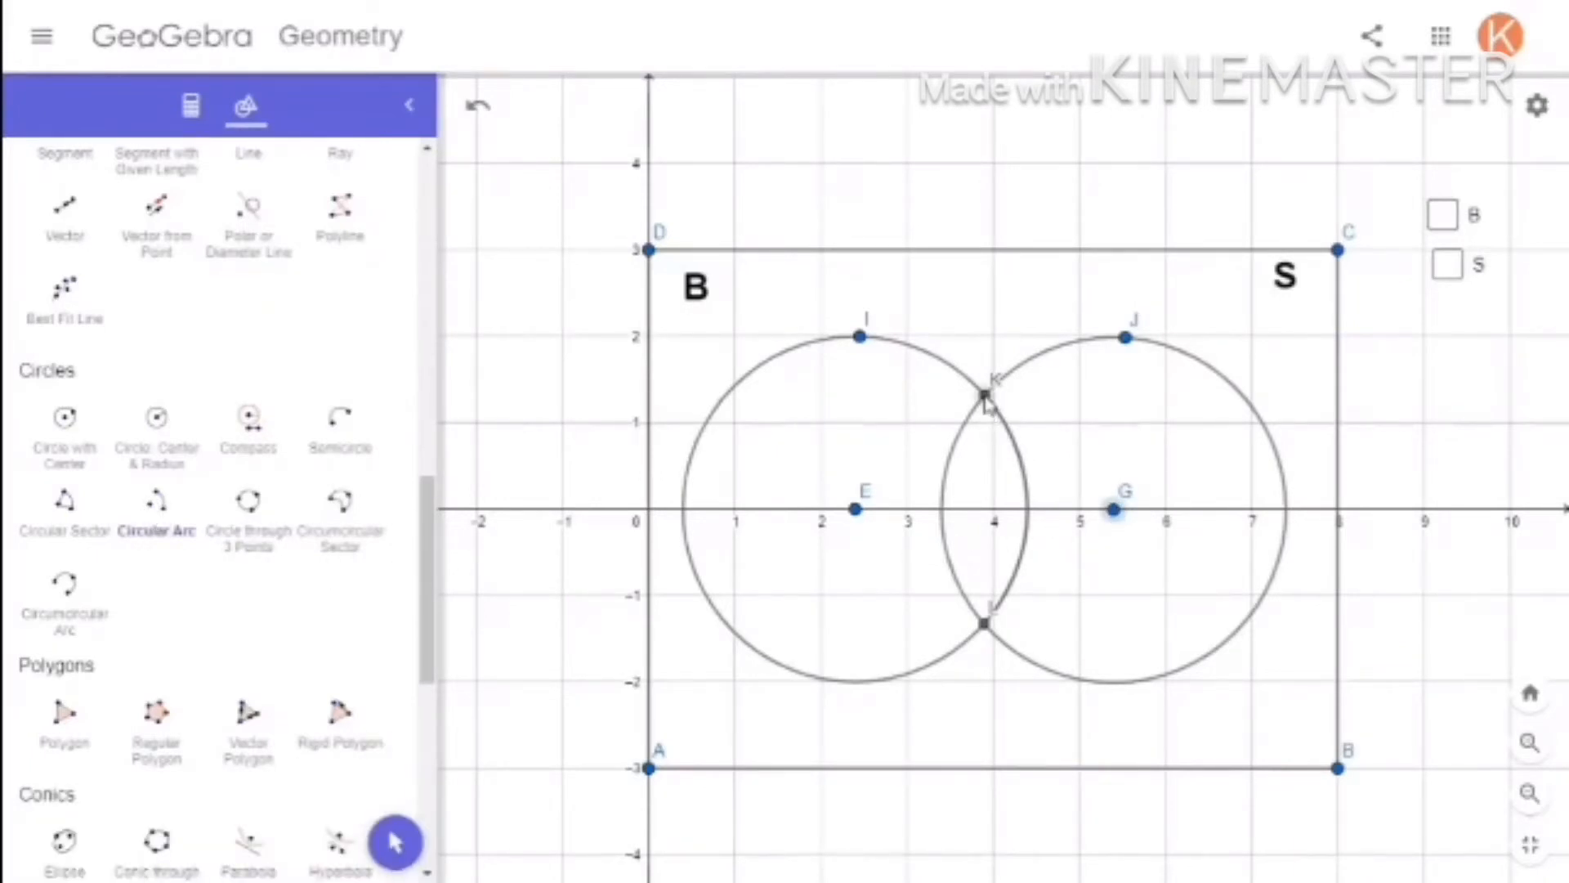
left_click(984, 625)
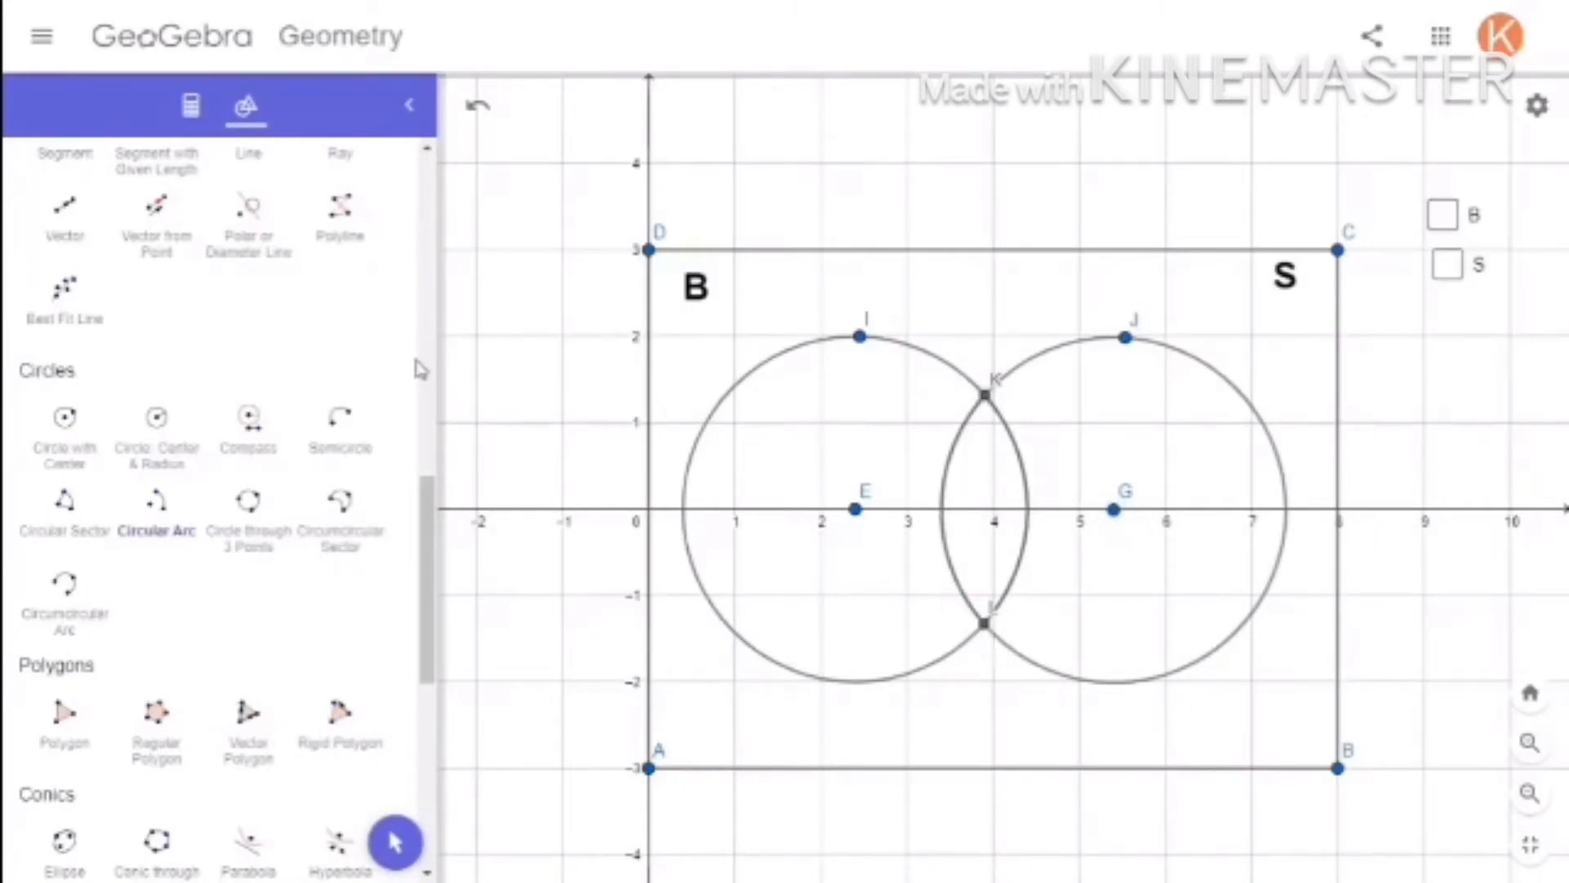
Colour arc p, centred on E, dark blue (#0000CC) and set its fill opacity to 100.
left_click(191, 106)
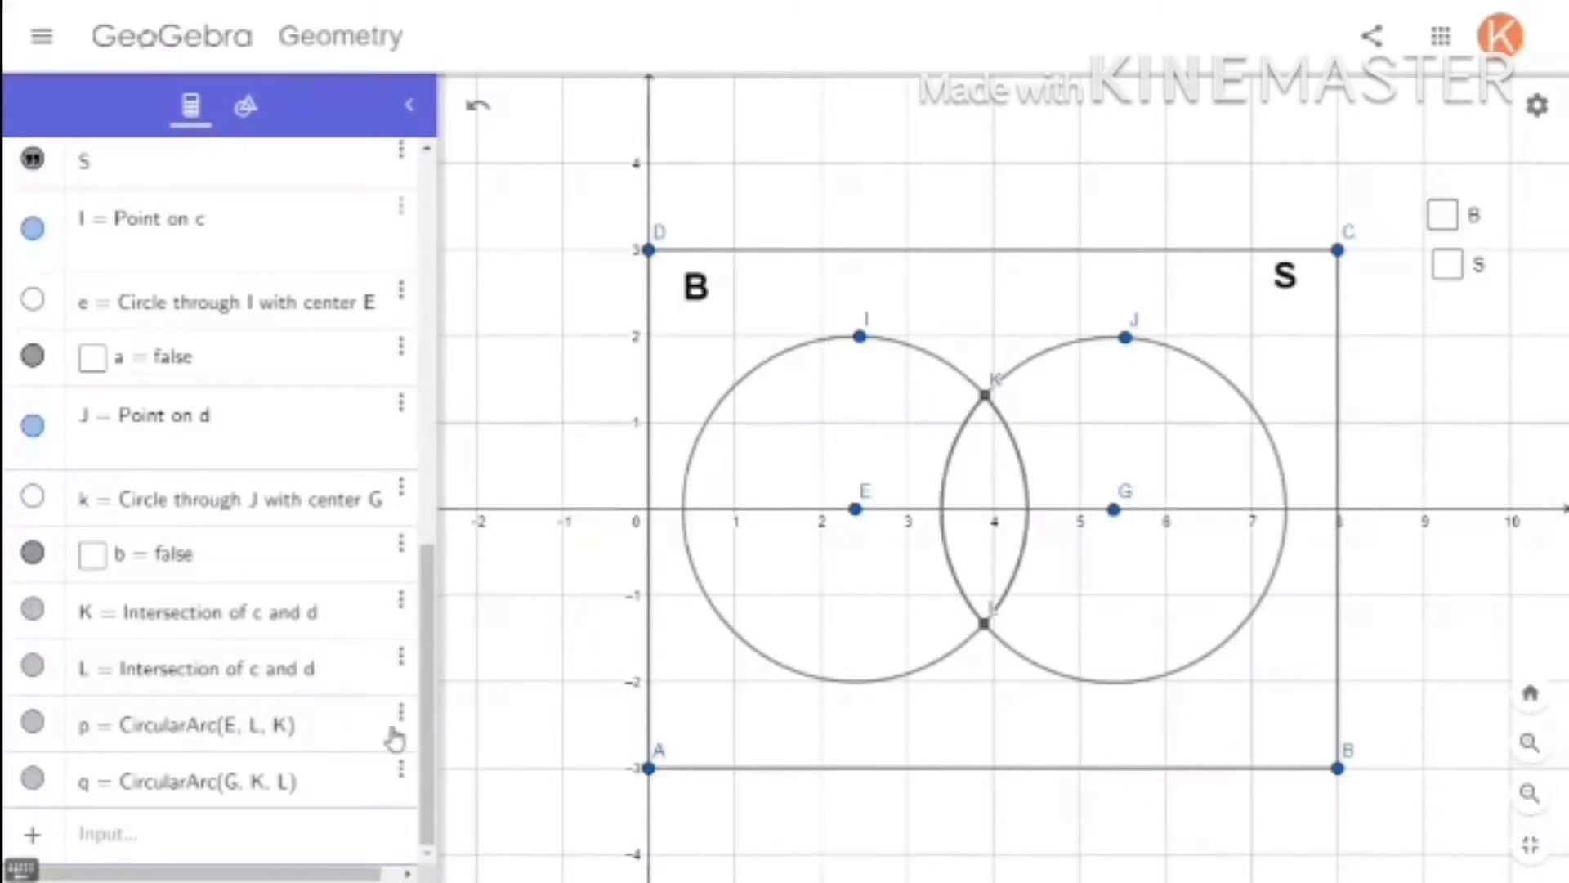
left_click(401, 722)
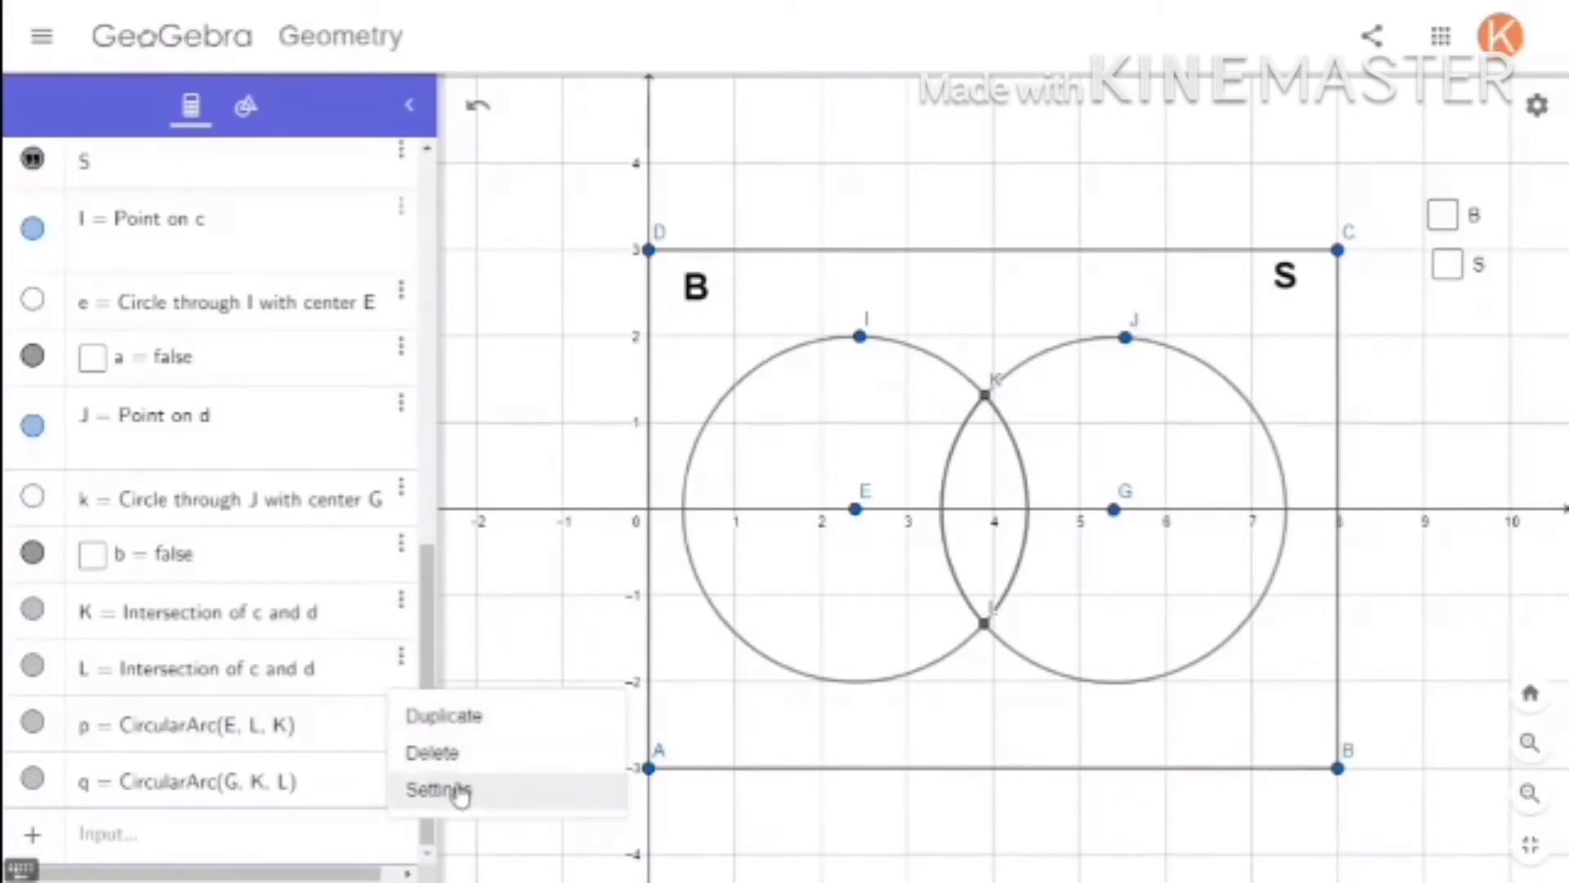
left_click(542, 788)
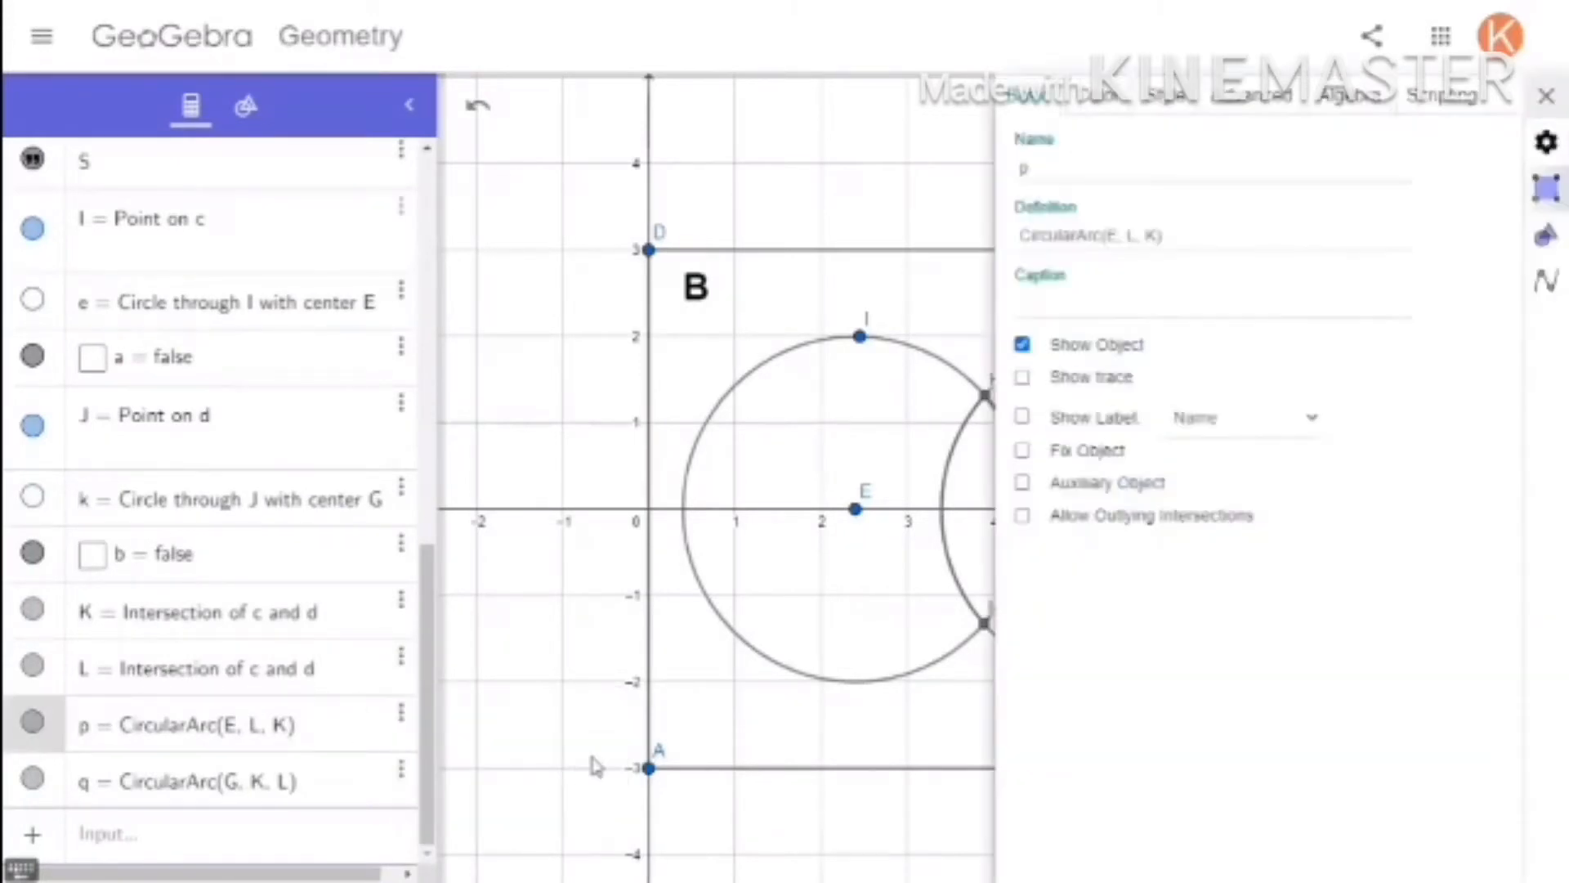
left_click(1108, 105)
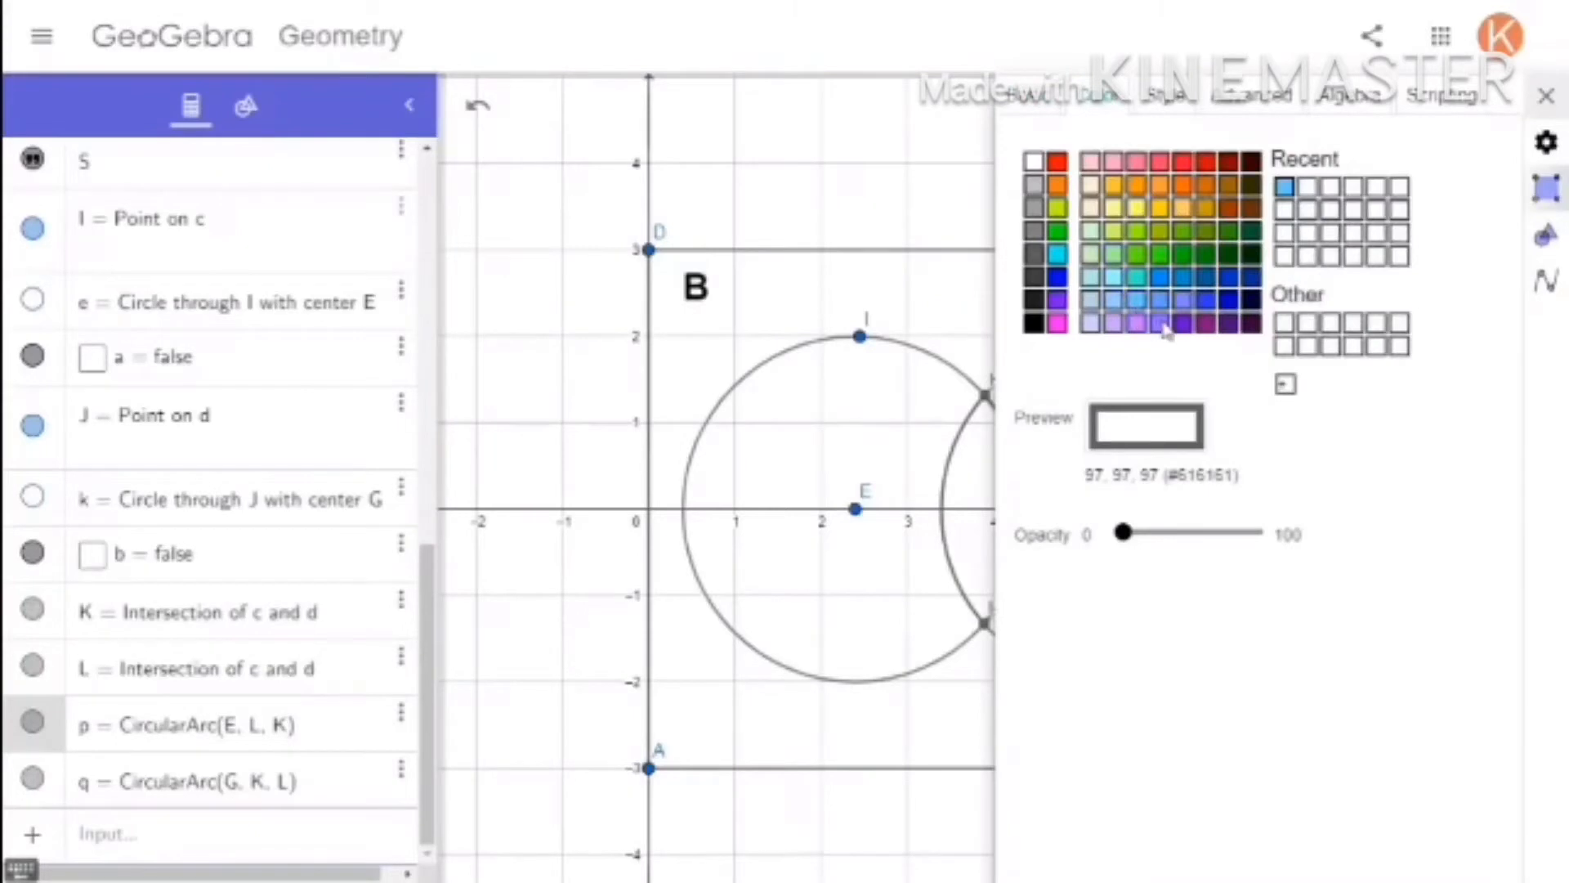
left_click(1226, 306)
left_click_drag(1124, 532, 1276, 543)
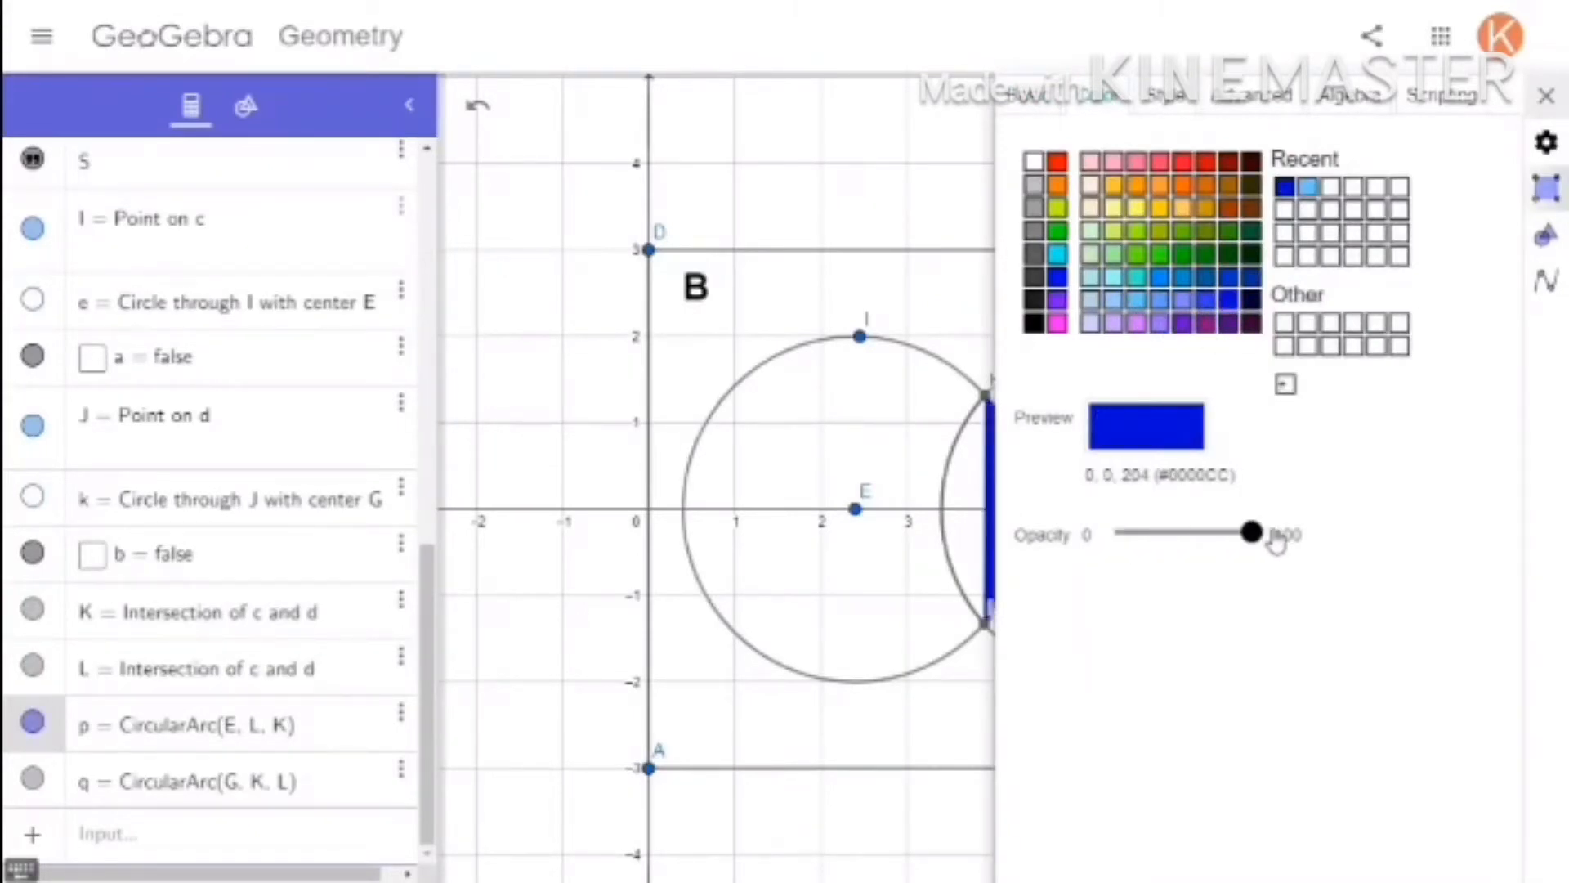
left_click(1549, 96)
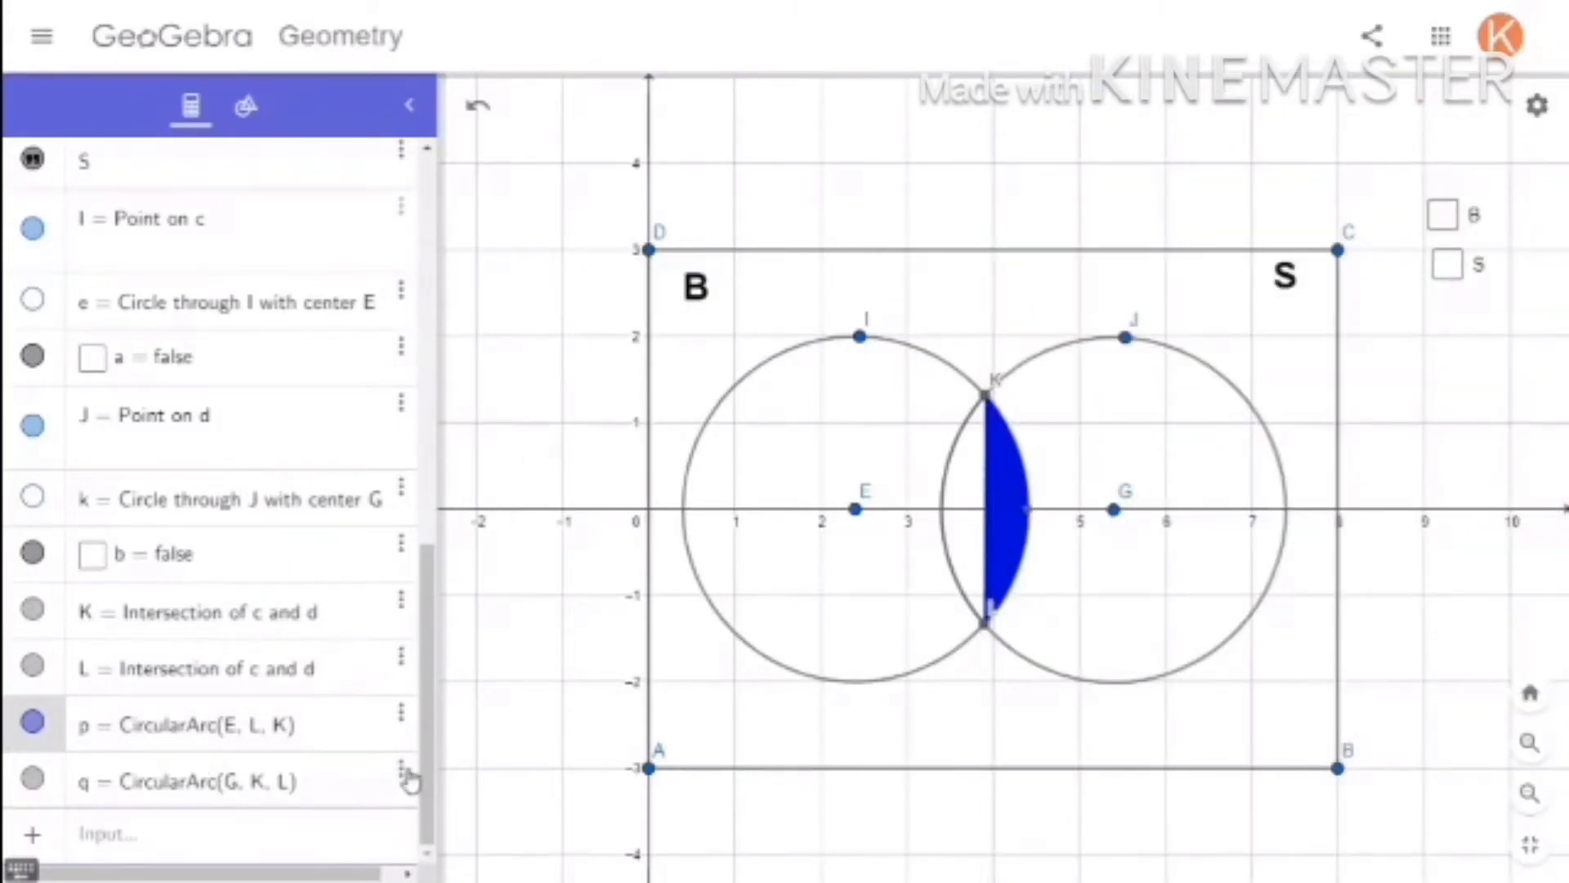
Colour arc q, centred on G, the same dark blue (#0000CC) and set its fill opacity to 100.
left_click(401, 771)
left_click(425, 844)
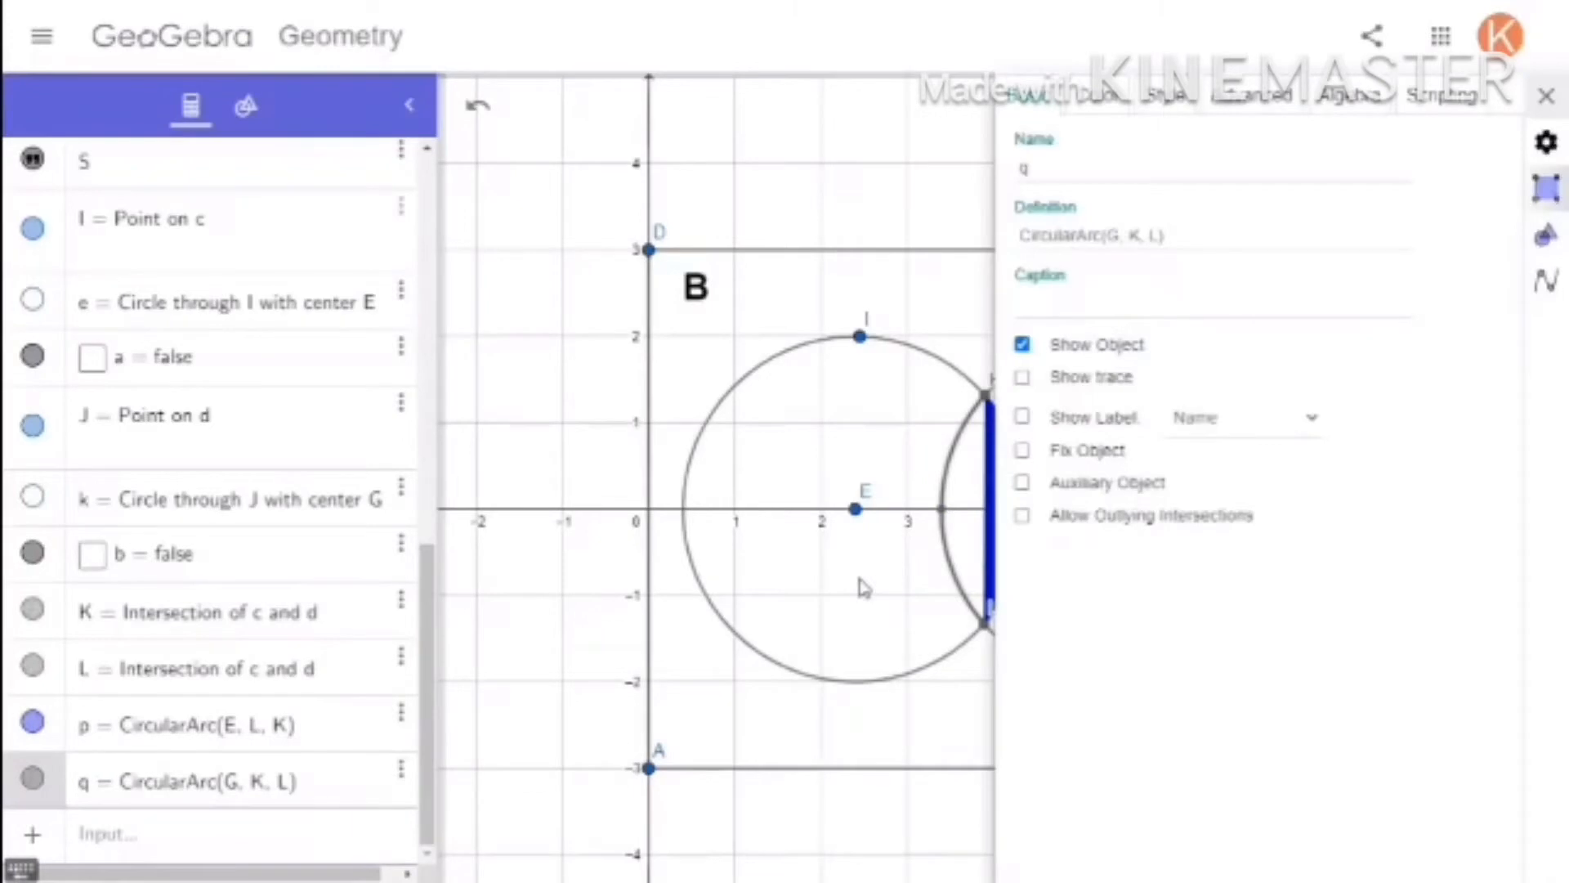
left_click(1105, 93)
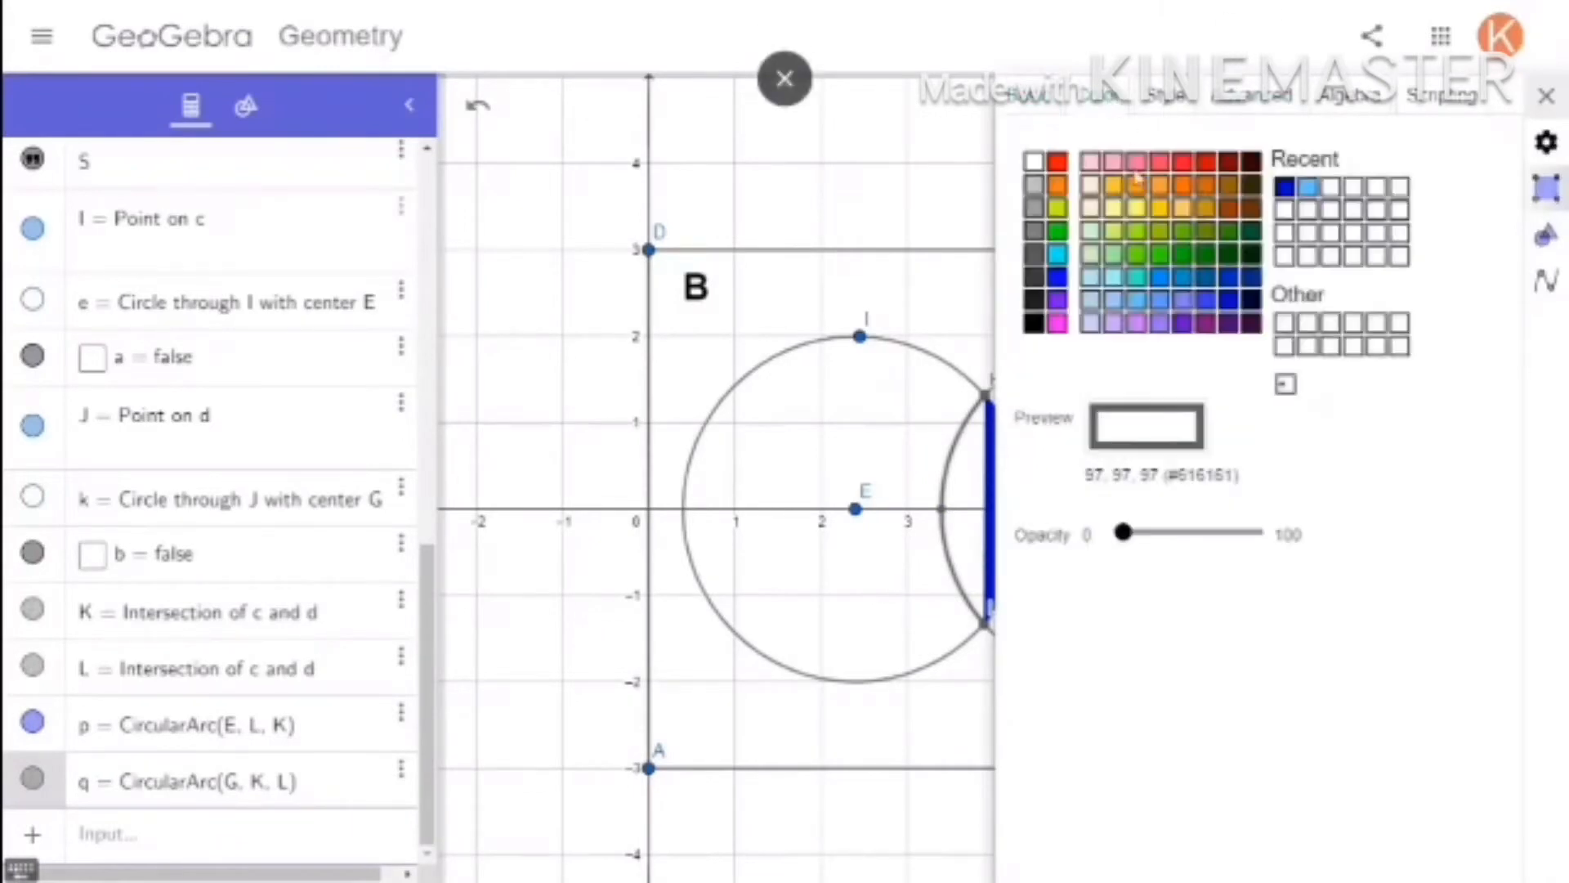
left_click(1285, 188)
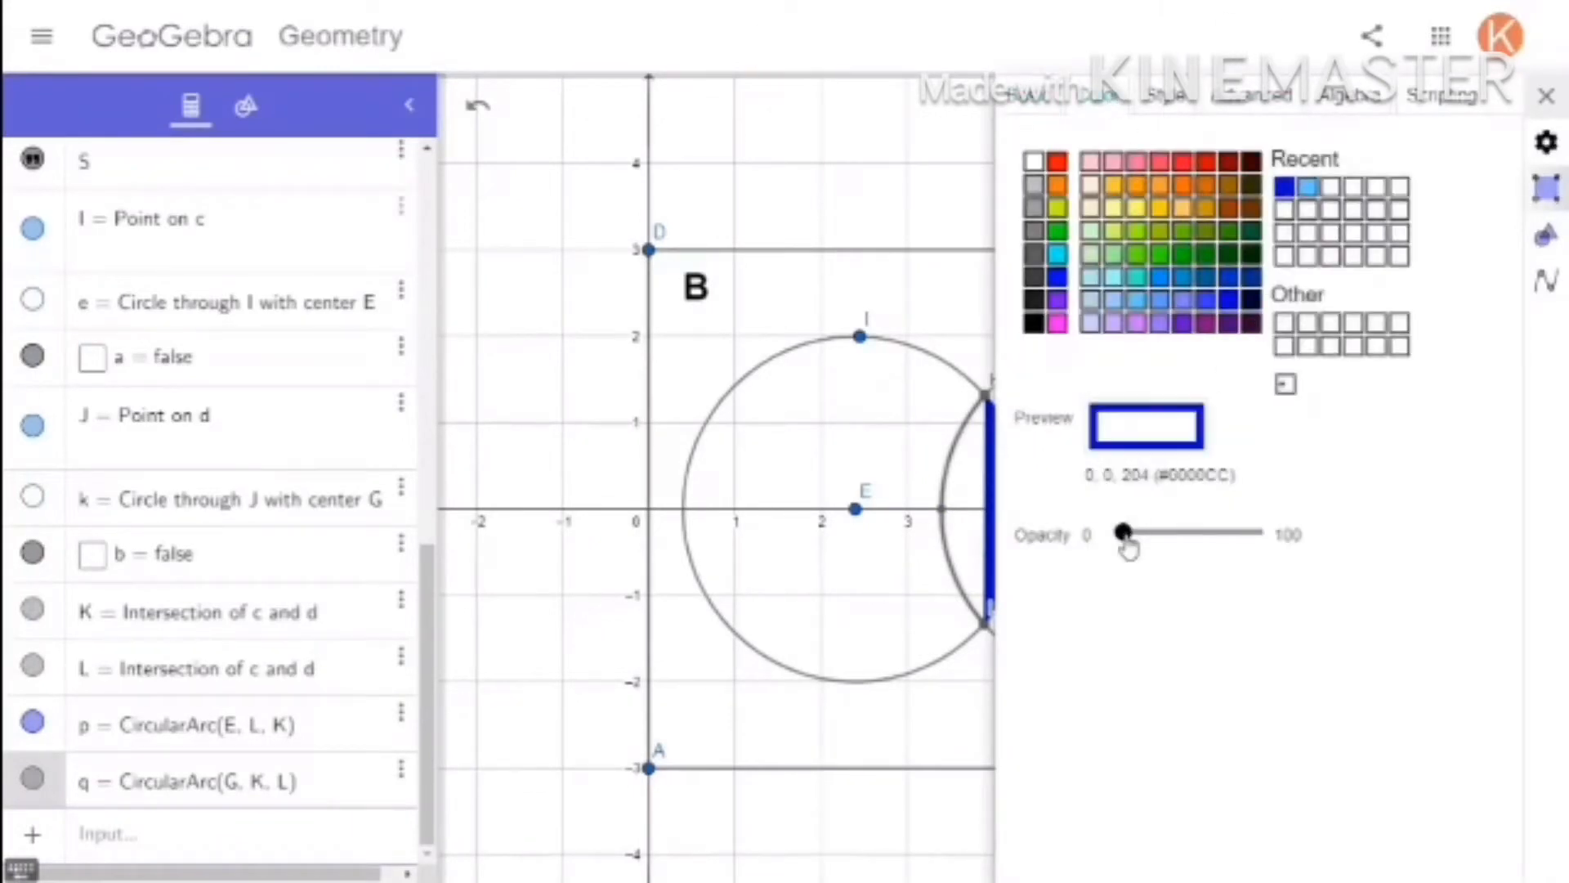
left_click_drag(1190, 546, 1269, 548)
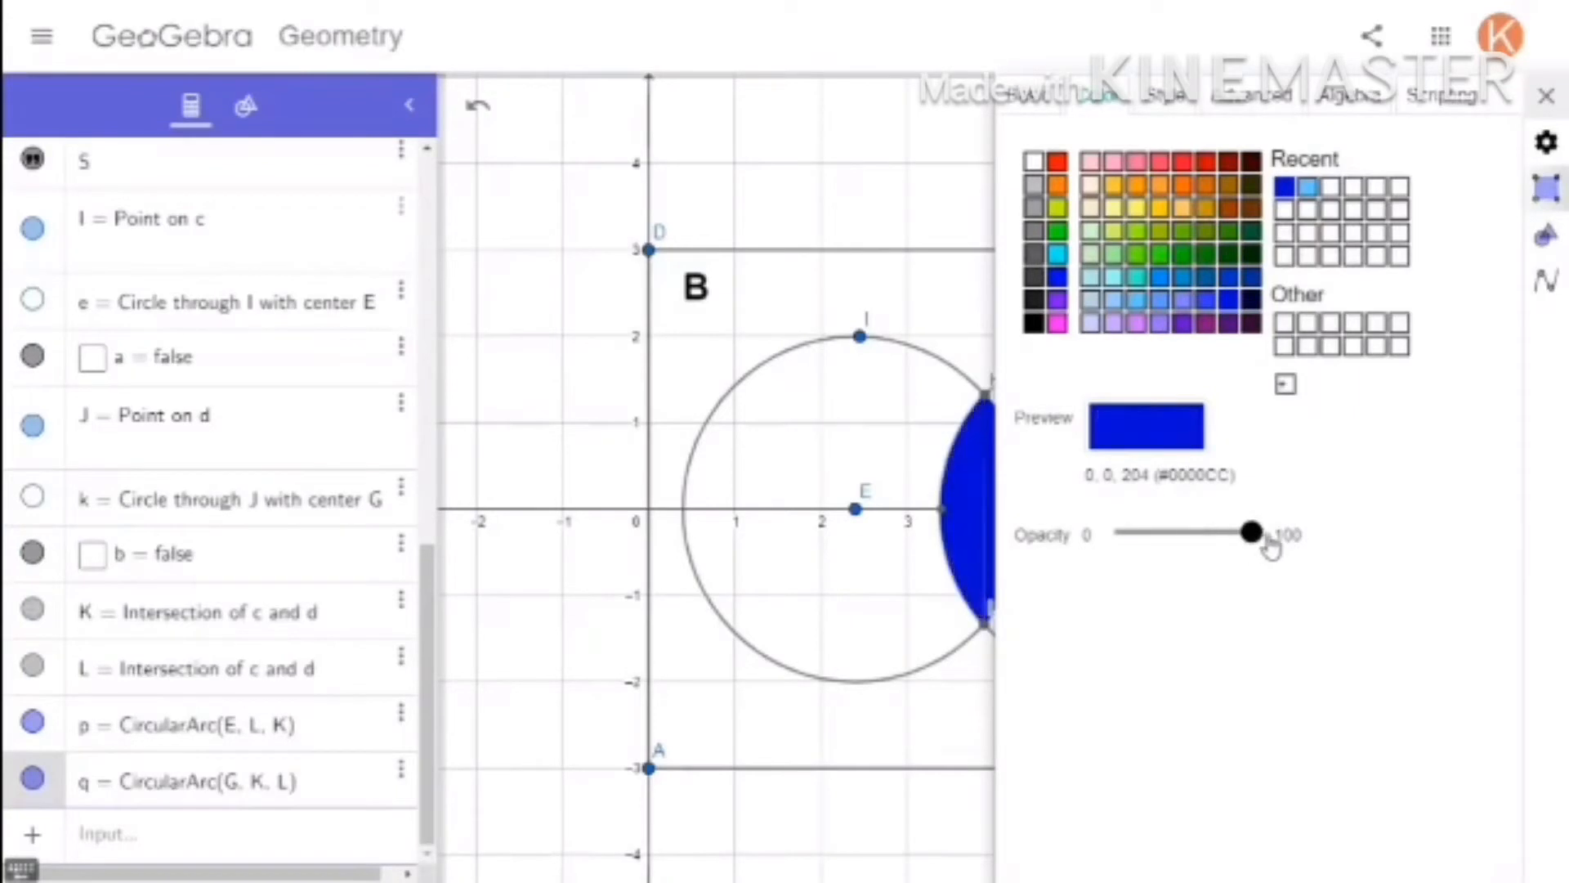
left_click(1546, 95)
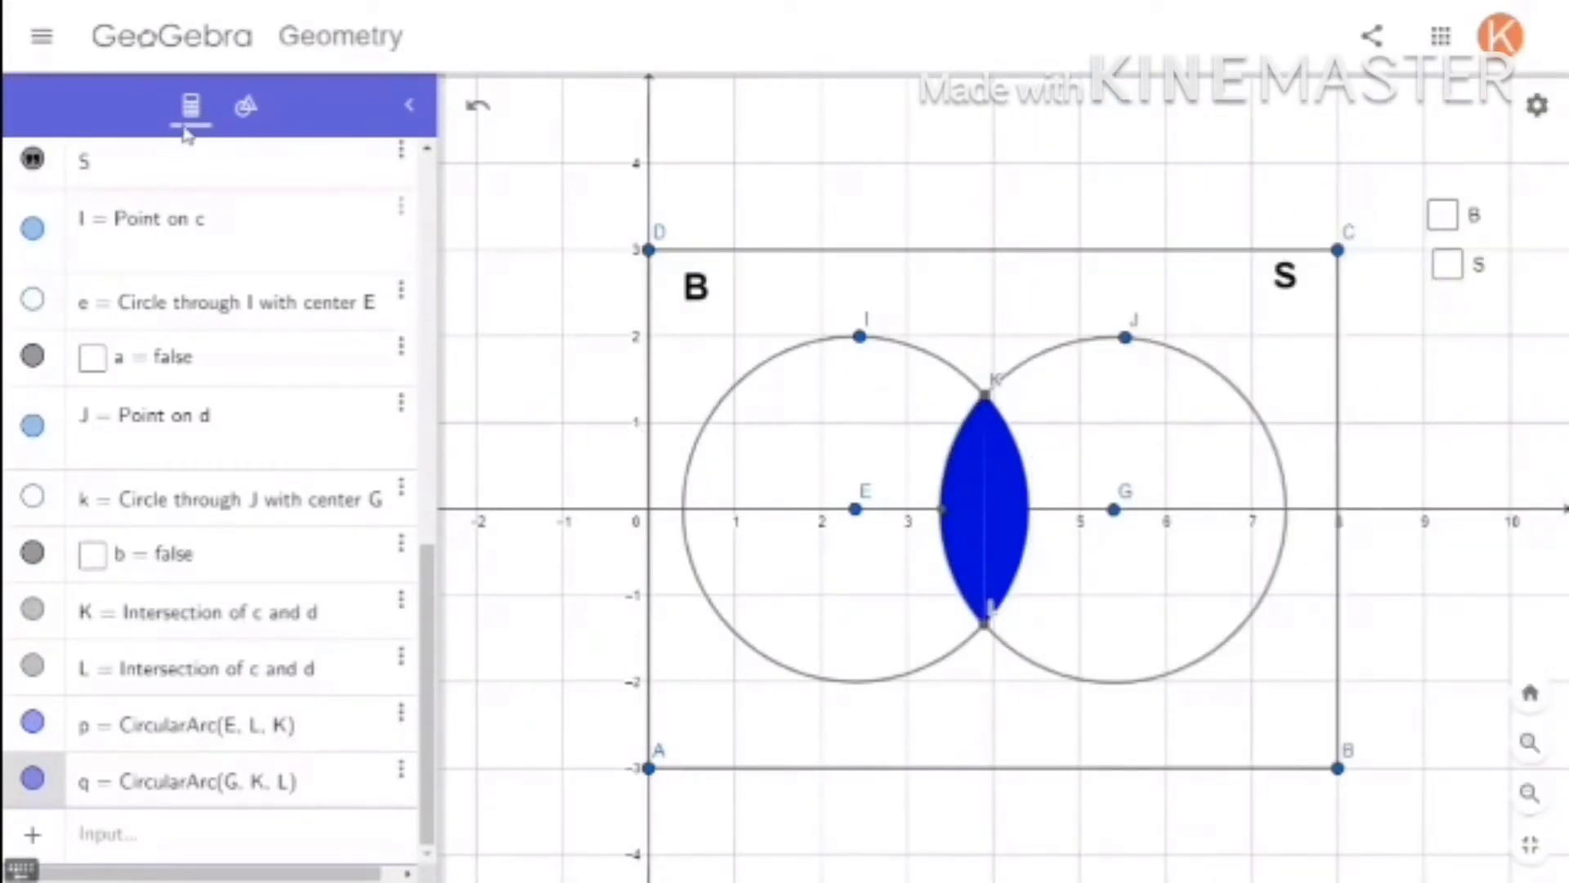
Add a check box captioned "B n S" below the S check box that shows or hides arcs p and q.
left_click(250, 115)
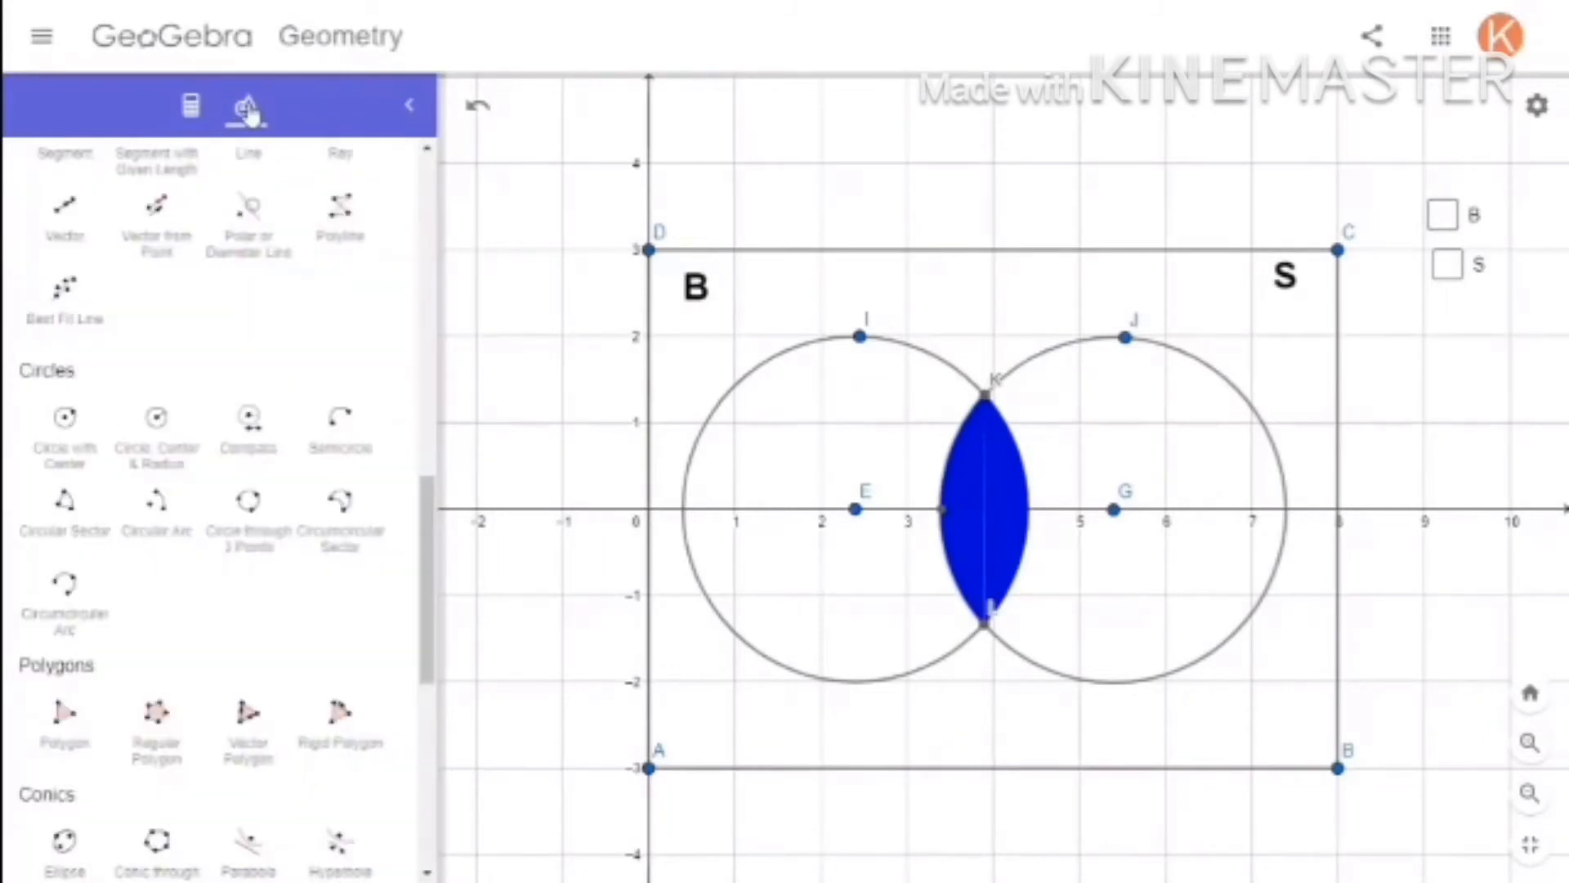
scroll(214, 441, "down", 2)
scroll(219, 472, "down", 5)
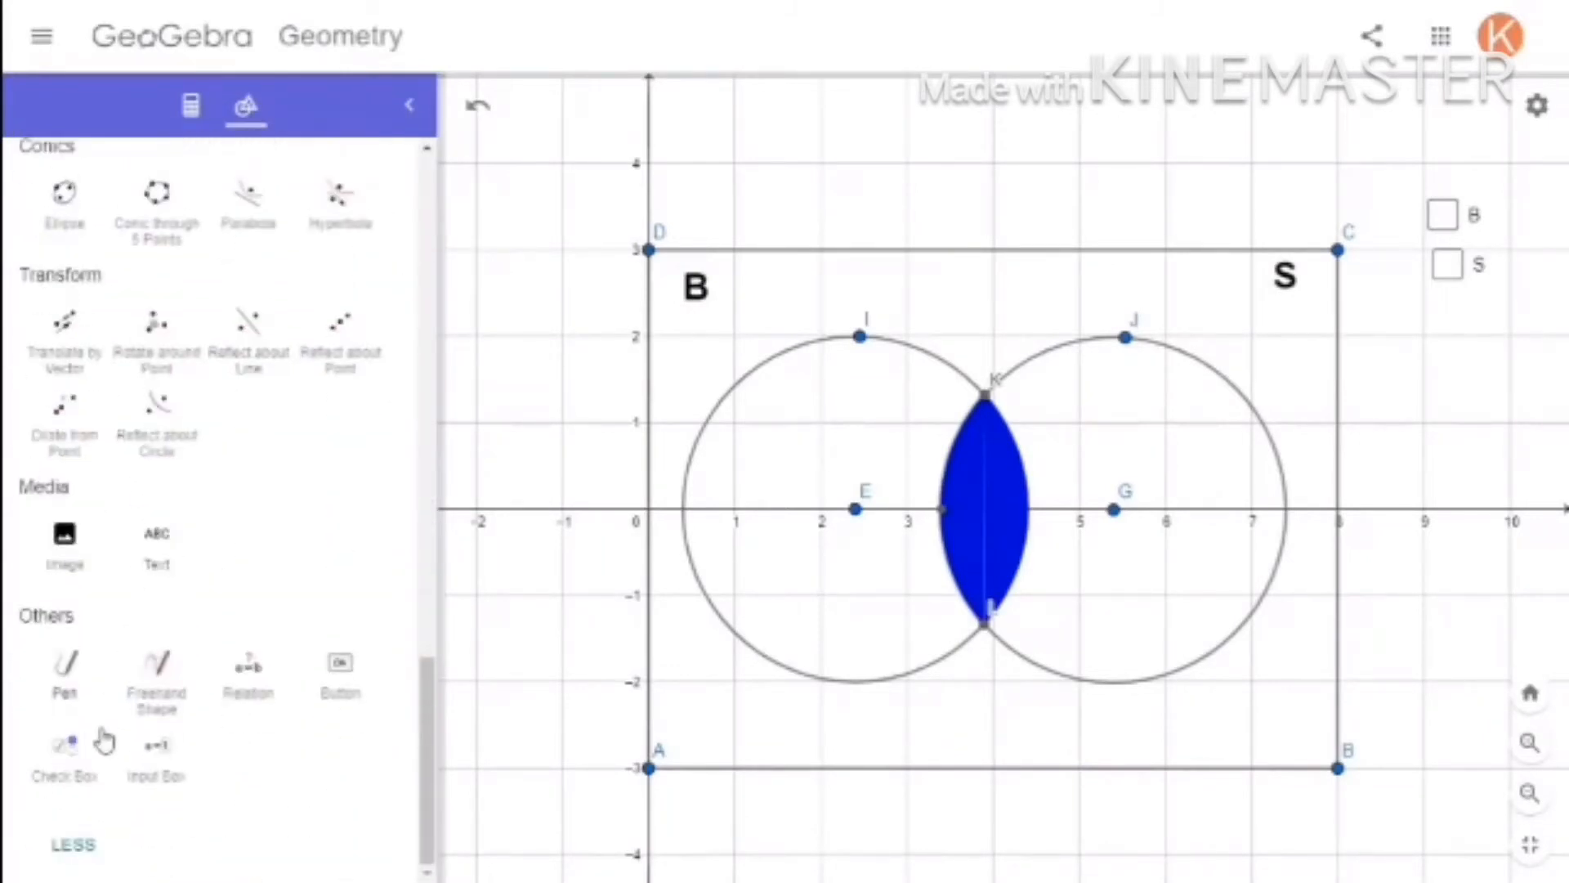
left_click(59, 750)
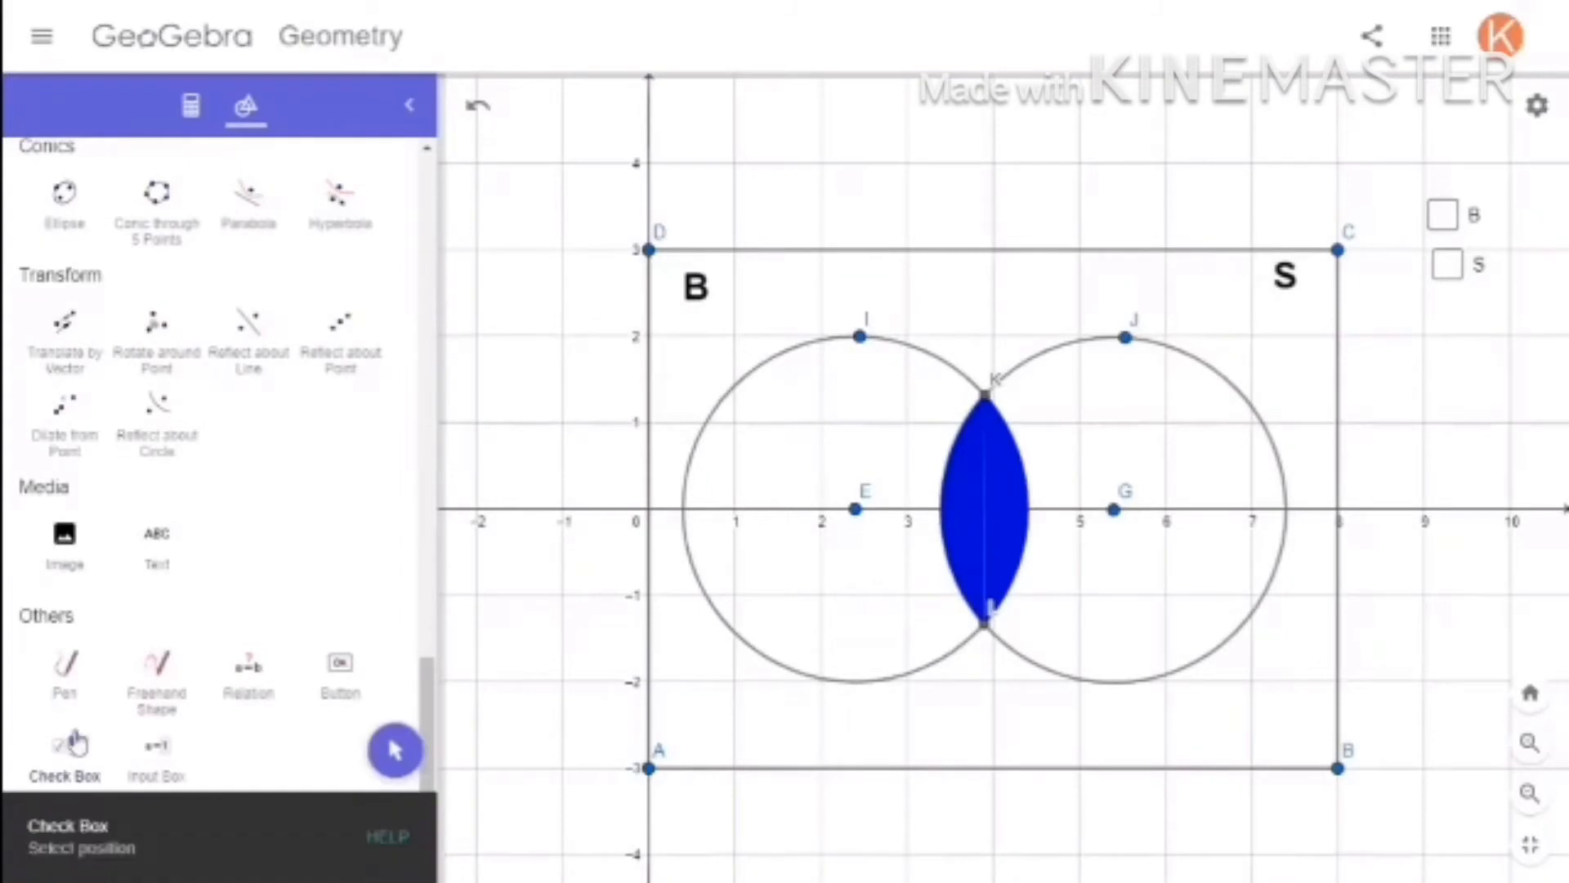
left_click_drag(1430, 302, 1498, 336)
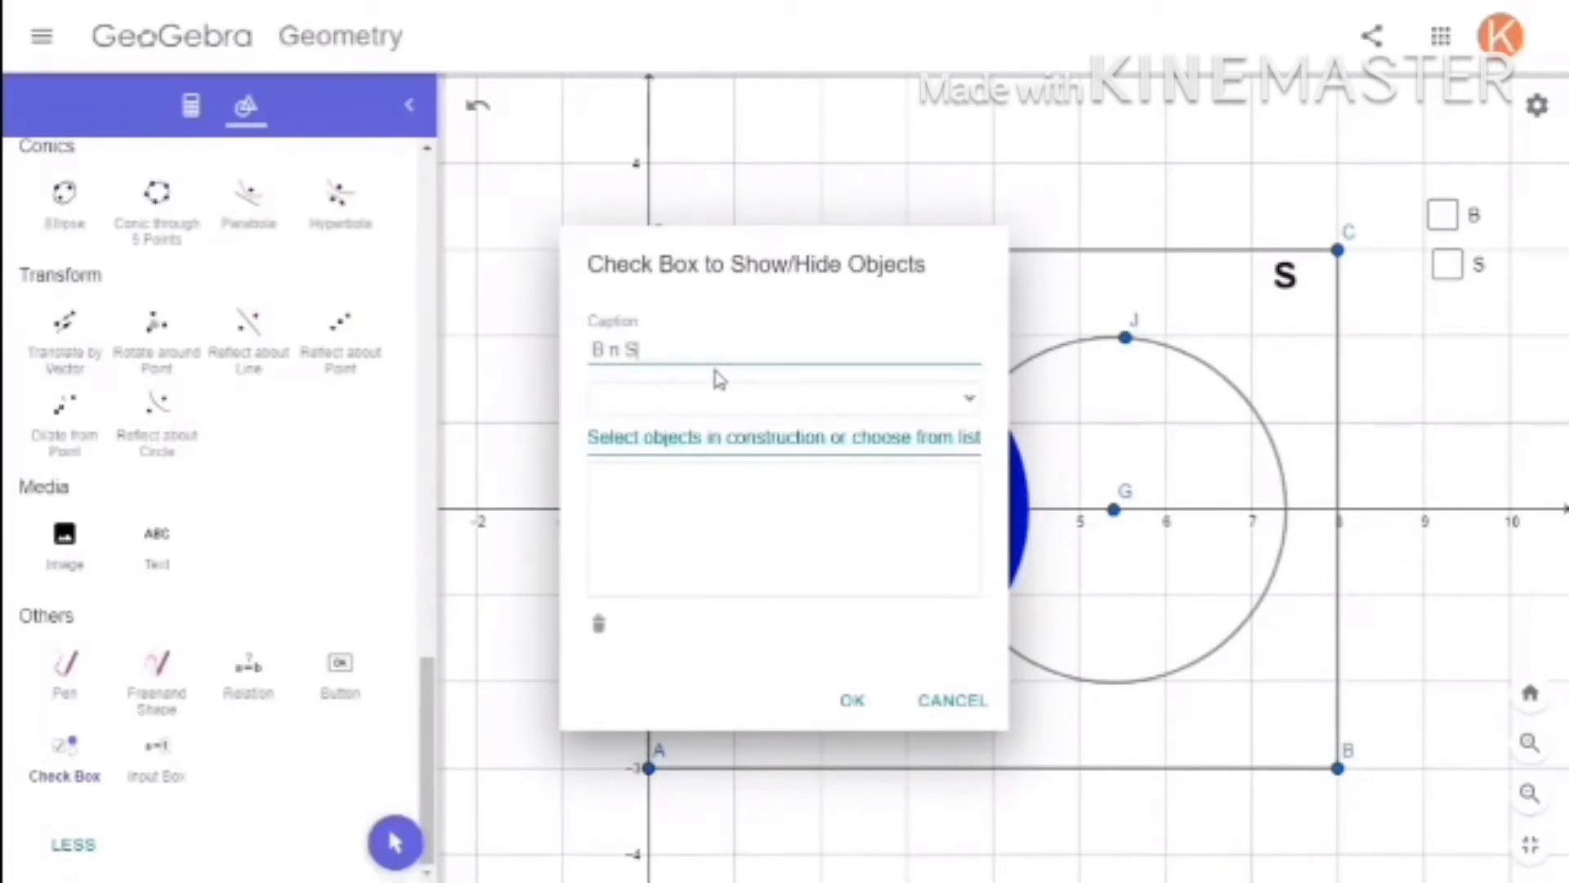
left_click(190, 115)
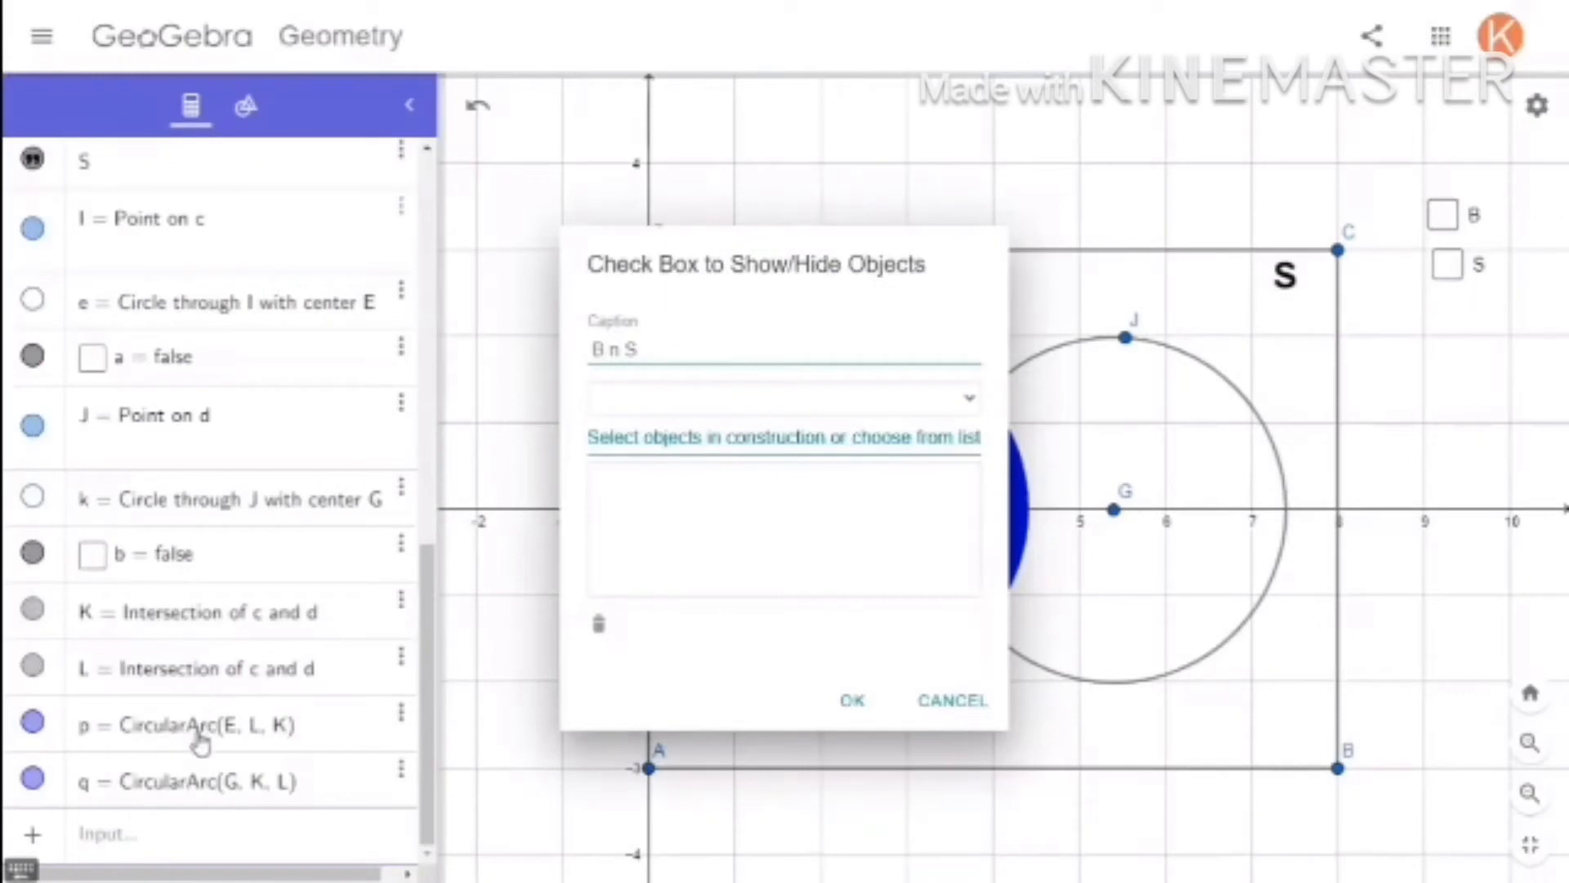
left_click(200, 729)
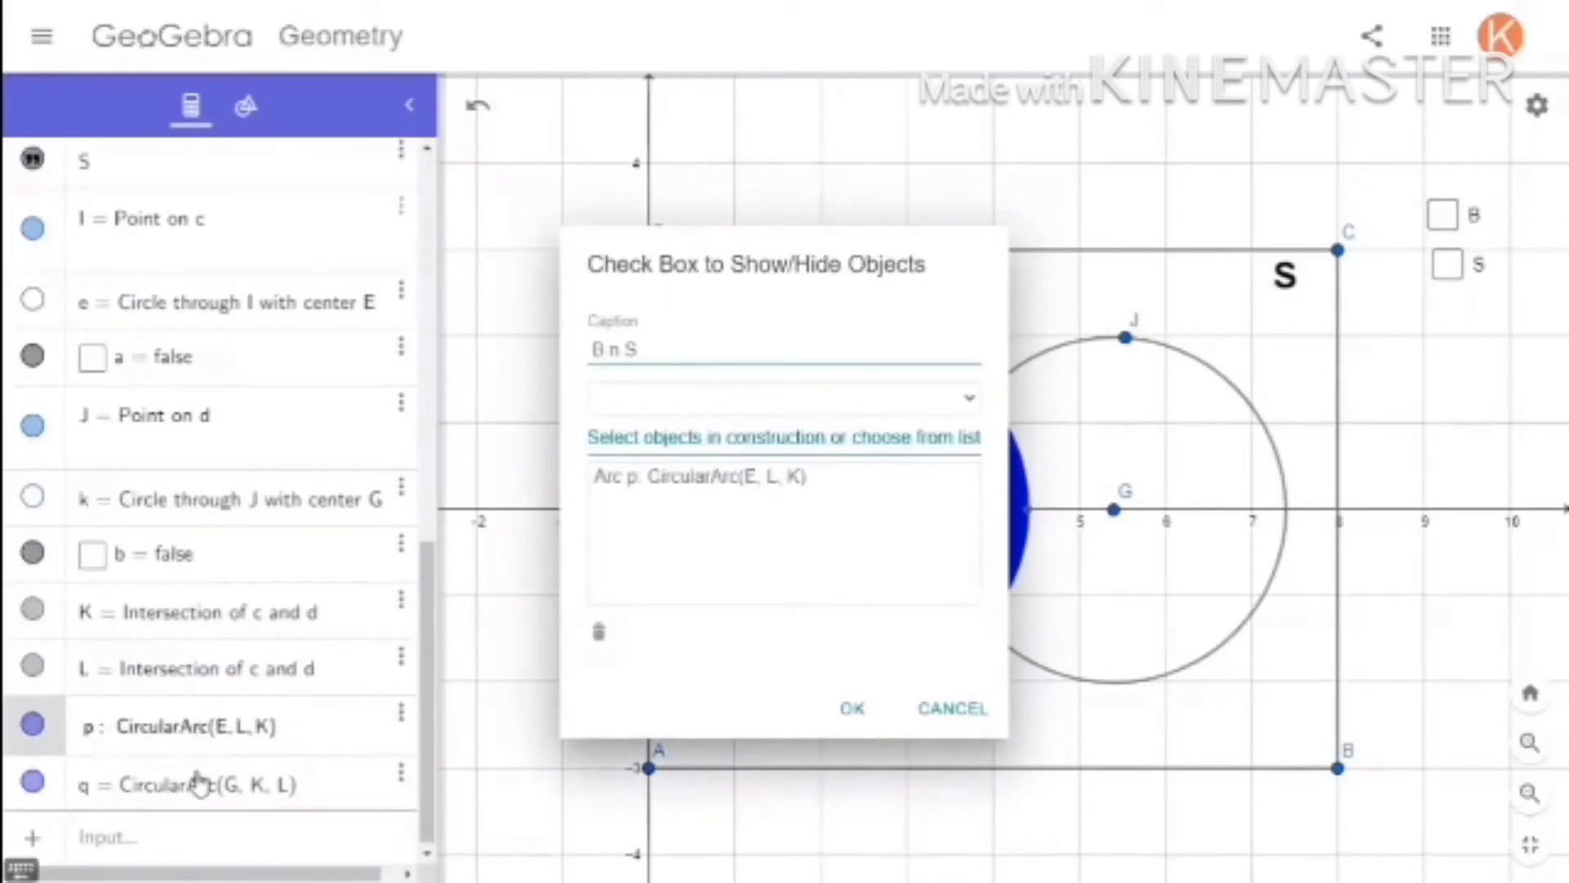
left_click(394, 790)
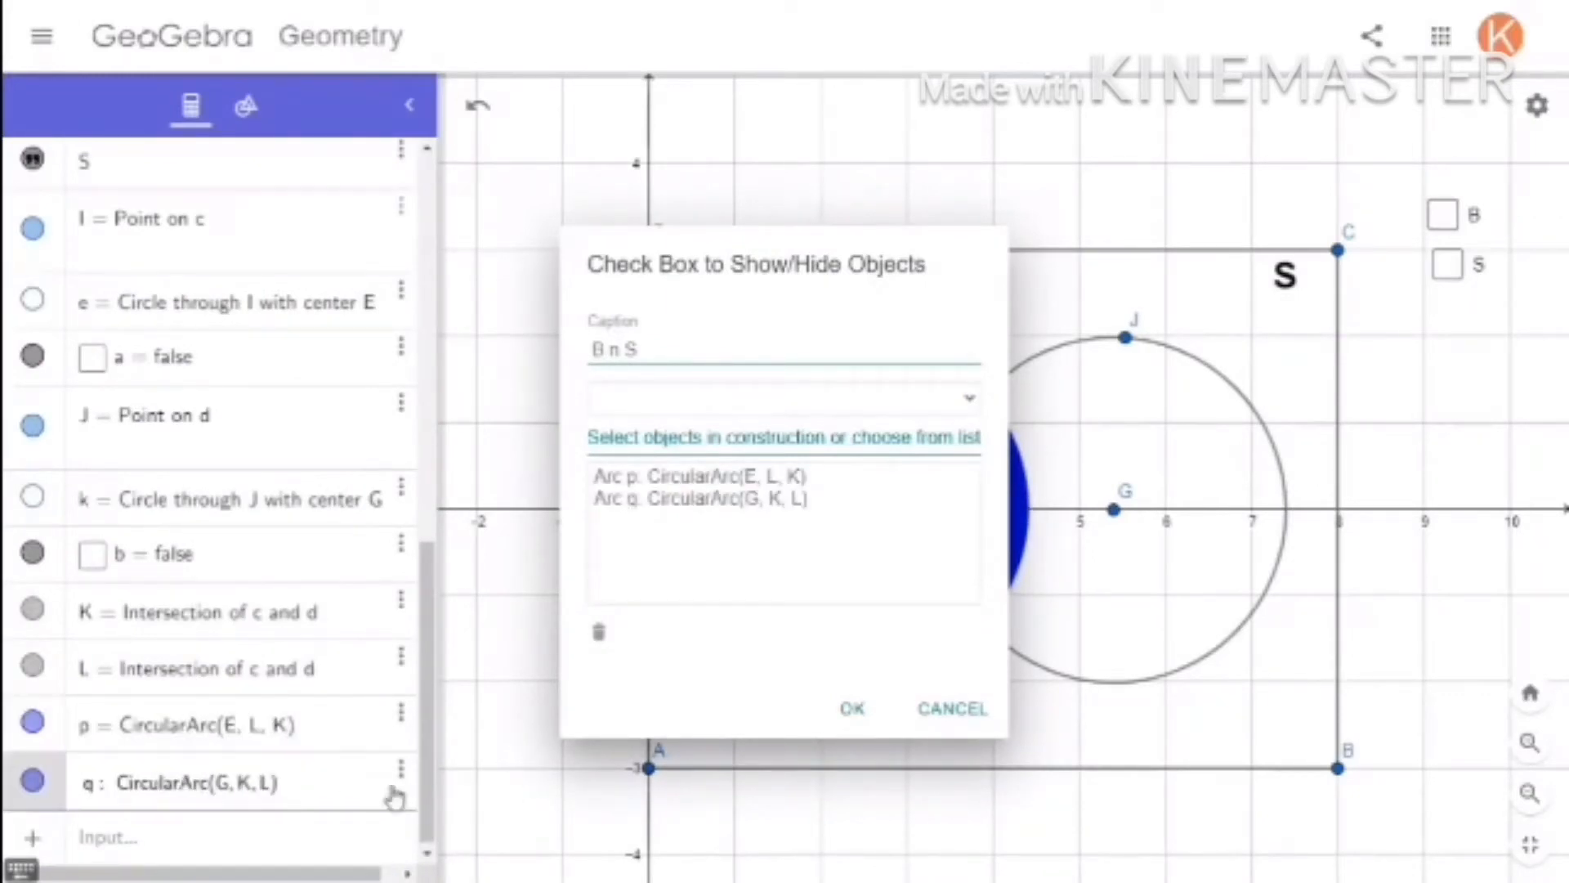
left_click(835, 709)
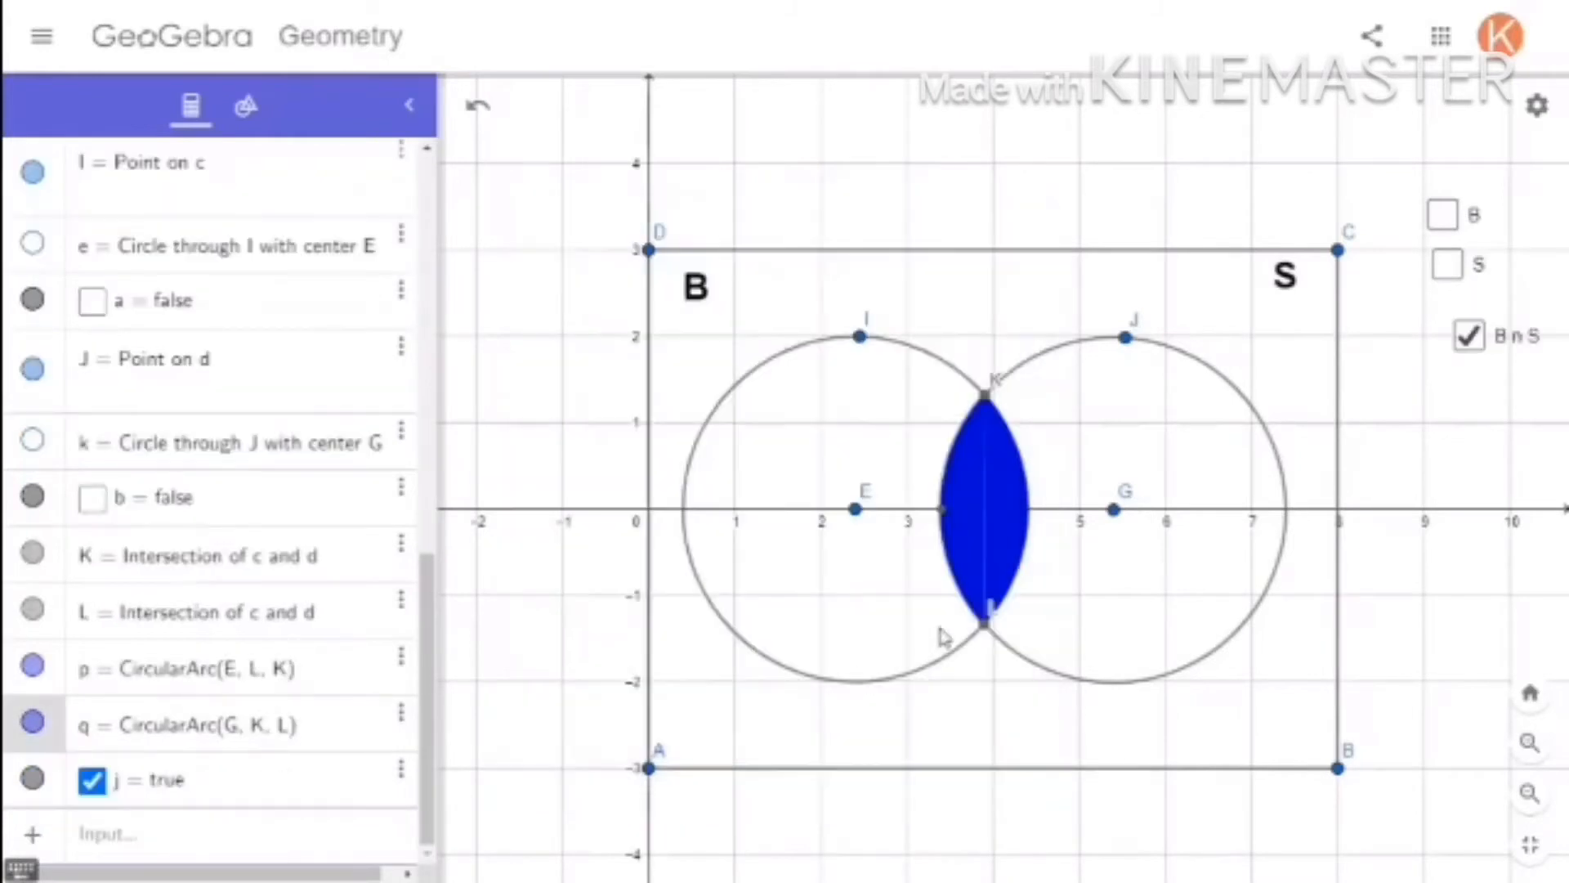
Align the B n S check box directly under the S check box, test it, and leave it cleared to hide the intersection.
left_click(247, 106)
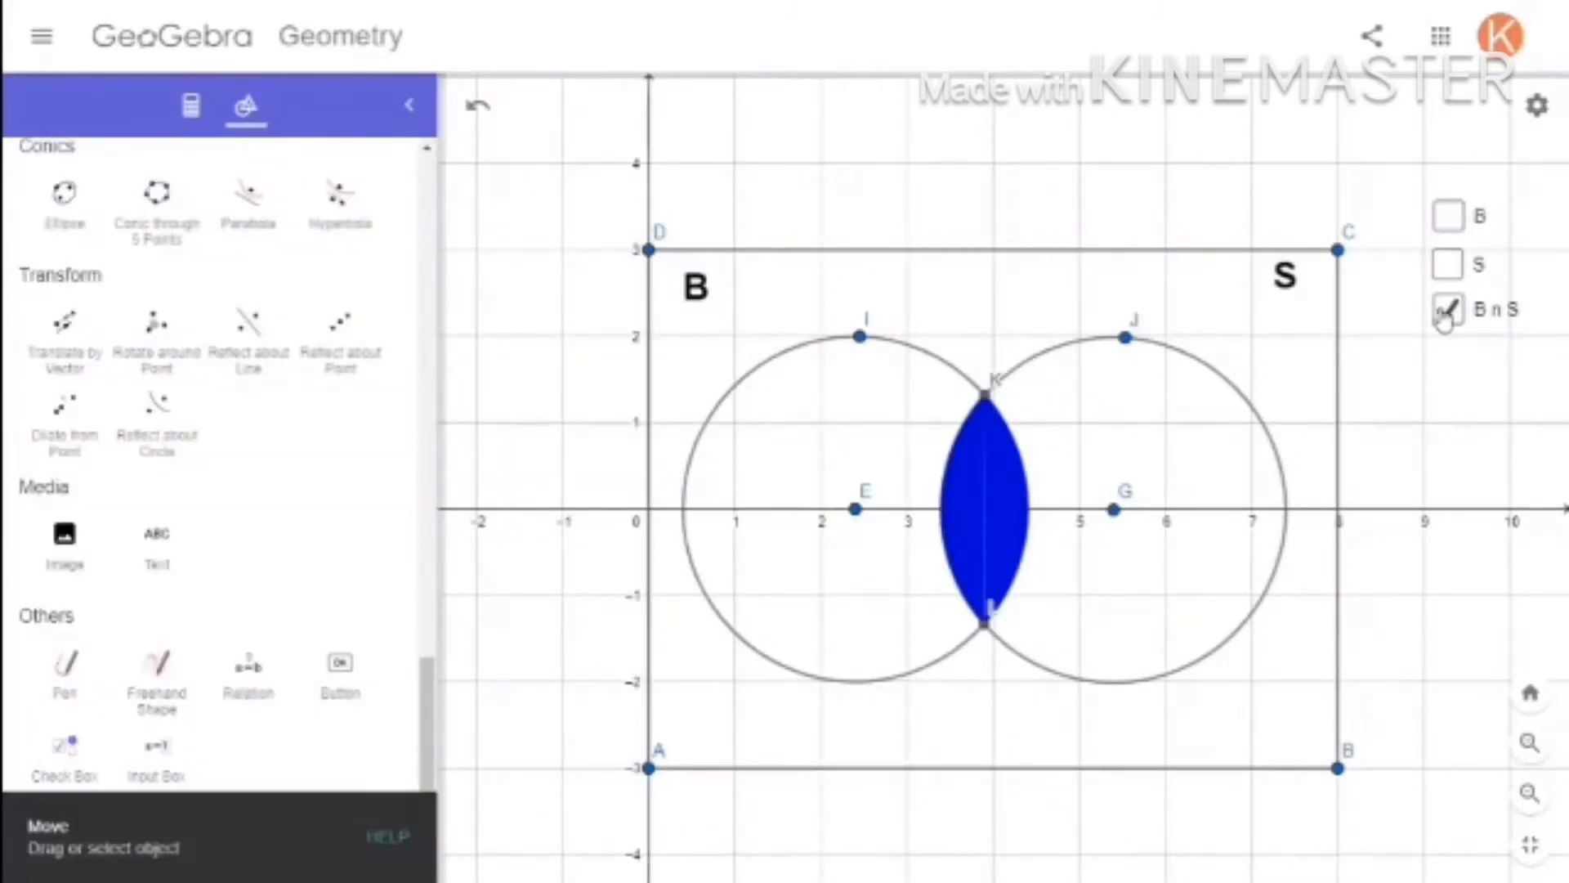
left_click(1447, 310)
left_click(1447, 319)
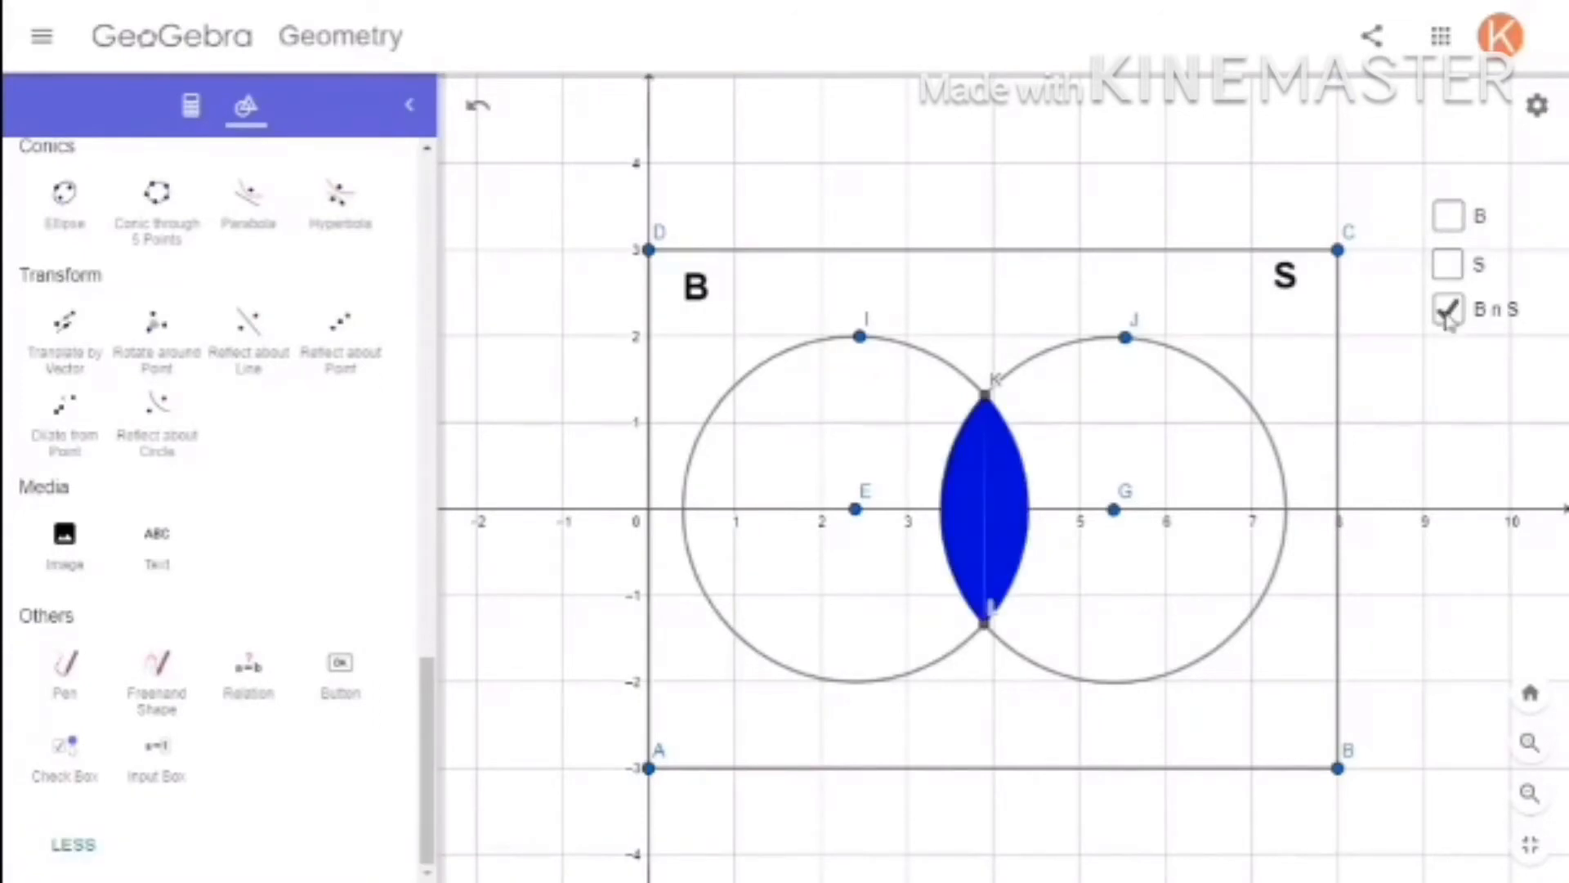
left_click(1447, 319)
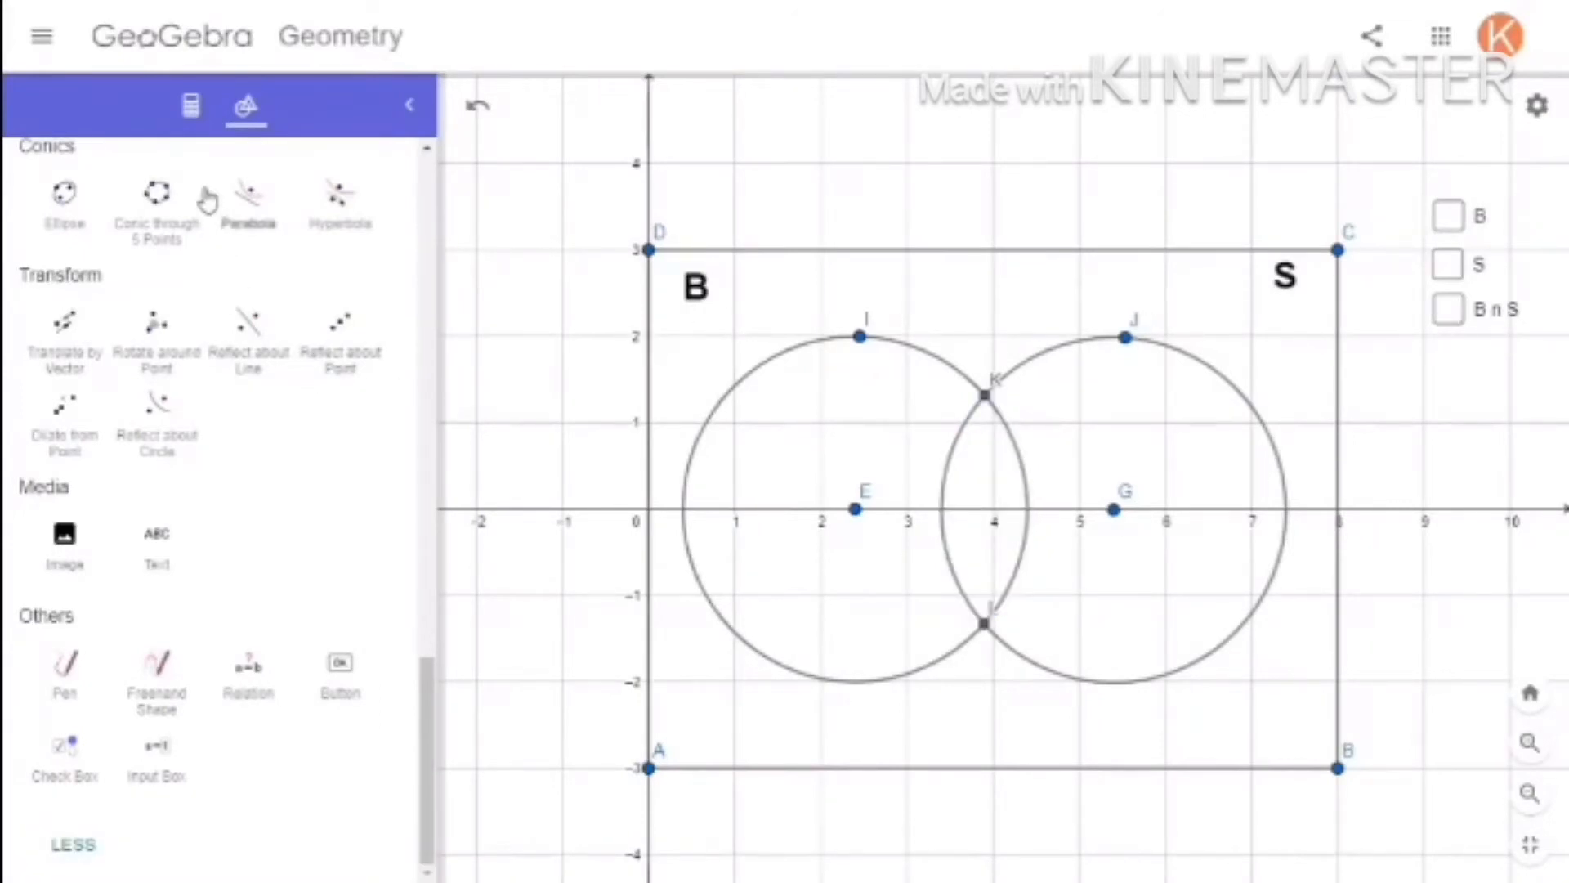
Draw a circle centred on E through point I.
scroll(313, 590, "up", 1)
scroll(313, 587, "up", 1)
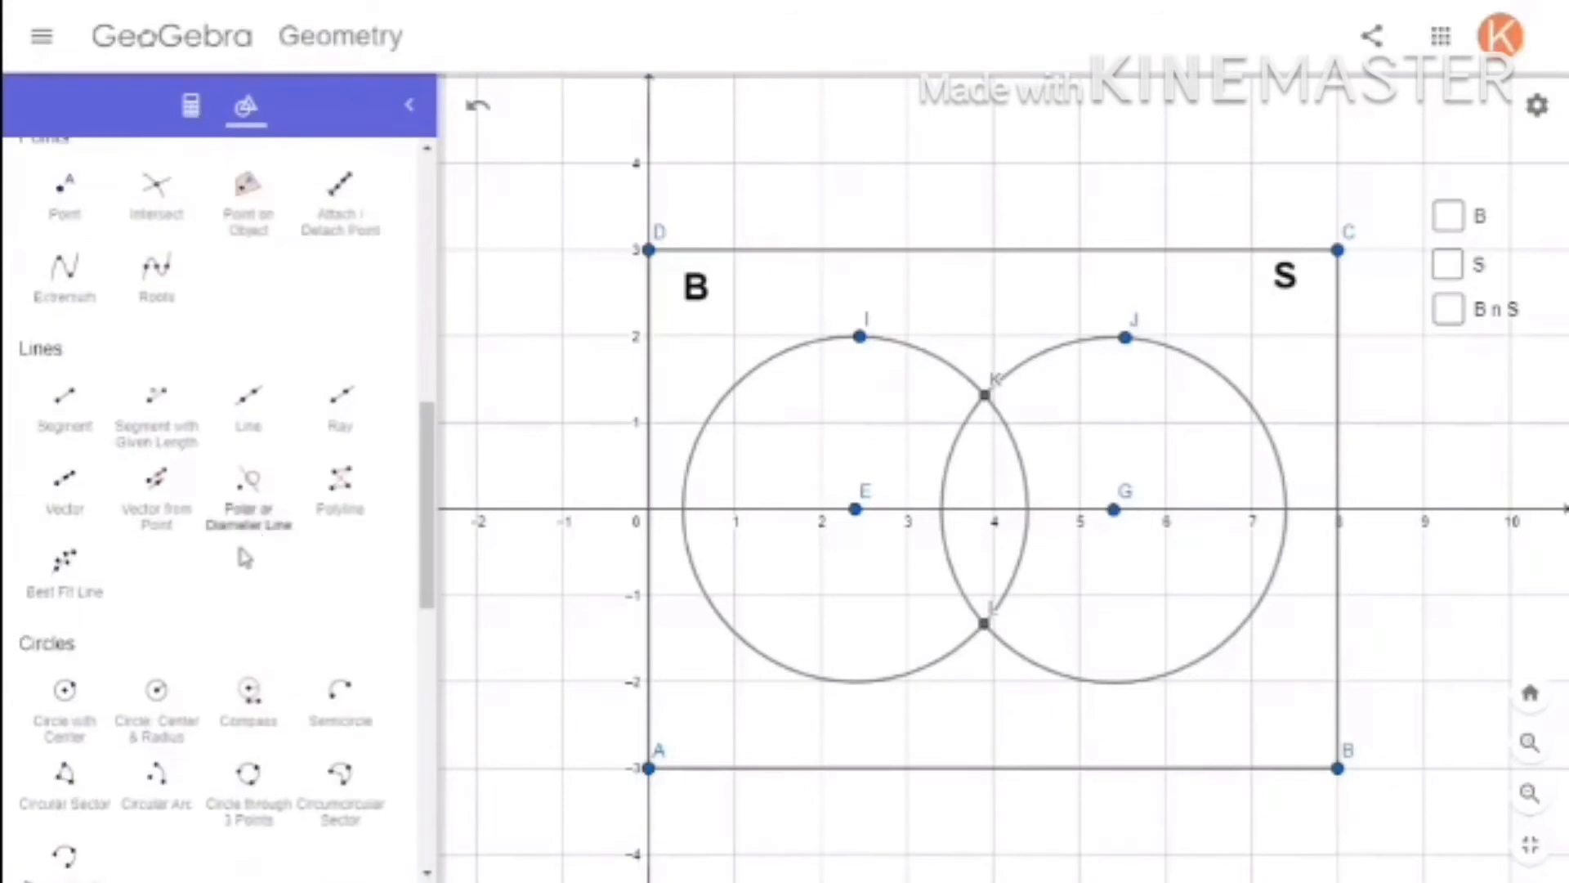
left_click(61, 695)
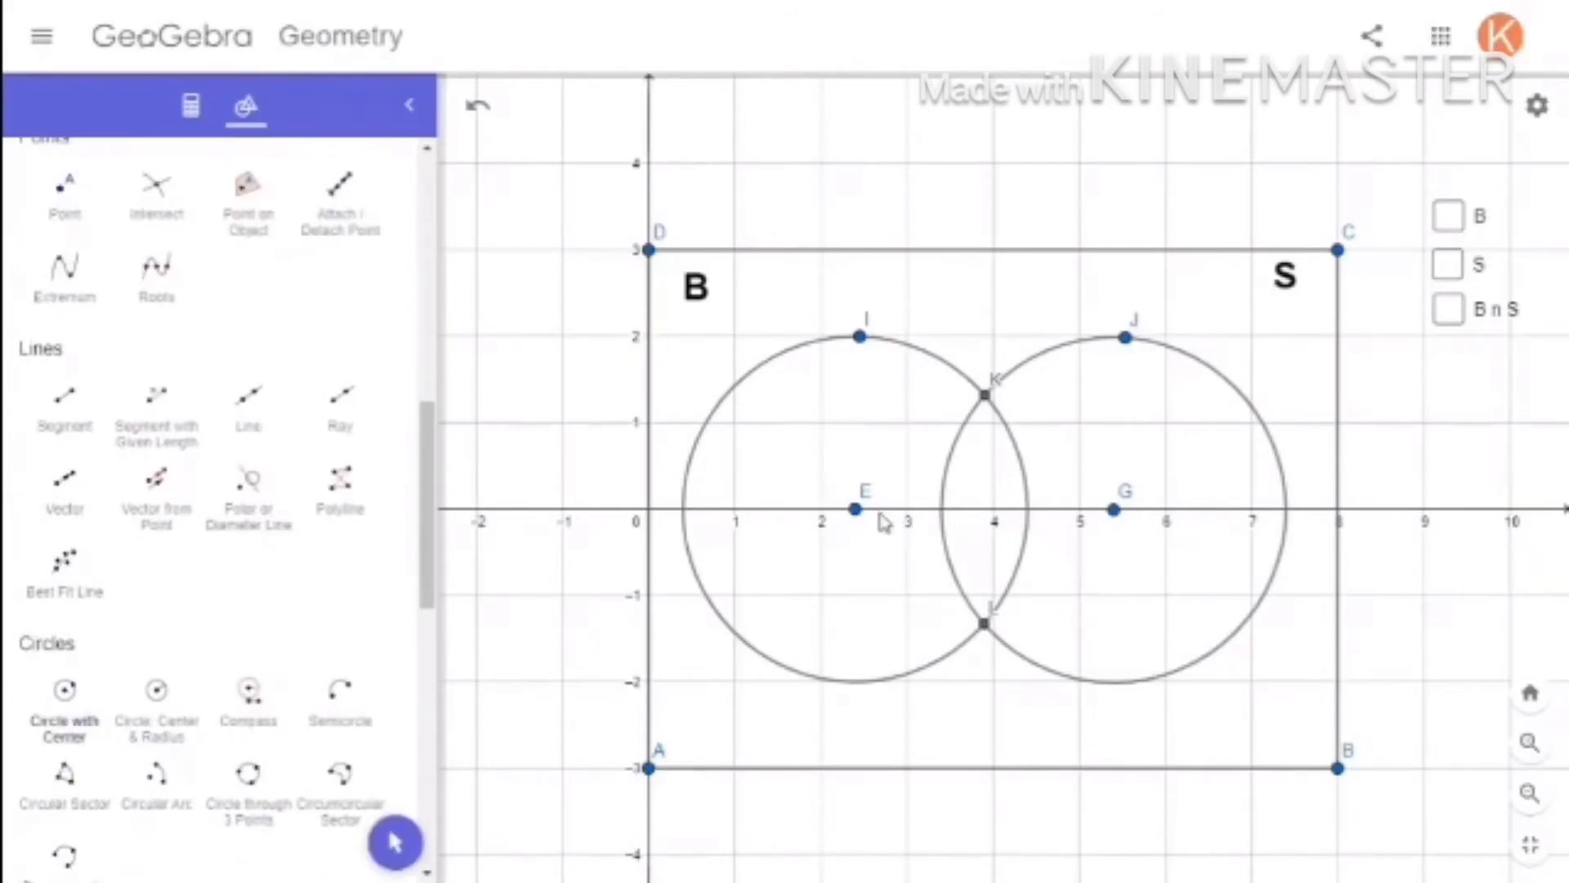
left_click(857, 510)
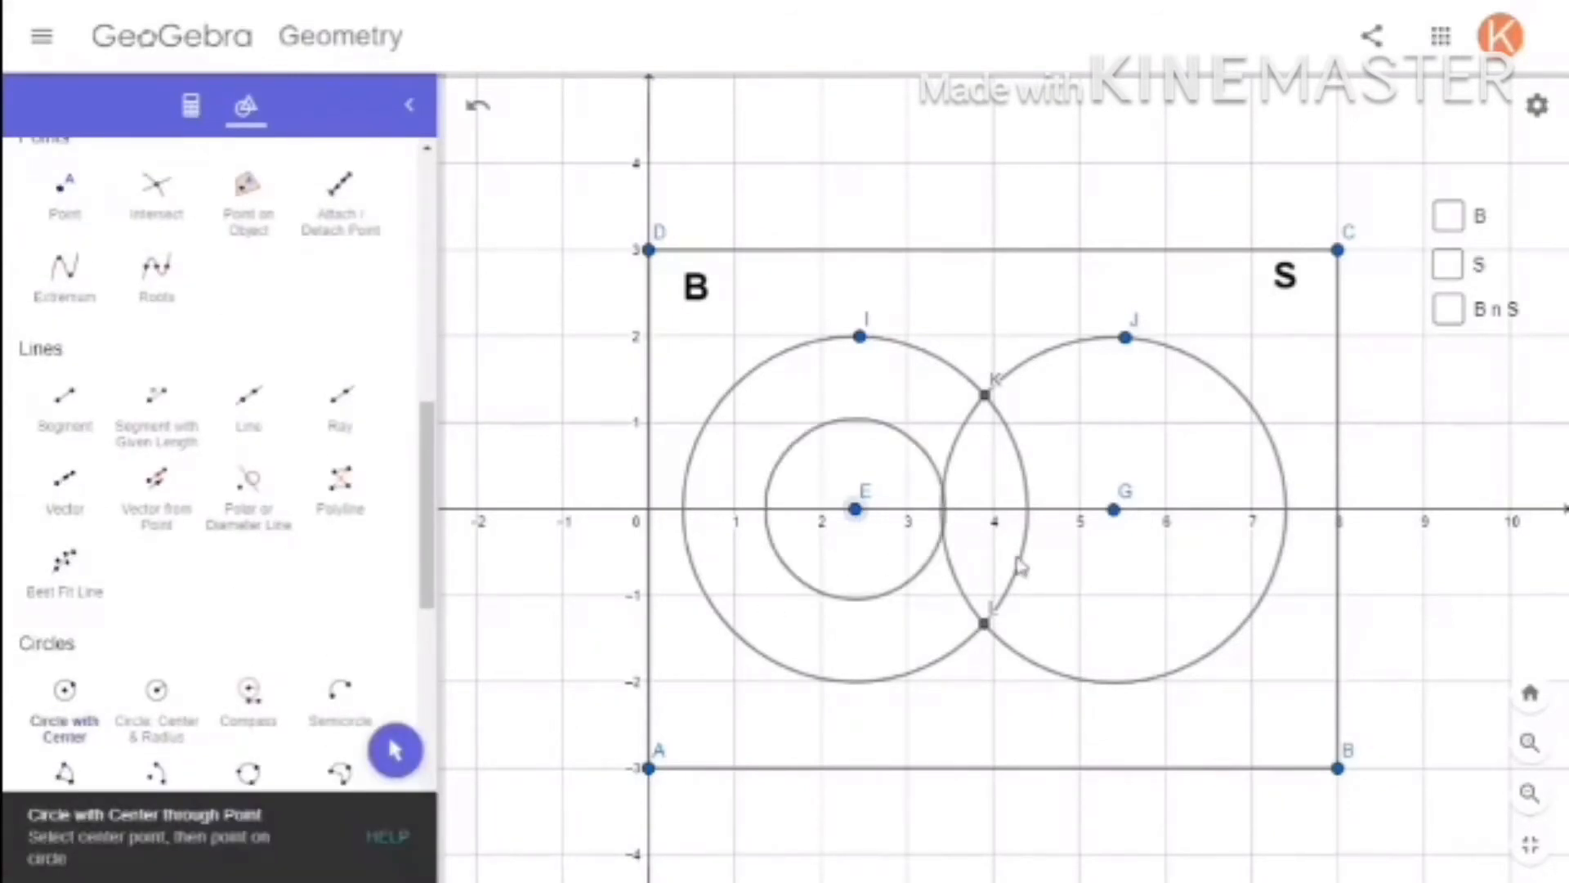
left_click(860, 339)
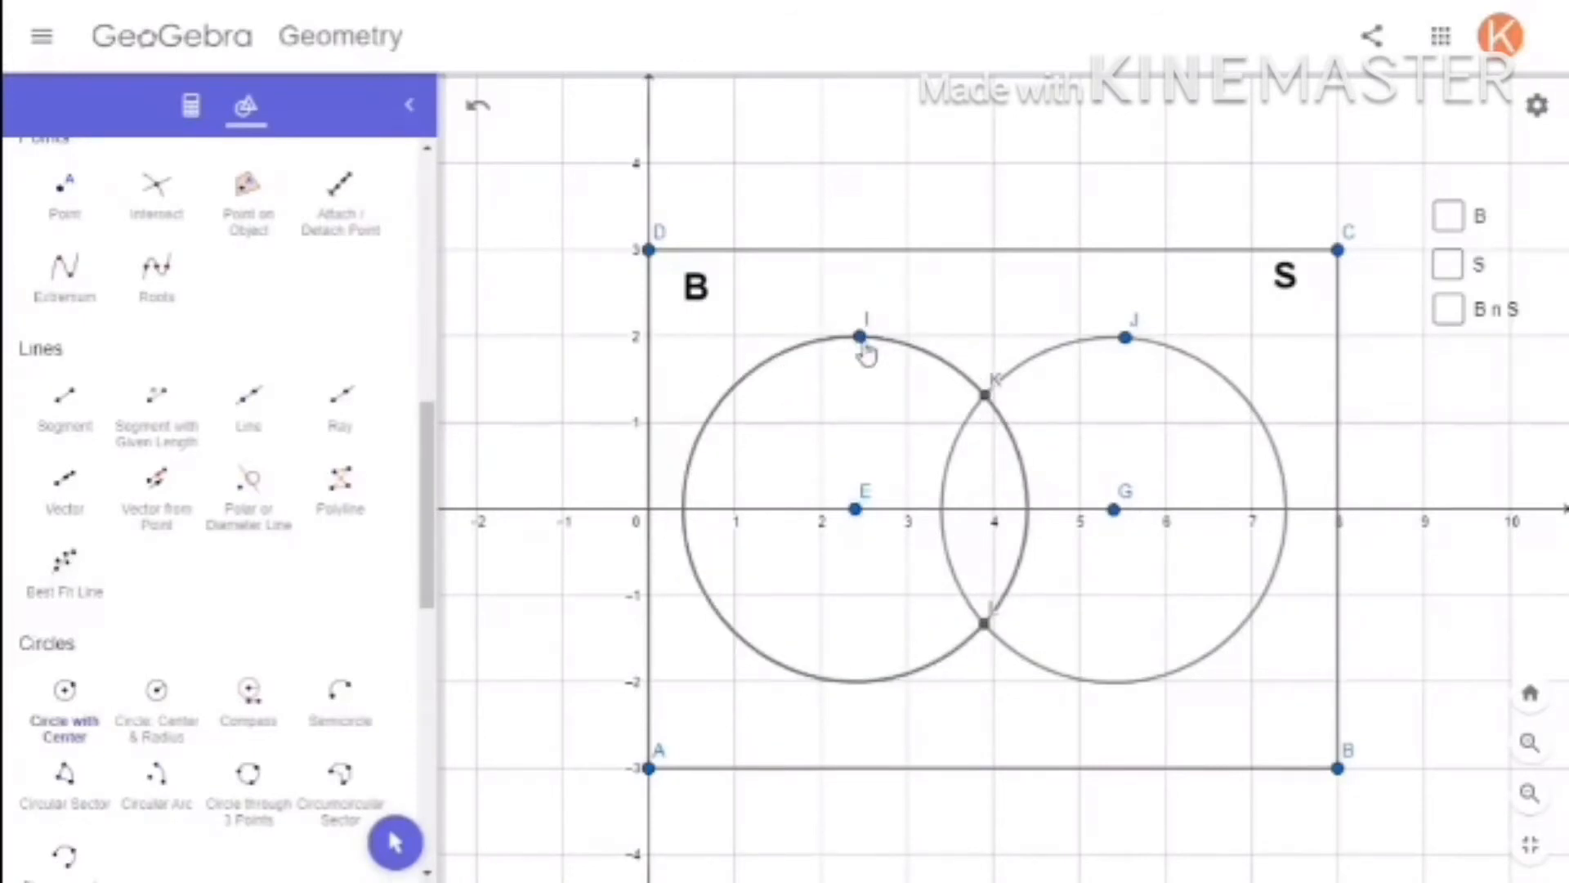
Colour circle r, centred on E, magenta (#FF00FF) and set its fill opacity to 100.
left_click(189, 114)
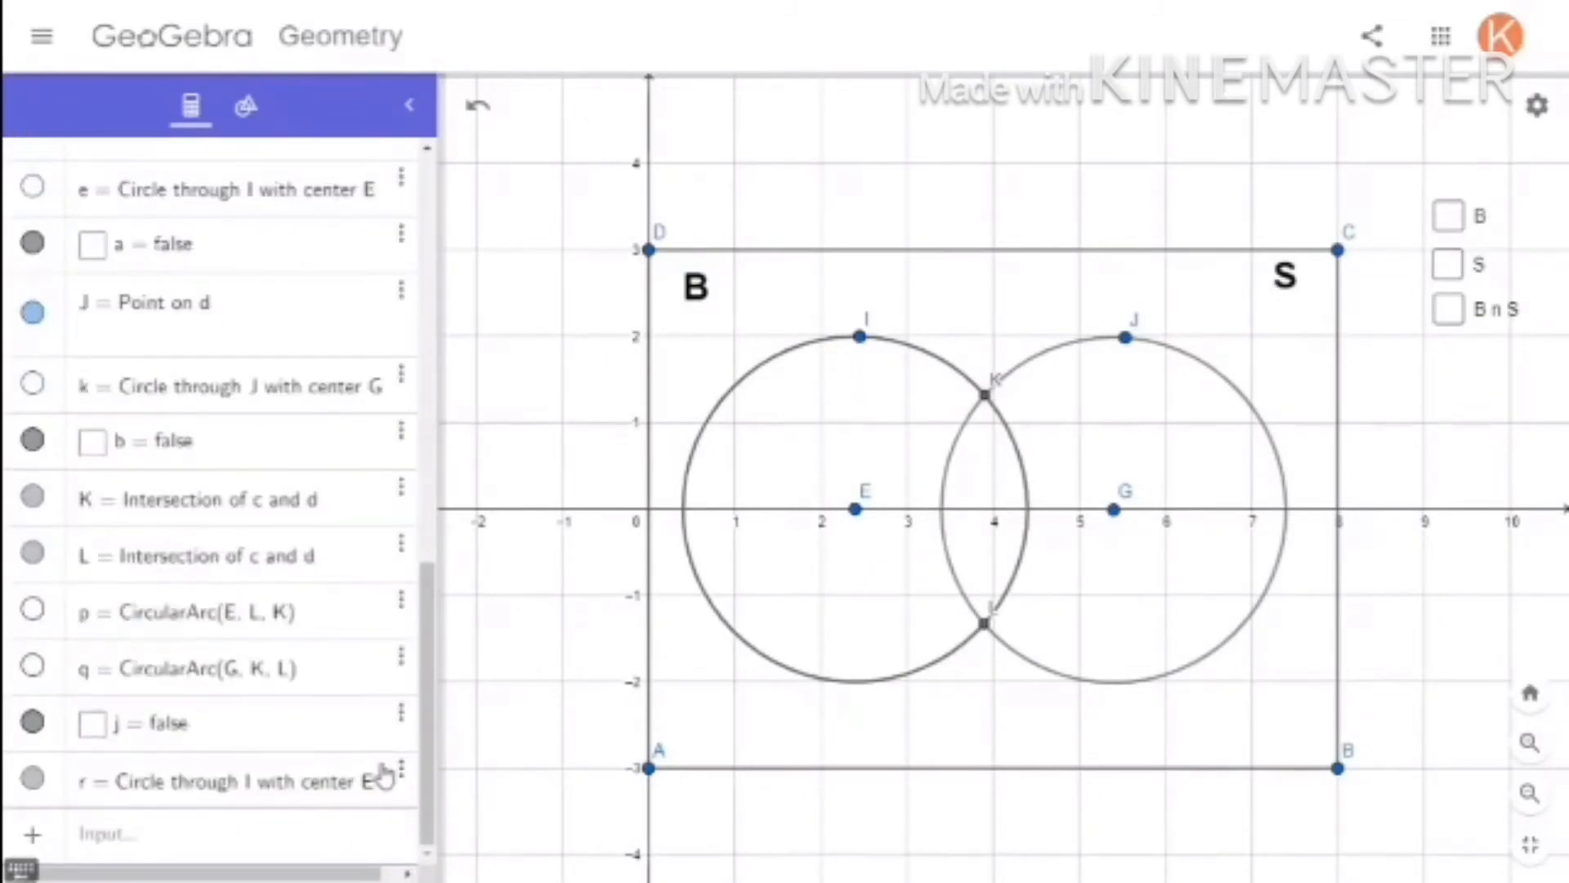
left_click(389, 776)
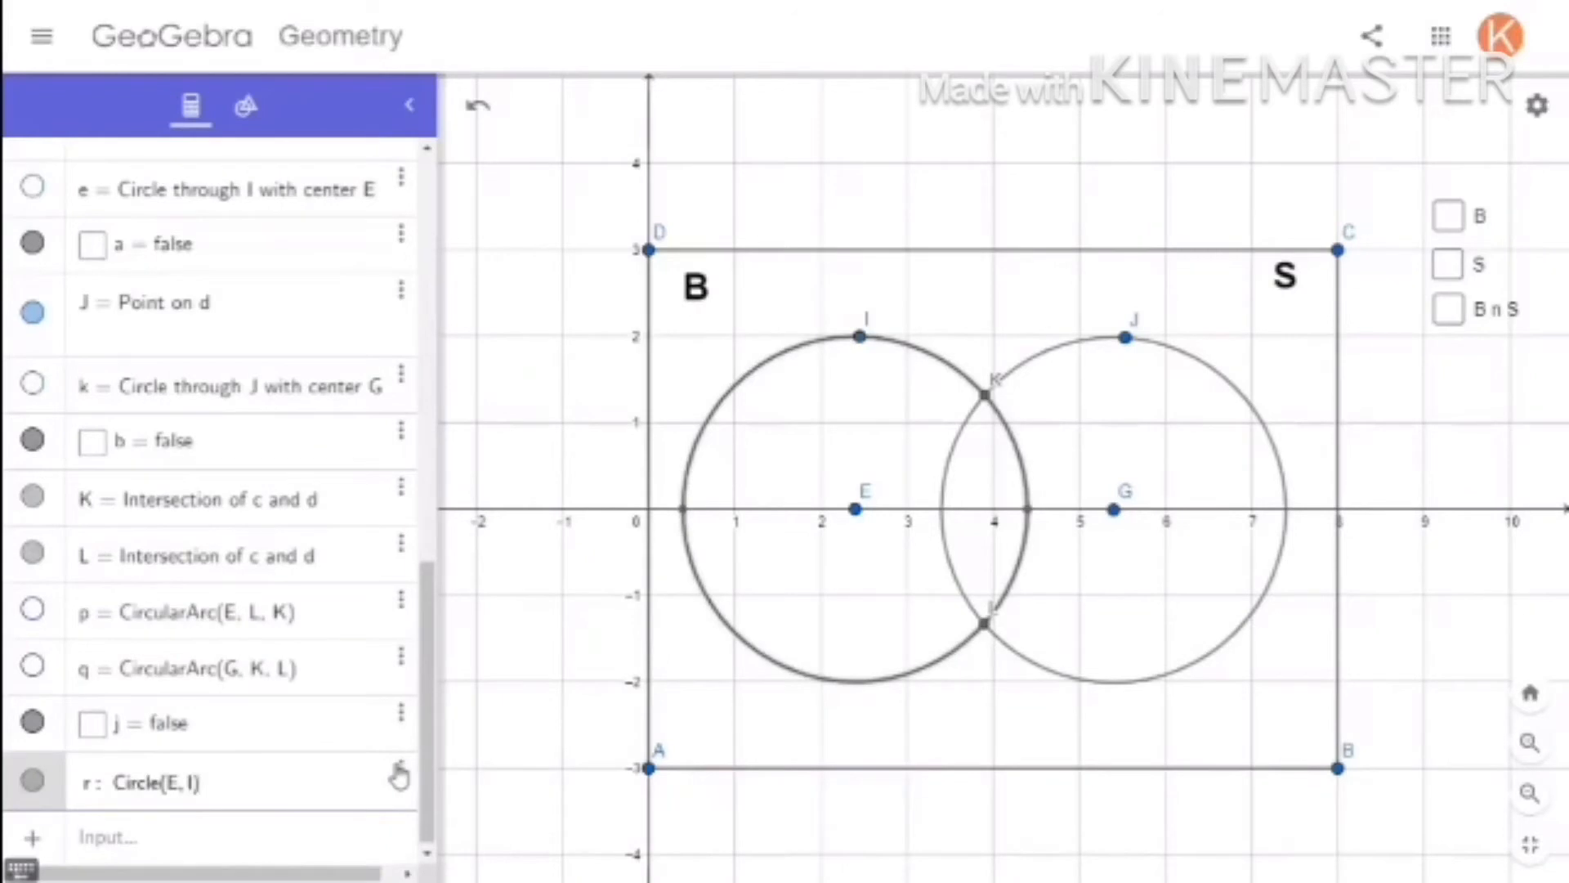
left_click(399, 774)
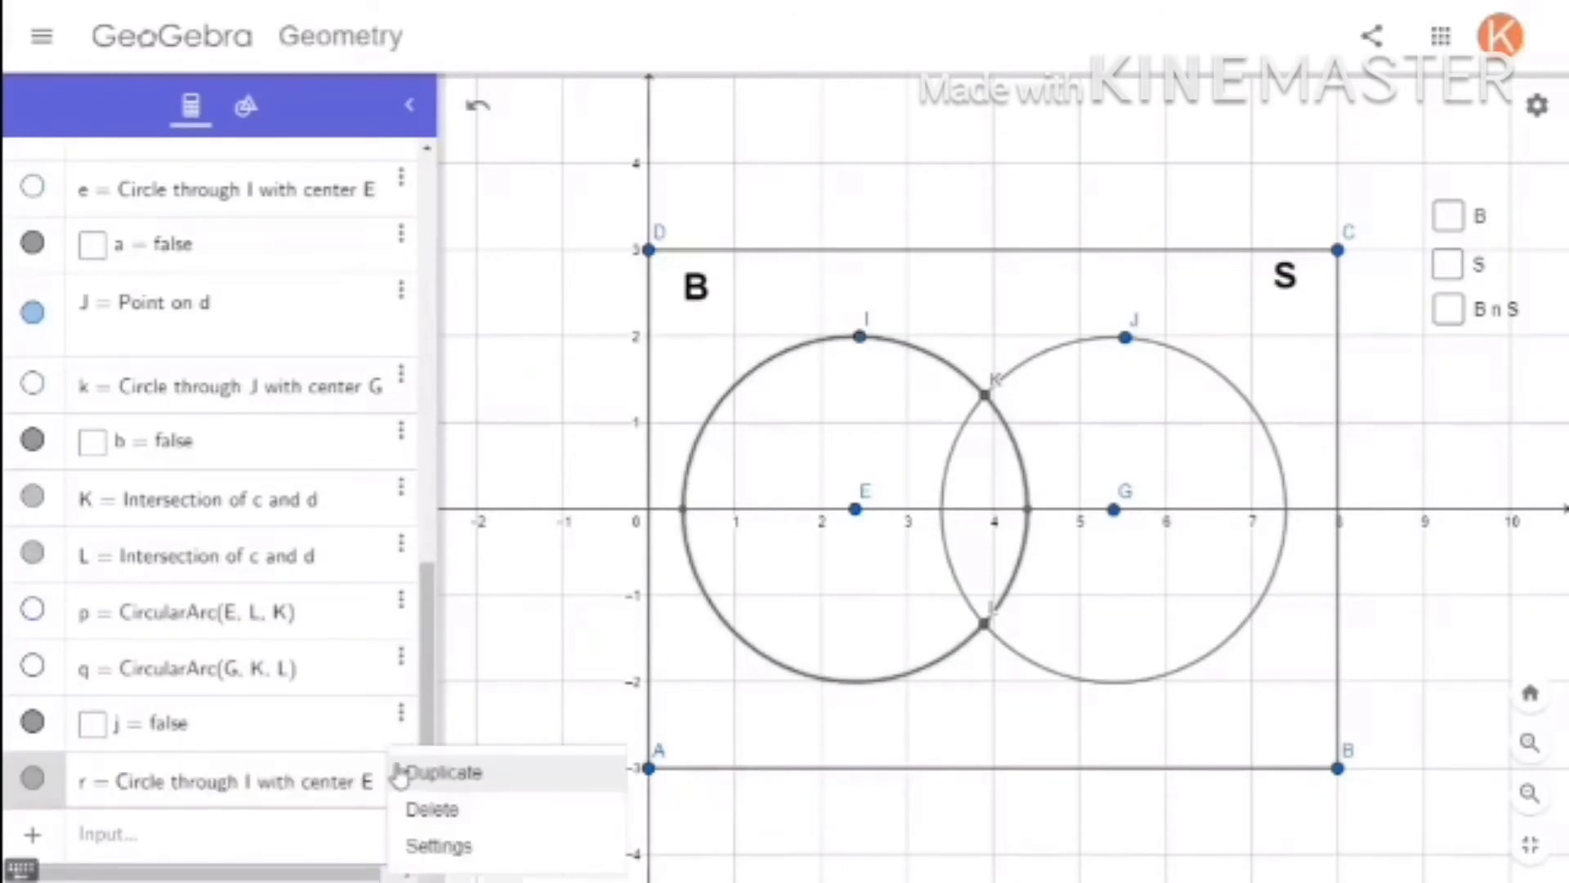
left_click(423, 845)
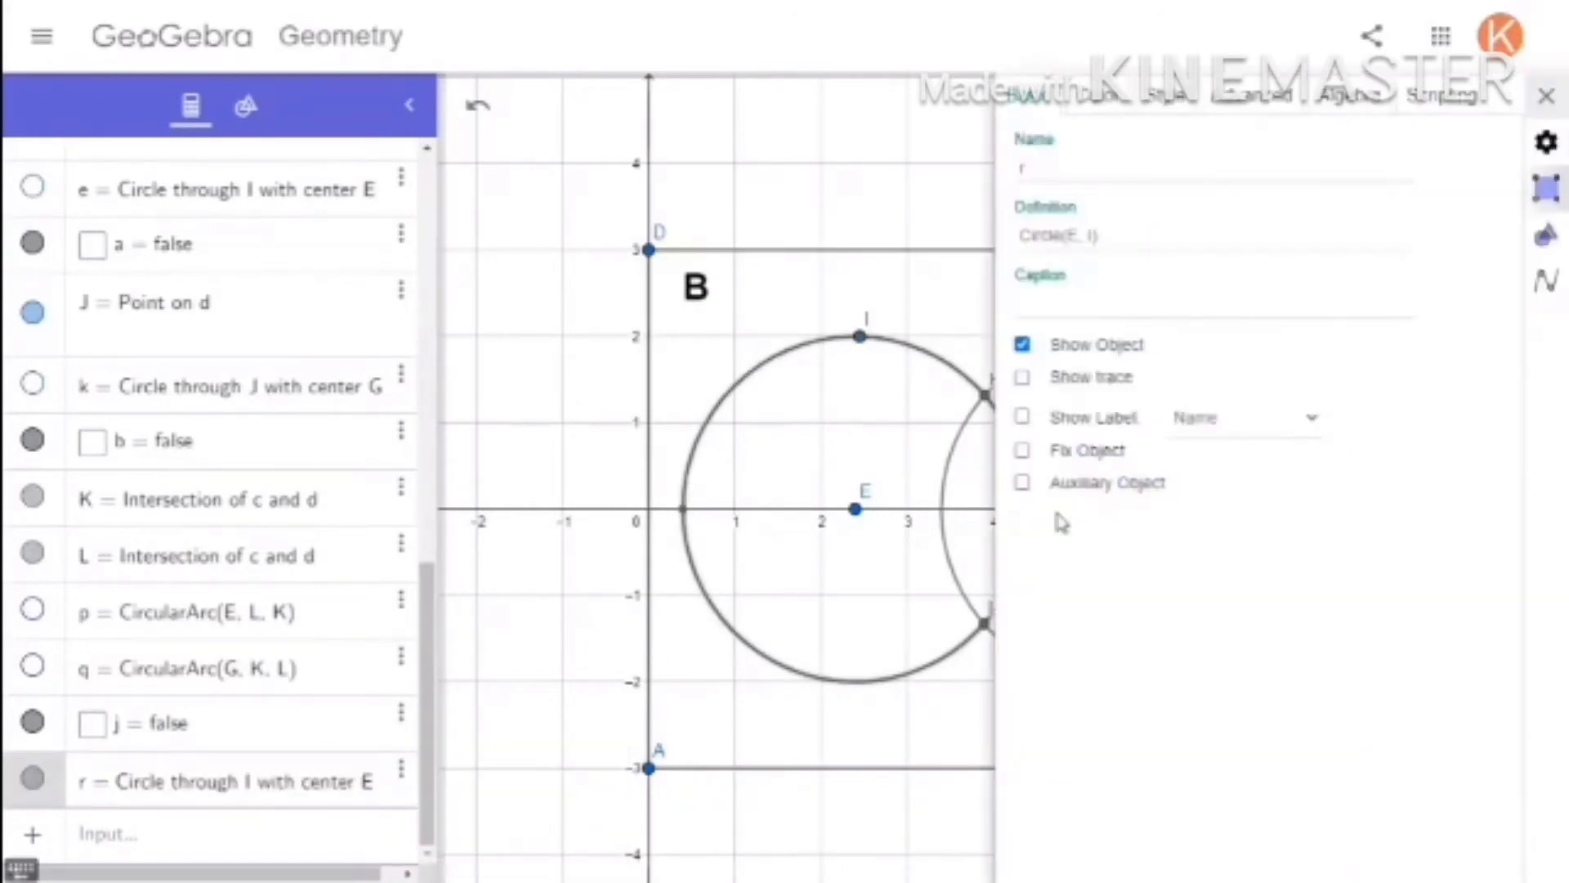
left_click(1113, 98)
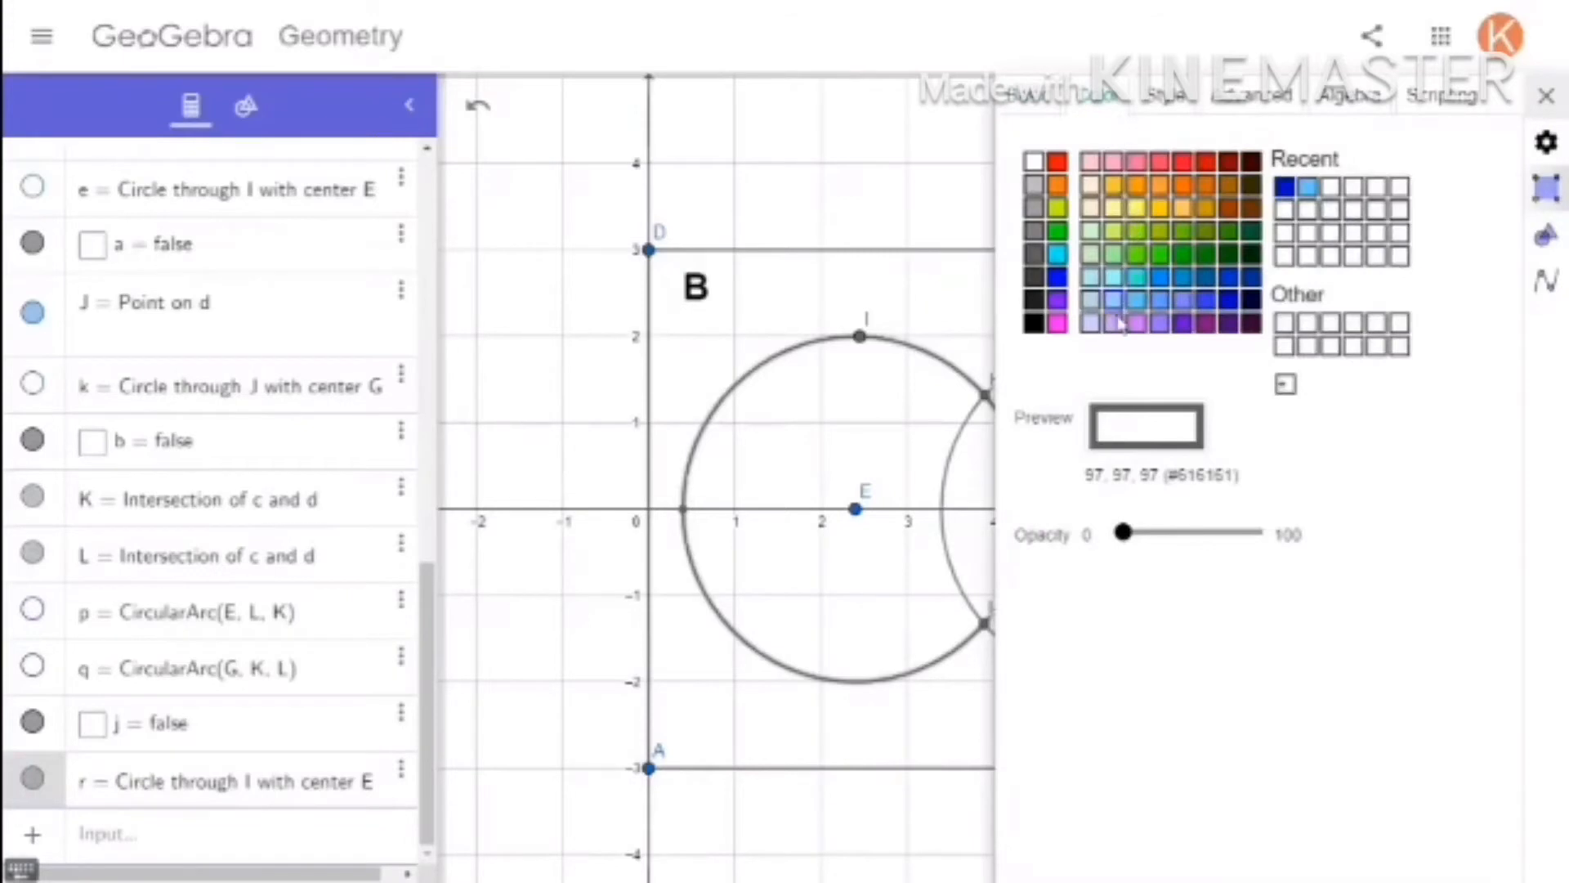
left_click(1057, 323)
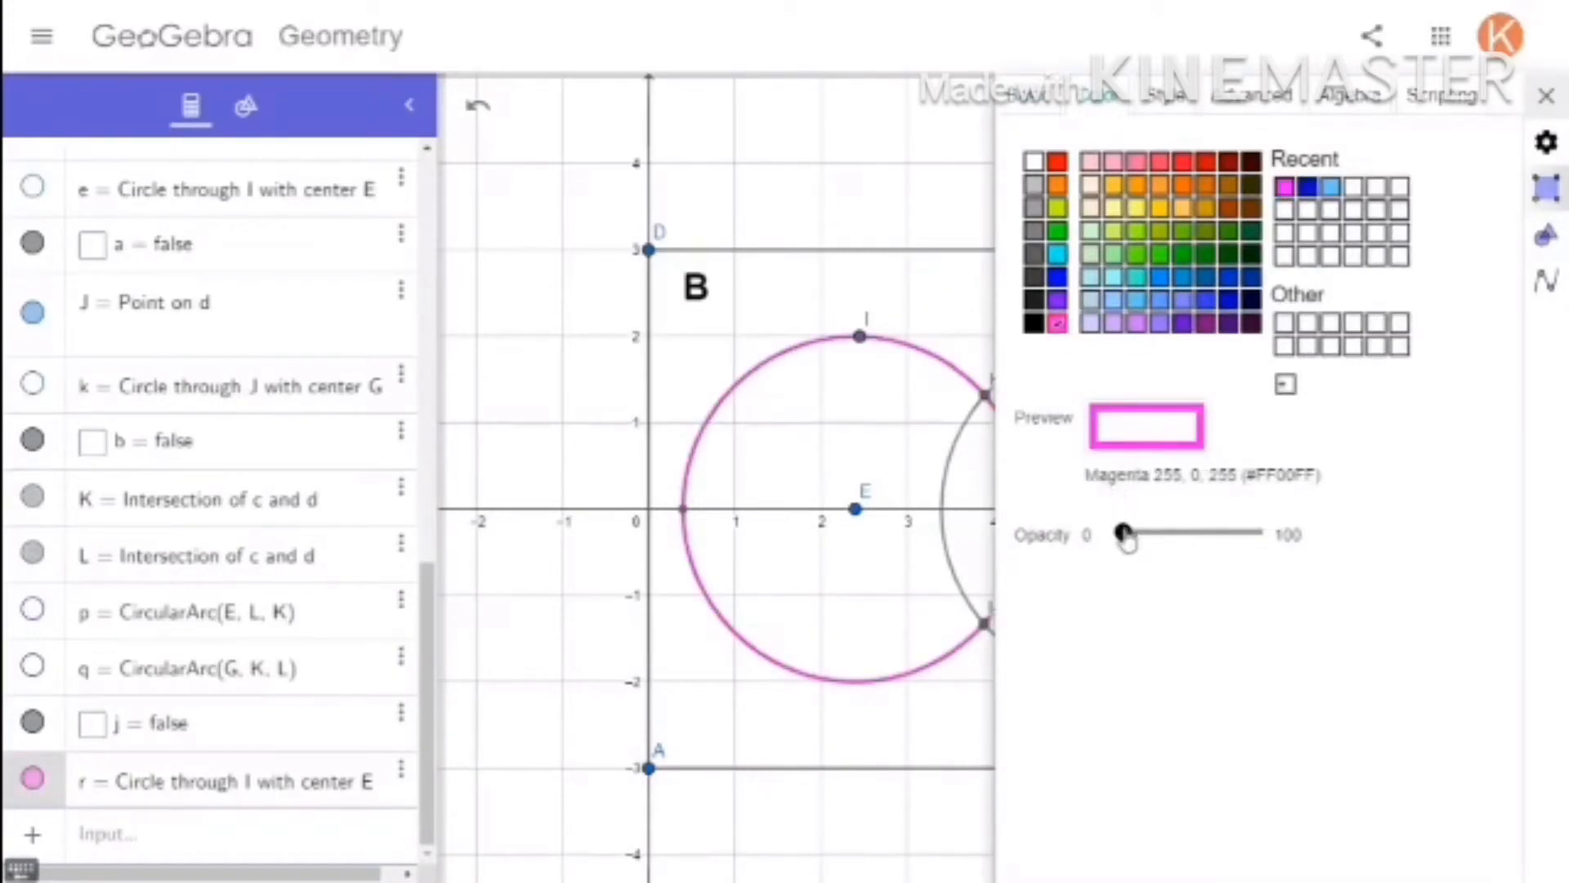
left_click_drag(1229, 539, 1270, 549)
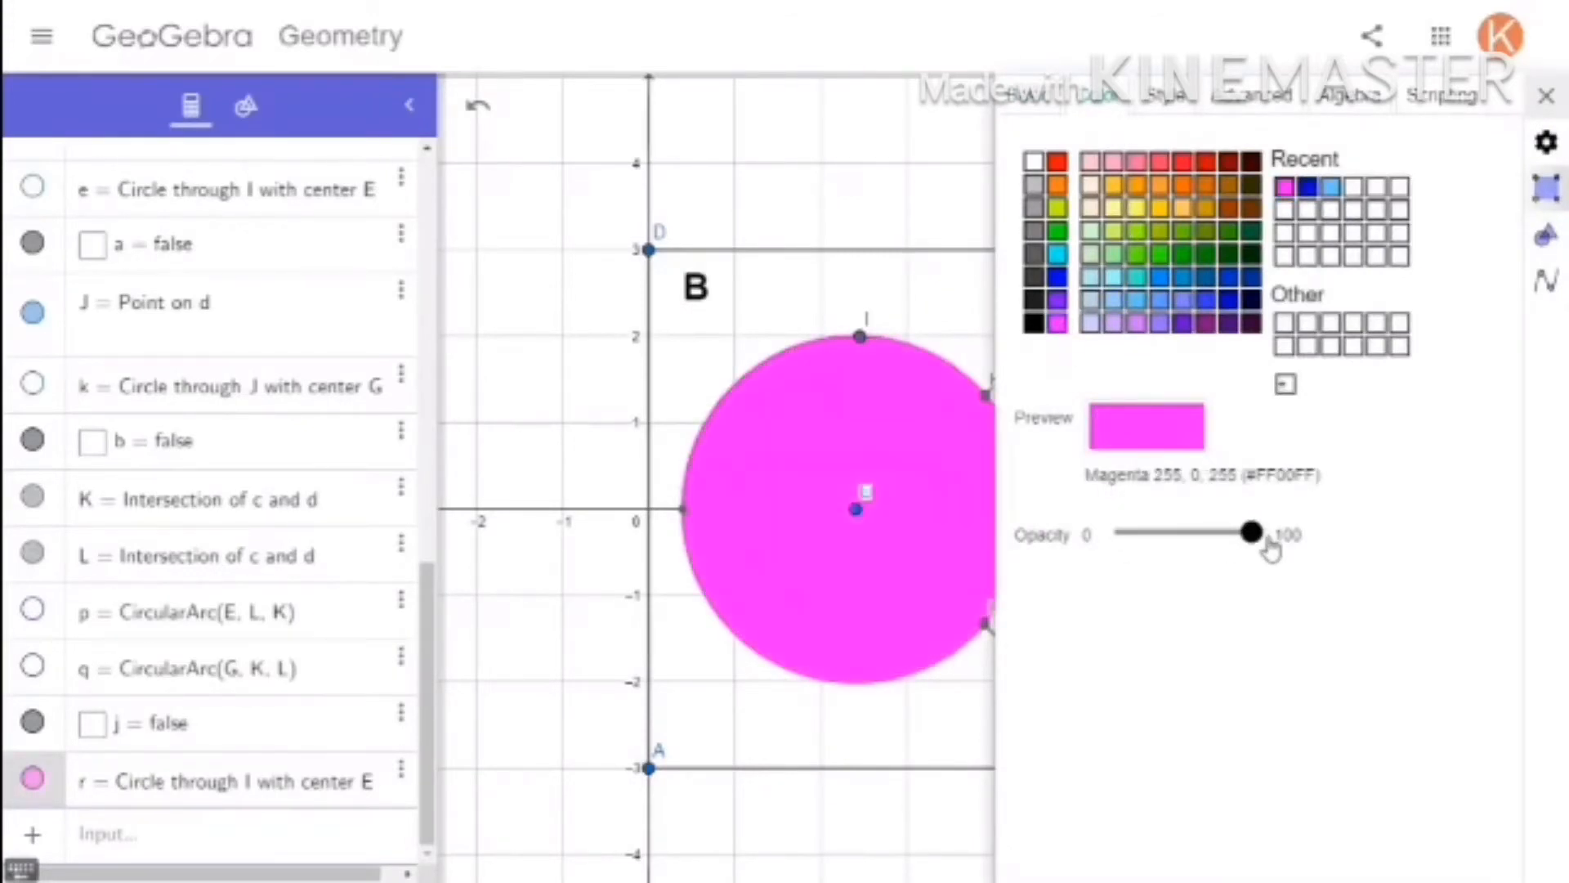
left_click(1546, 96)
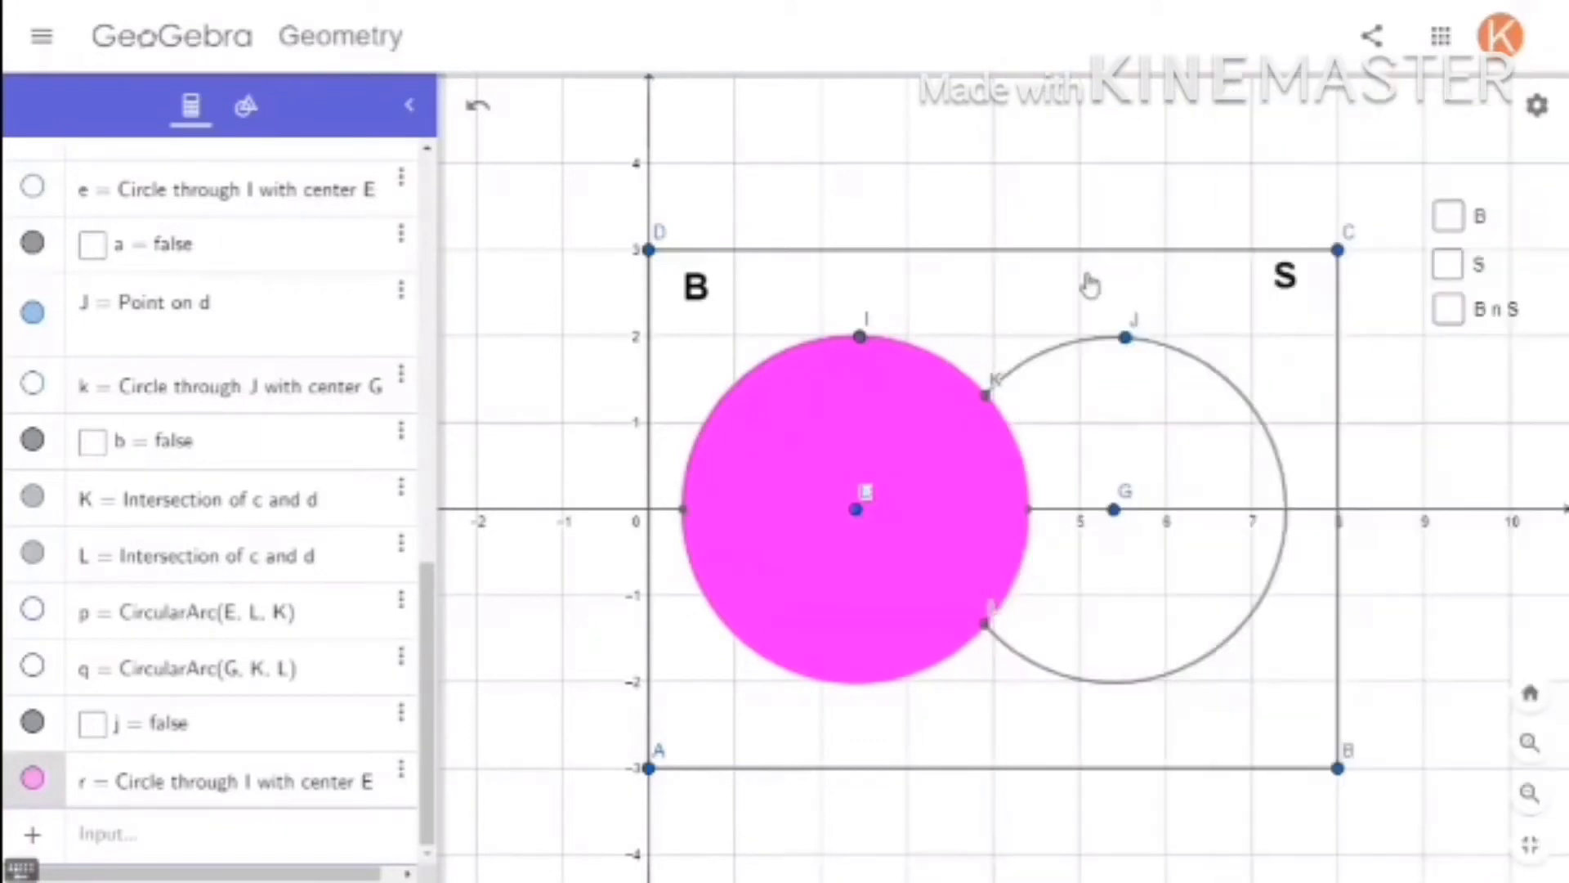
Draw a circle centred on G through point J.
left_click(246, 108)
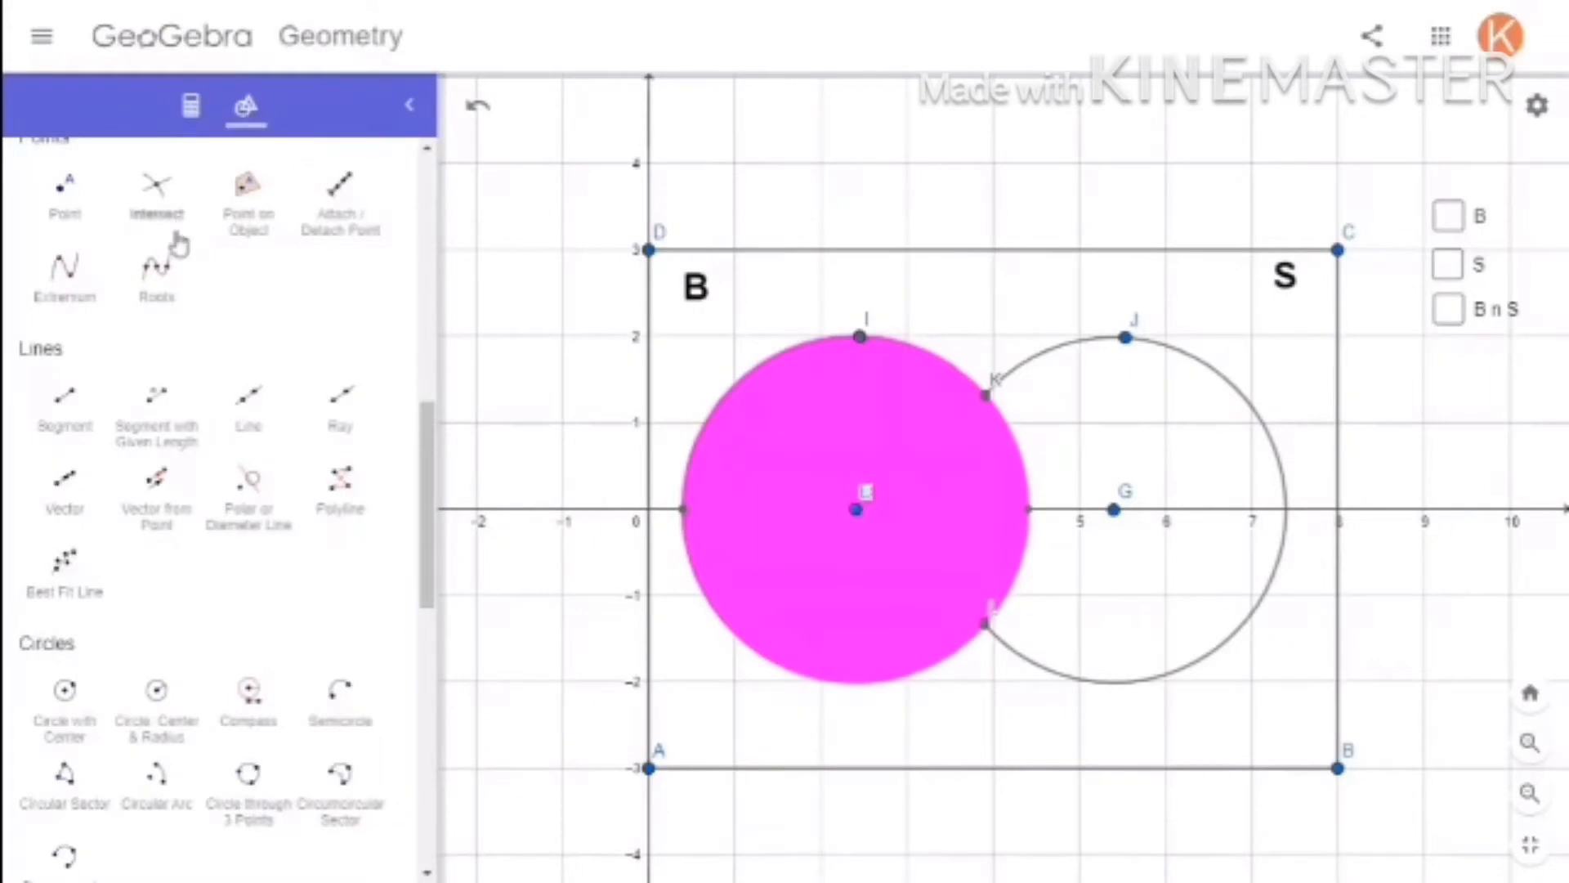
left_click(64, 710)
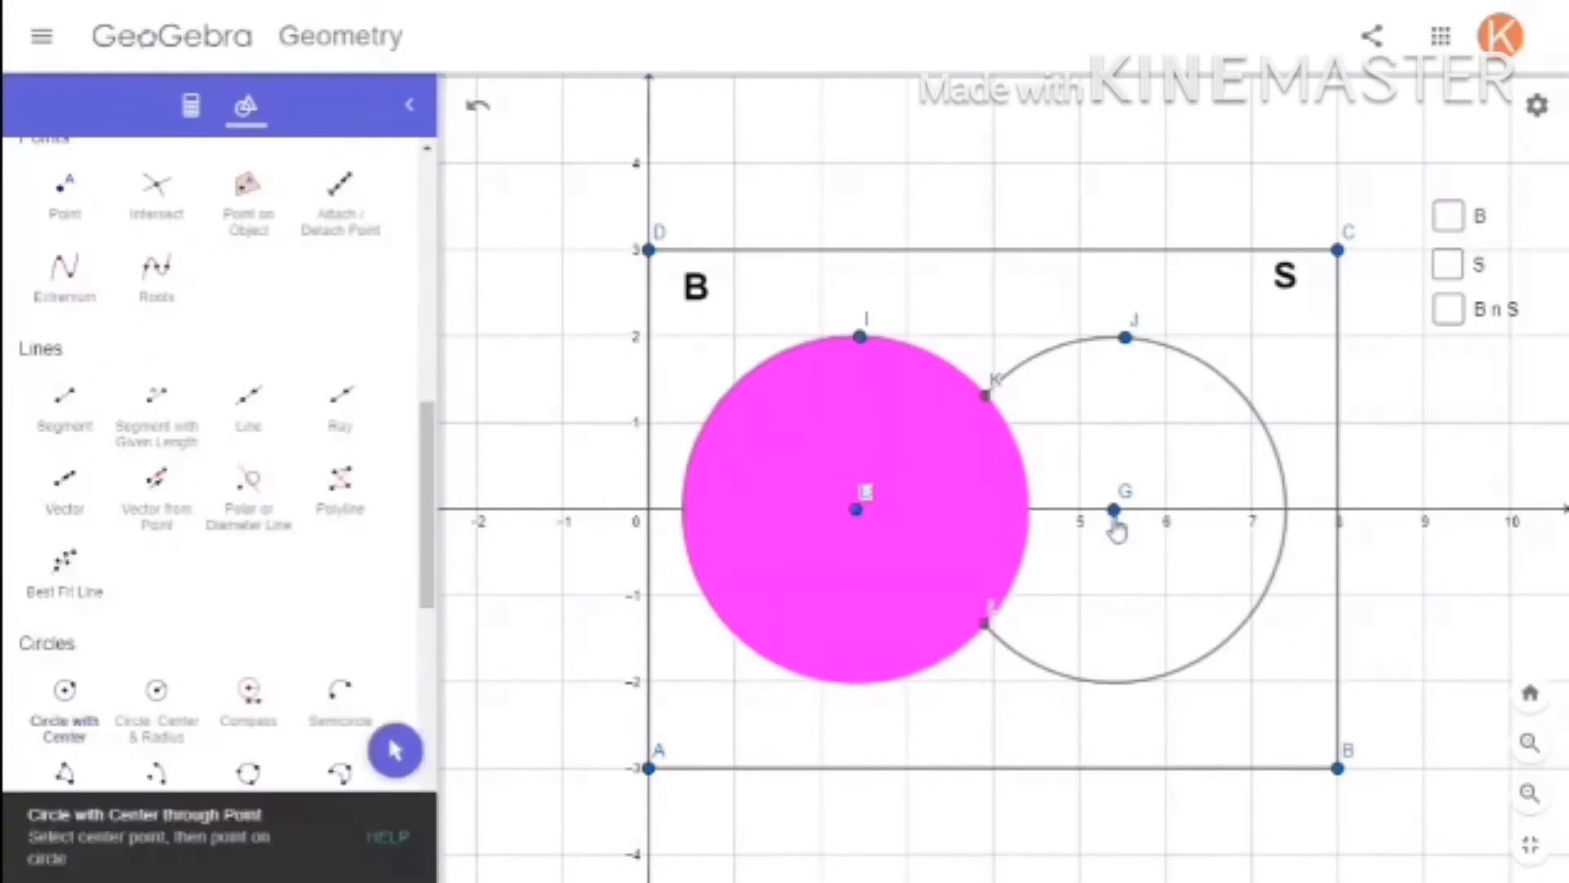
left_click(1113, 509)
left_click(1127, 337)
Colour circle s, centred on G, the same magenta (#FF00FF) and set its fill opacity to 100.
left_click(191, 107)
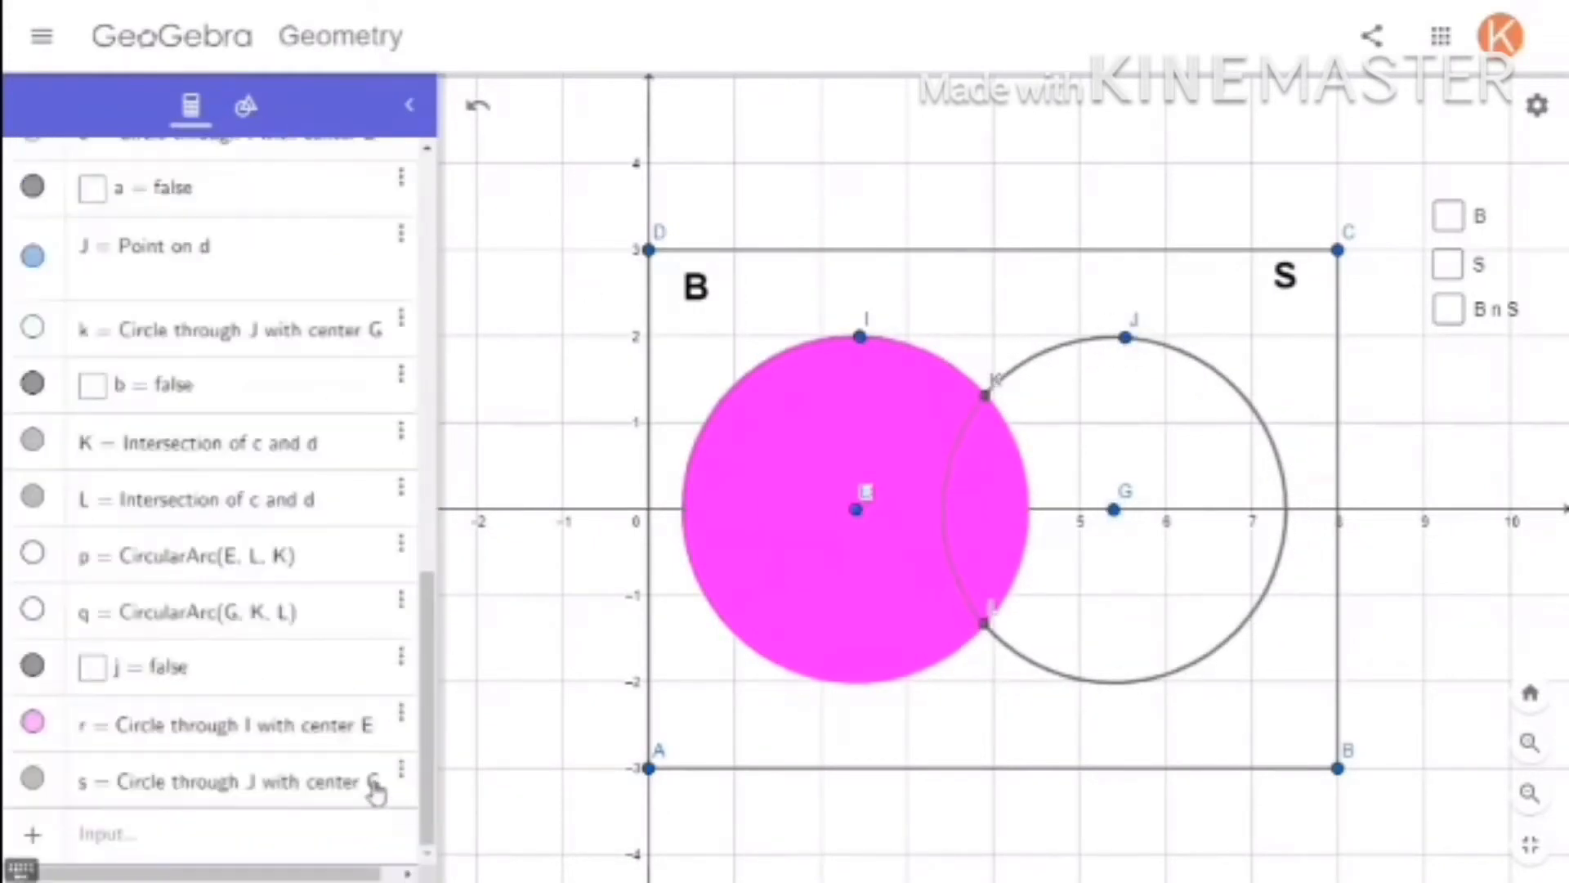
left_click(376, 788)
left_click(402, 770)
left_click(487, 853)
left_click(1105, 97)
left_click(1286, 187)
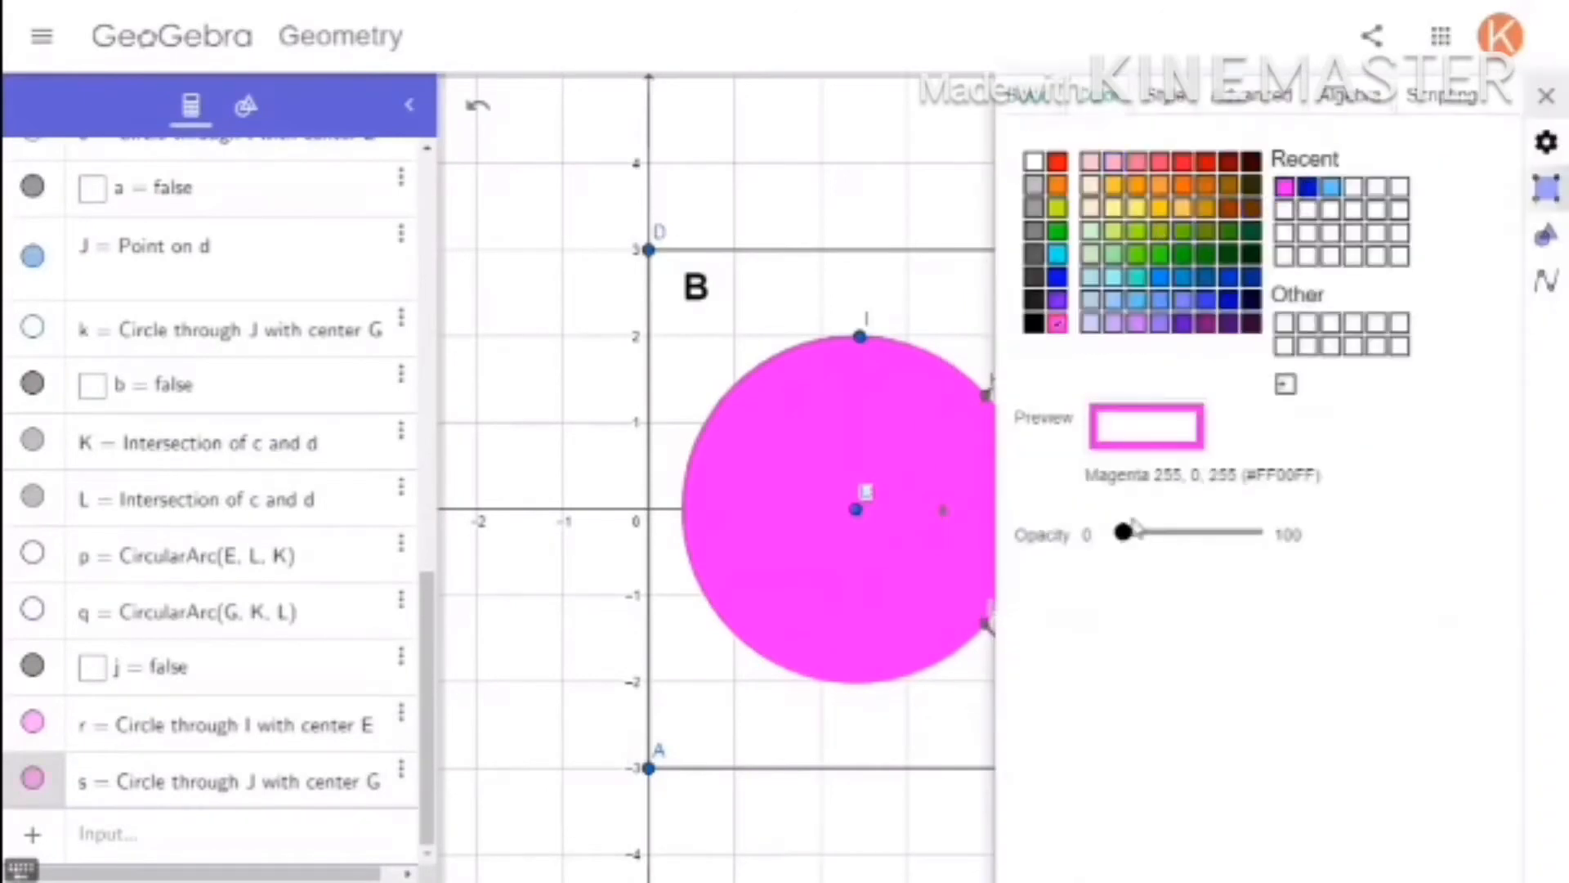
left_click_drag(1124, 532, 1263, 532)
left_click(1546, 96)
Add a check box captioned "B U S" below the B n S check box that shows or hides circles r and s.
left_click(244, 108)
scroll(245, 693, "down", 10)
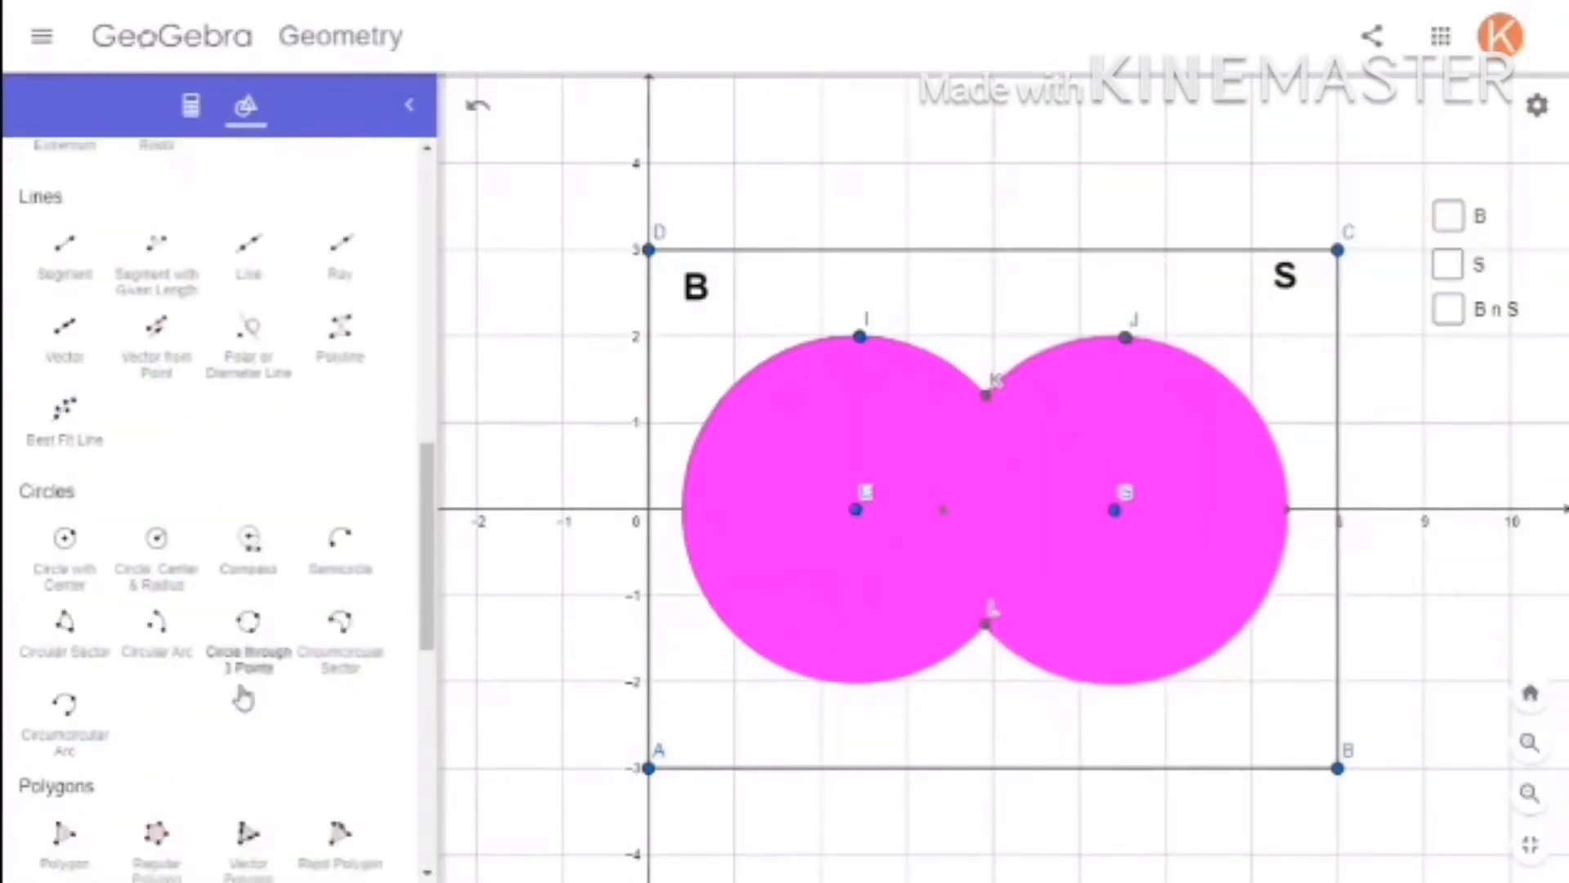
left_click(74, 743)
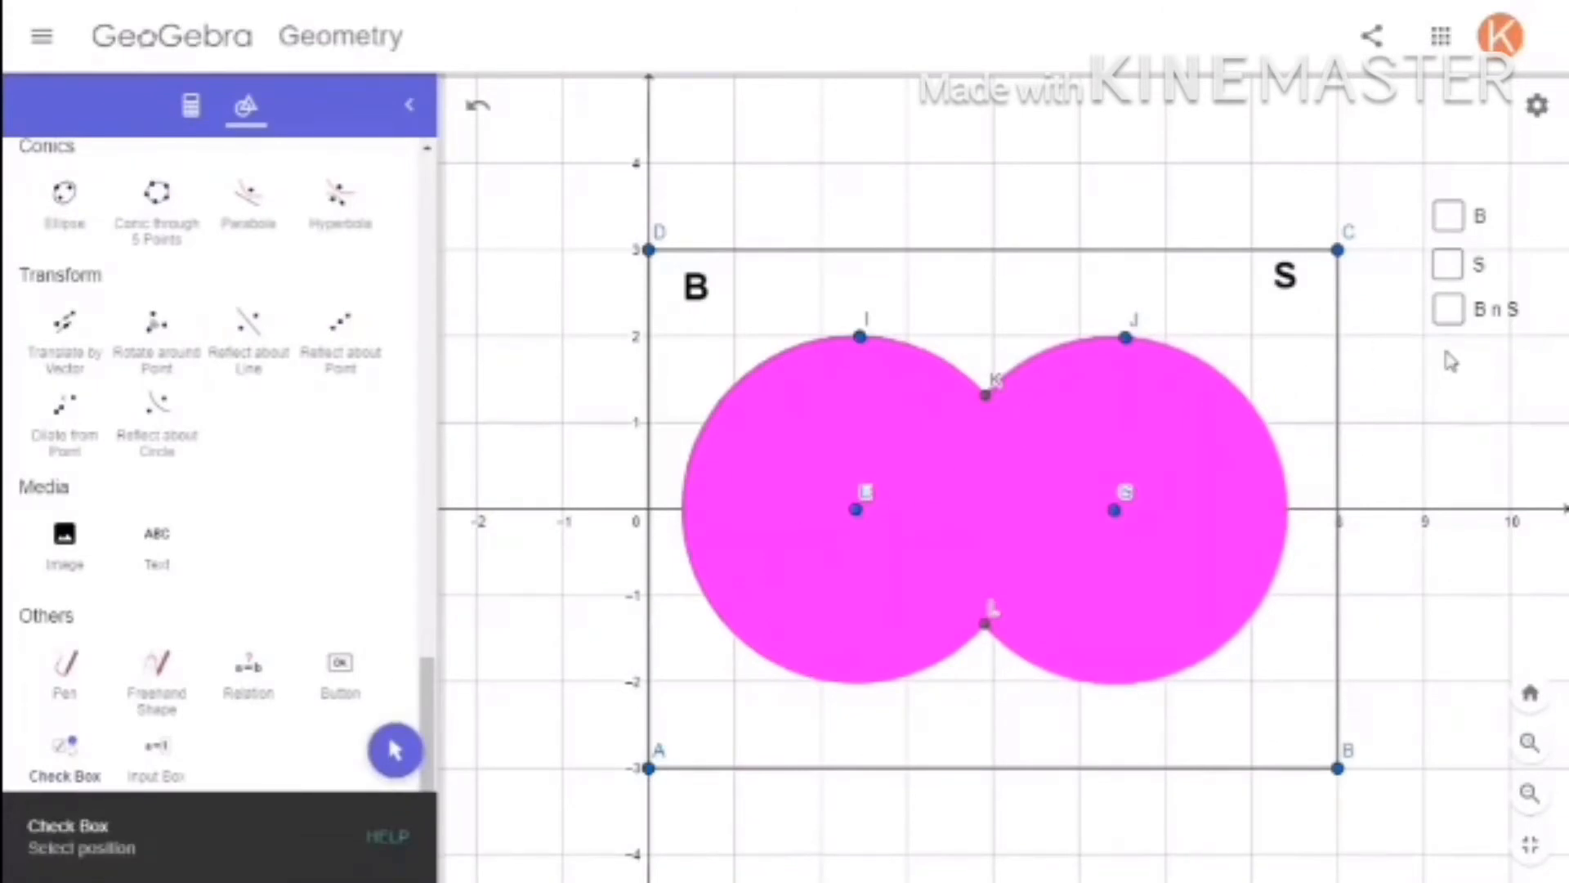
left_click_drag(1446, 354, 1506, 386)
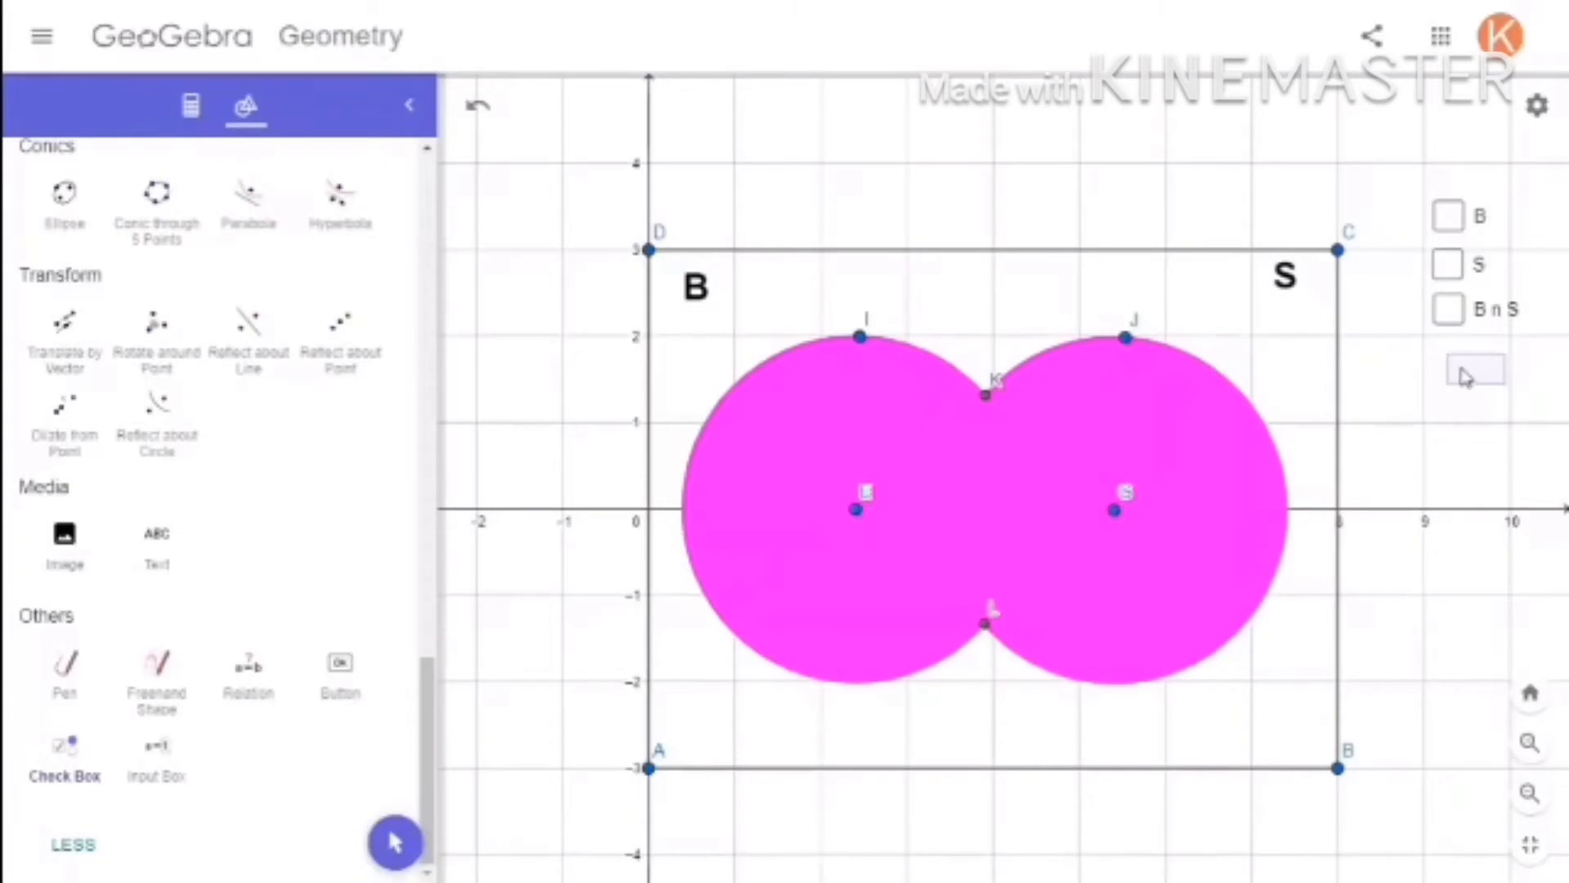
left_click(1465, 376)
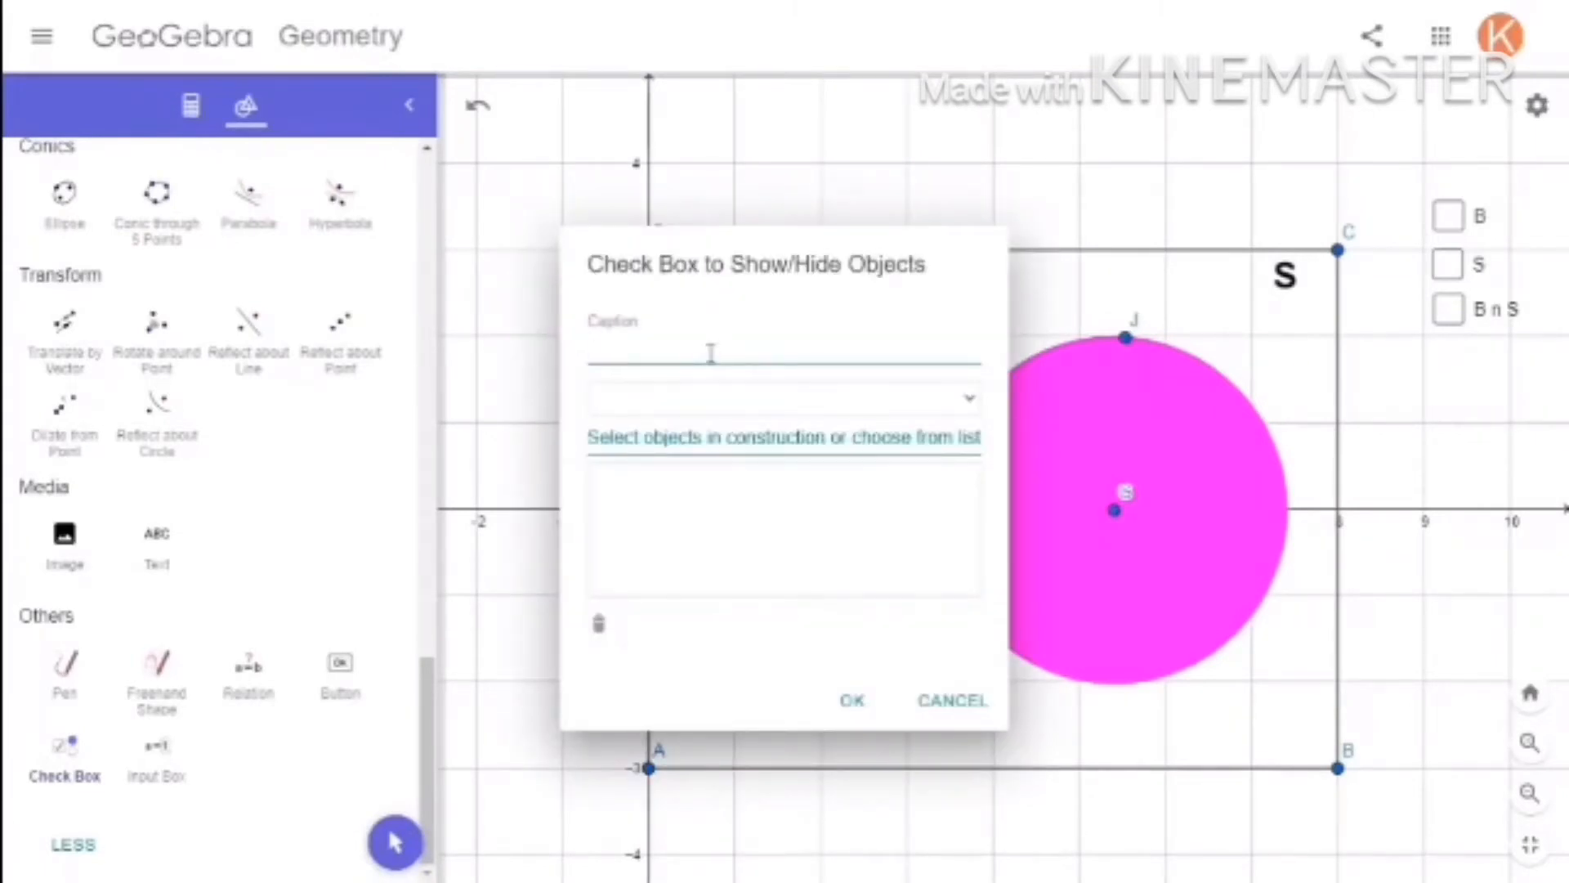
type("B U S")
left_click(192, 121)
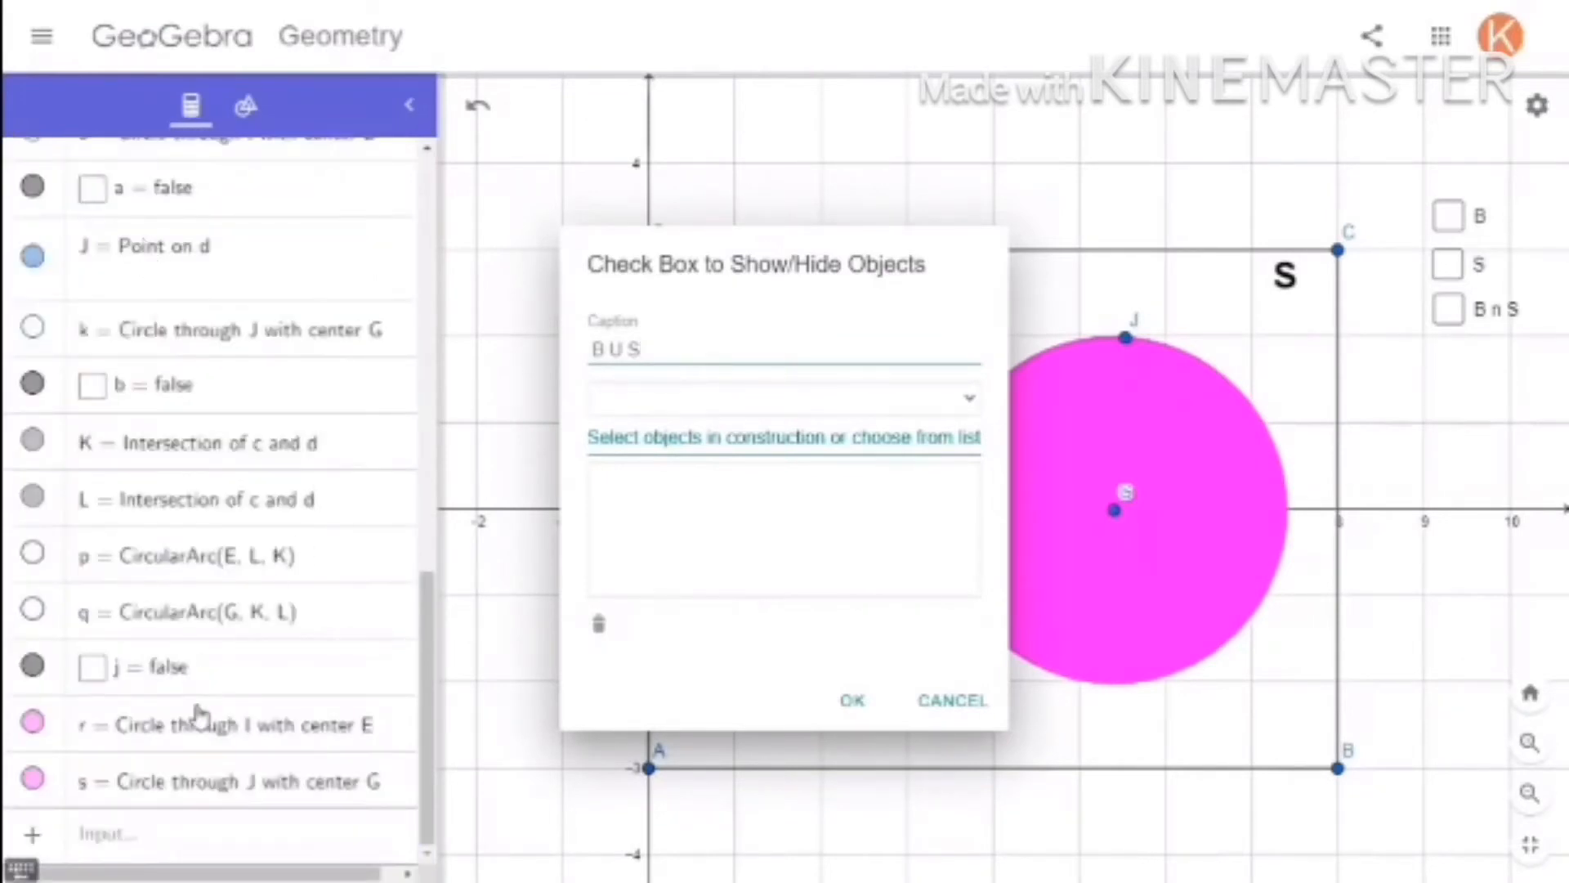
left_click(198, 727)
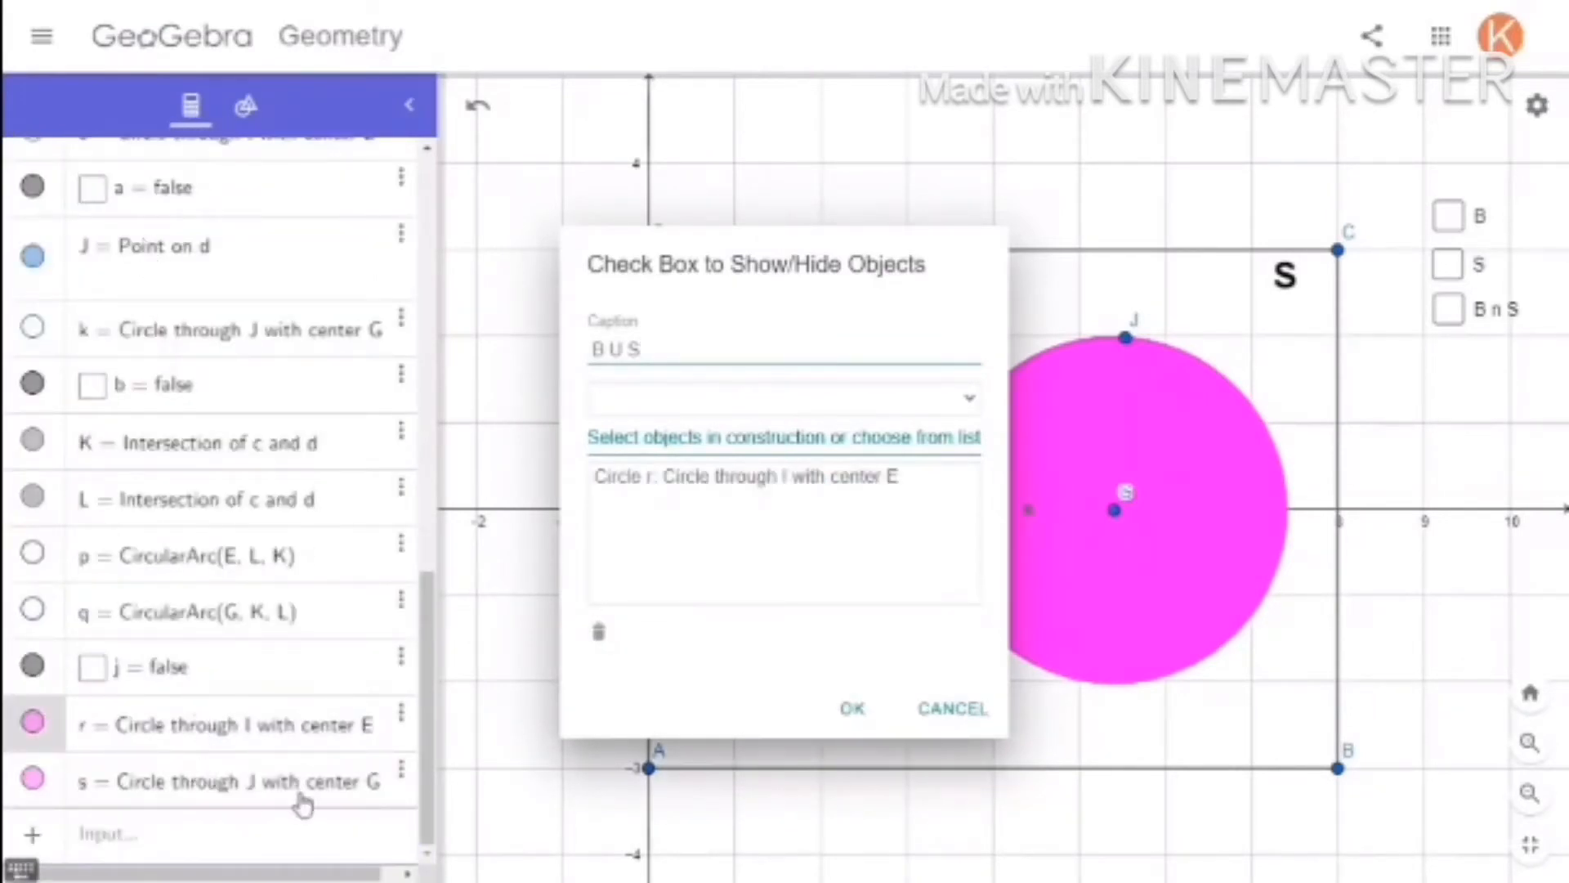
left_click(384, 786)
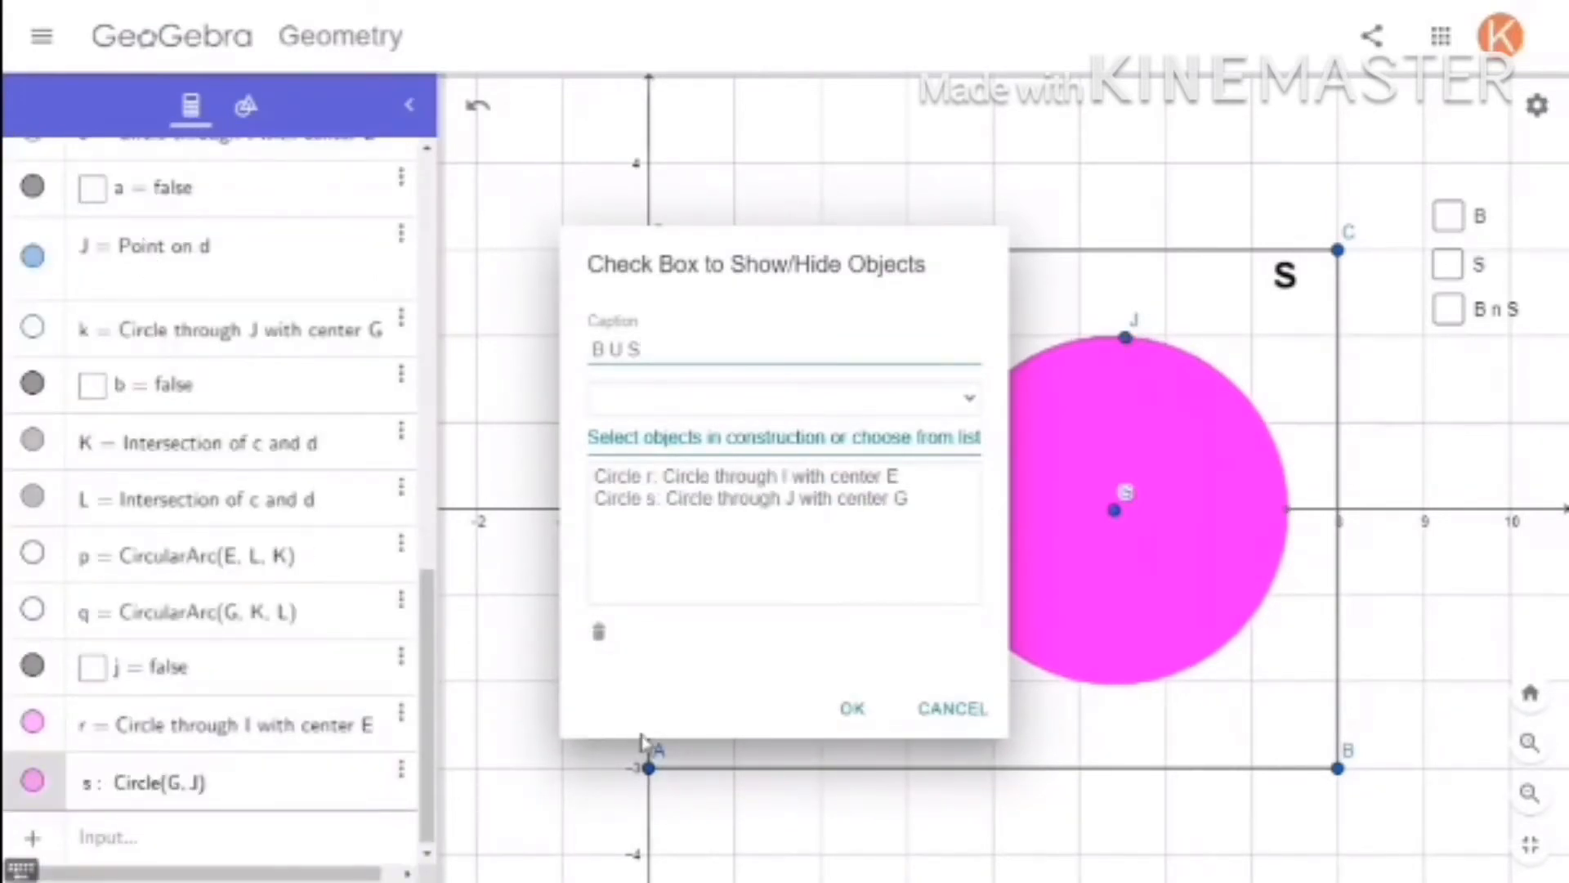
left_click(853, 710)
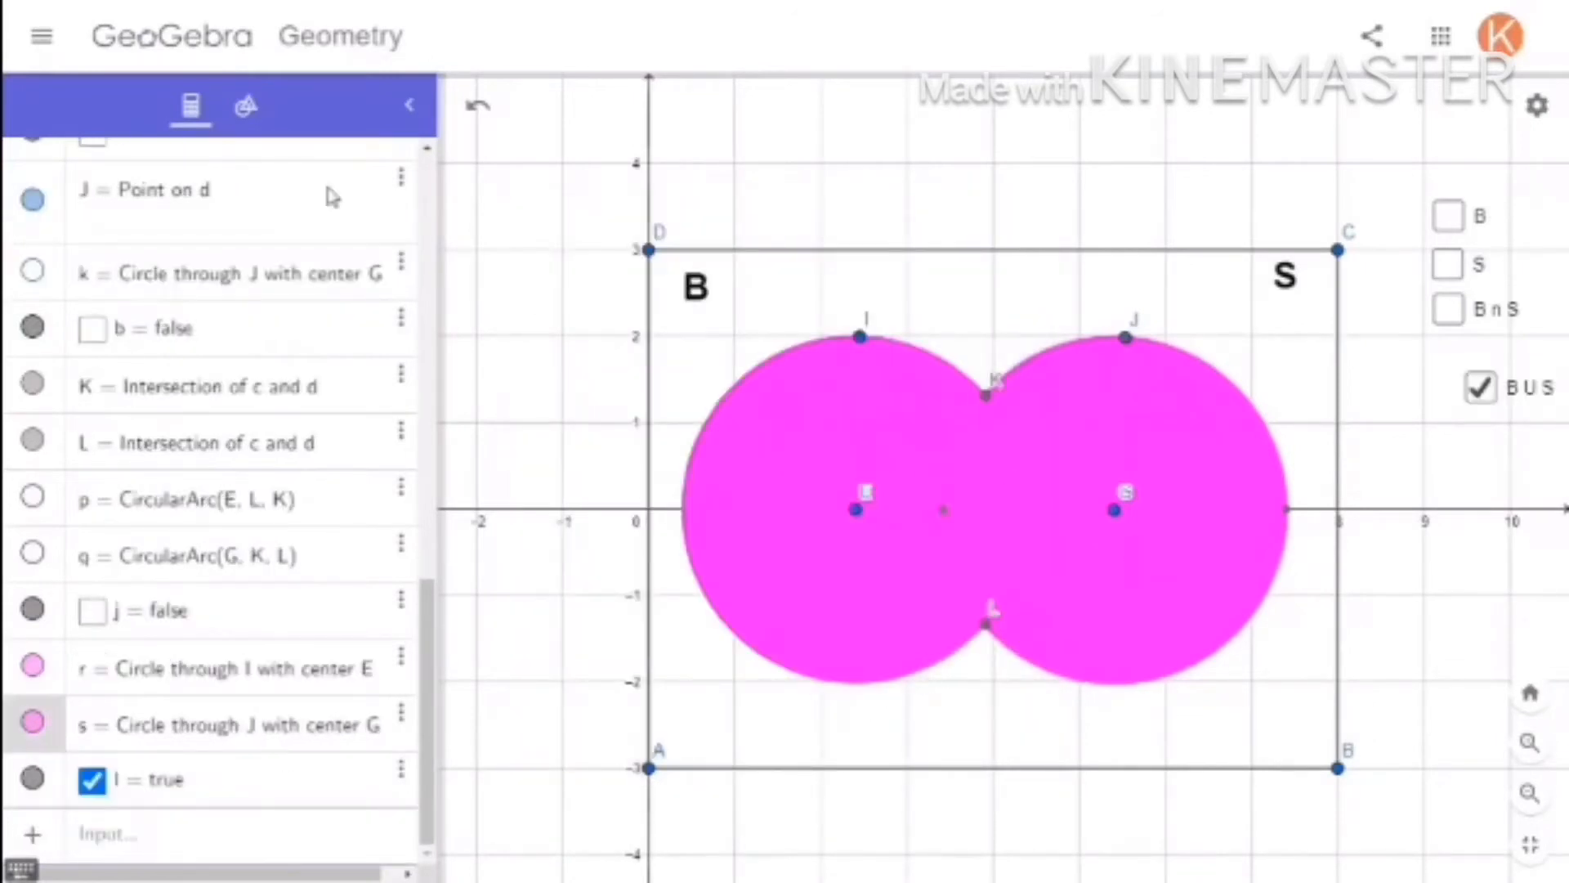
Align the B U S check box beneath the B n S check box and test it, leaving the union hidden.
left_click(395, 846)
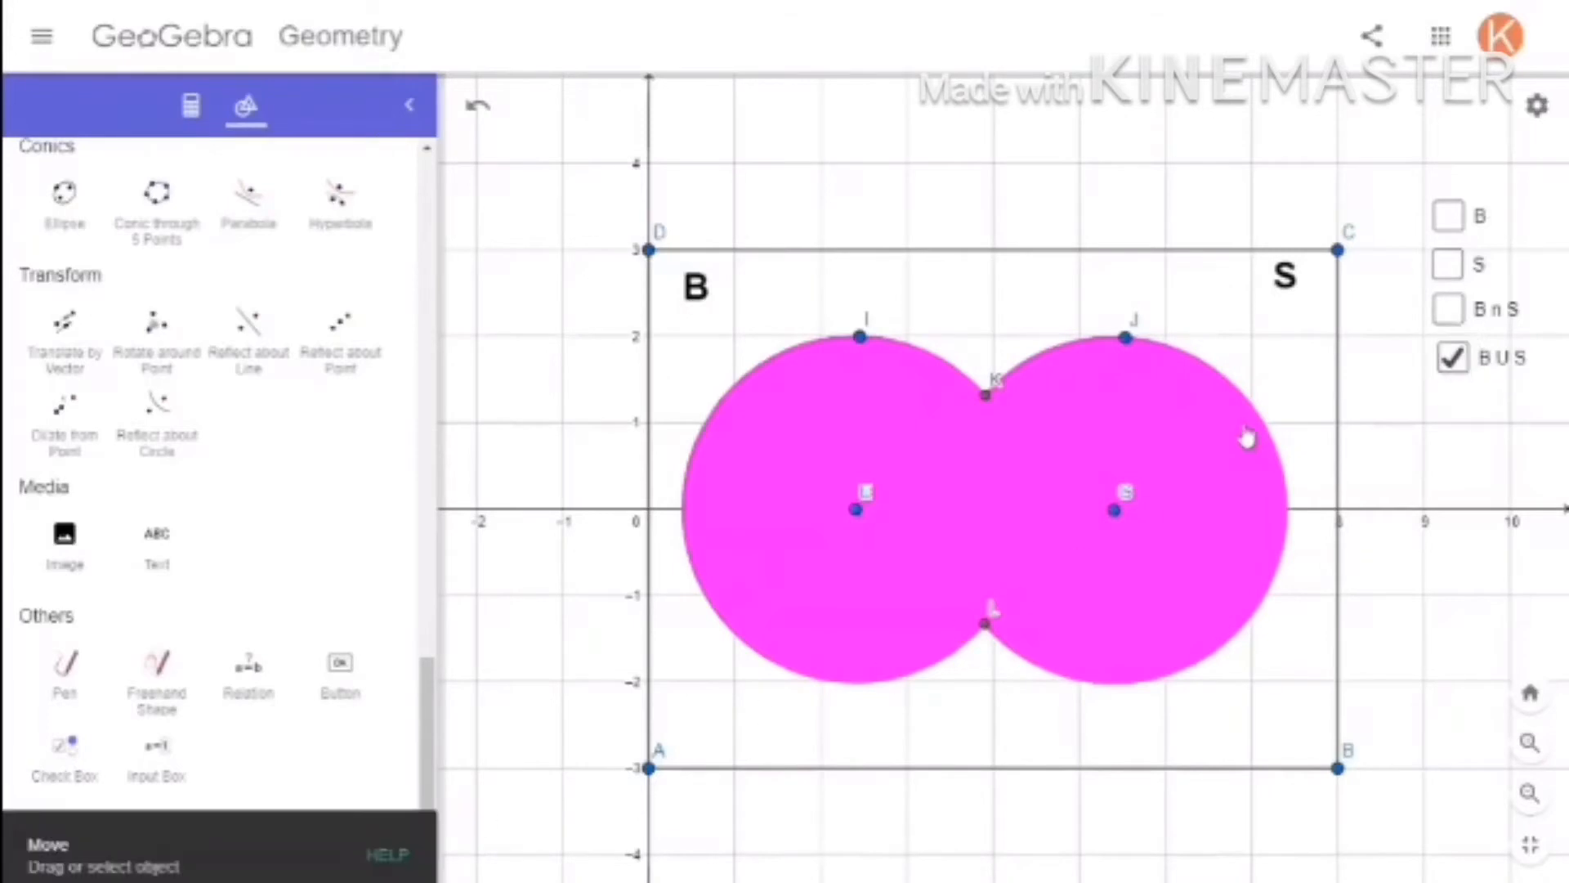
left_click(1454, 362)
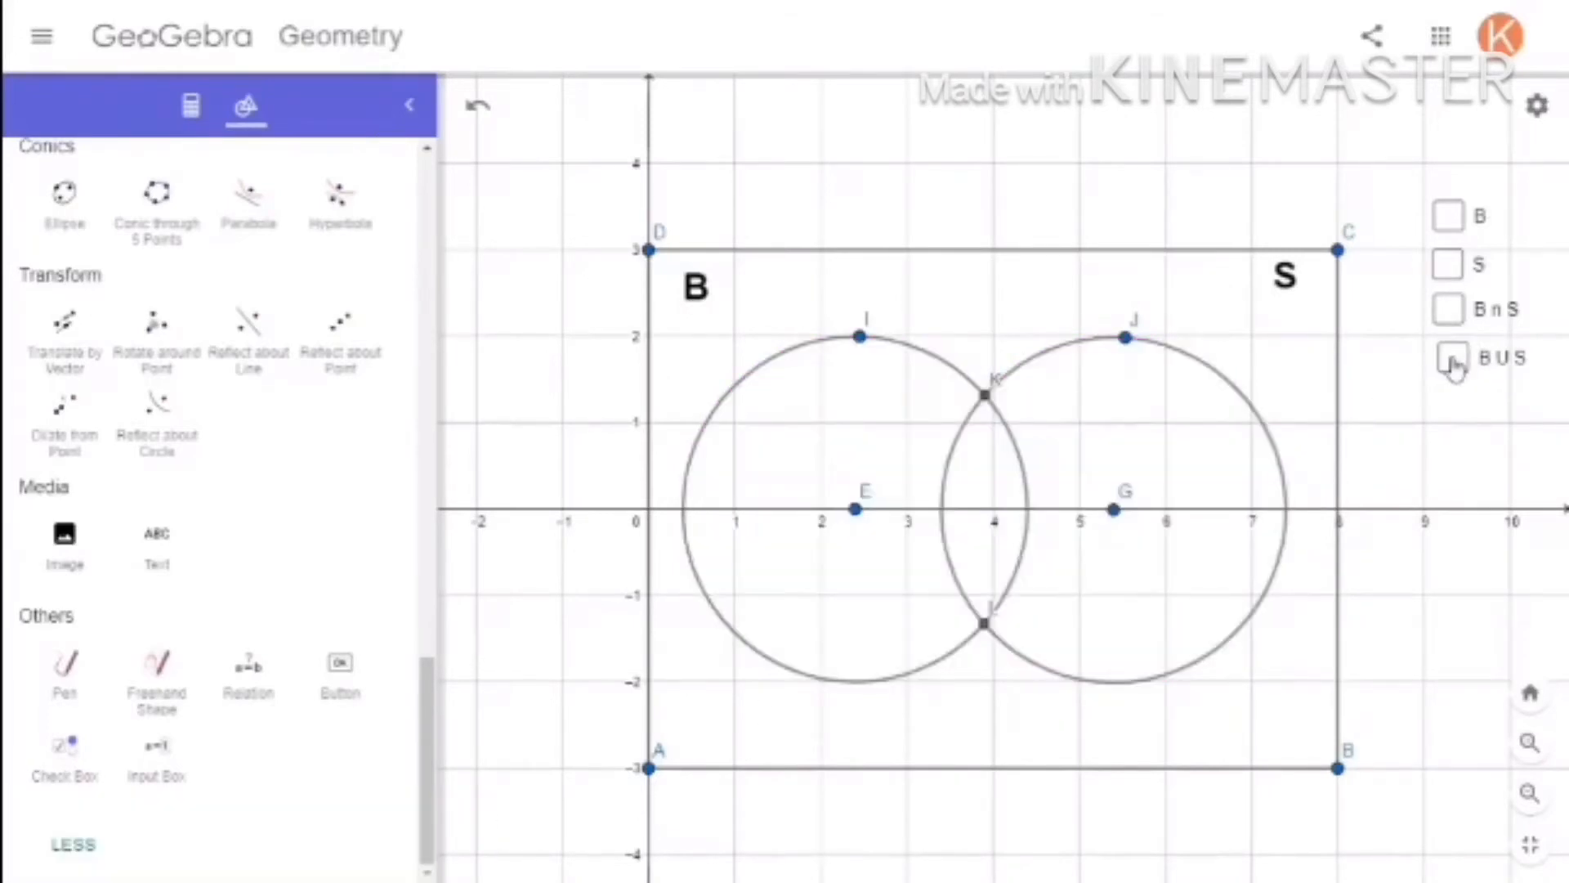
left_click(1454, 361)
left_click(1452, 362)
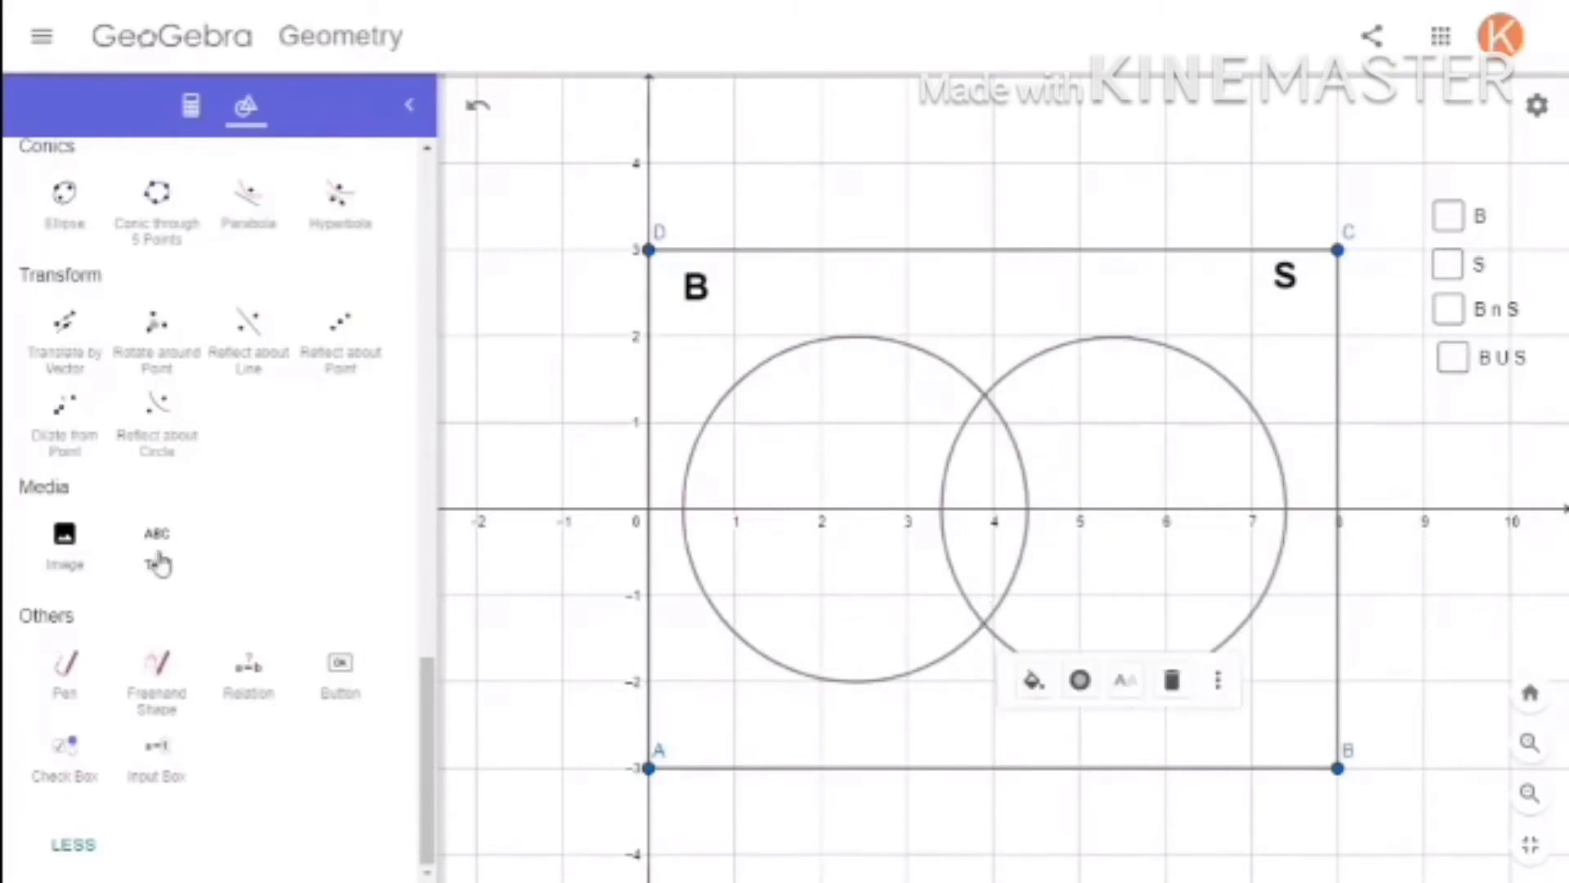
Add the text 15 inside the left circle and the text 20 inside the right circle.
left_click(156, 556)
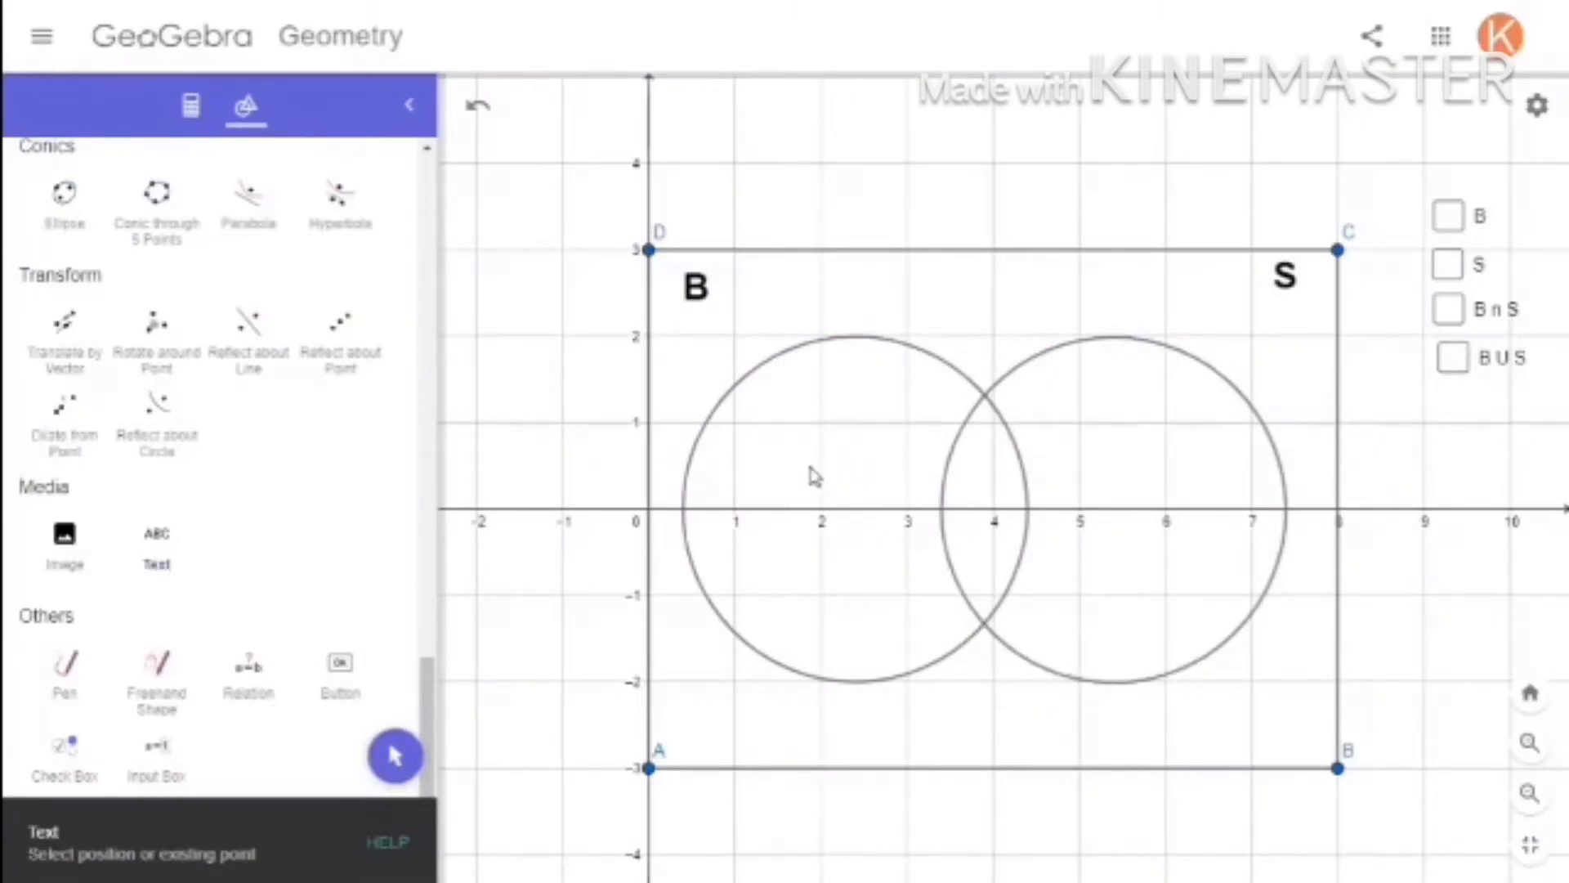
left_click(815, 476)
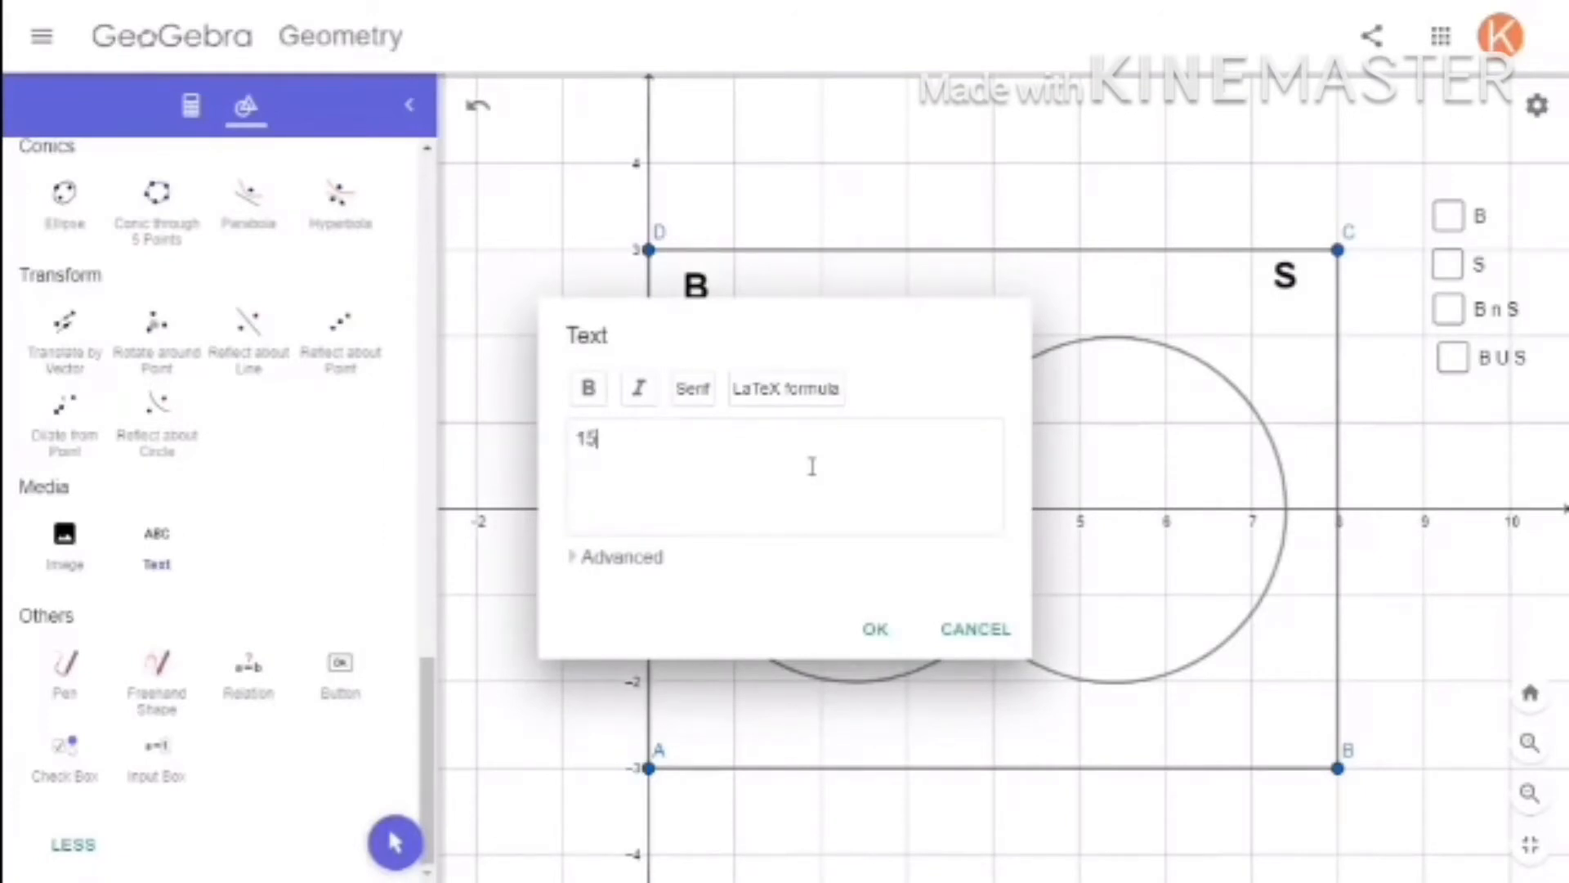
left_click(875, 630)
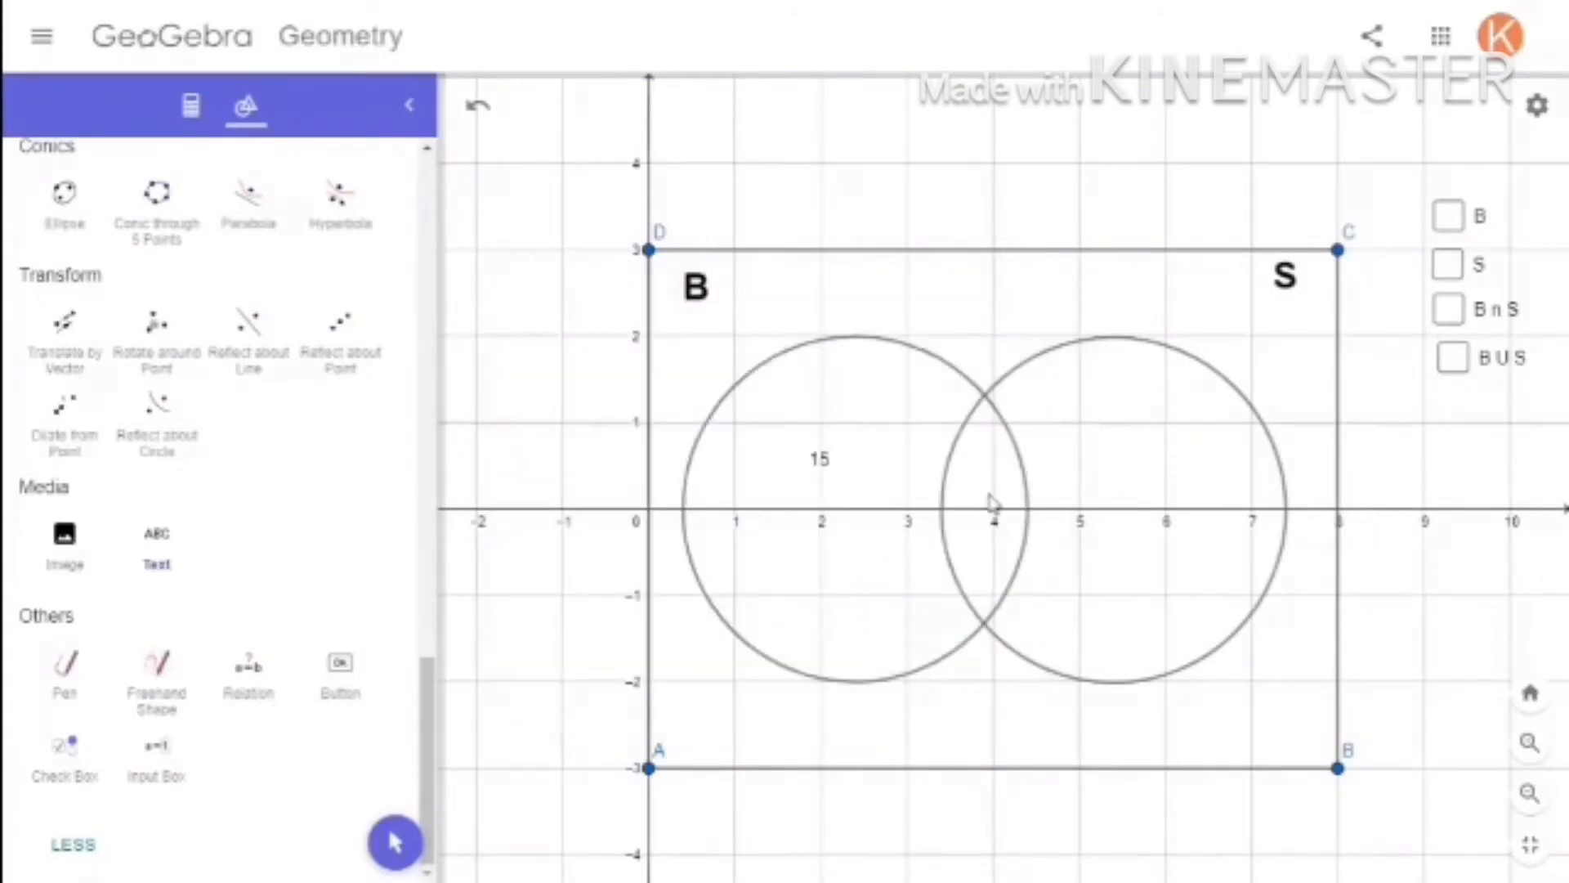
left_click(1124, 462)
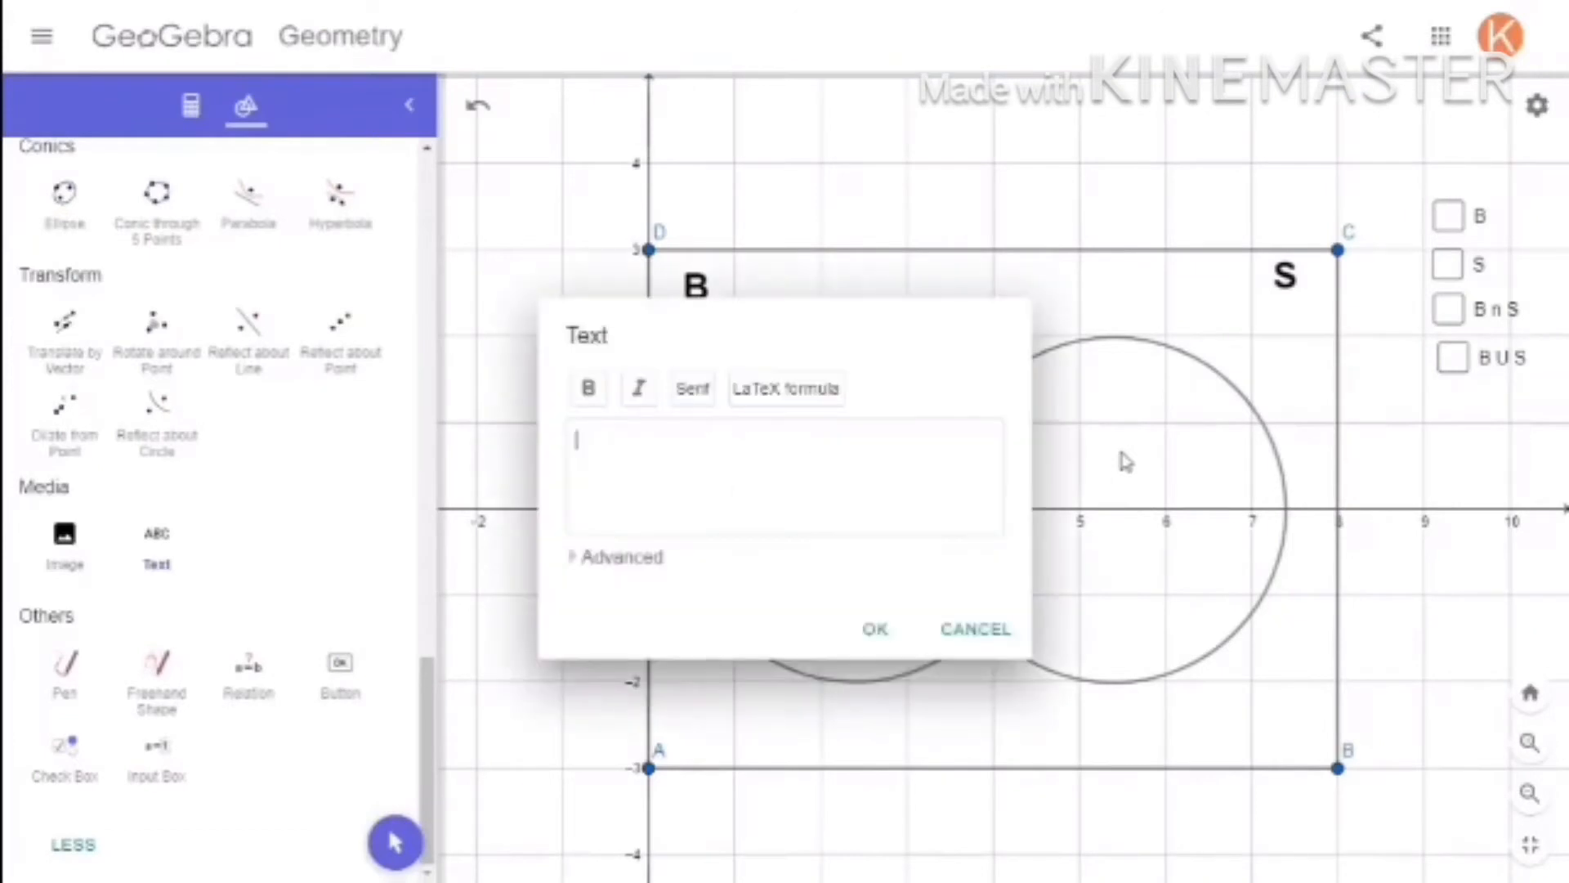
type("20")
left_click(873, 630)
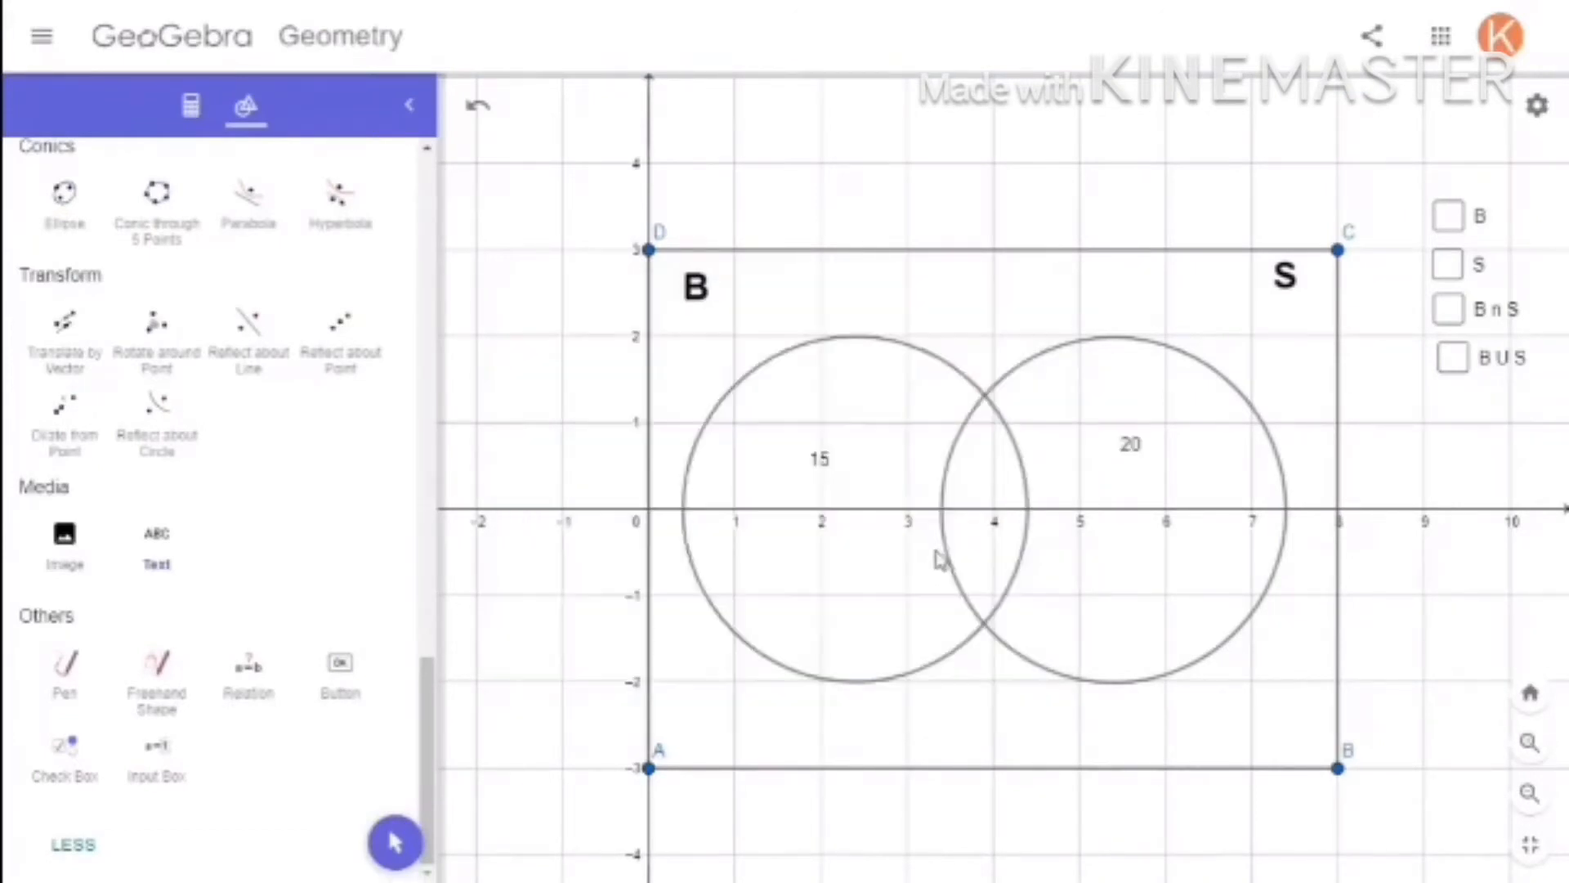
Add the text 50 in the circles' overlap, and make the three numbers large and bold, centred in their regions.
left_click(984, 506)
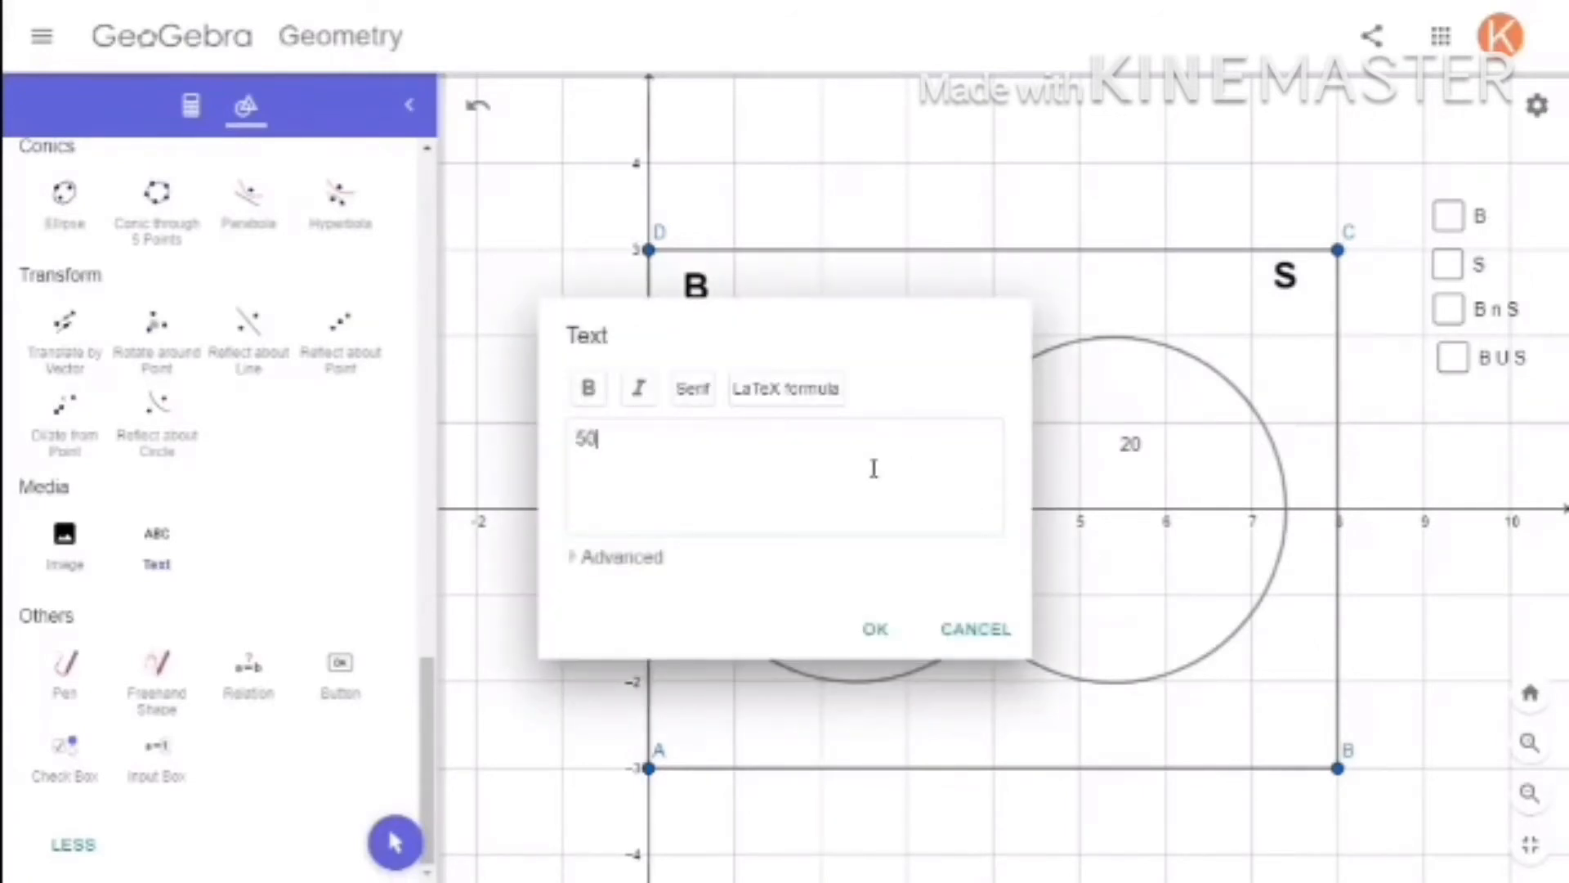
left_click(873, 630)
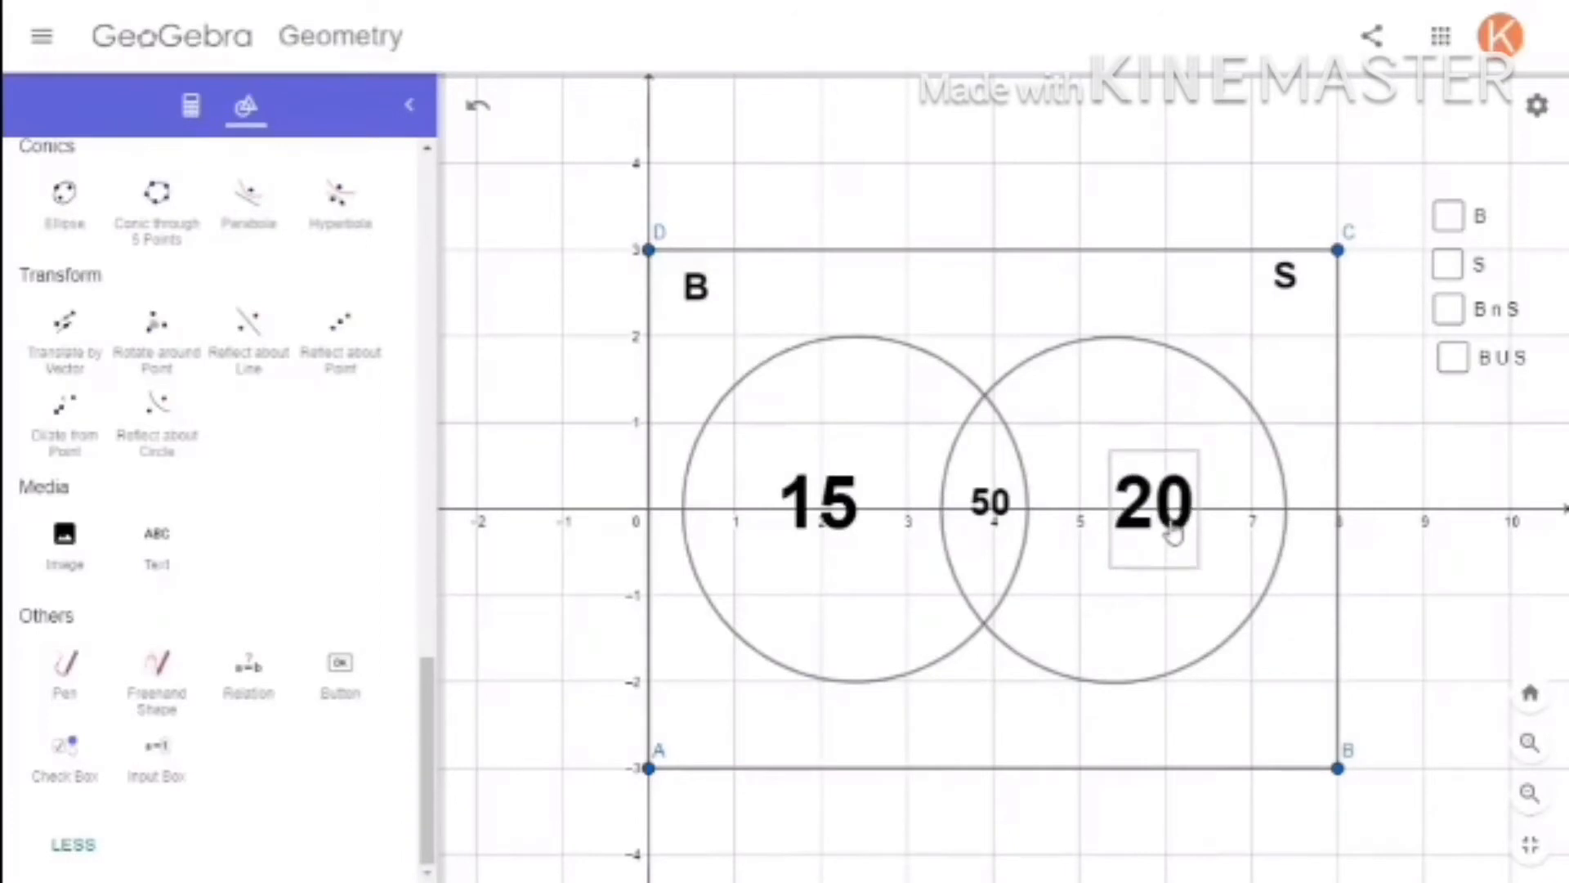
left_click_drag(1173, 531, 1172, 539)
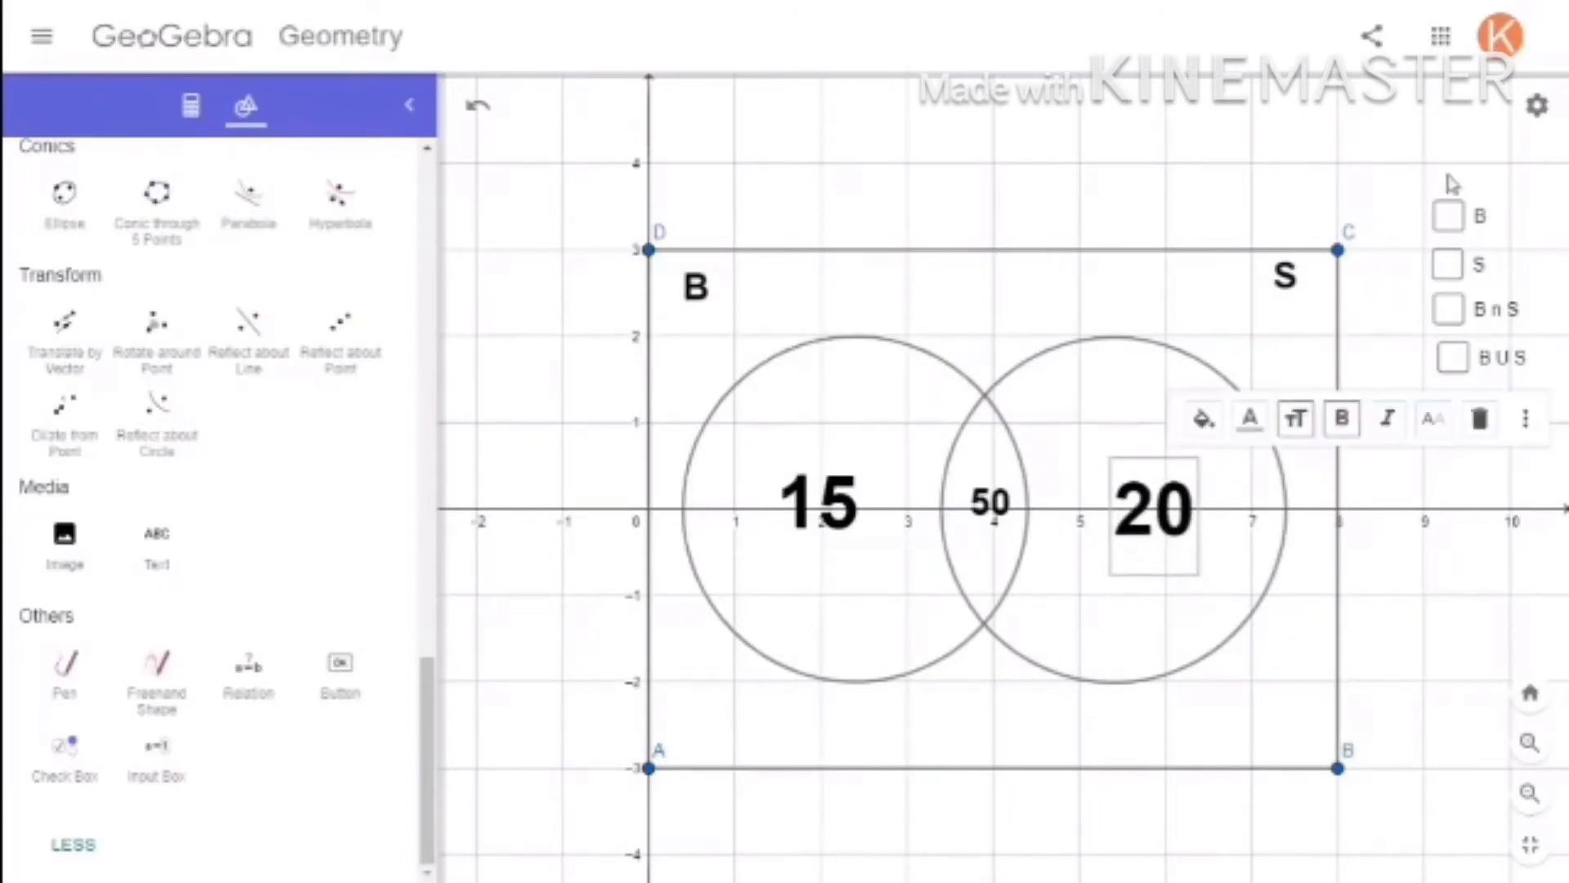
Hide the axes and the grid, and collapse the sidebar to give the diagram more room.
left_click(1536, 106)
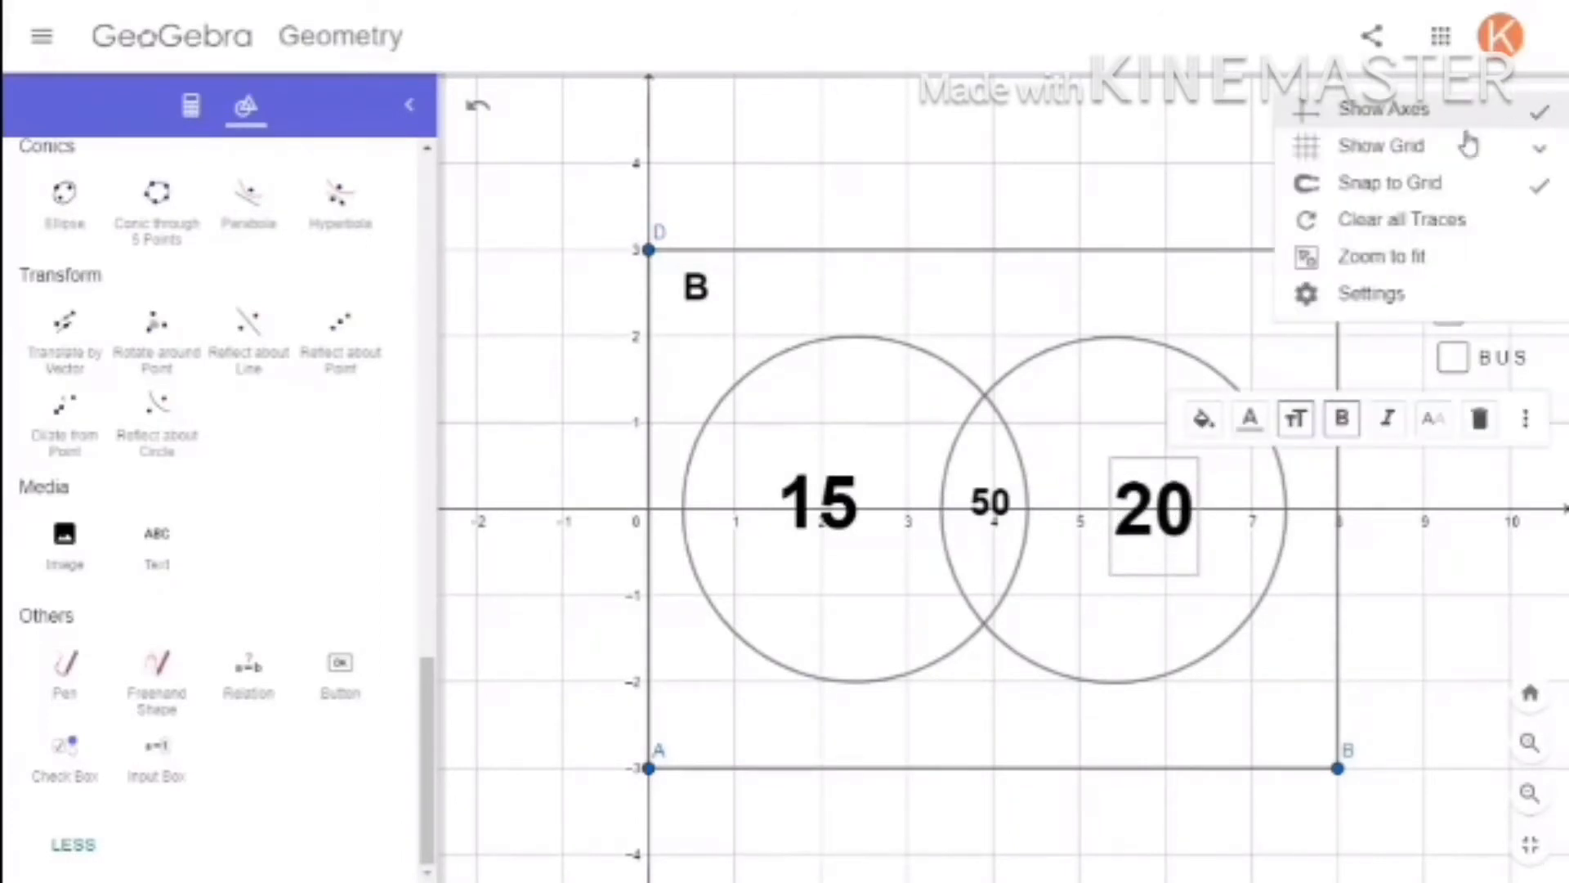
left_click(1465, 113)
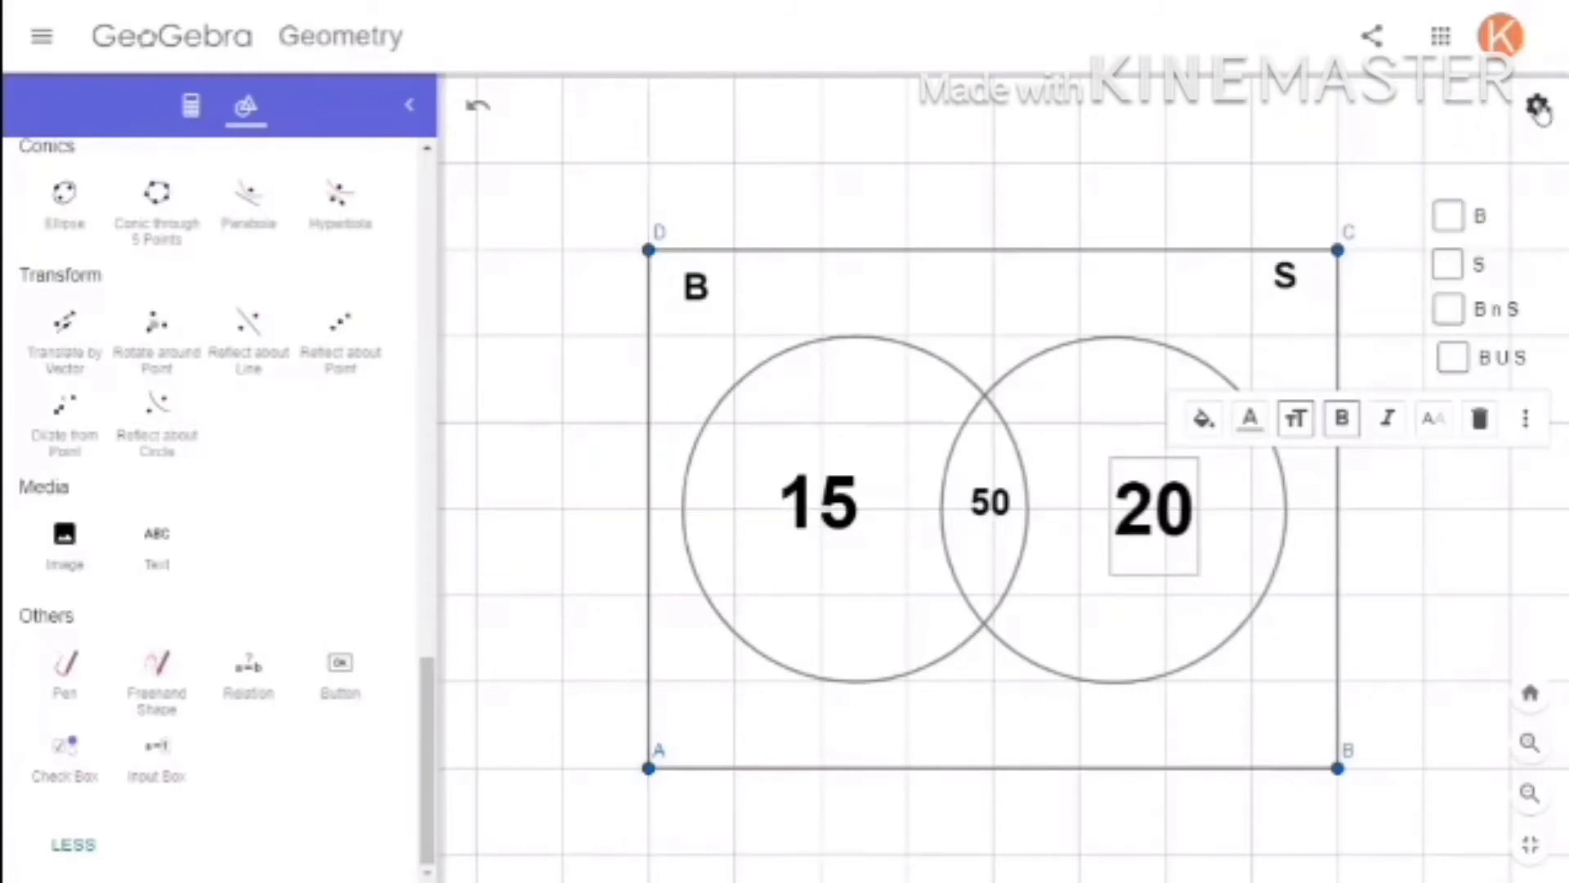
left_click(1538, 110)
left_click(1541, 159)
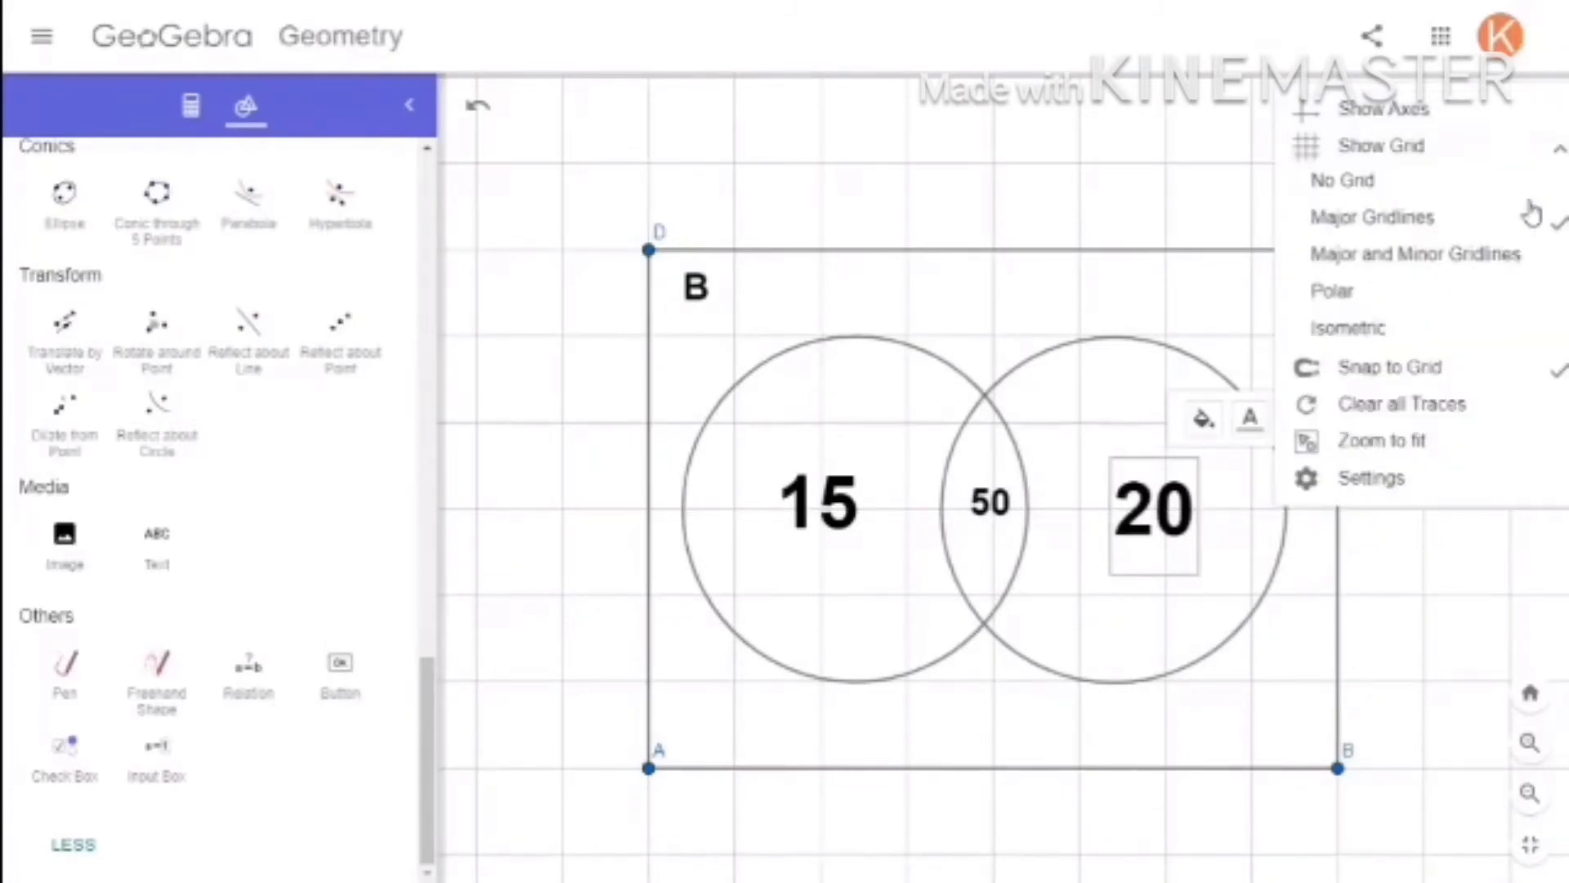
left_click(1529, 201)
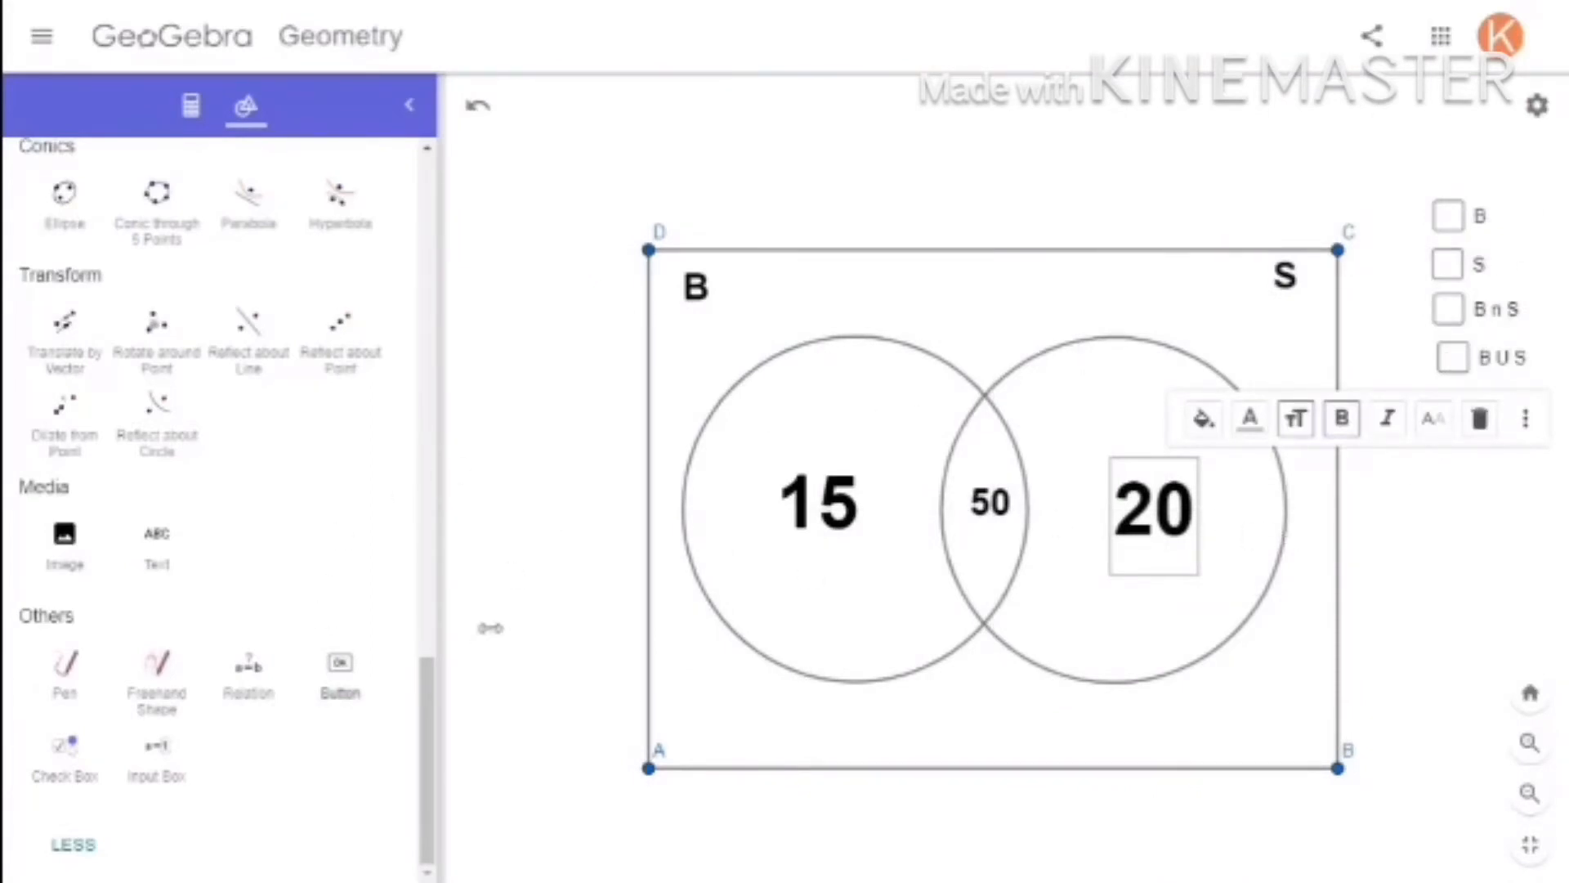
left_click(1150, 163)
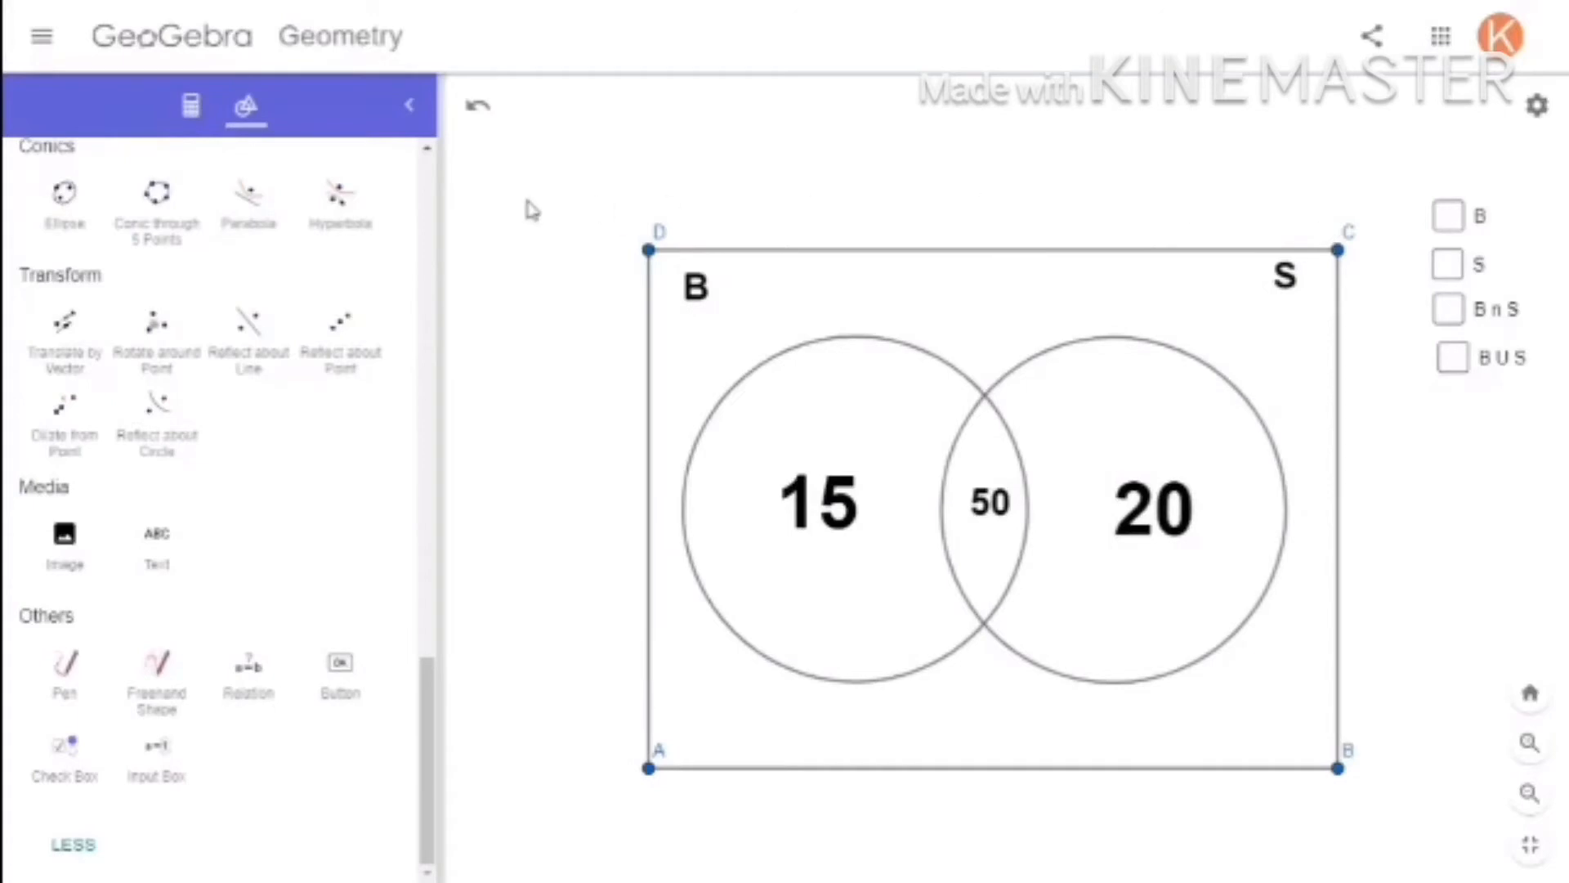
left_click(408, 105)
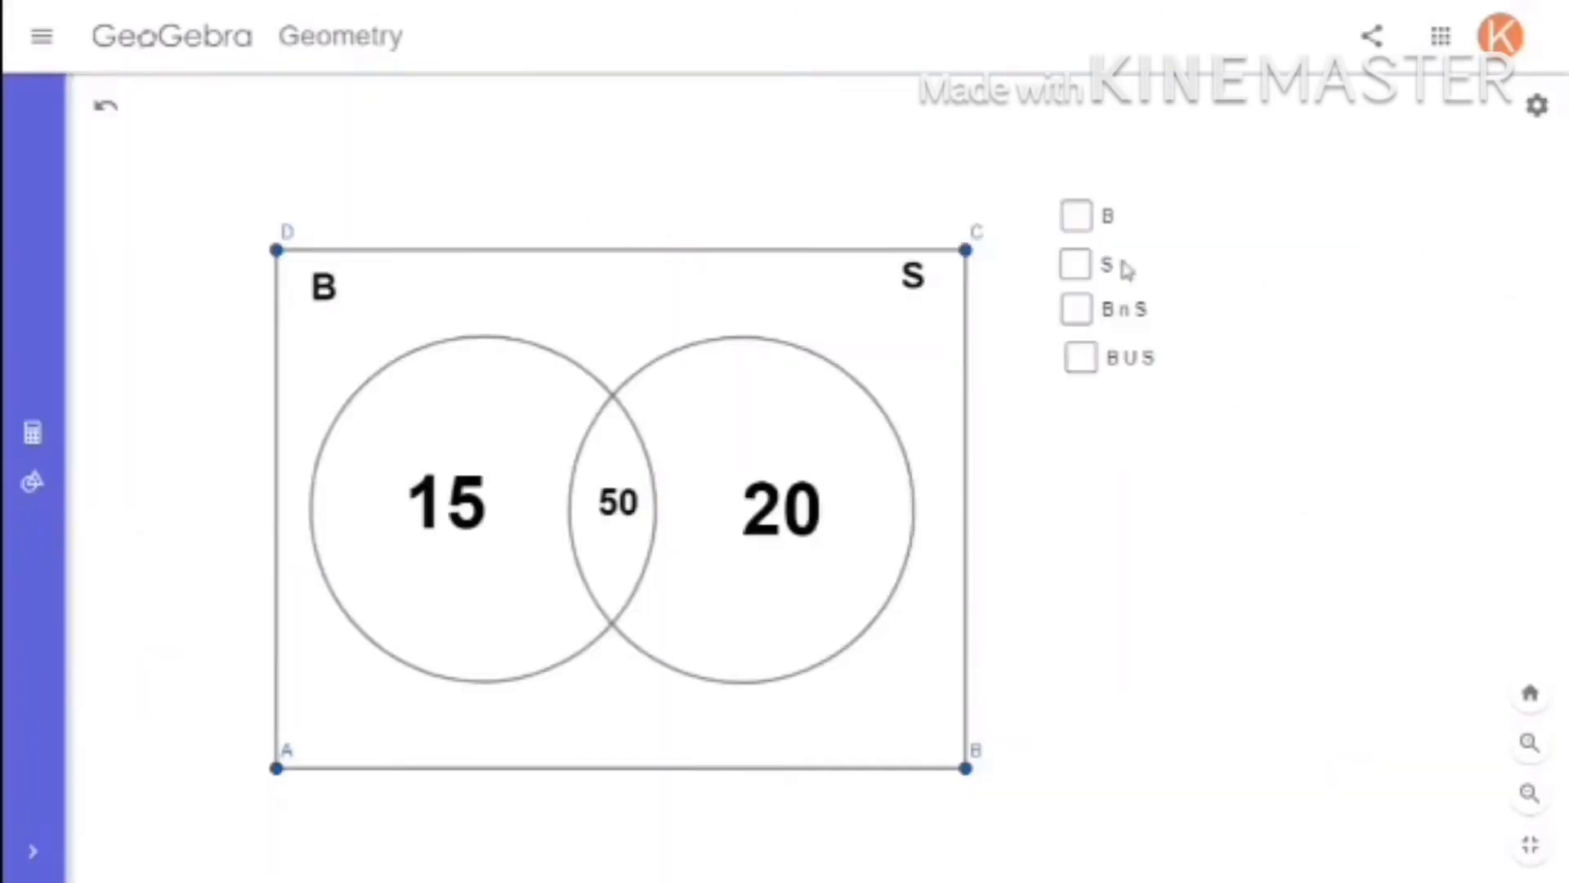
Test the B, S, B n S and B U S check boxes by switching each one on and off in turn.
left_click(1075, 217)
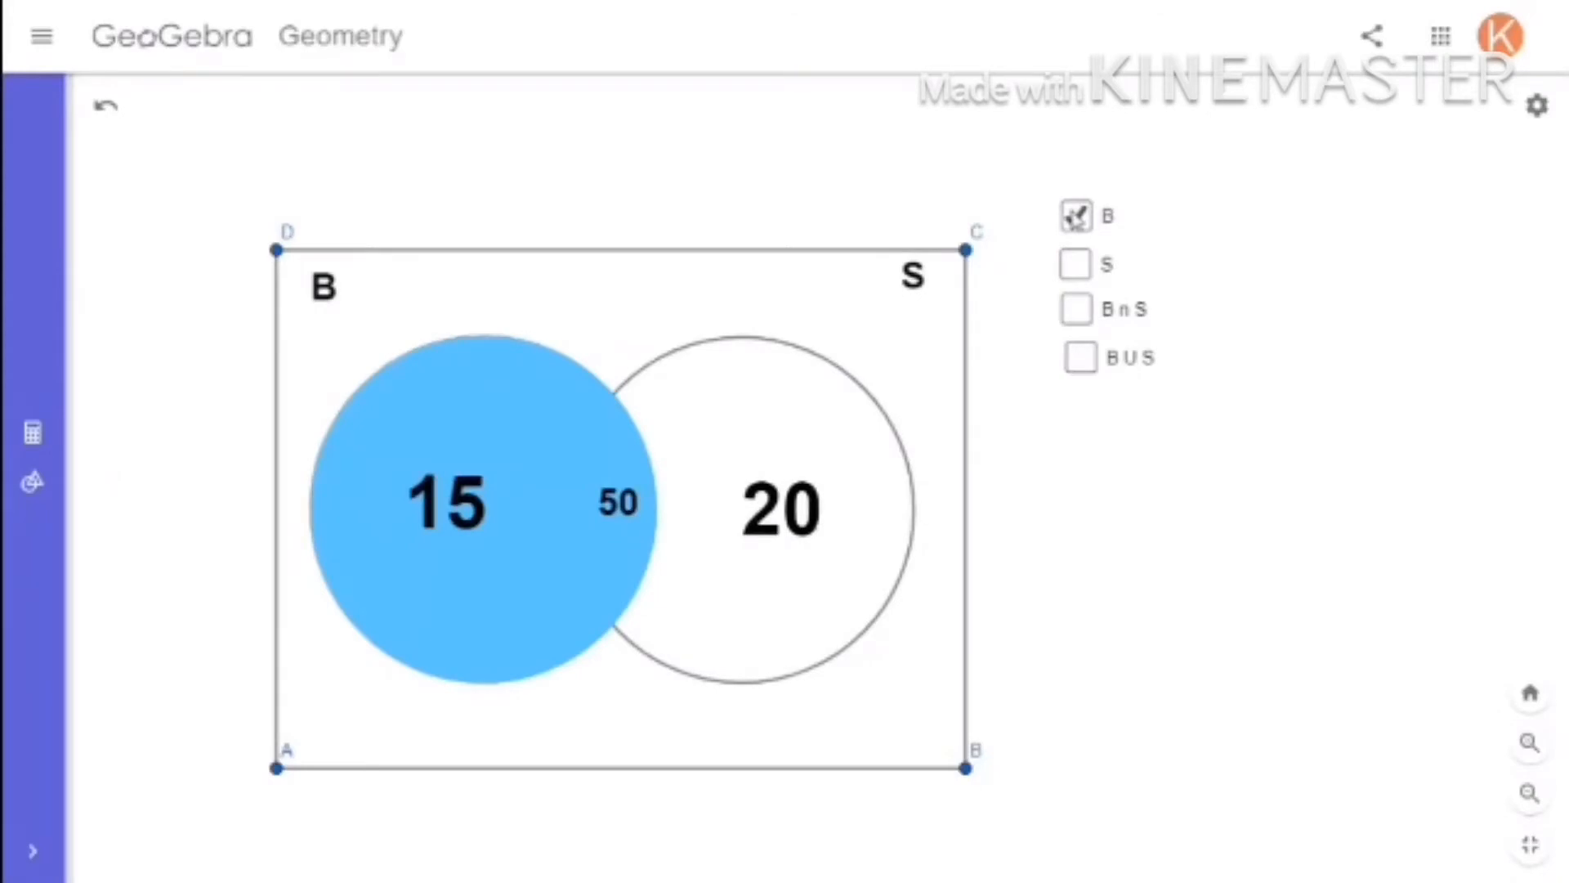
left_click(1075, 216)
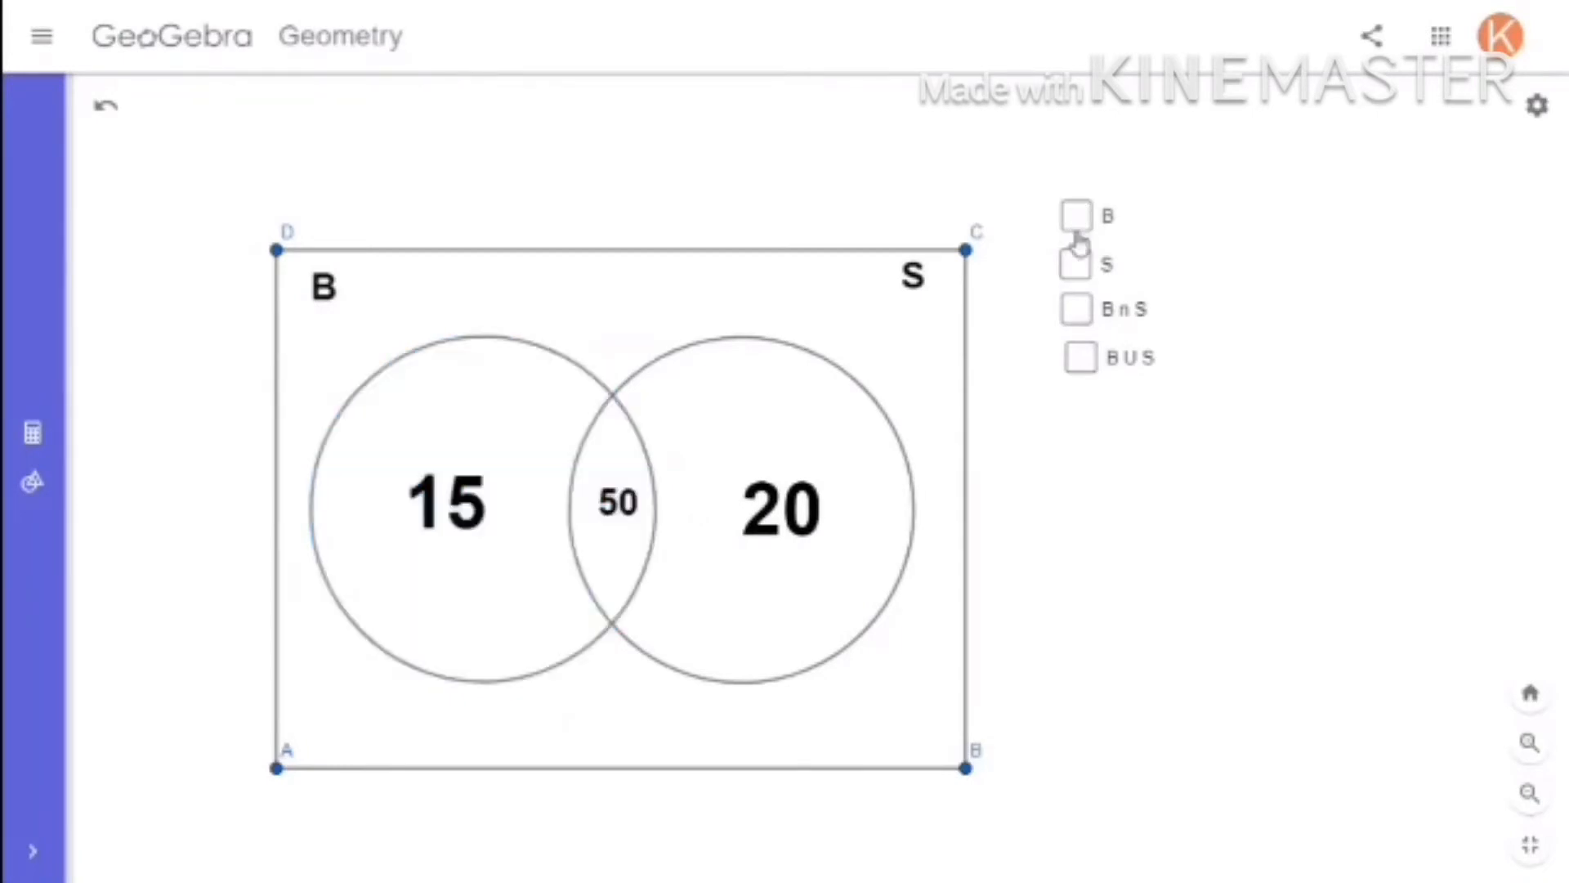
left_click(1076, 263)
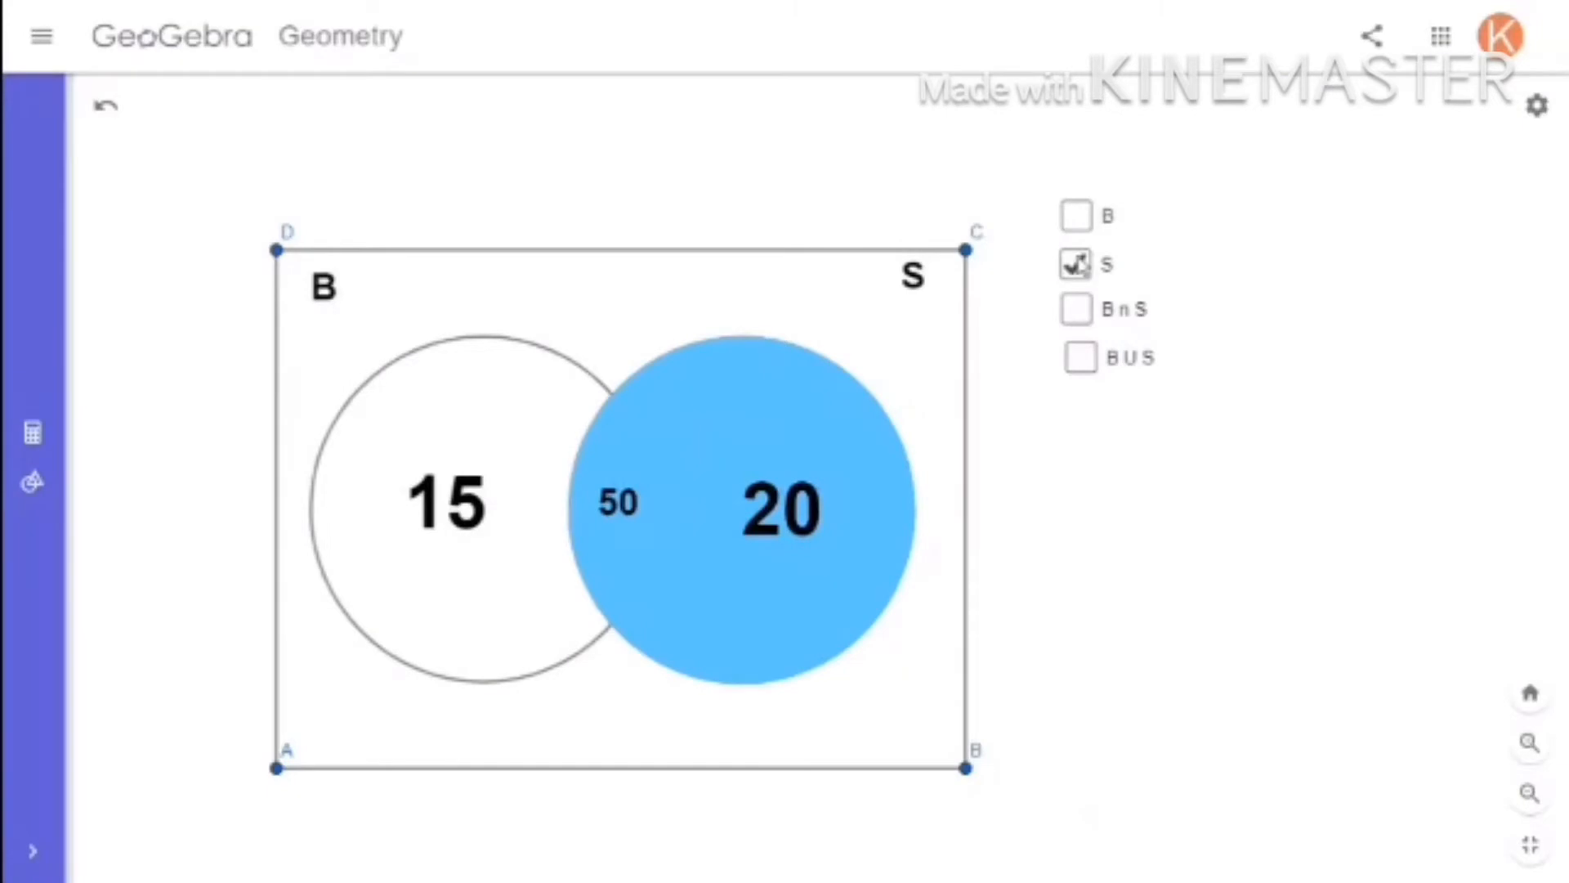
left_click(1076, 263)
left_click(1076, 309)
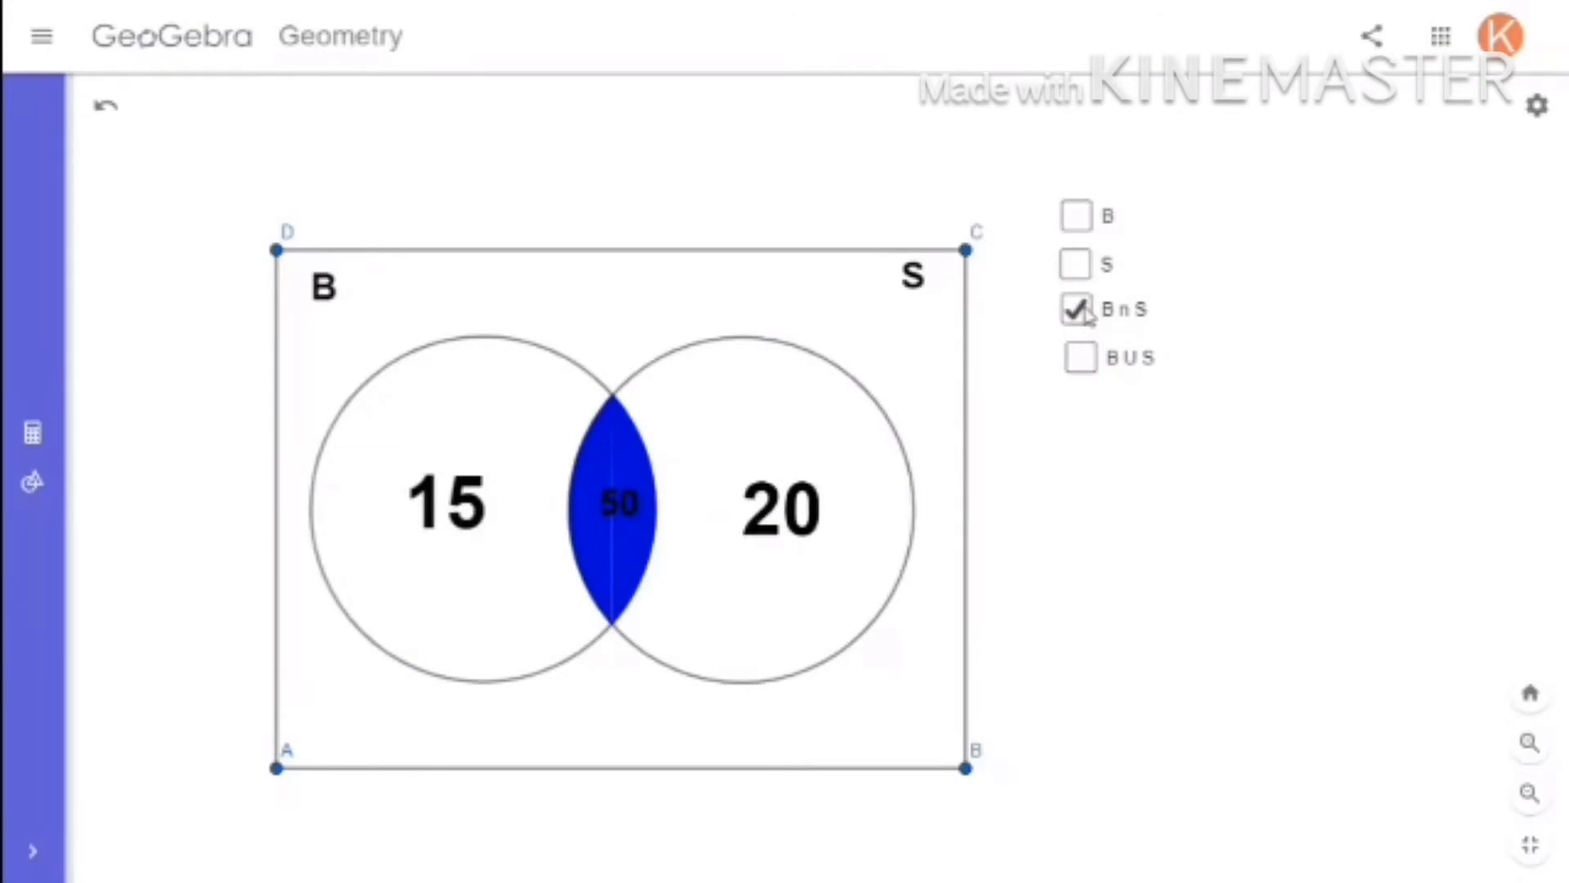
left_click(1083, 362)
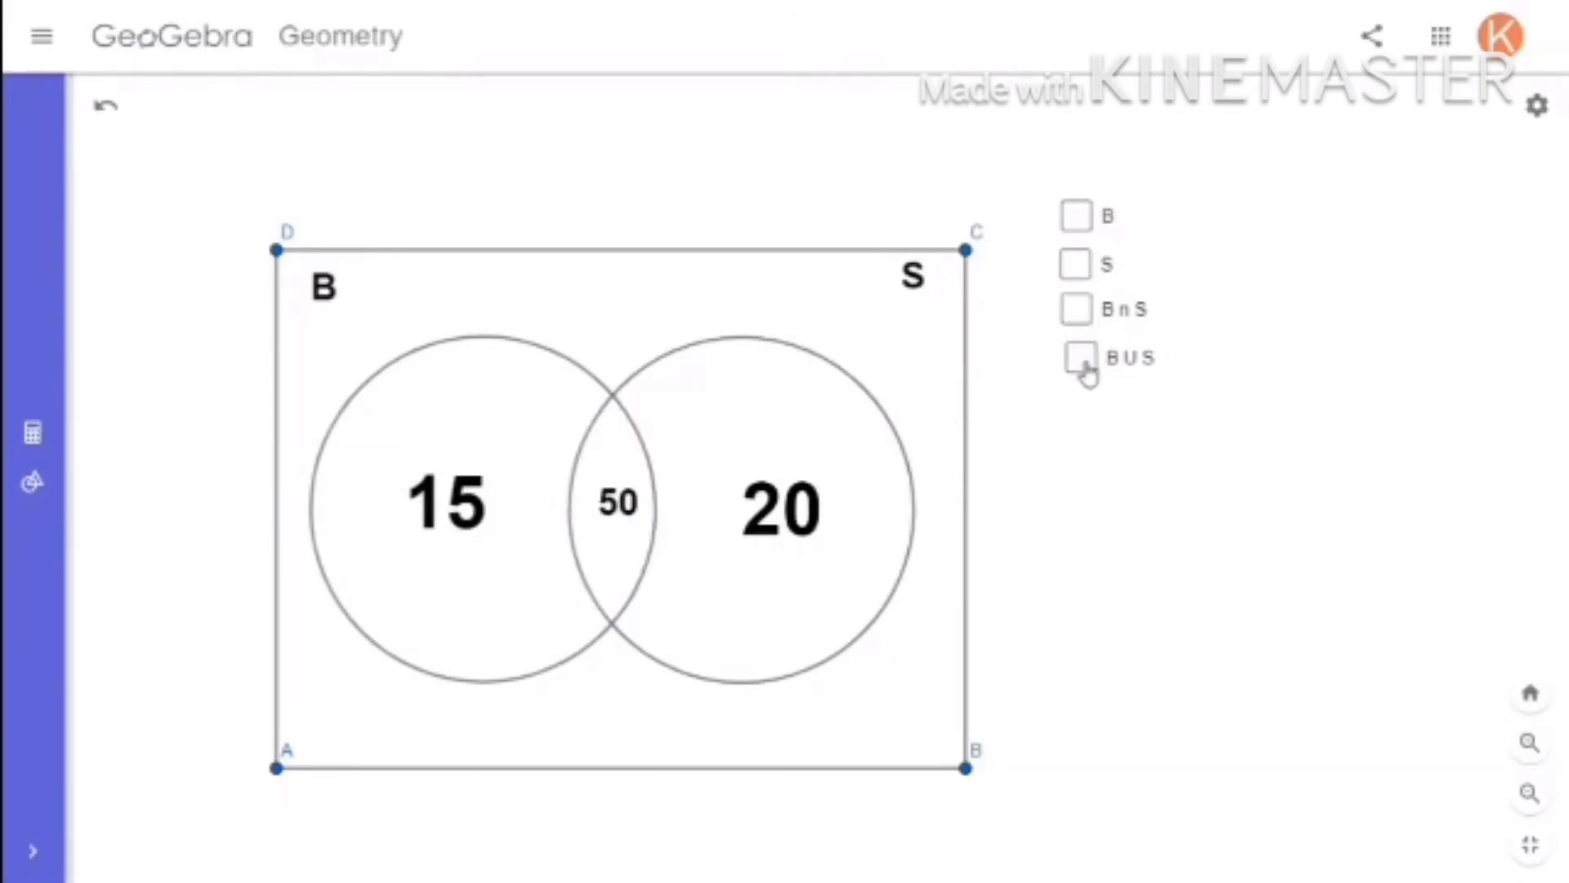
left_click(1082, 359)
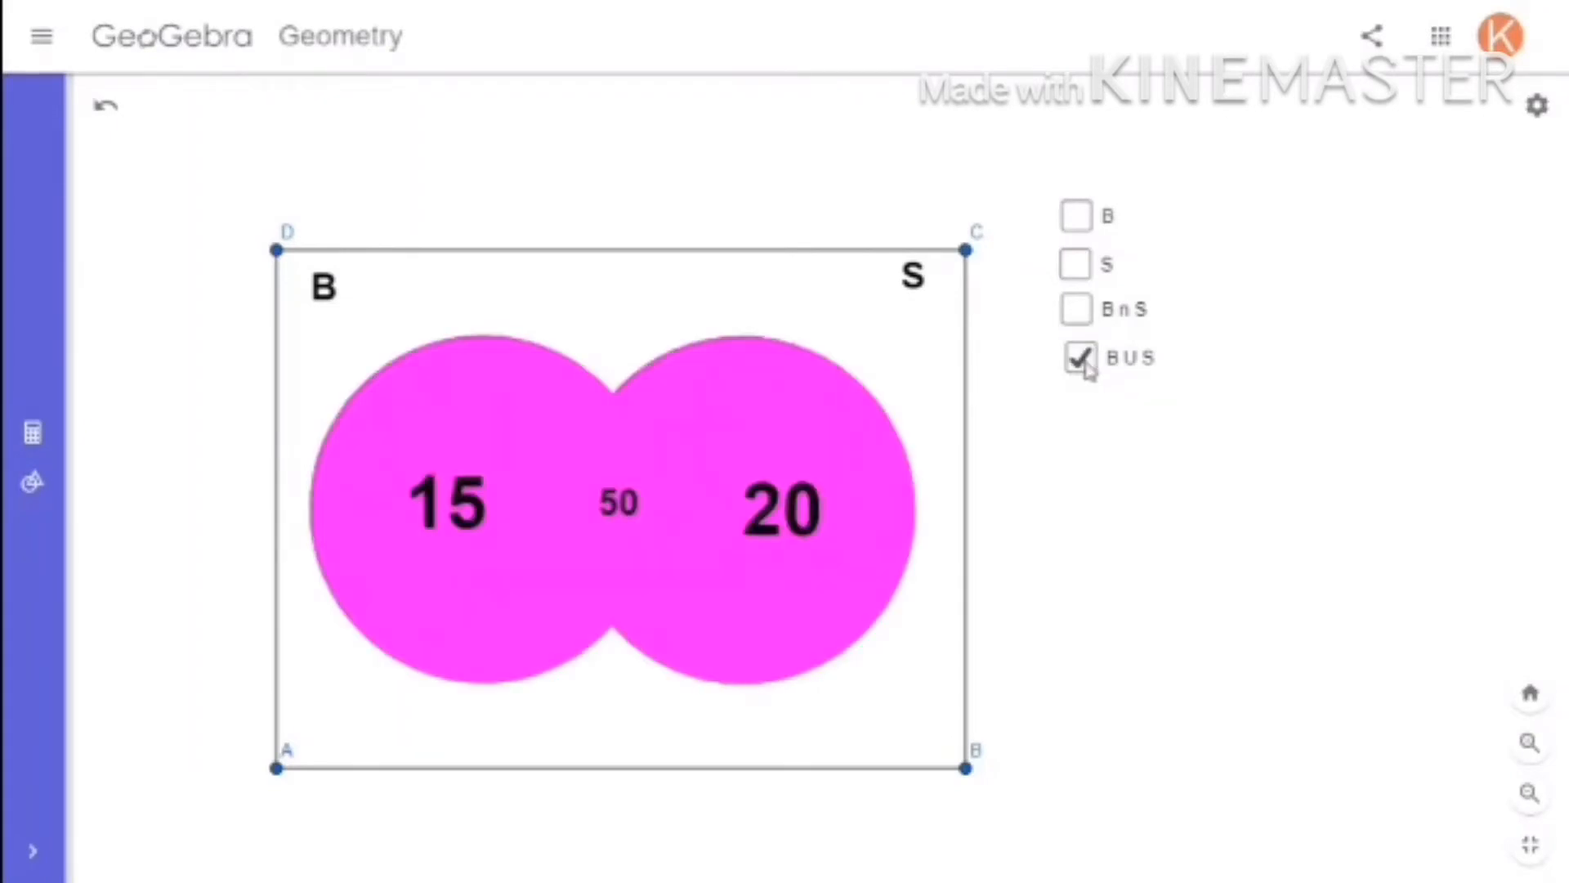
left_click(1083, 360)
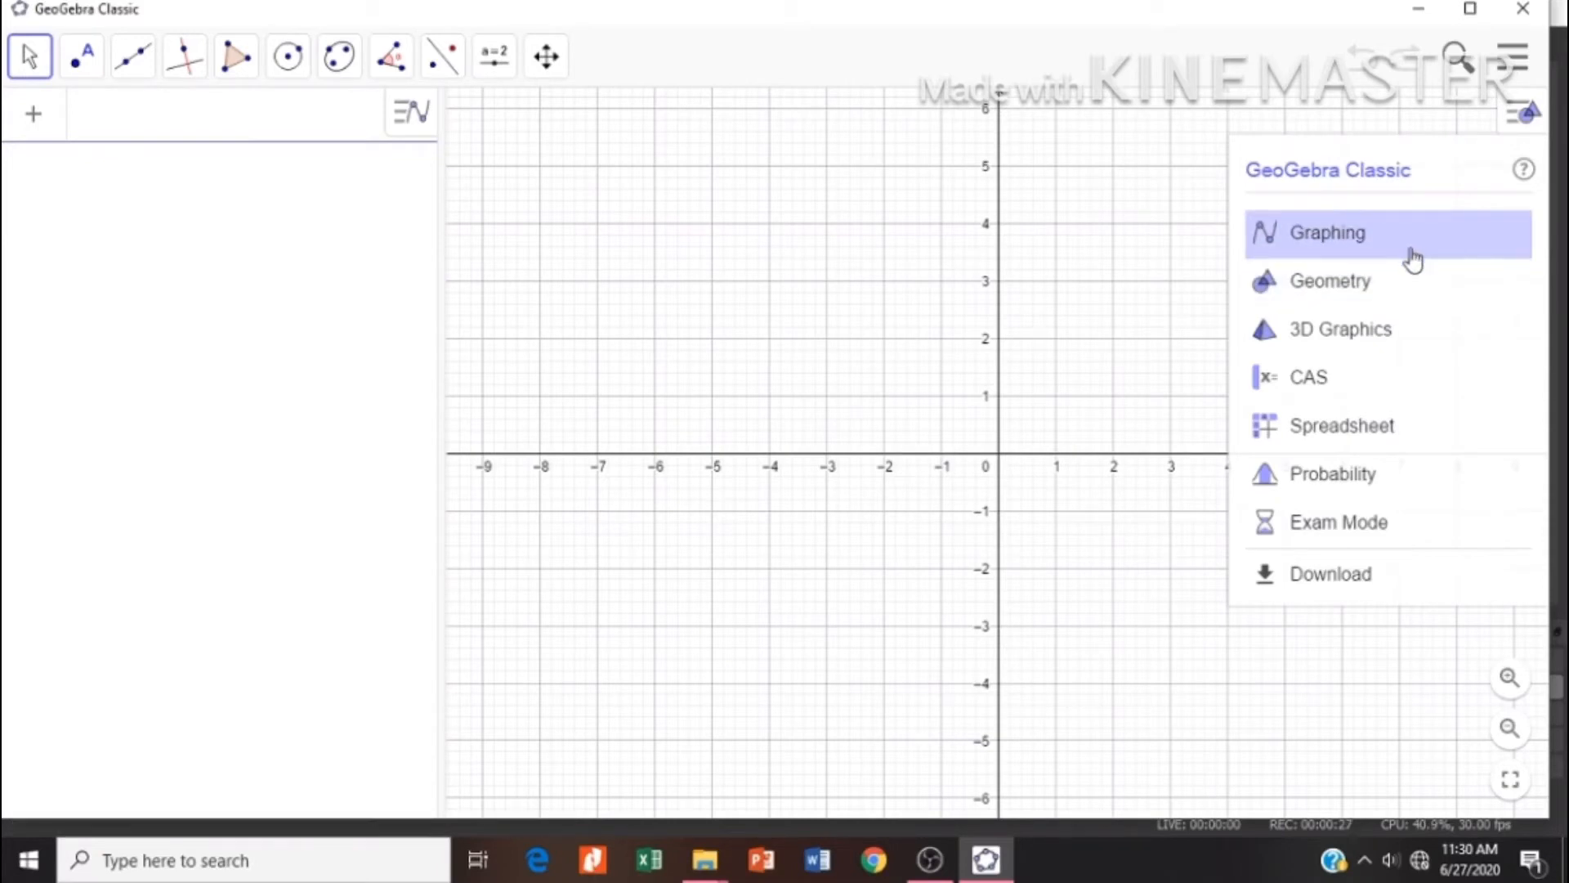
In GeoGebra Classic, switch to the Geometry perspective and display the Algebra view.
left_click(1411, 301)
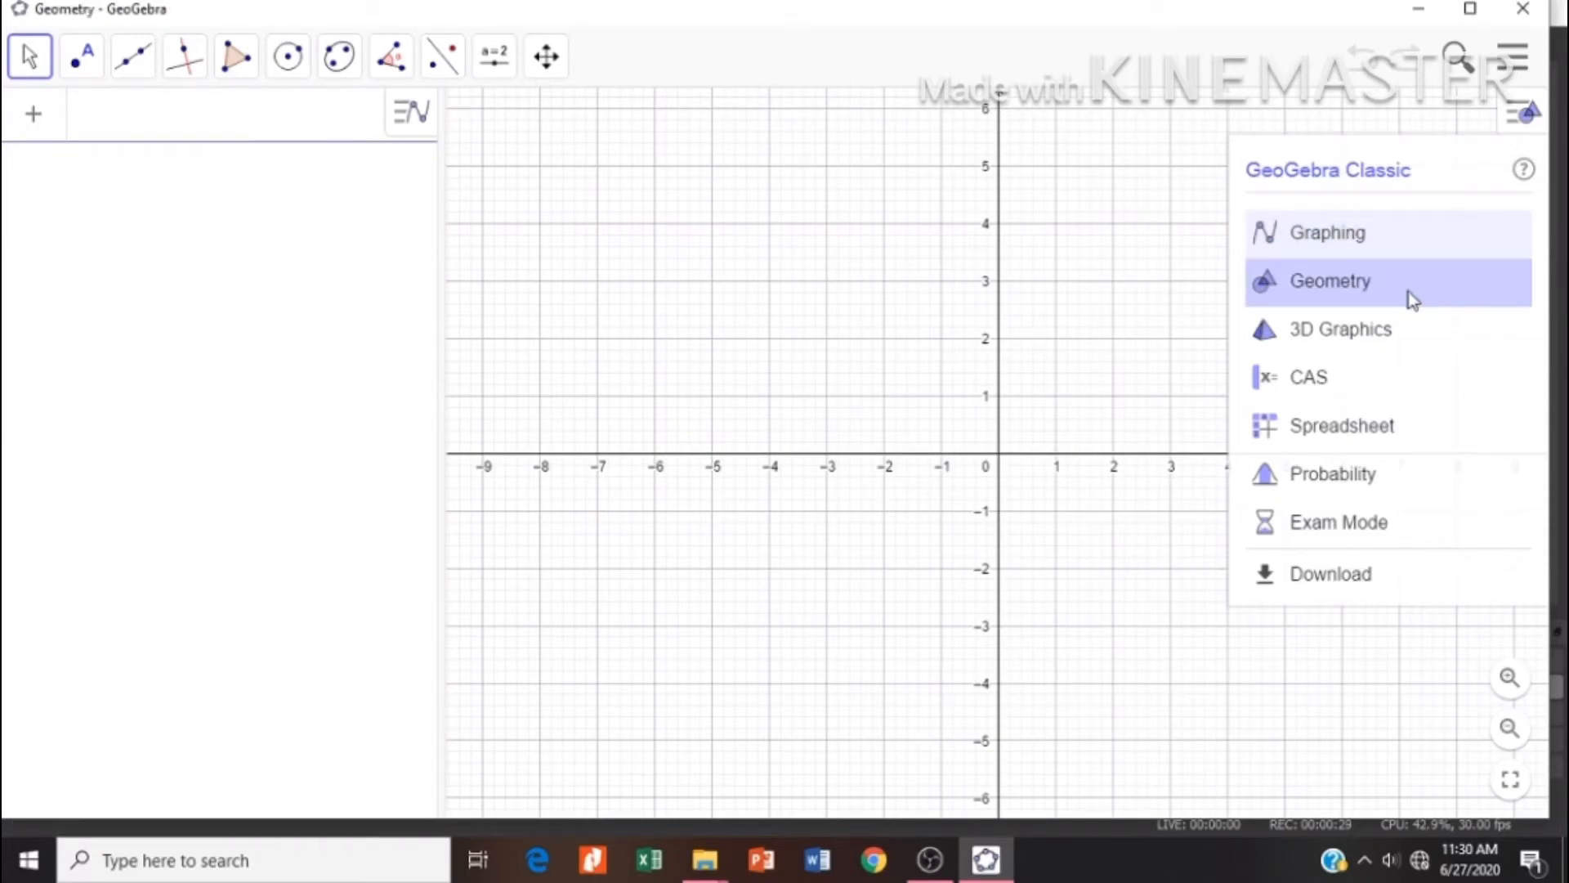
left_click(1533, 123)
left_click(1475, 121)
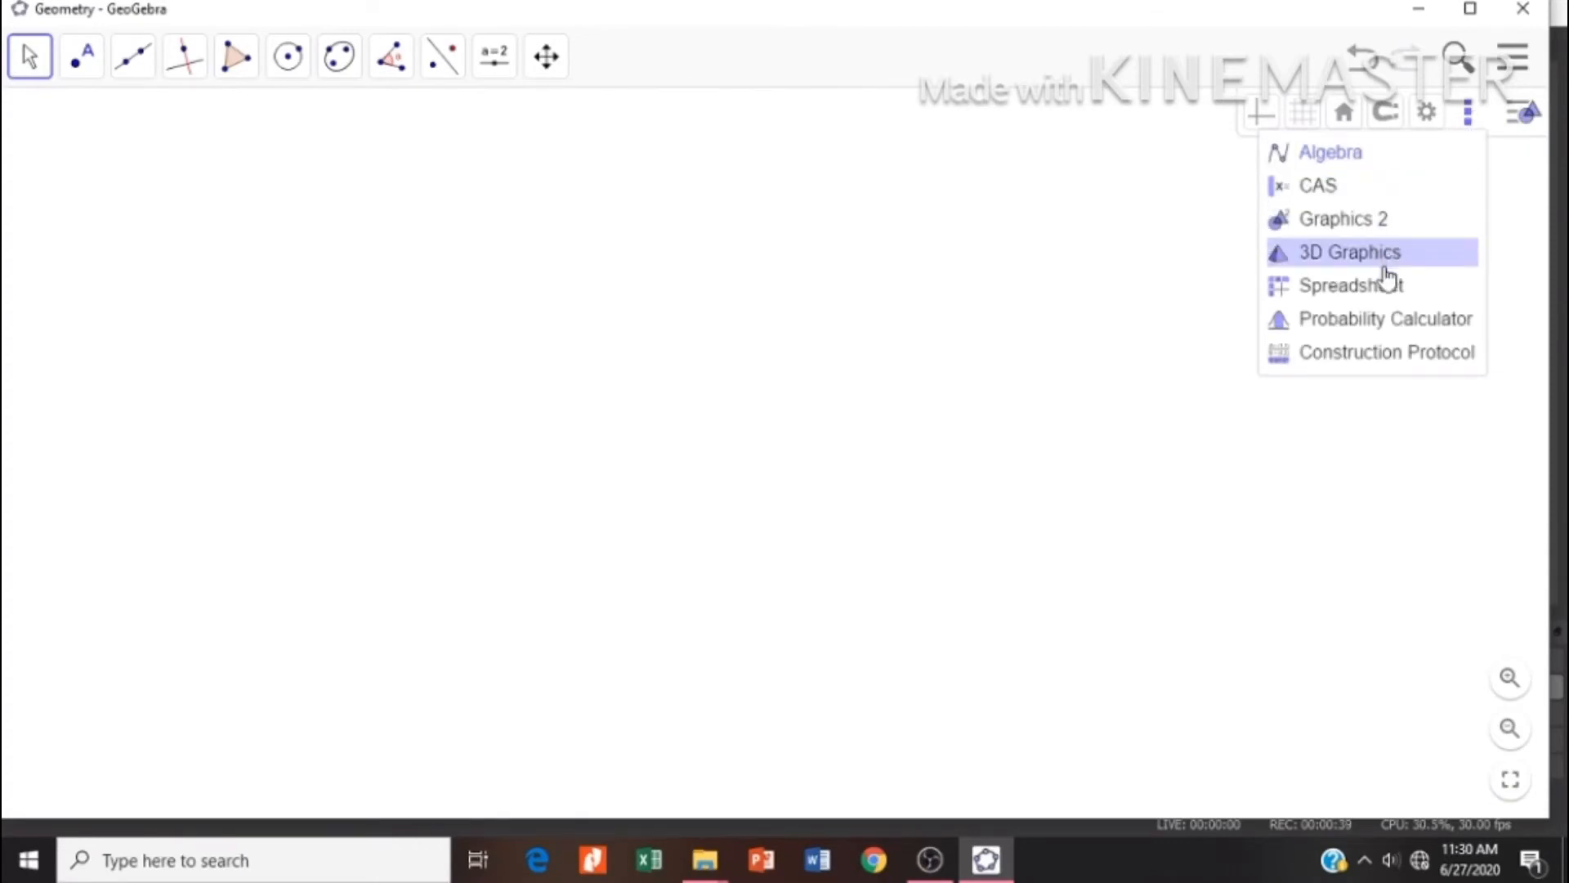
left_click(1373, 155)
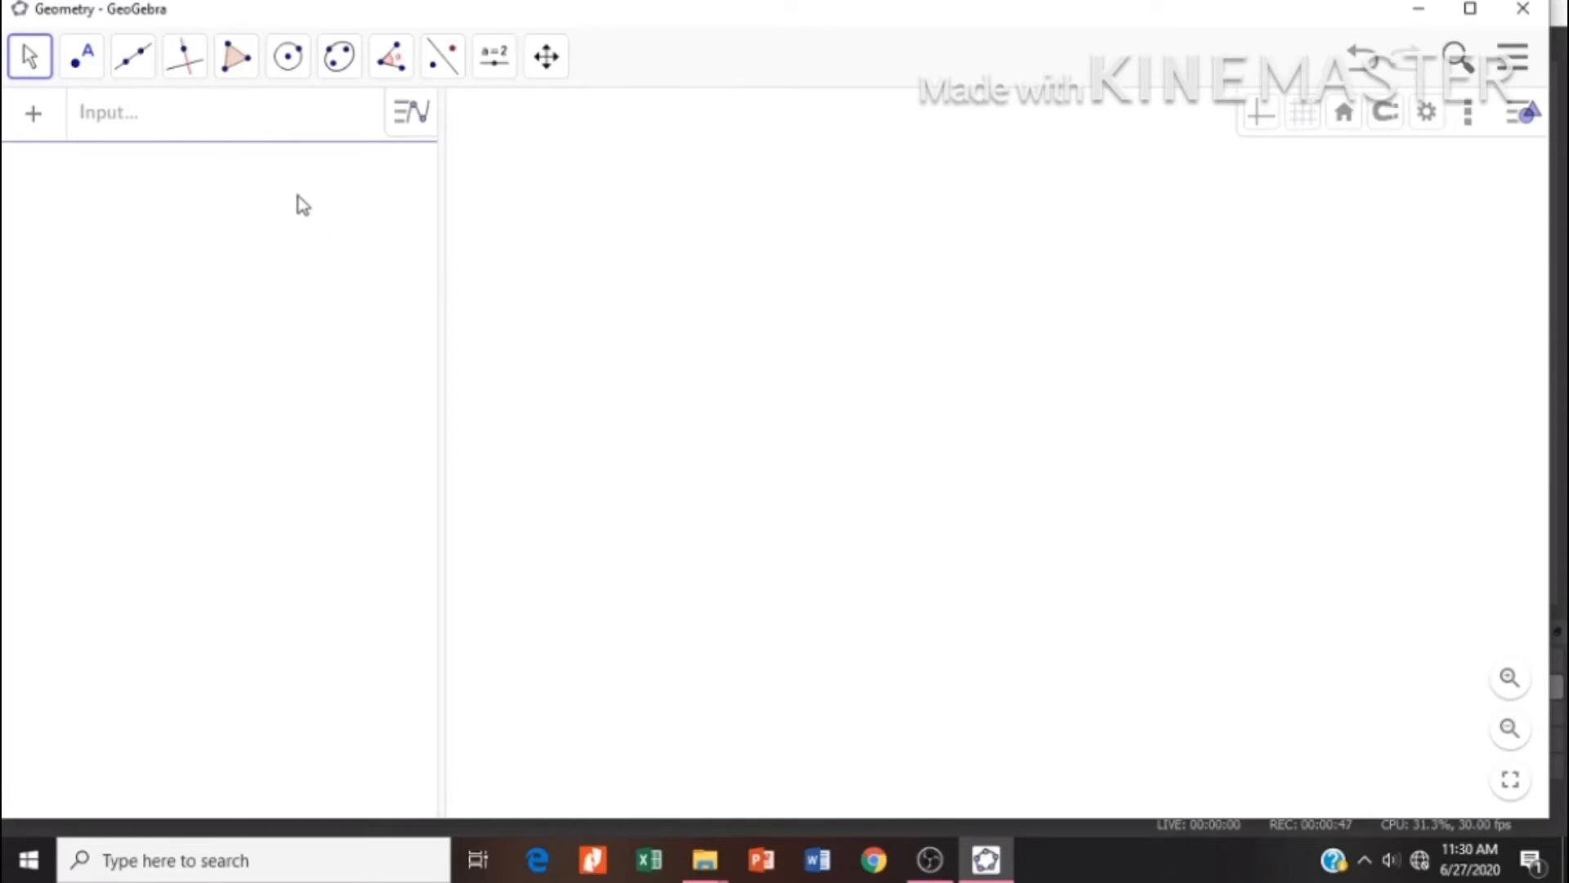
Draw two overlapping circles with Circle with Center through Point, the left about 2 units in radius and the right about 3.
left_click(290, 75)
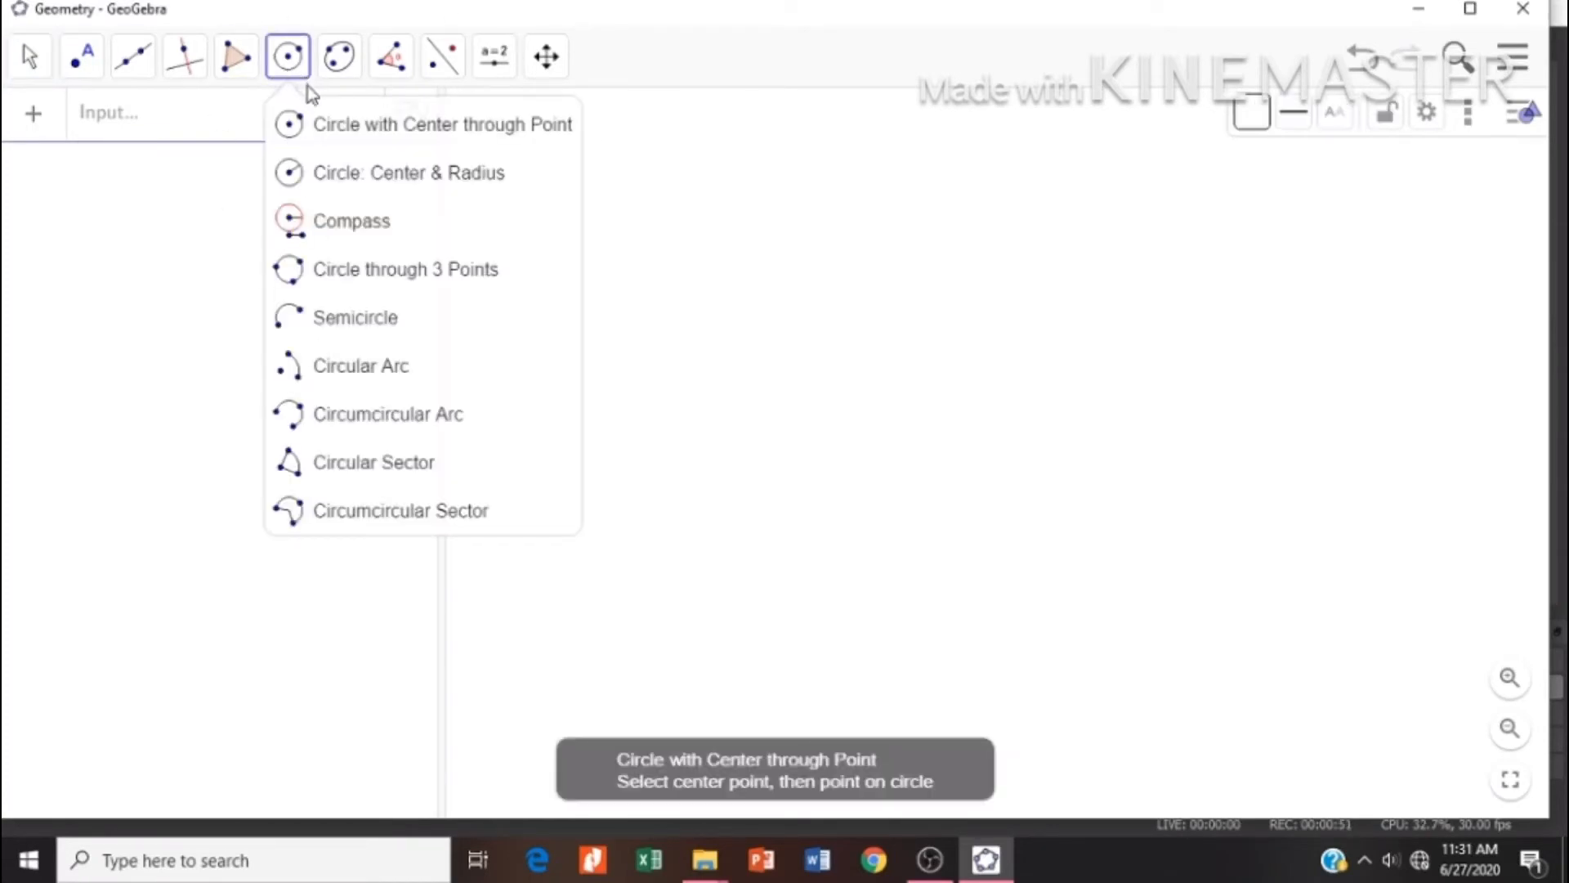
left_click(343, 129)
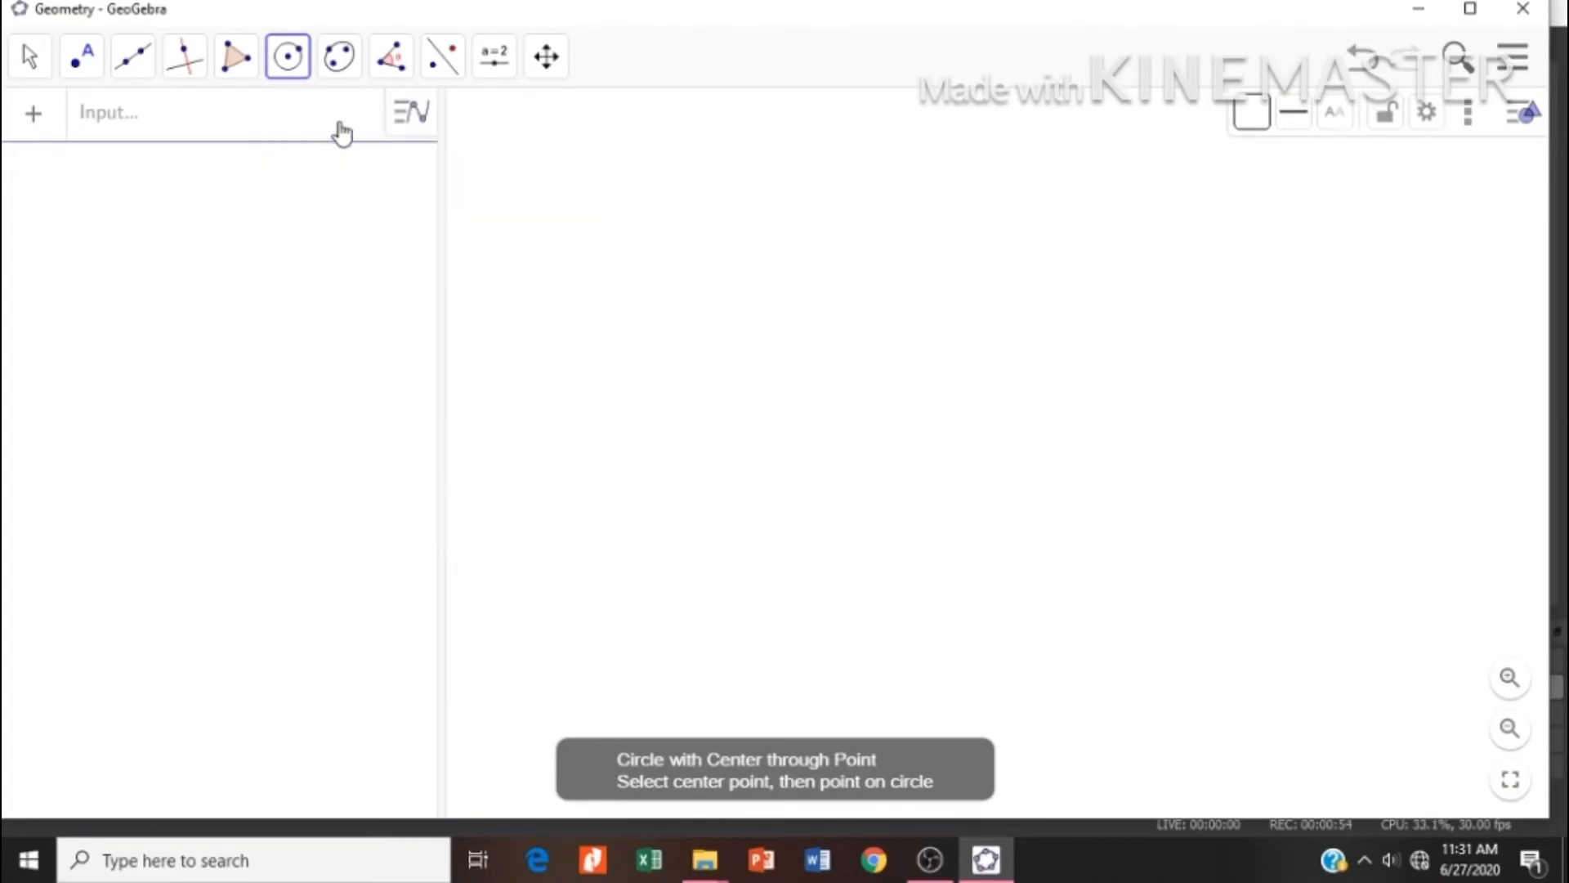
left_click(789, 408)
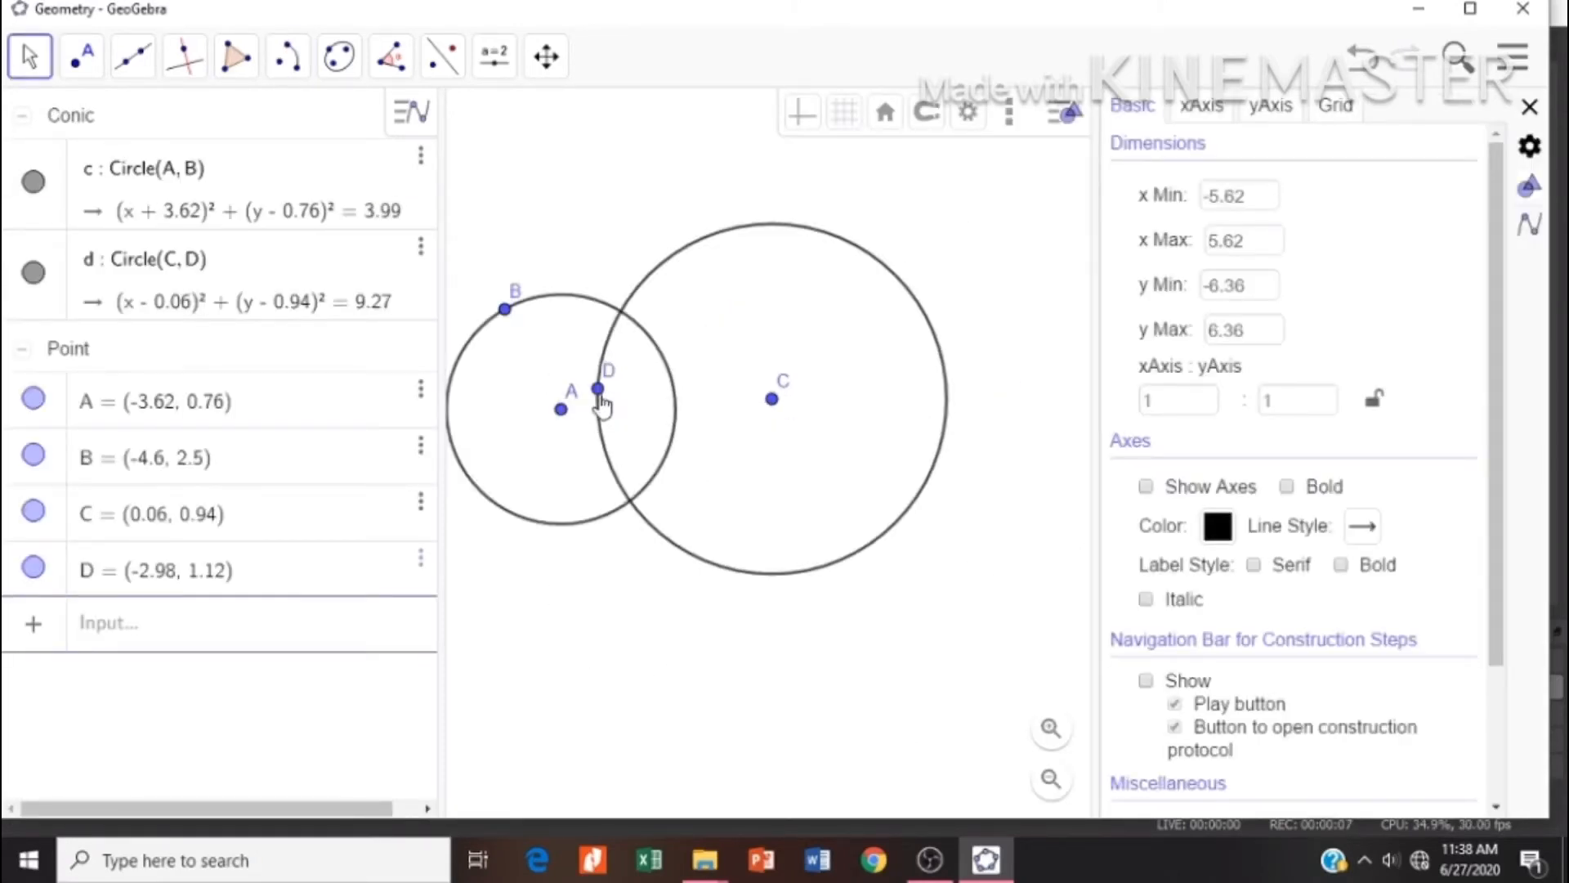
Hide points B and D on the two circles' circumferences.
left_click(26, 49)
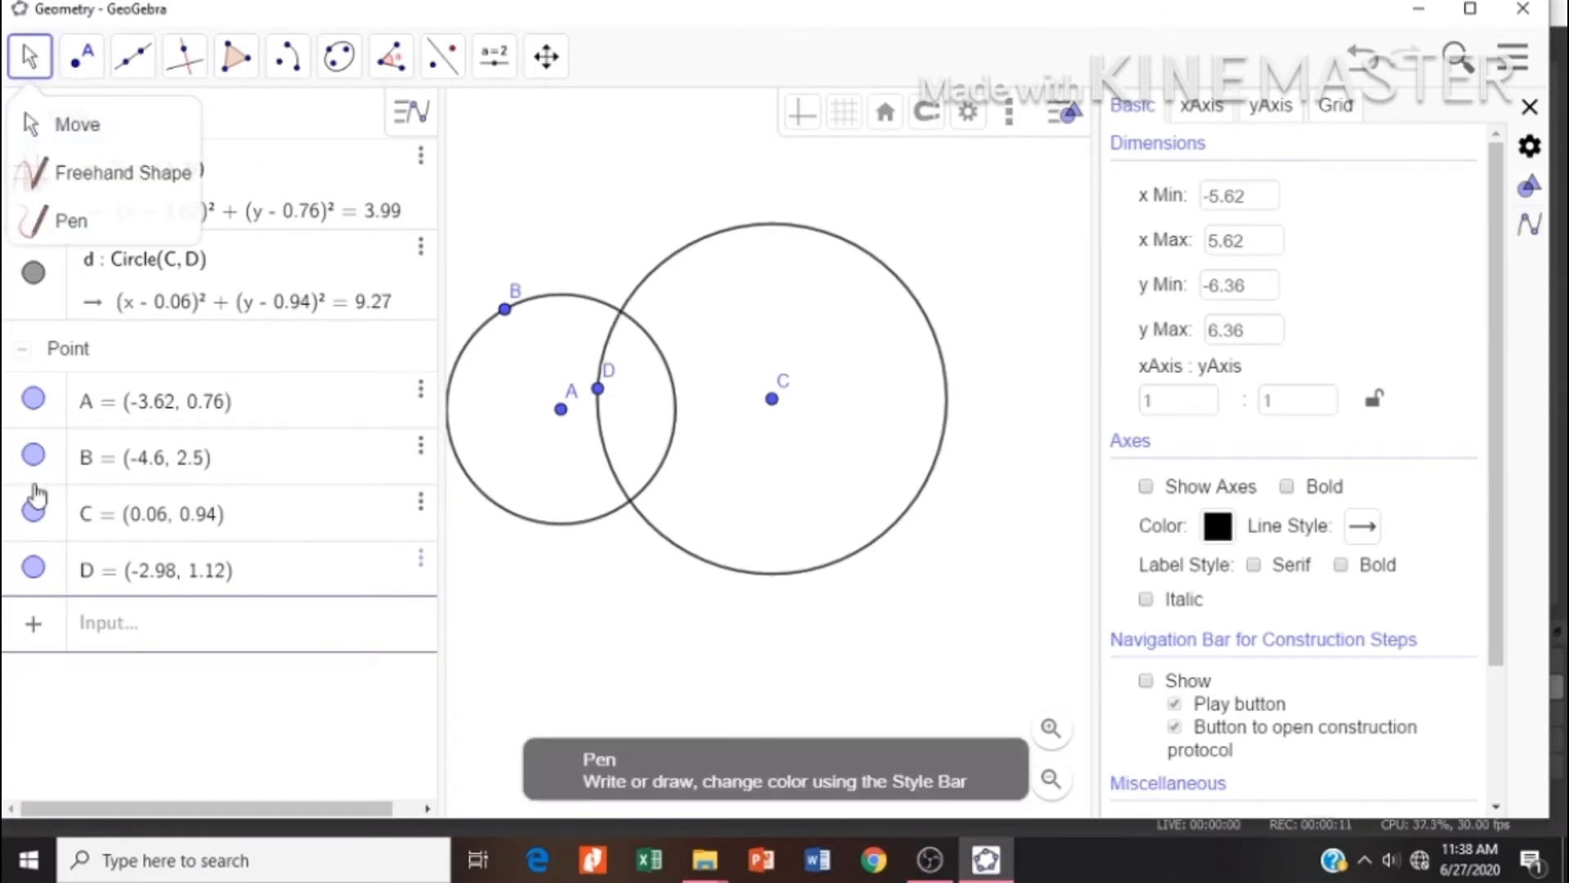
left_click(34, 568)
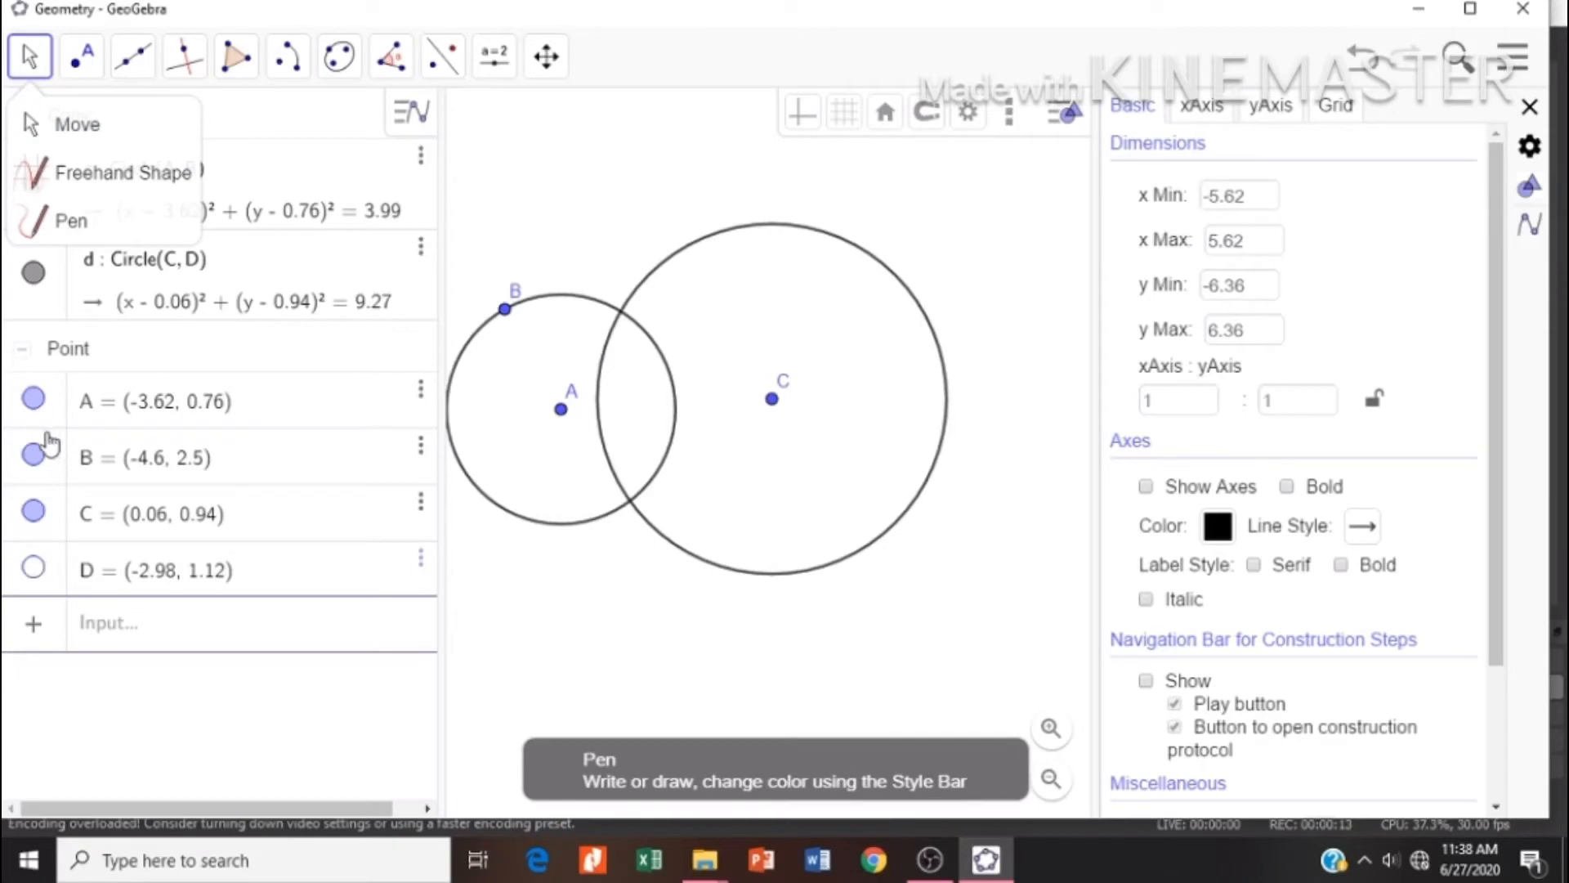
left_click(34, 455)
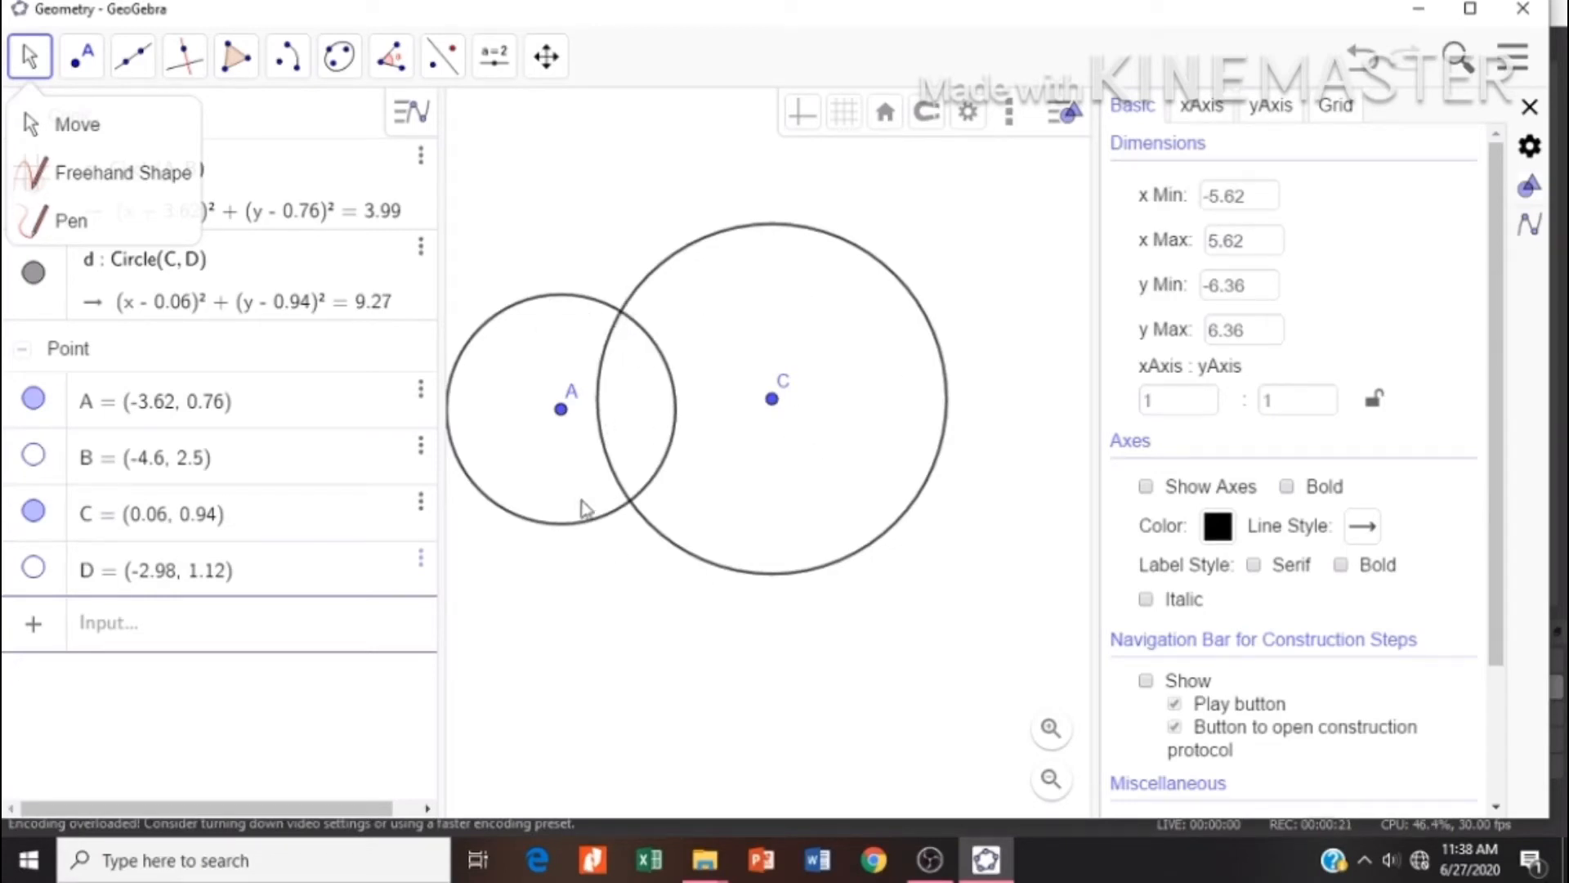
Mark the two intersection points of the overlapping circles with the Intersect tool.
left_click(183, 58)
left_click(83, 64)
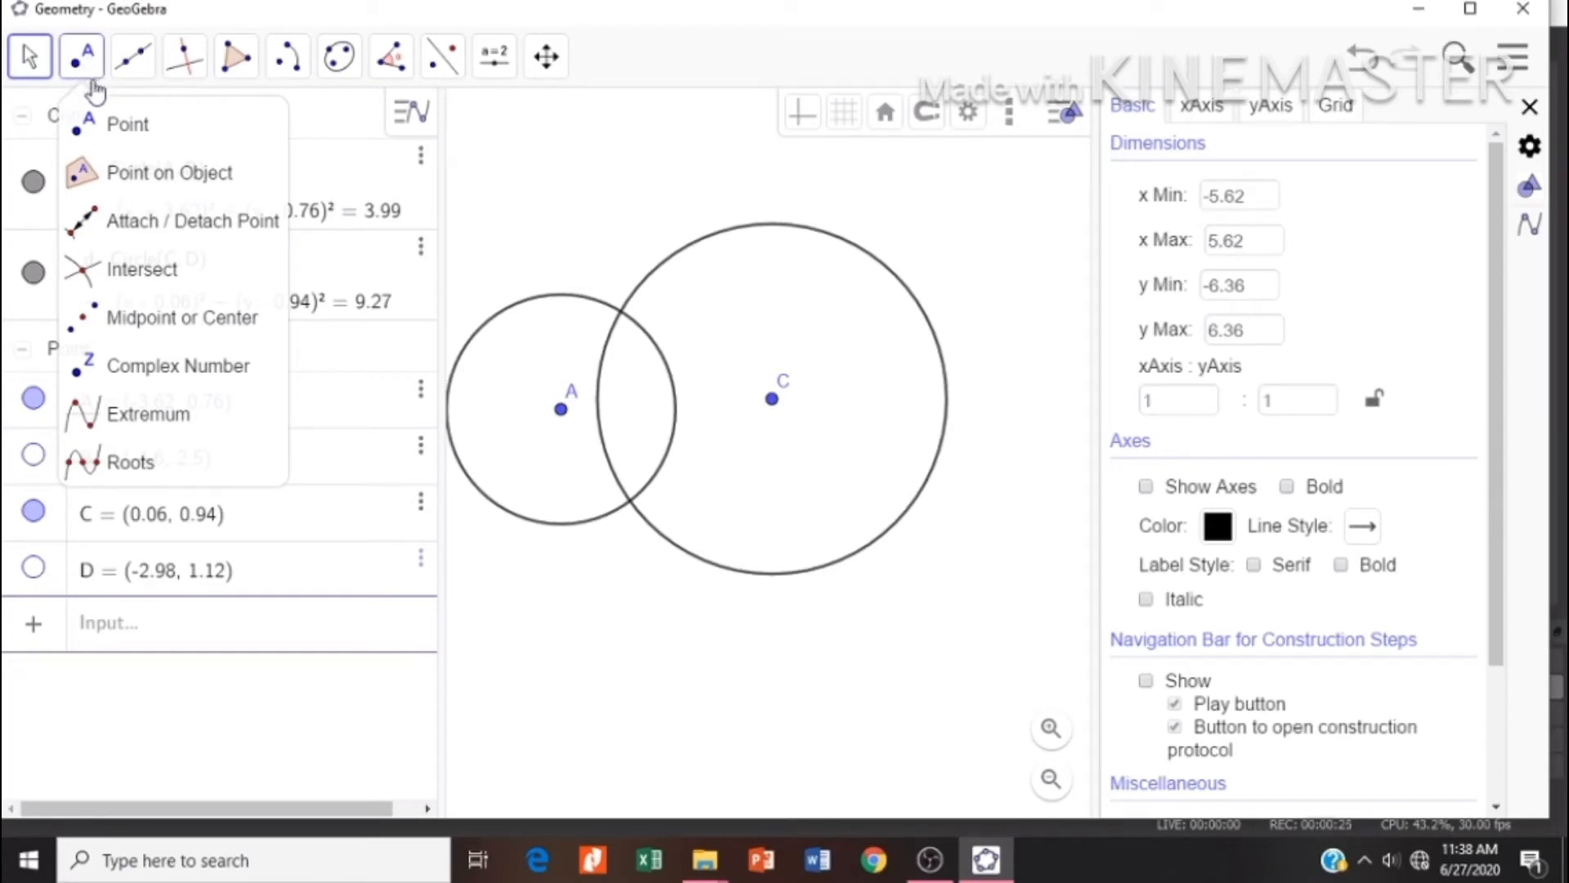
left_click(123, 124)
left_click(104, 170)
left_click(124, 278)
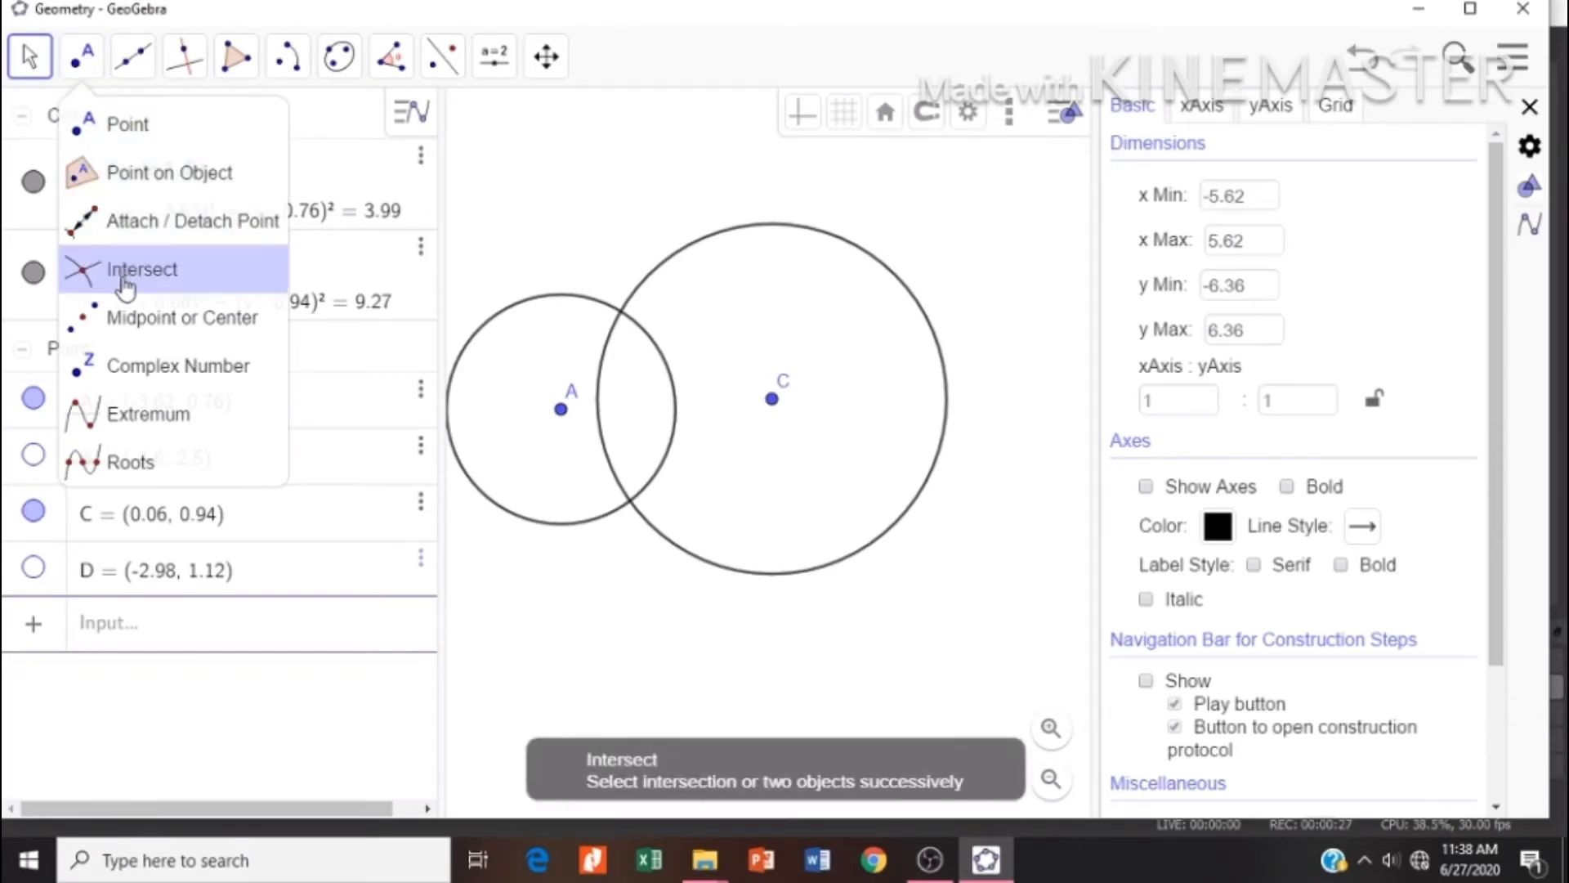
left_click(572, 306)
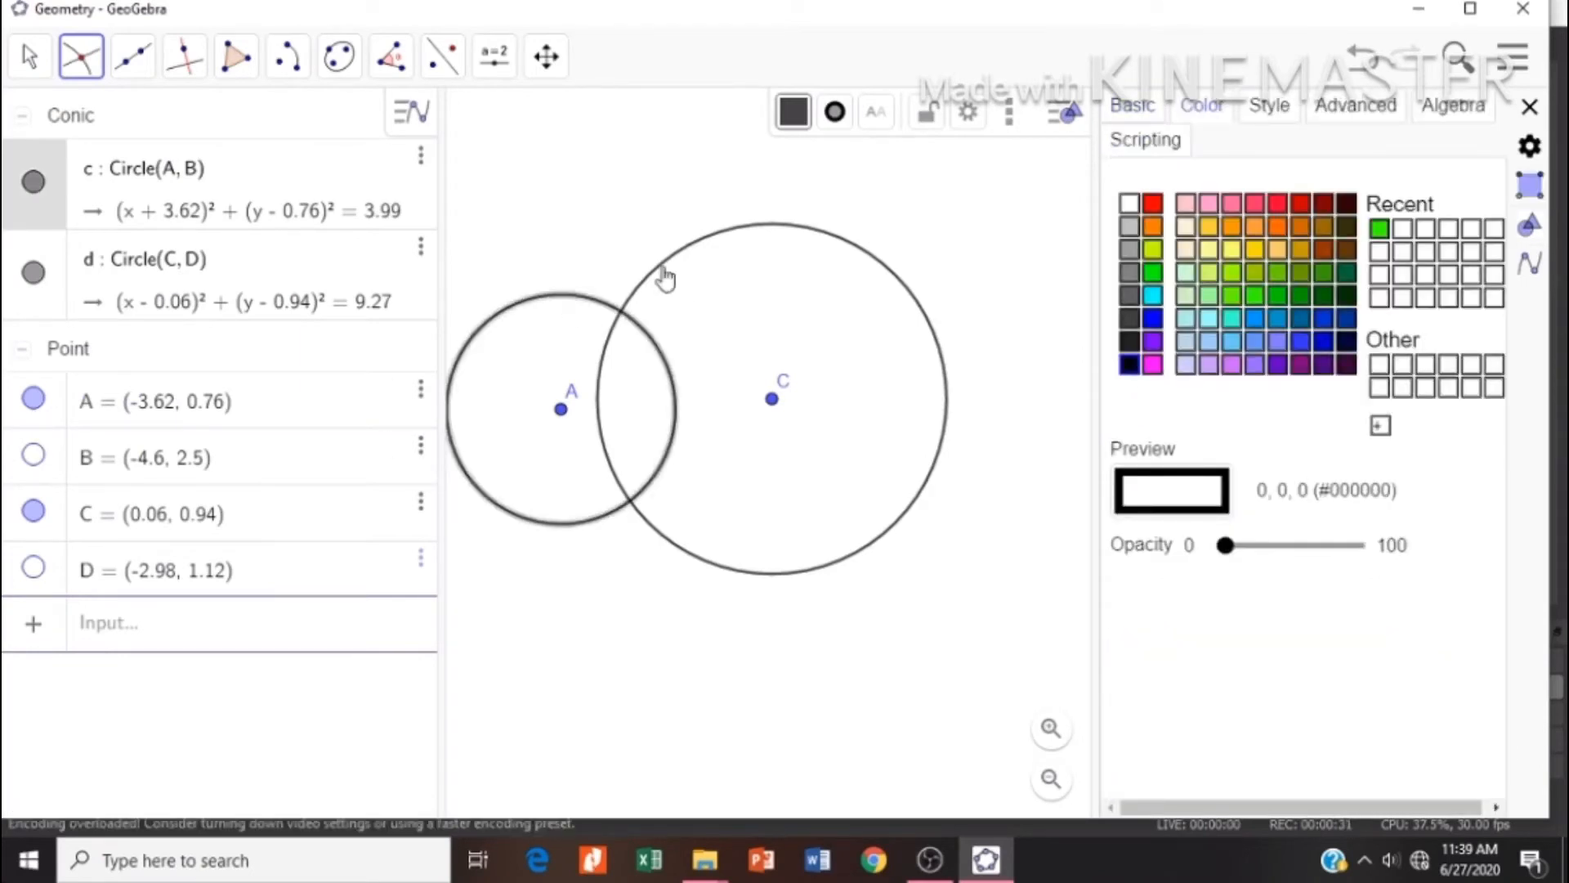
left_click(643, 294)
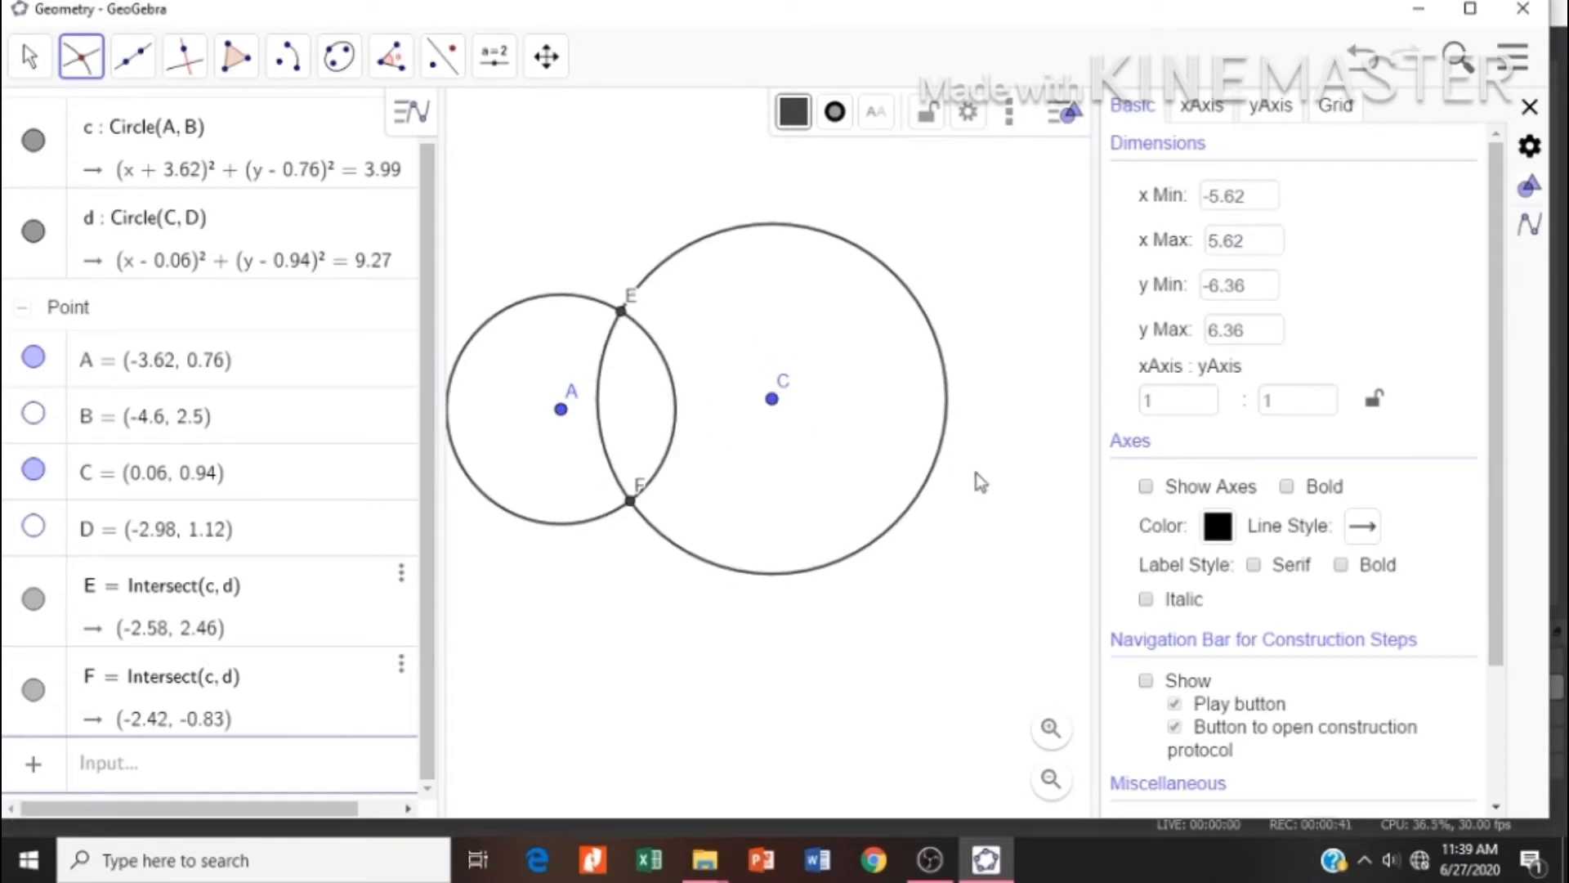
Draw the outer Circular Arcs of both circles, one centred at A from E to F, the other centred at C from F to E.
left_click(280, 65)
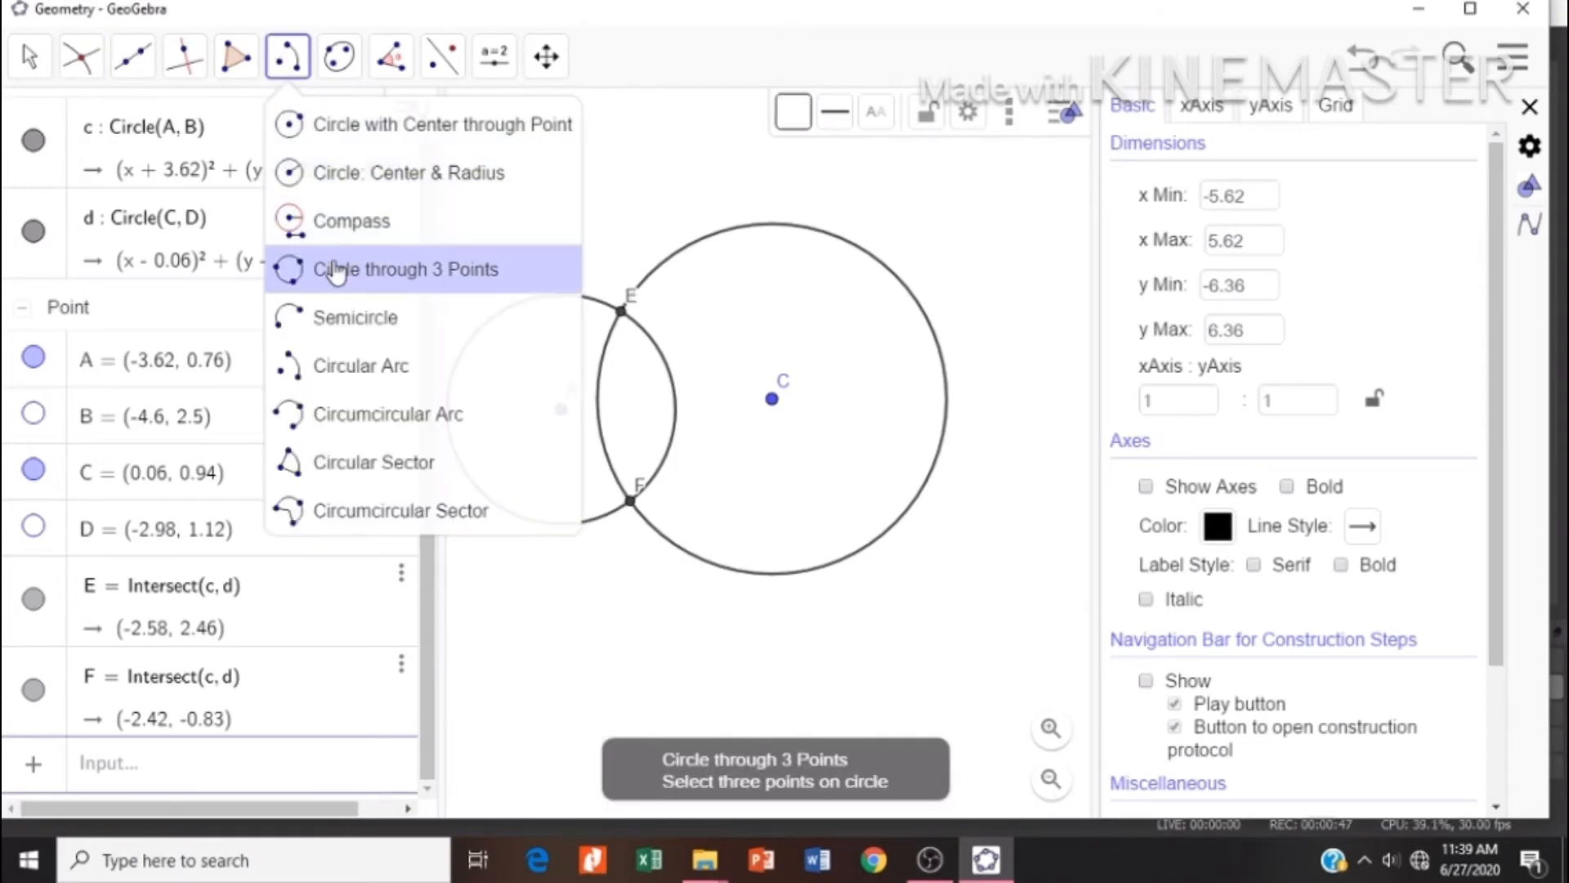
left_click(374, 384)
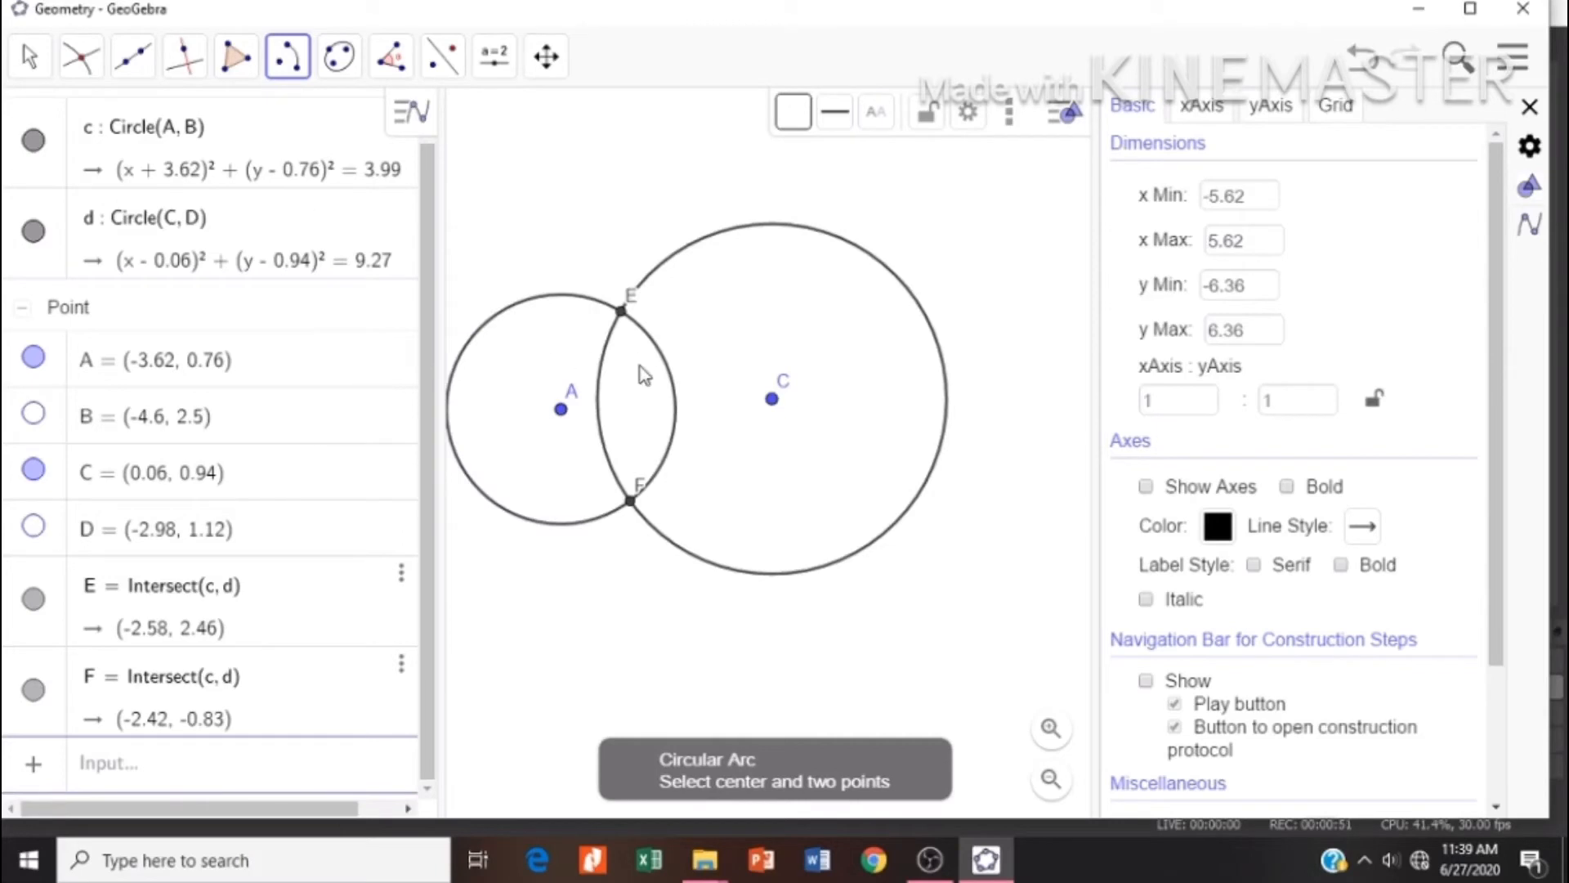
left_click(561, 411)
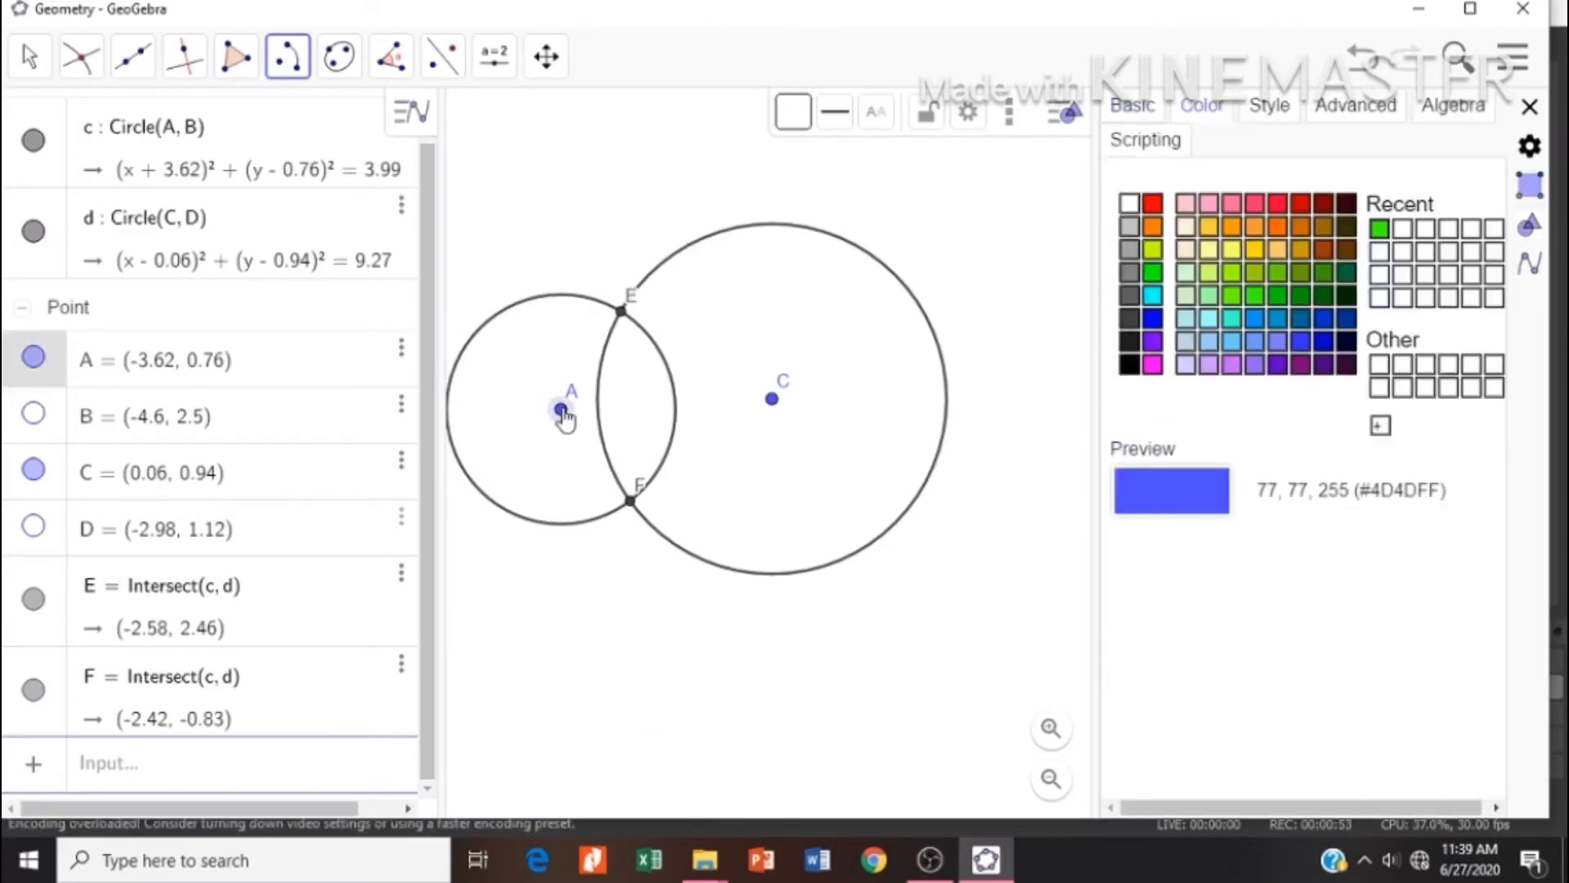
left_click(621, 316)
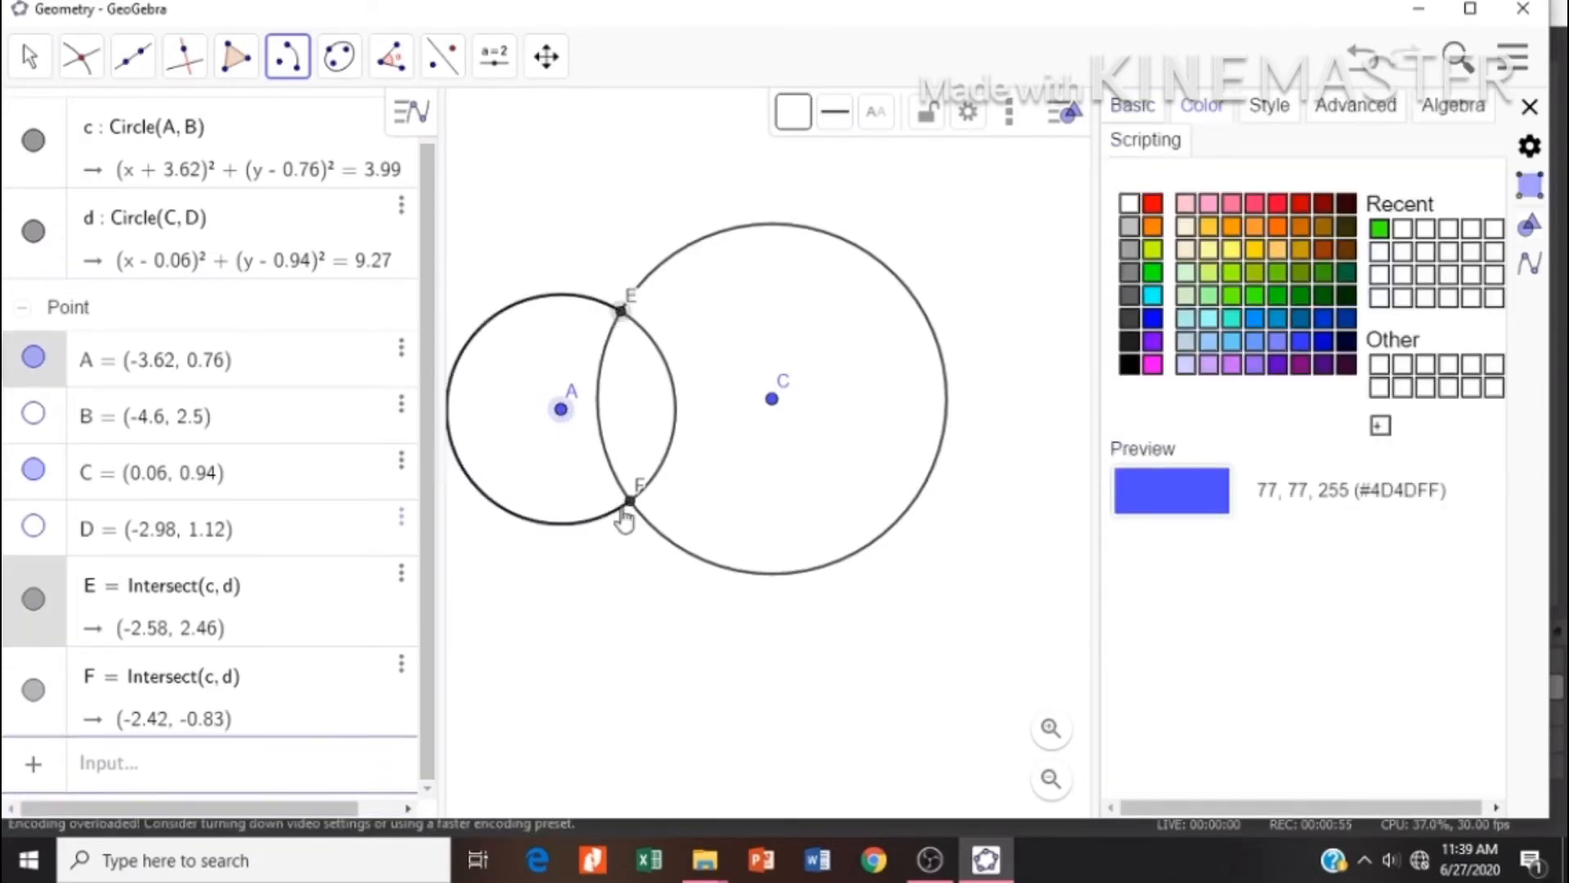
left_click(632, 502)
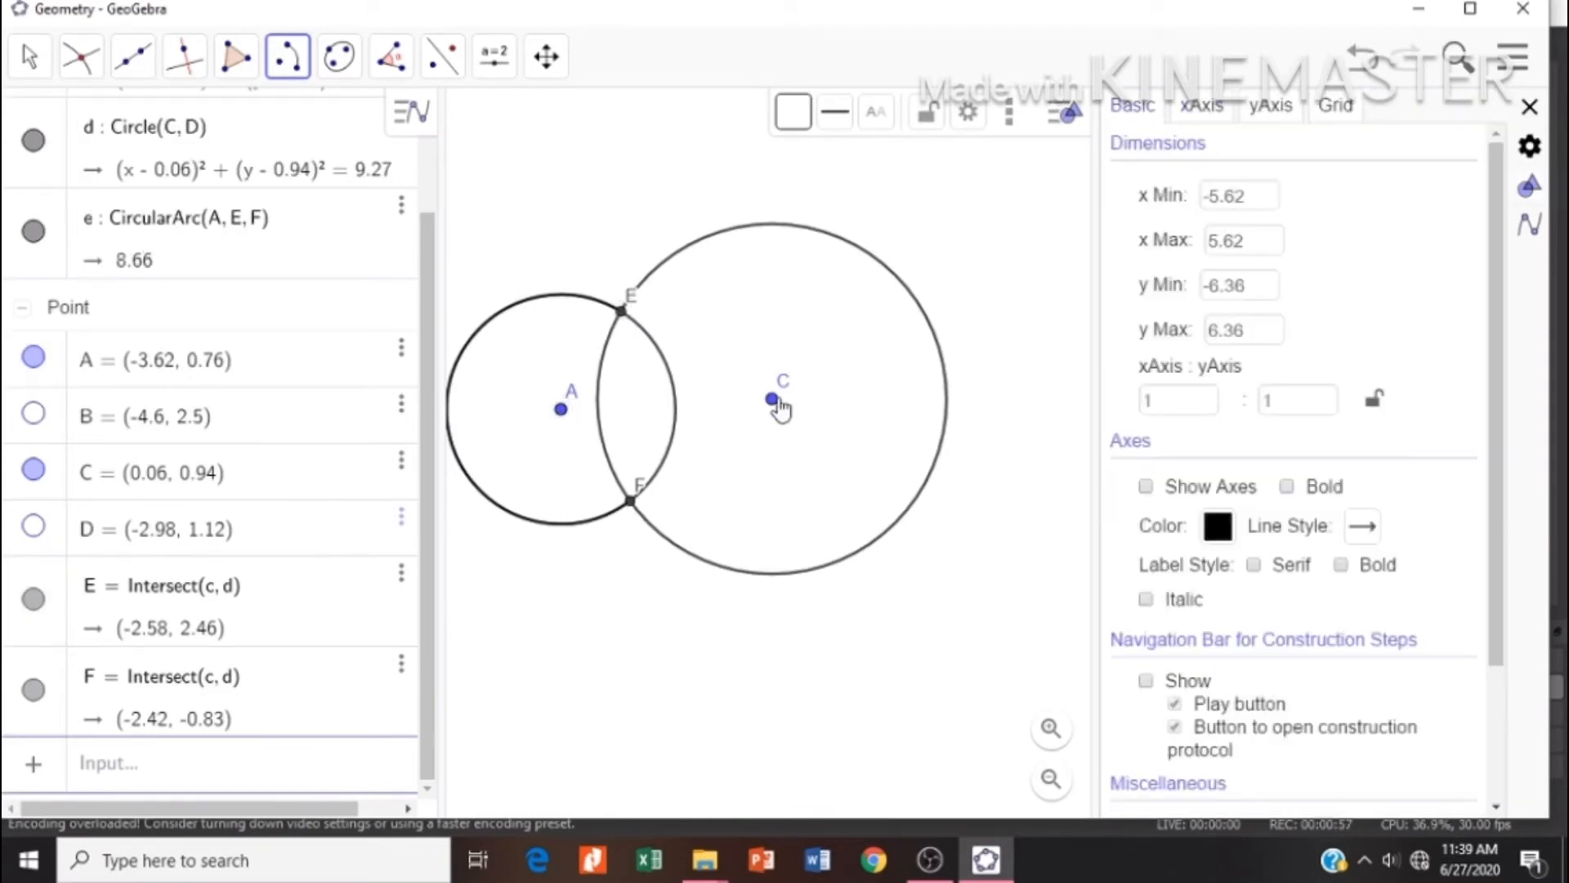
left_click(775, 399)
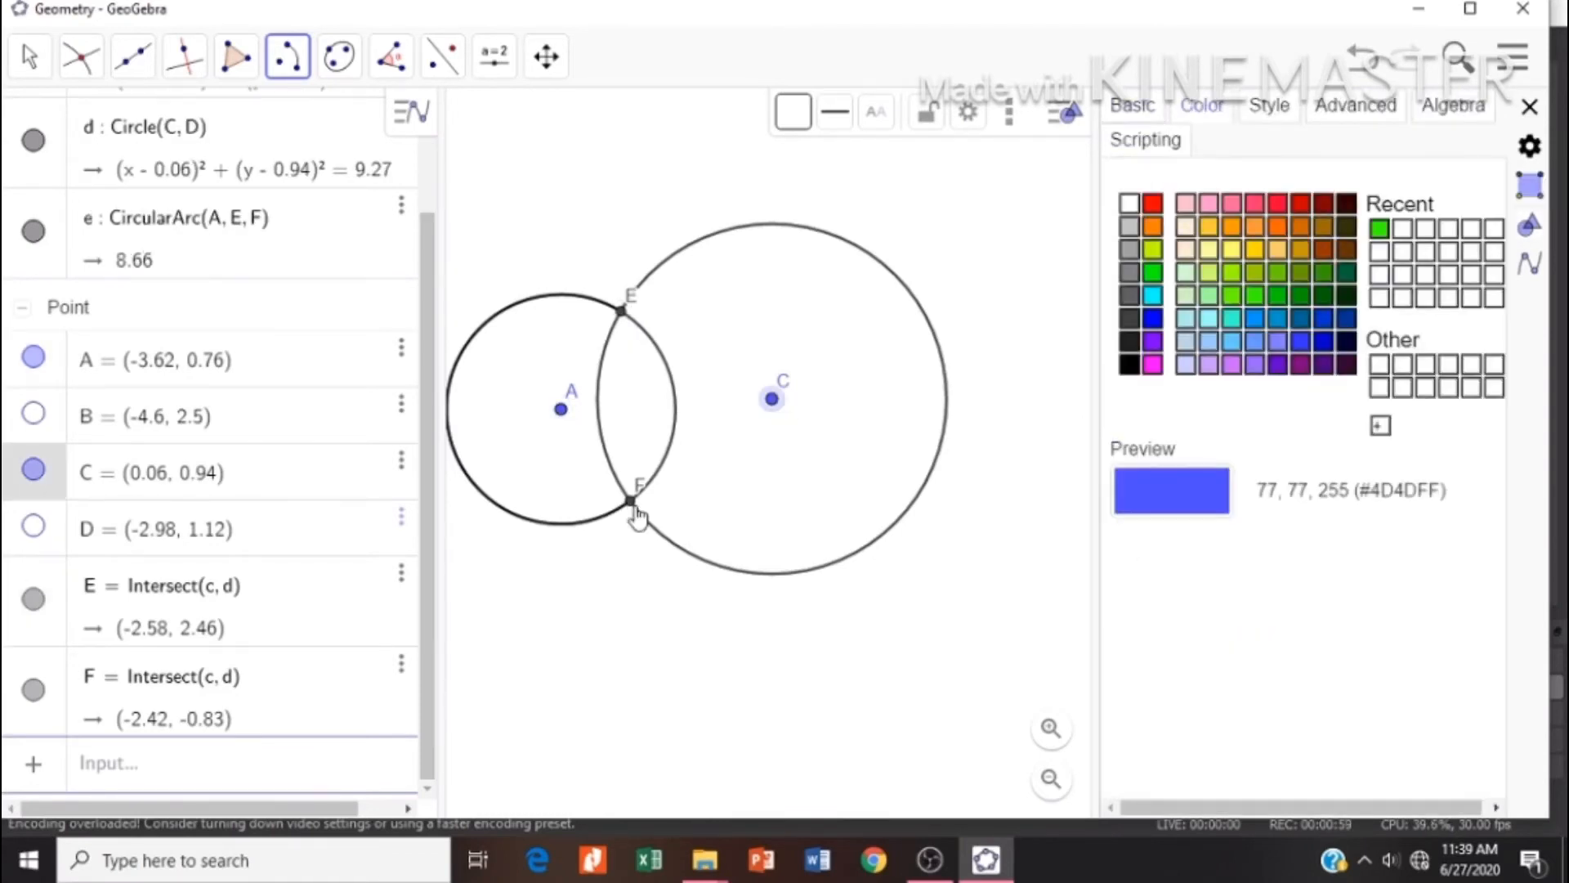
left_click(622, 317)
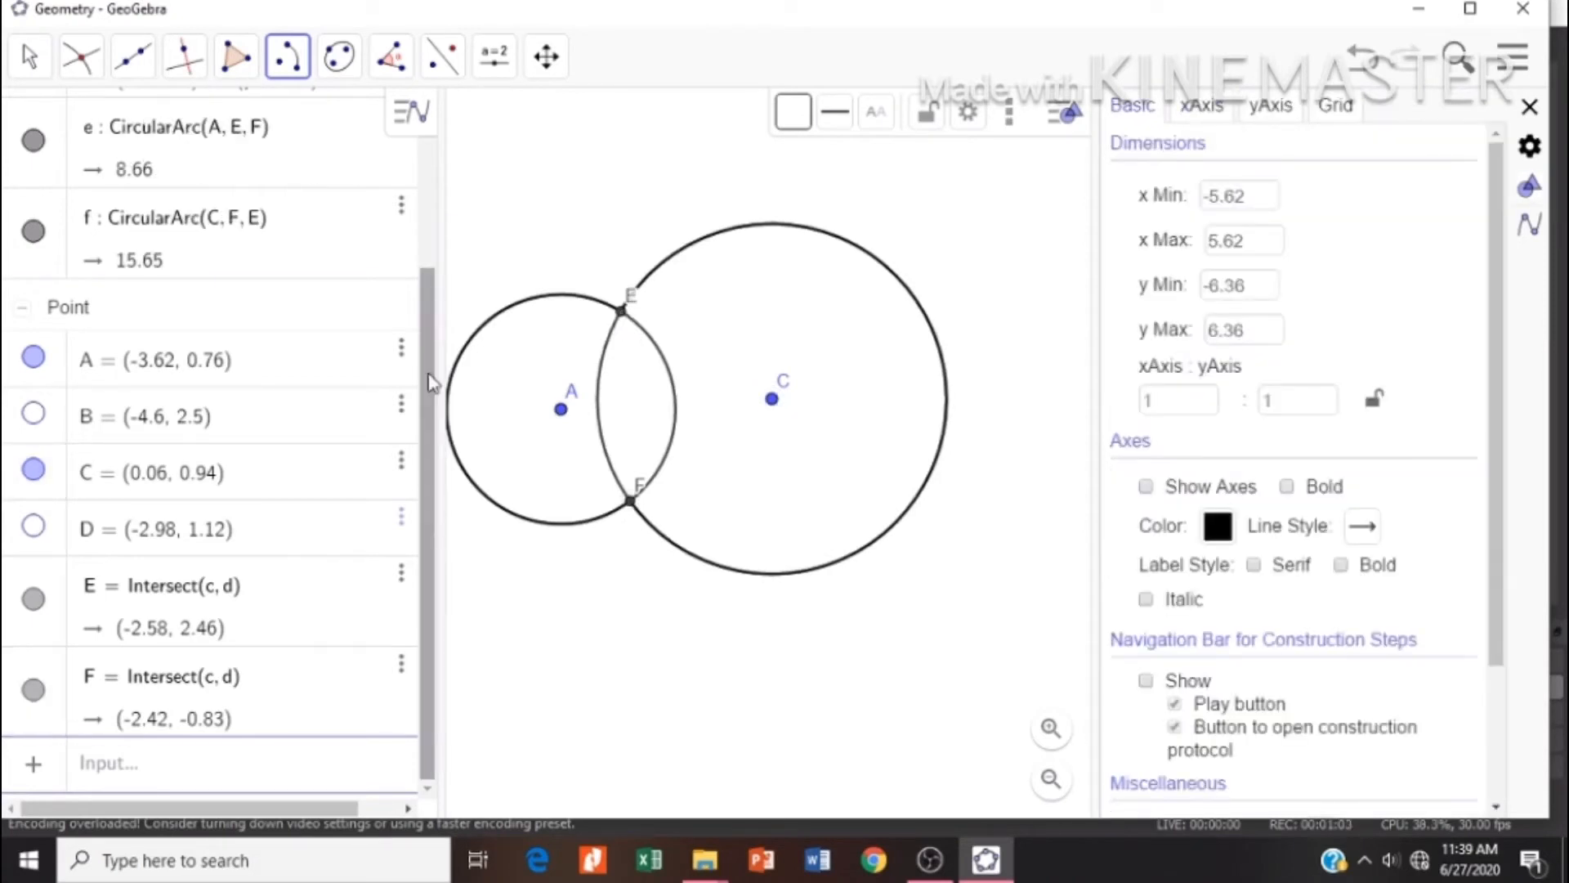
Fill the circular arc centred at A with turquoise #33FFCC at 100 opacity.
left_click_drag(431, 383, 434, 256)
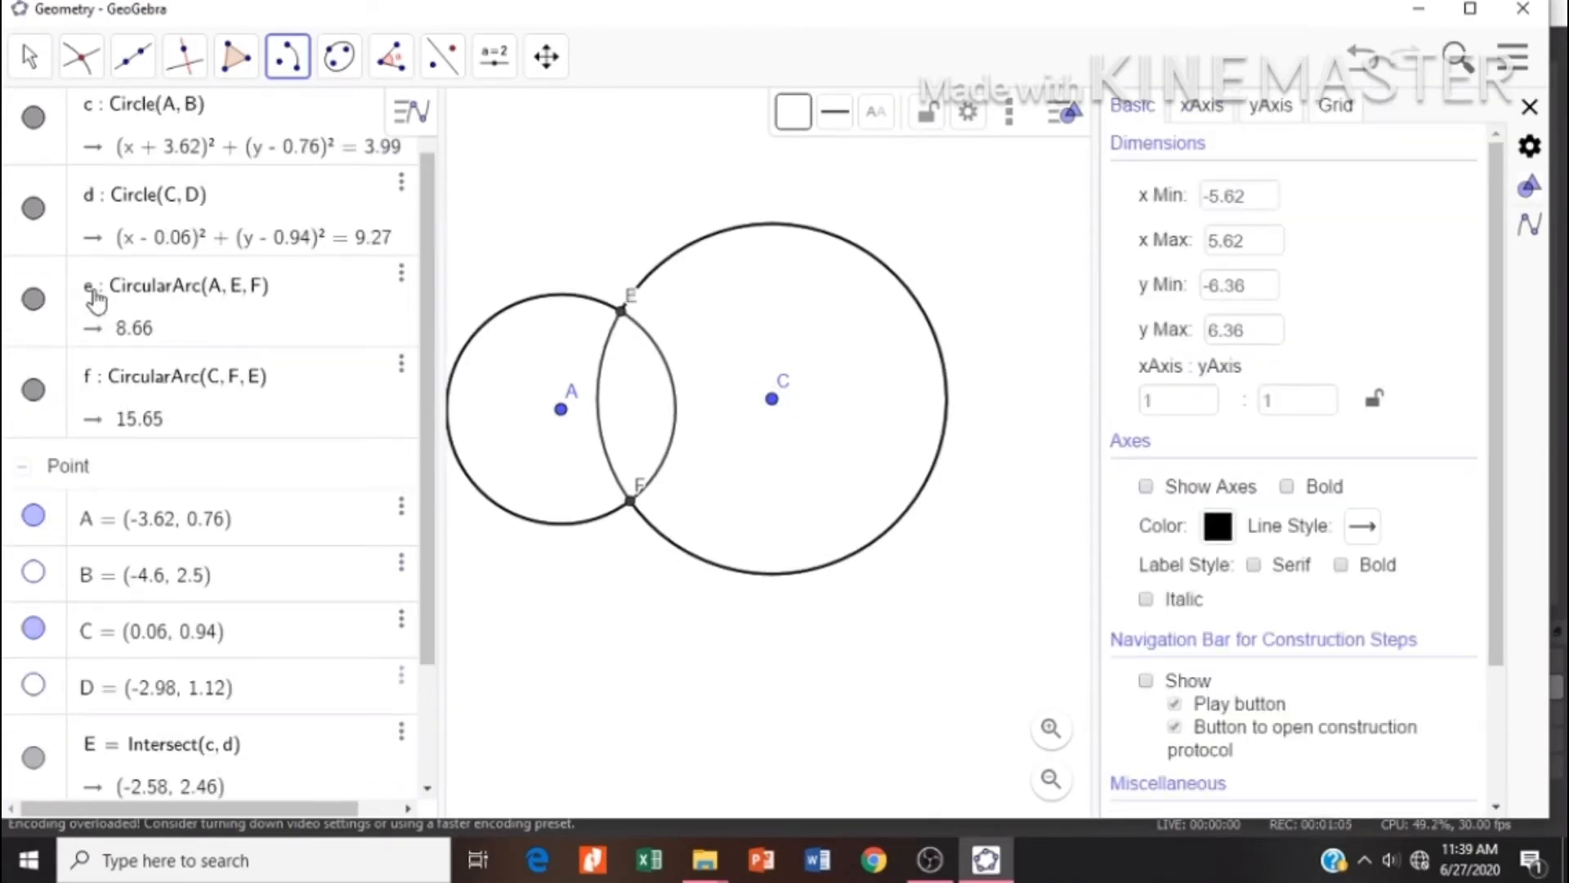
left_click(401, 274)
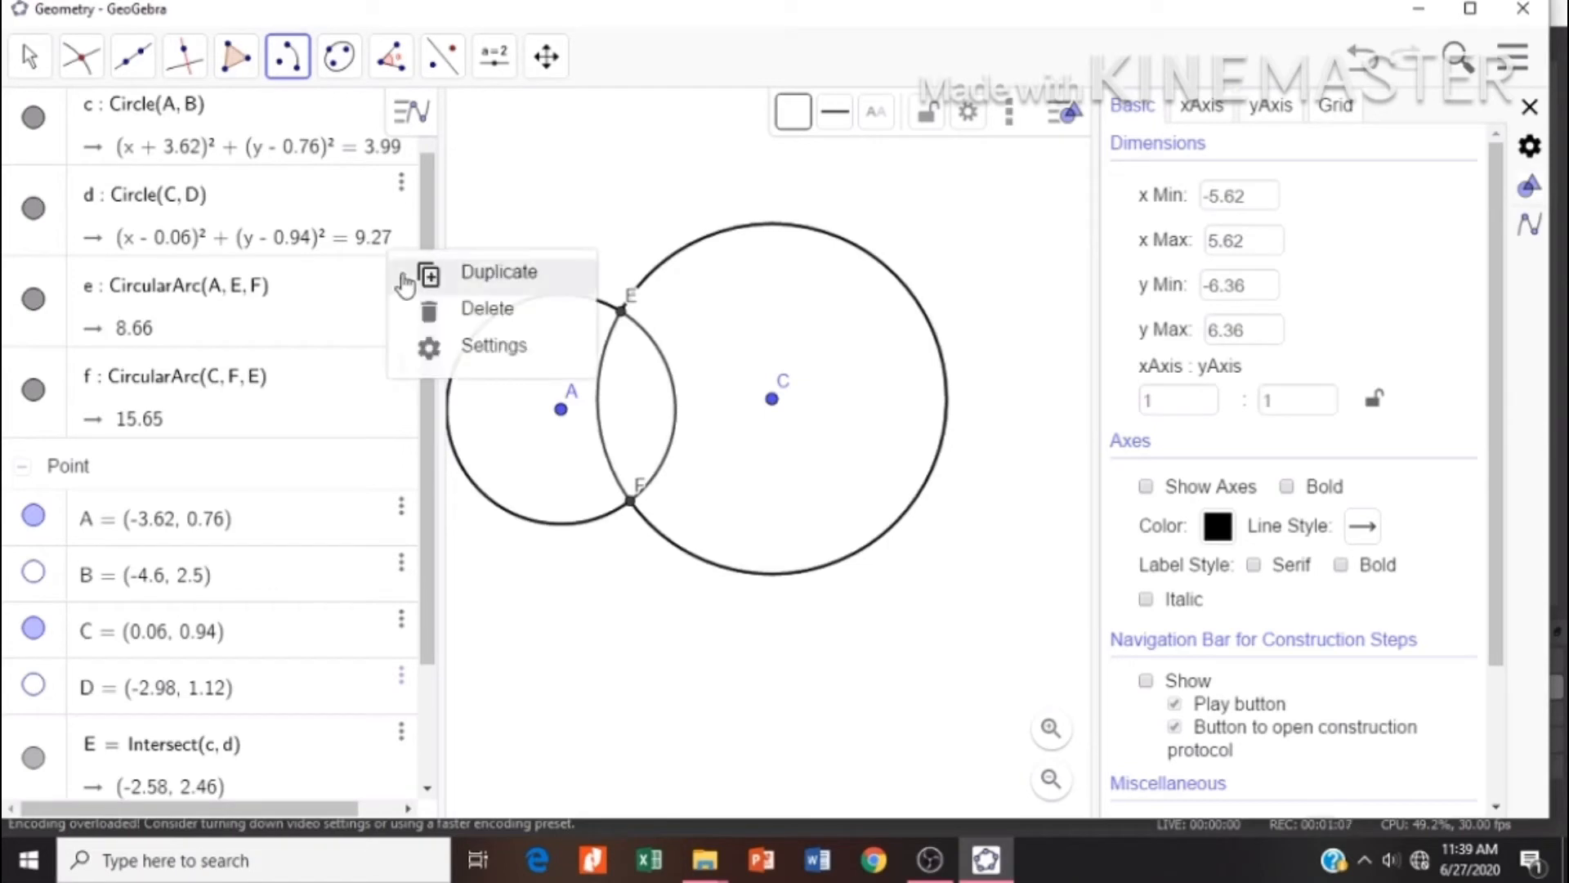
left_click(494, 348)
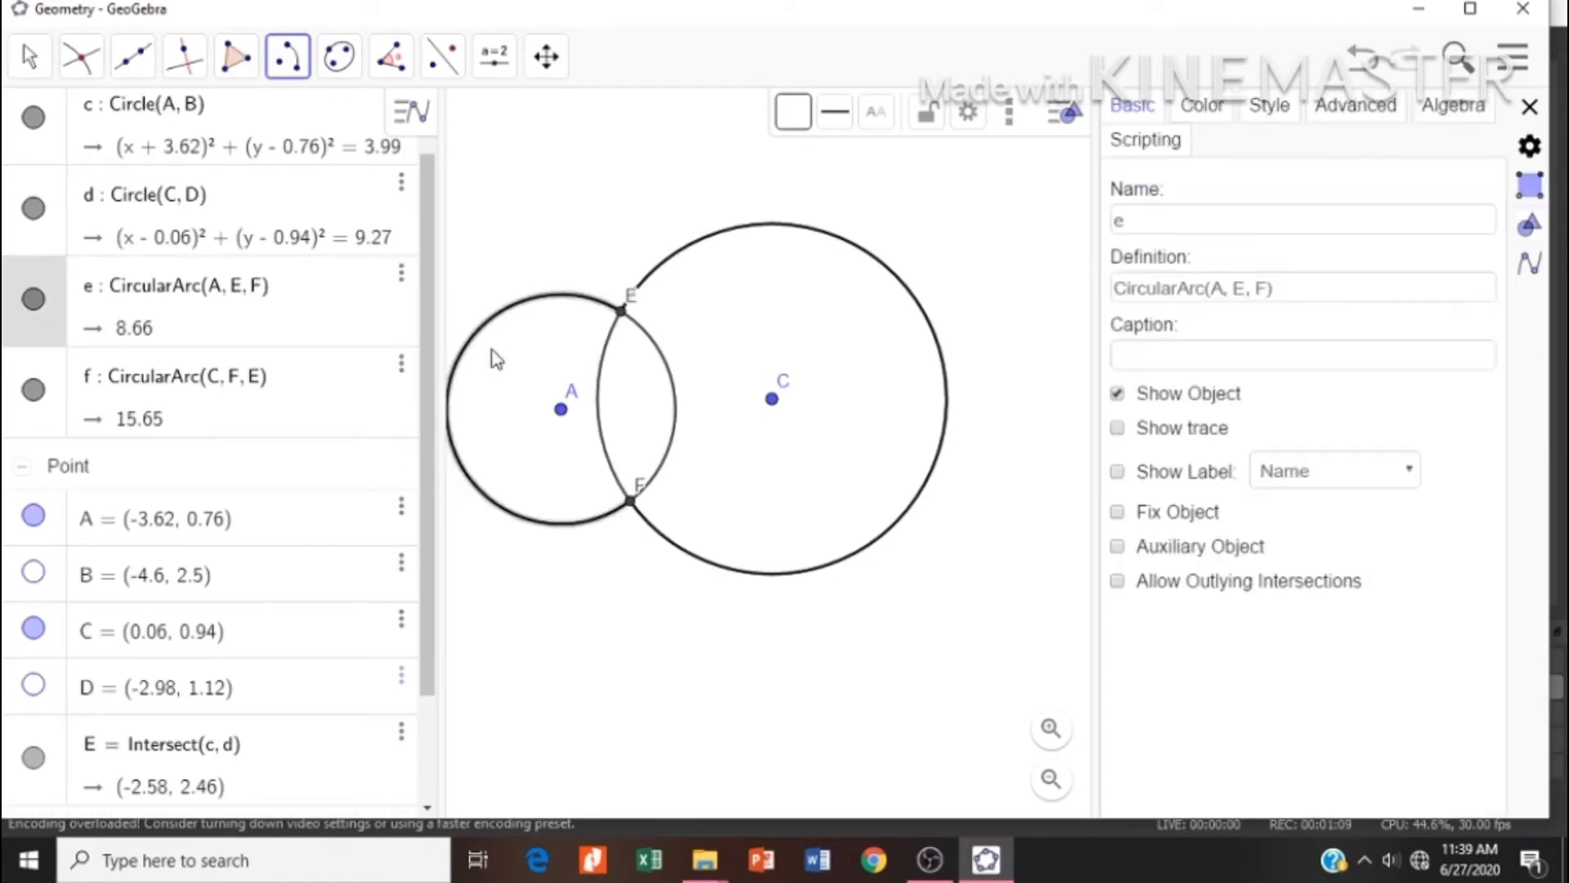
left_click(1212, 116)
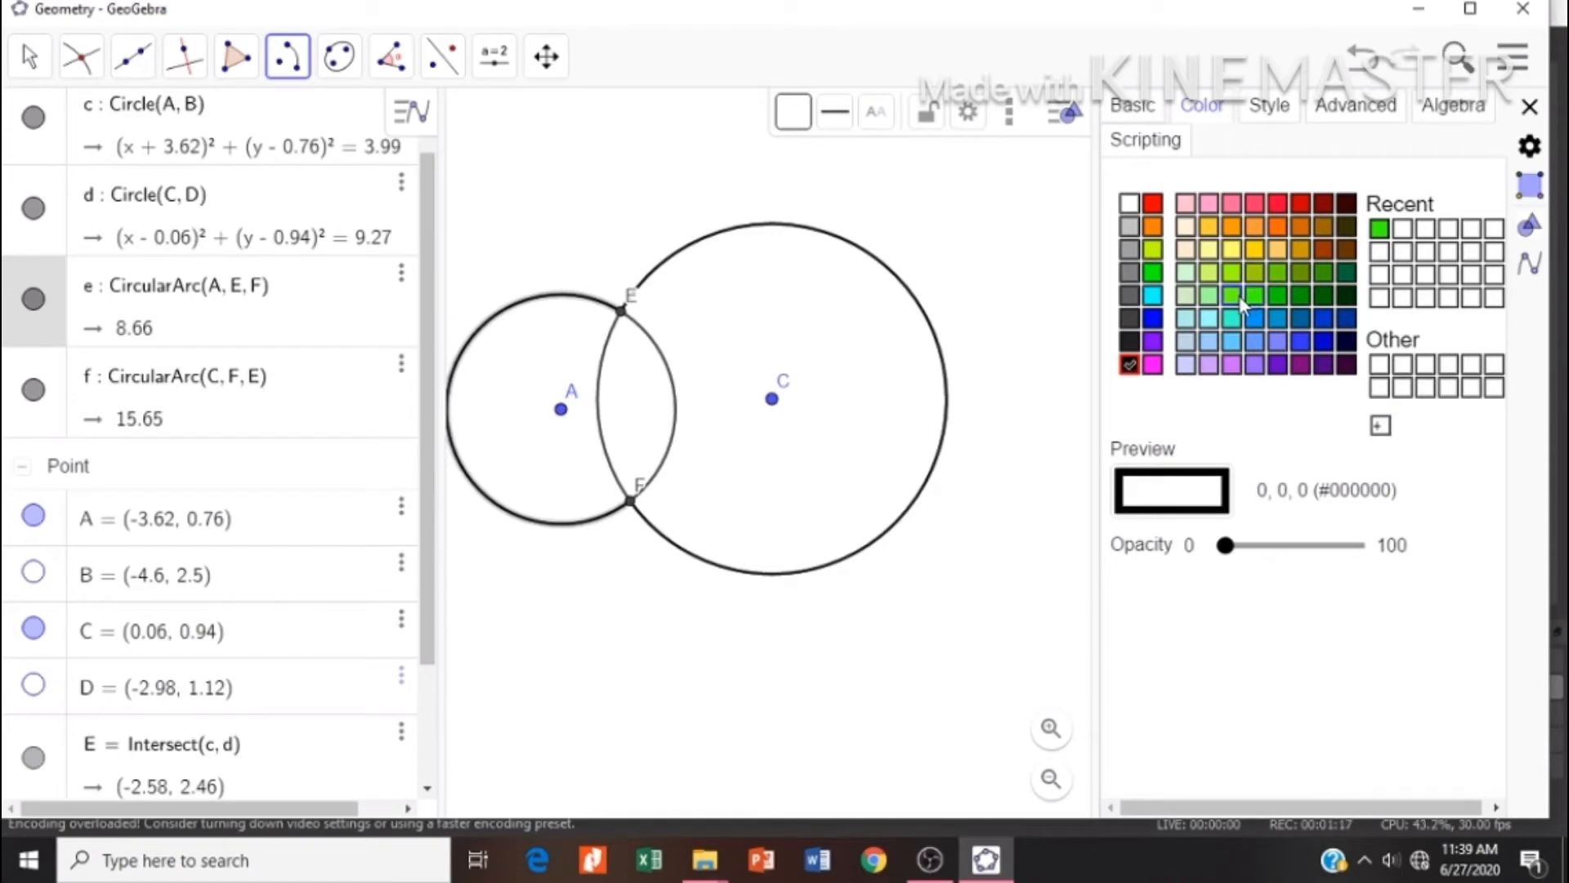
left_click(1232, 318)
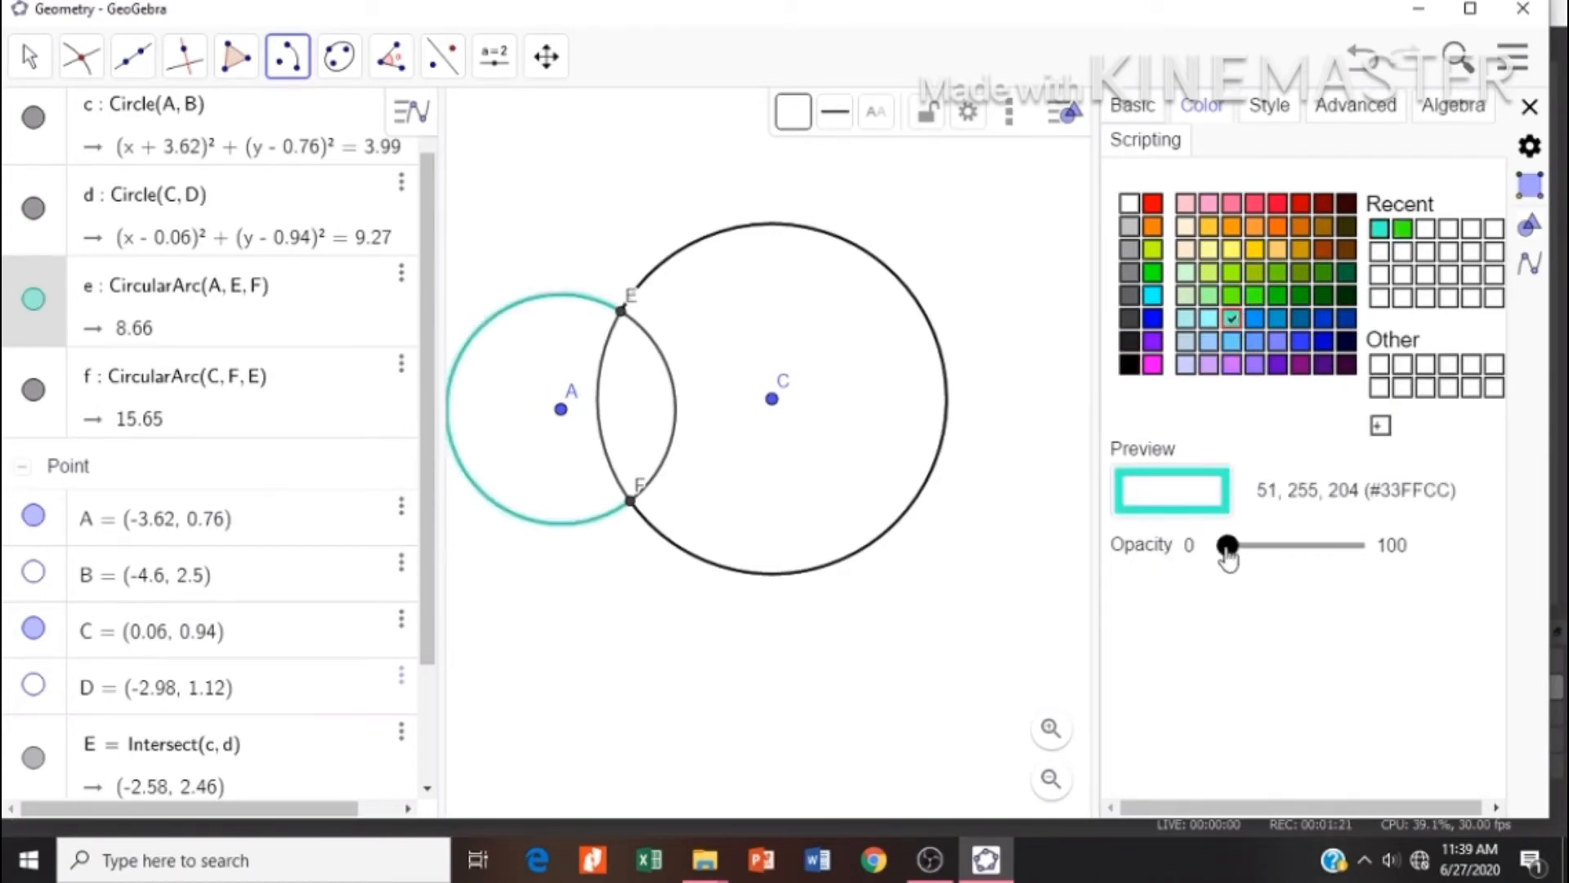
left_click_drag(1227, 547, 1387, 549)
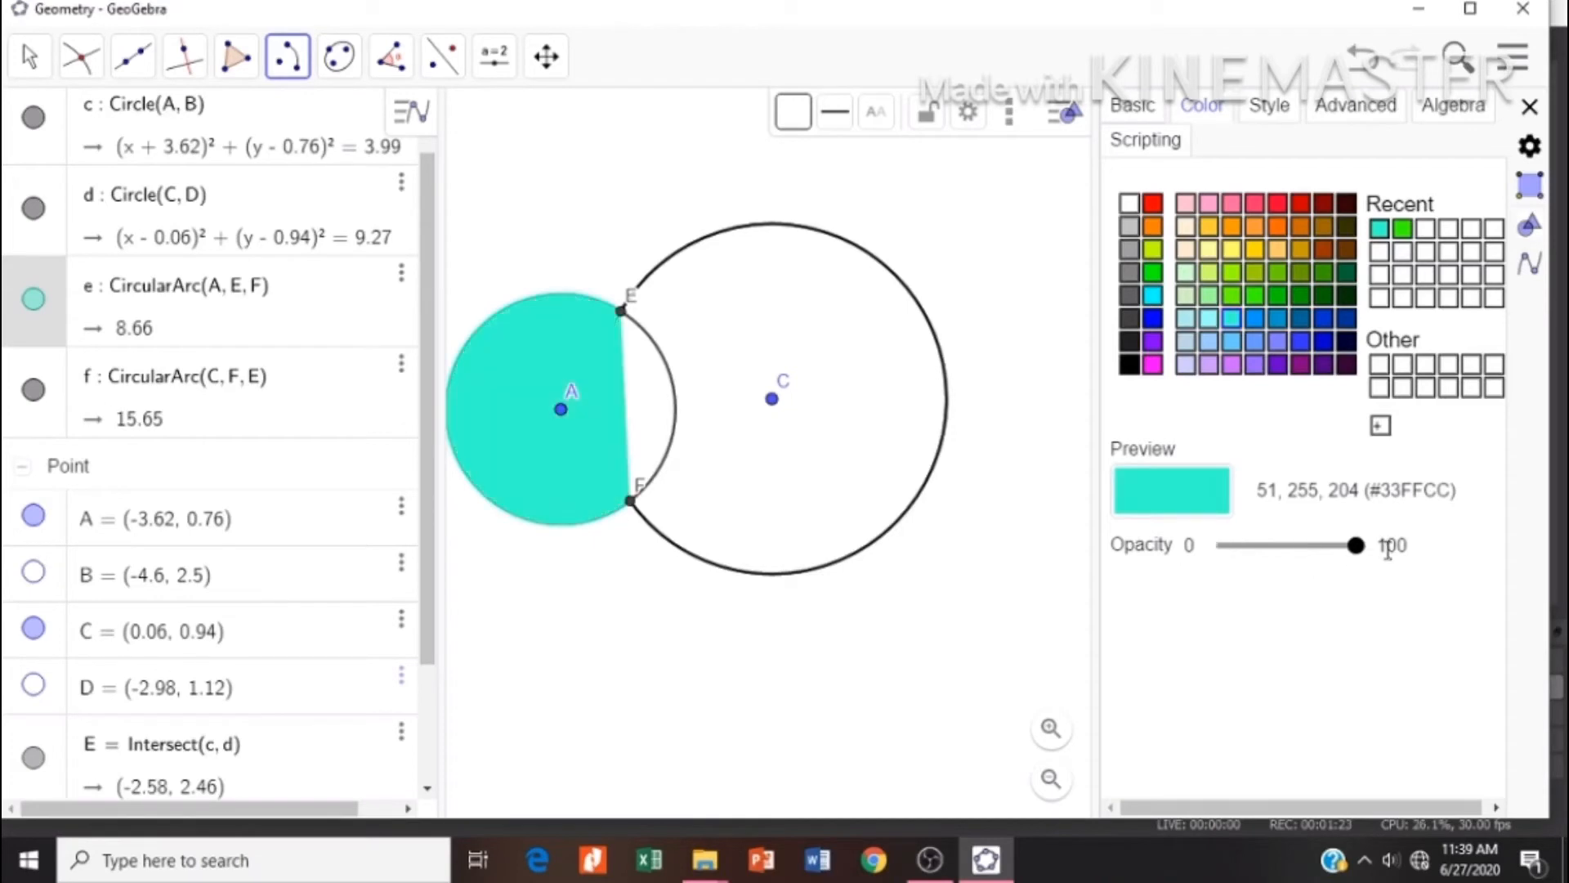
Fill the circular arc centred at C with the recent turquoise #33FFCC at 100 opacity.
left_click(99, 403)
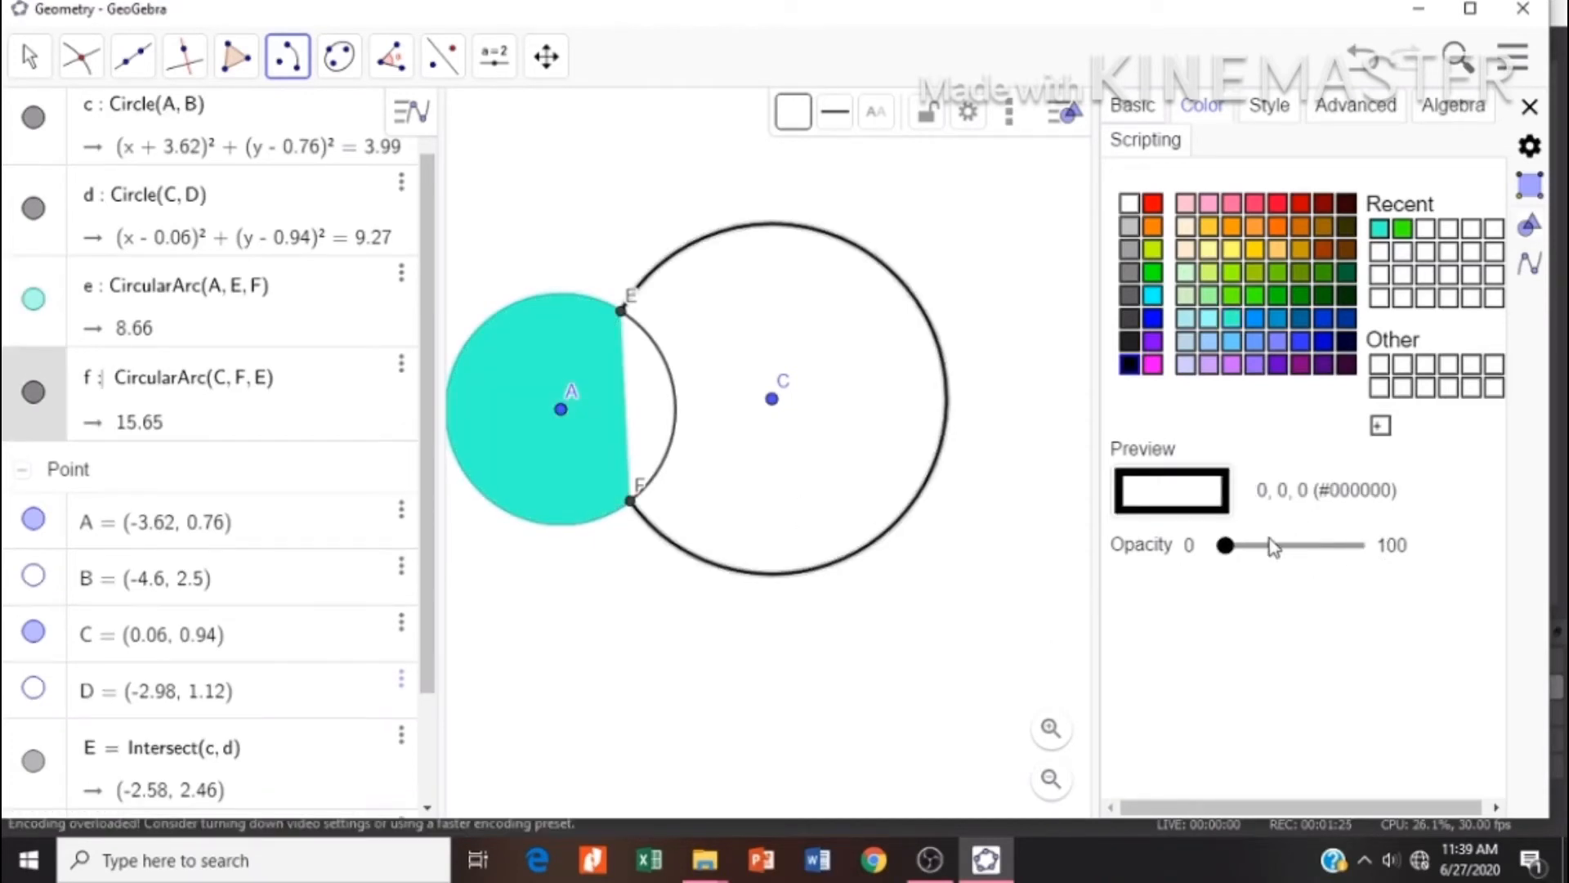
left_click_drag(1225, 546, 1379, 546)
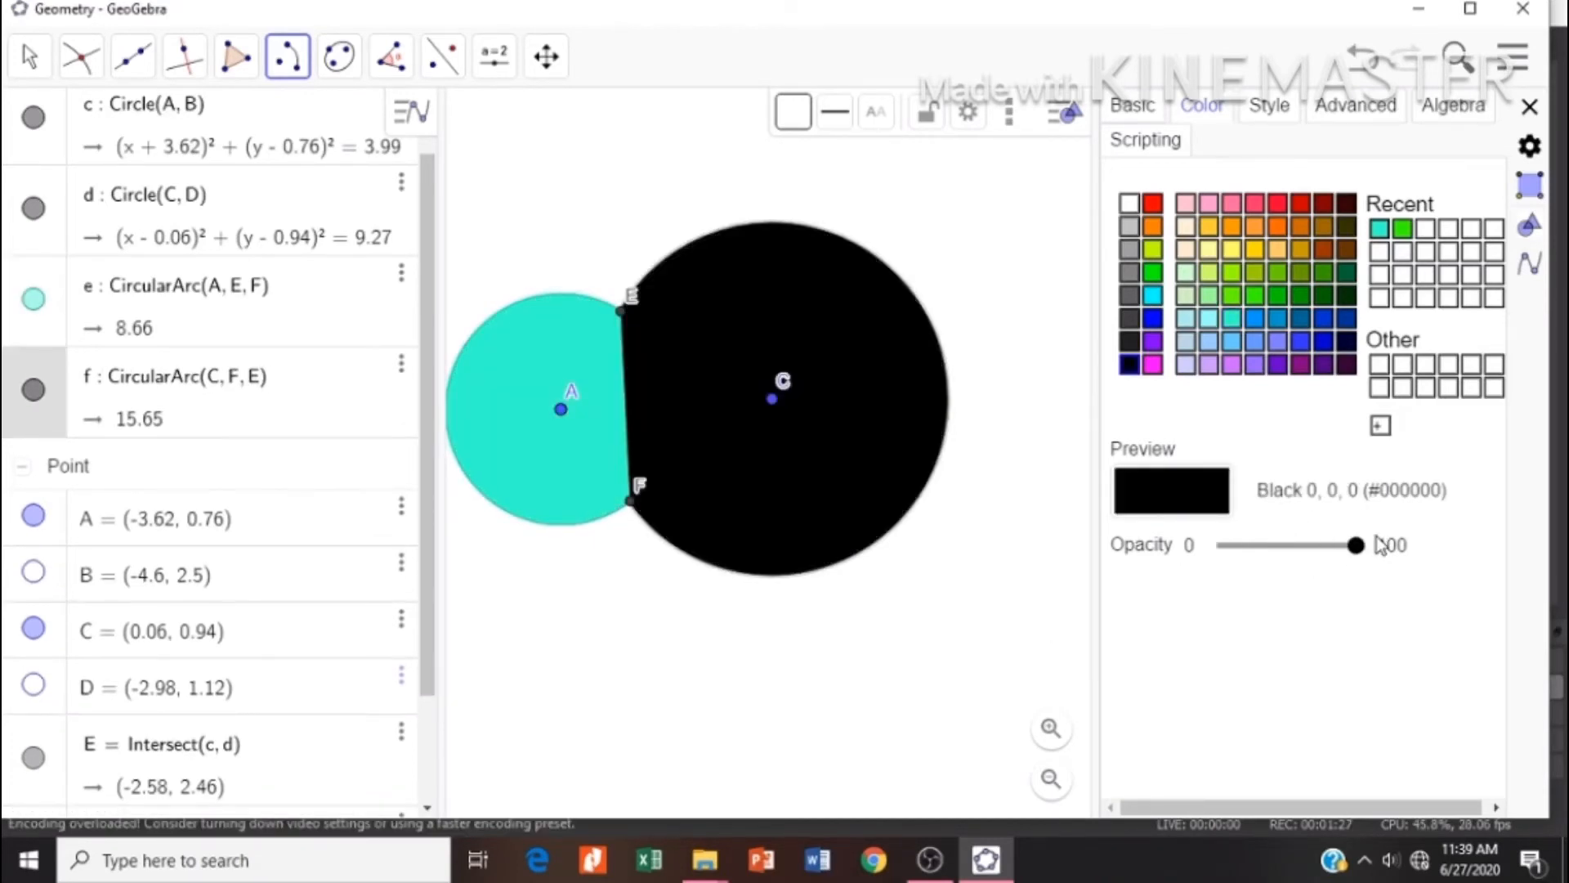
left_click(1380, 229)
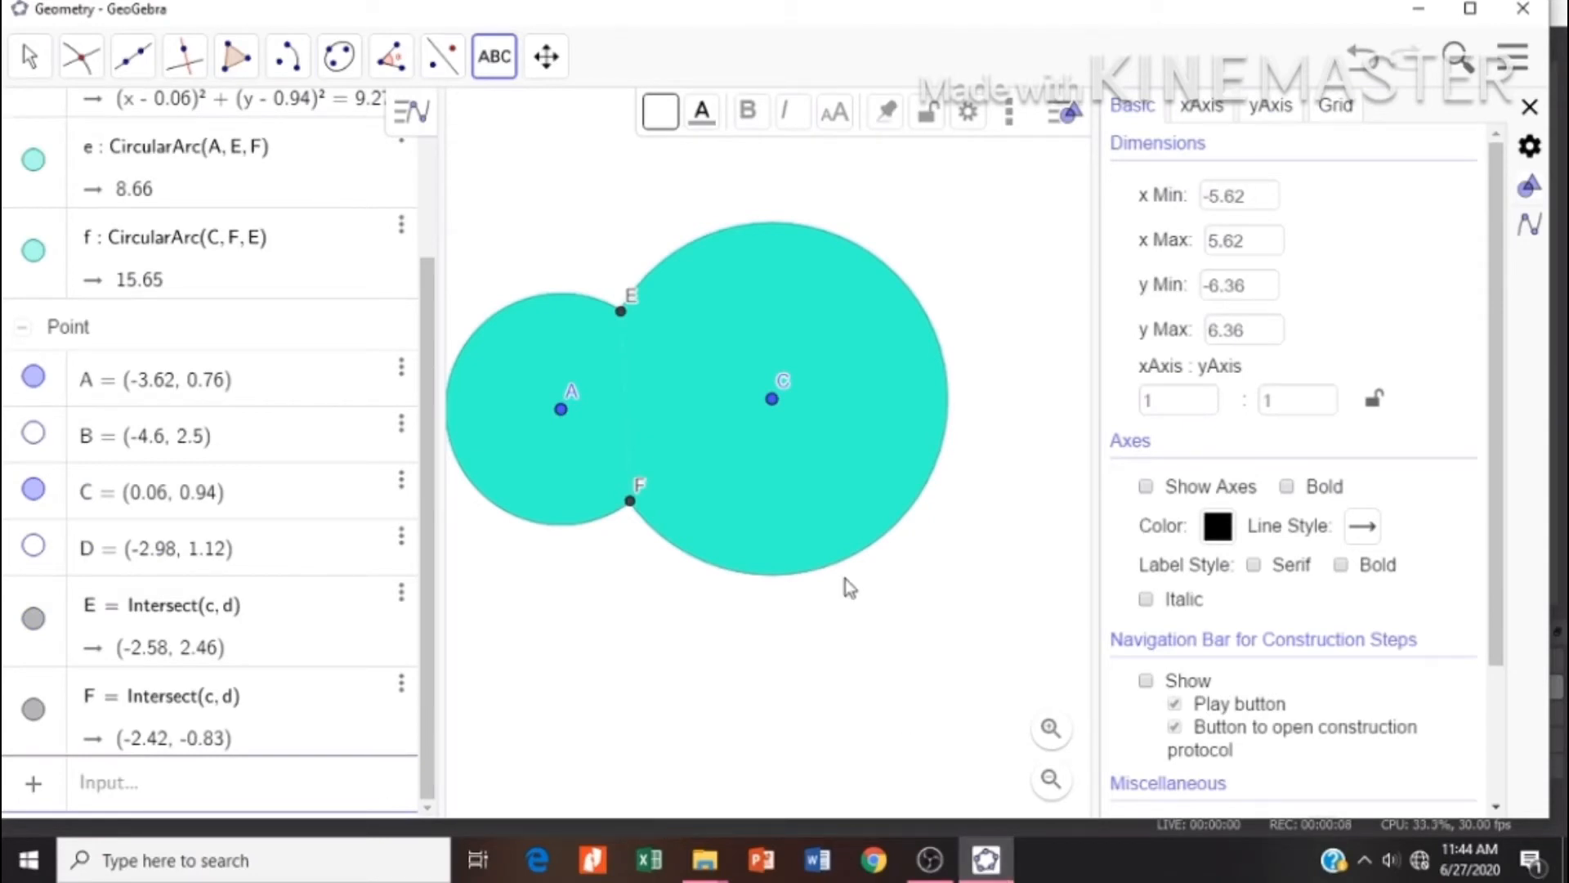
Add the text "A ∪ B" as a LaTeX formula and place it in the overlap between centres A and C.
left_click(495, 66)
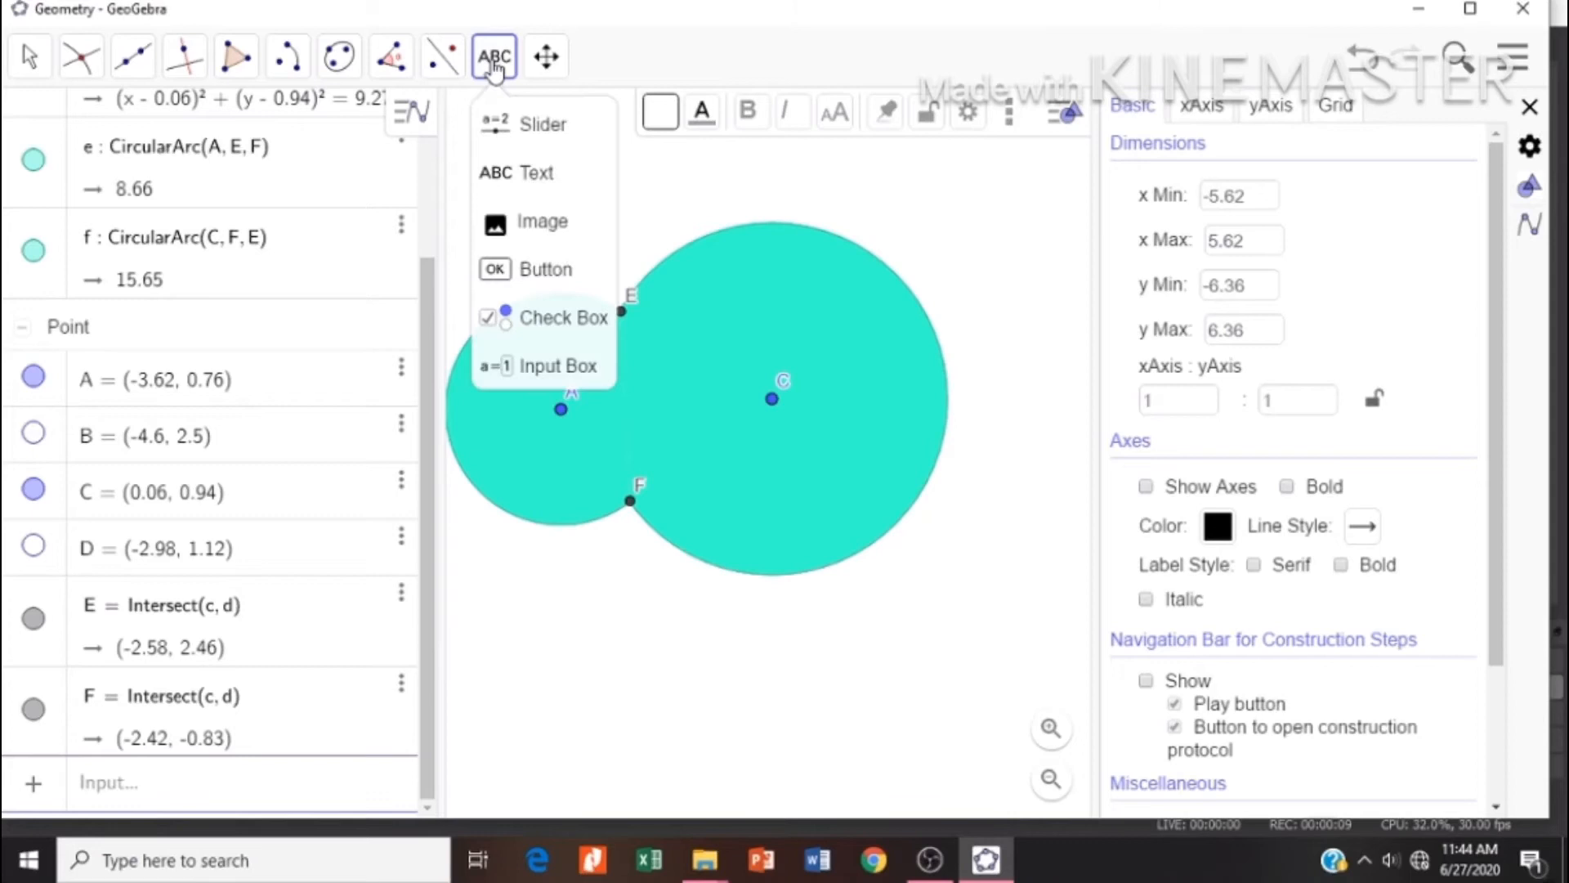
left_click(535, 175)
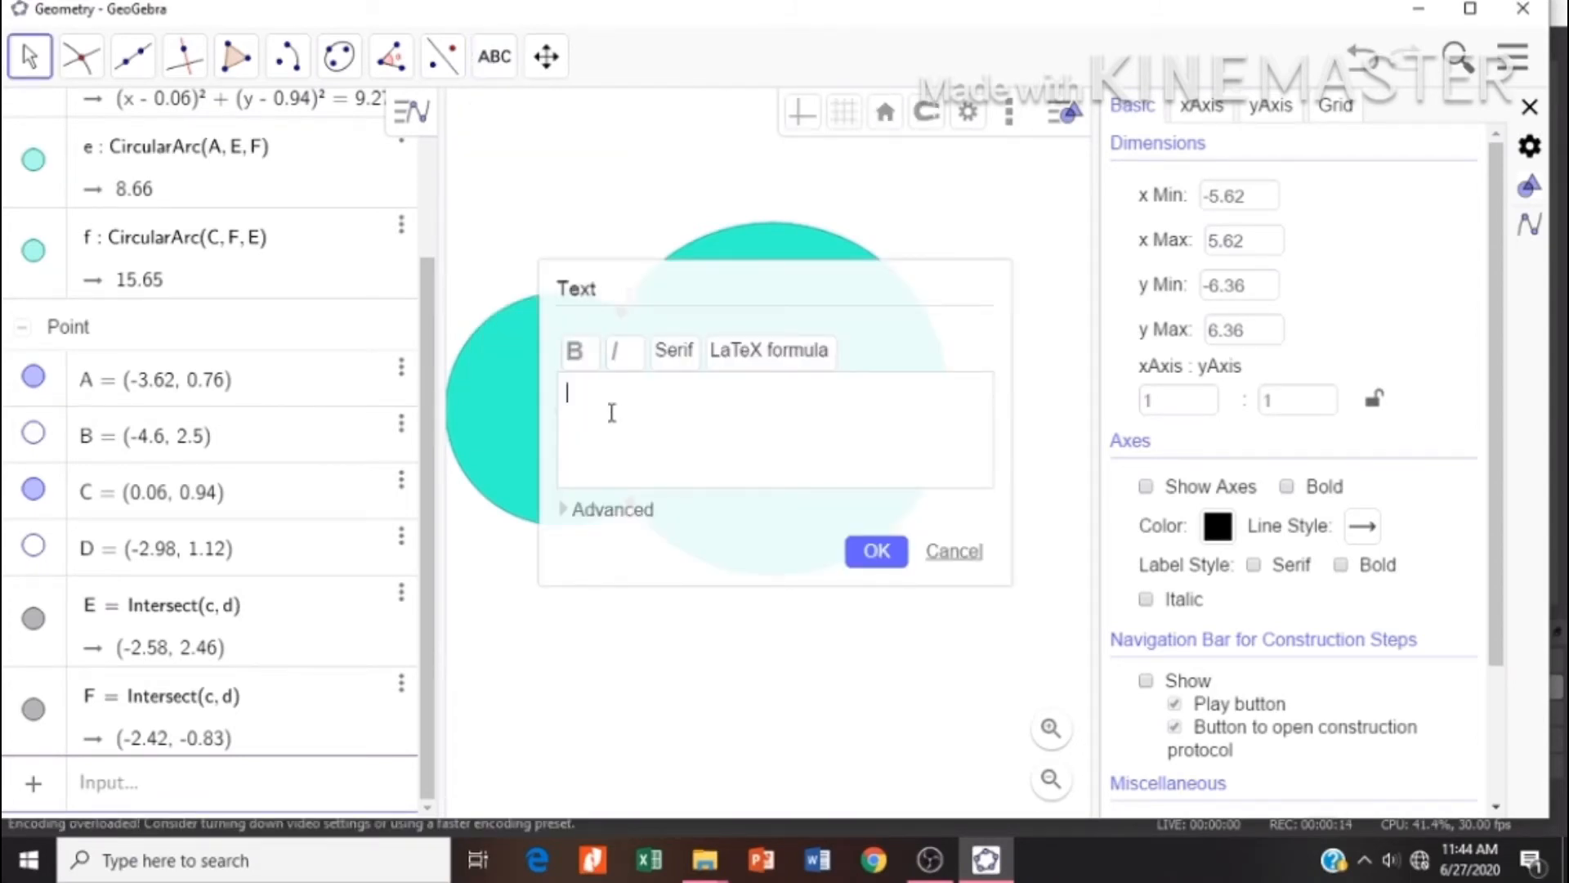
type("A")
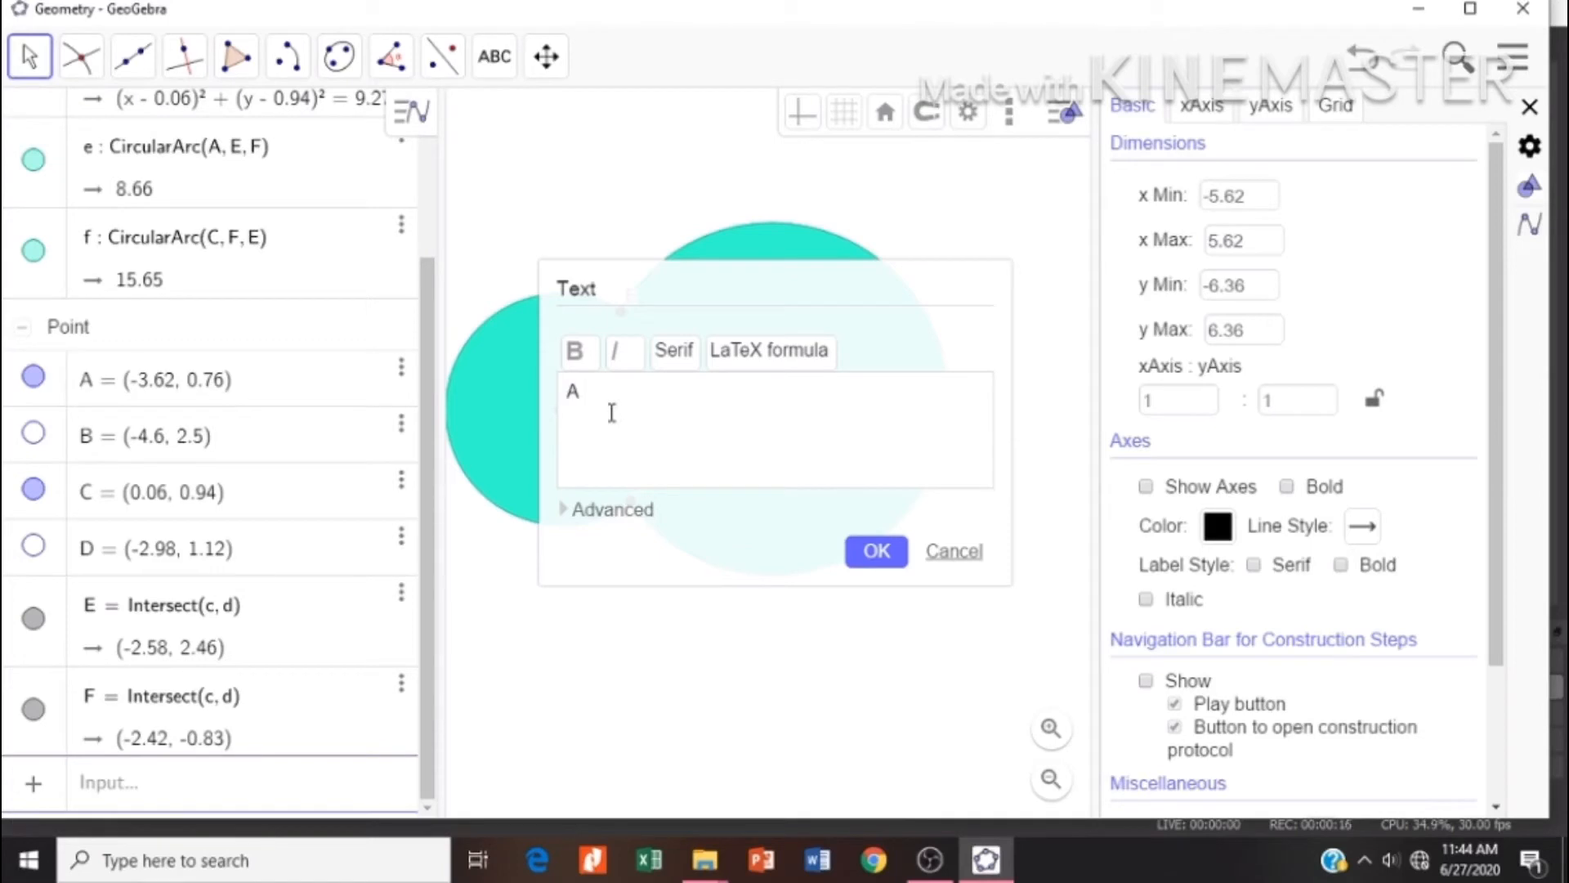
left_click(602, 523)
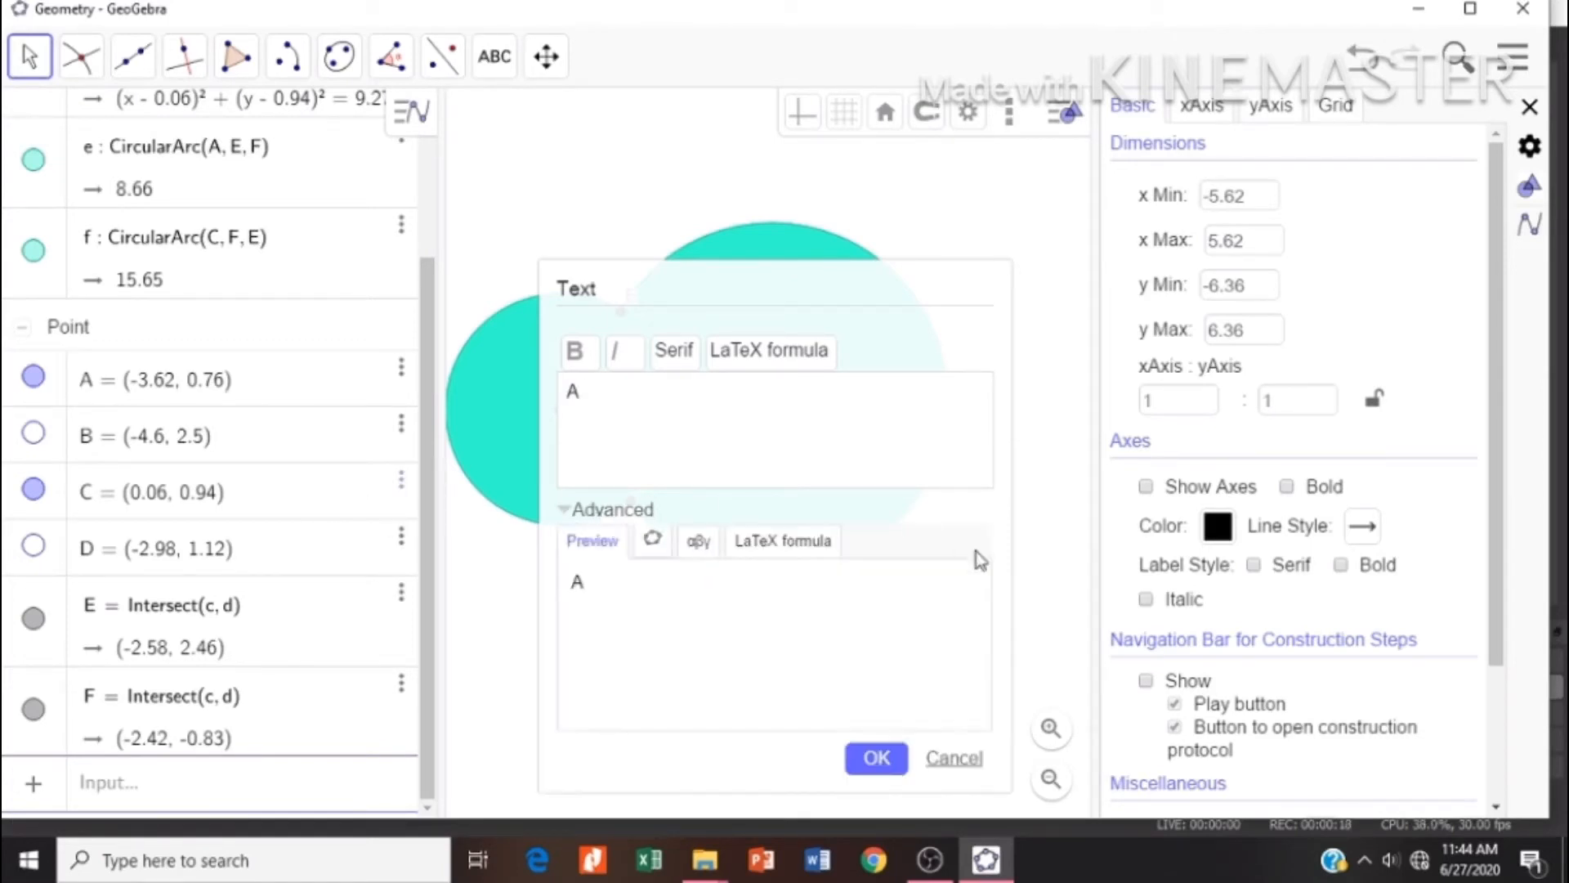
left_click(703, 555)
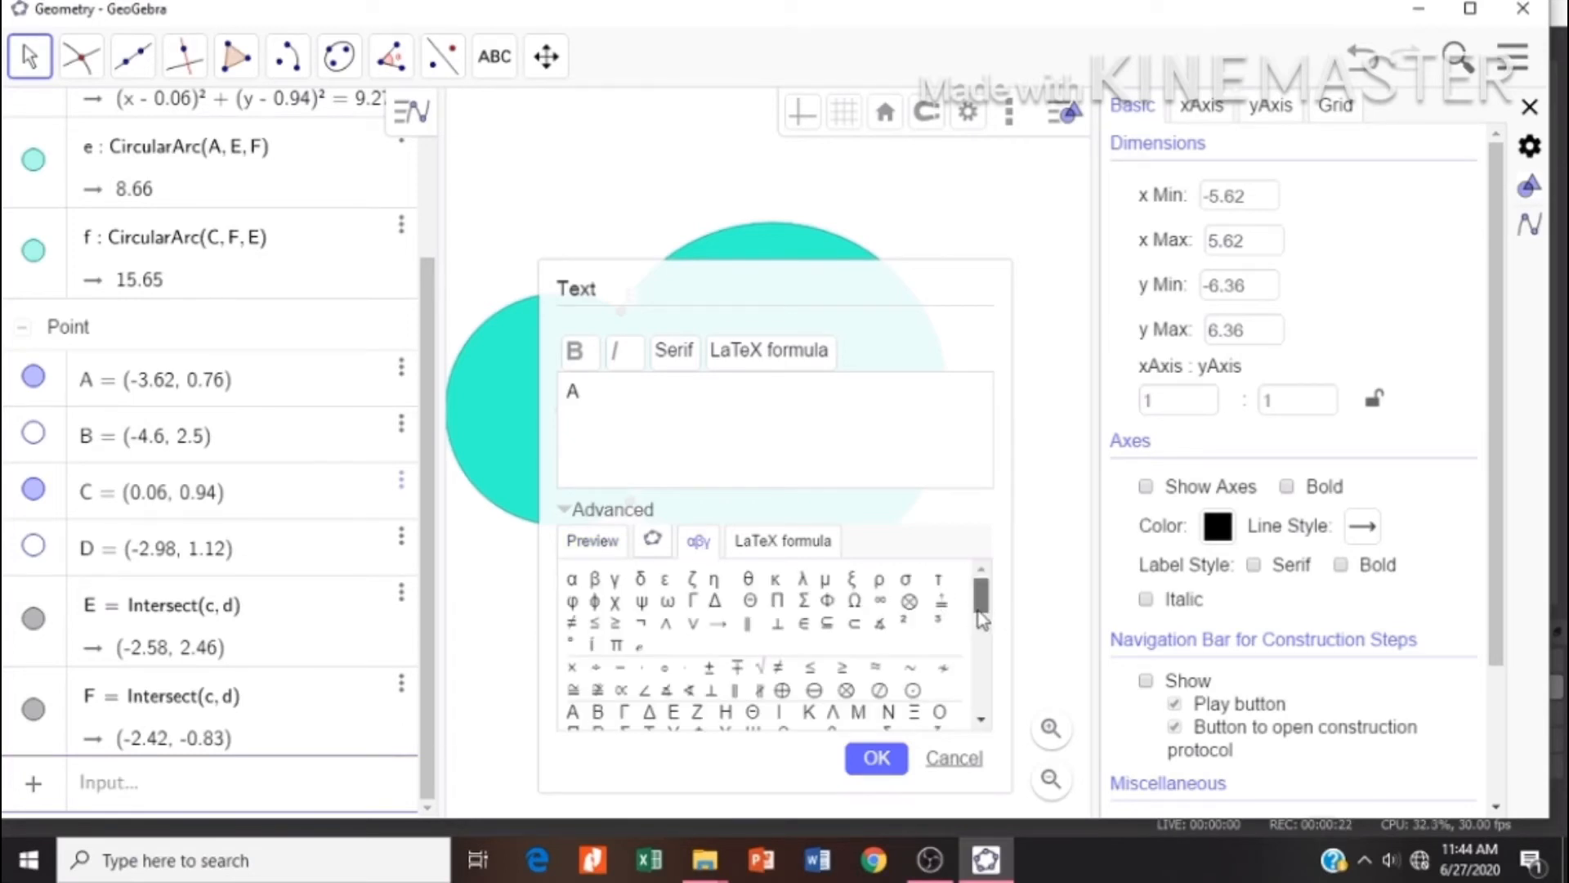
left_click_drag(981, 619, 982, 646)
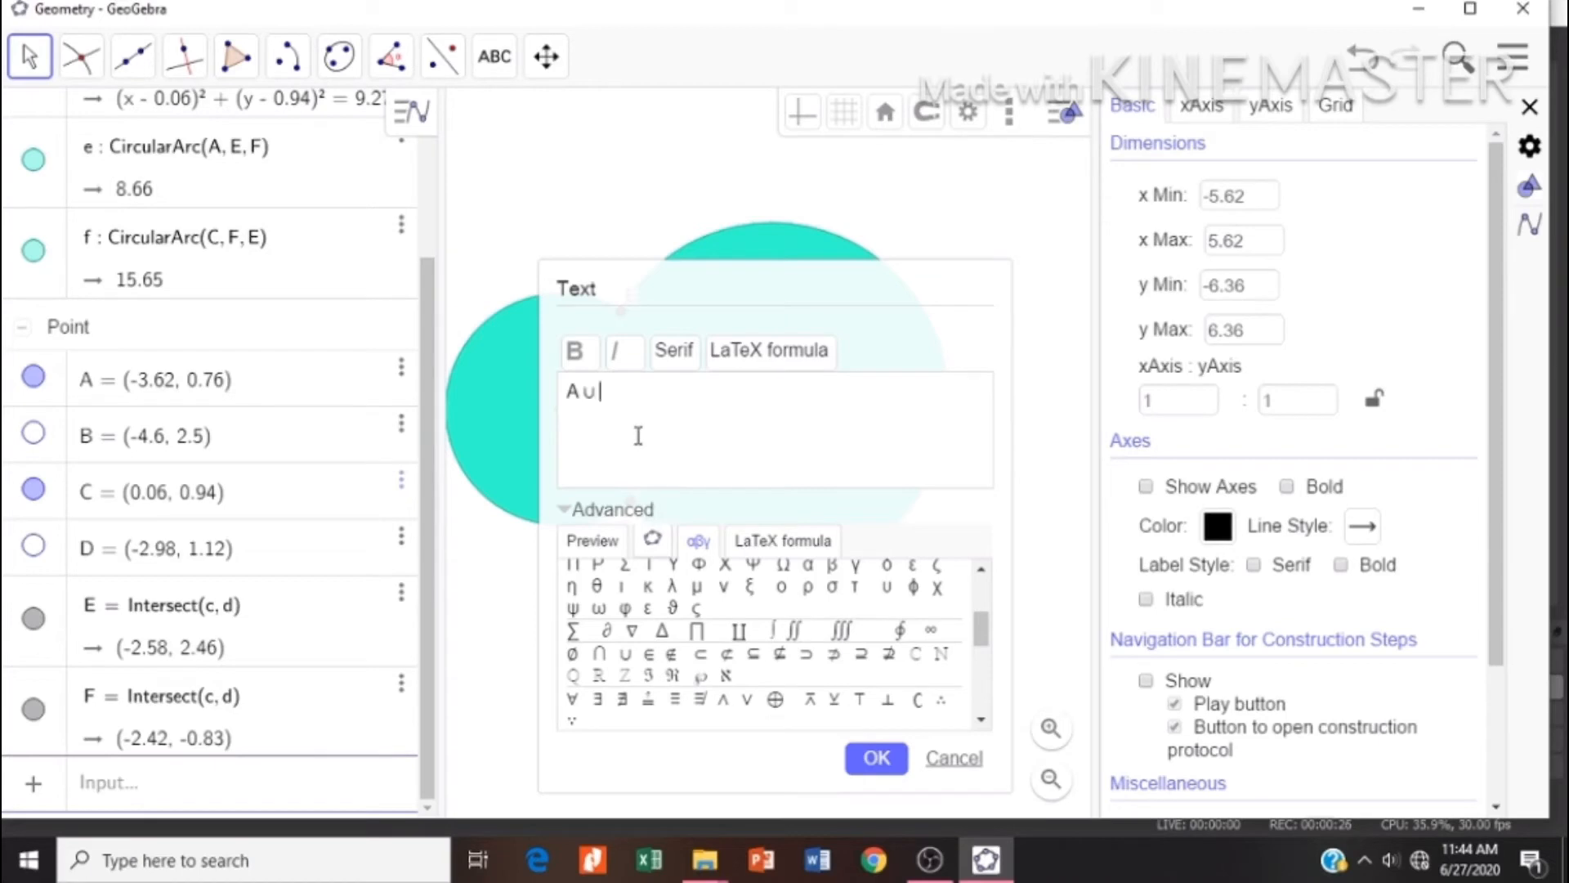
type("B")
left_click(766, 357)
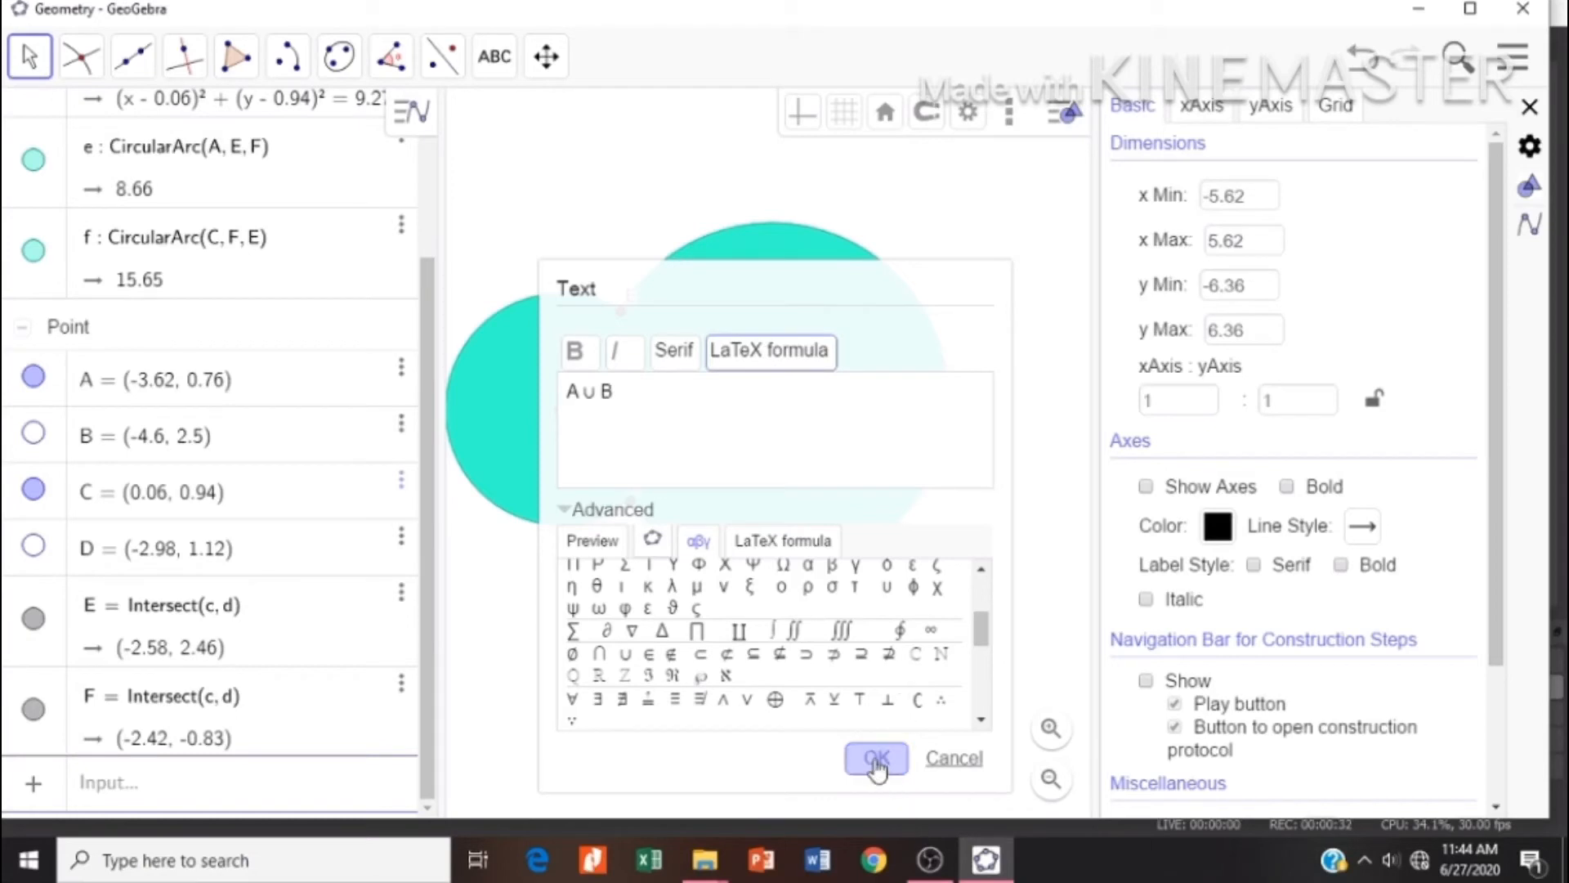
left_click(876, 759)
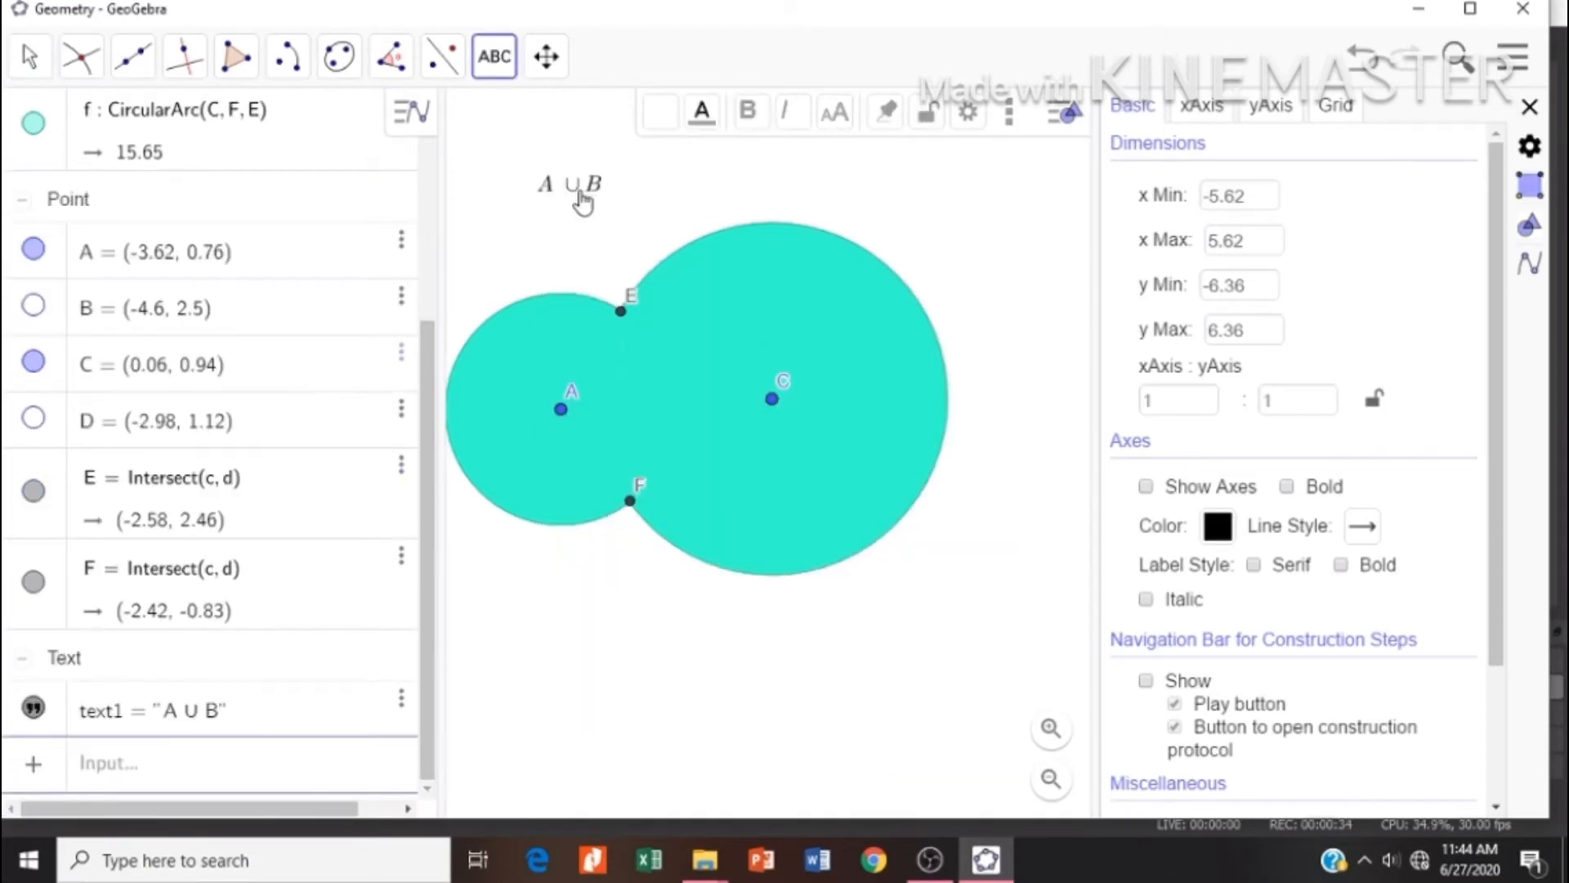
left_click_drag(582, 196, 671, 407)
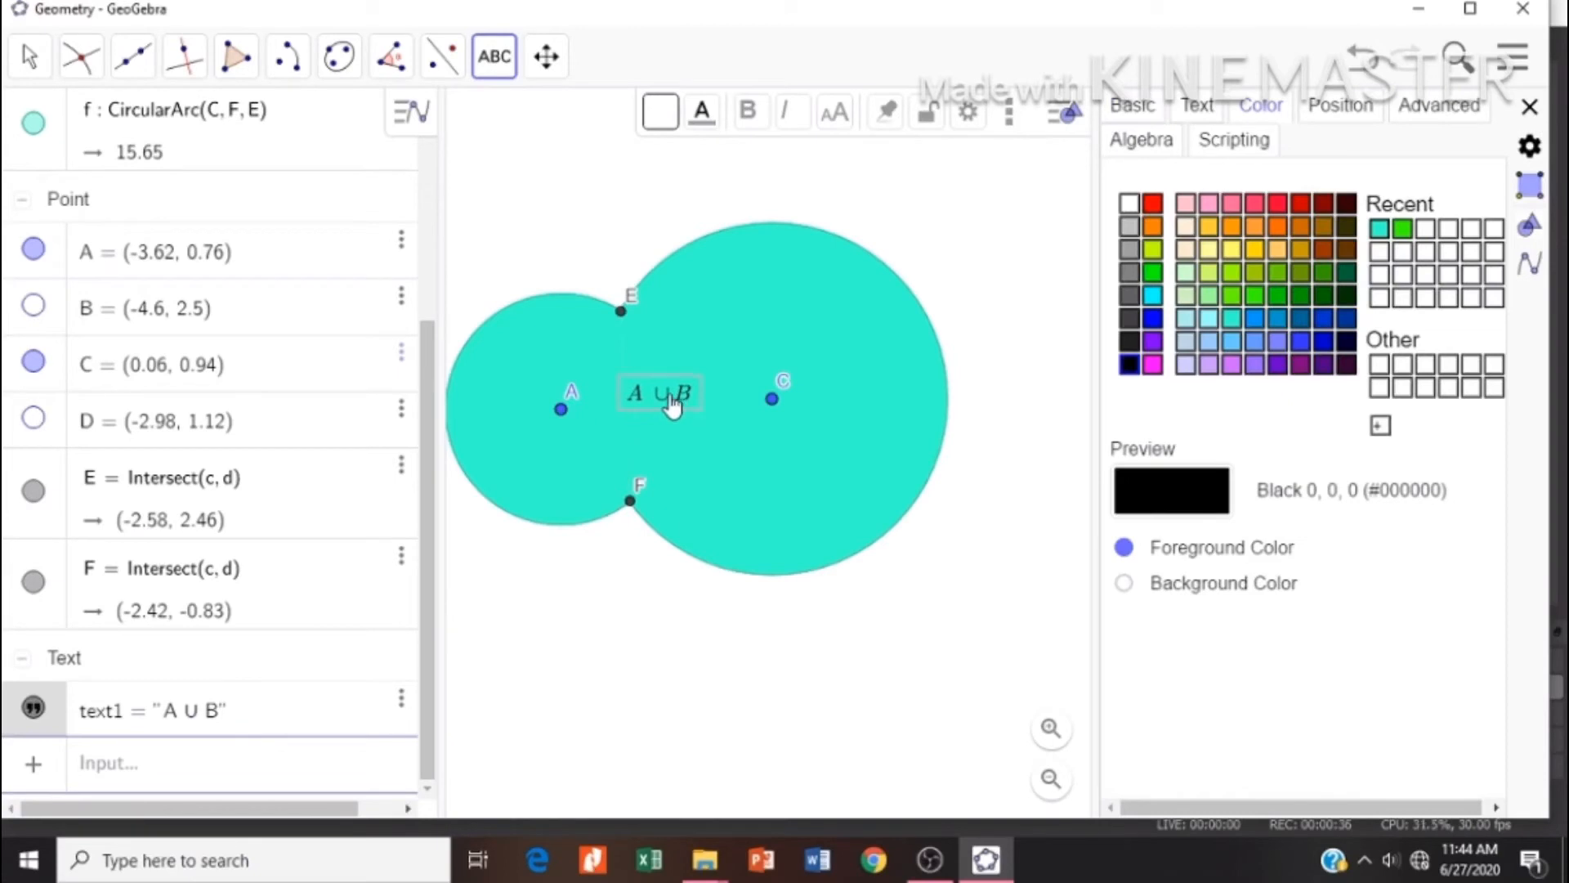
Add the LaTeX text "A" inside the upper-left part of the smaller circle.
left_click(501, 325)
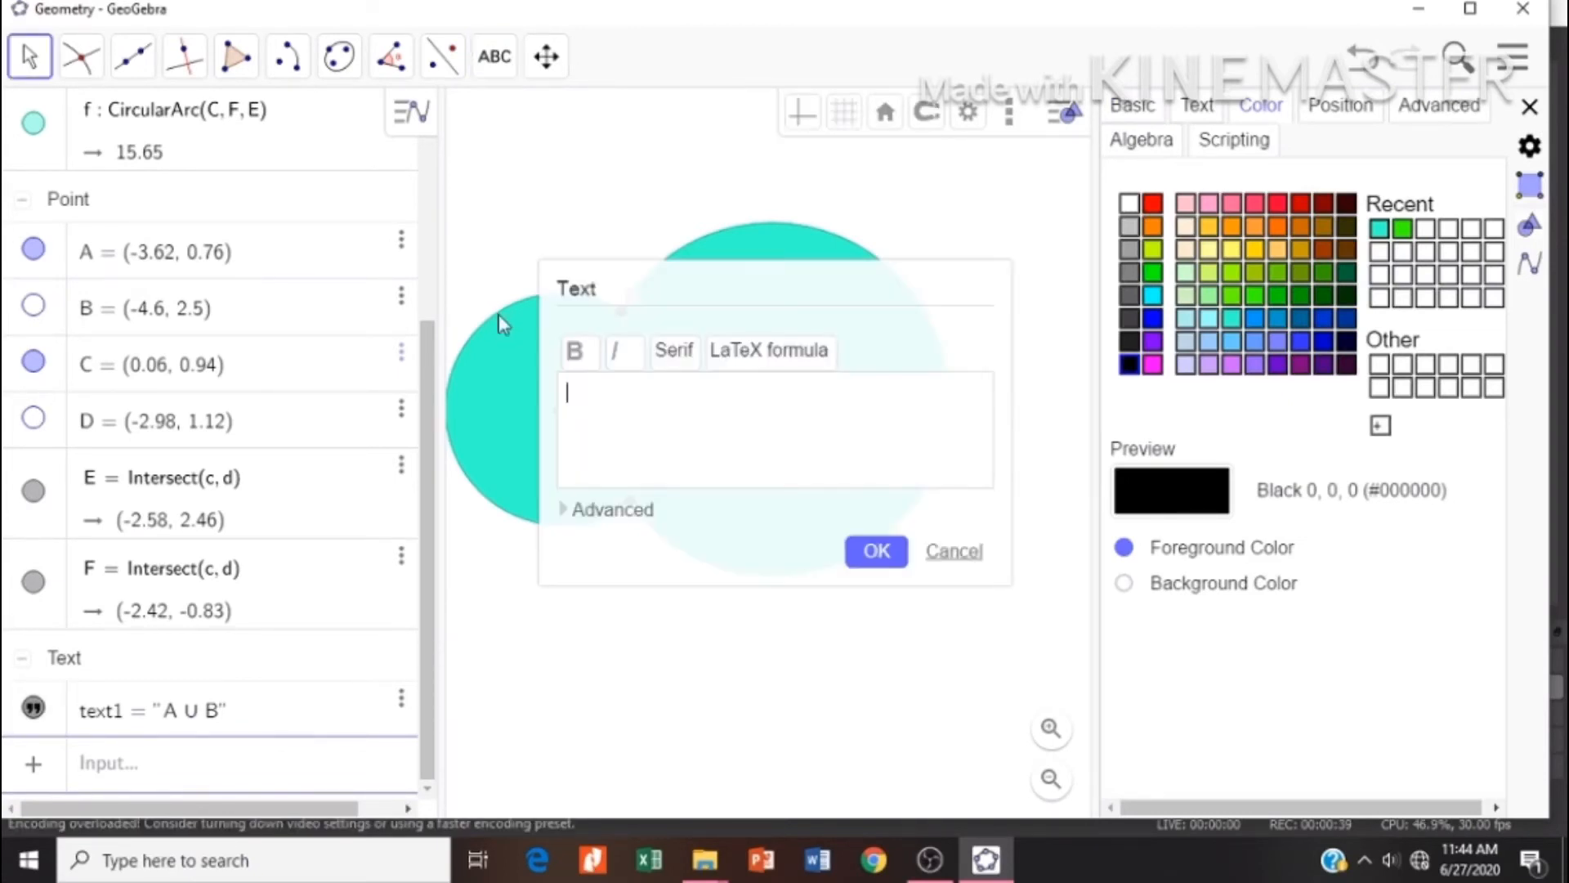
left_click(727, 360)
left_click(866, 562)
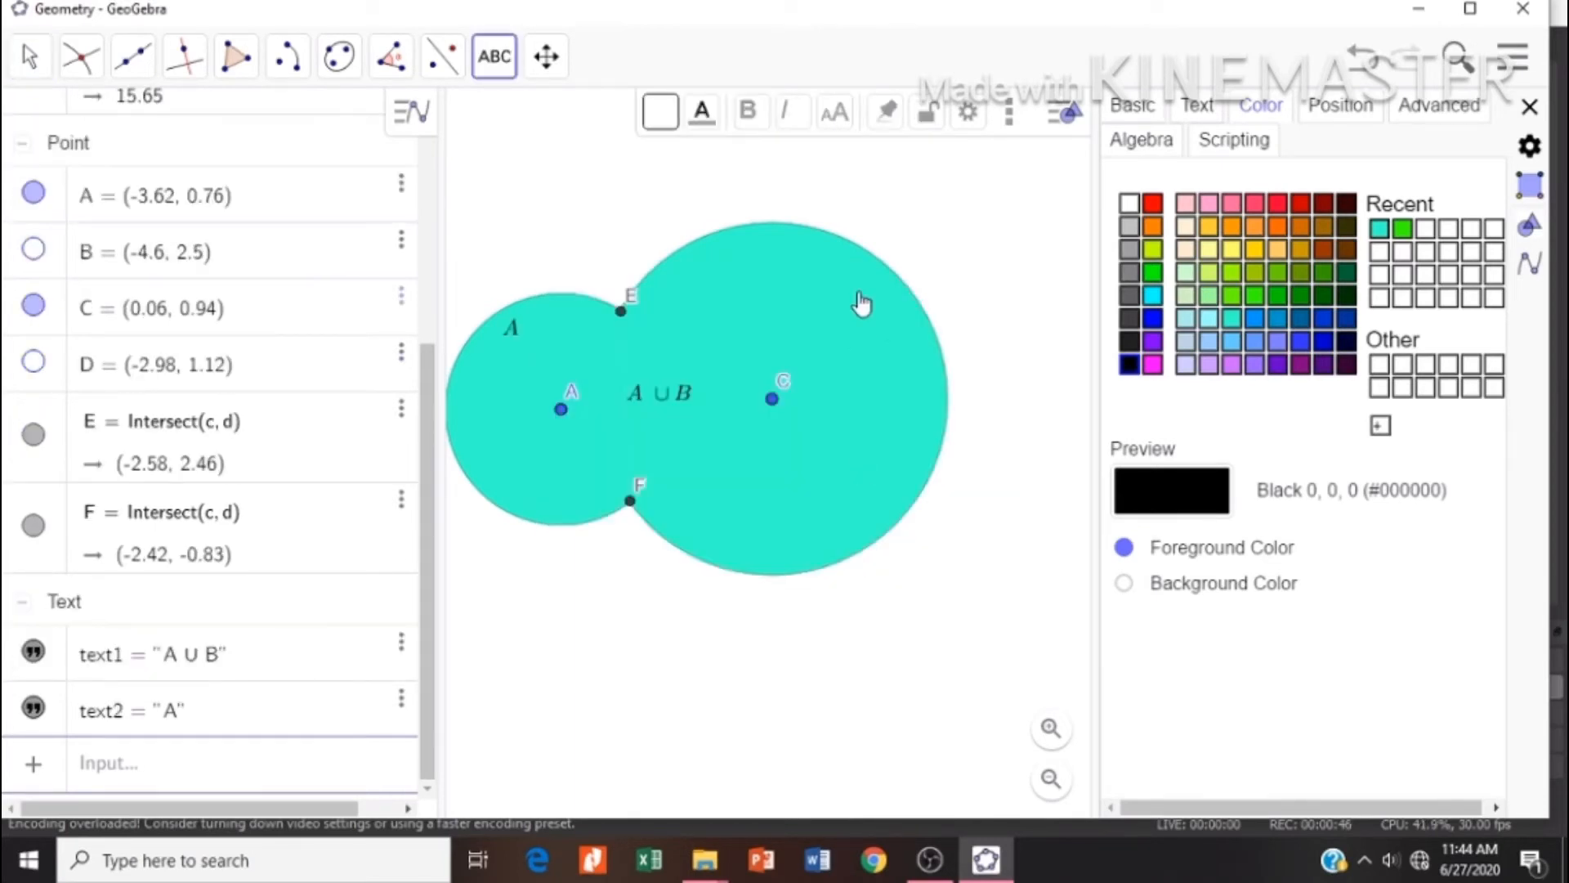
Add the LaTeX text "B" at the upper-right edge of the larger circle.
left_click(865, 245)
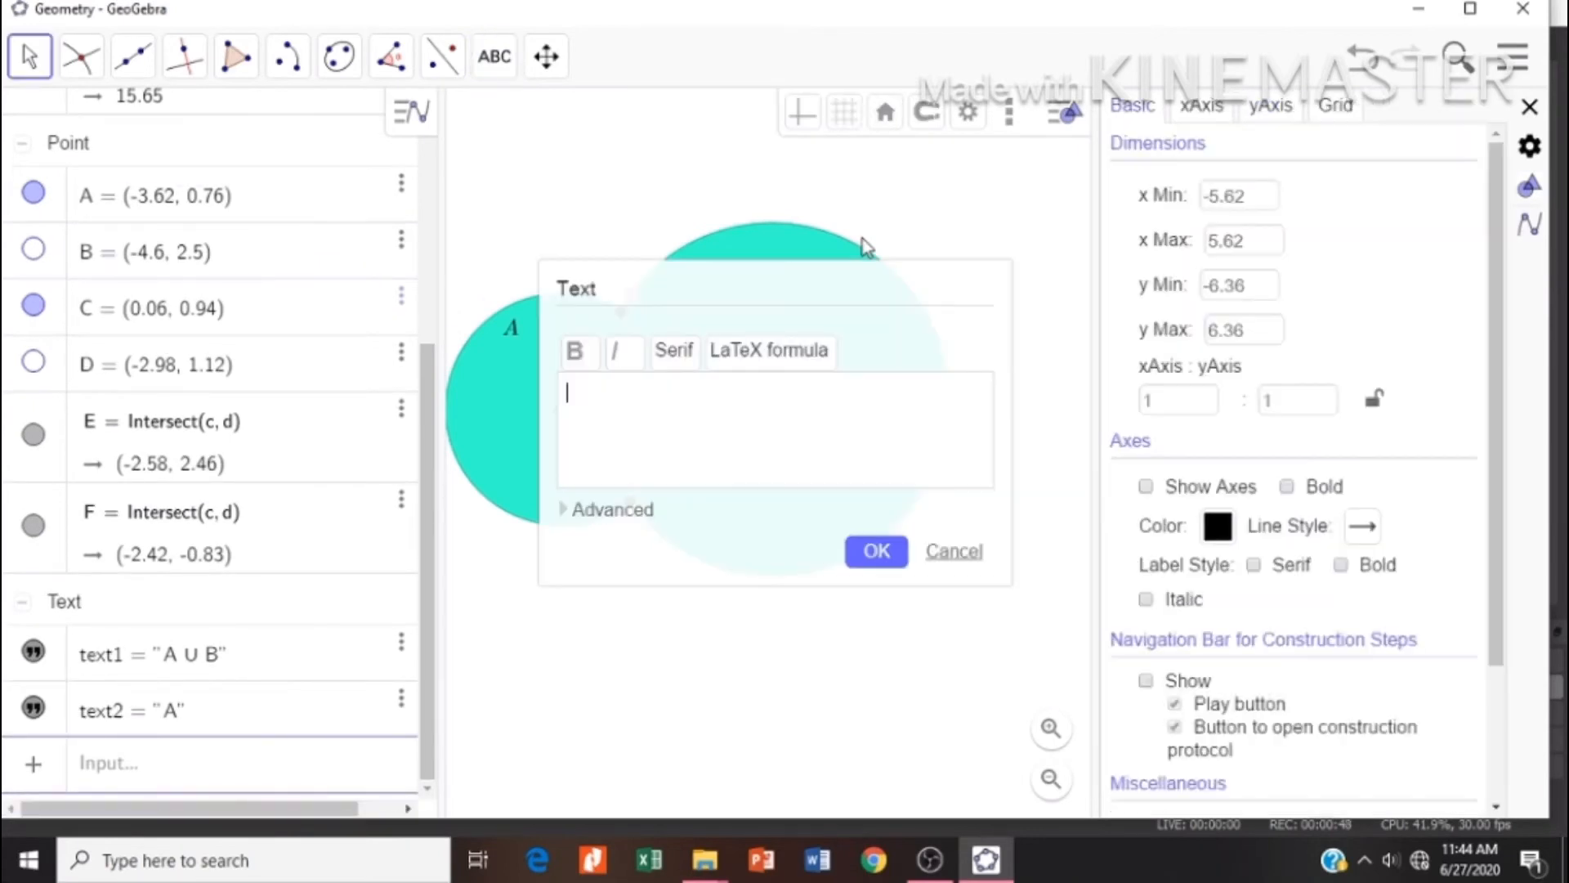
type("B")
left_click(746, 351)
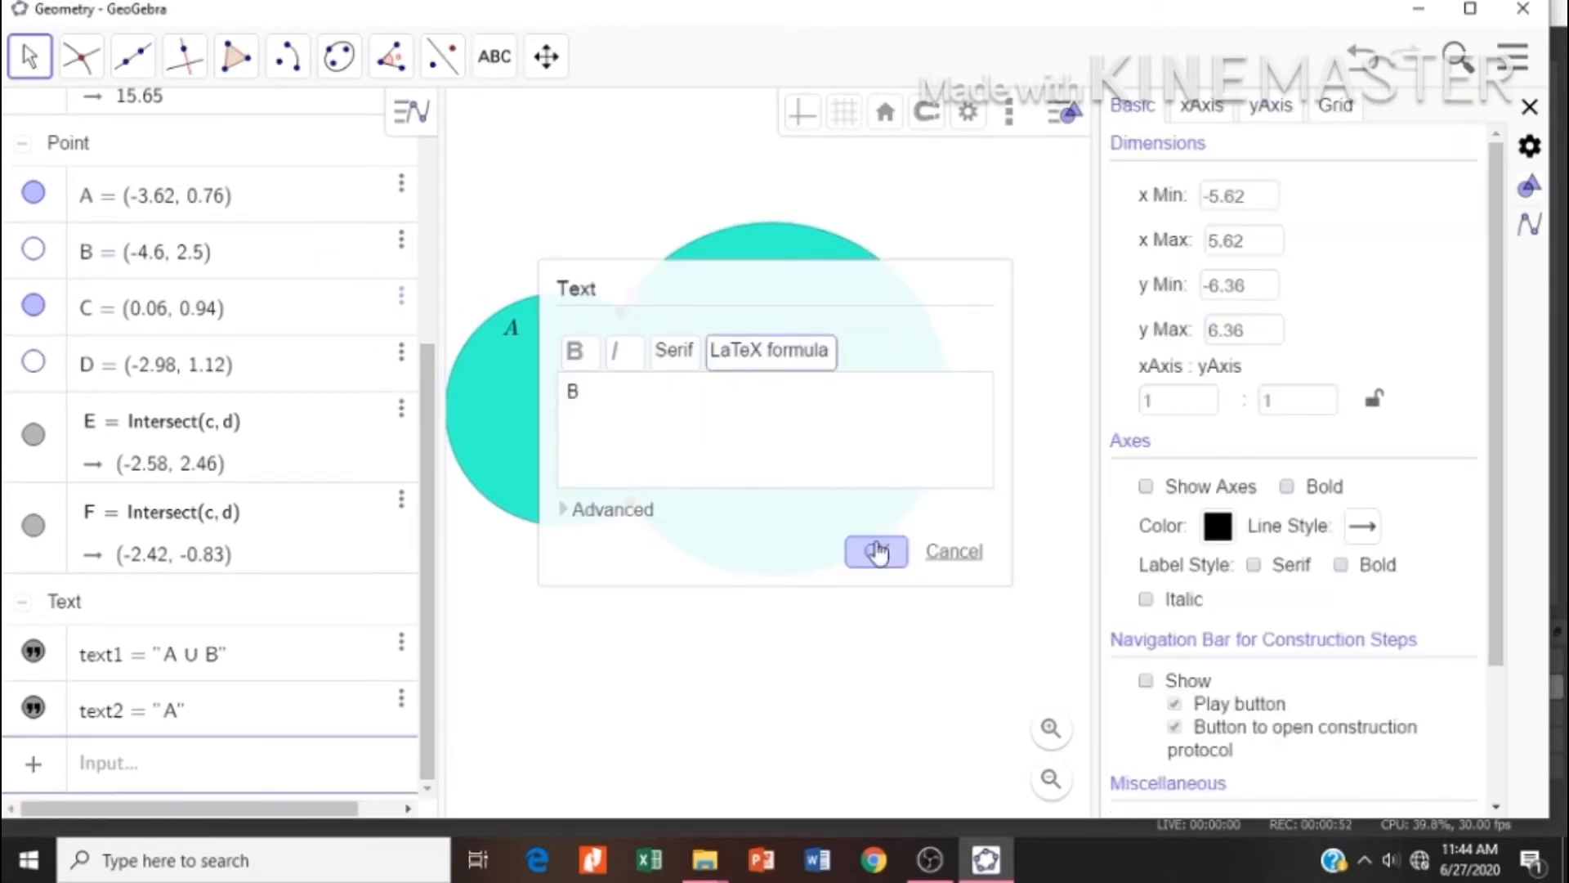
left_click(876, 552)
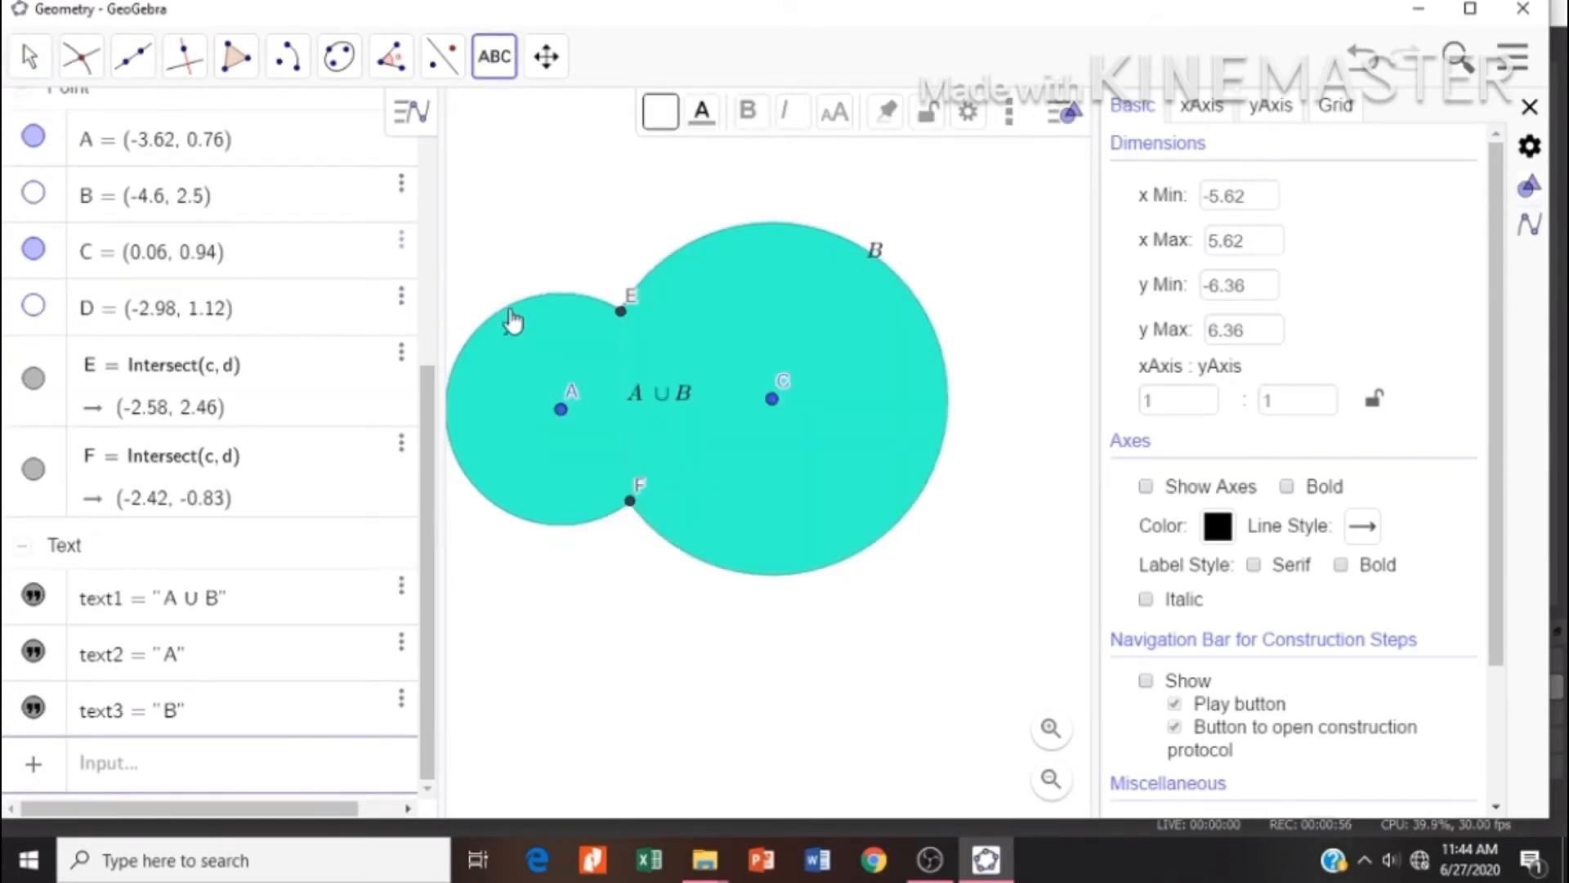
left_click(517, 284)
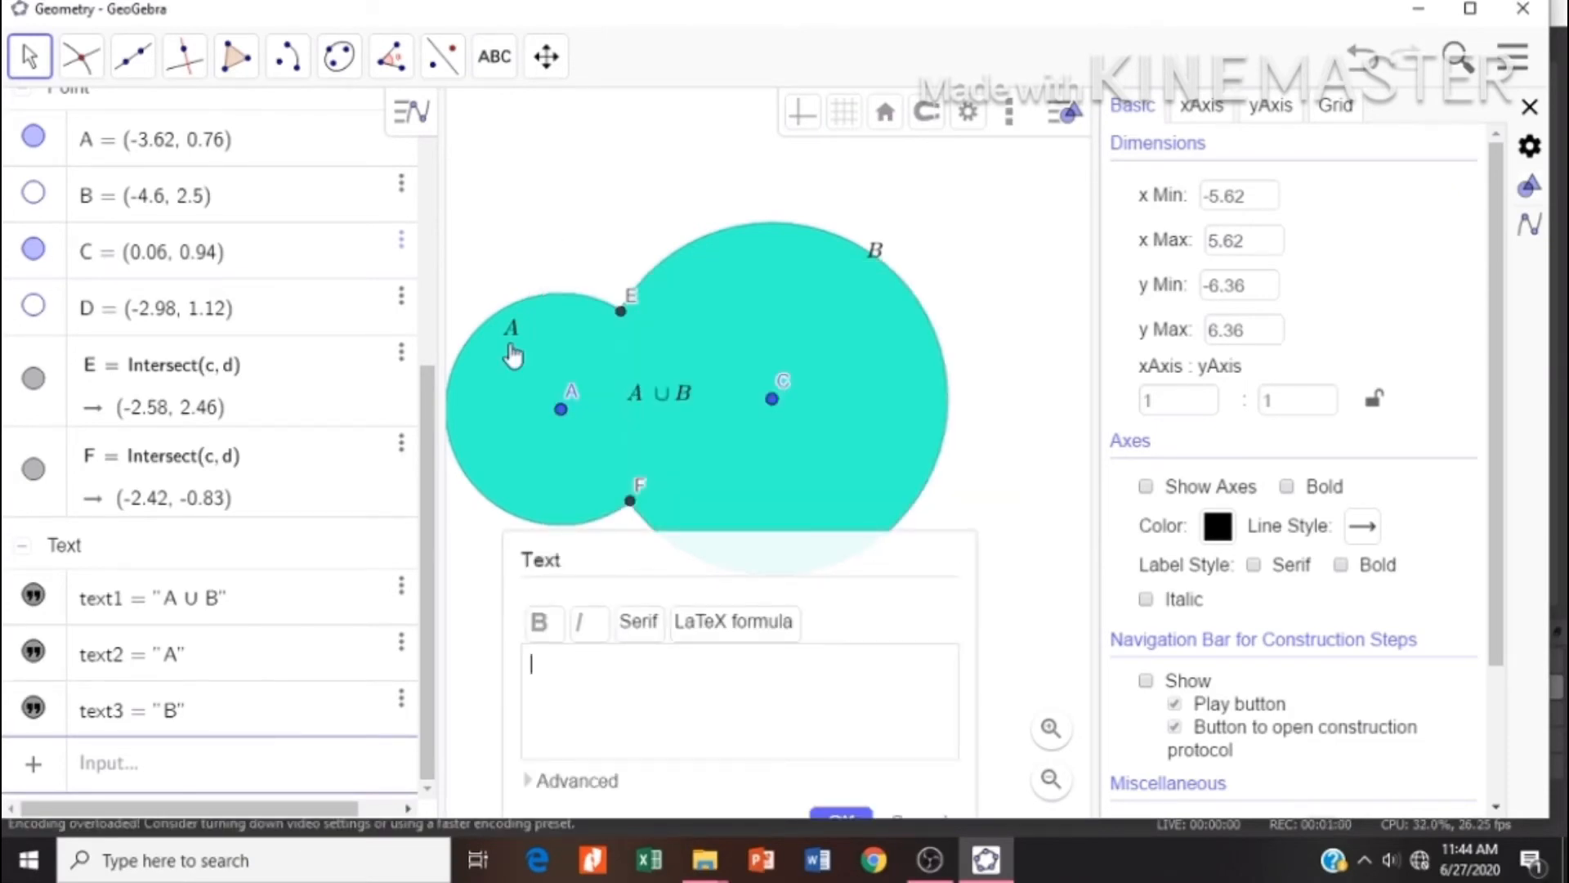
Move the label A above the smaller circle's outline and the label B outside the larger circle's upper-right edge.
left_click_drag(512, 354, 513, 317)
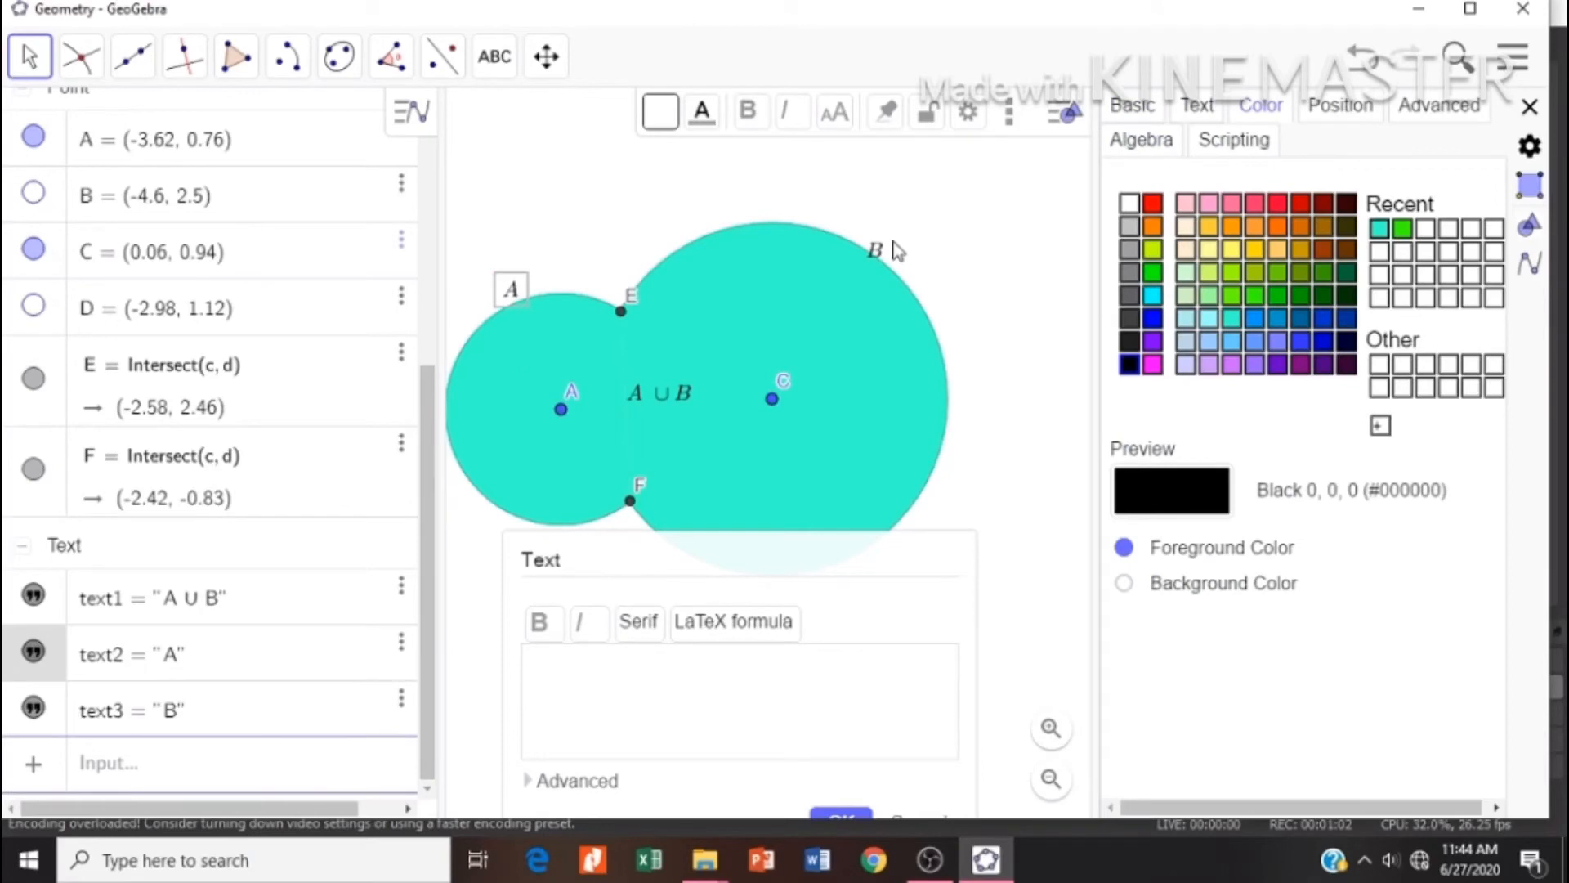
left_click_drag(898, 251, 929, 247)
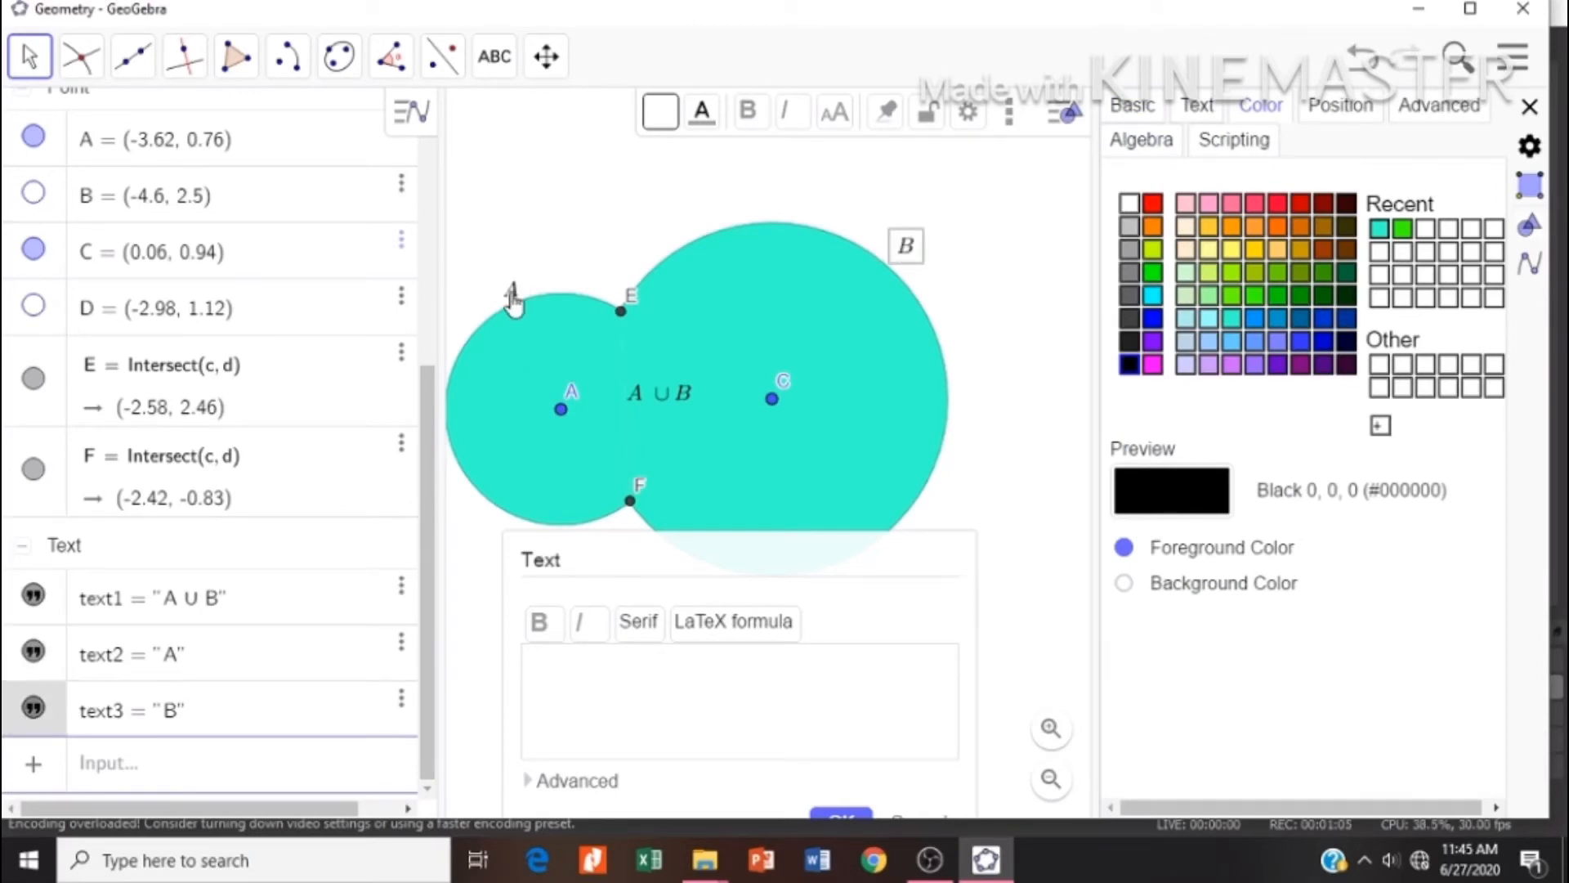
Set the font size of the labels A, B and A ∪ B to Medium.
left_click(512, 296)
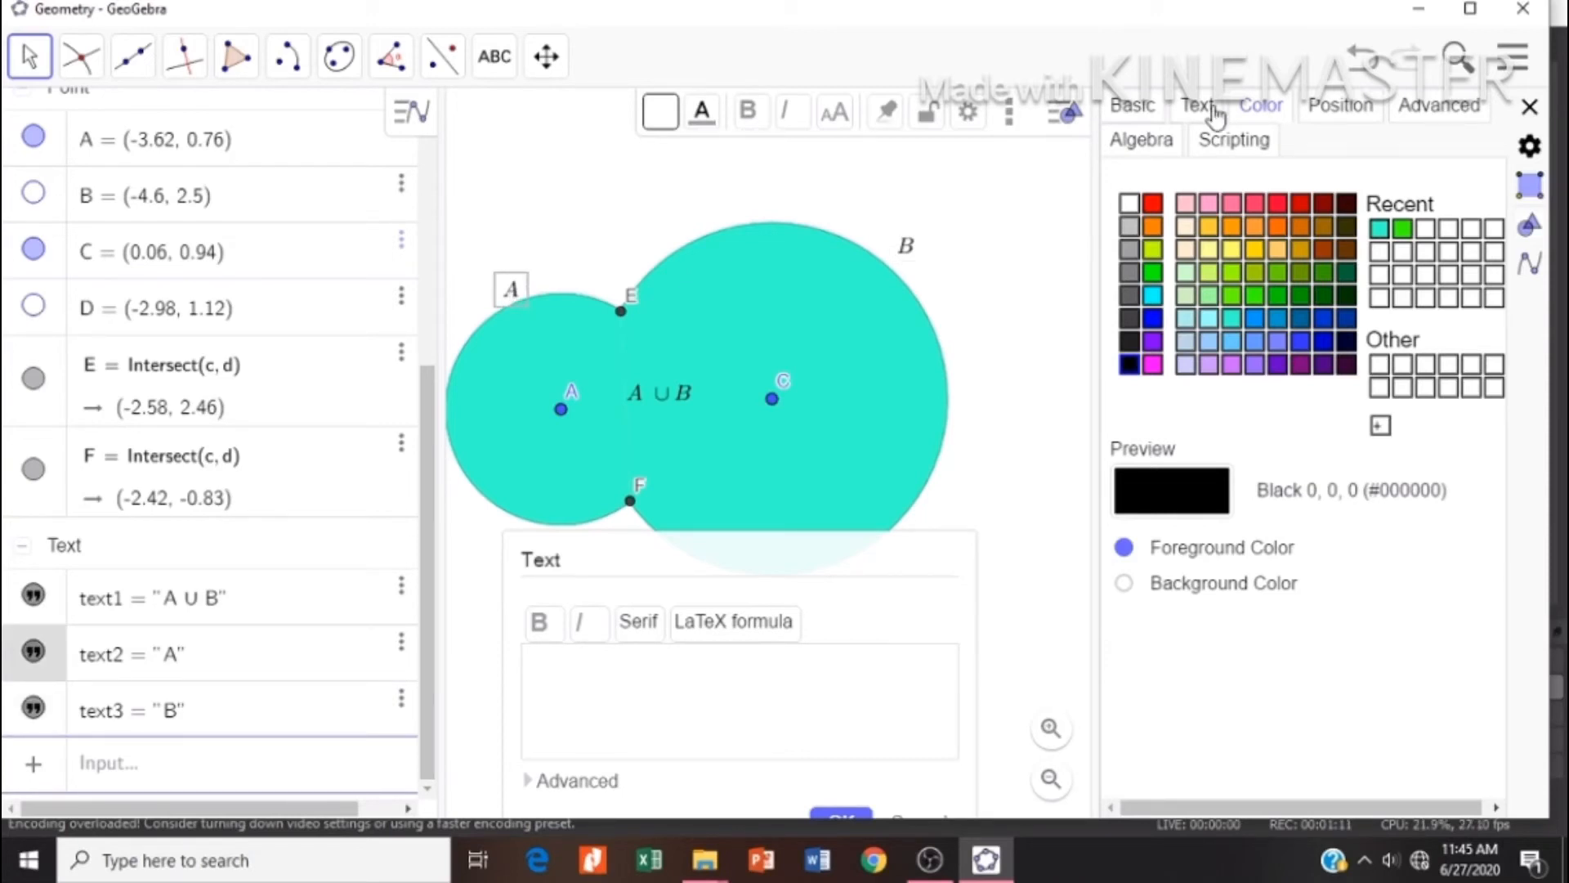
left_click(1216, 117)
left_click(1365, 196)
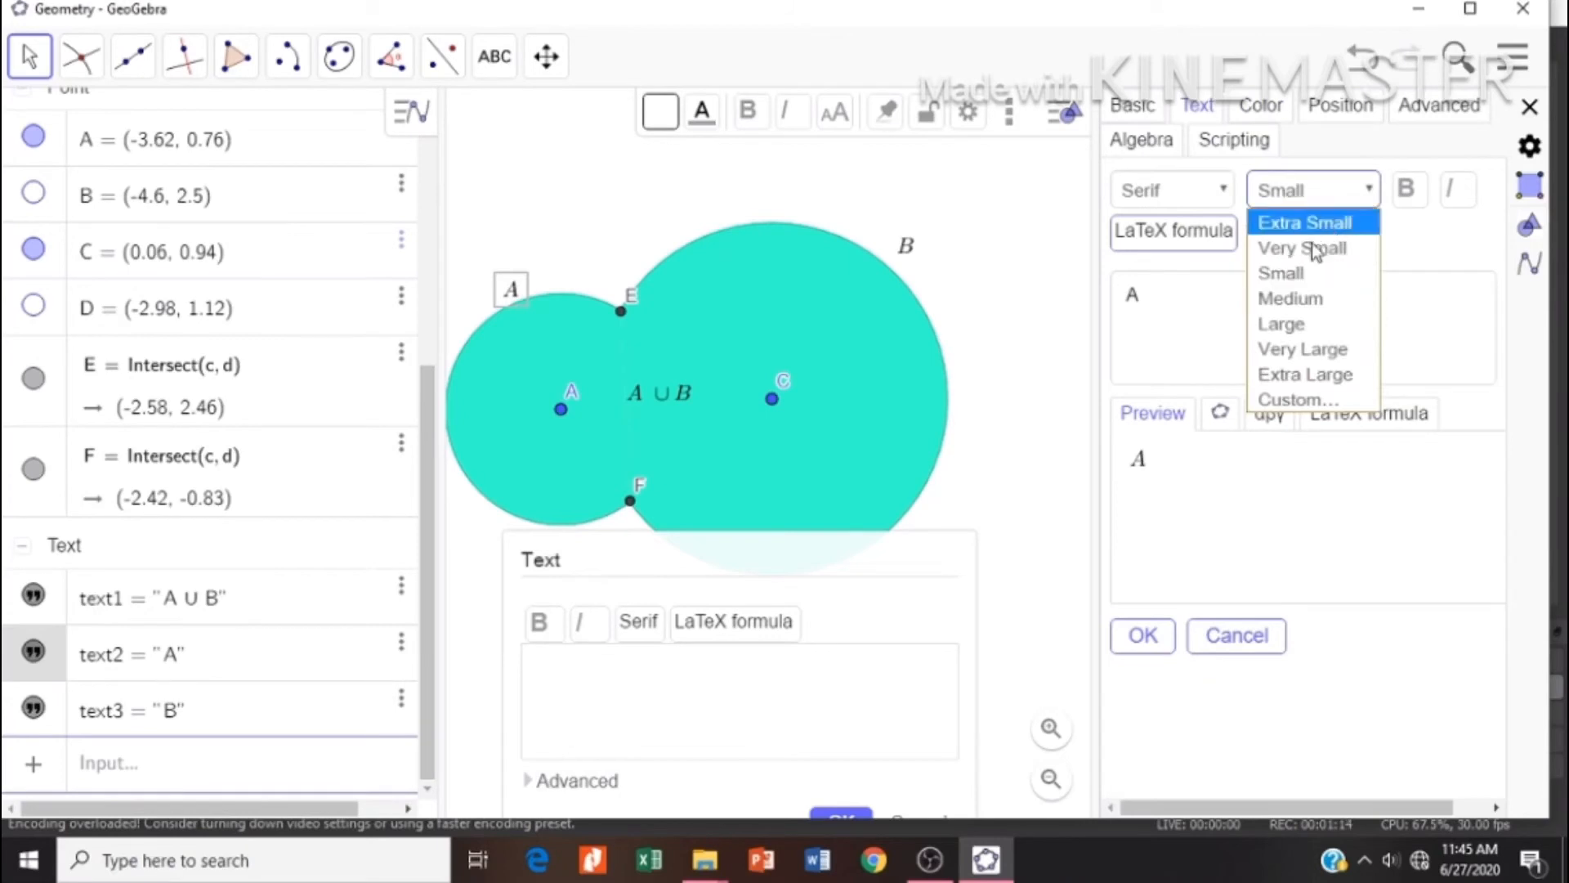
left_click(1292, 299)
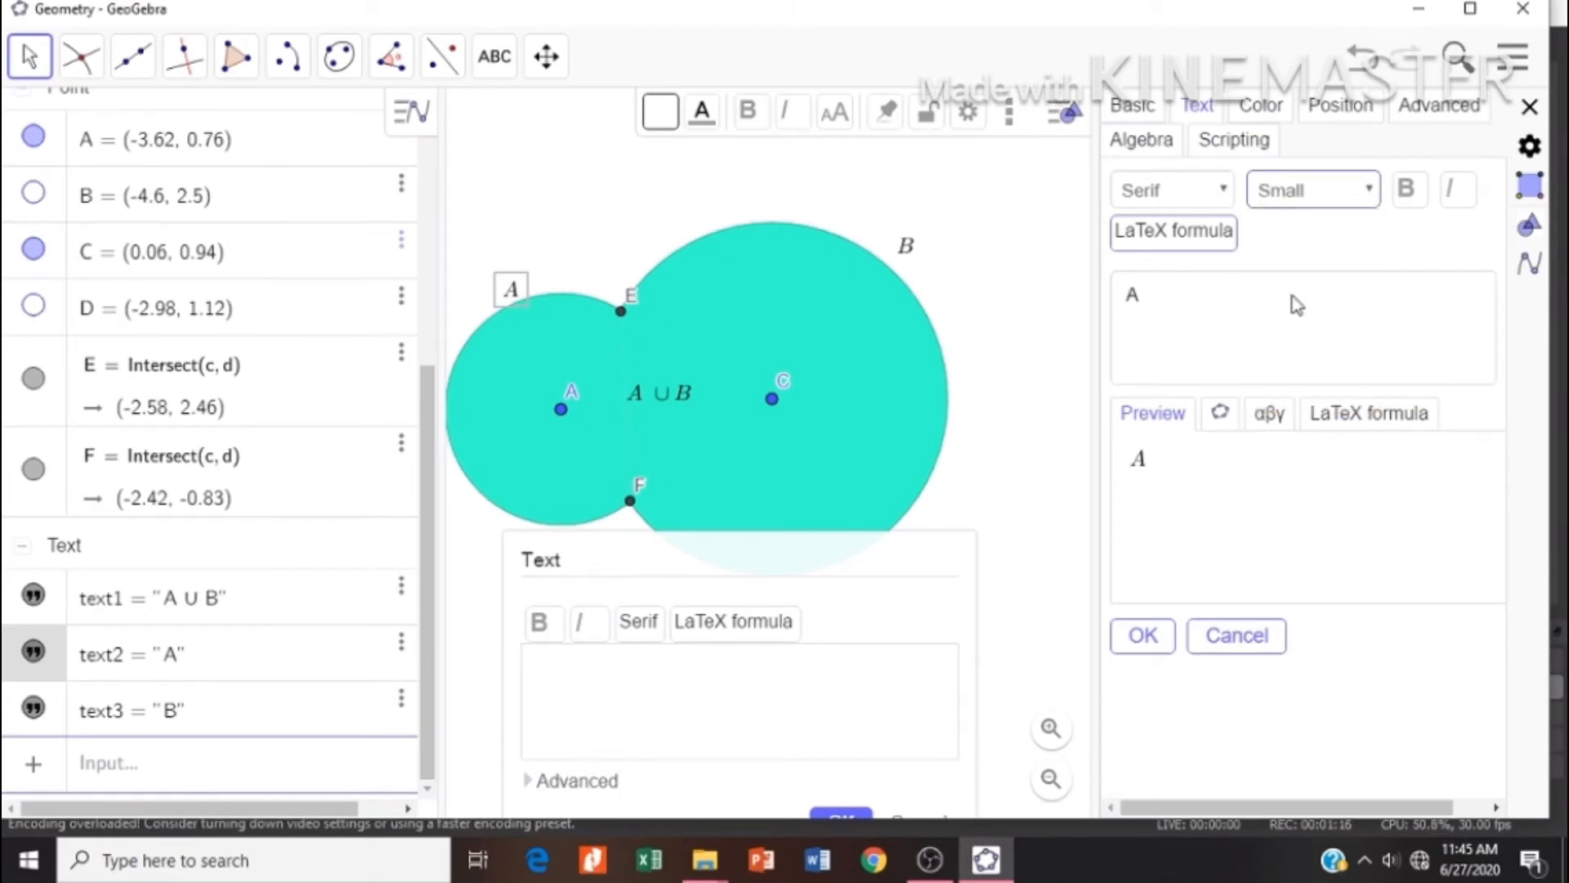
left_click(906, 249)
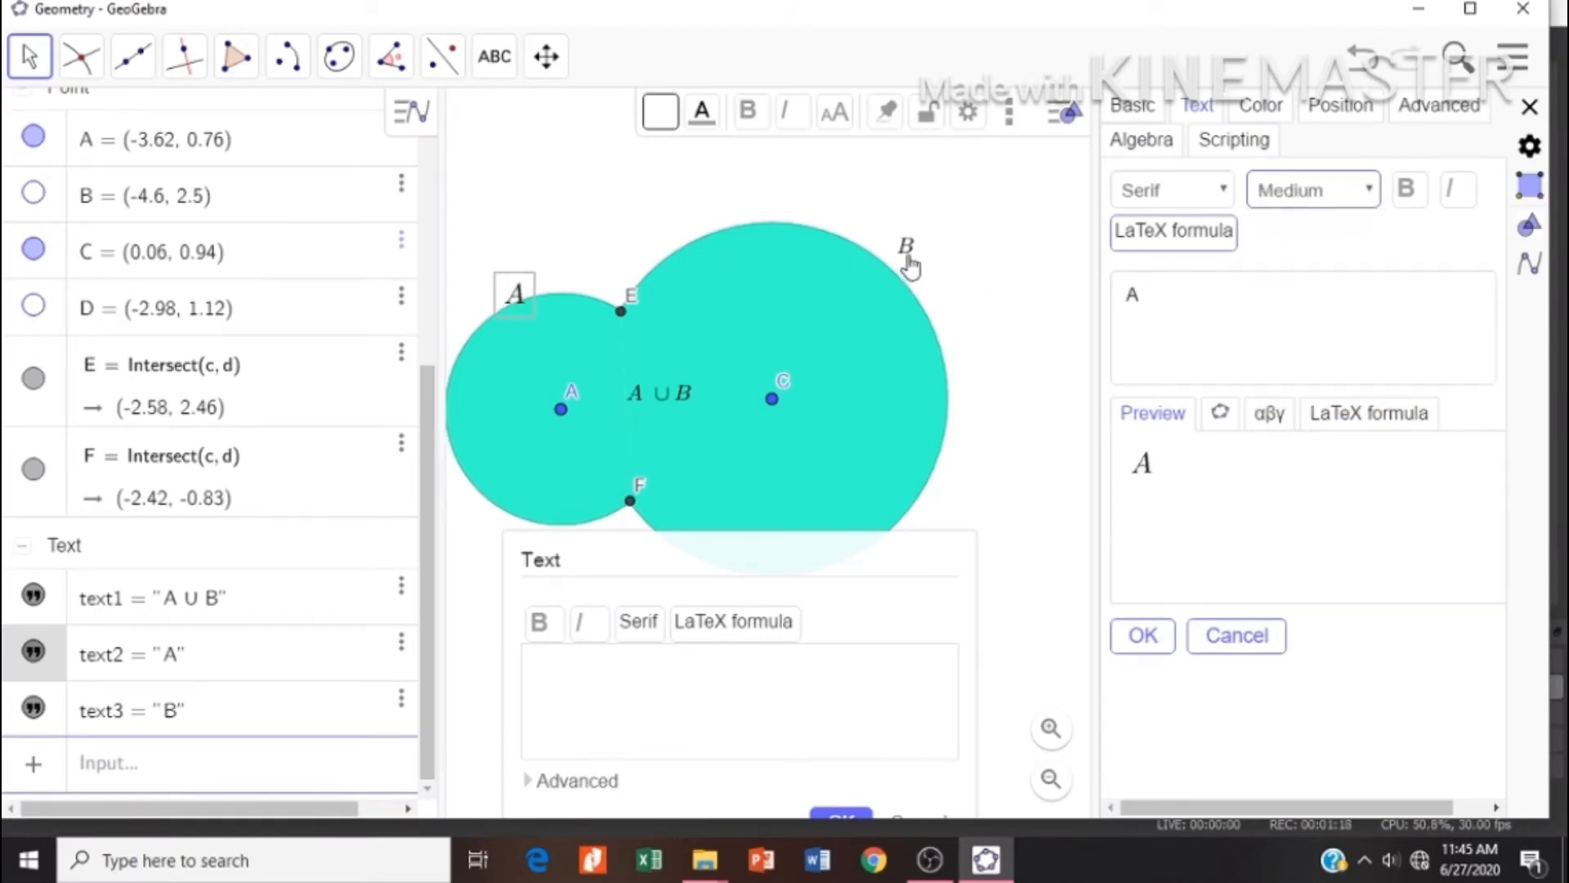
left_click(1353, 192)
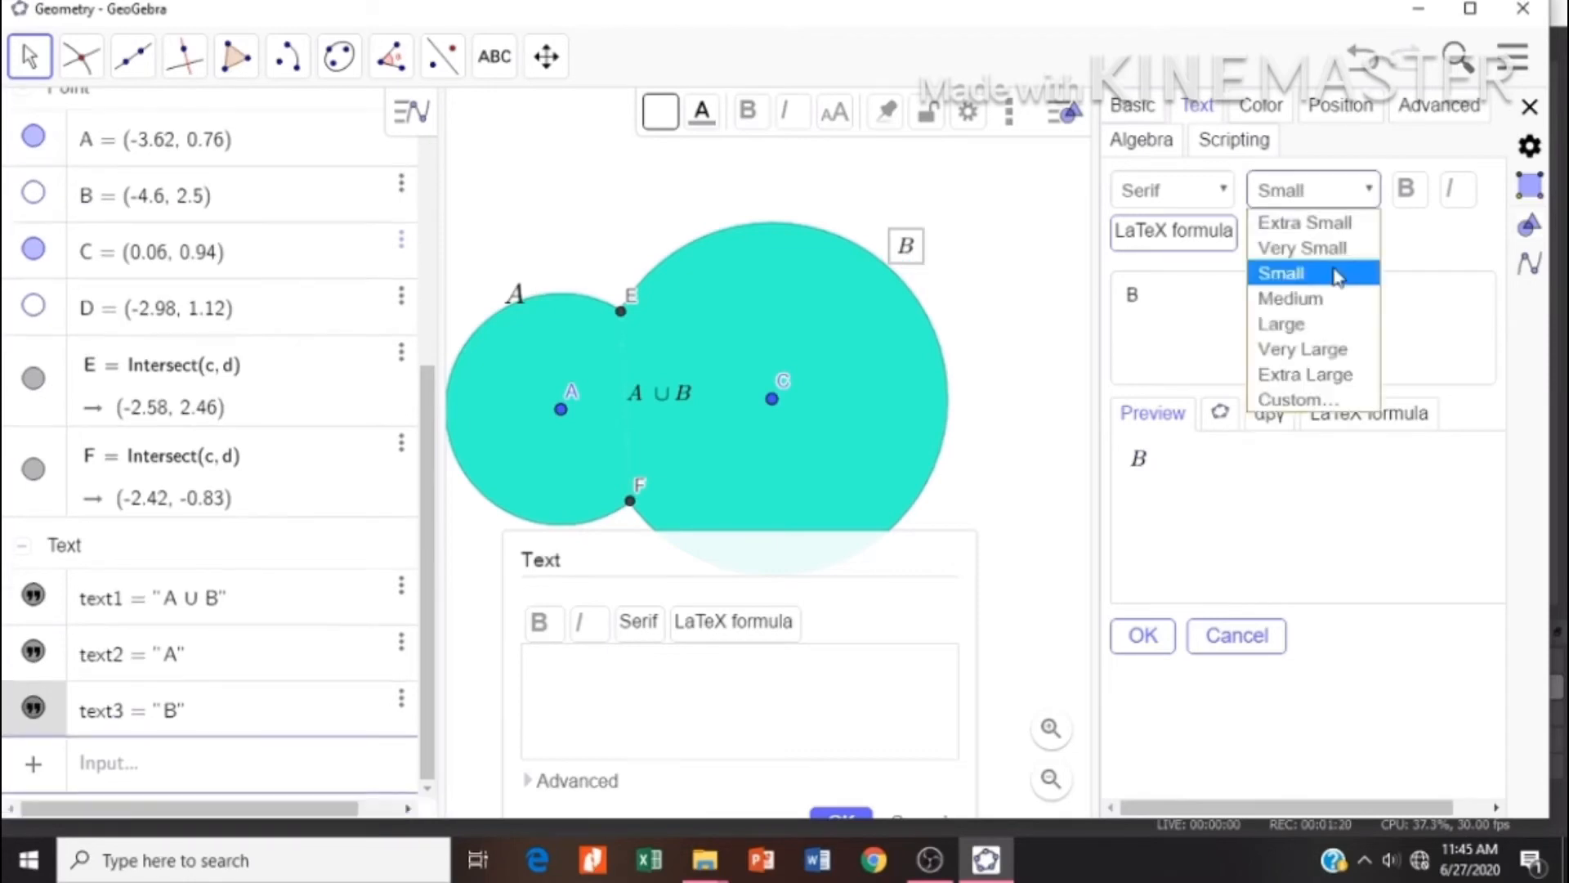
left_click(1326, 307)
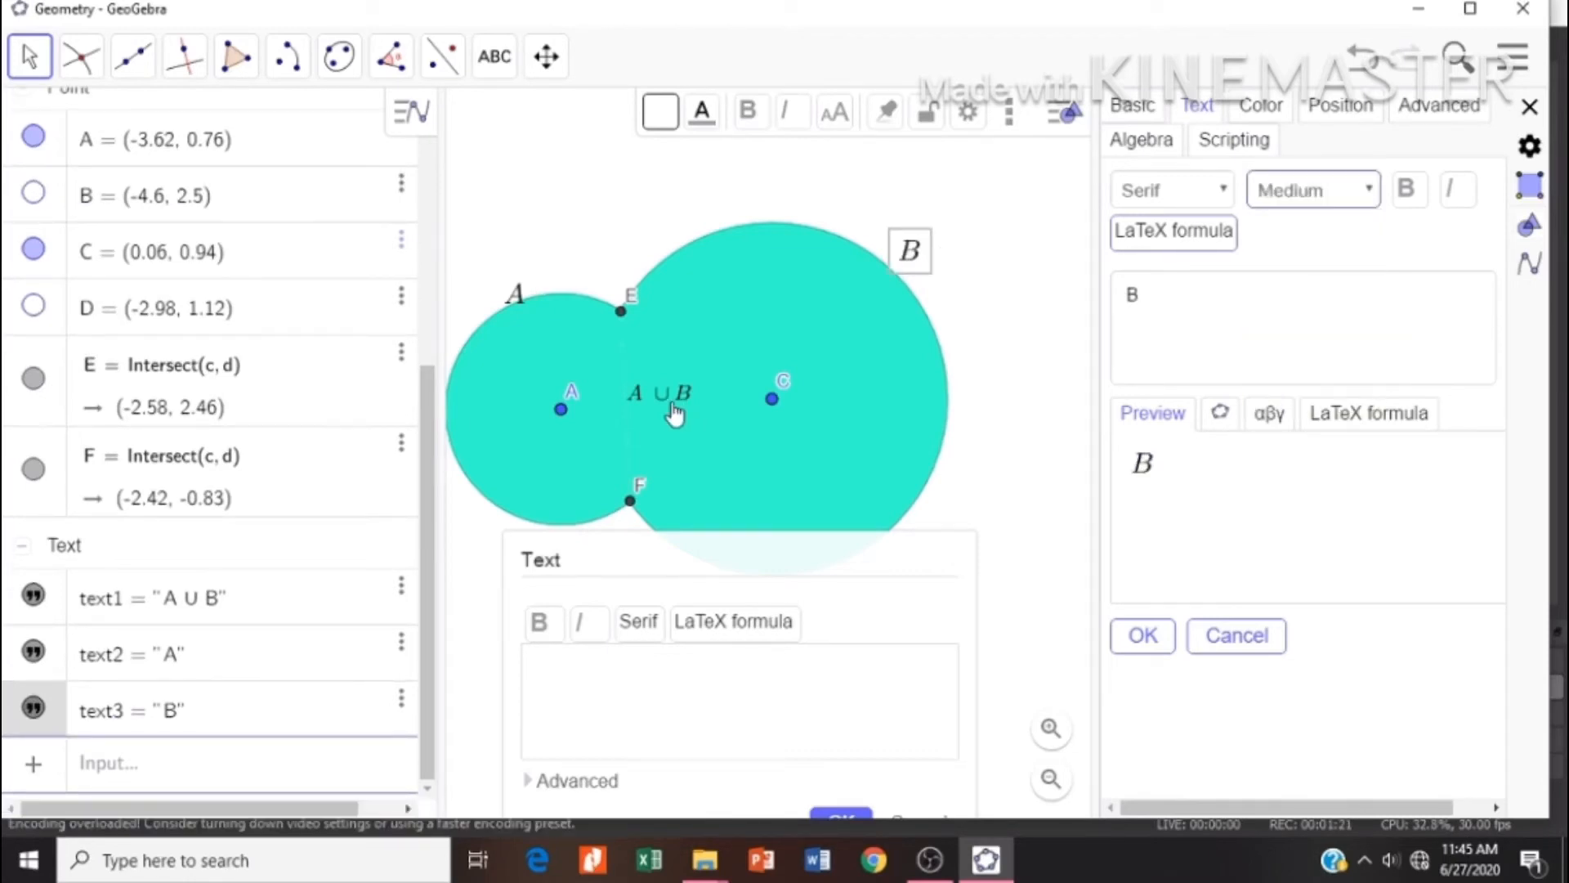
left_click(674, 413)
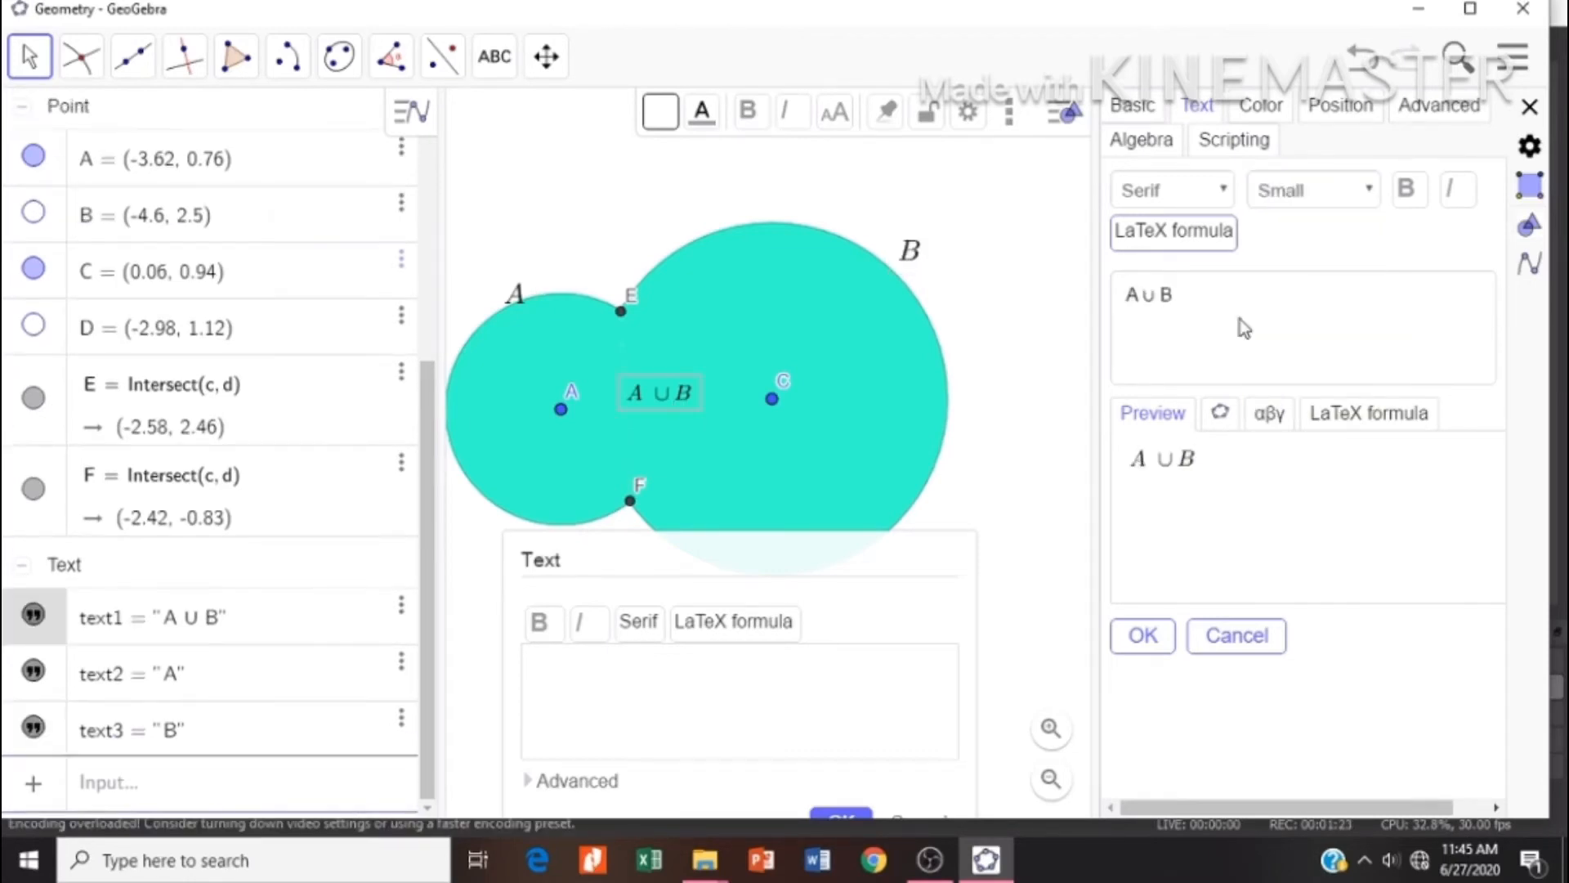
left_click(1328, 204)
left_click(1331, 307)
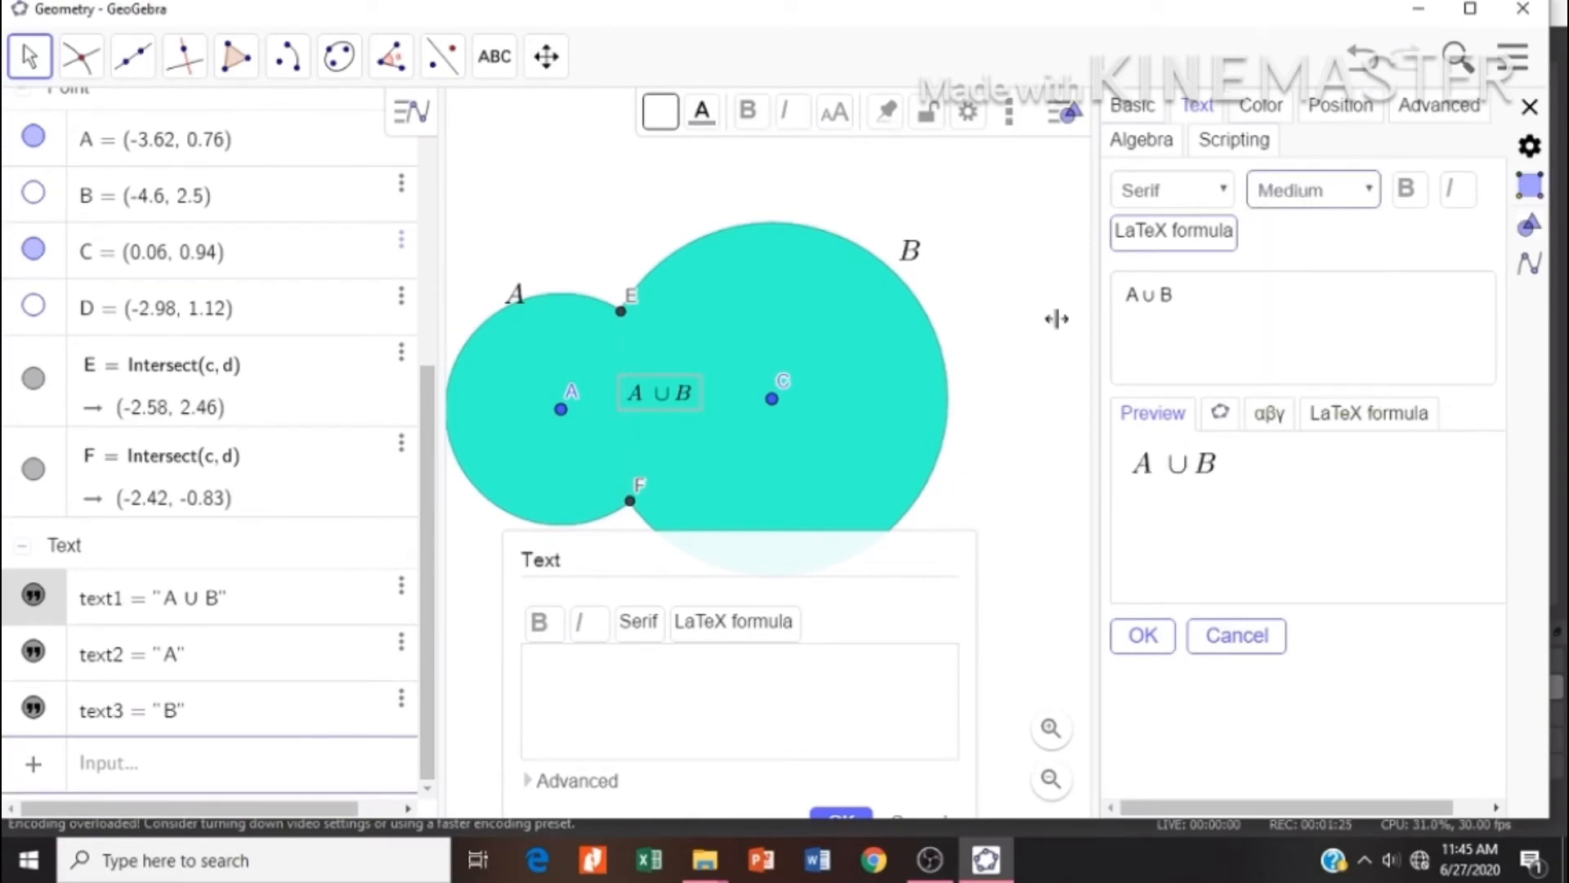
Nudge the label A up and the label B down beside their circles, dismiss the empty text dialog and widen the drawing area.
left_click(515, 294)
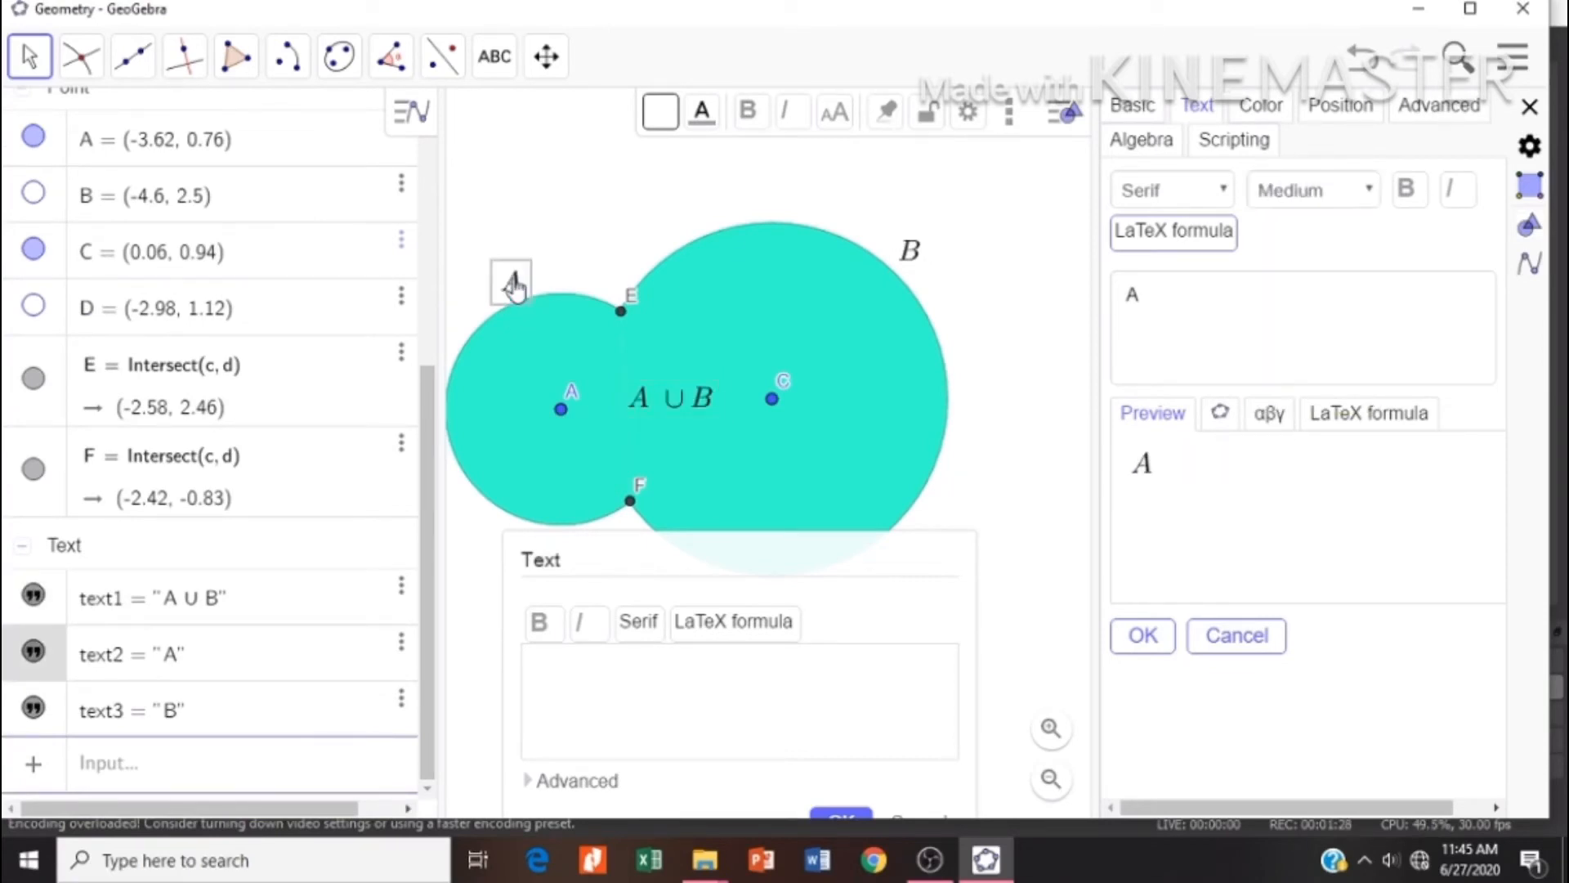
left_click(911, 261)
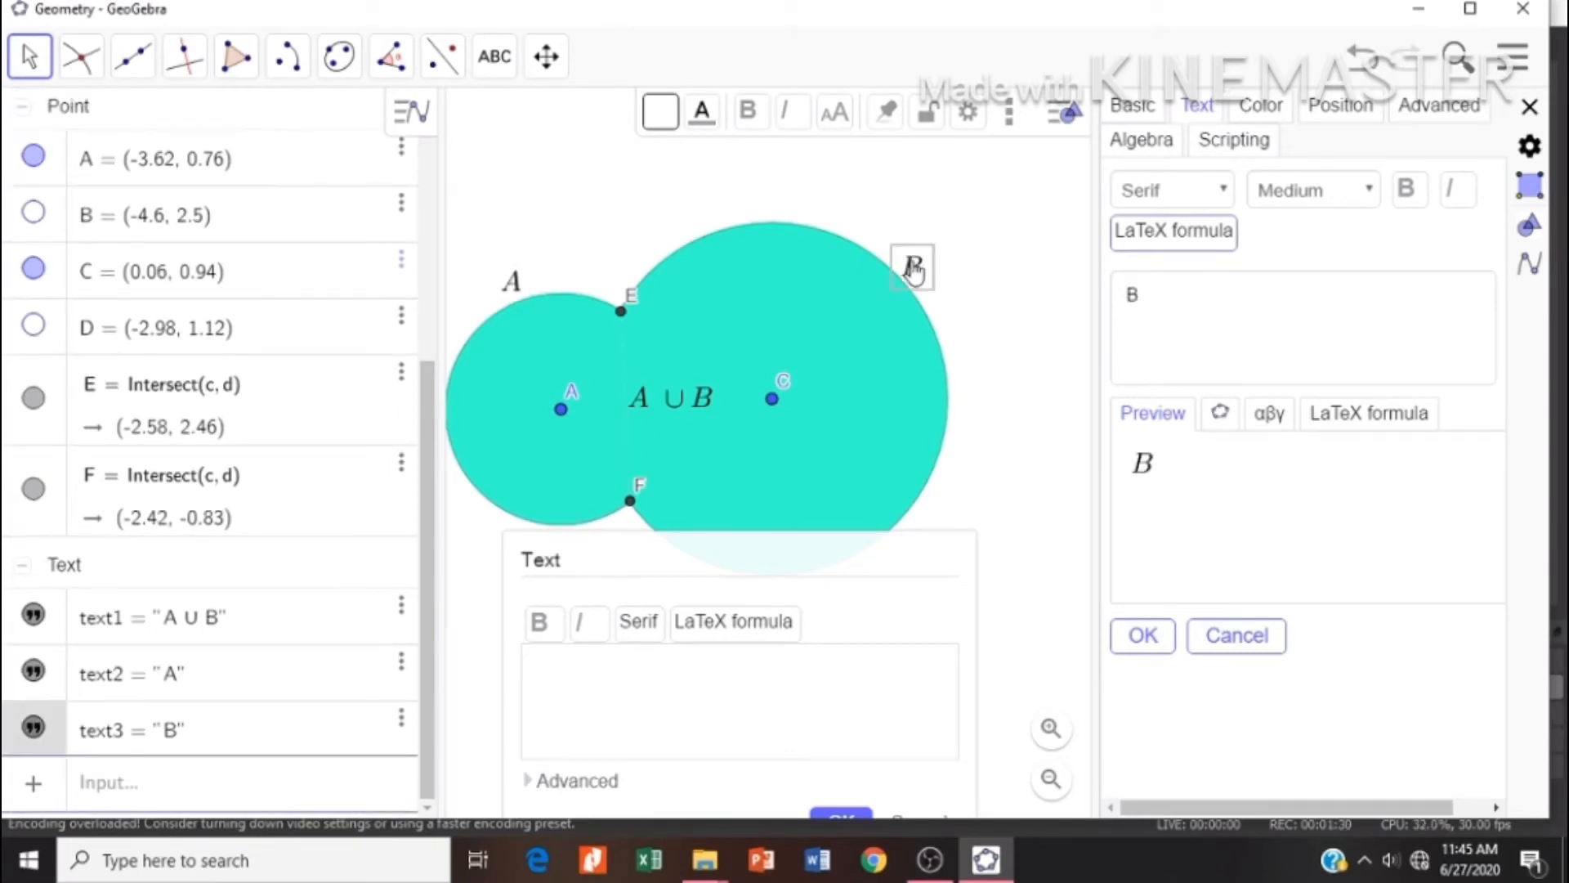
left_click(949, 677)
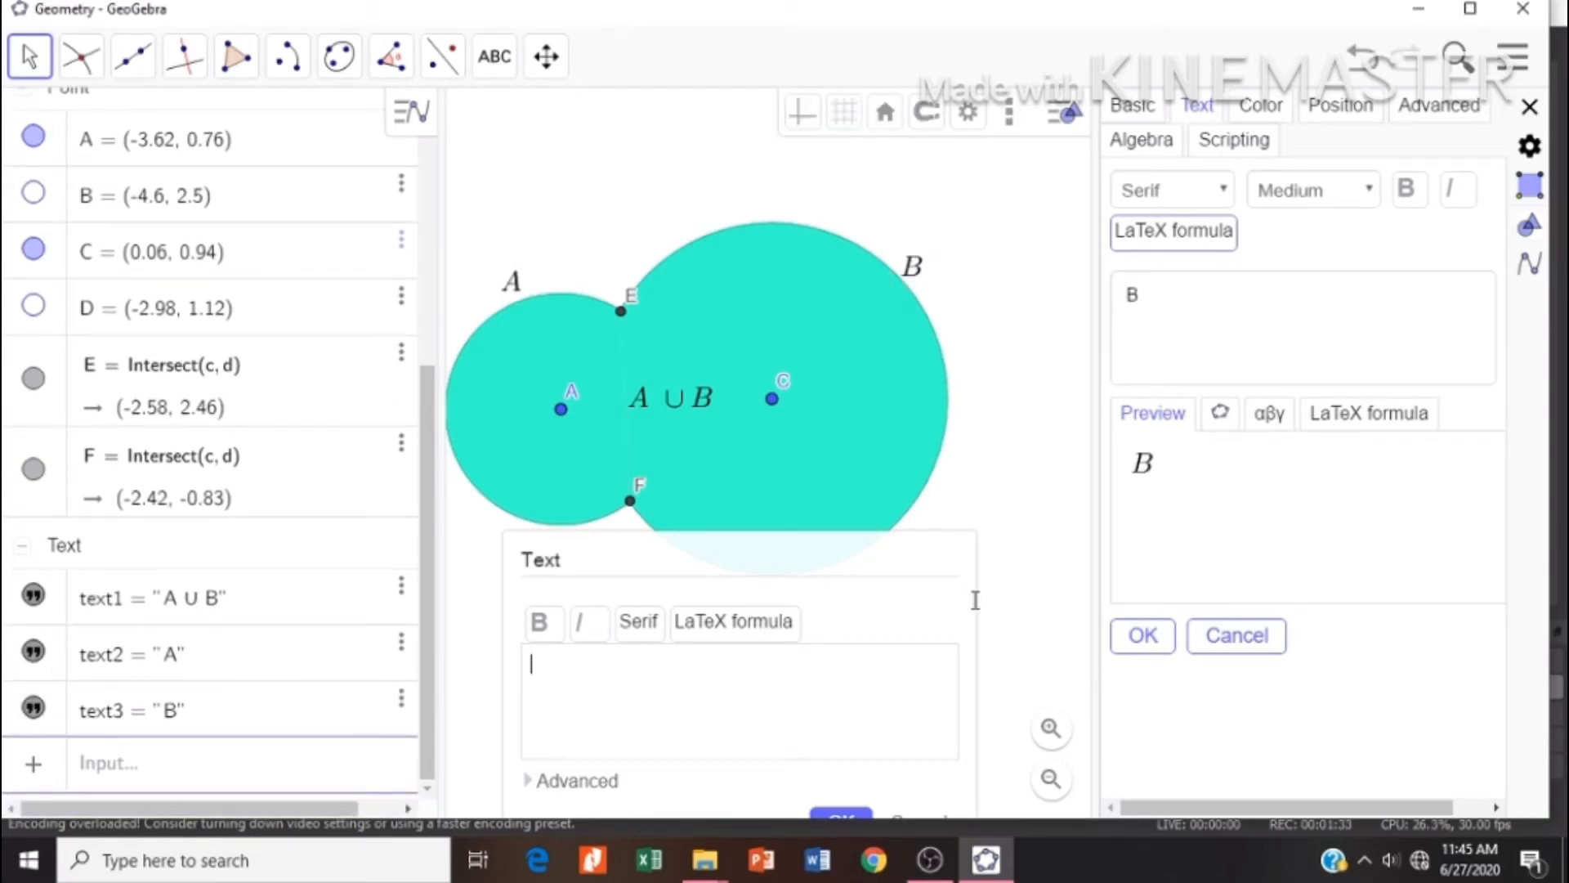
left_click(955, 758)
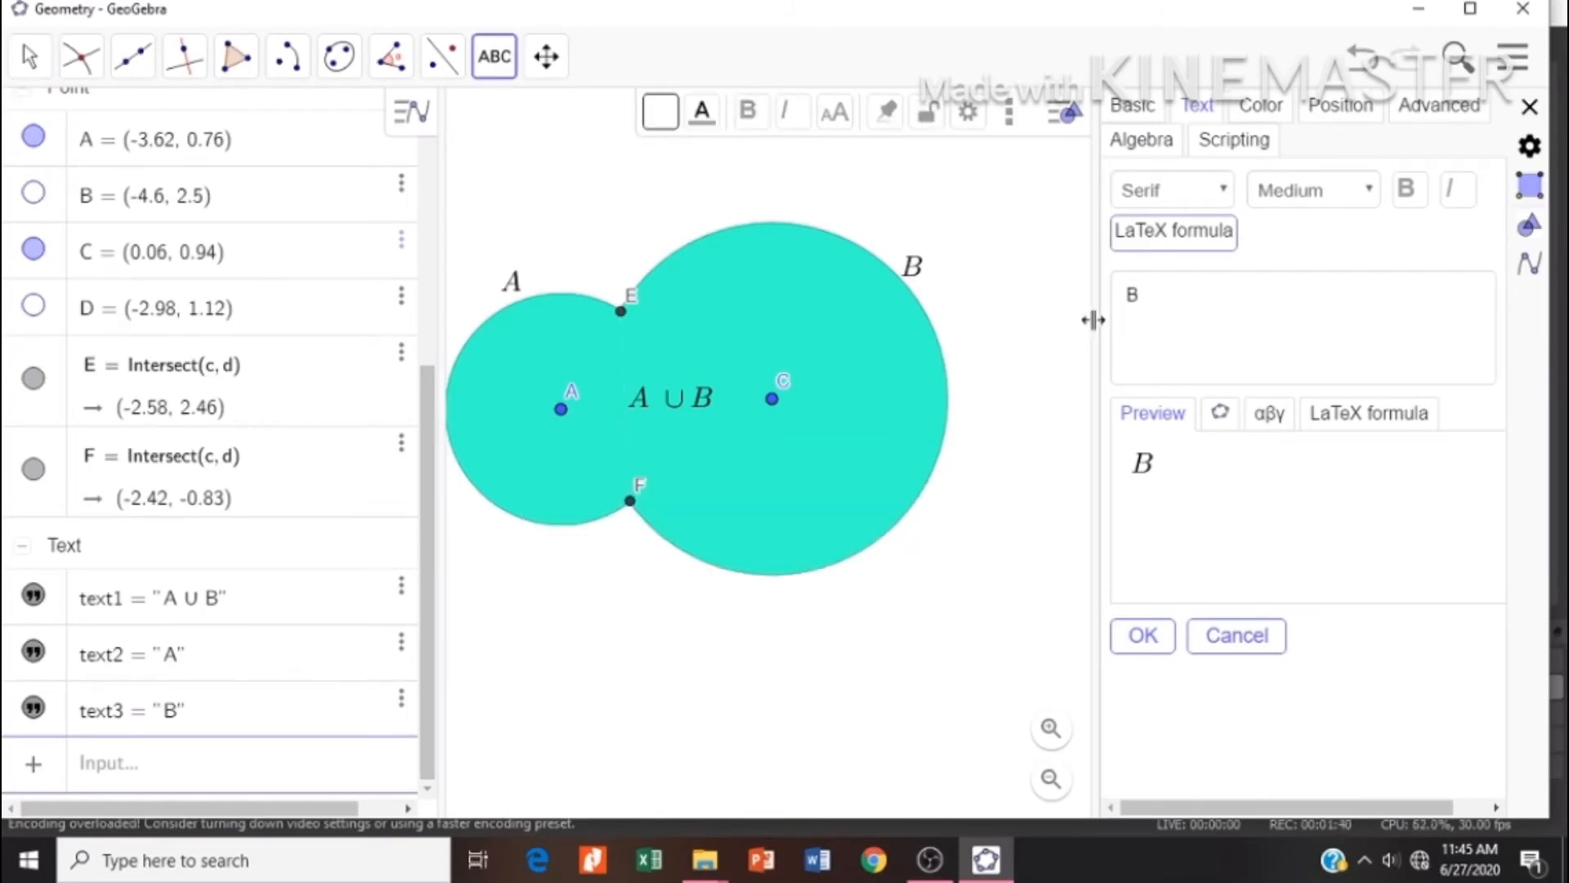
left_click_drag(1091, 319, 1314, 315)
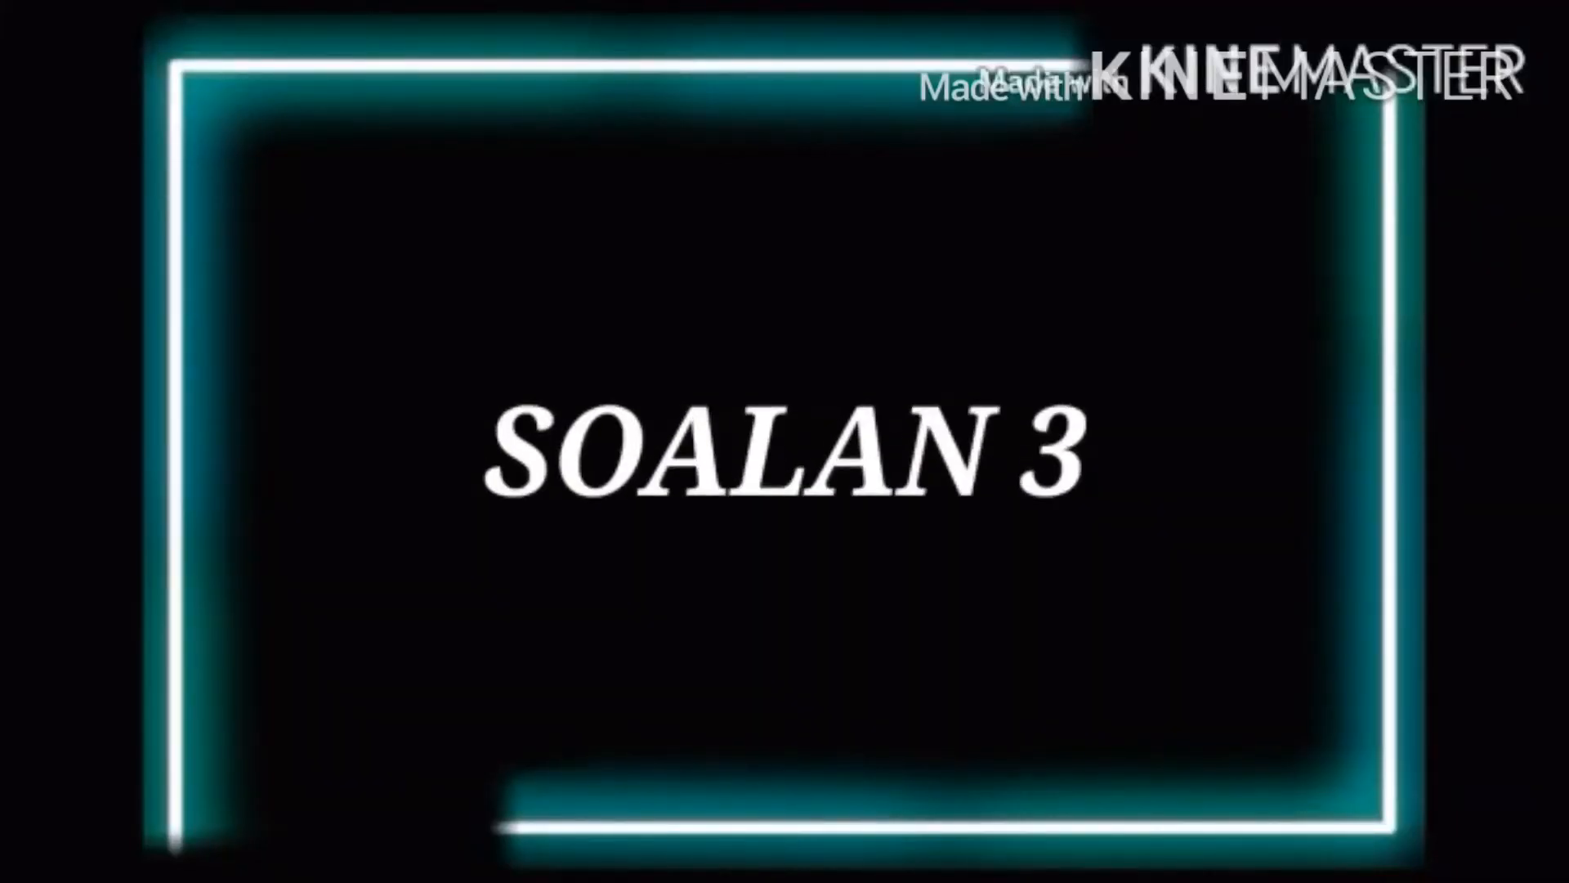
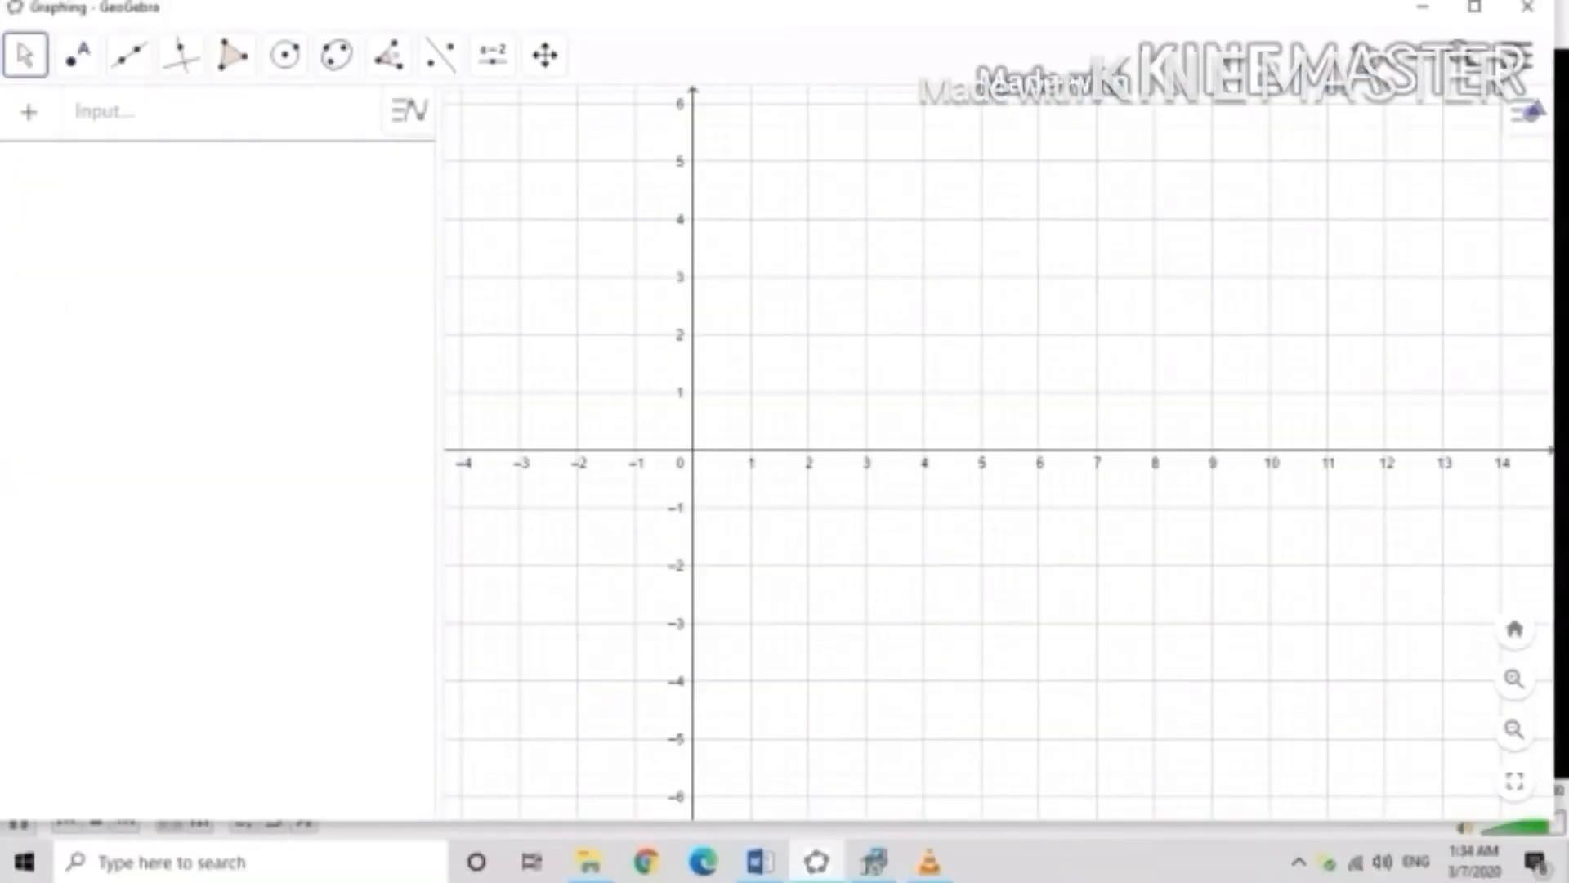
Hide the axes and place four corner points at (-2, 4), (11, 4), (11, -4) and (-2, -4).
right_click(868, 335)
left_click(920, 373)
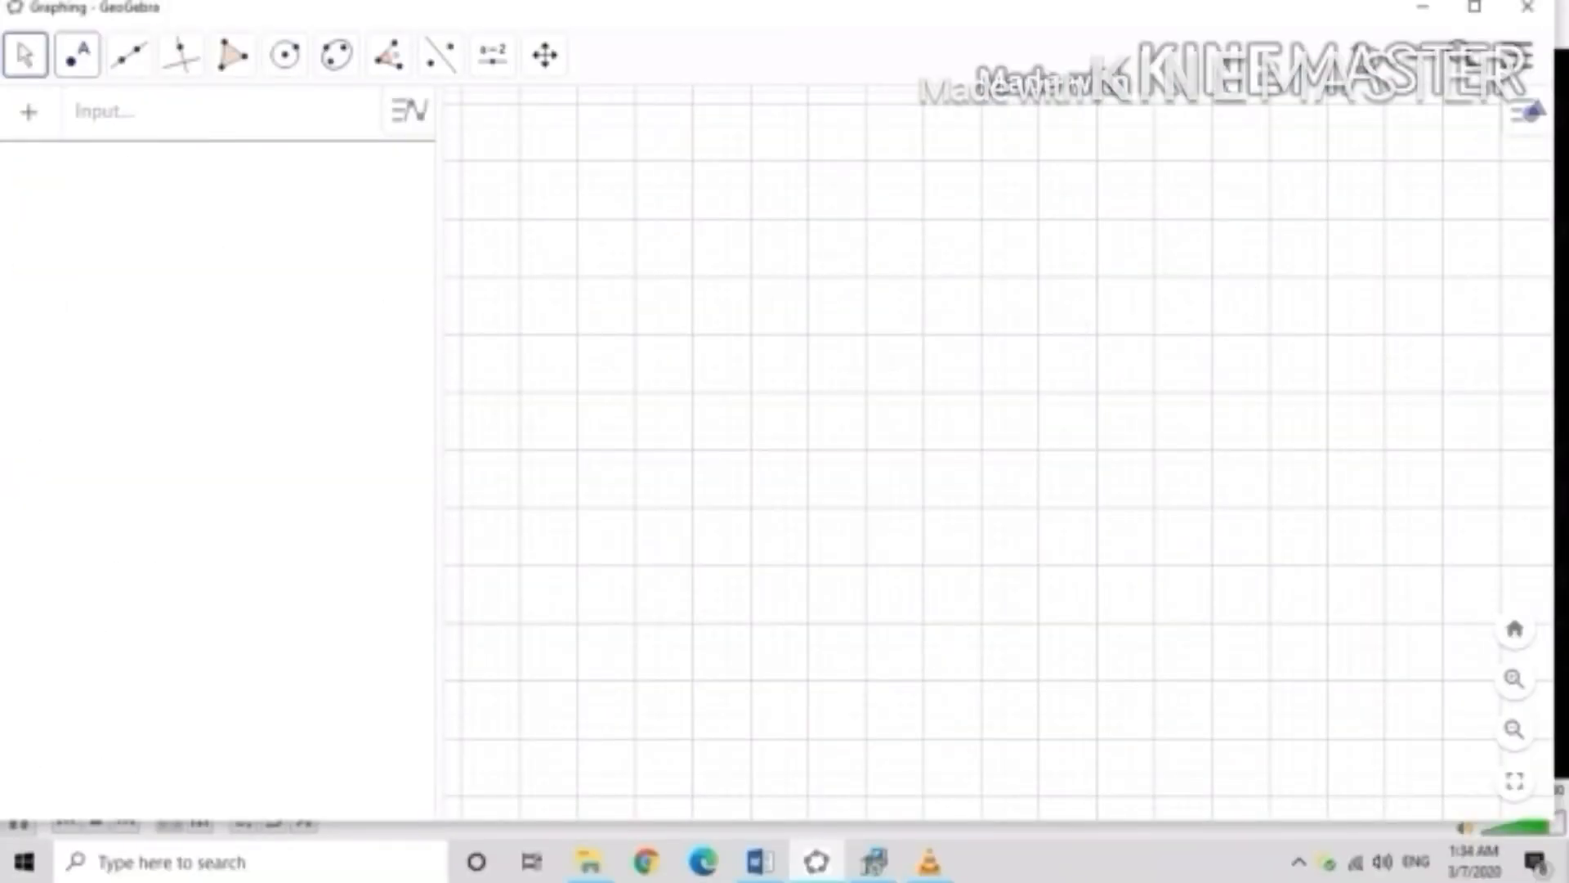
left_click(77, 55)
left_click(122, 122)
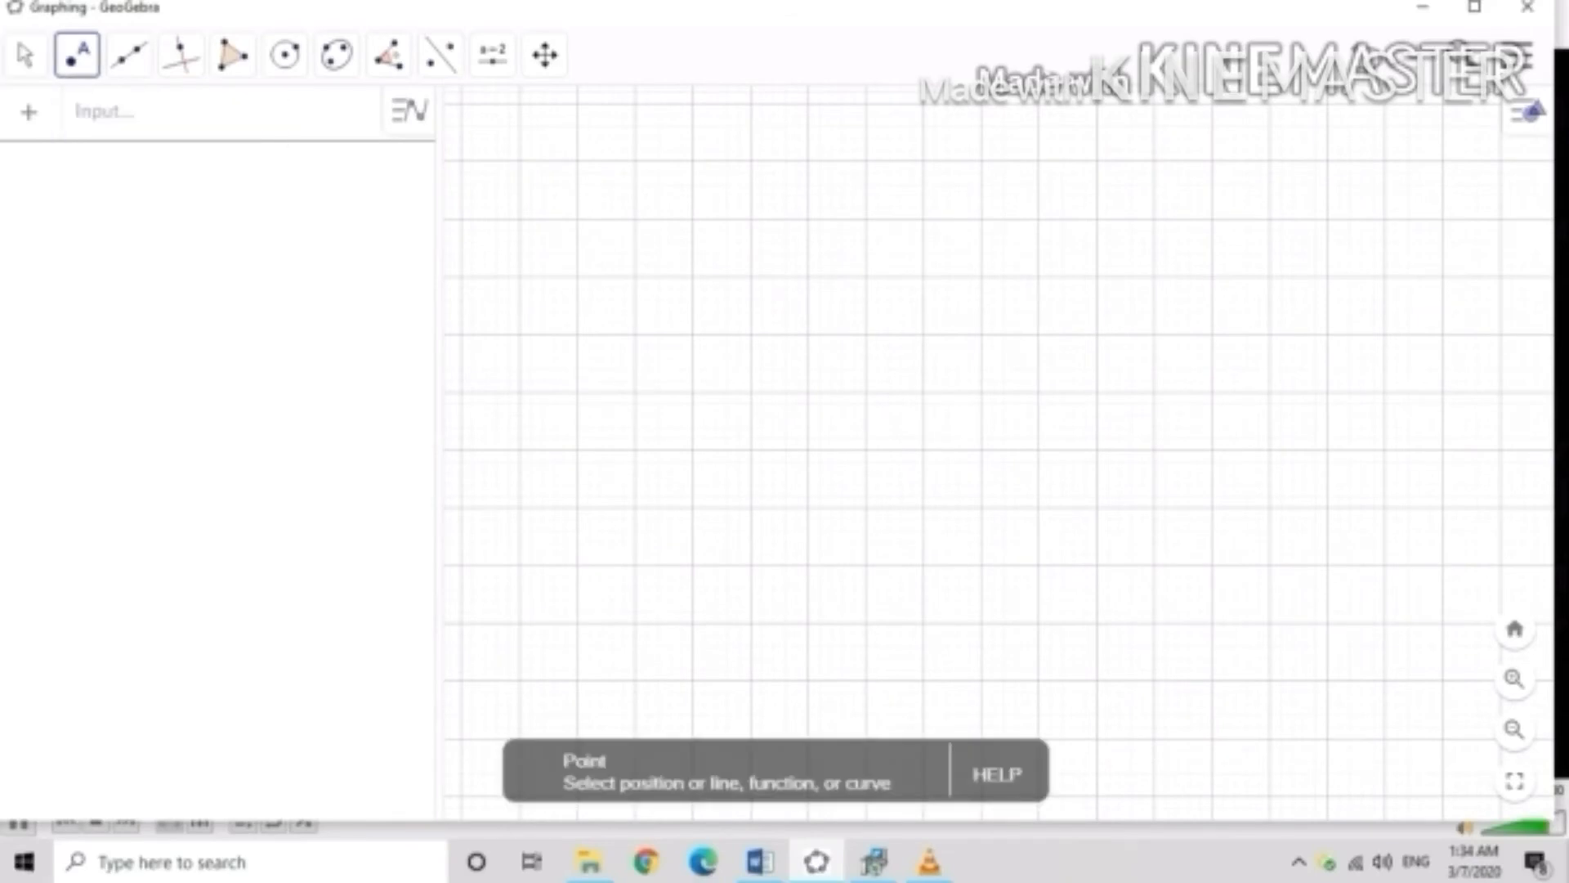
left_click(577, 218)
left_click(1326, 219)
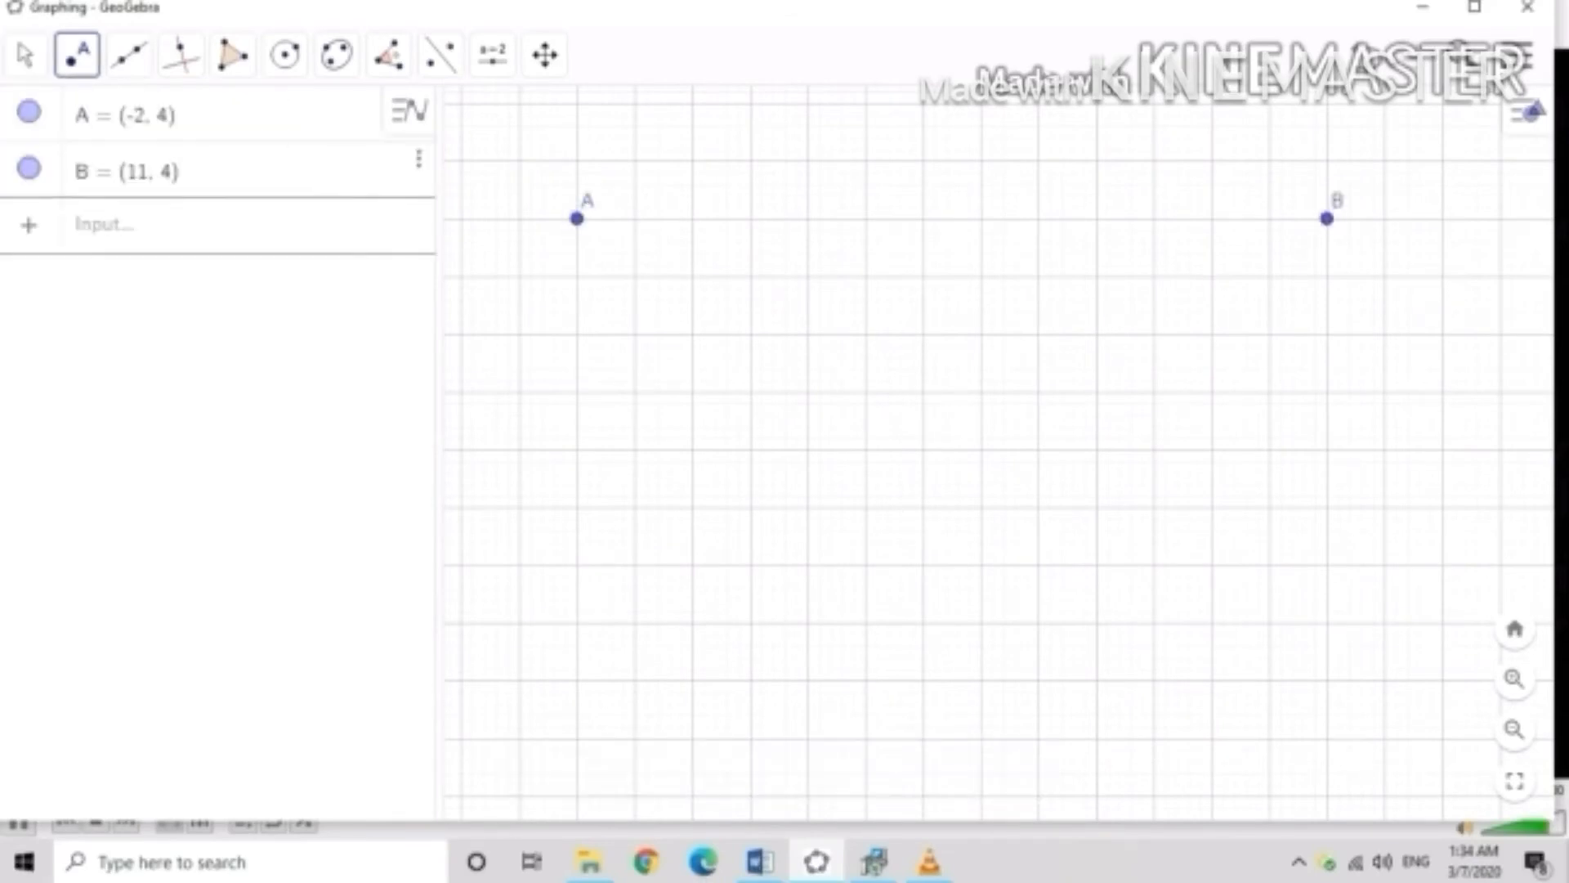
left_click(1326, 680)
left_click(577, 680)
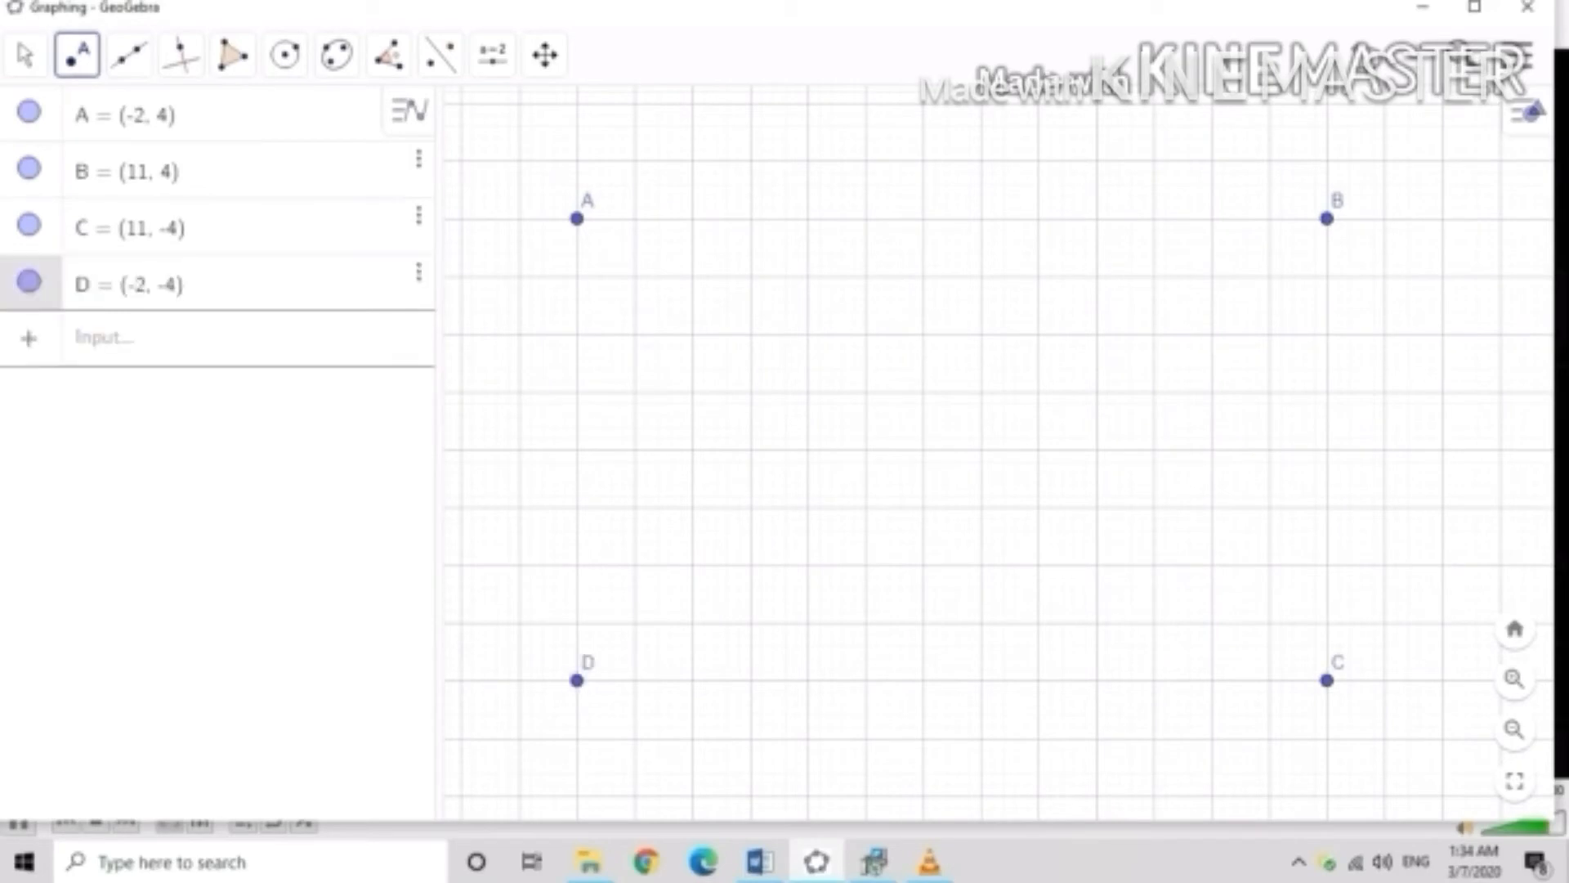
Connect the corner points with segments AB, BC, CD and DA to form a rectangle.
left_click(128, 55)
left_click(192, 168)
left_click(577, 219)
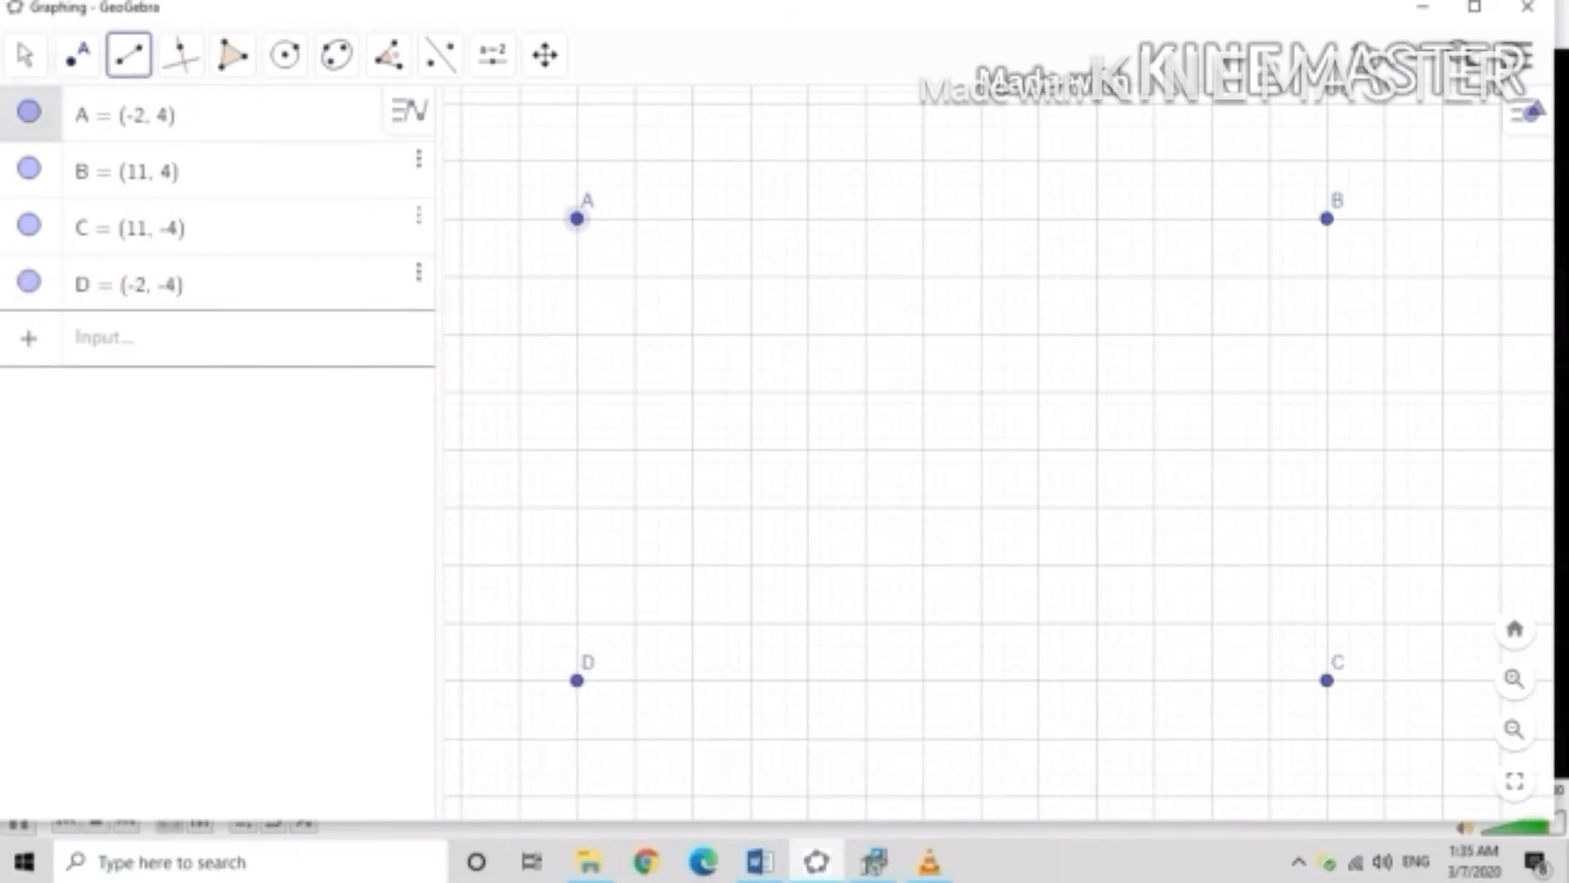
left_click(1326, 218)
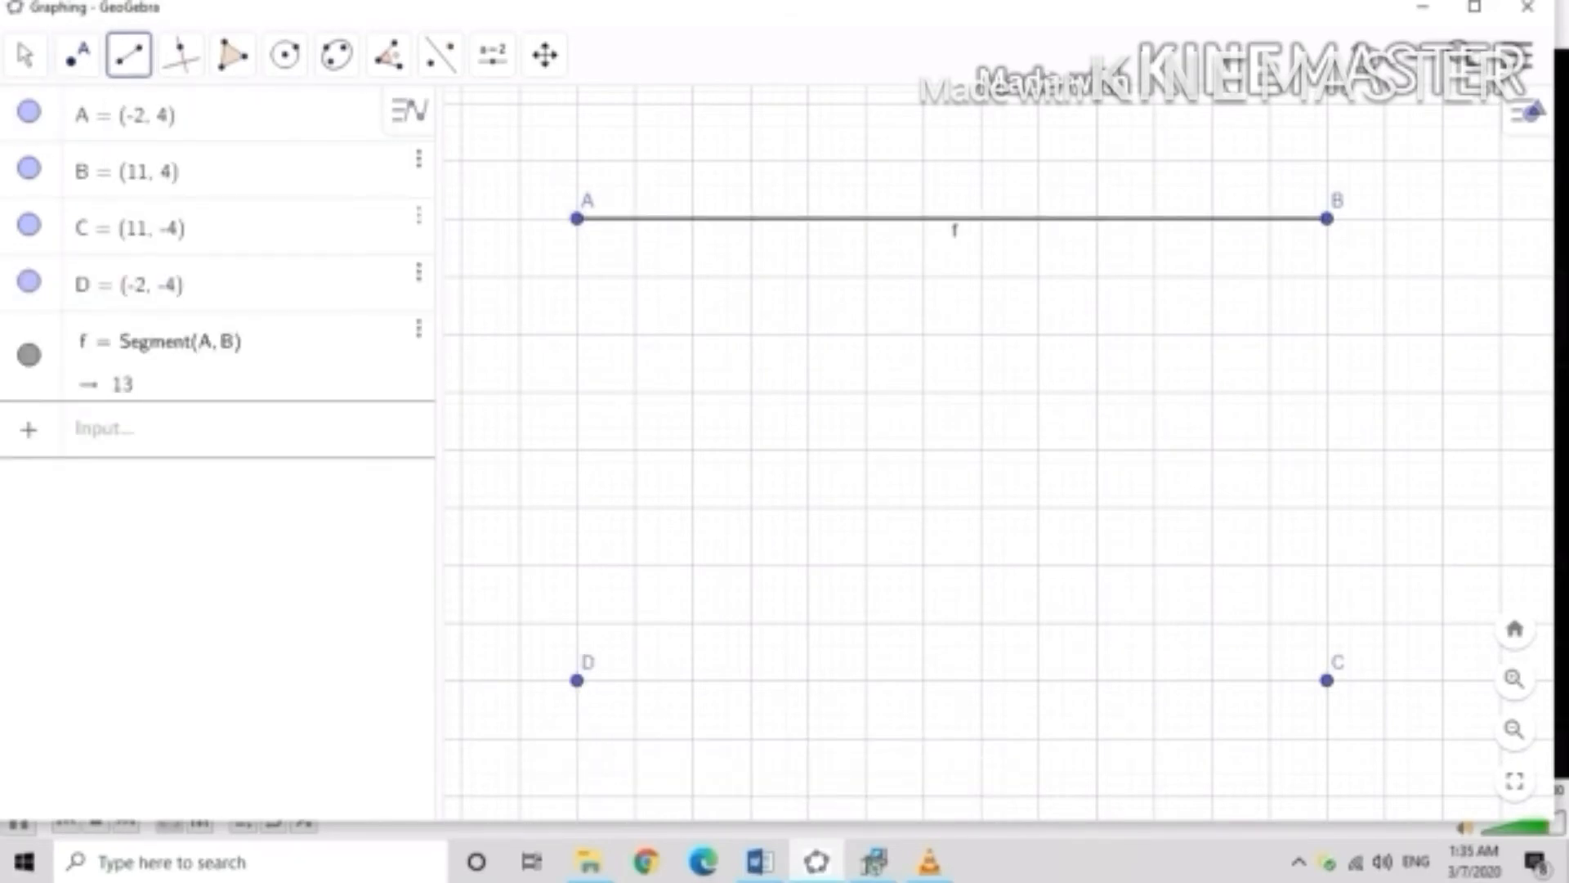
left_click(1326, 218)
left_click(1326, 680)
left_click(1327, 679)
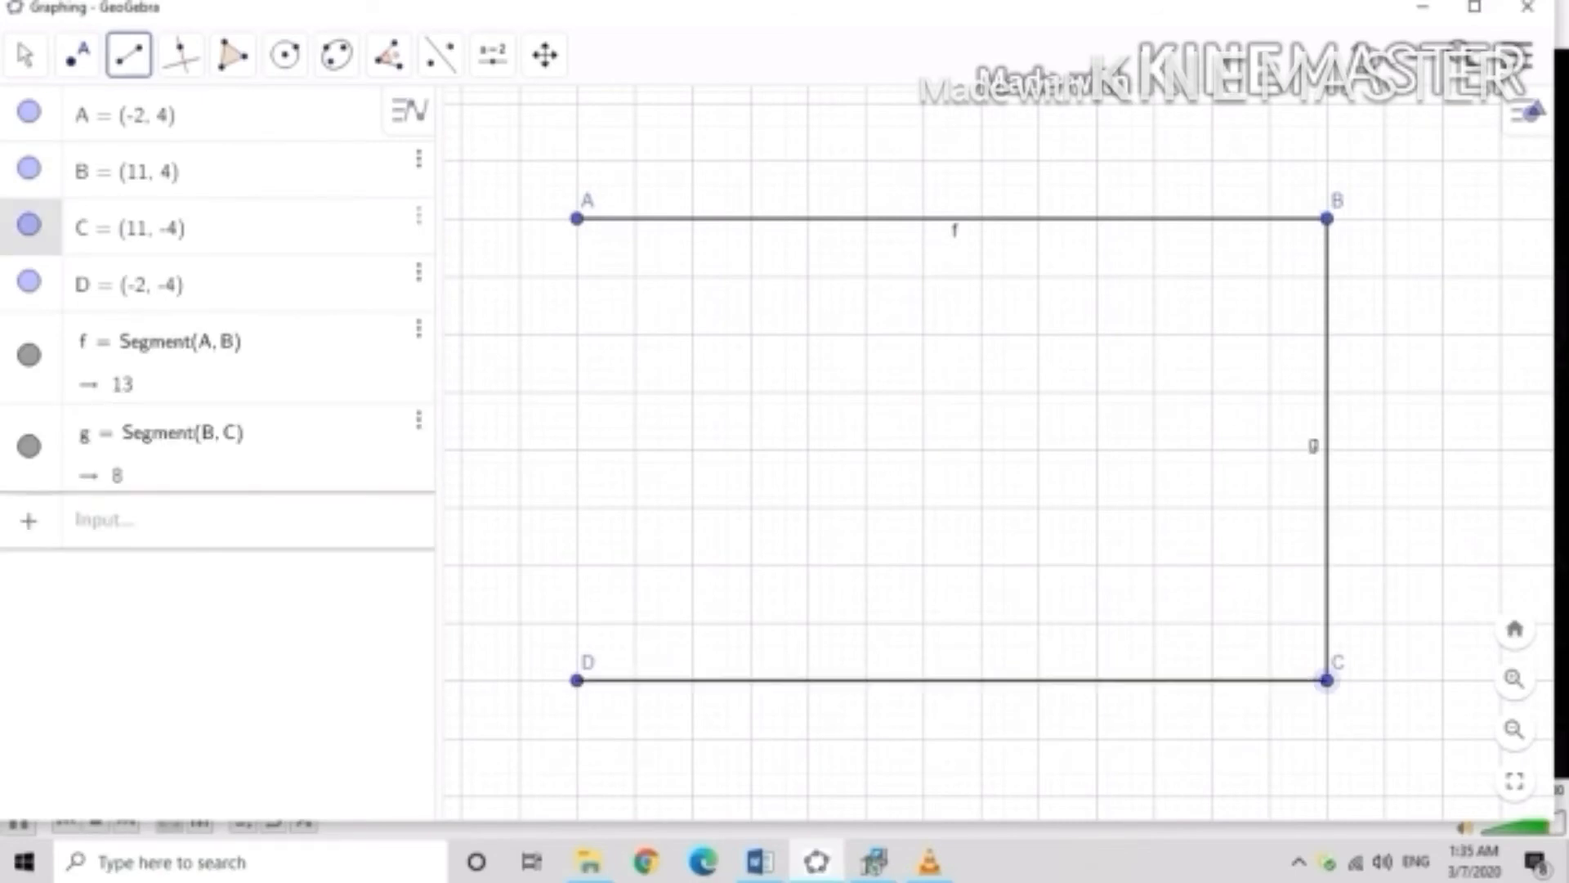
left_click(577, 680)
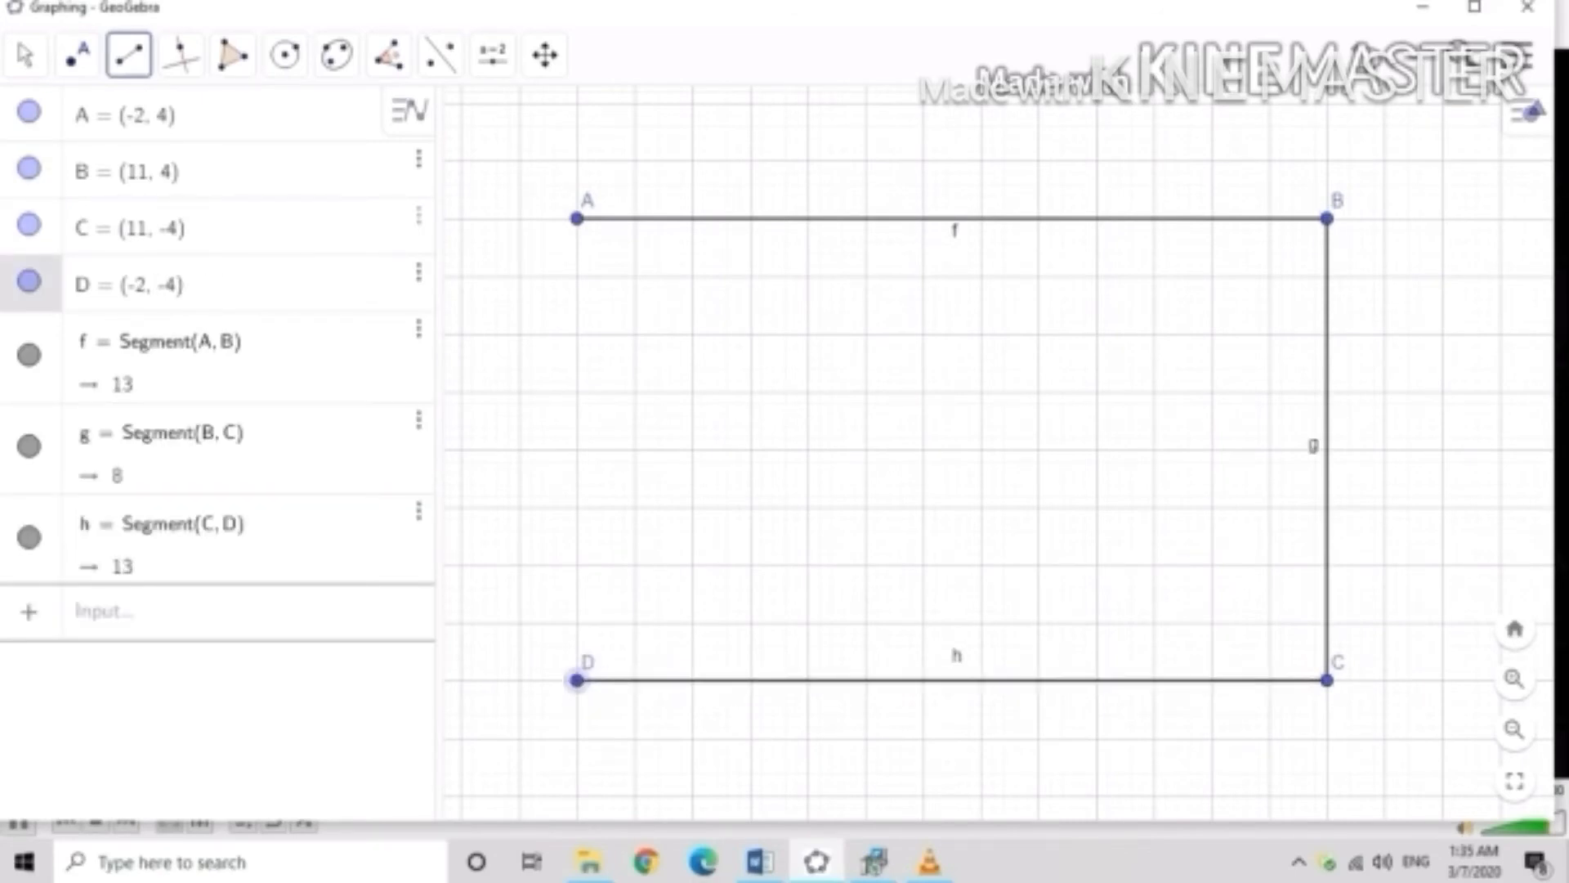
left_click(577, 680)
left_click(577, 218)
Draw three overlapping circles of radius 2.5 centred at (3, 1), (7, 1) and (5, -2).
left_click(285, 55)
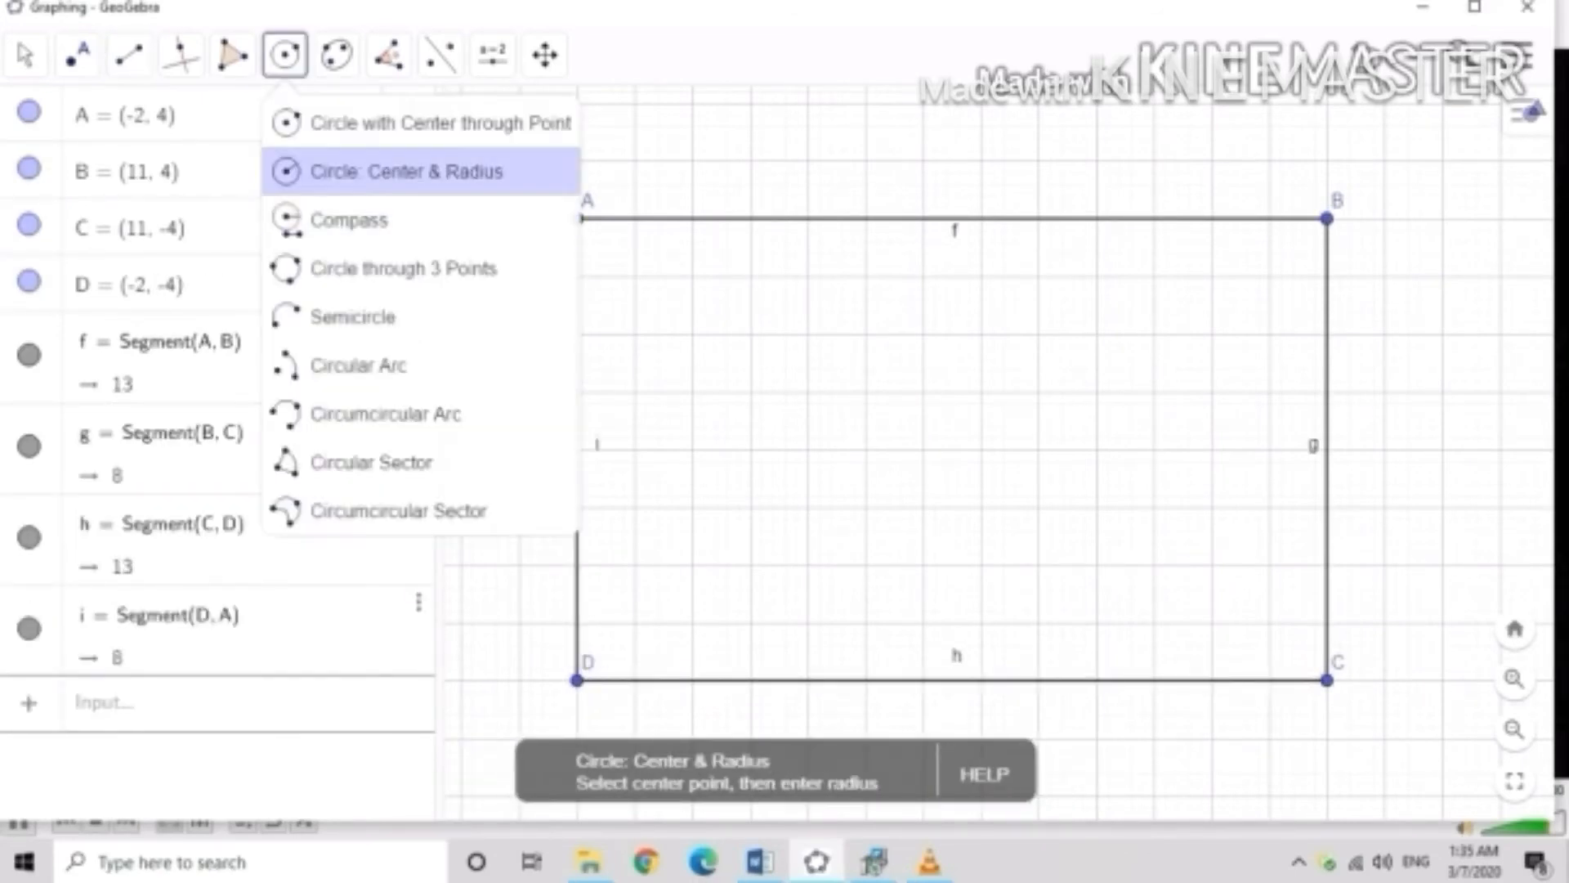
left_click(407, 172)
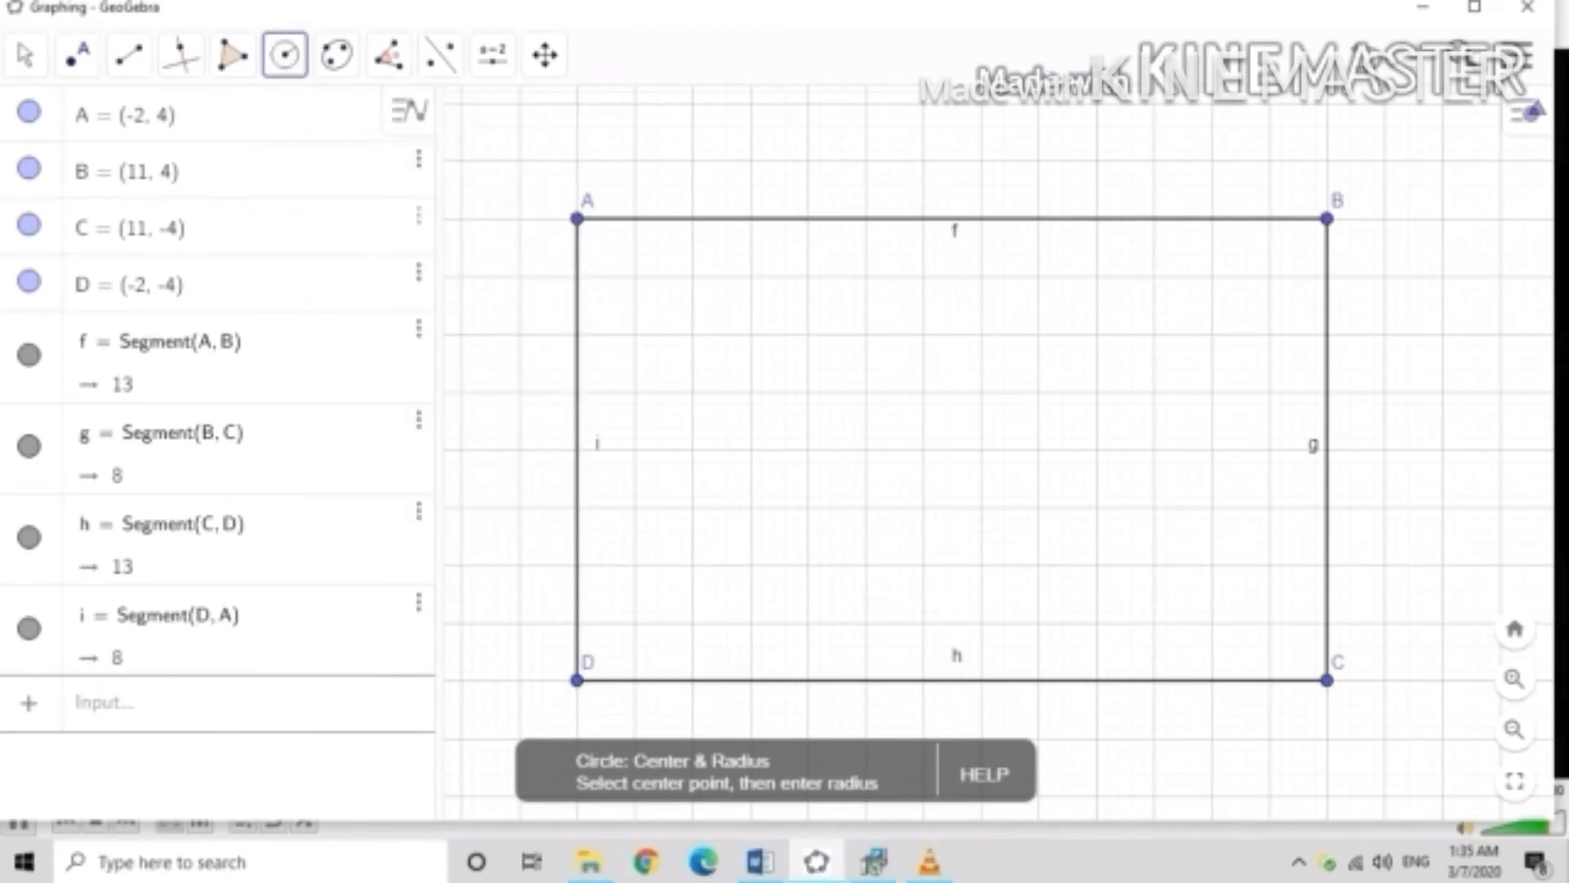
left_click(865, 392)
type("2.5")
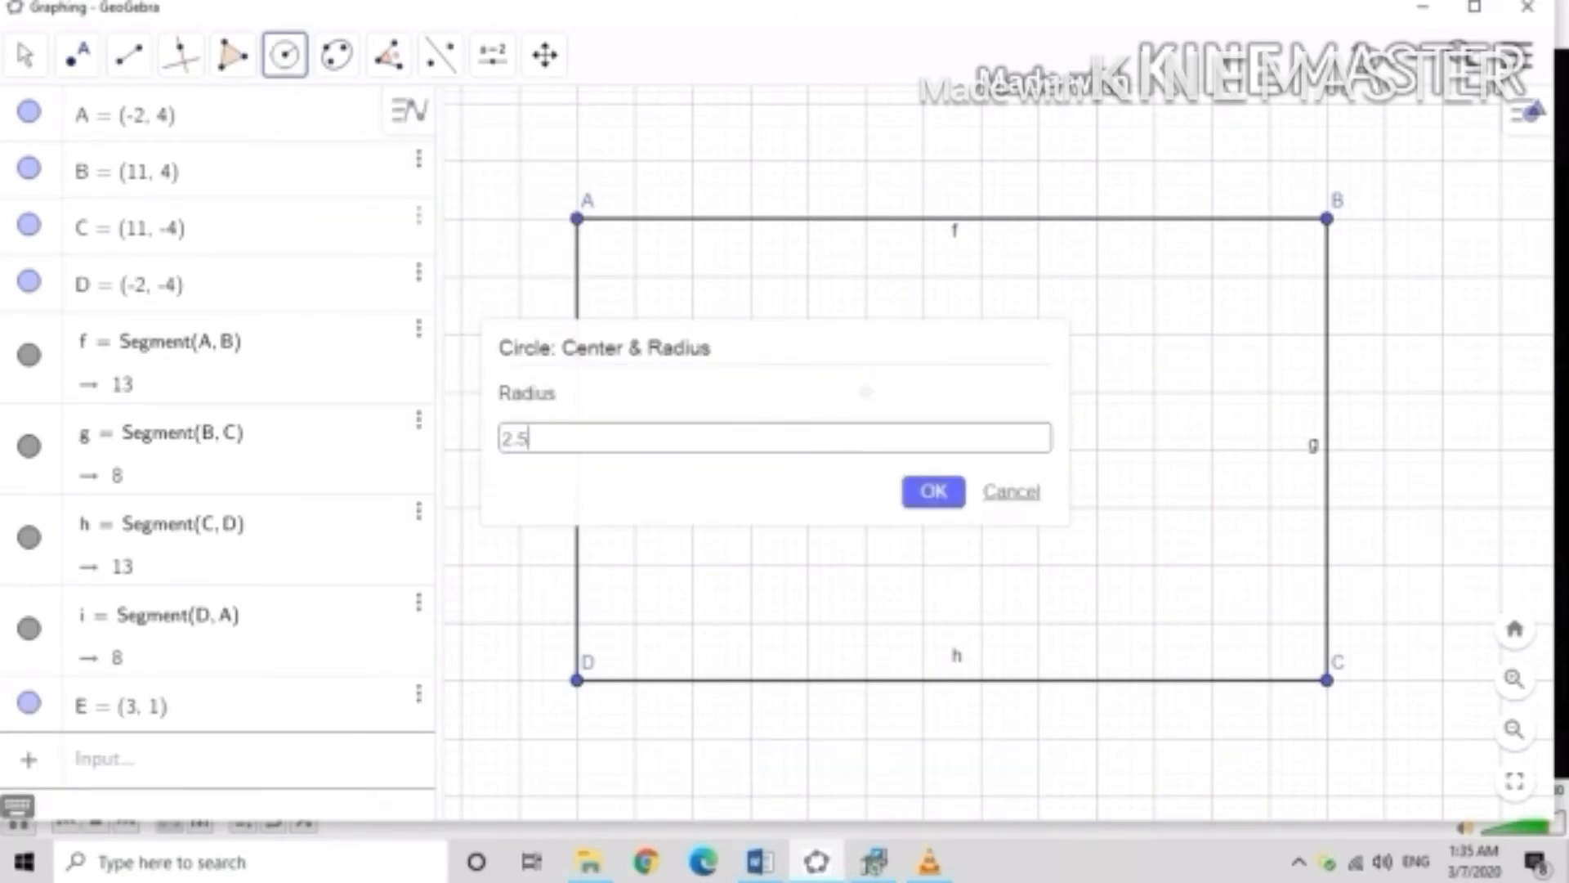
key("Return")
left_click(1096, 392)
type("2.5")
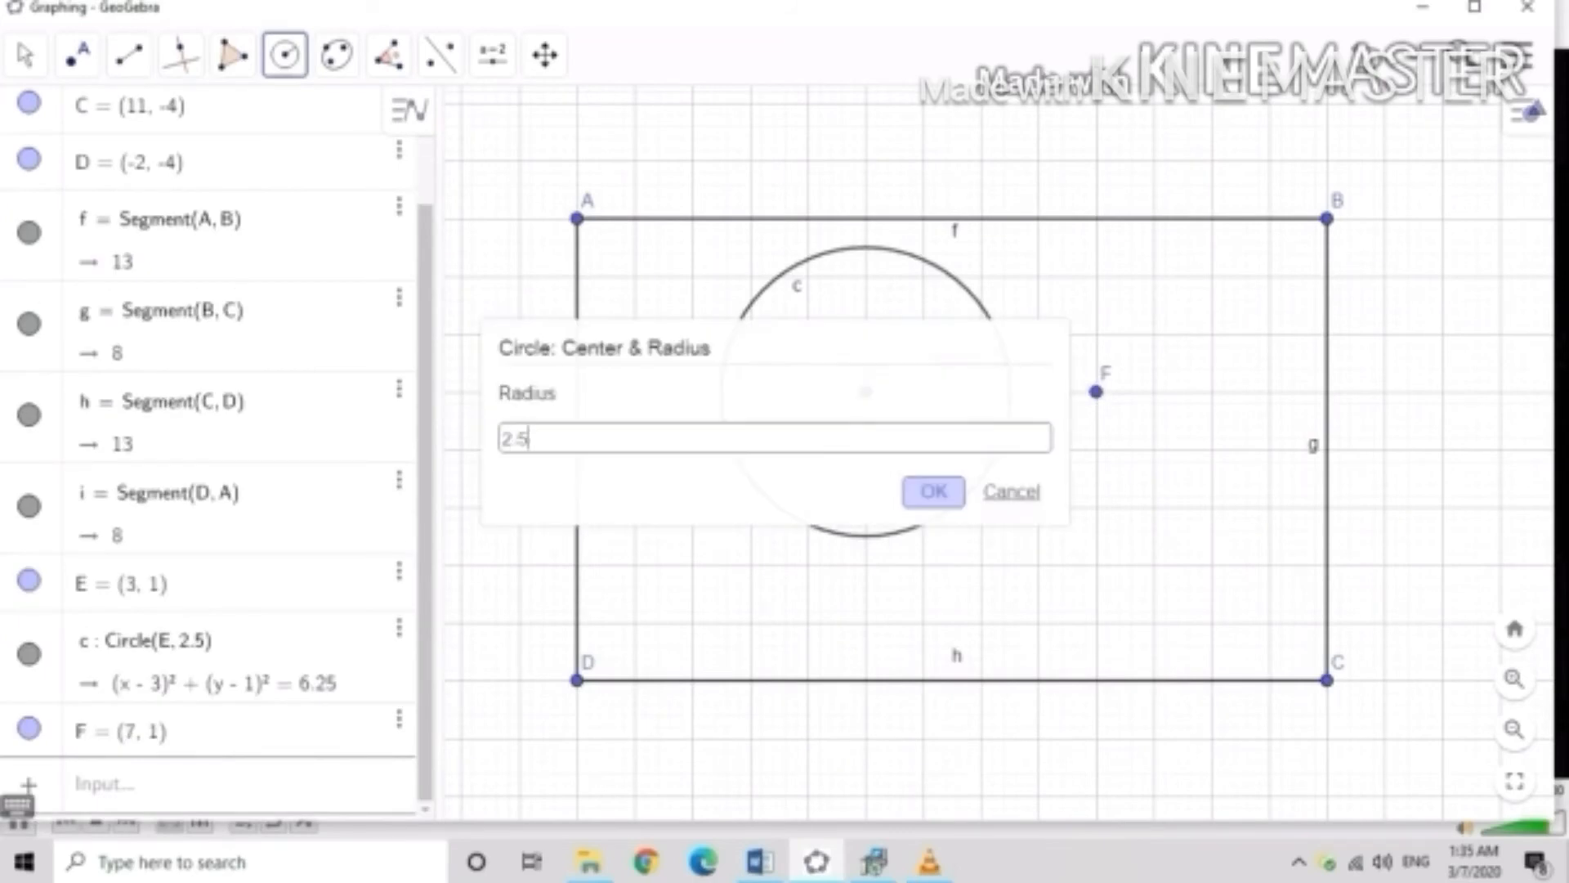
key("Return")
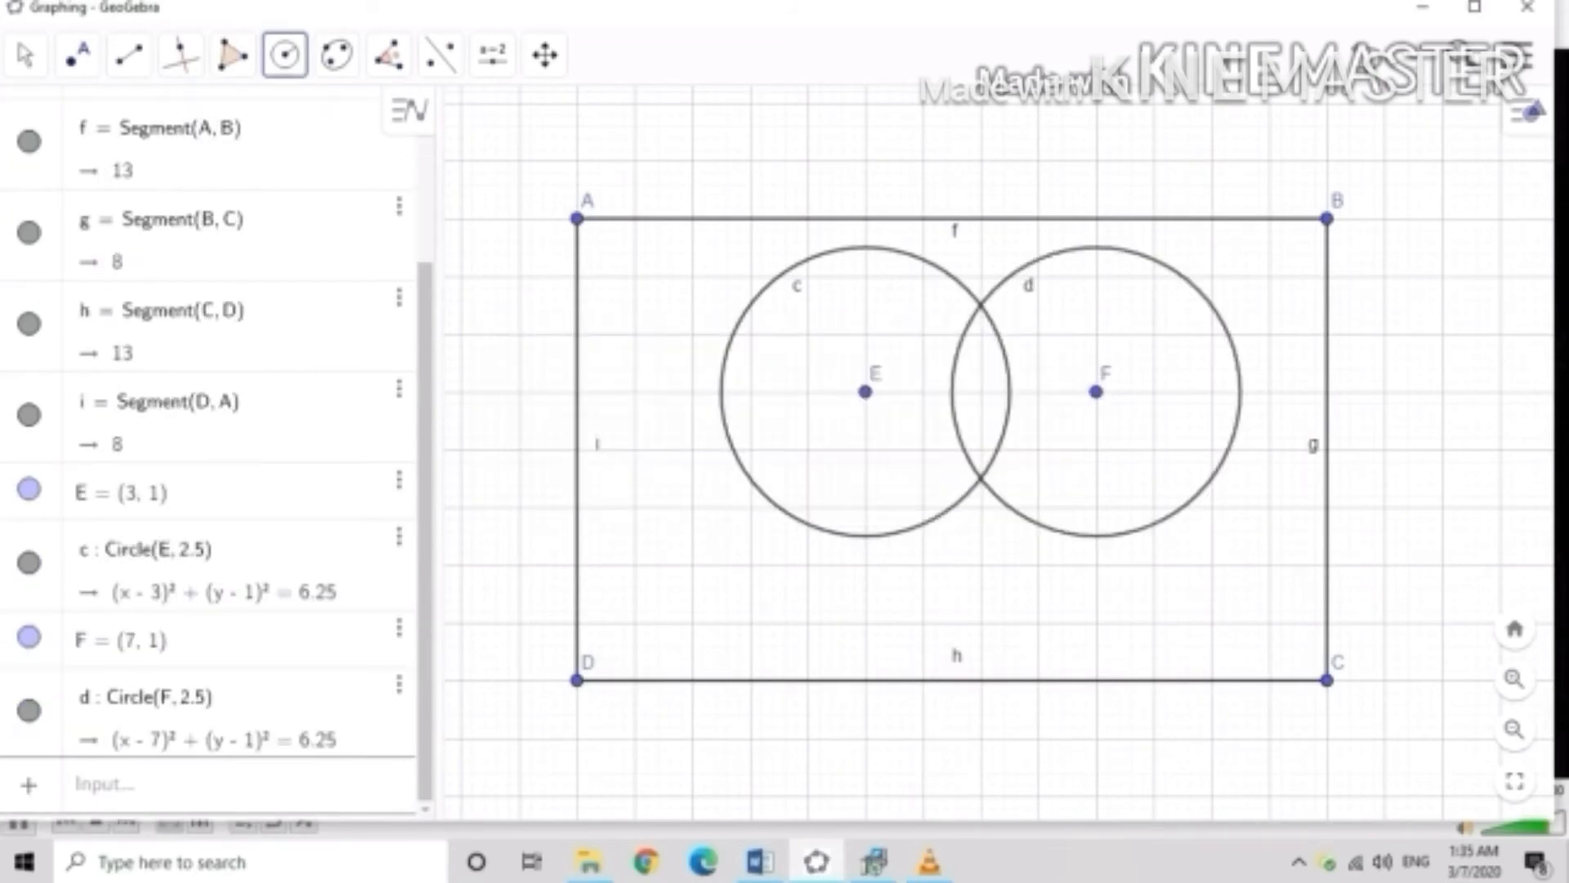
left_click(980, 565)
type("2.5")
key("Return")
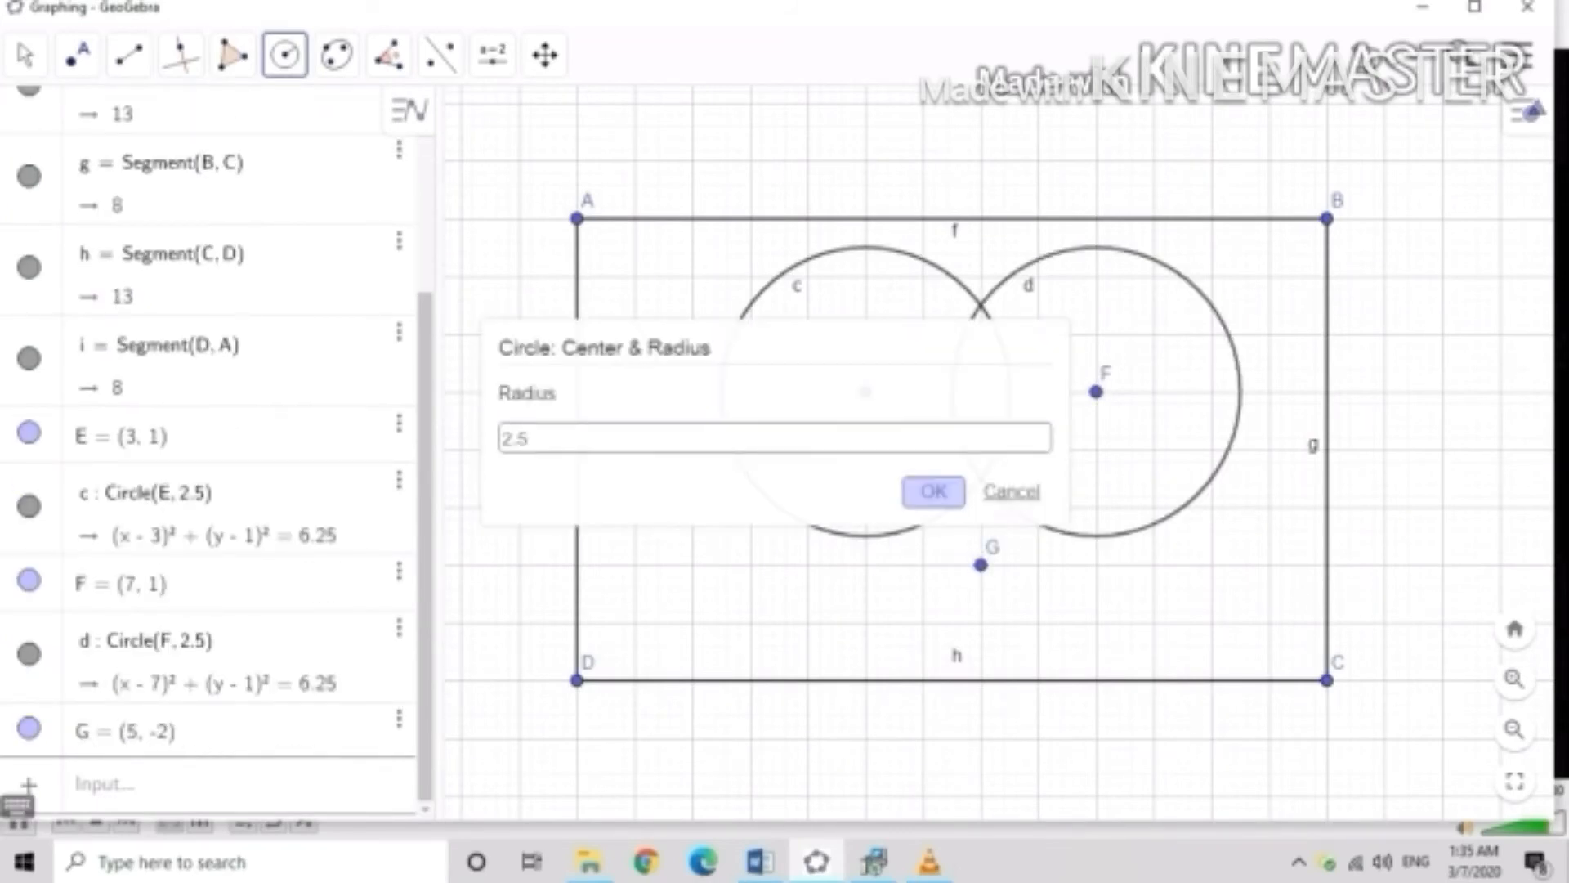
key("Escape")
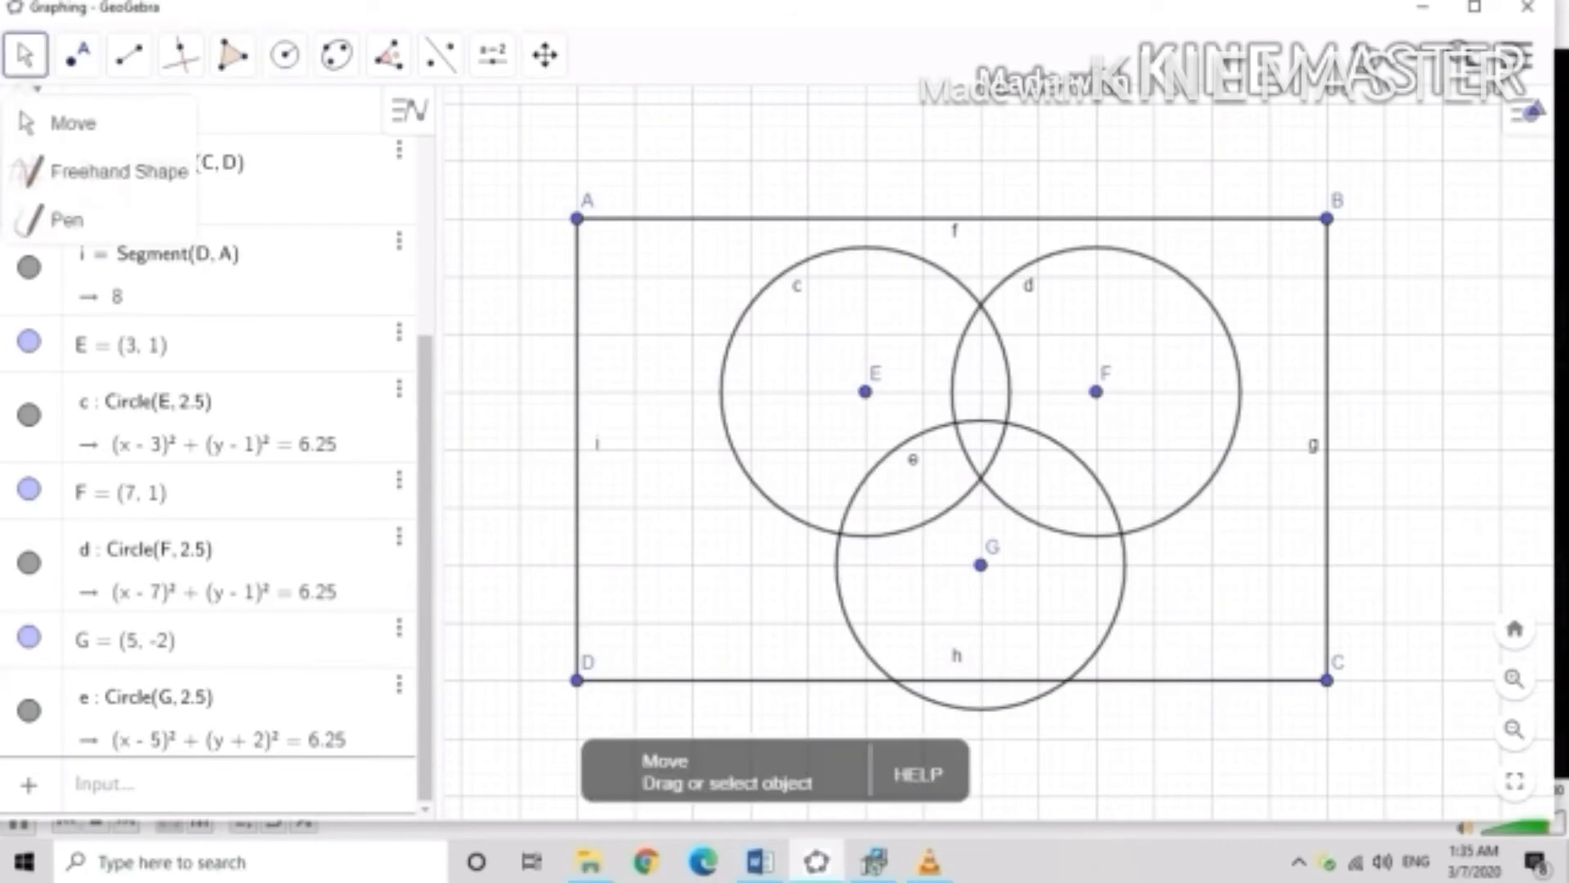
Extend the rectangle downward by moving corner D to (-2, -5) and corner C to (11, -5).
left_click_drag(577, 679, 577, 738)
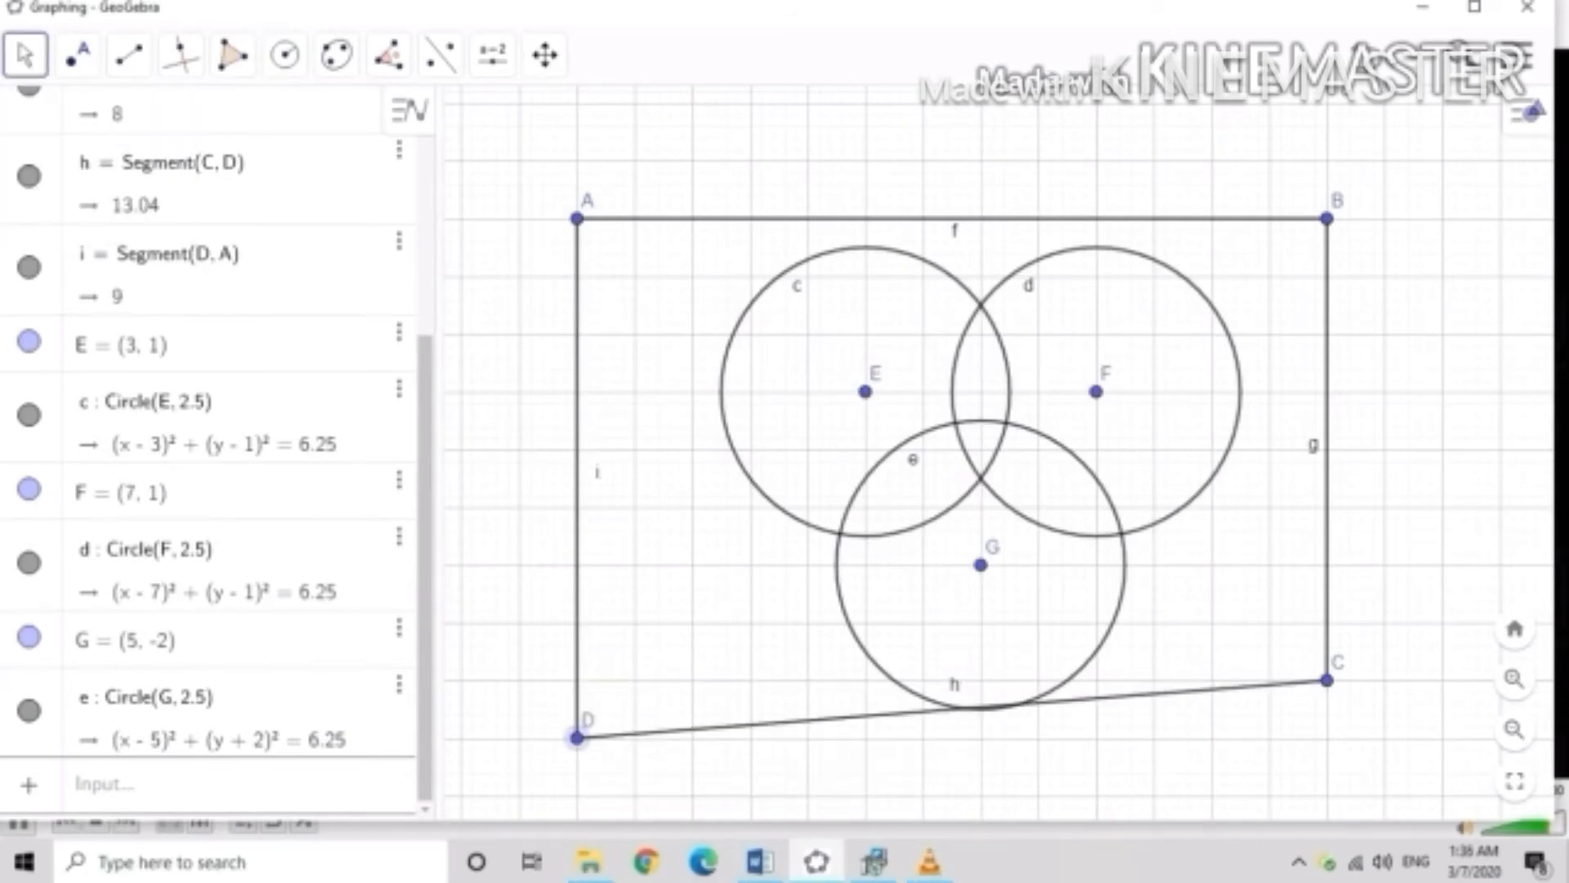
left_click_drag(1326, 679, 1326, 738)
key("Escape")
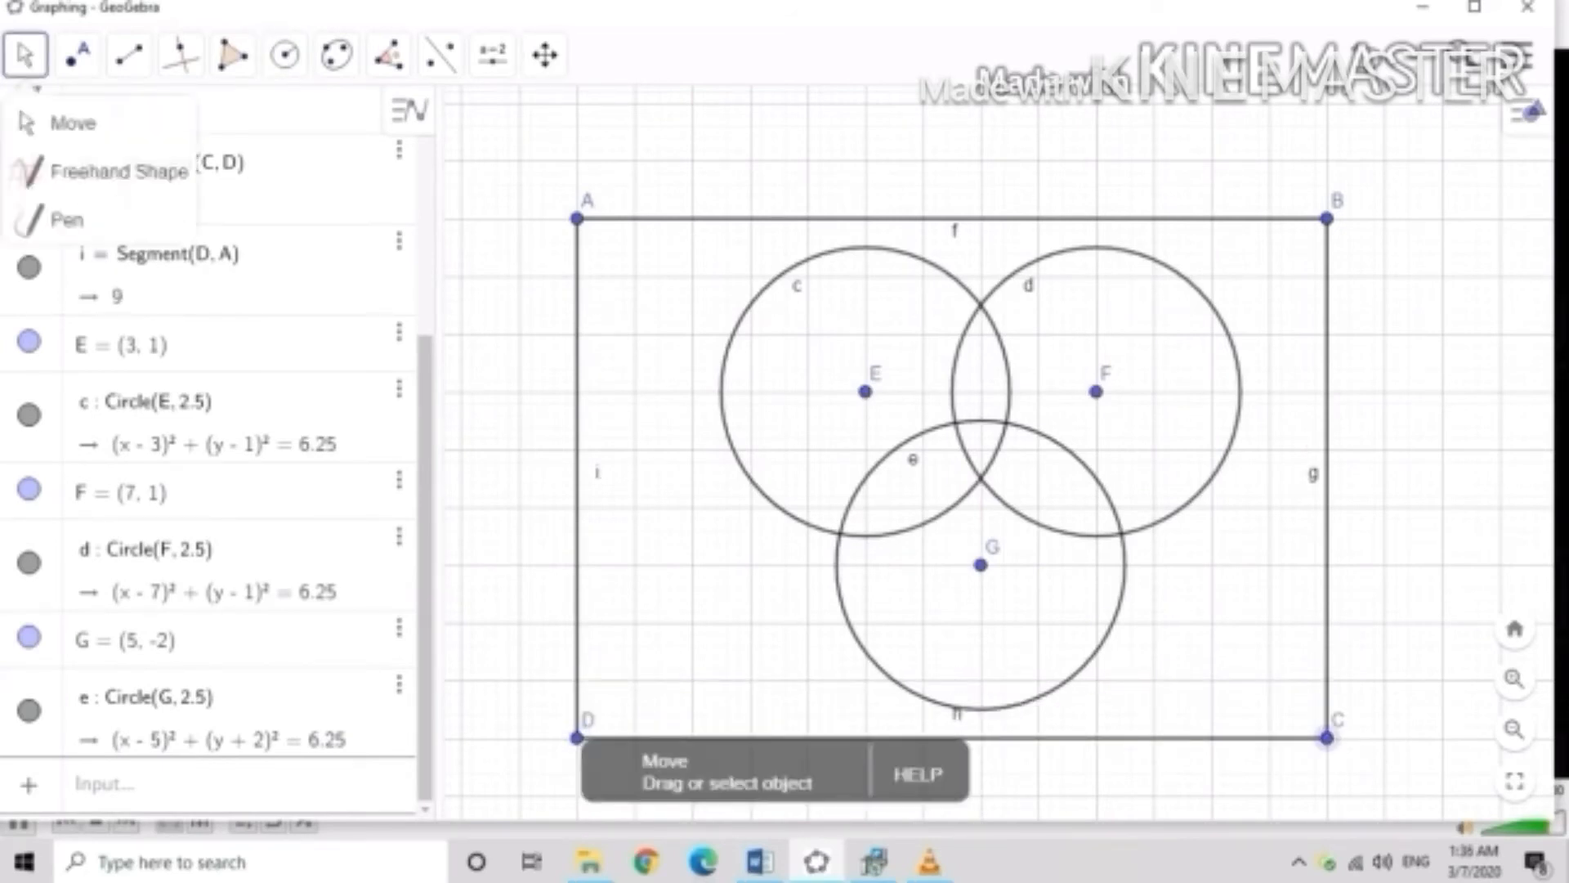
Move the circle centred at E so that its centre lies at (4, 1).
left_click(764, 289)
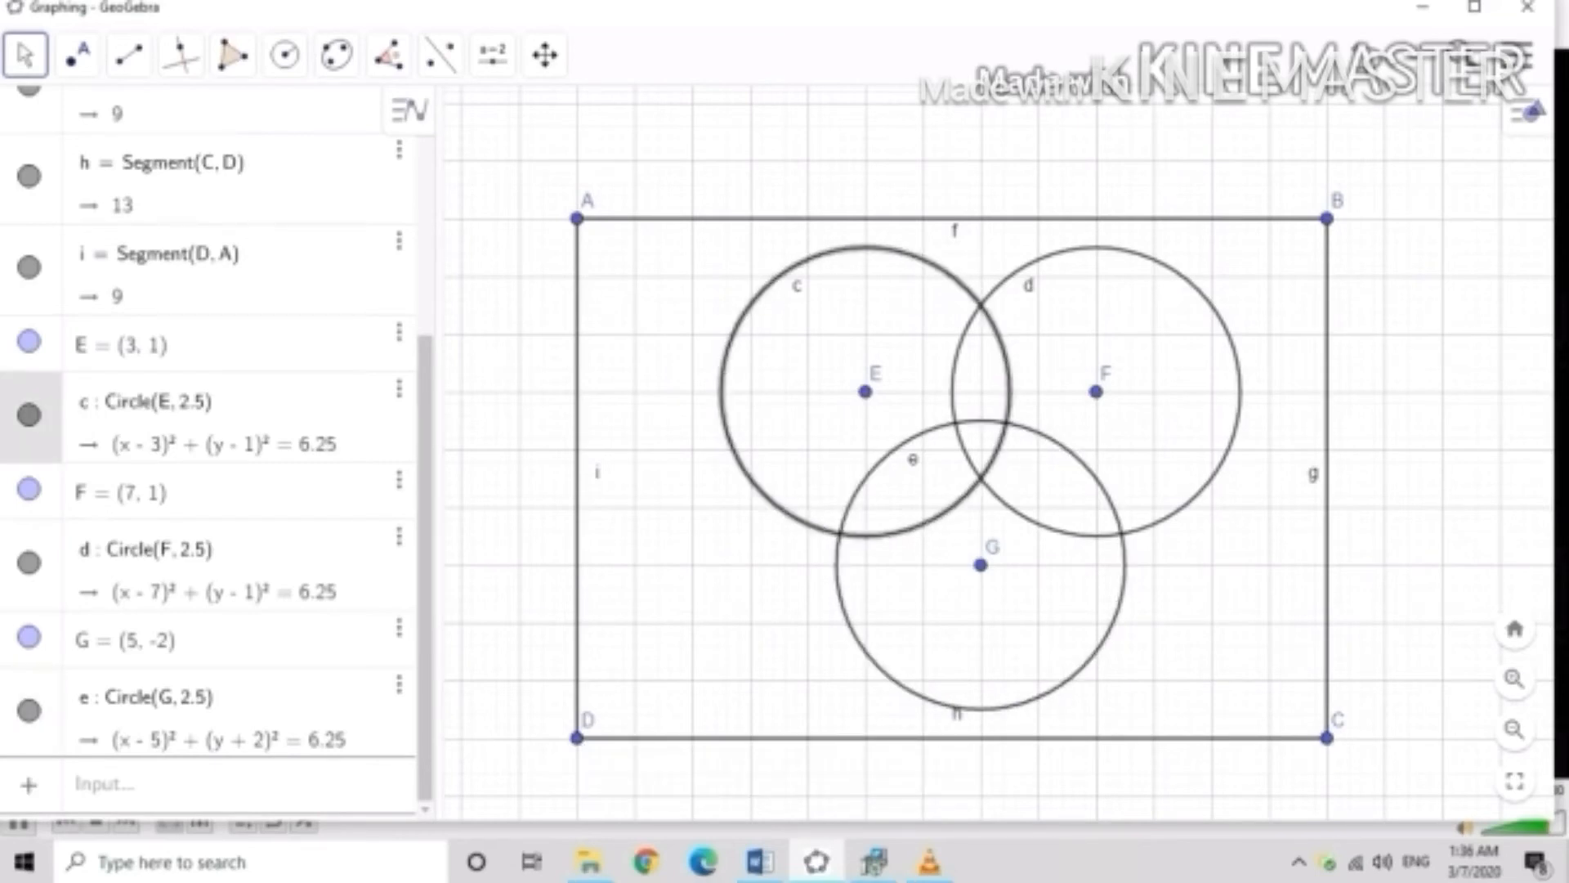
left_click_drag(763, 289, 821, 289)
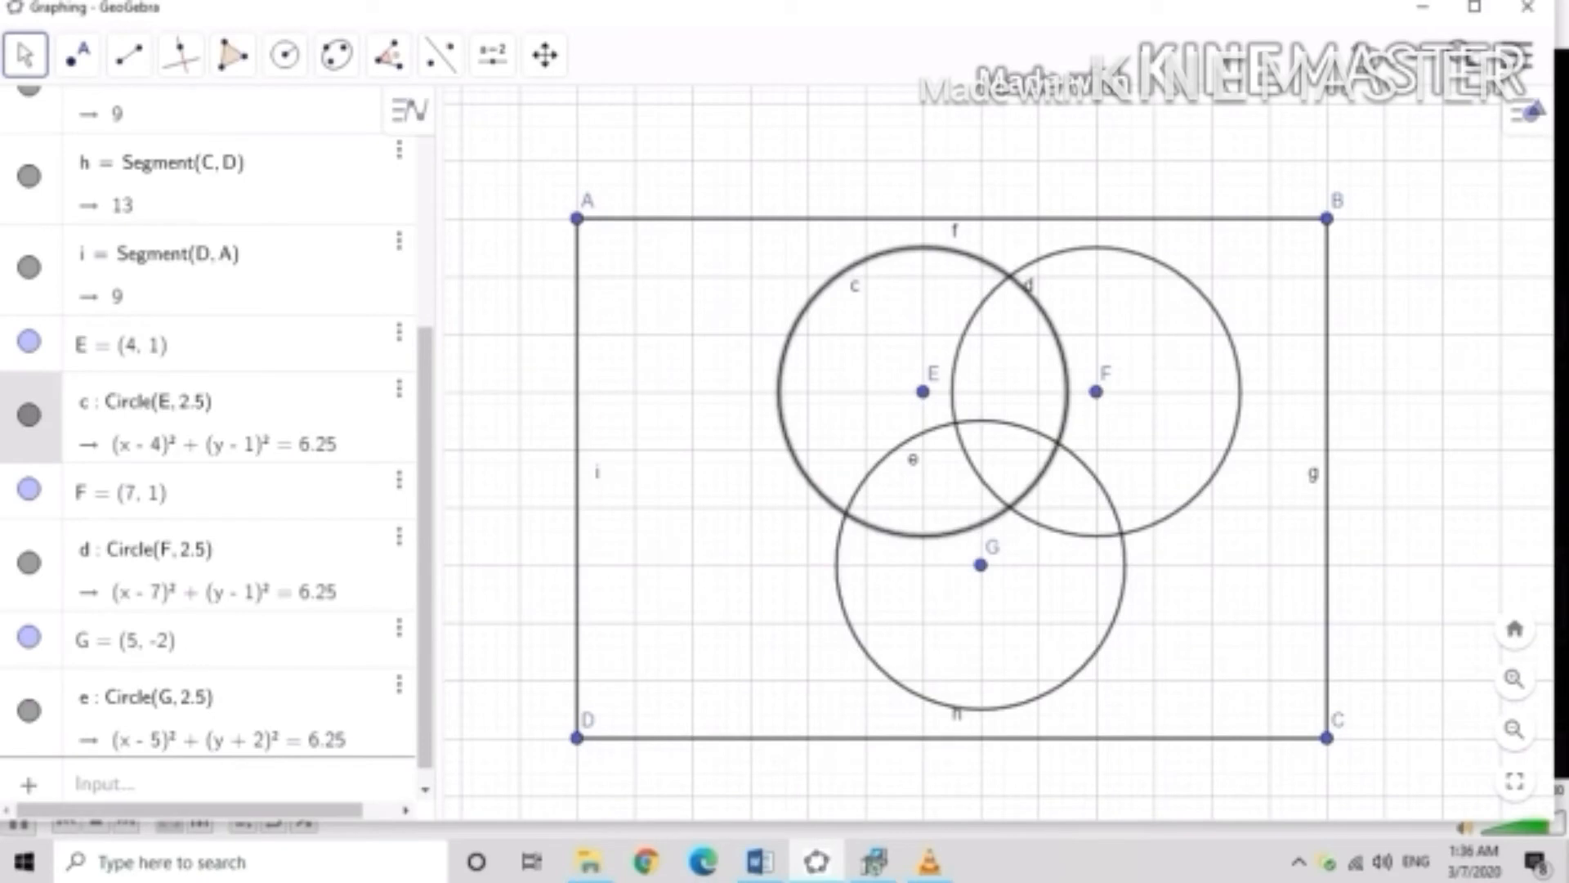
Move the lower circle, centred at G, so that its centre lies at about (5.56, -1.7).
mouse_move(1198, 289)
left_mouse_down()
mouse_move(1226, 289)
mouse_move(1198, 290)
left_mouse_up()
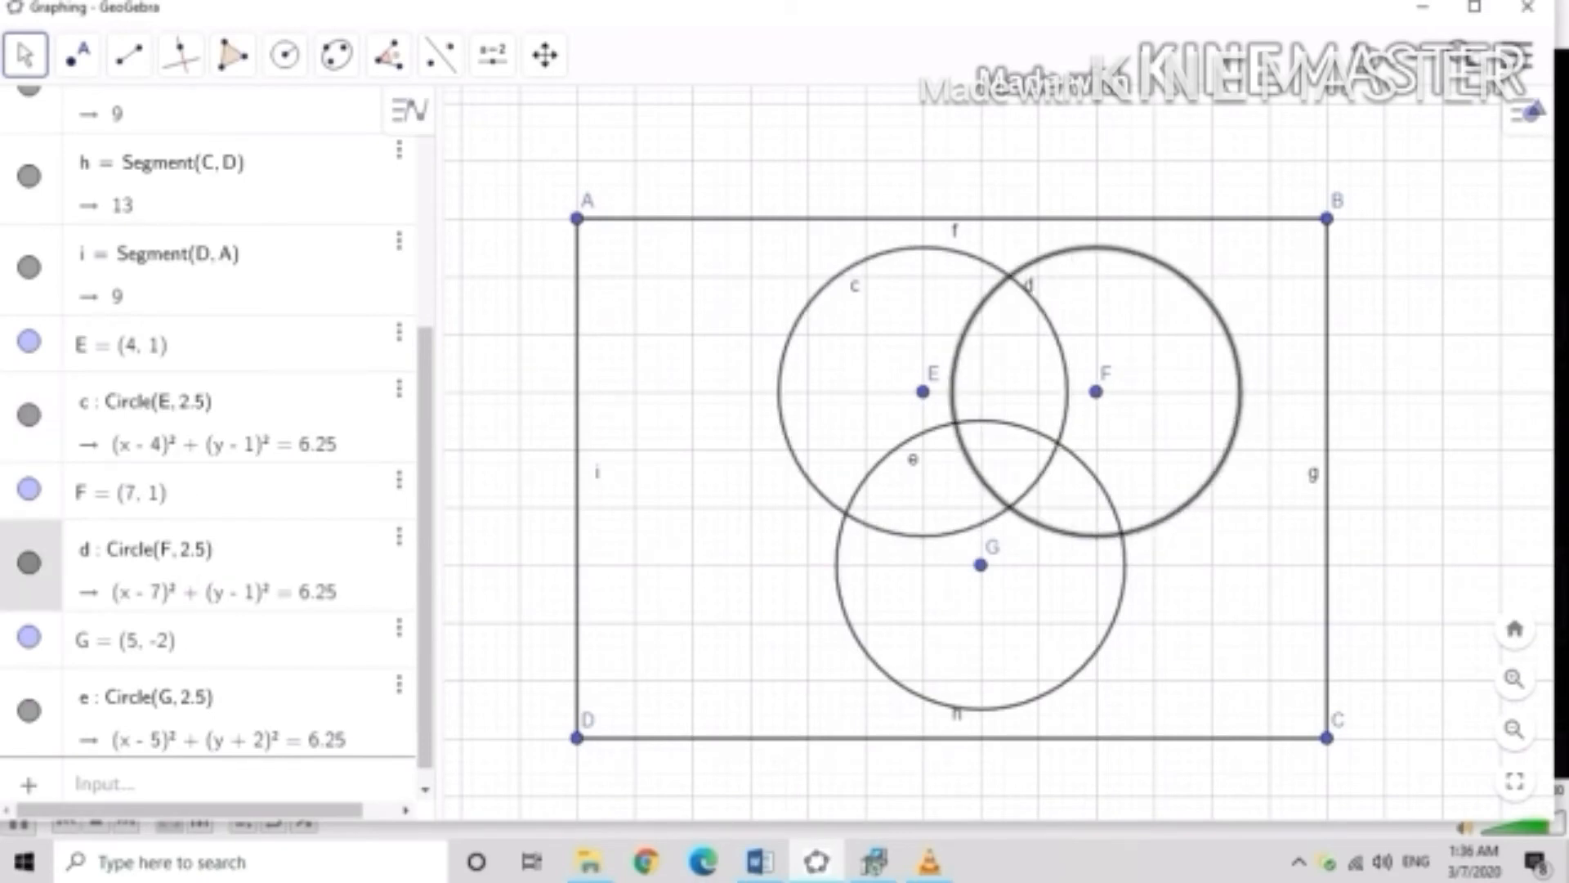
left_click_drag(1083, 667, 1116, 649)
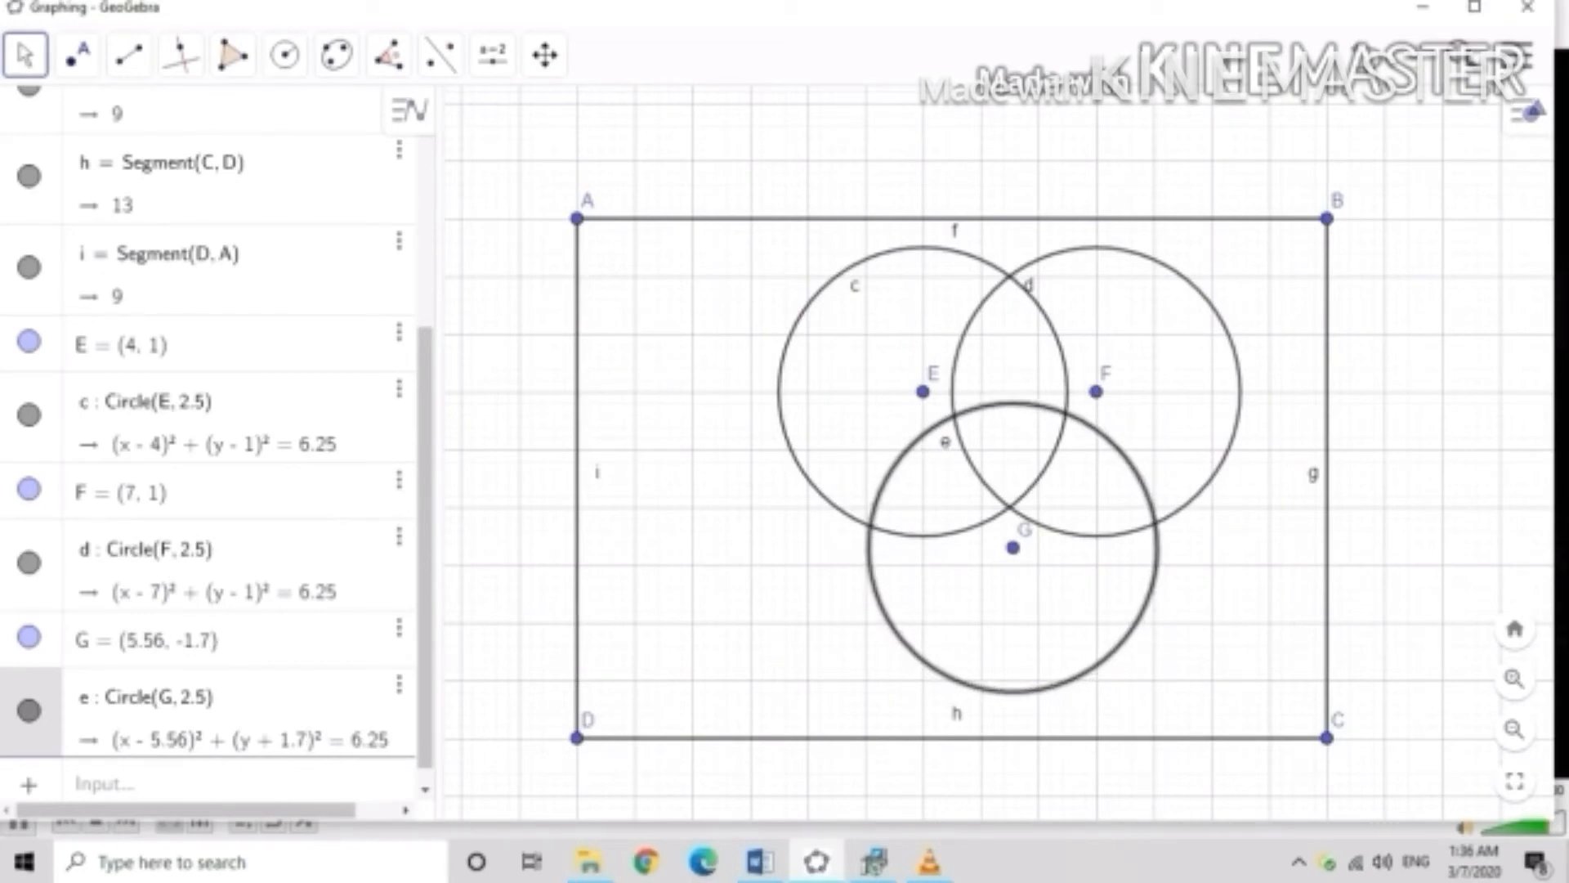
Widen the rectangle by moving corner B to (12, 4) and corner C to (12, -5).
left_click(25, 55)
left_click(77, 121)
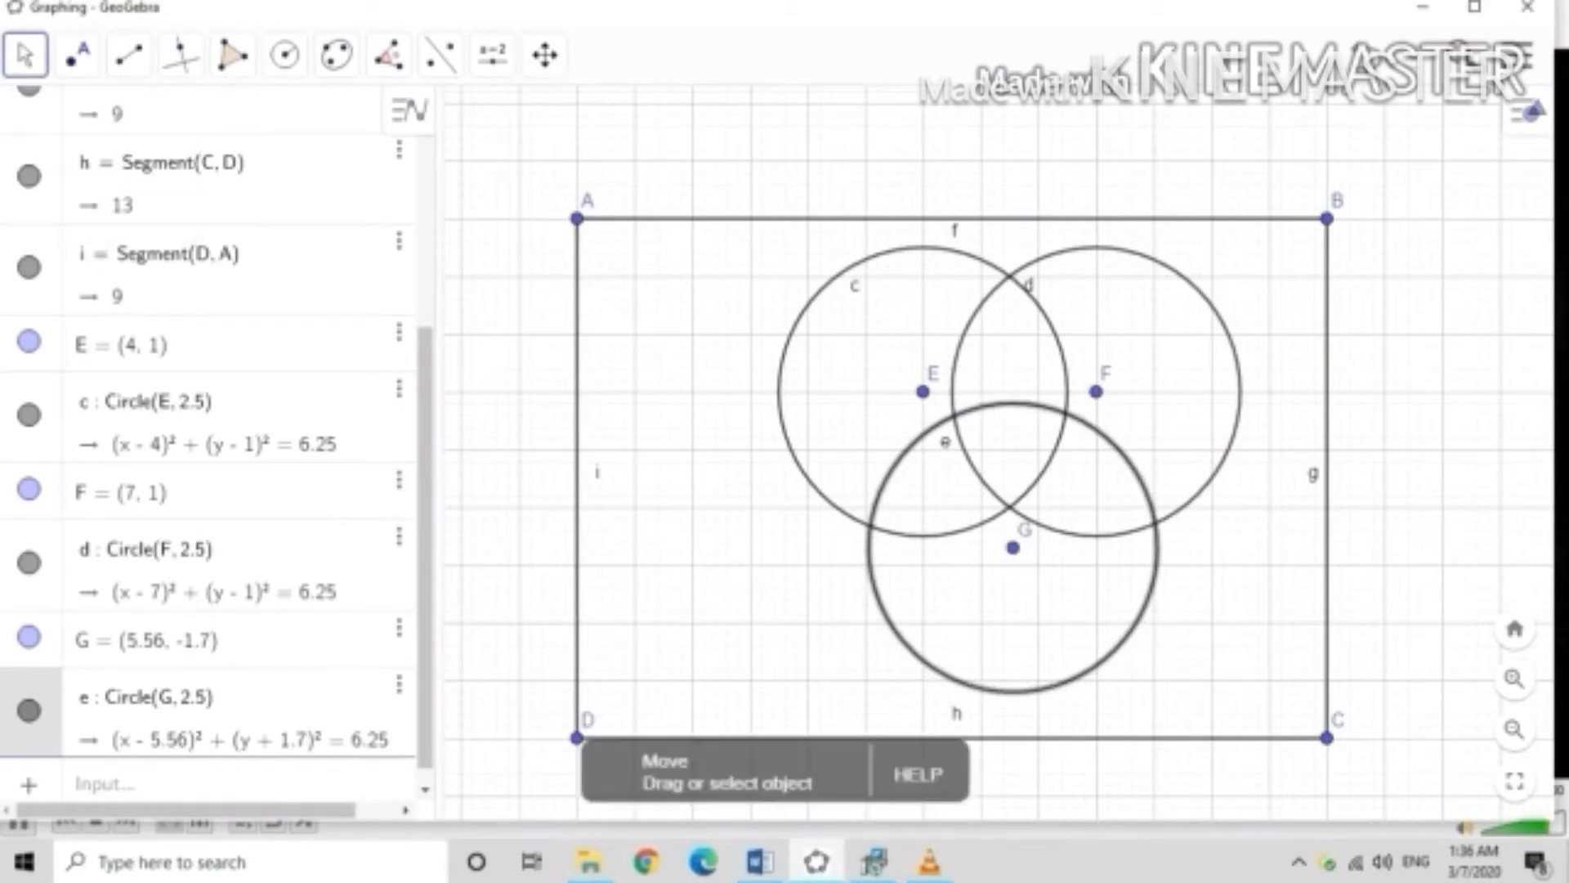
left_click_drag(1326, 218, 1384, 218)
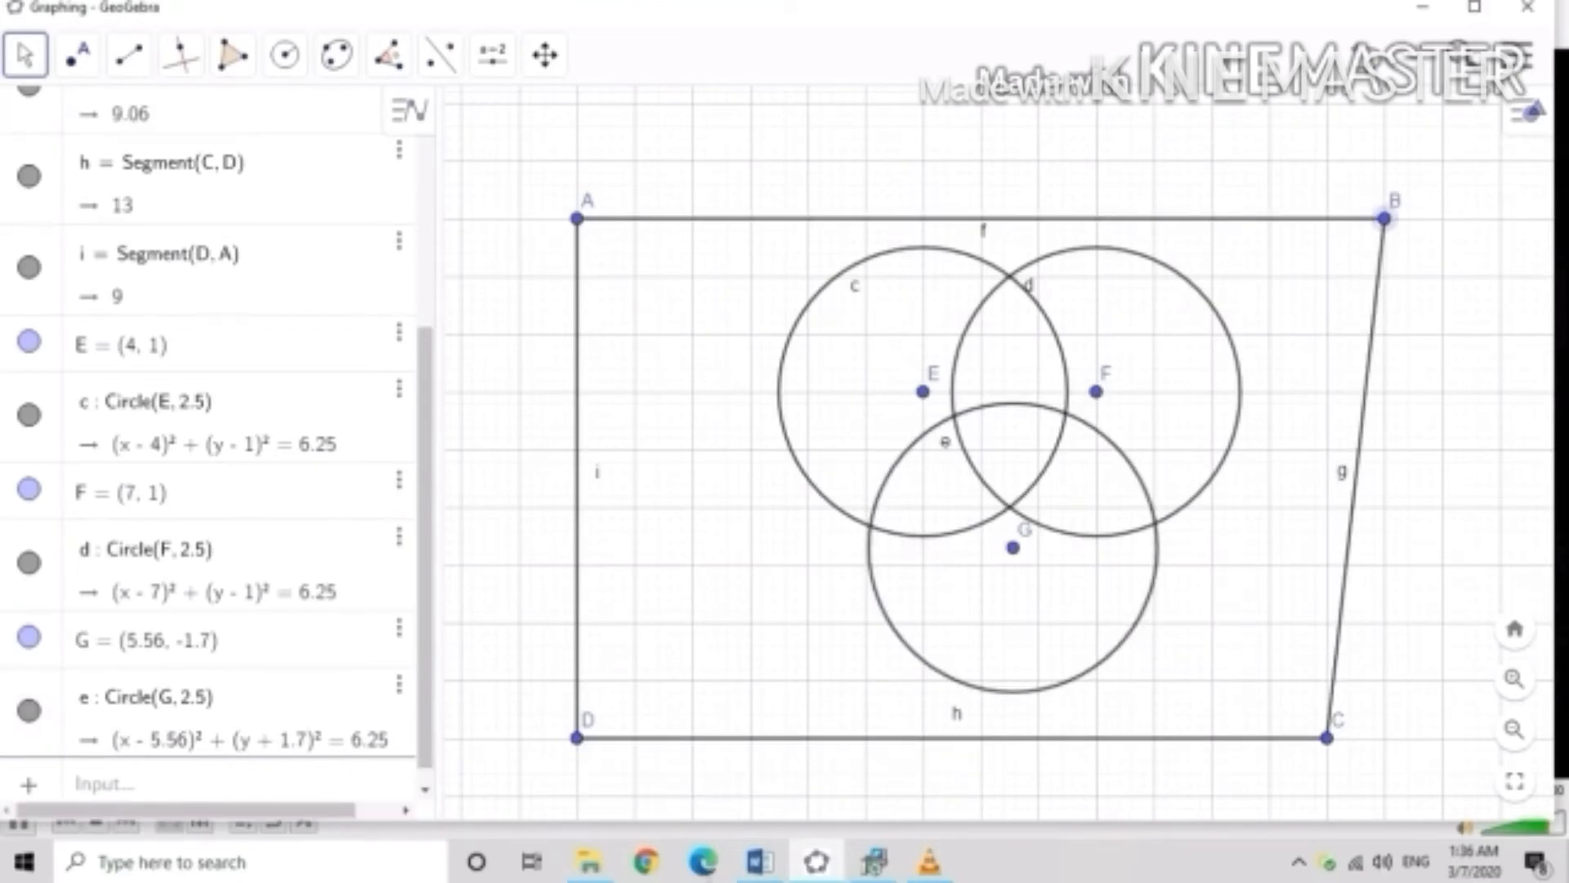
left_click_drag(1326, 737, 1384, 738)
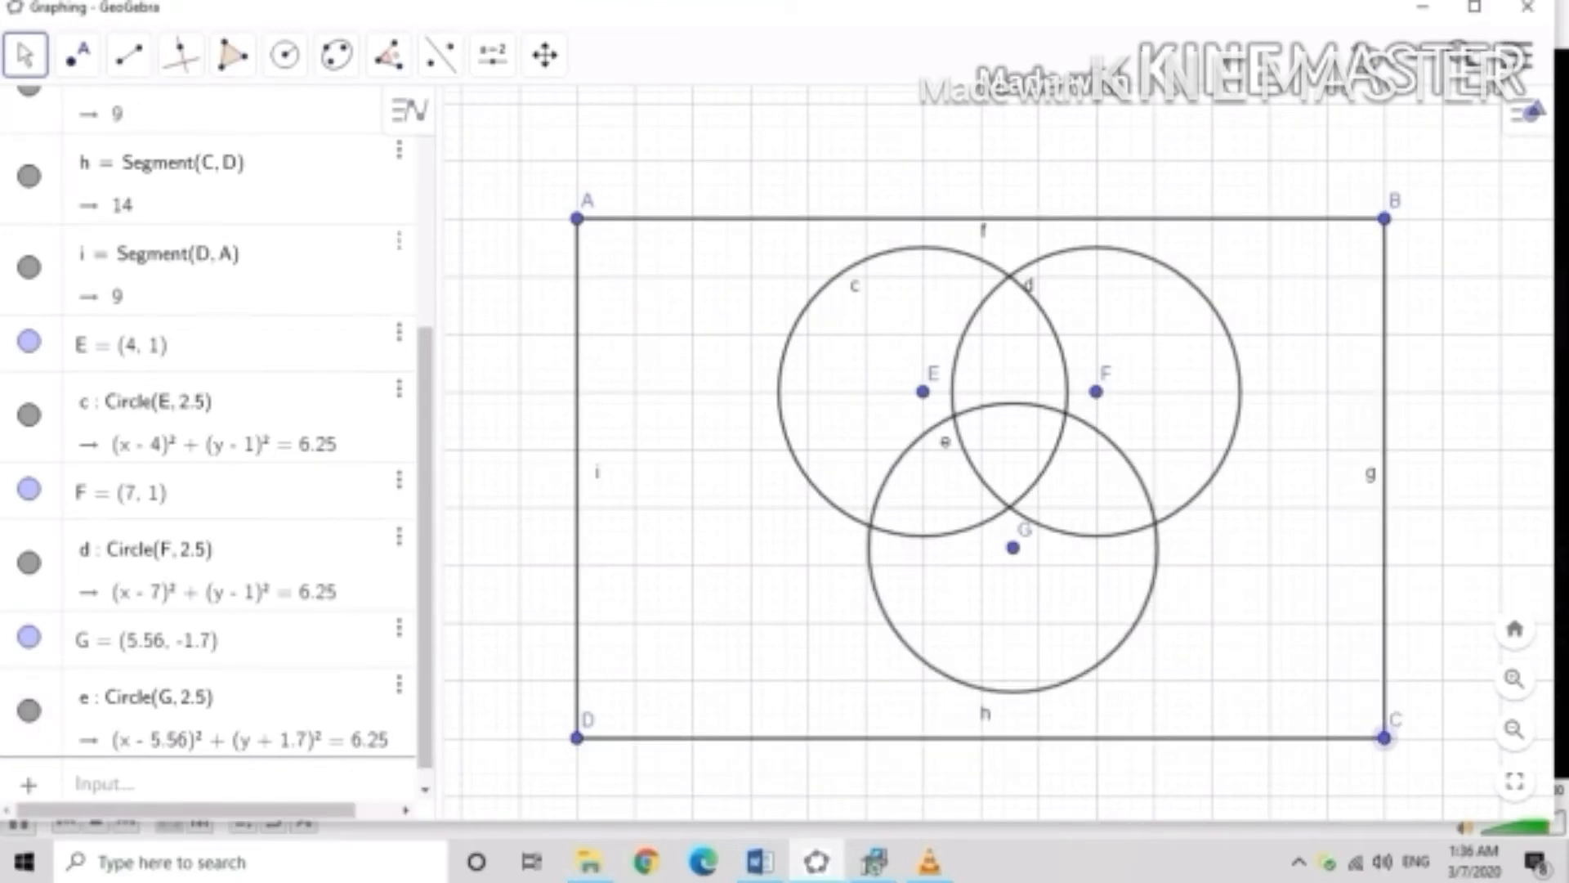
Add a medium-size LaTeX text label P outside the upper edge of the circle centred at E.
left_click(492, 55)
left_click(515, 169)
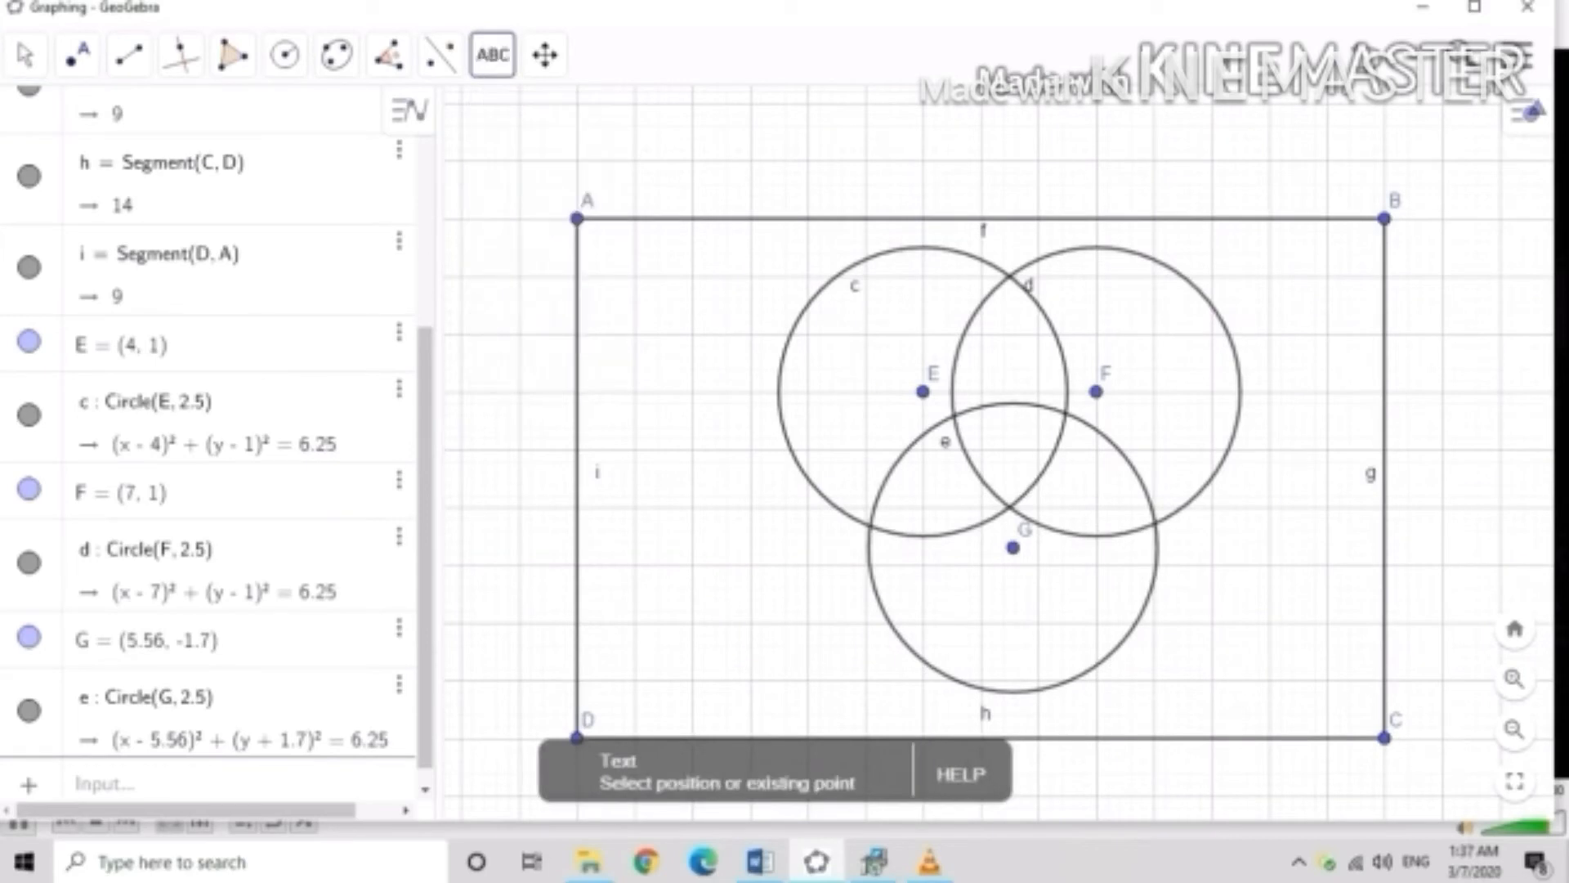
left_click(1527, 112)
left_click(1297, 111)
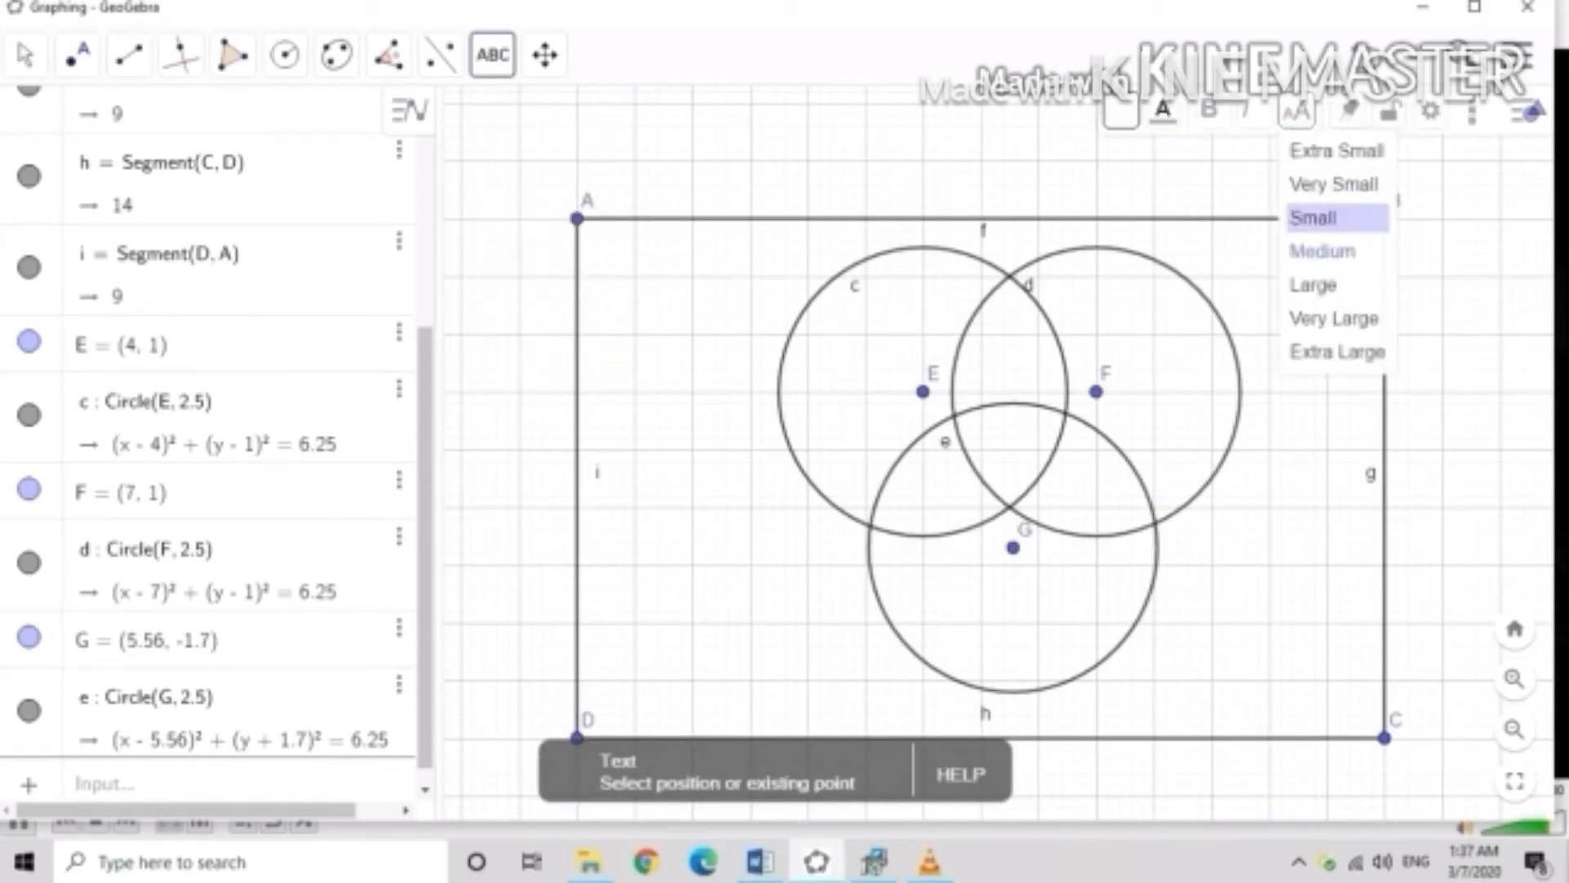
left_click(1337, 252)
left_click(797, 273)
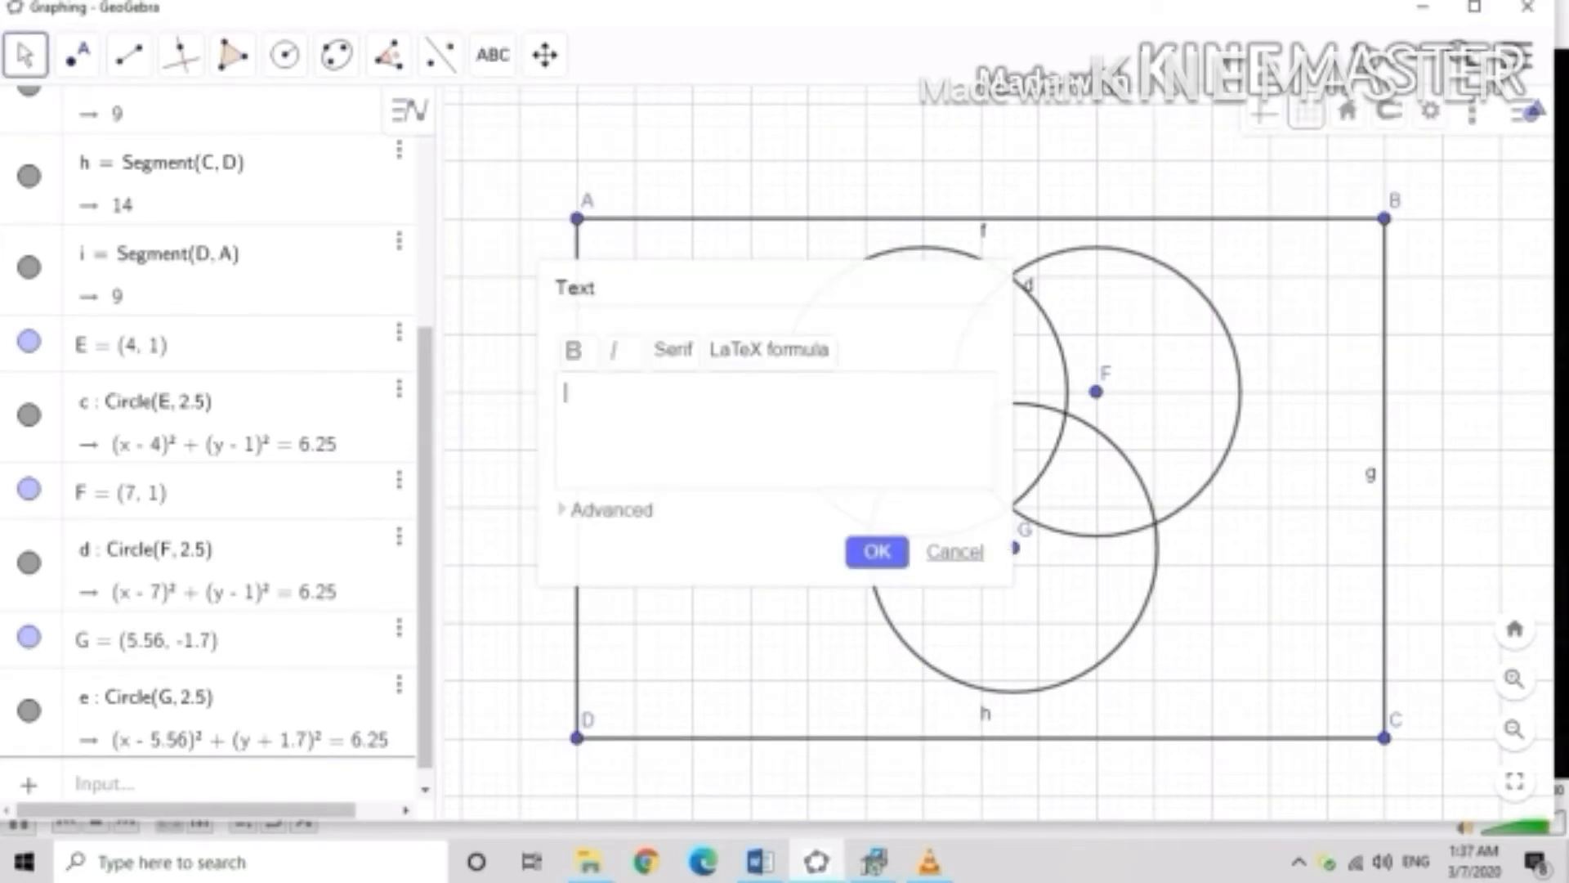
type("P")
left_click(769, 351)
left_click(877, 551)
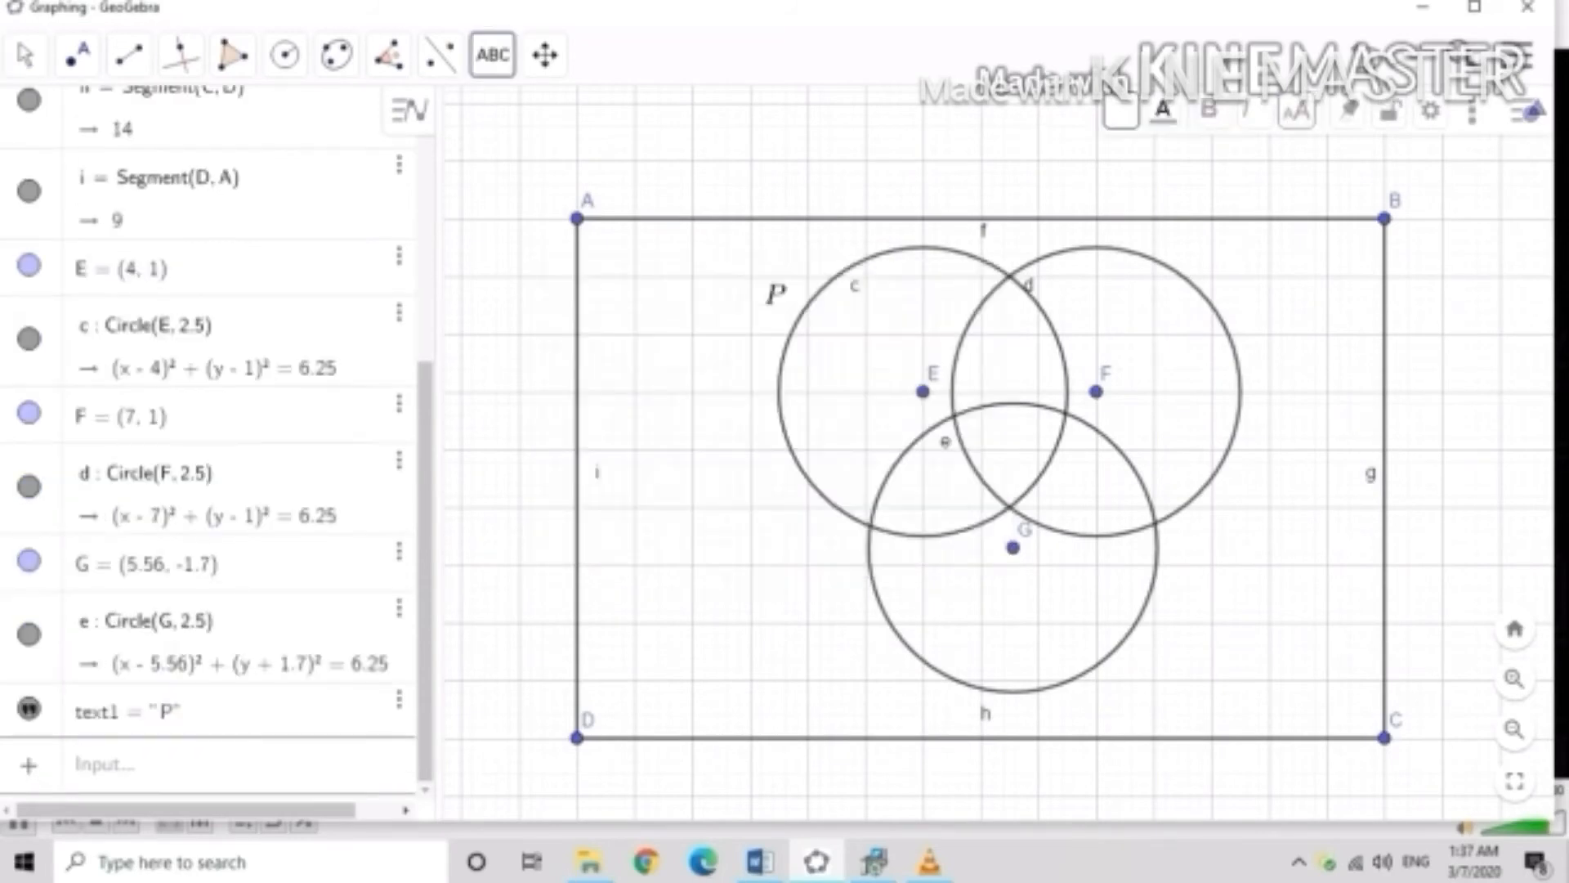
Add LaTeX text labels Q beside the circle centred at F and R beside the circle centred at G.
left_click(1225, 286)
type("Q")
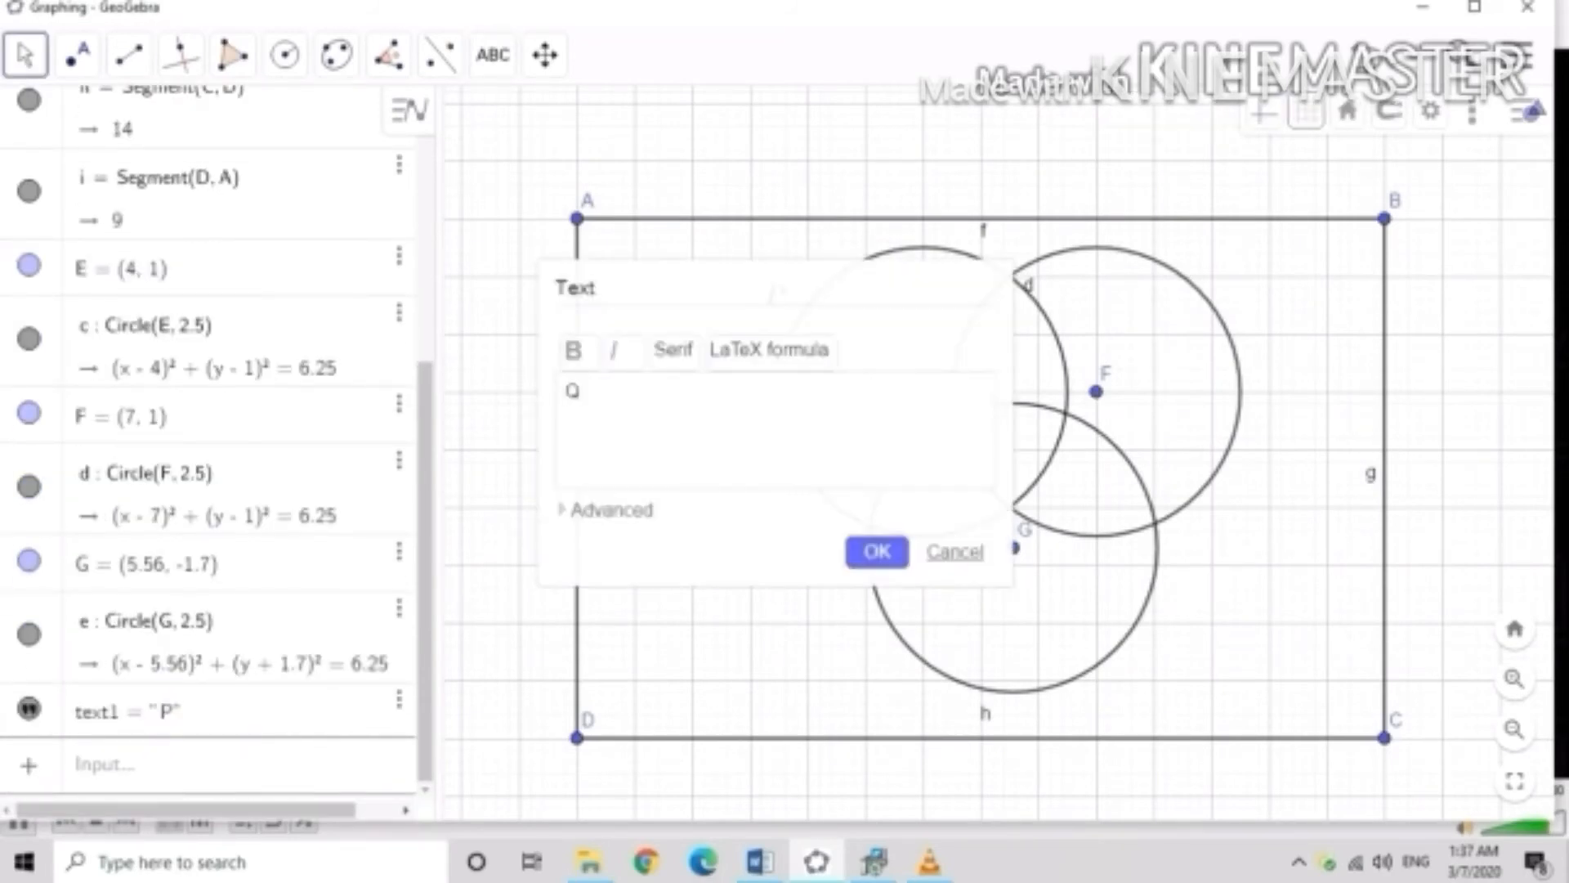
left_click(770, 351)
left_click(877, 552)
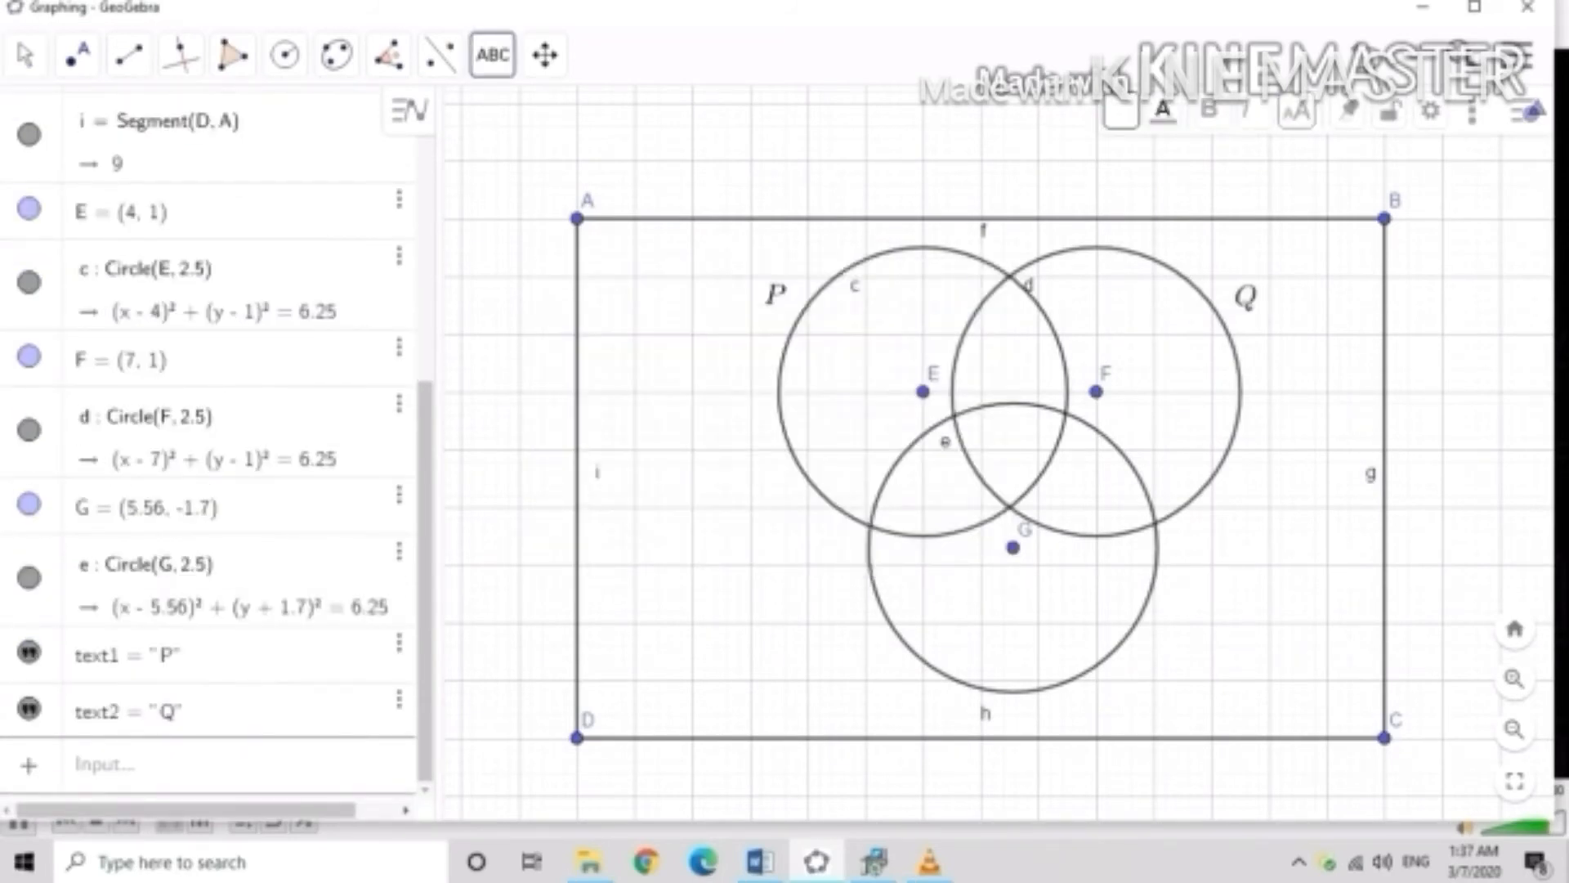
left_click(1152, 662)
type("R")
left_click(769, 351)
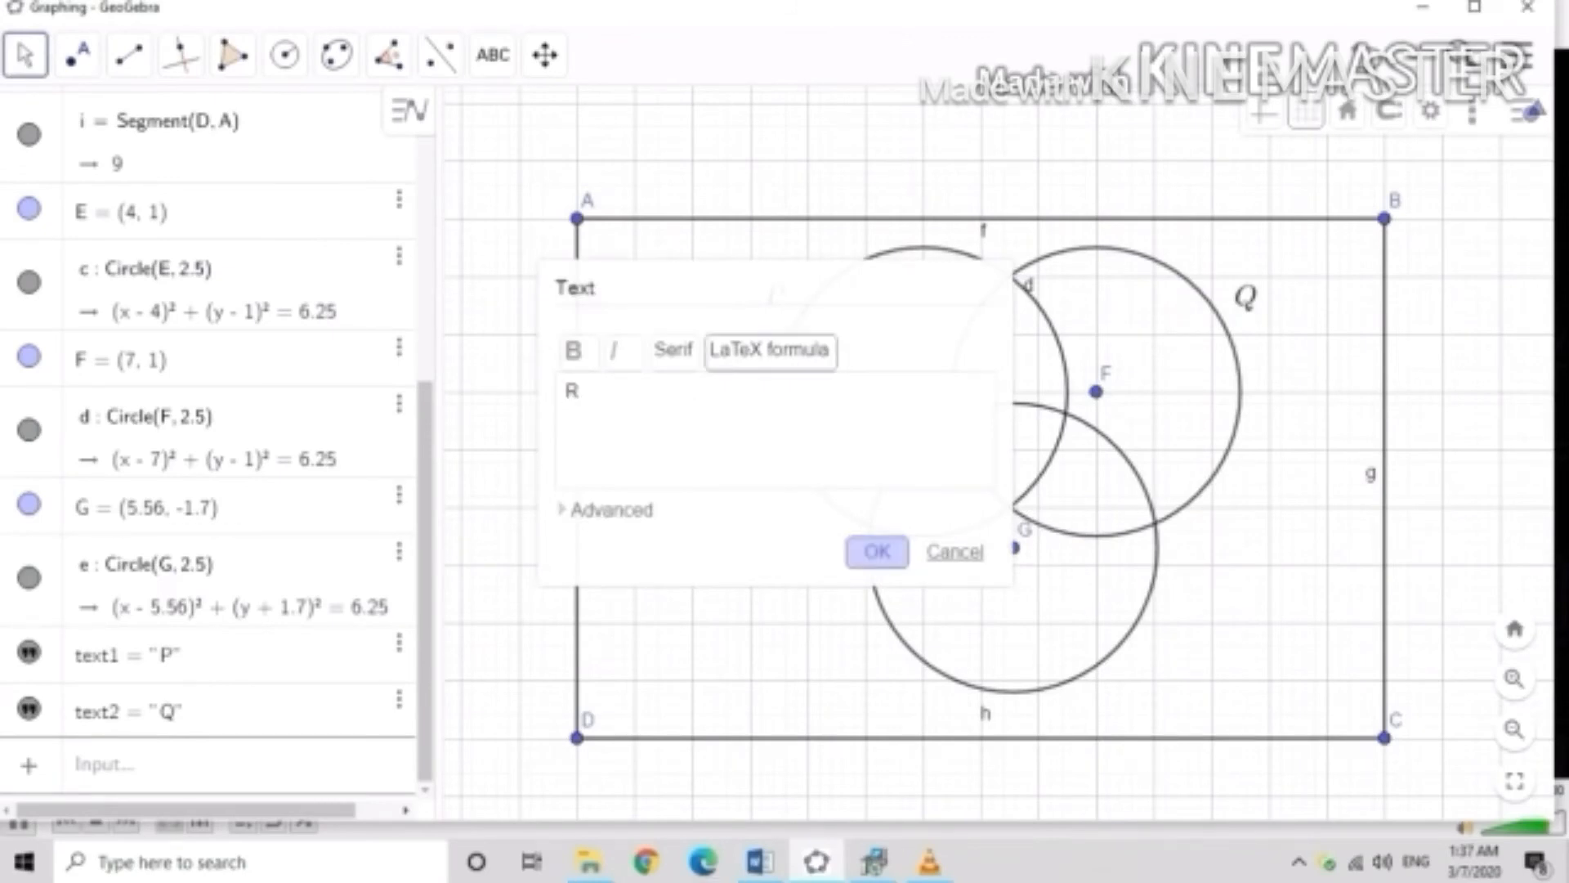
left_click(877, 551)
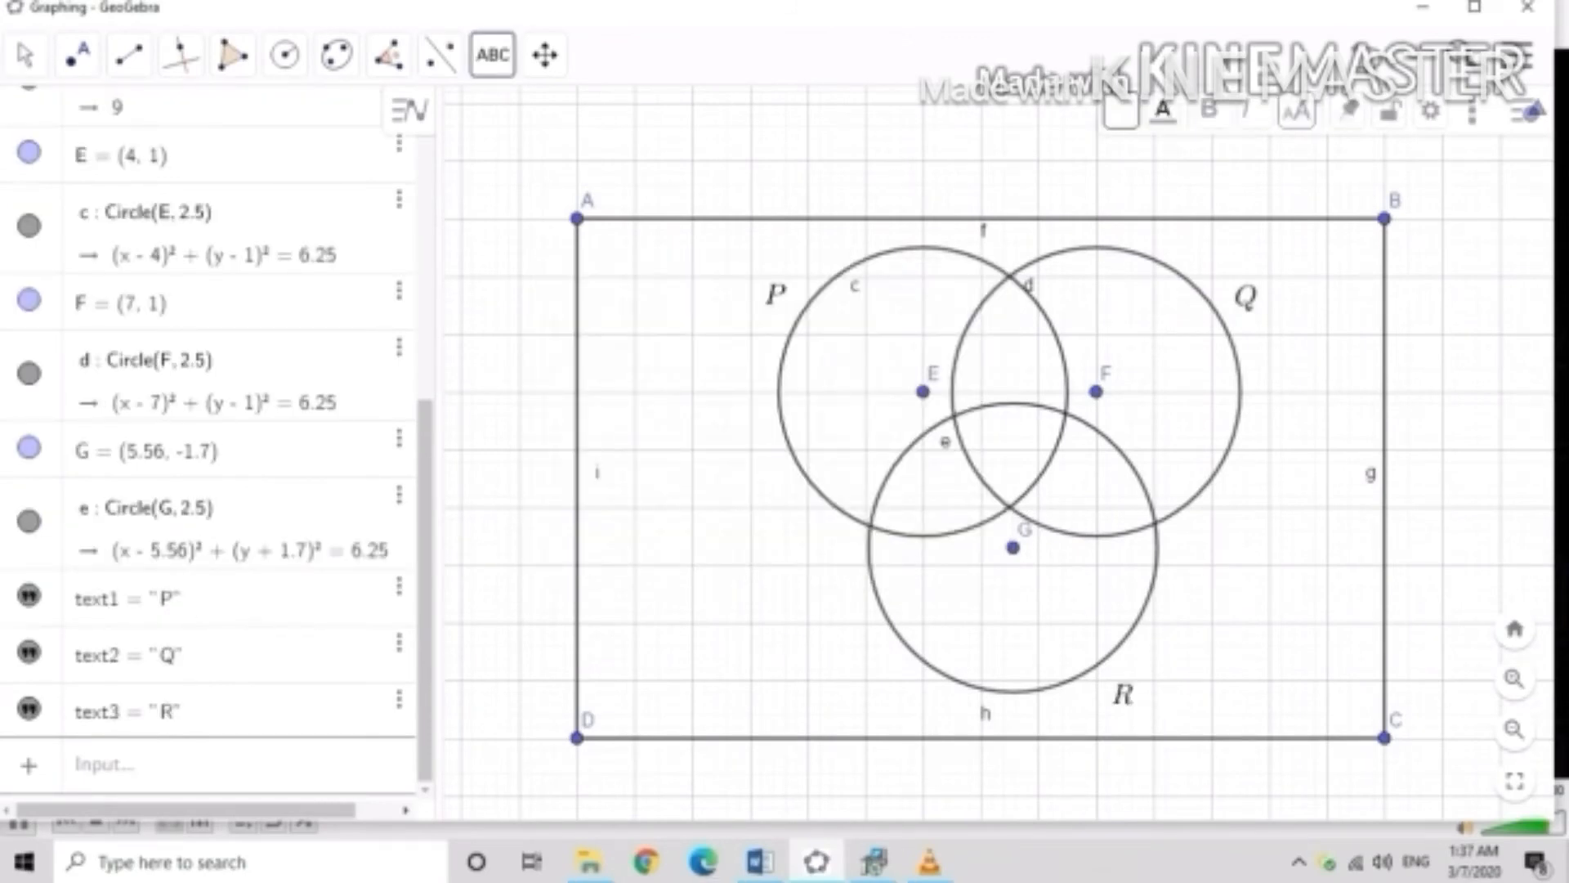
Create the intersection points of circles d and e.
left_click(77, 55)
left_click(138, 268)
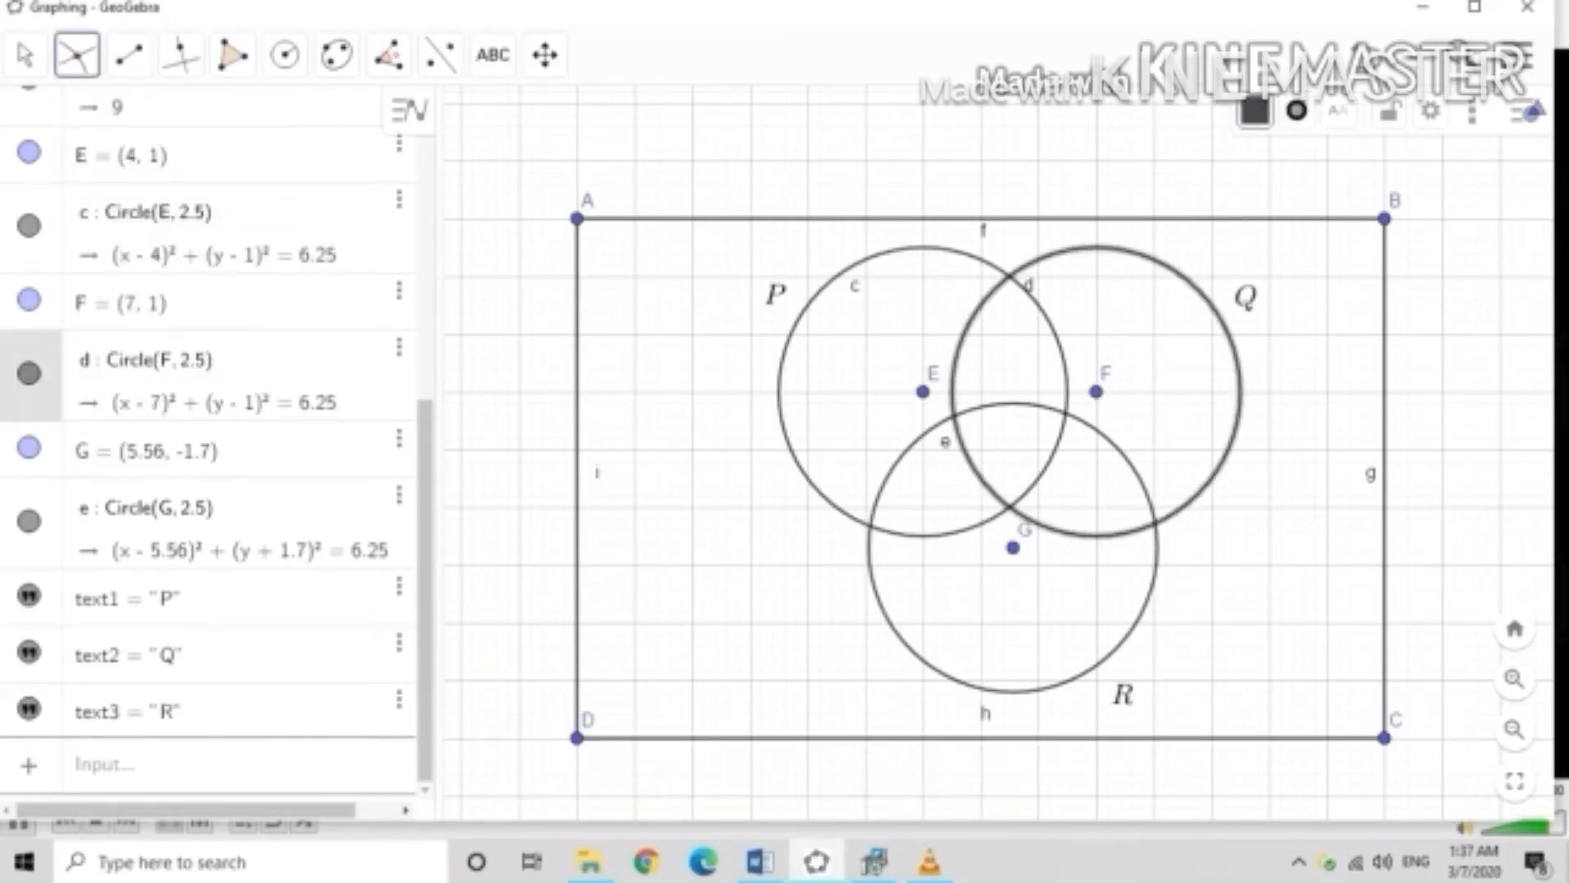
left_click(1014, 691)
left_click(1013, 692)
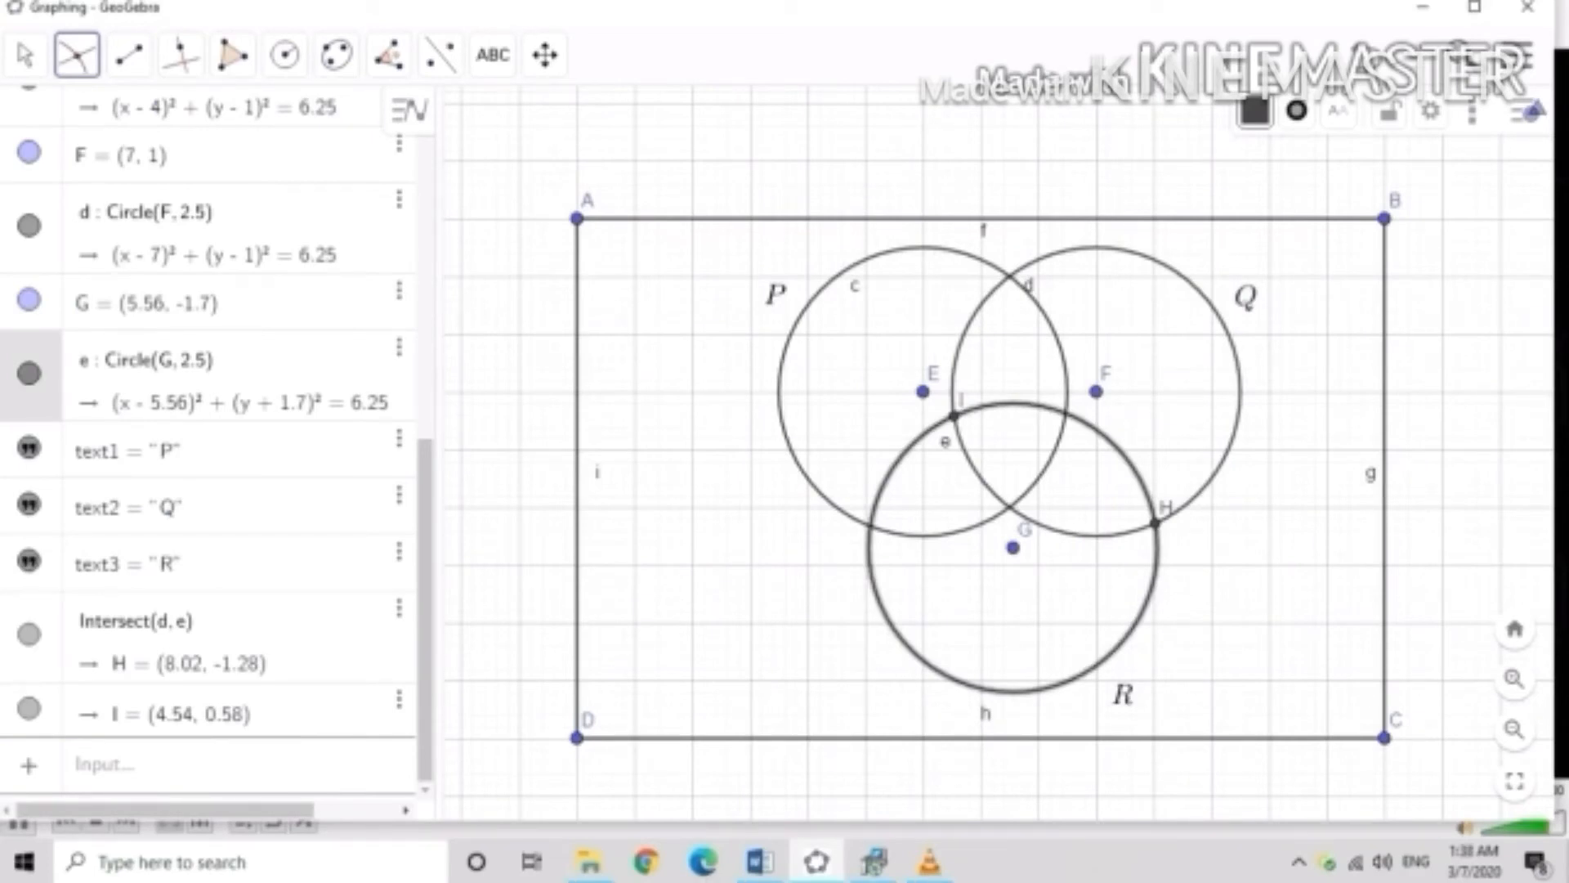
Draw circular arcs along the outer boundary of Q and R: centre G from I to H, and centre F from H to I.
left_click(285, 55)
left_click(376, 602)
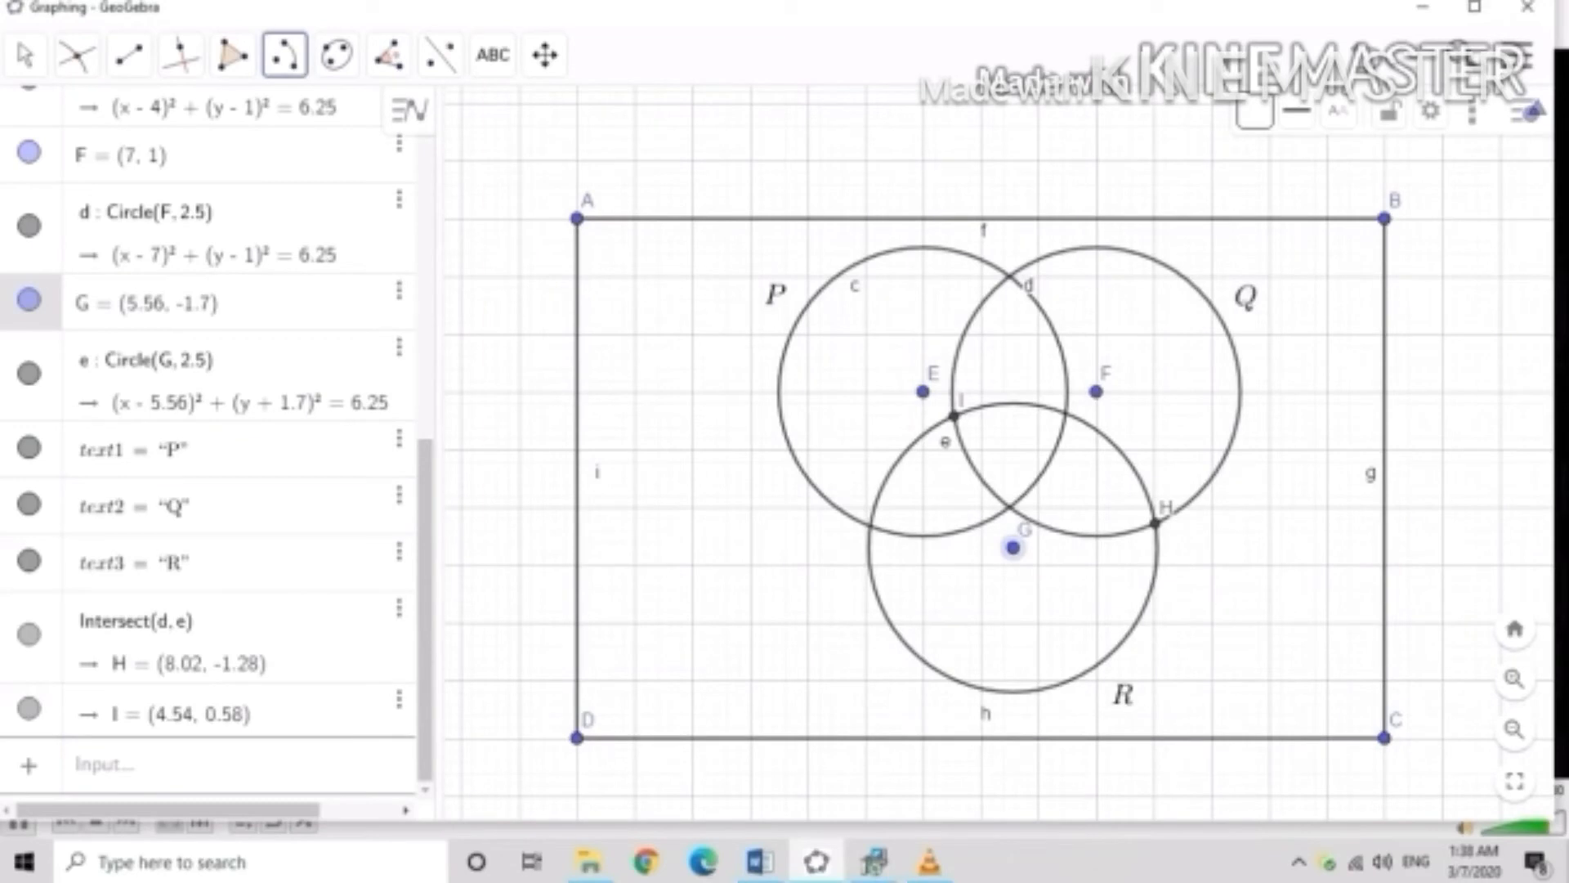
left_click(1013, 547)
left_click(953, 416)
left_click(1156, 523)
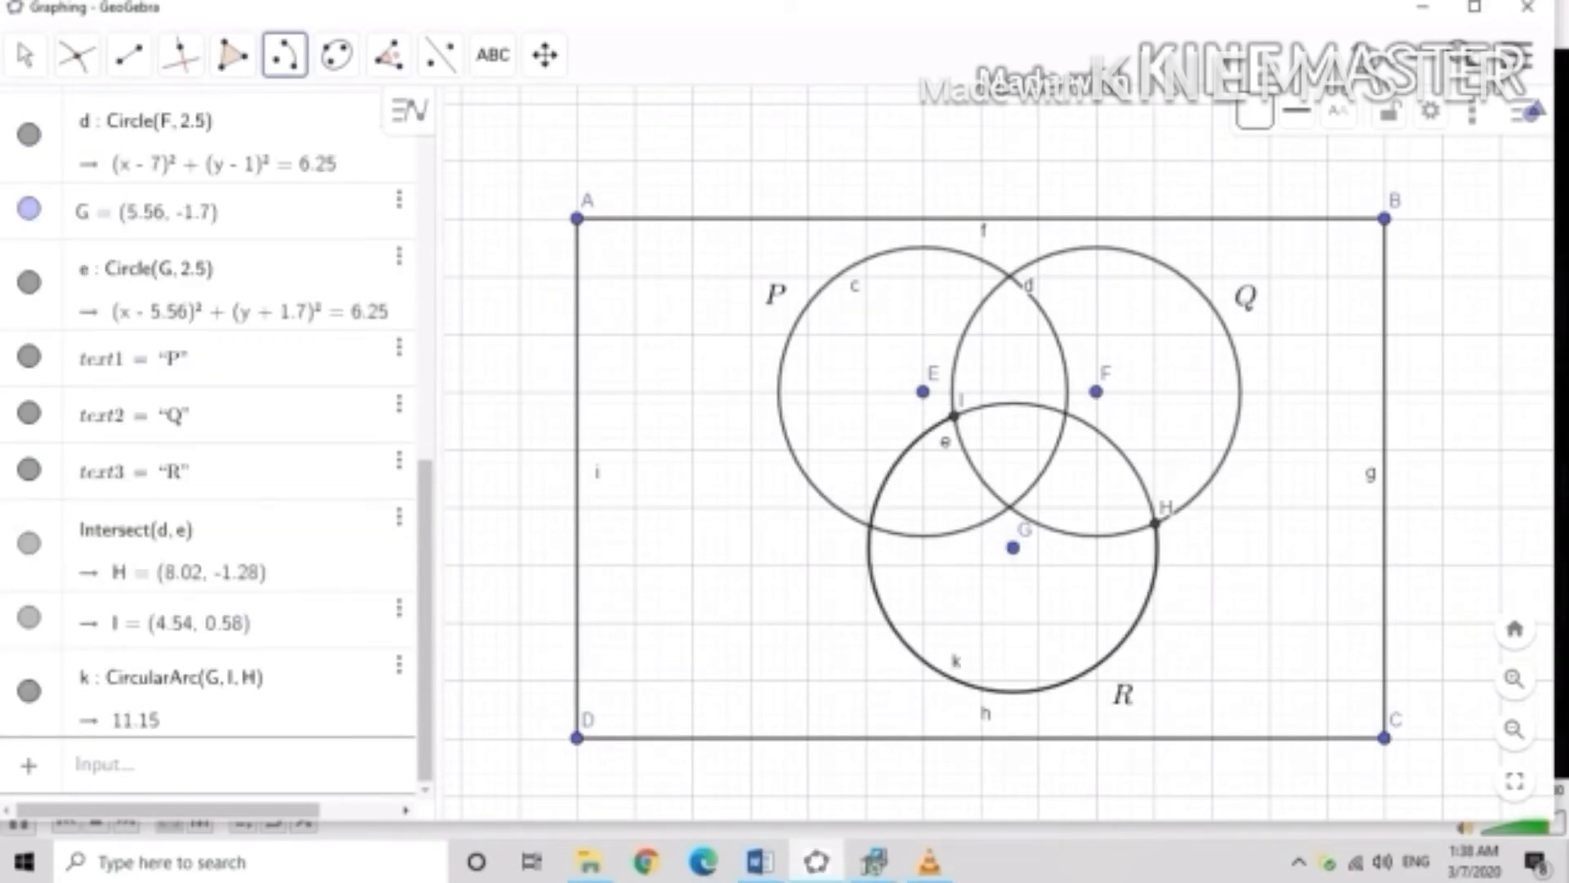
left_click(1096, 391)
left_click(1156, 522)
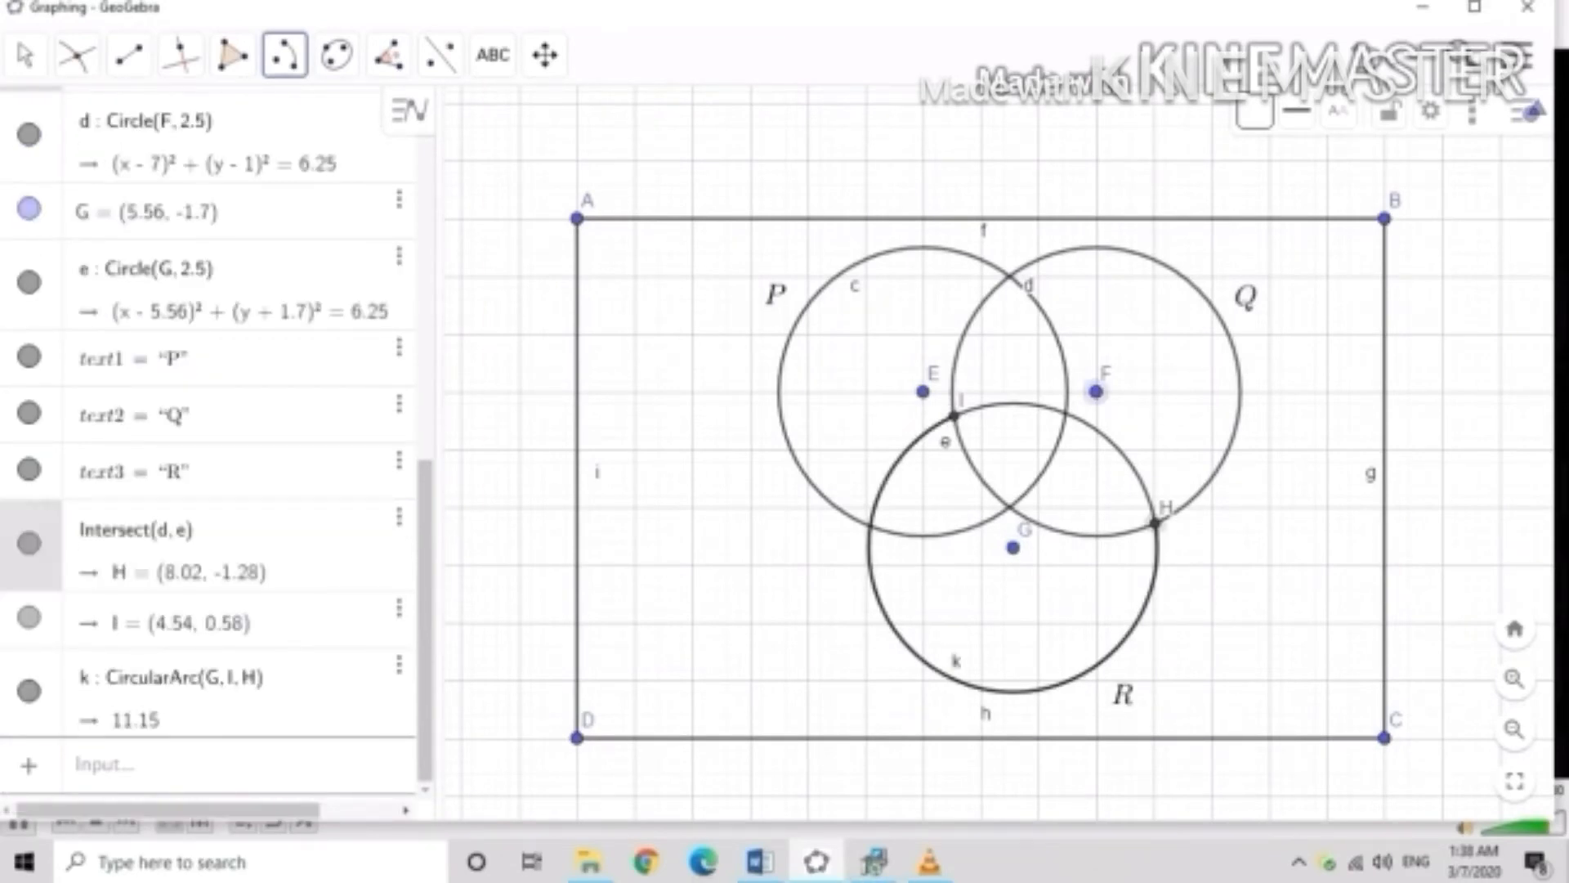
left_click(953, 416)
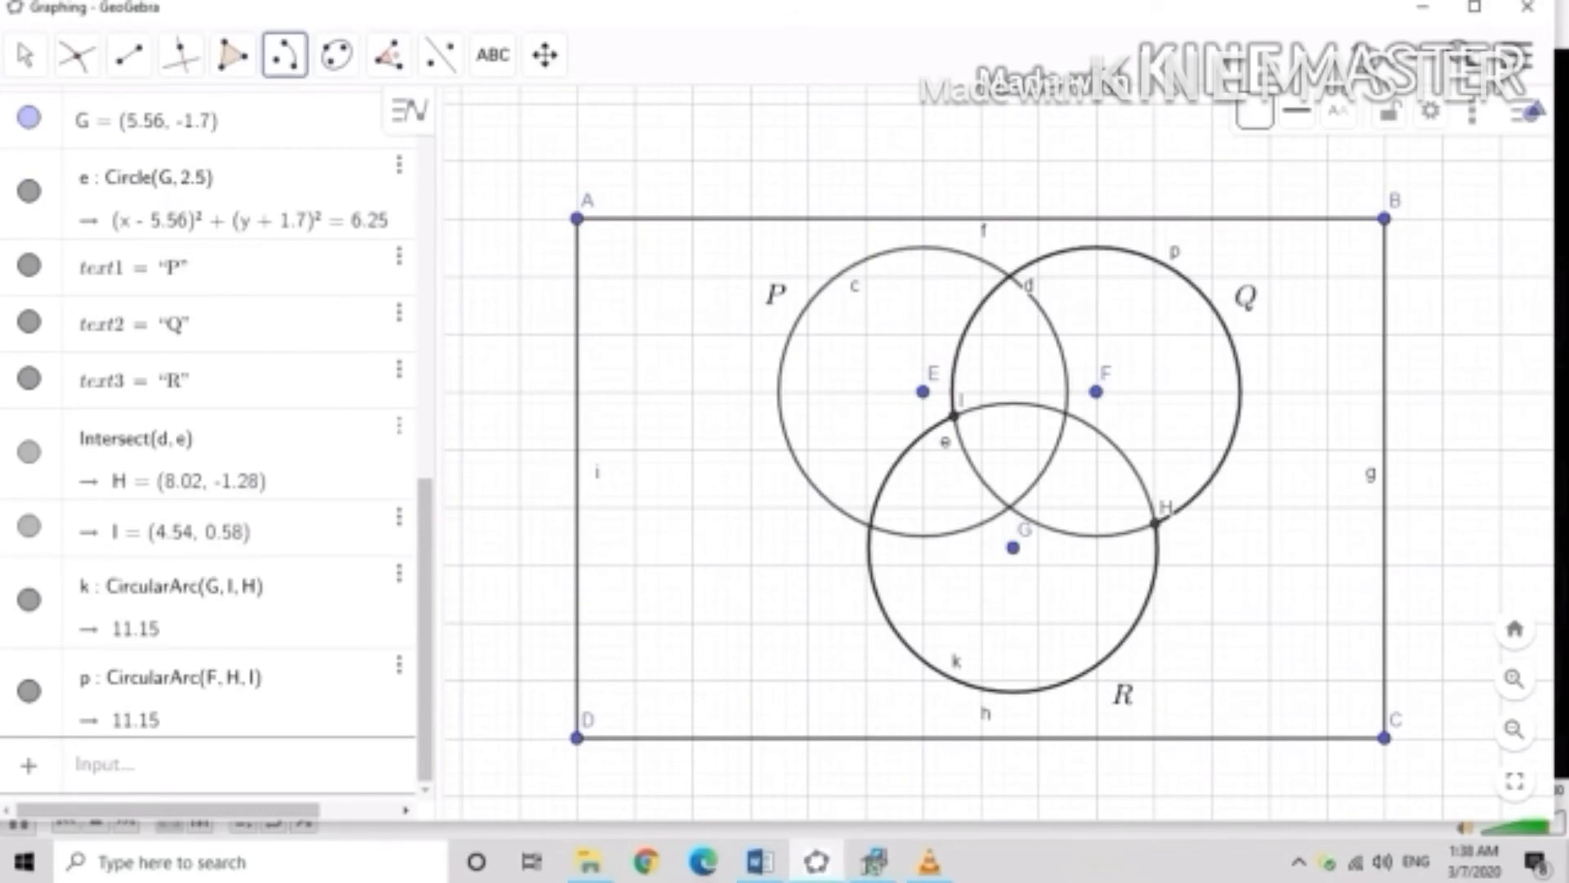
Colour the arc centred at F pink-red (#FF3366) and fill it at 100 opacity.
left_click(398, 664)
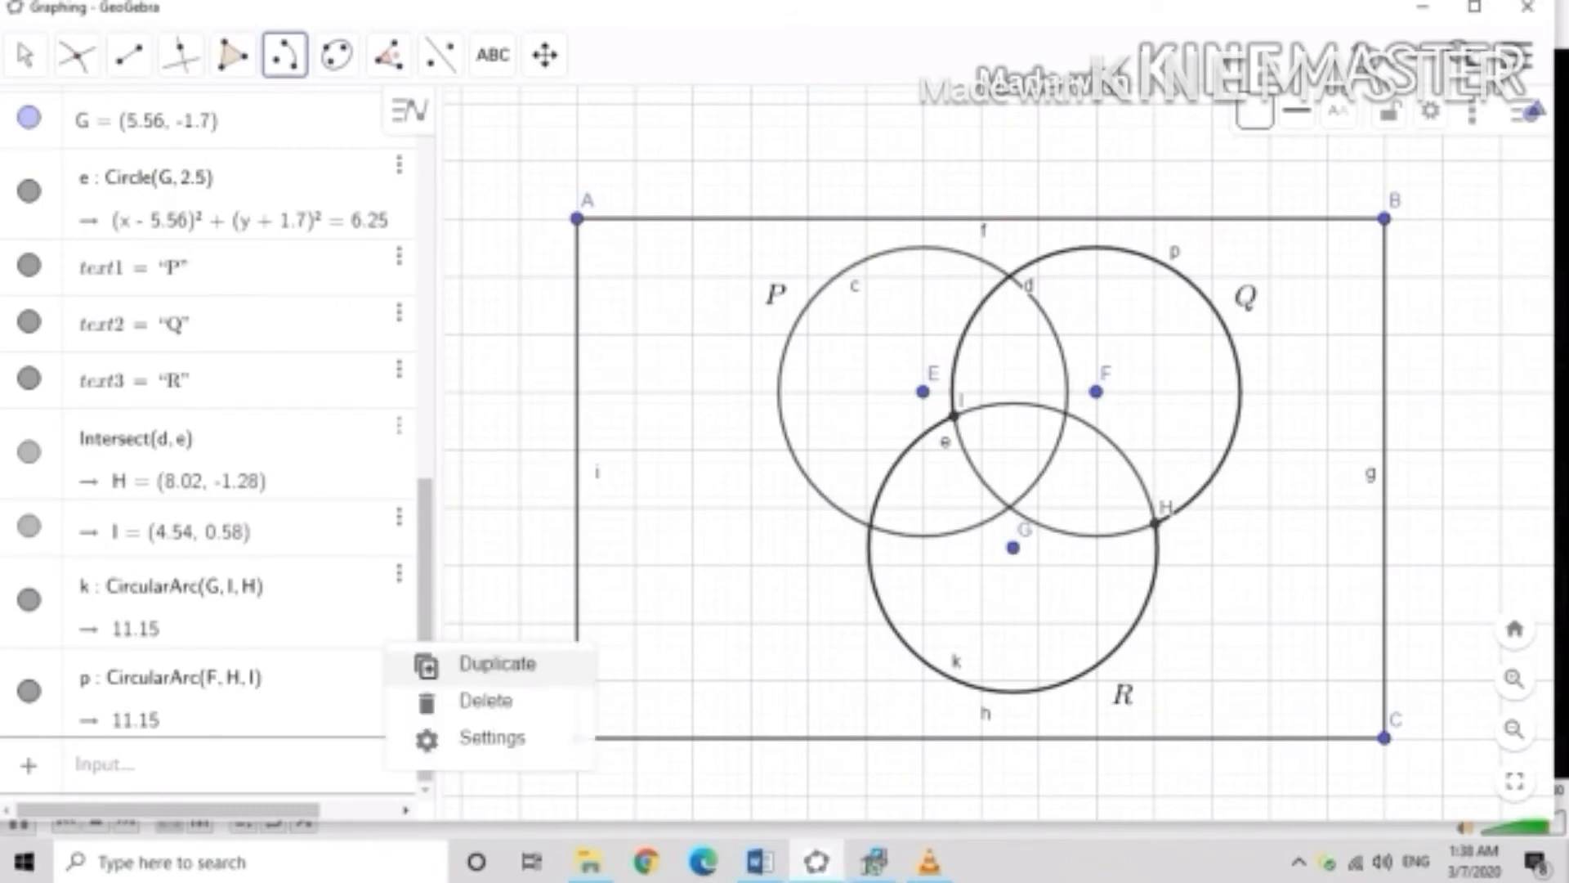
left_click(482, 739)
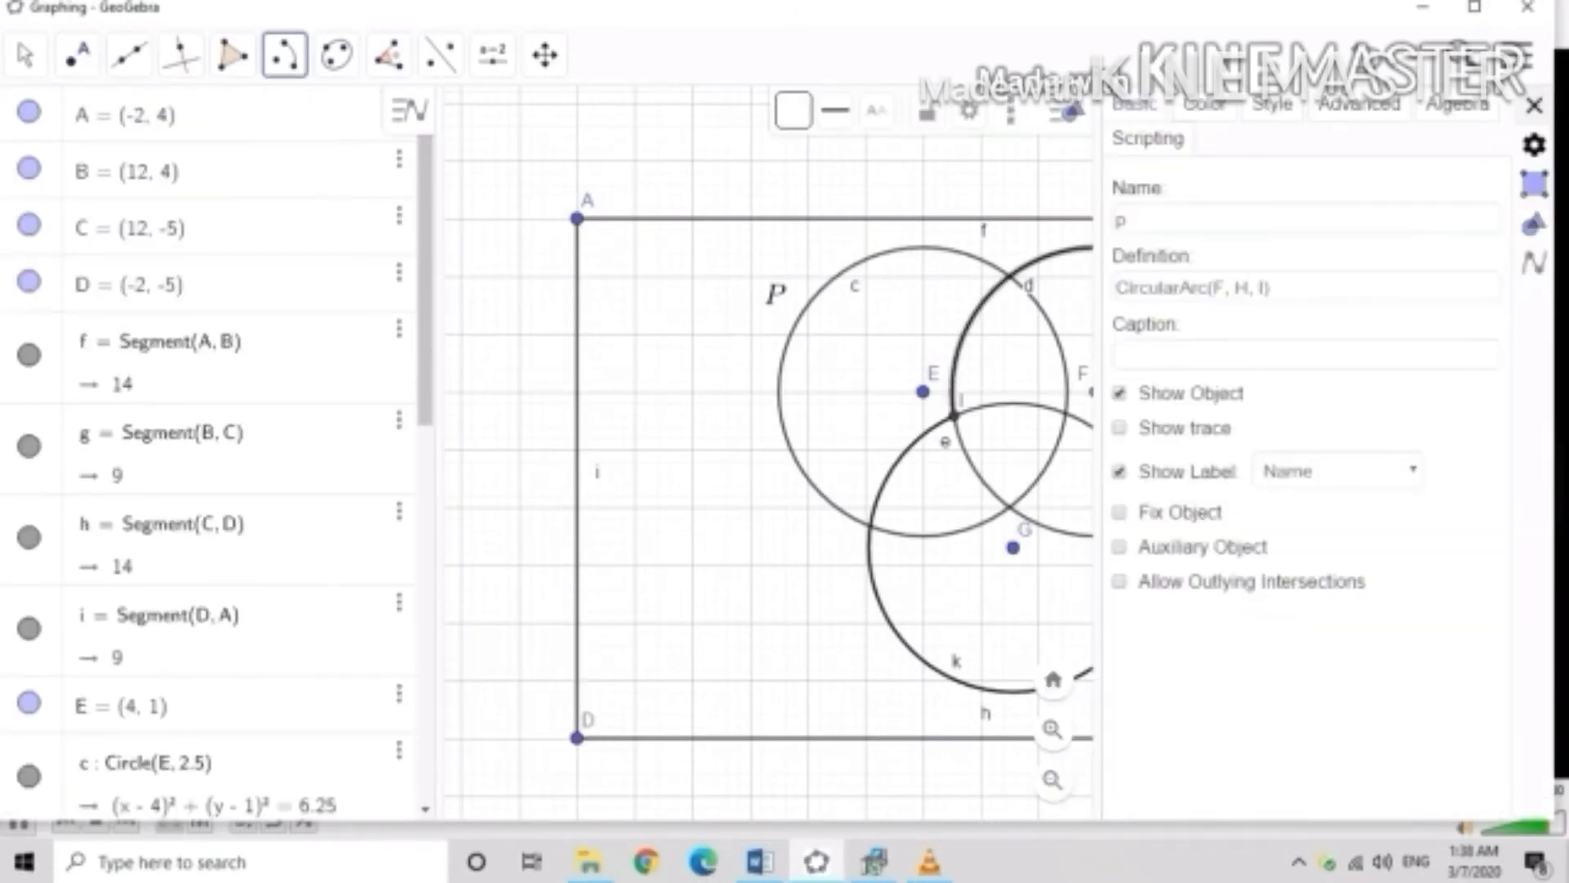
left_click(1205, 105)
left_click(1257, 201)
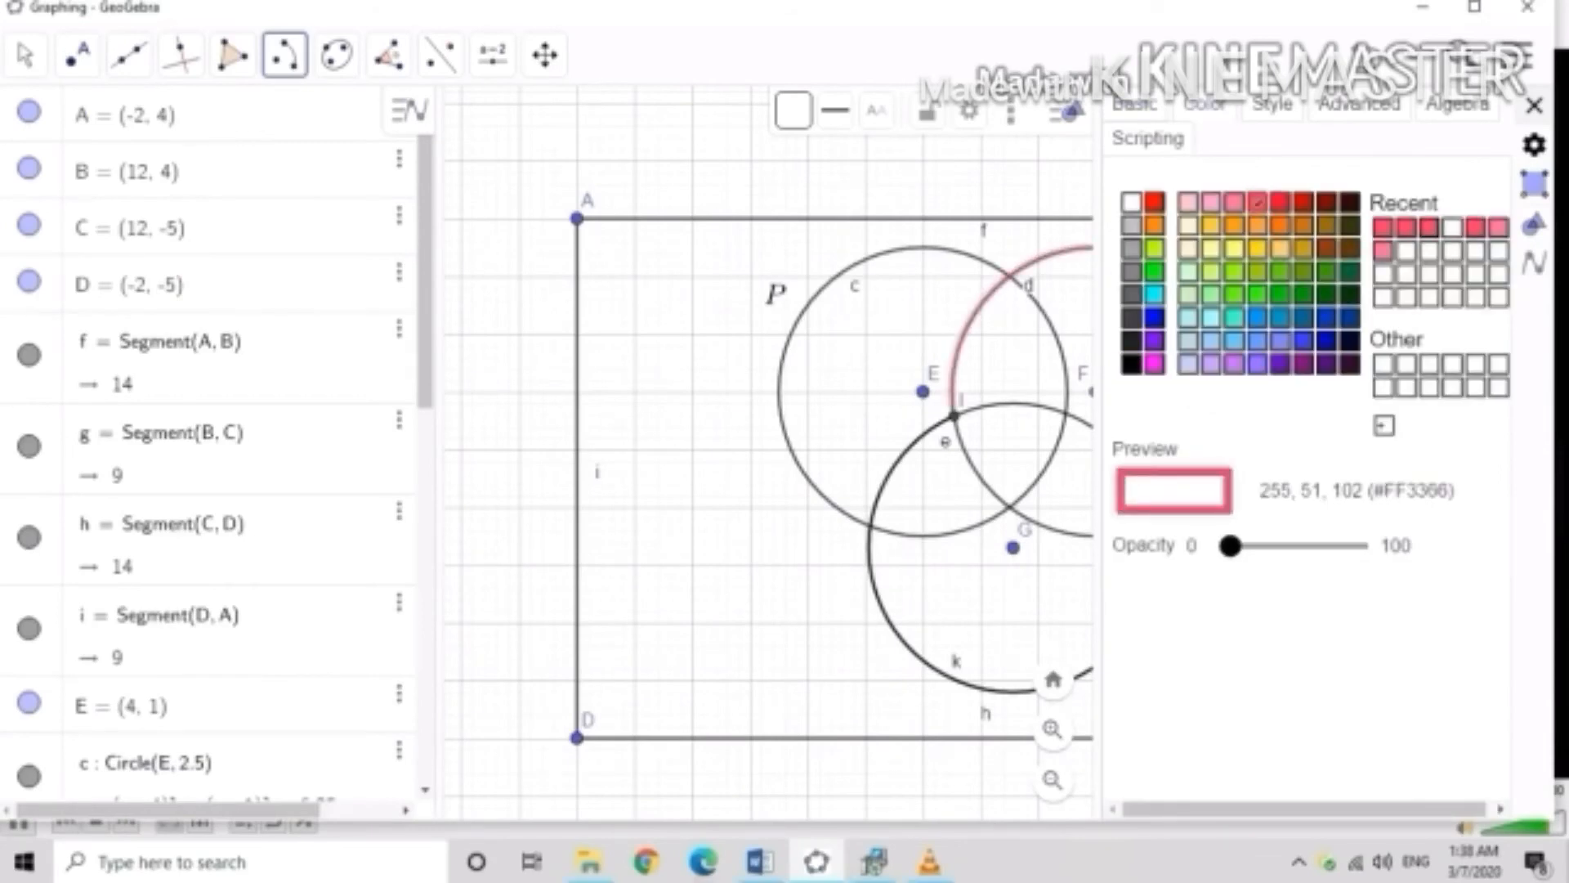
left_click_drag(1230, 546, 1359, 546)
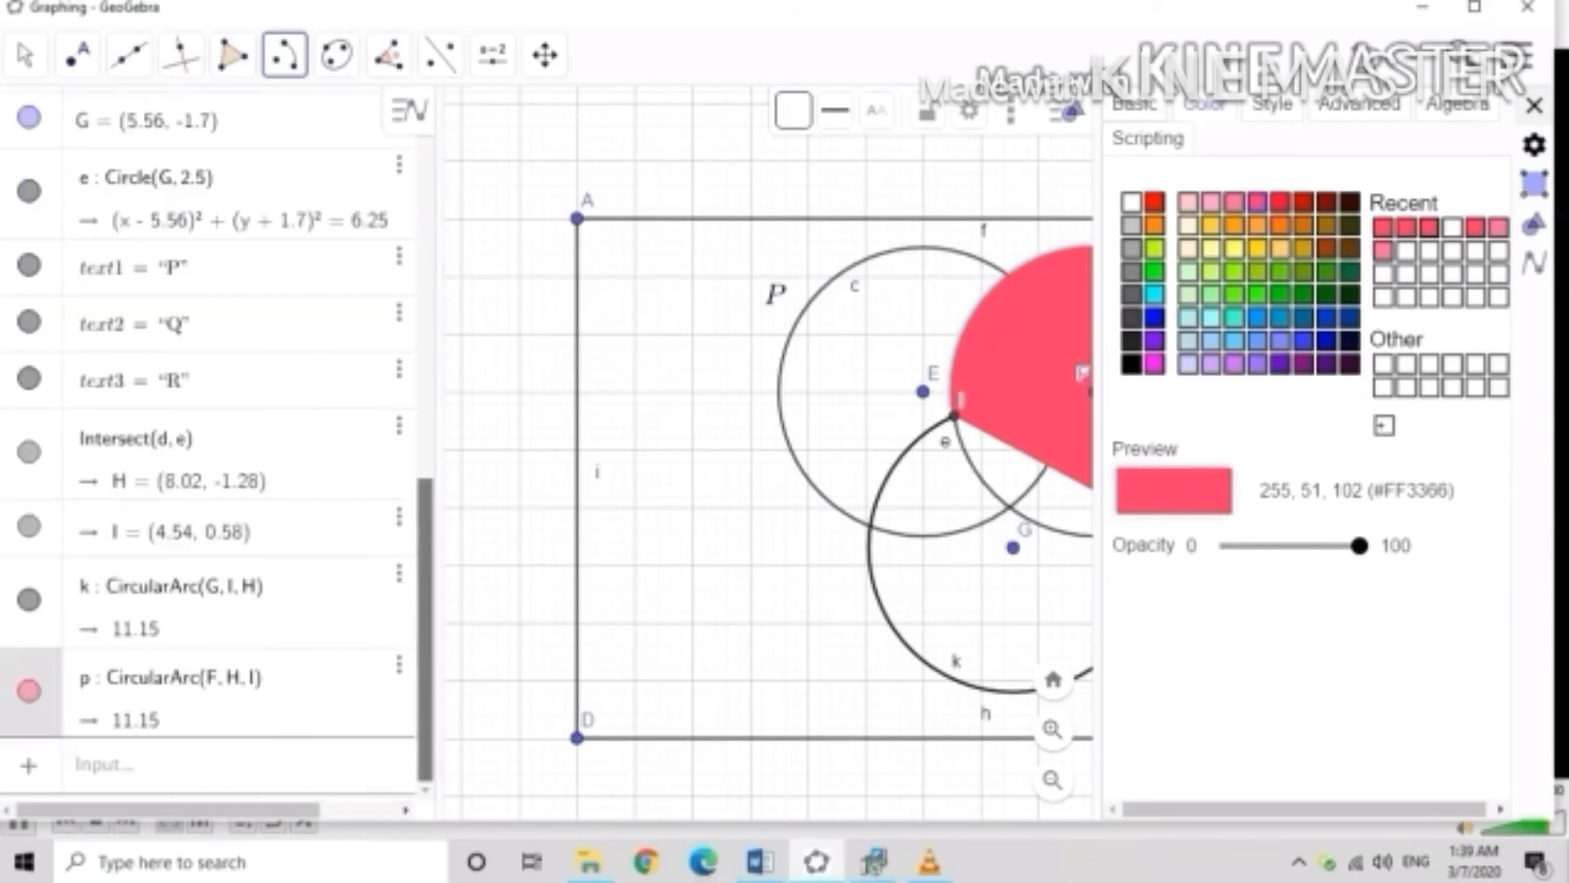
Colour the arc centred at G with the same #FF3366 and 100 opacity, and close the settings.
left_click(184, 605)
left_click(1258, 202)
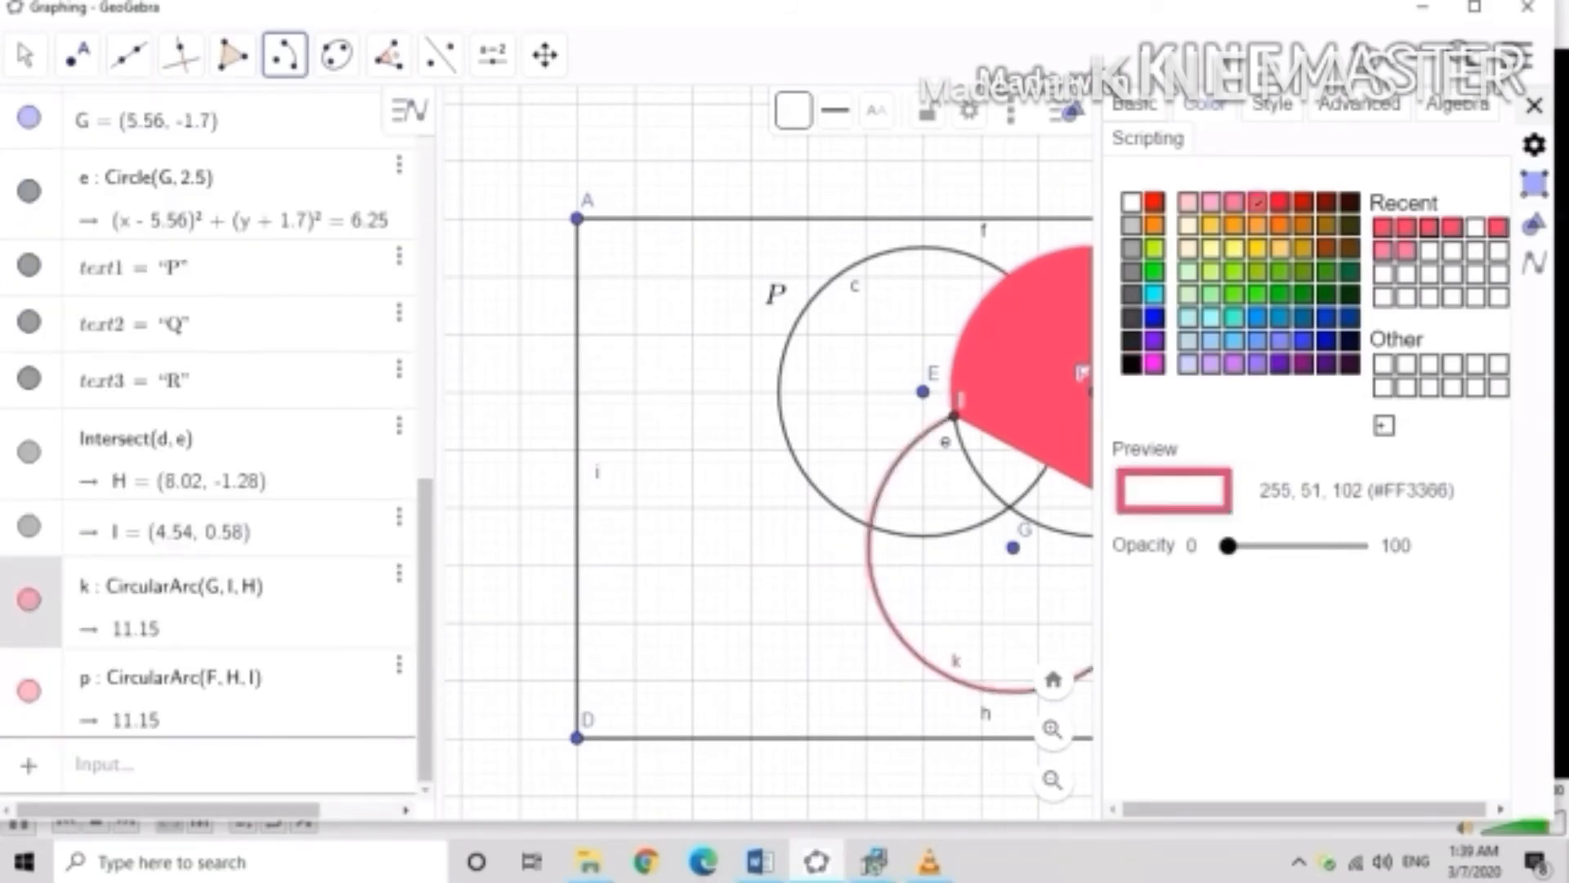
left_click_drag(1230, 545, 1359, 546)
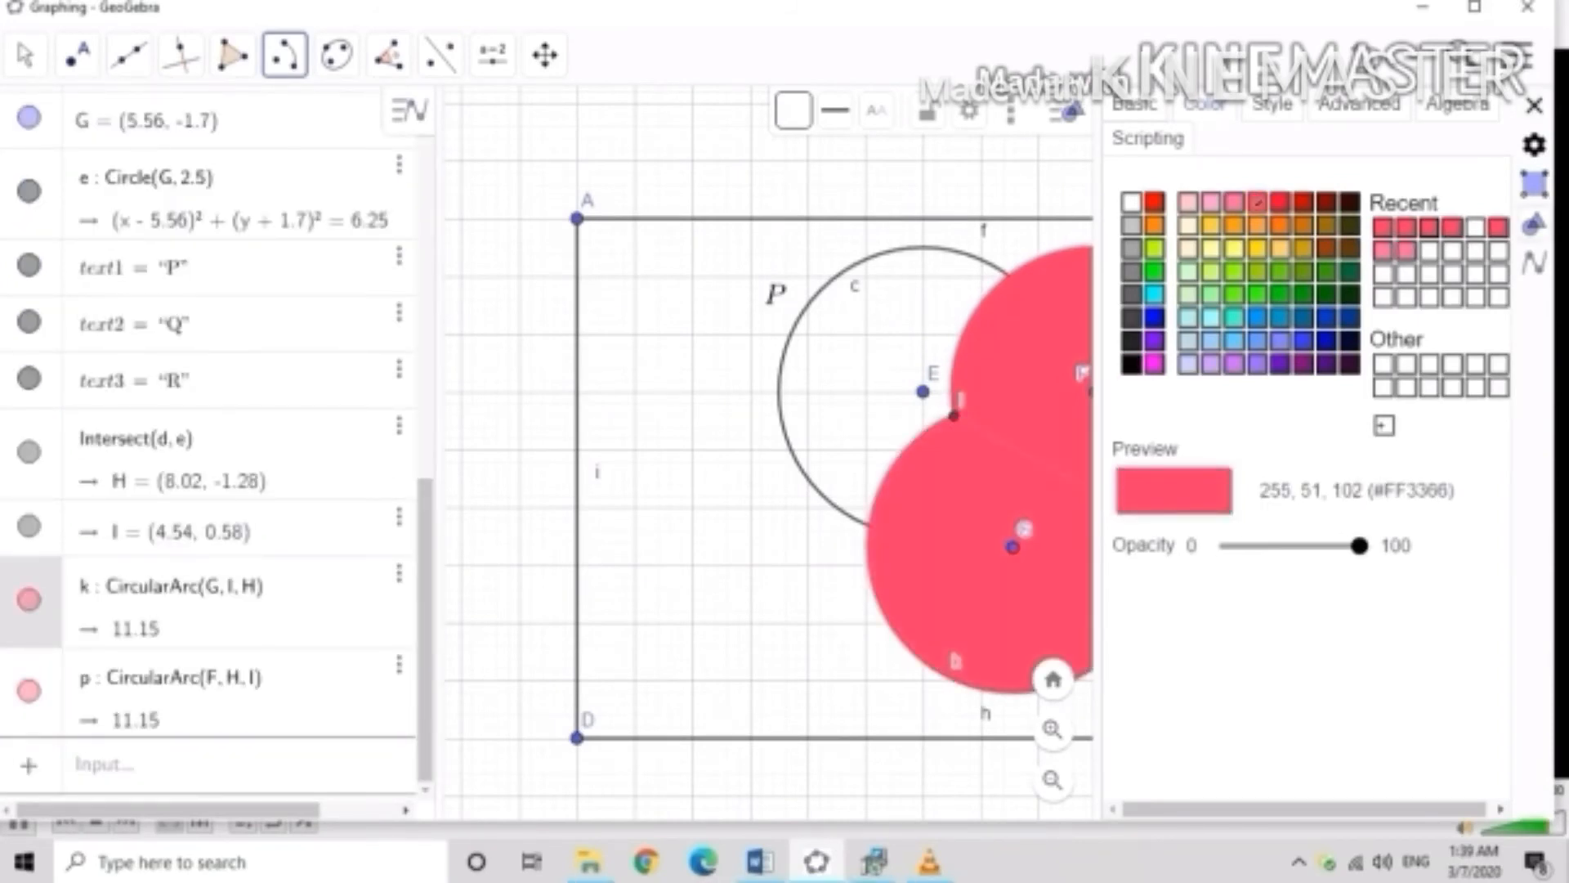
key("Escape")
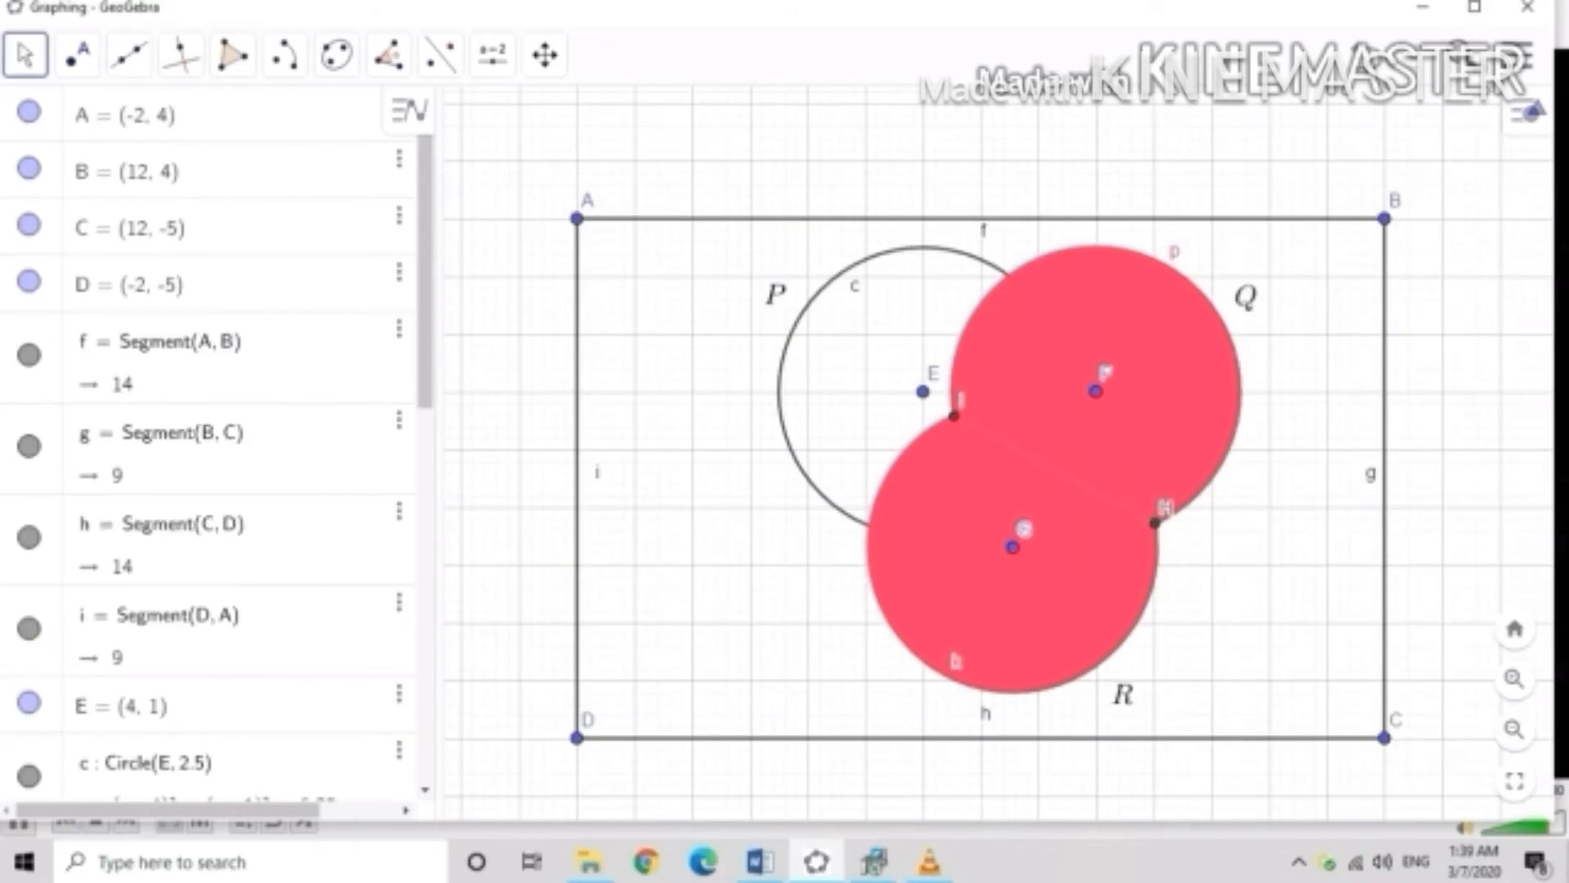
Create a check box captioned QUR that shows or hides the two filled arcs, and place it above the rectangle near corner A.
left_click(492, 55)
left_click(562, 316)
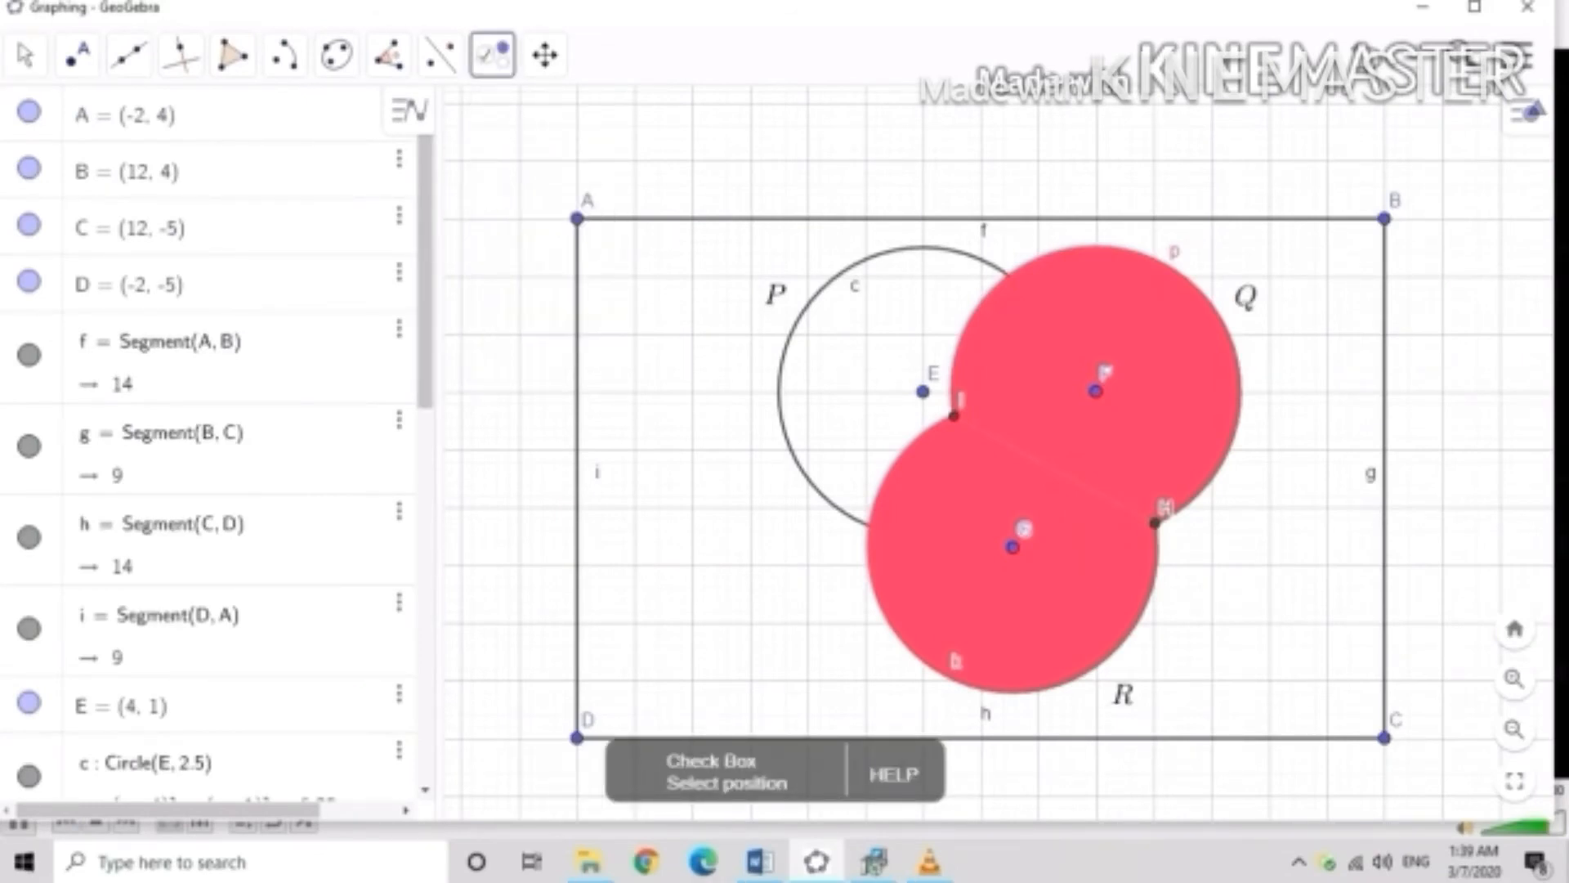
left_click_drag(619, 136, 693, 186)
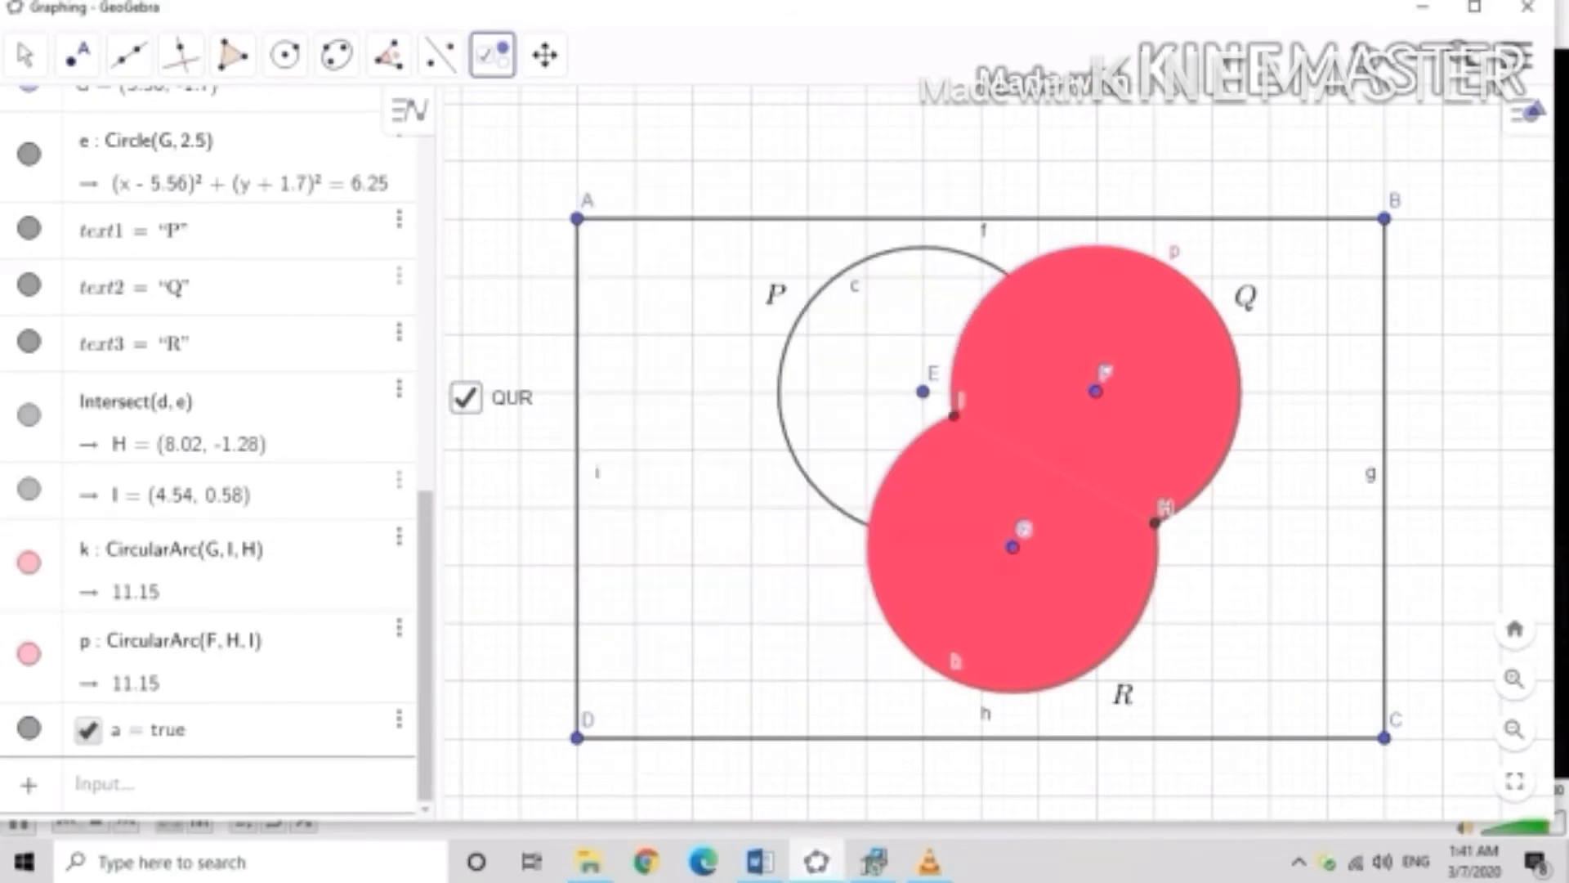
left_click_drag(465, 398, 661, 172)
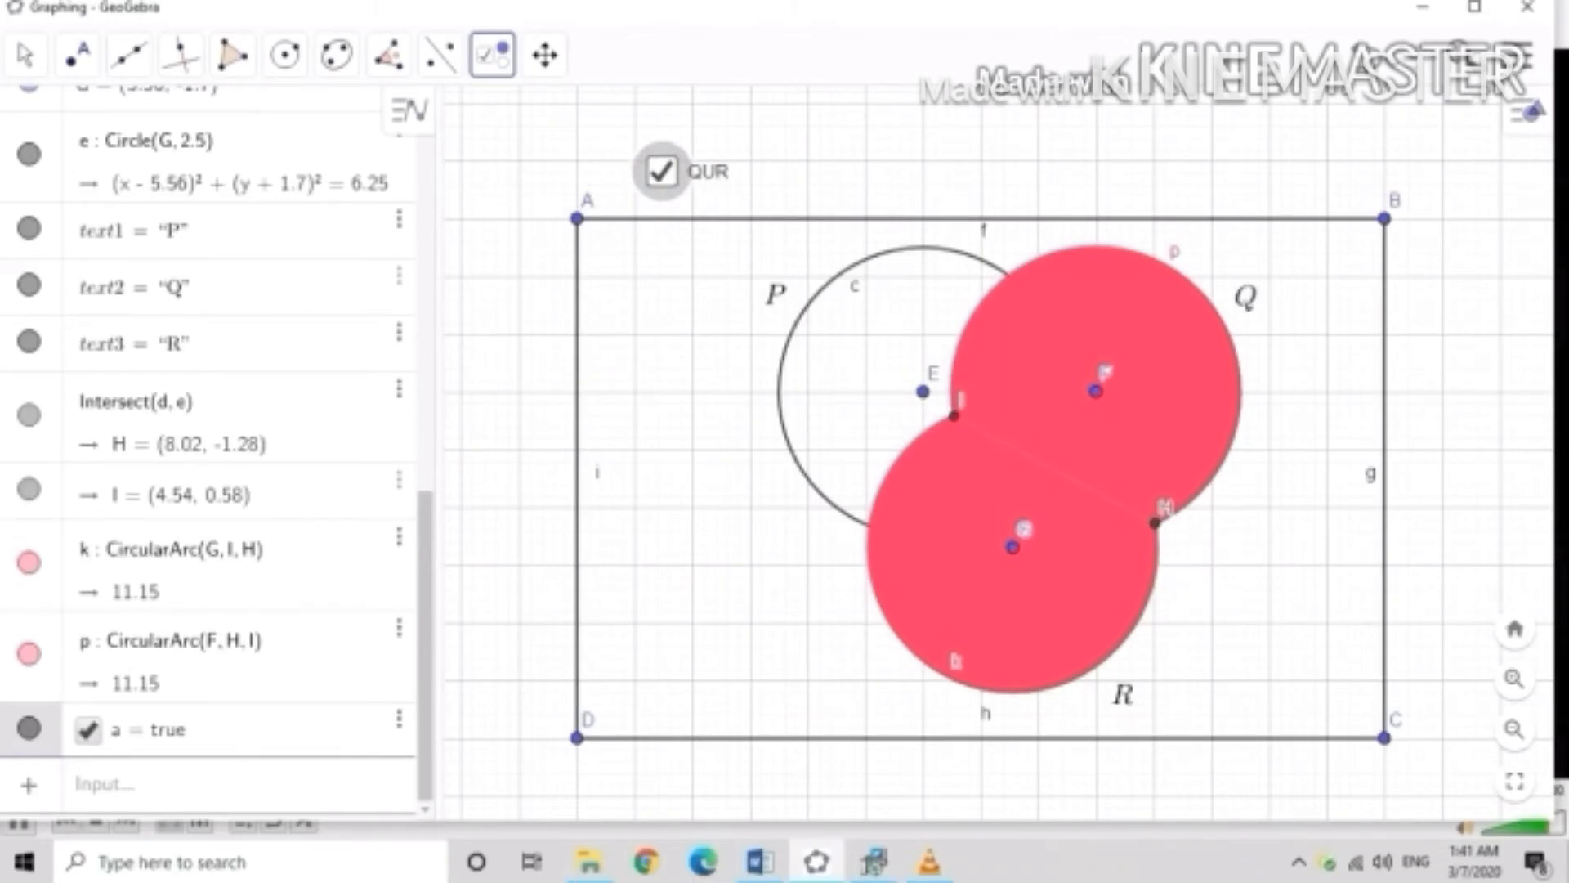
Toggle the QUR check box on and off to test the shading, ending with it cleared.
left_click(544, 54)
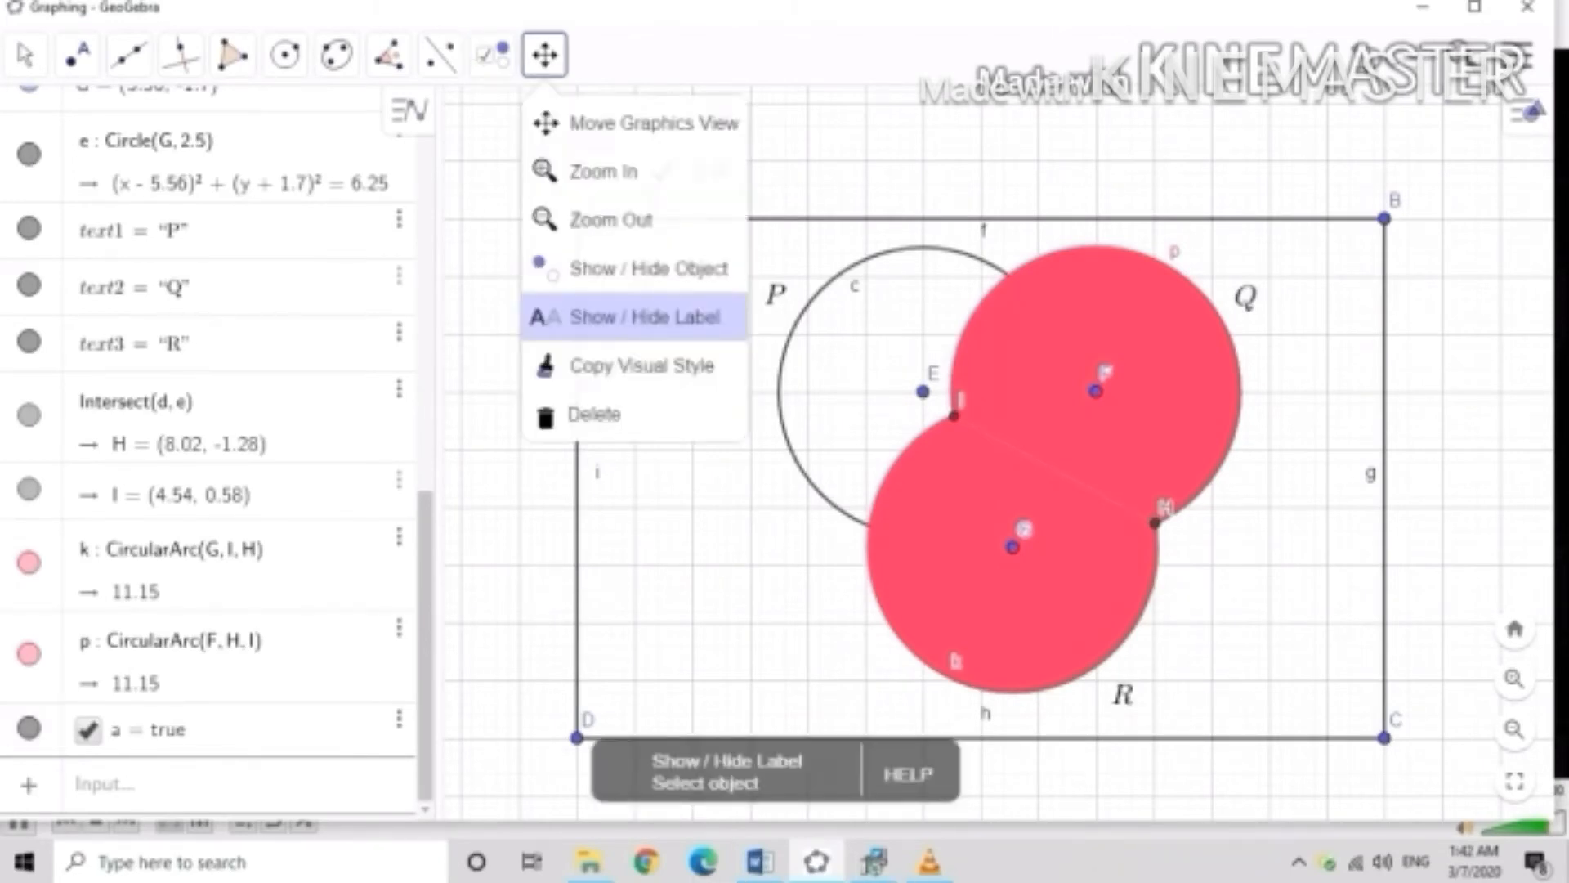
left_click(644, 316)
left_click(25, 55)
left_click(661, 171)
left_click(661, 172)
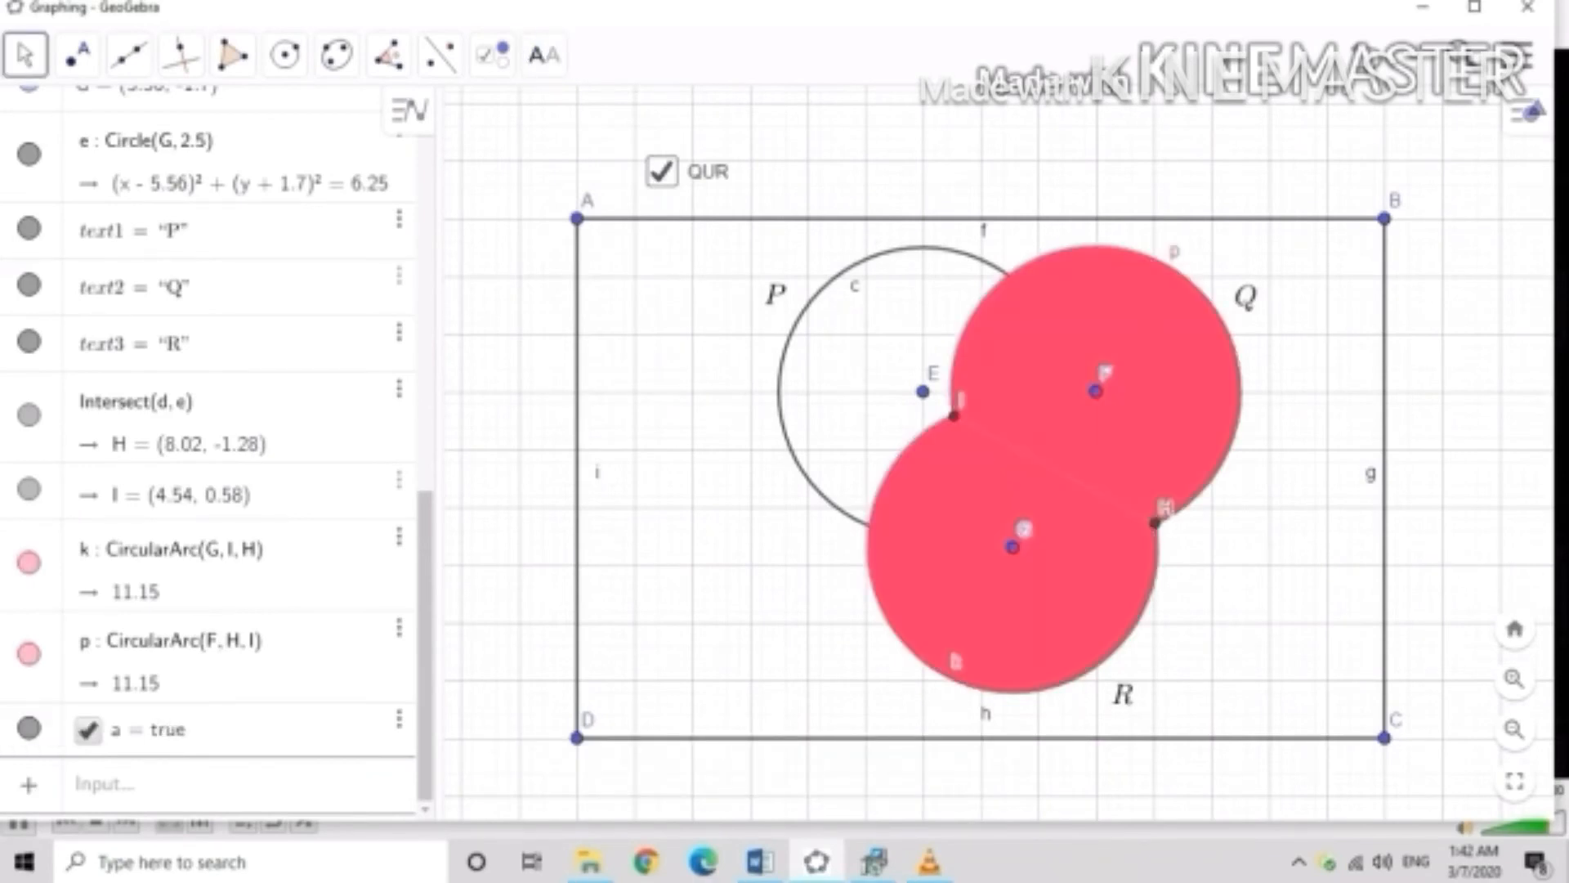
left_click(661, 171)
left_click(662, 172)
left_click(661, 172)
left_click(661, 172)
left_click(661, 172)
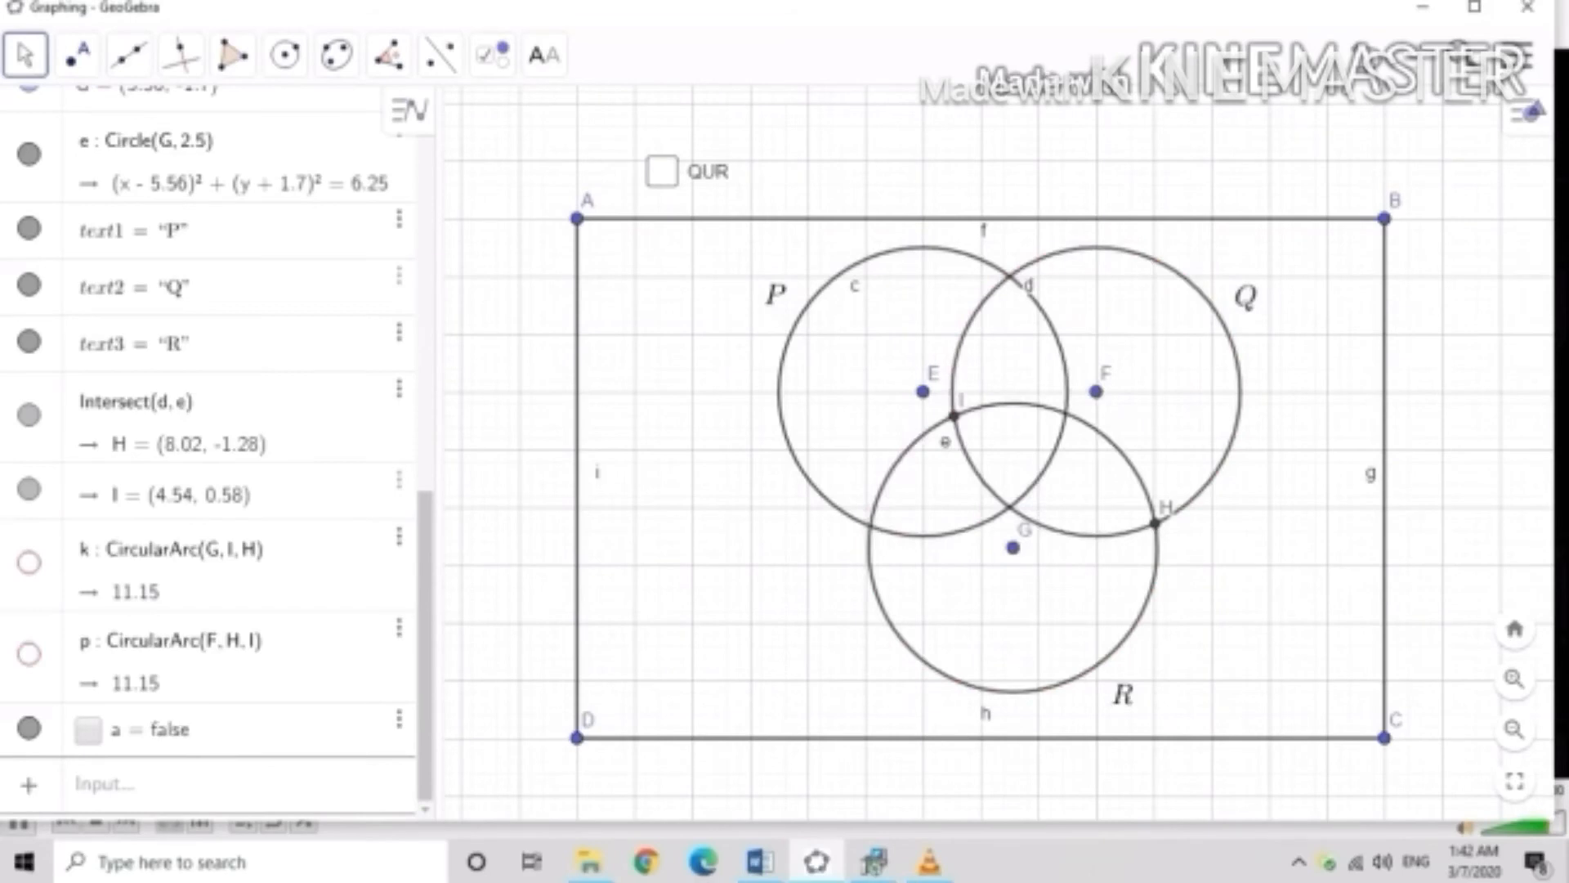
left_click(76, 55)
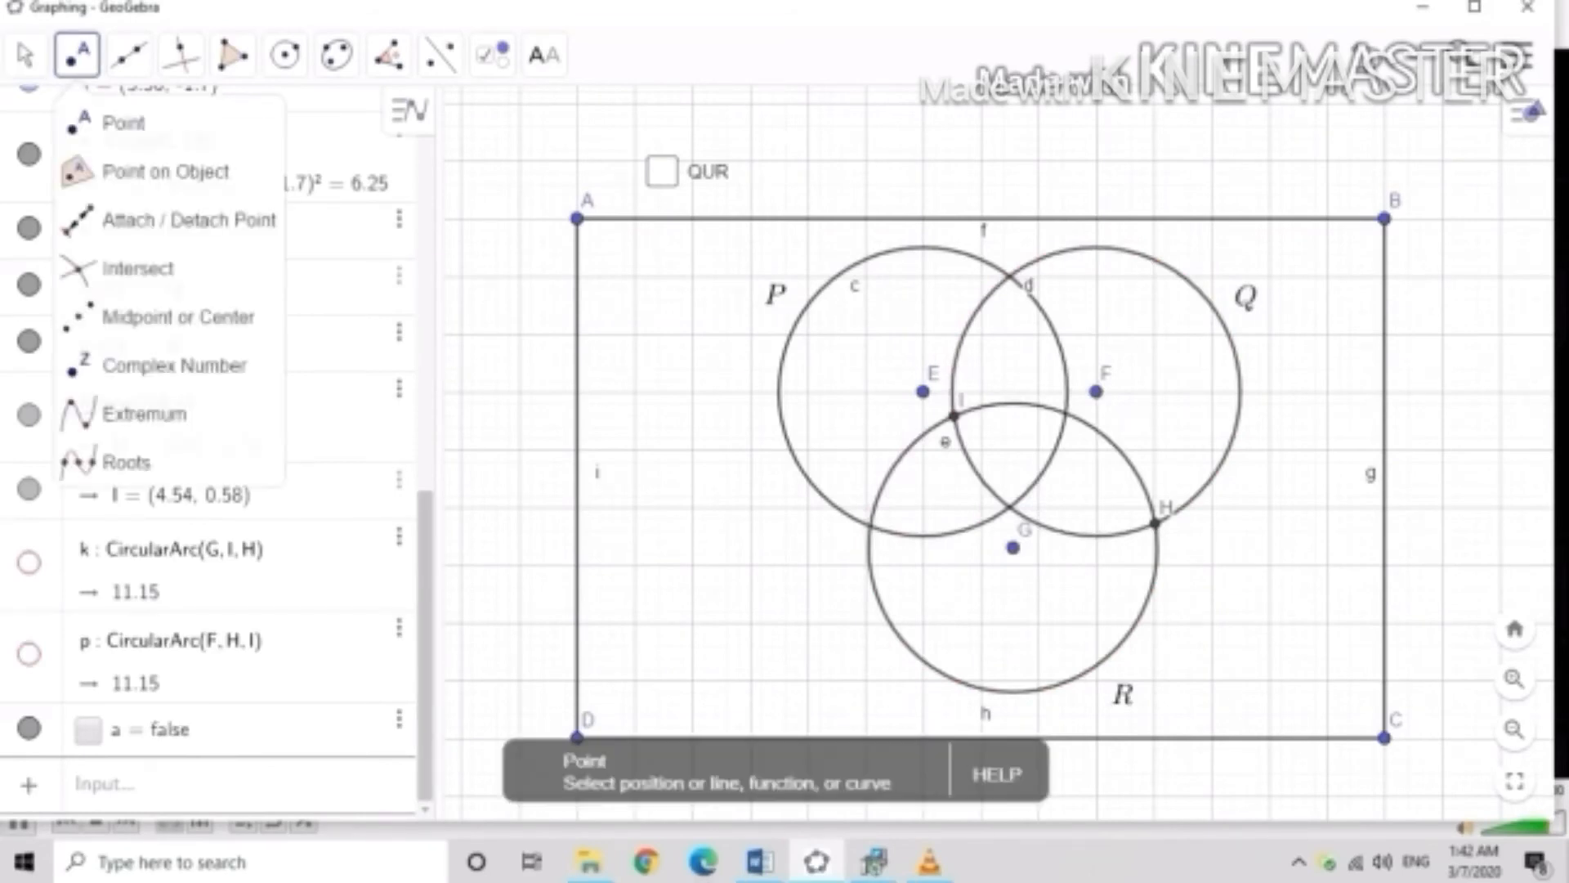
key("Escape")
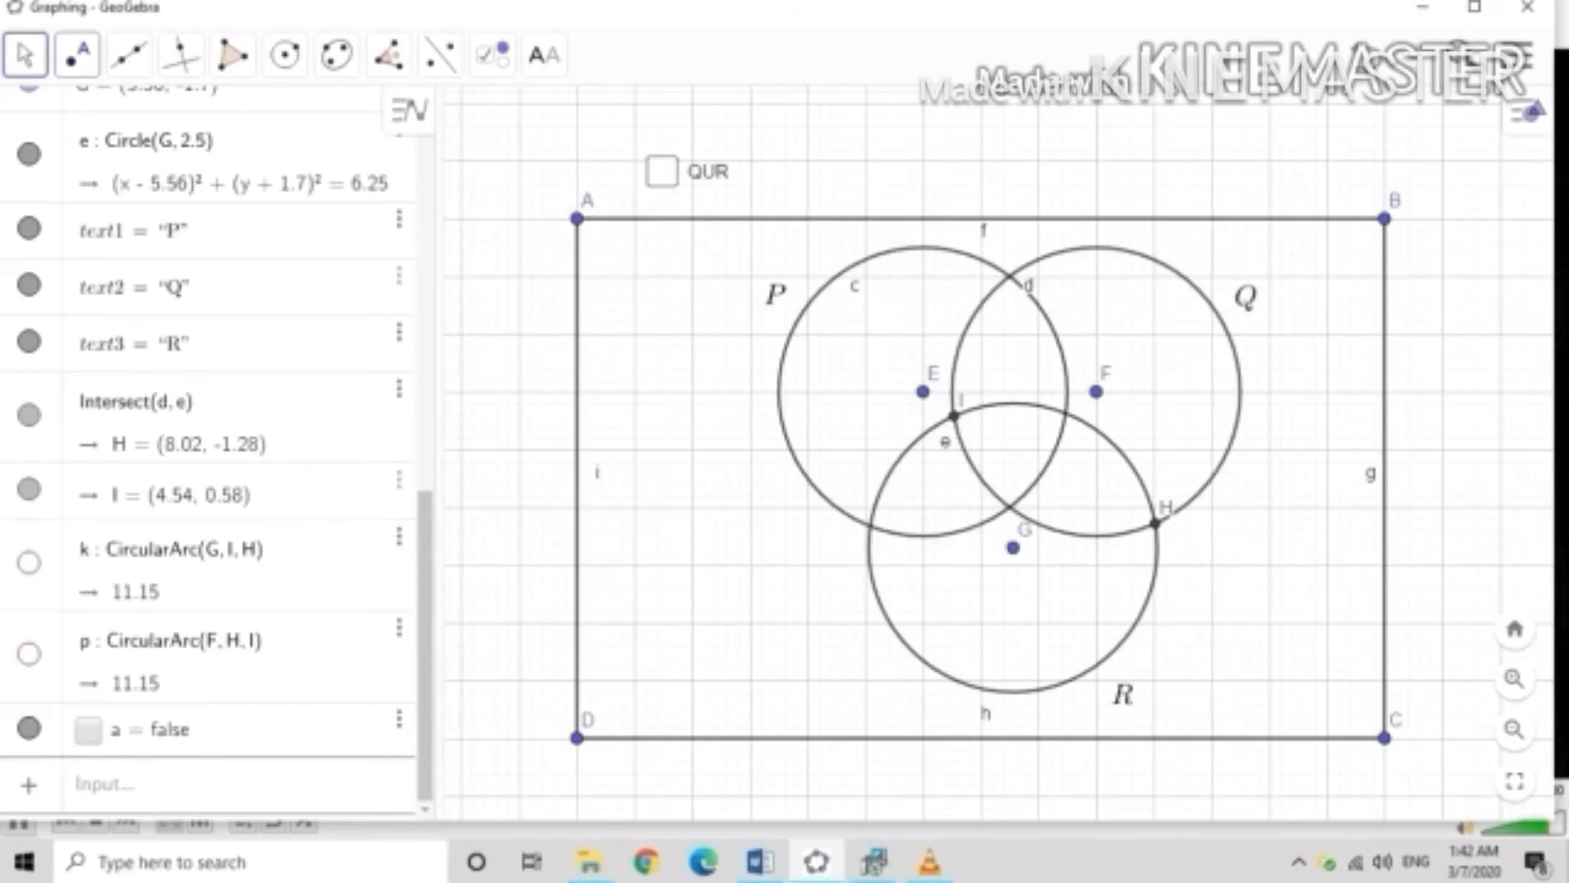
left_click(77, 55)
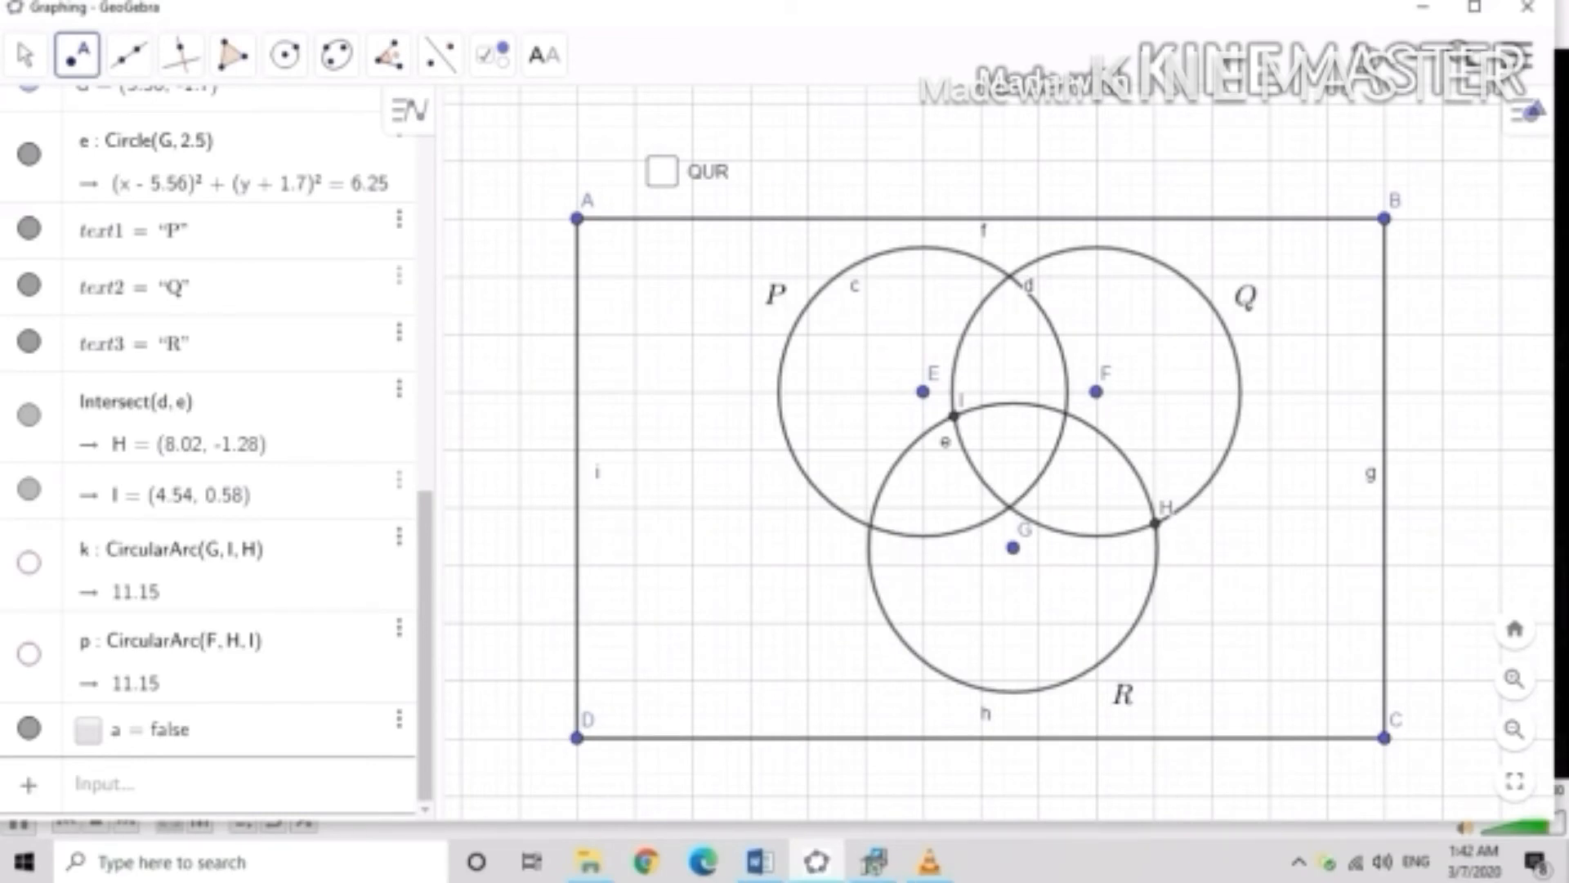
Draw segments AB, BC, CD and DA over the four sides of the rectangle.
left_click(129, 55)
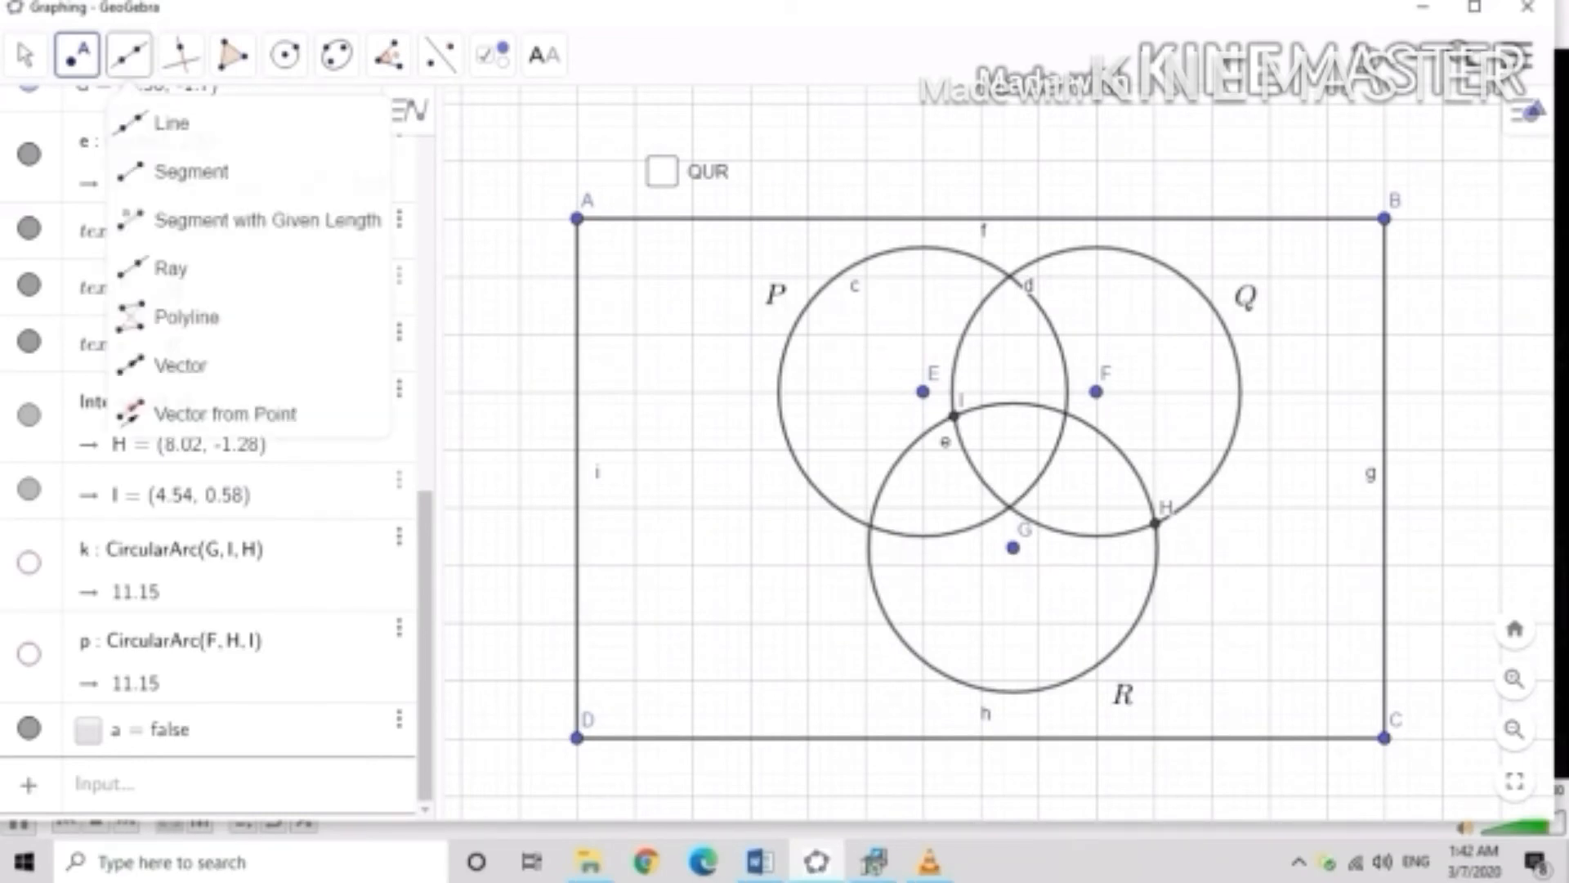
left_click(191, 171)
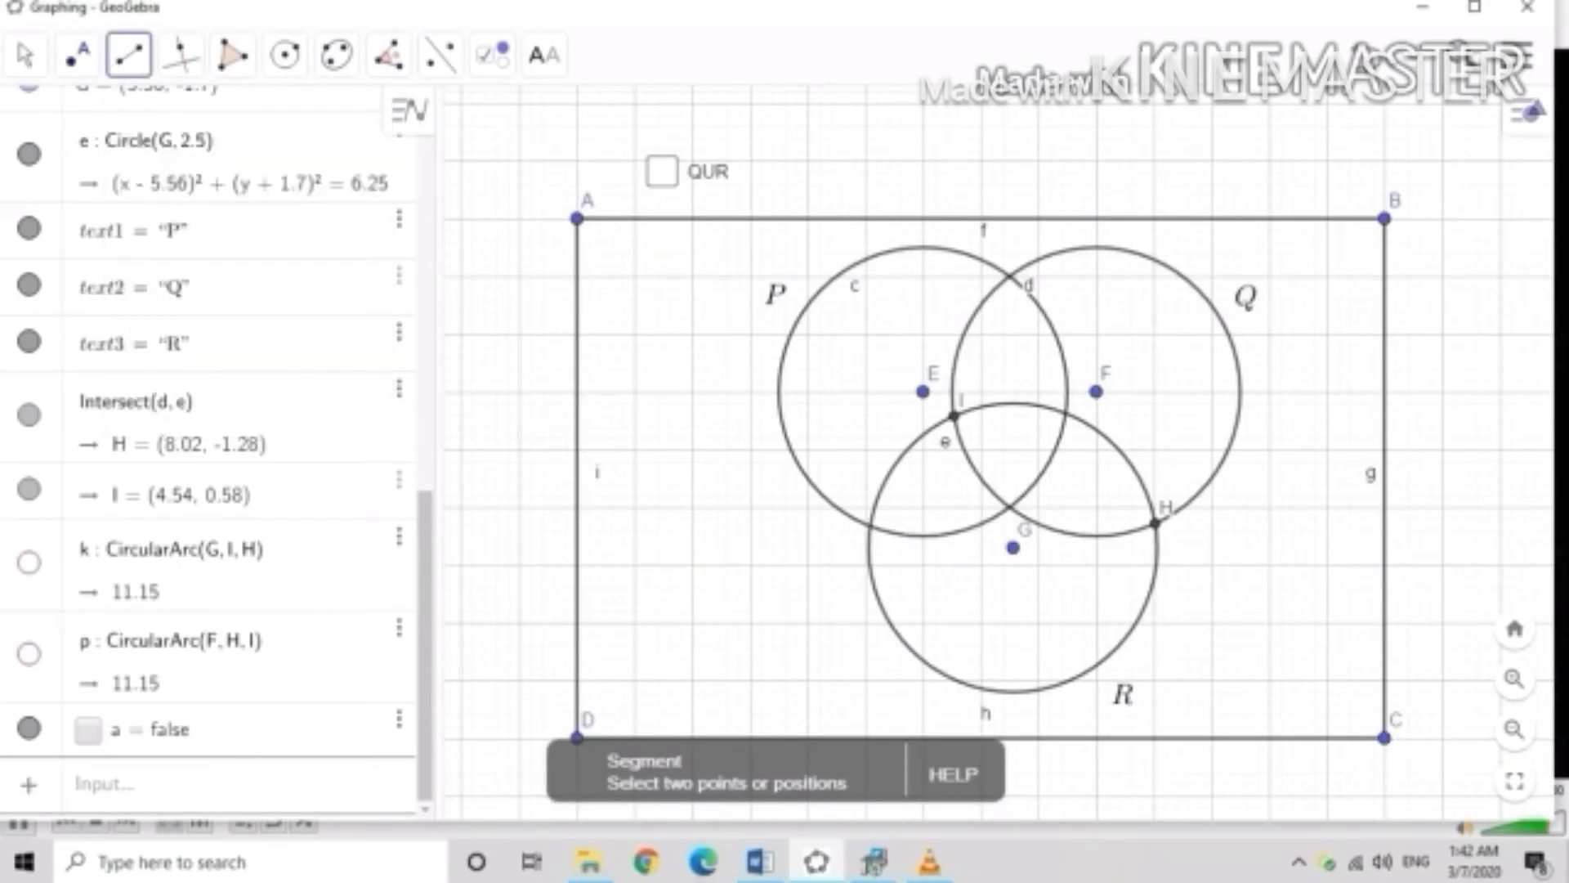
left_click(577, 218)
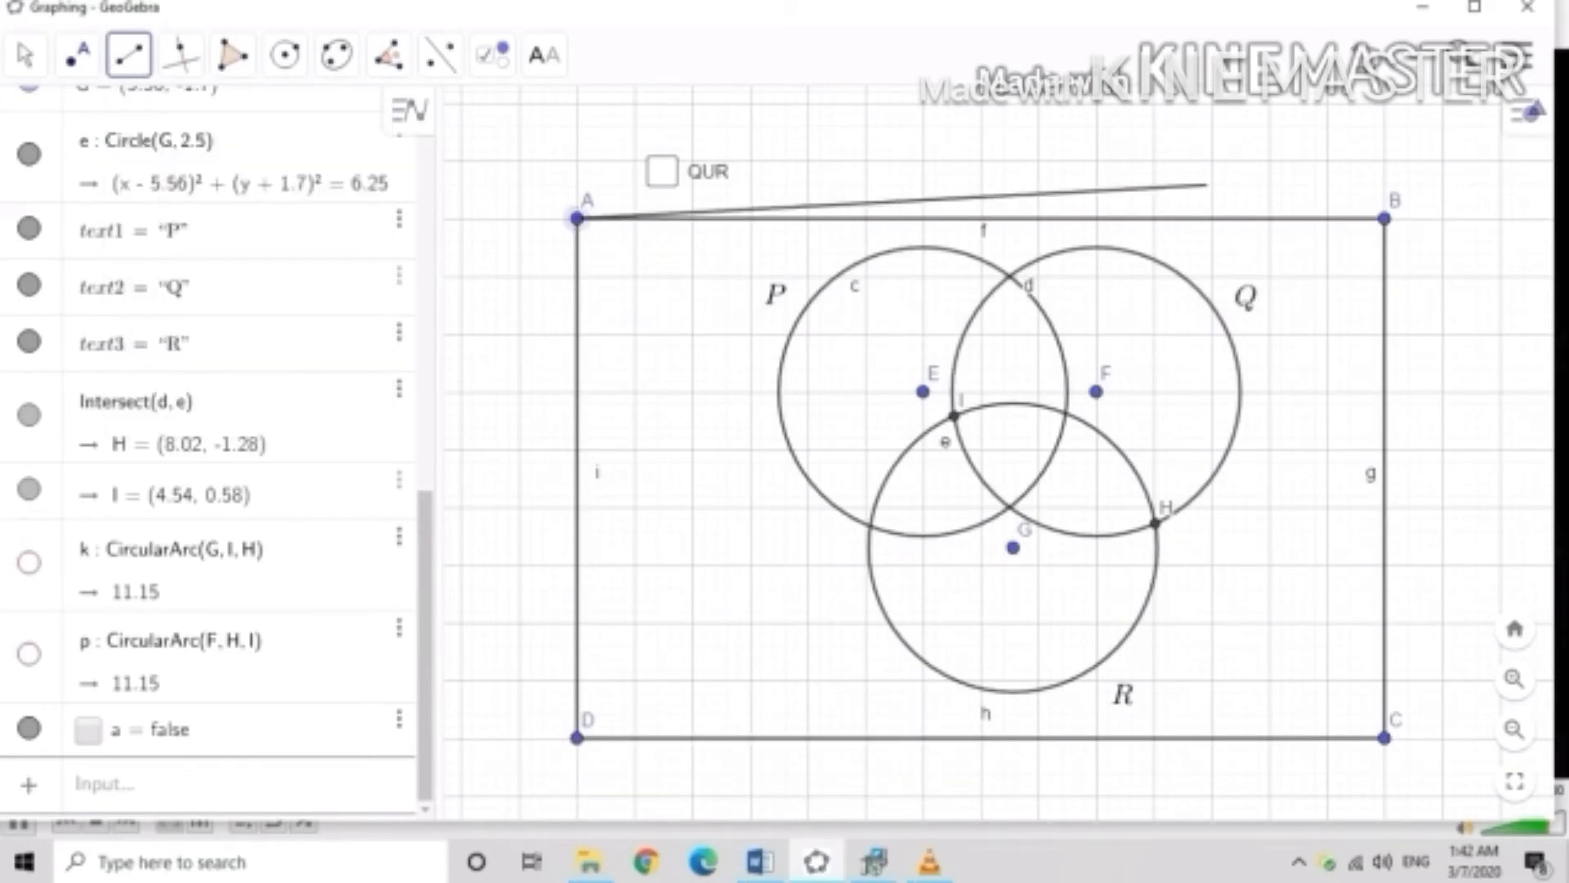
left_click(1384, 218)
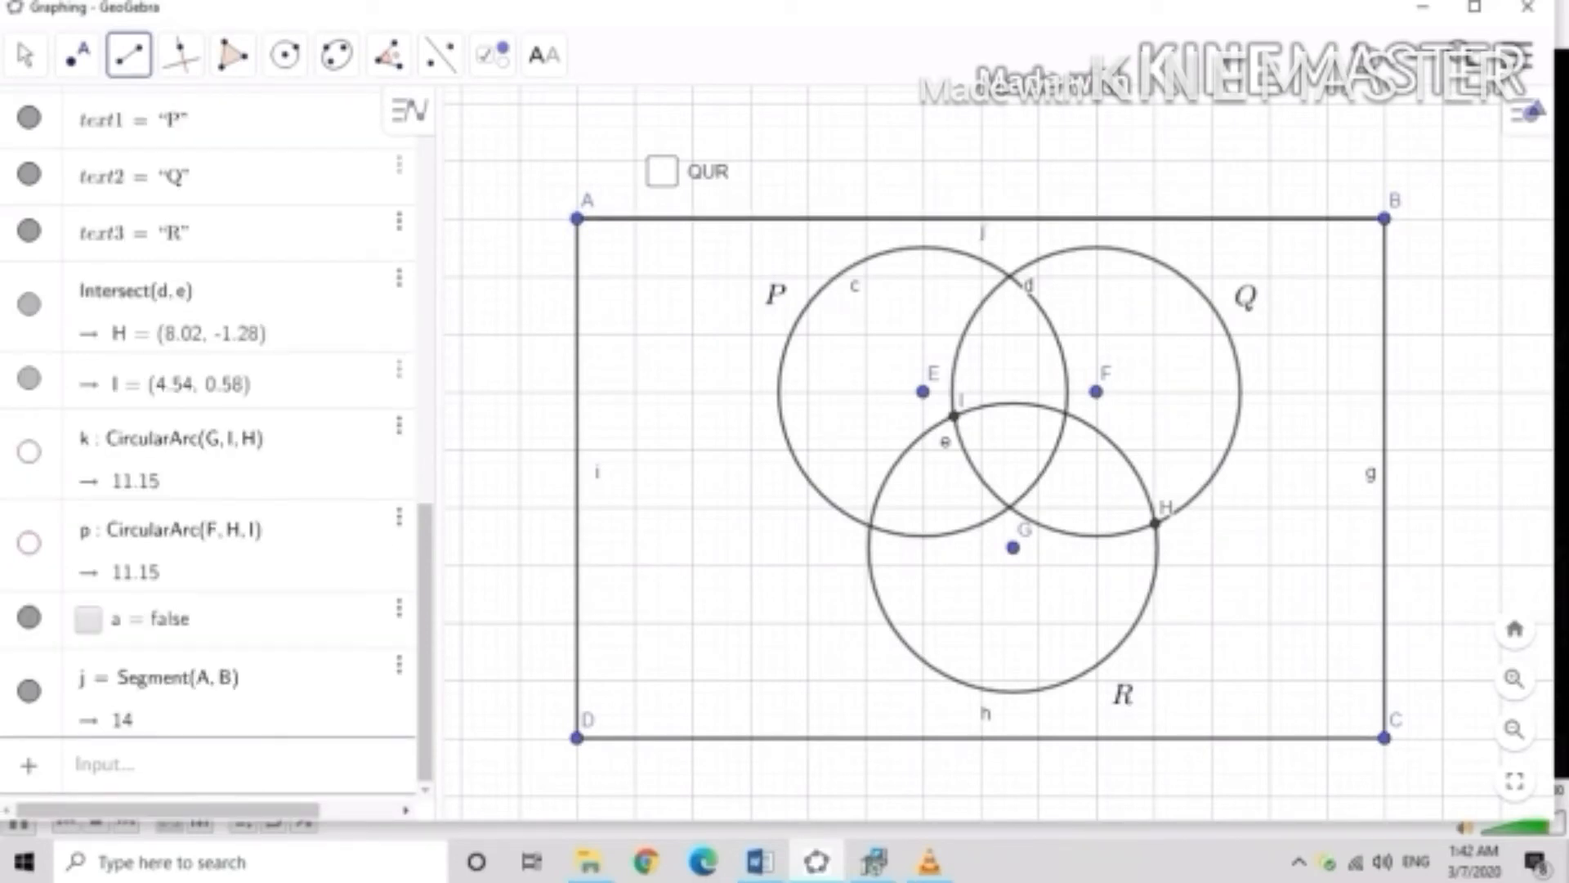
left_click(1383, 218)
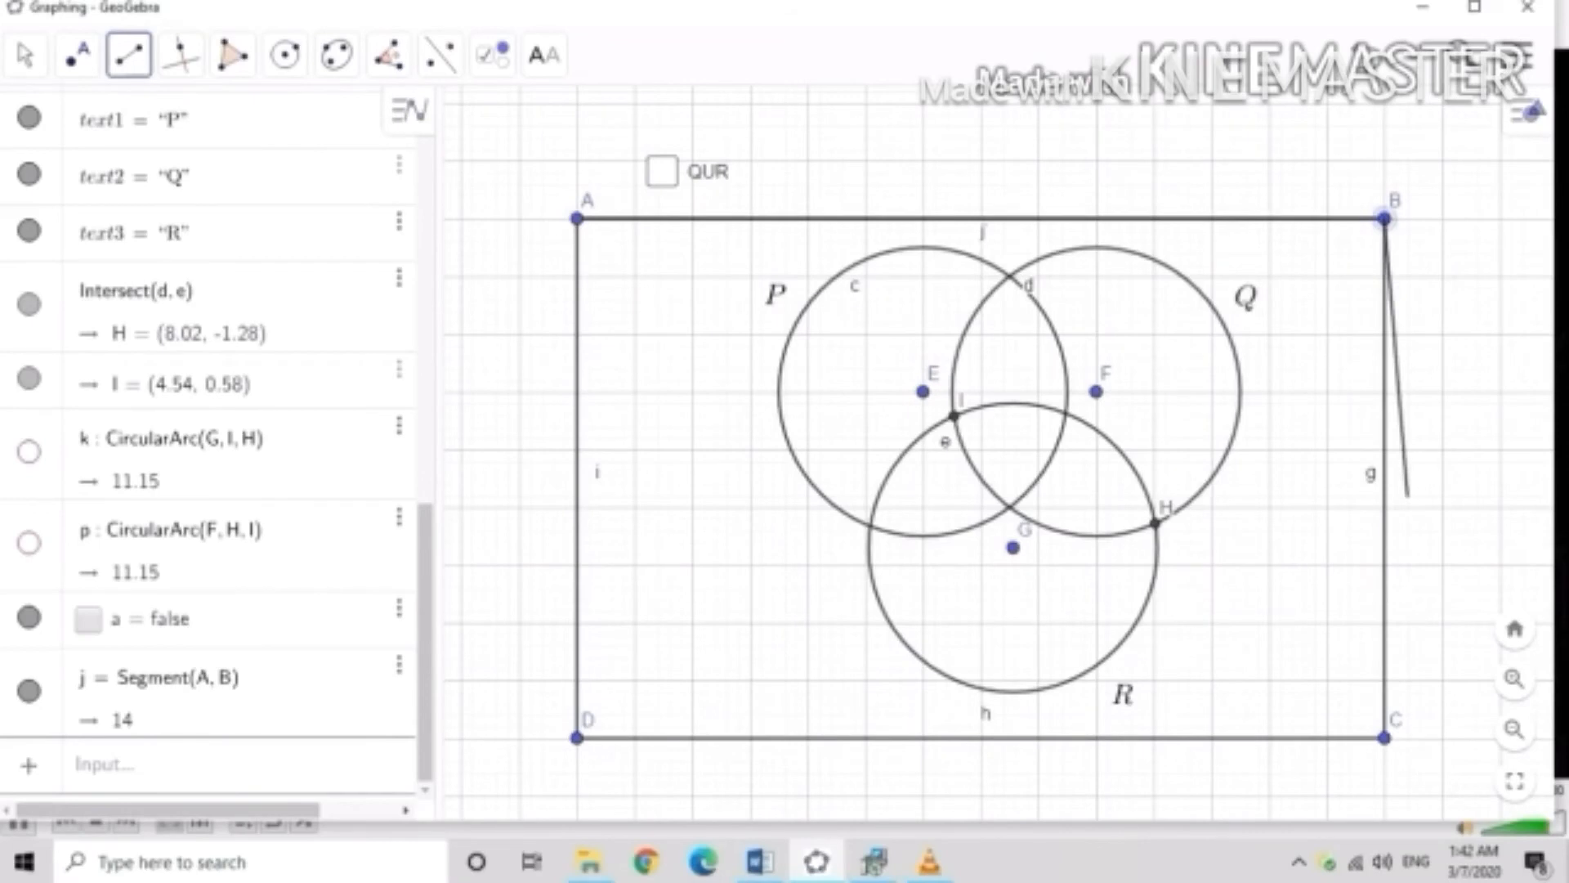
left_click(1384, 738)
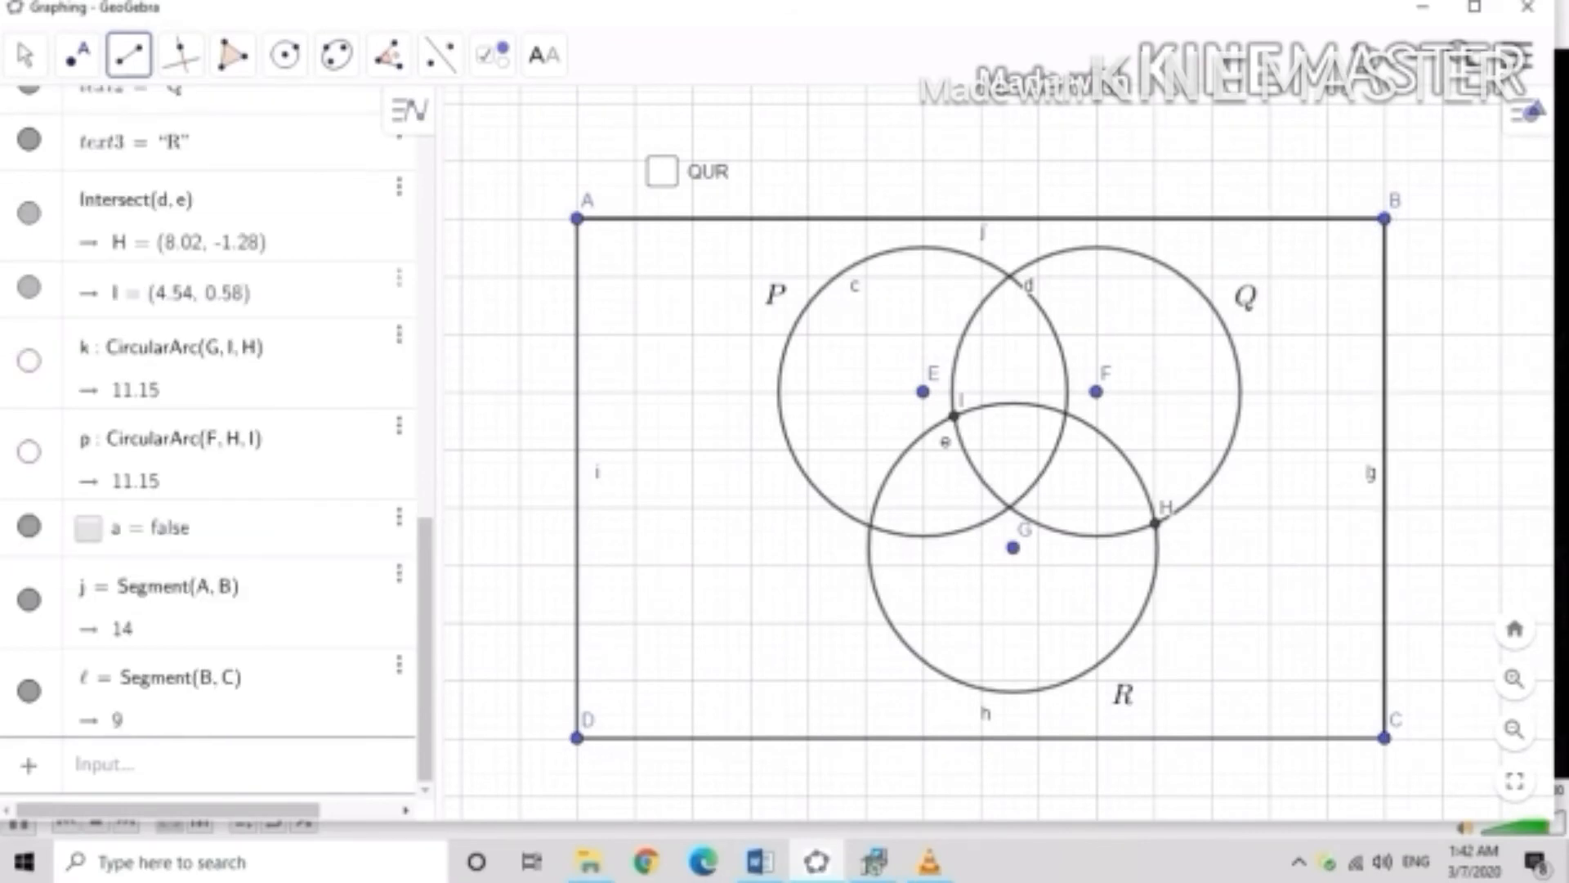
left_click(1384, 738)
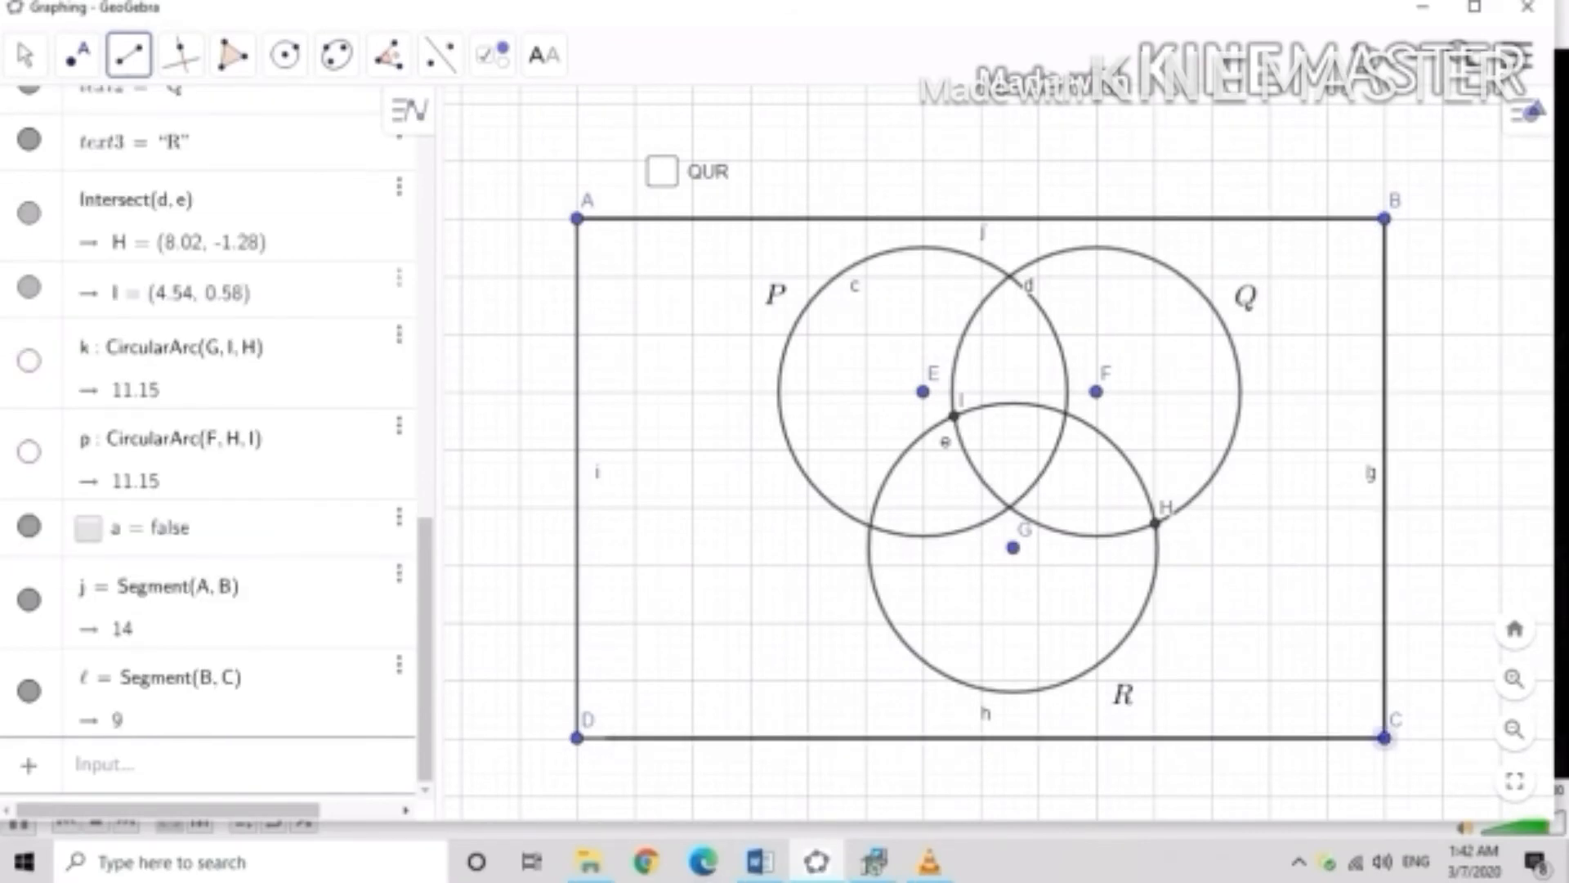
left_click(577, 738)
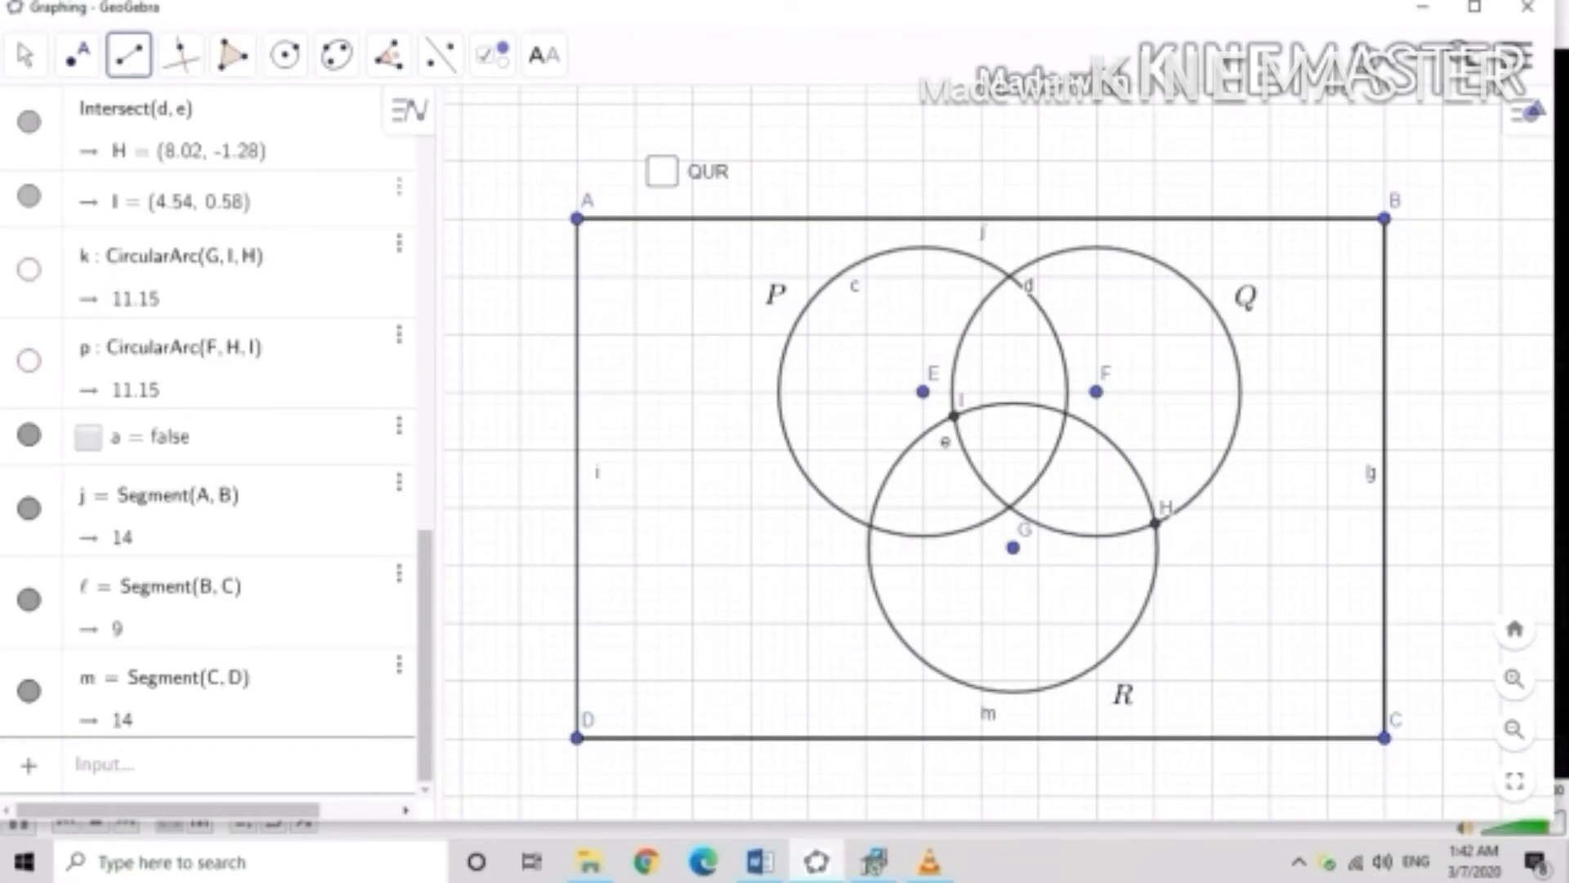
left_click(577, 738)
left_click(577, 218)
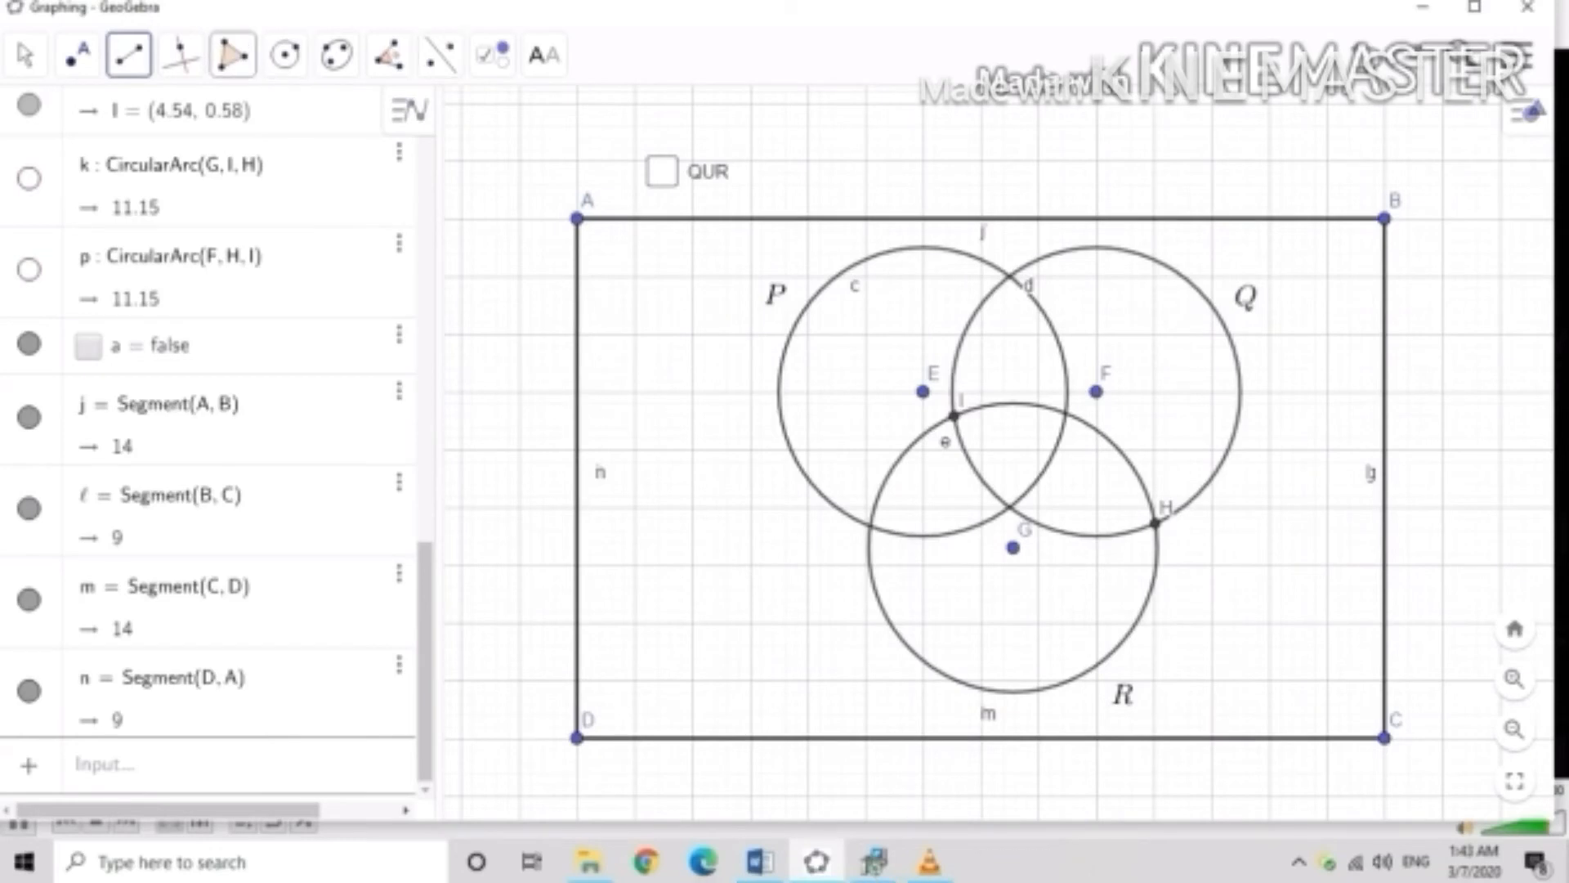
Create a filled polygon through the rectangle's corners A, B, C and D.
left_click(233, 55)
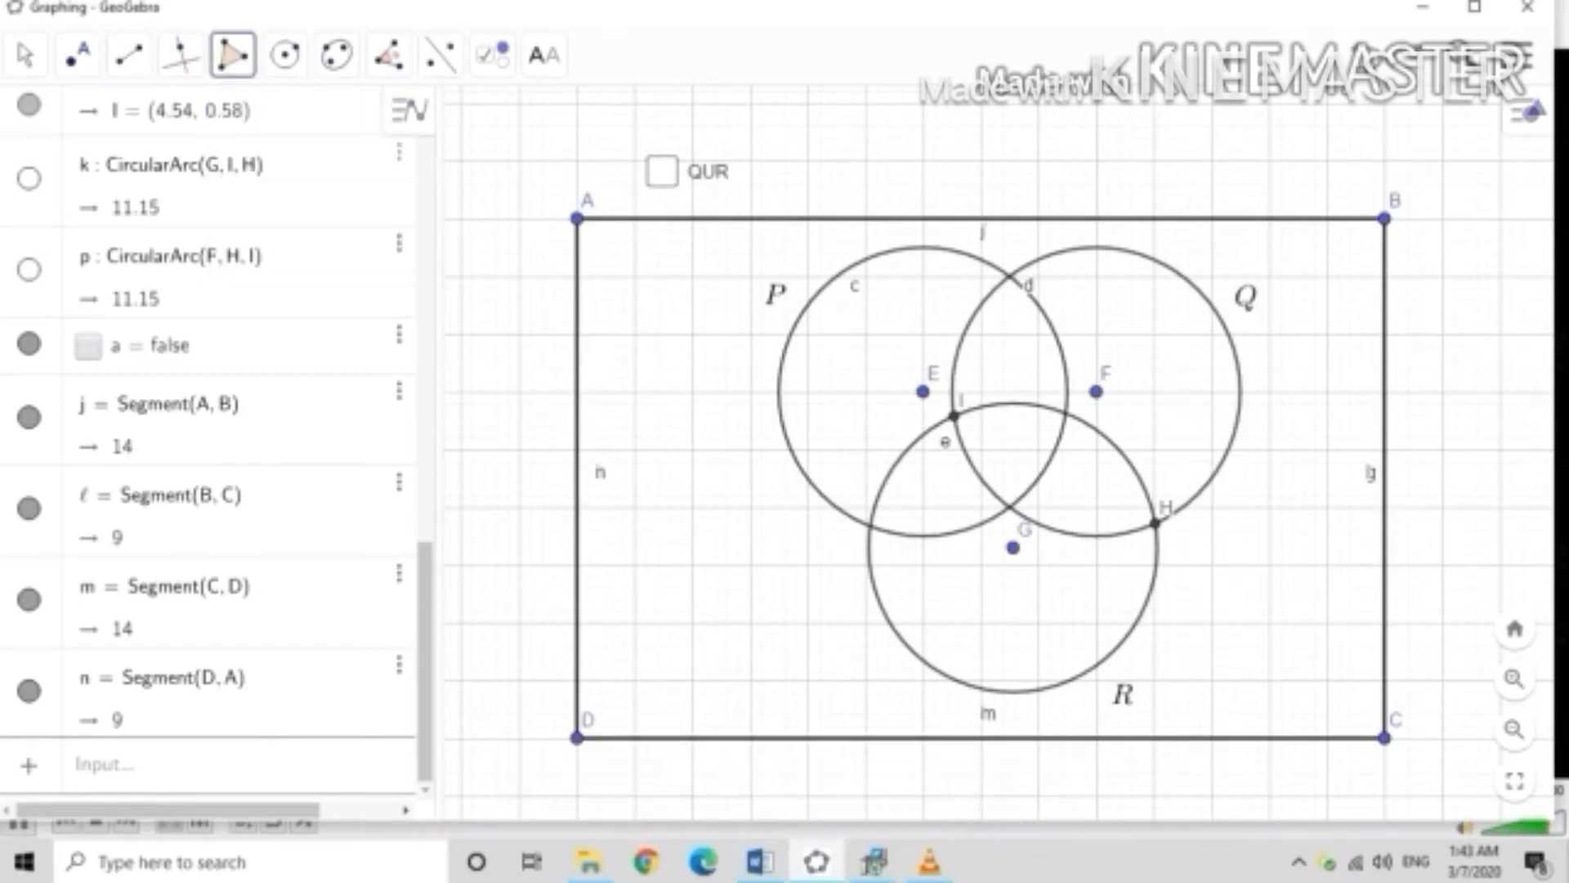
left_click(577, 219)
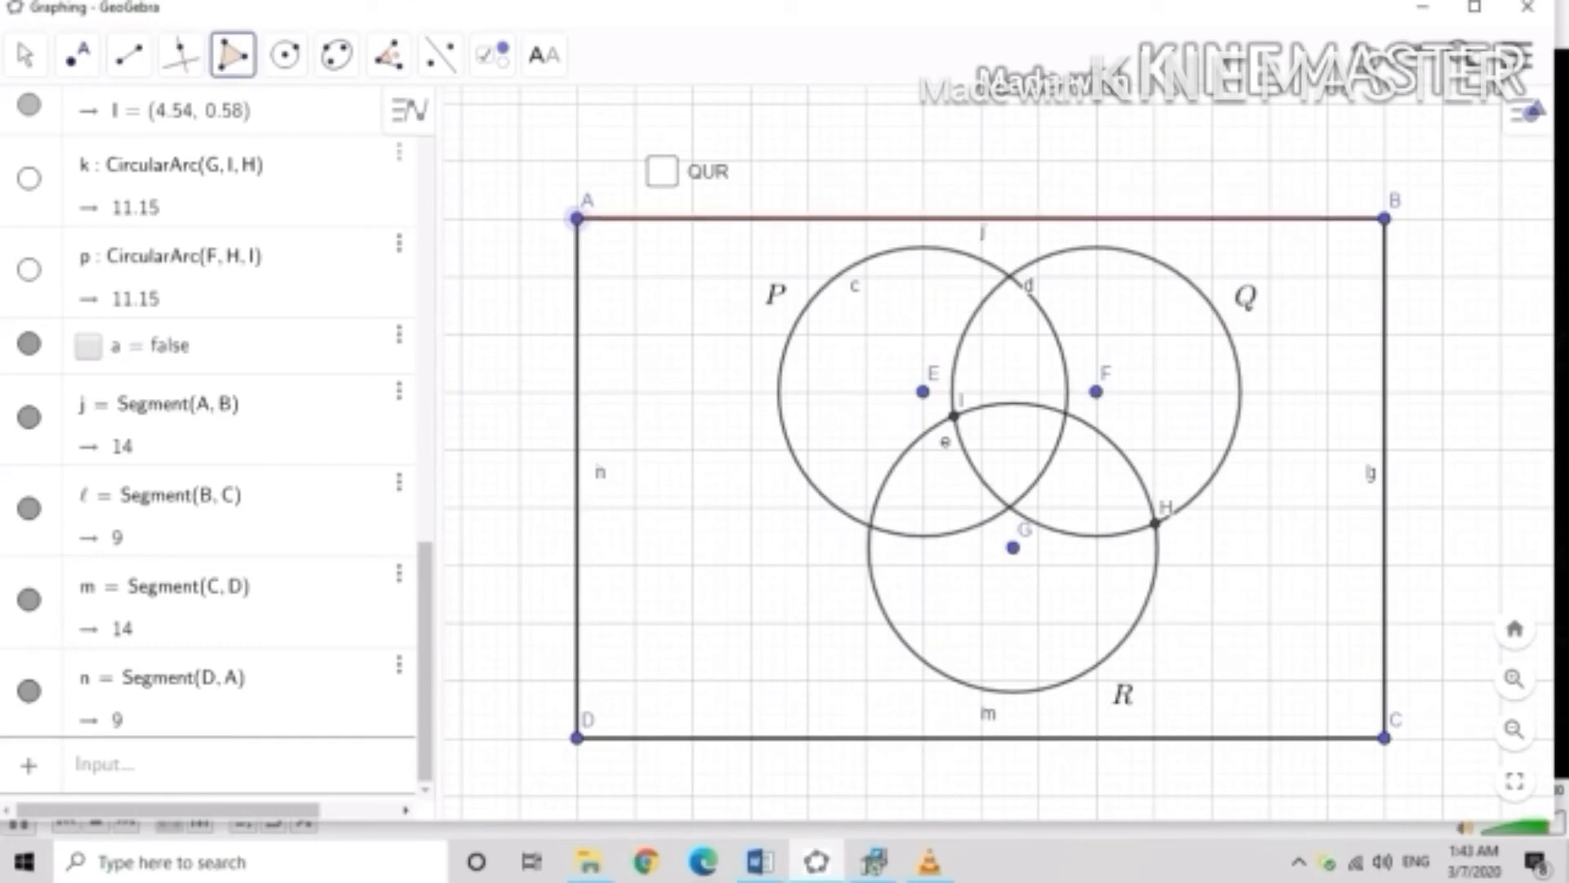
left_click(1383, 219)
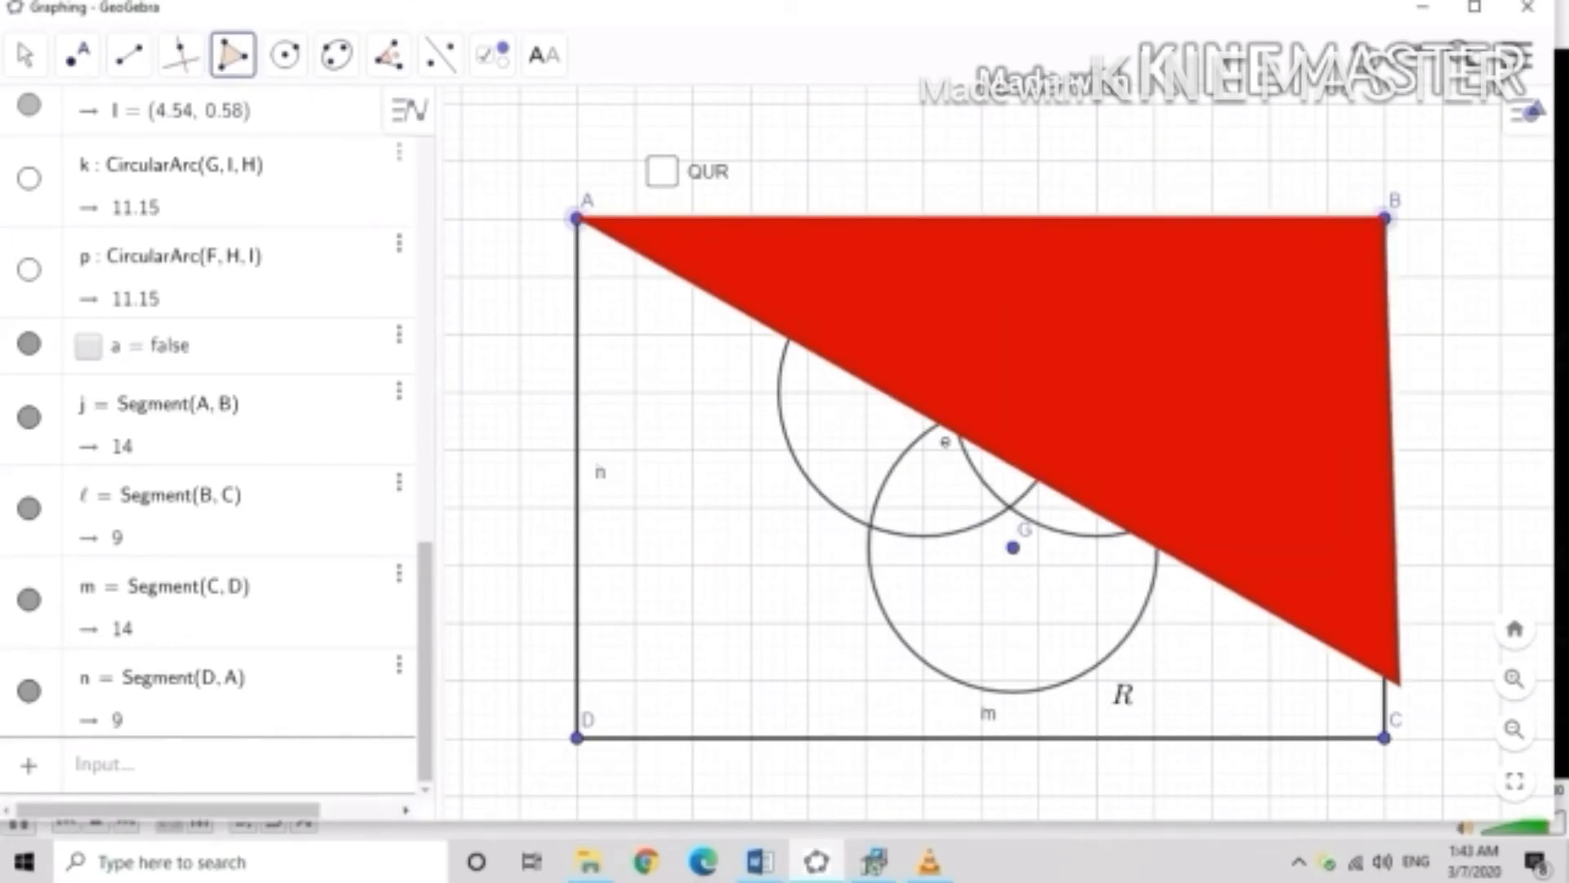
left_click(1384, 738)
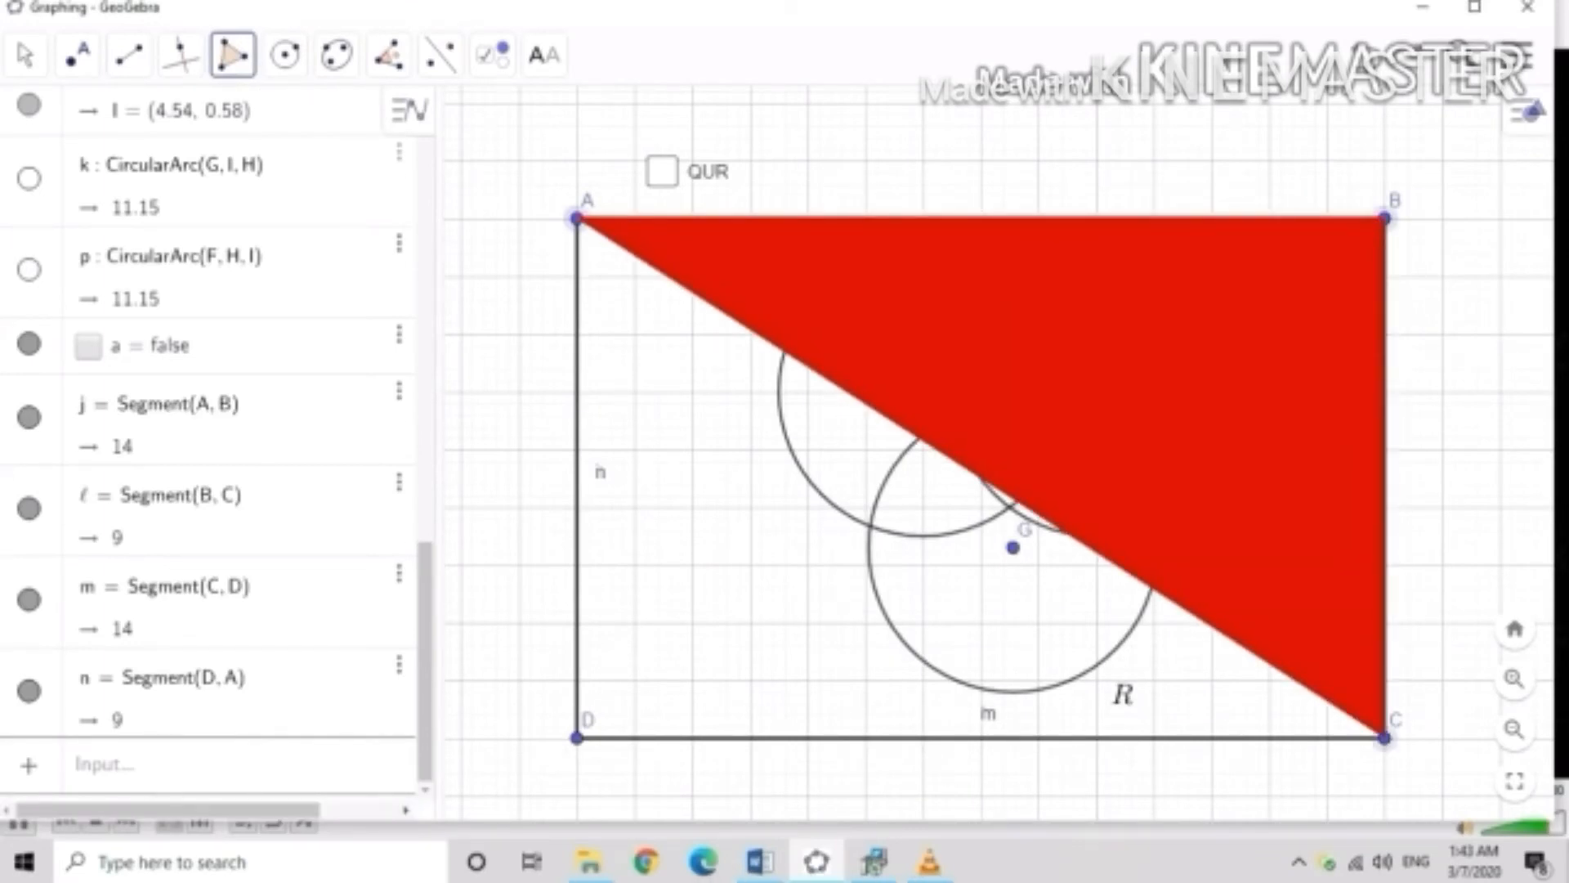
left_click(577, 738)
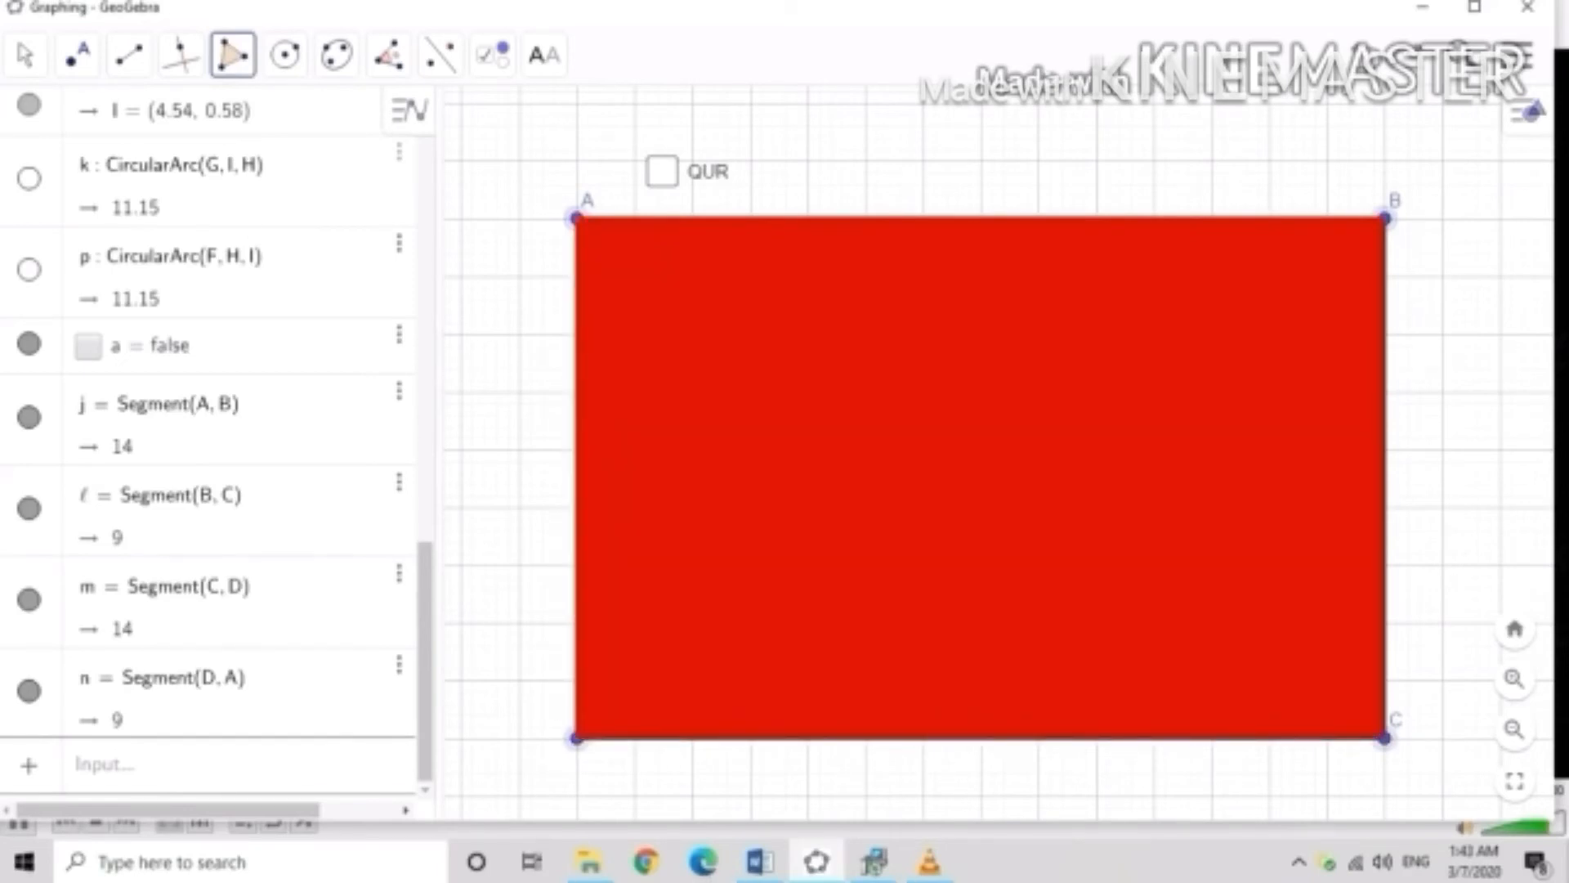
left_click(577, 218)
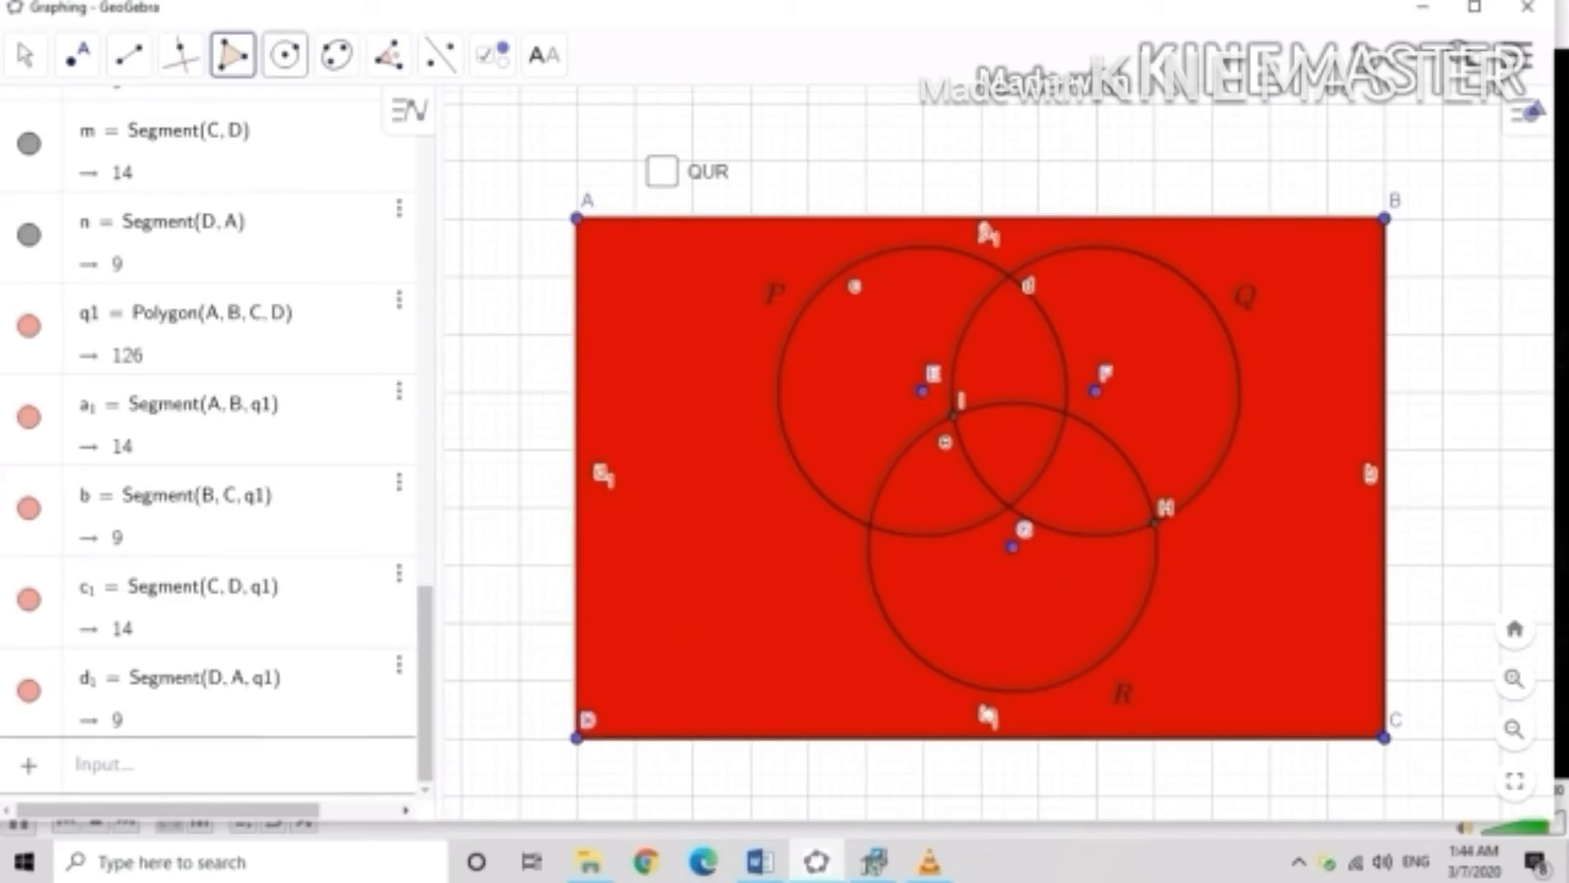
Draw two new circles of radius 2.5, one centred at F and one centred at G.
left_click(285, 55)
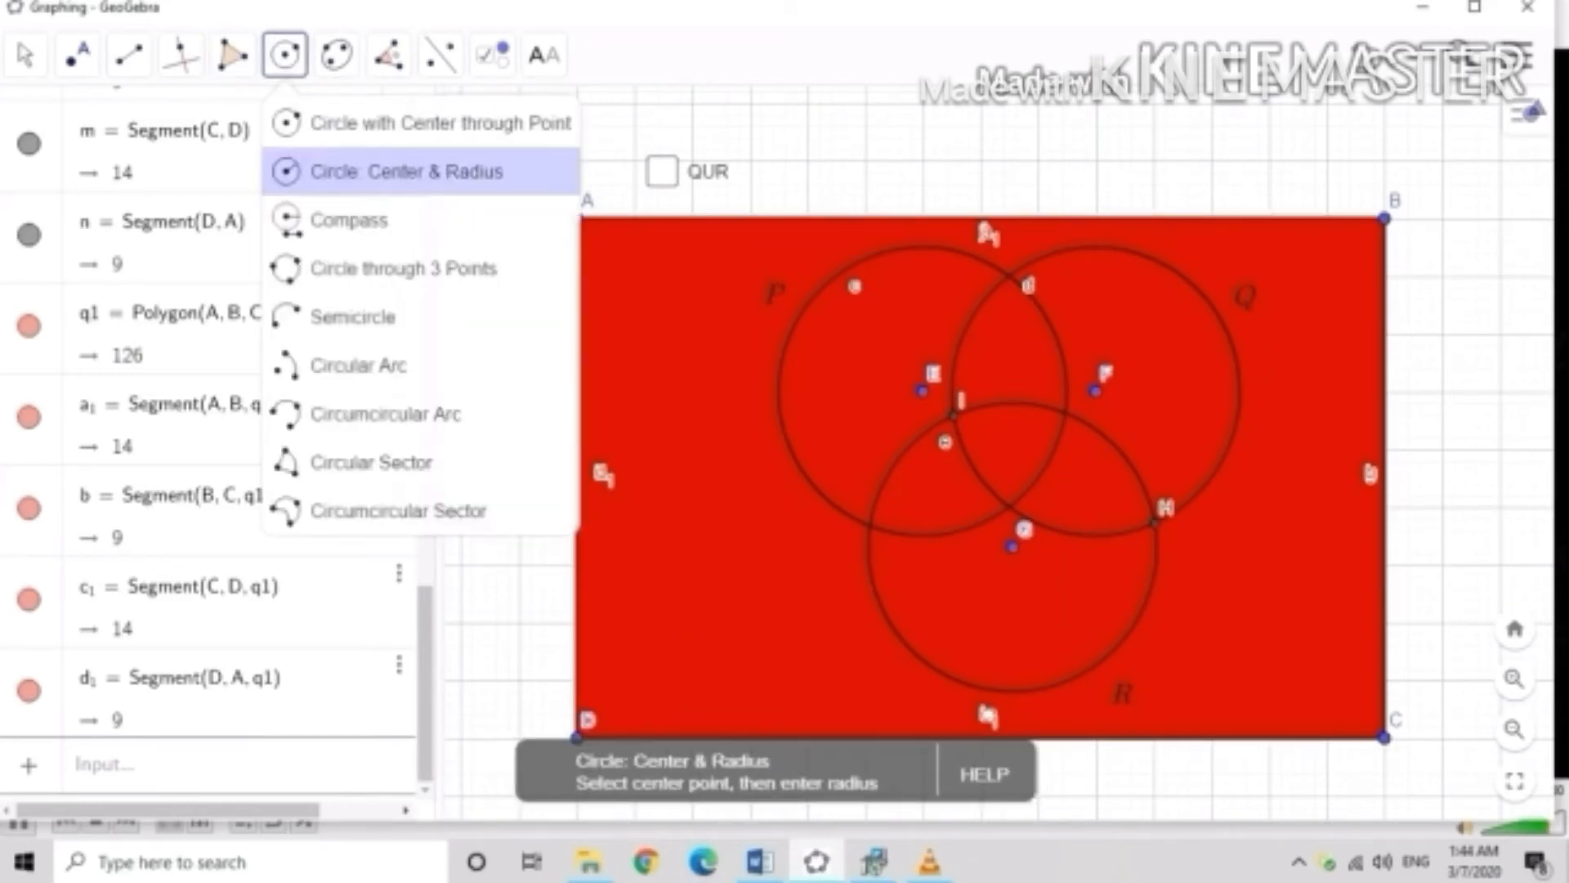
left_click(406, 172)
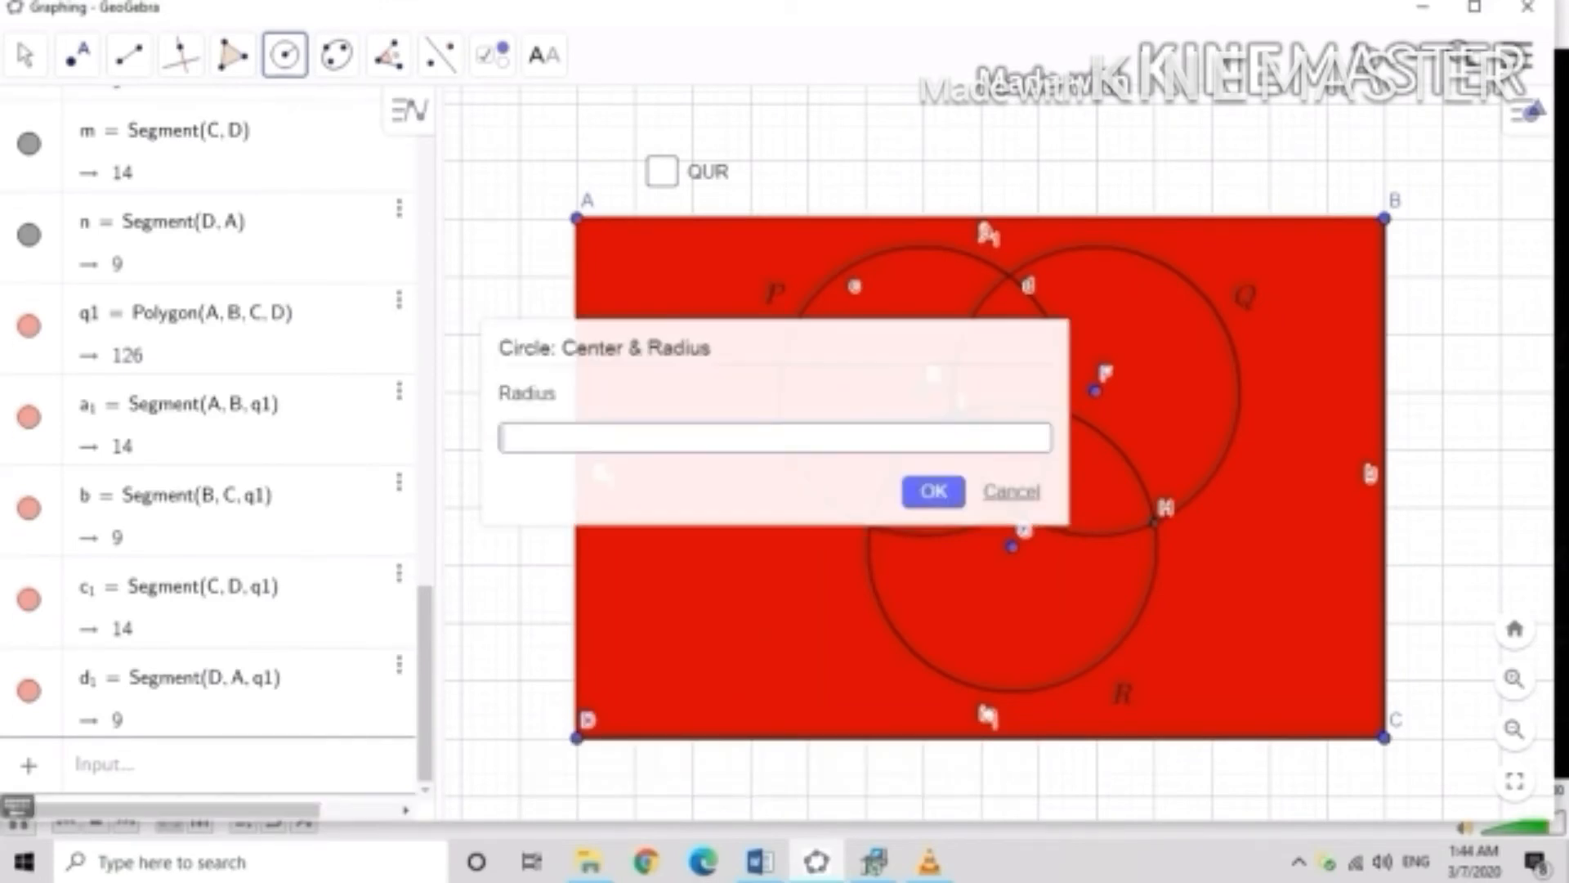
type("2.5")
key("Return")
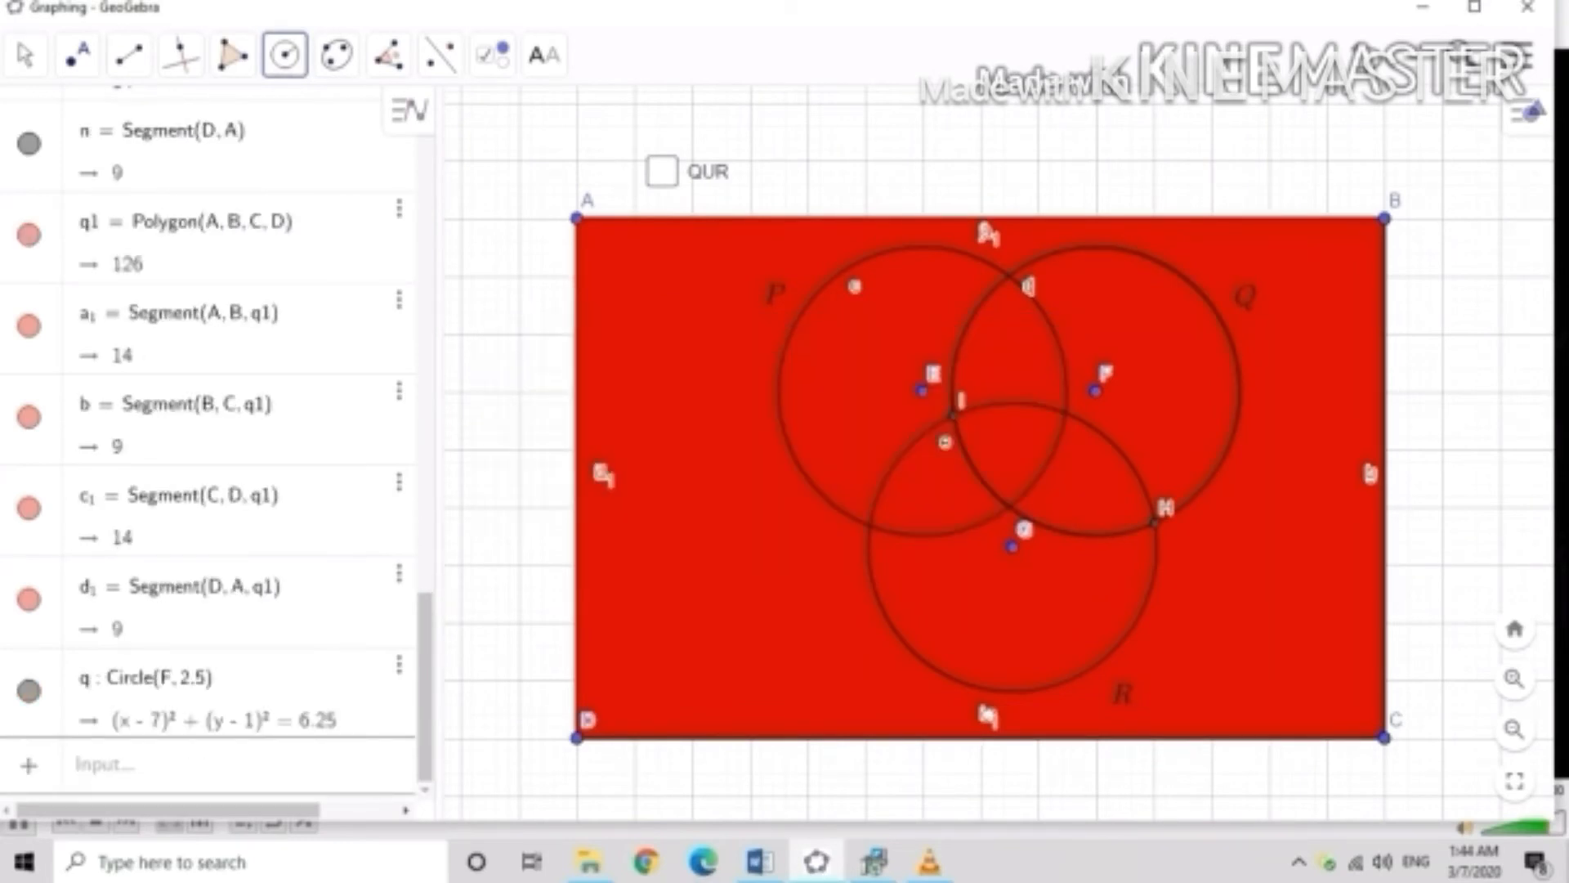
left_click(1012, 546)
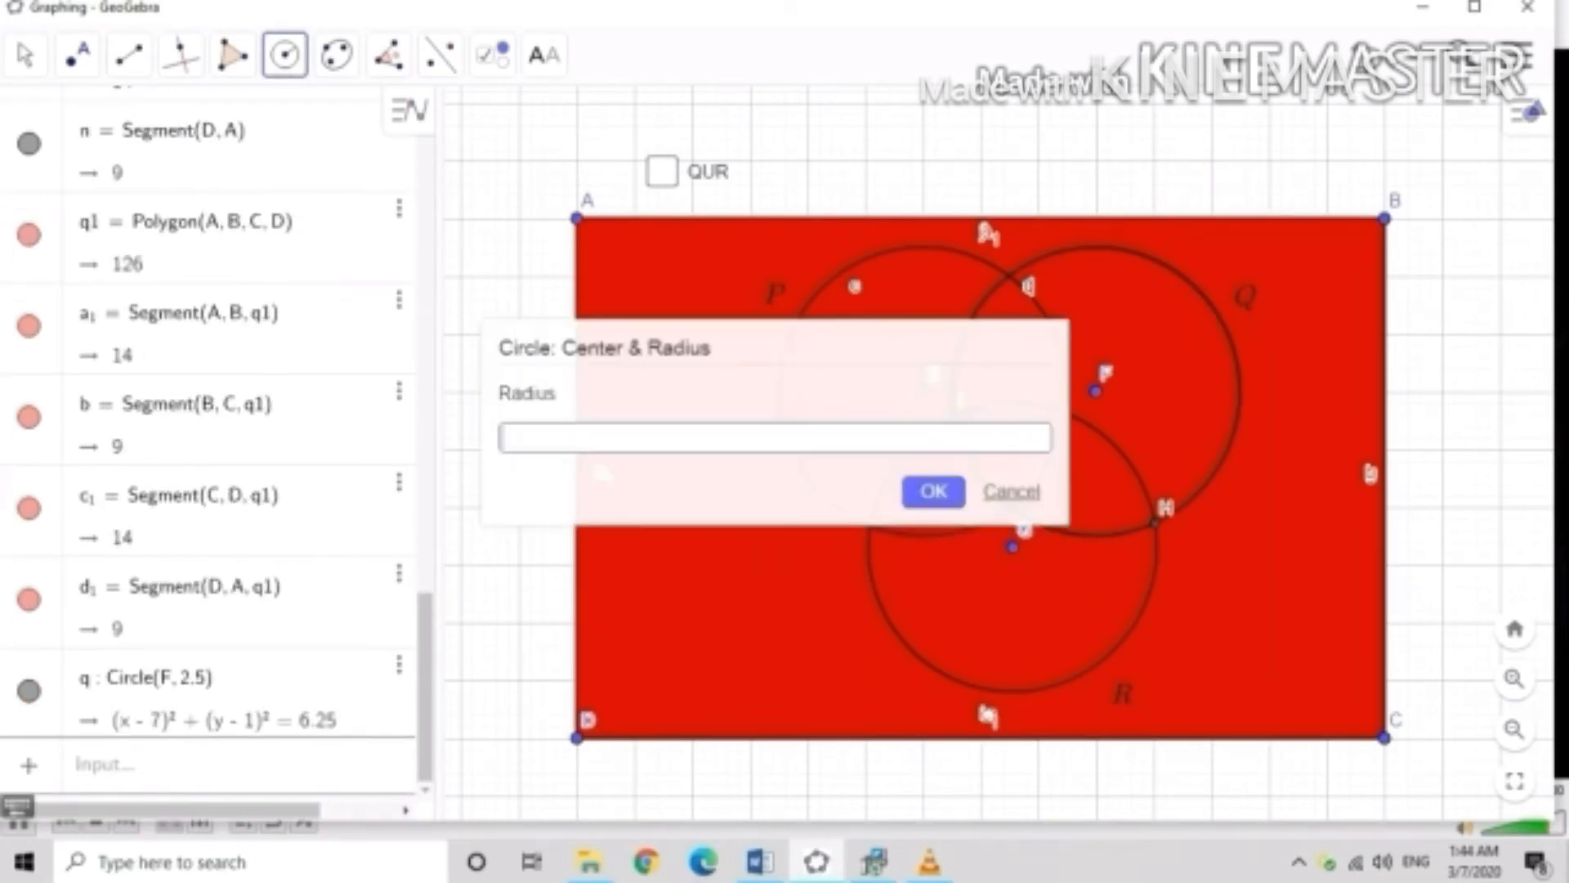
type("2.5")
key("Return")
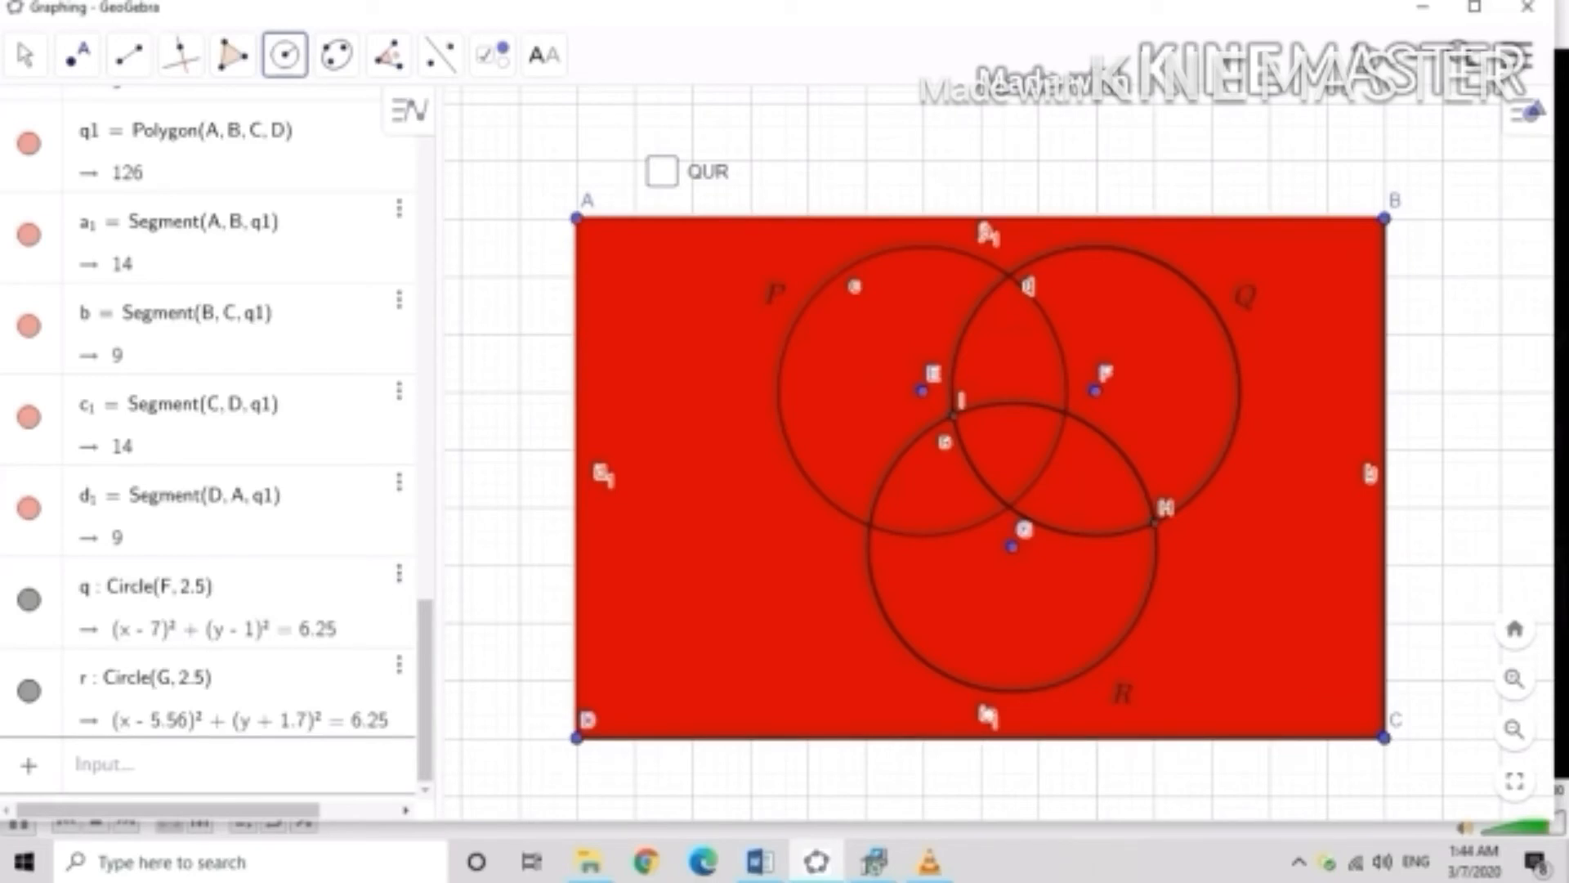
Colour the new circle centred at G cyan (#00FFFF) and fill it at 100 opacity.
left_click(399, 664)
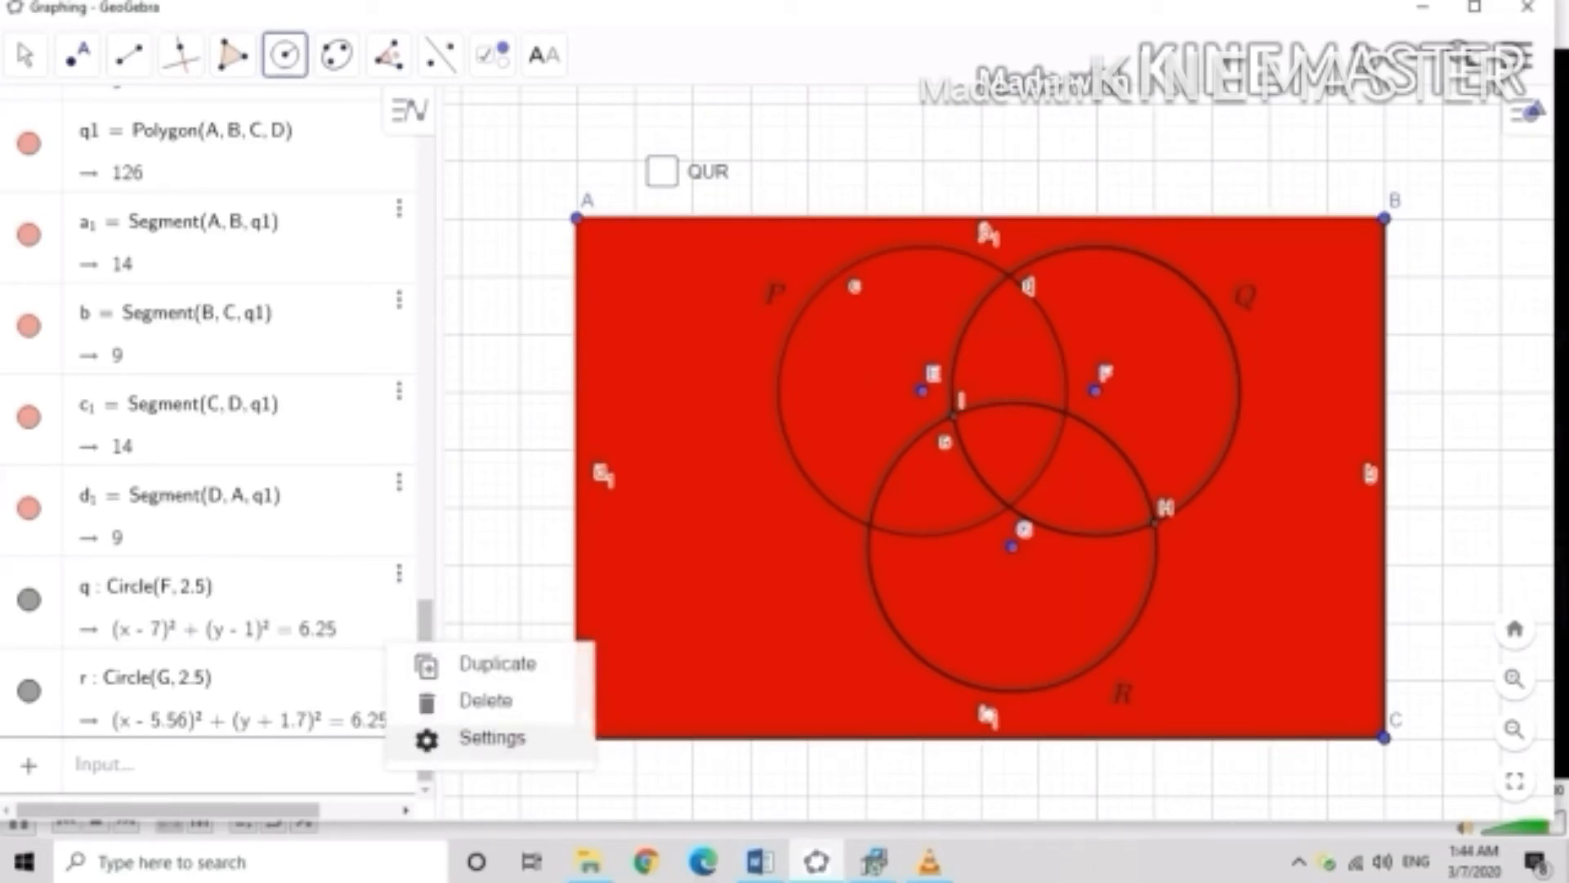
left_click(490, 737)
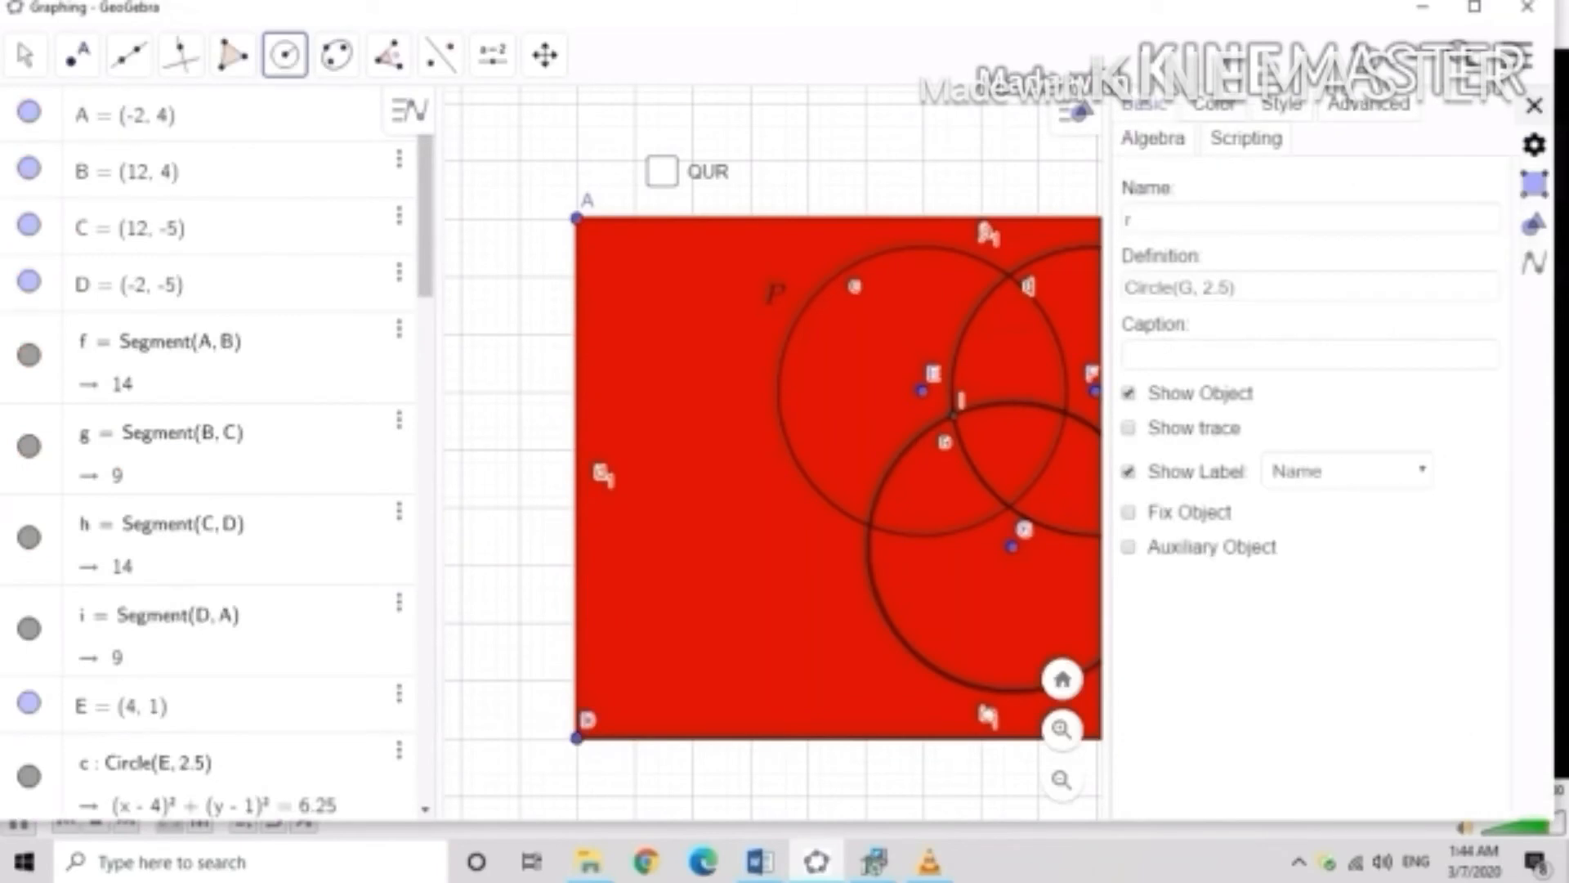
left_click(1214, 104)
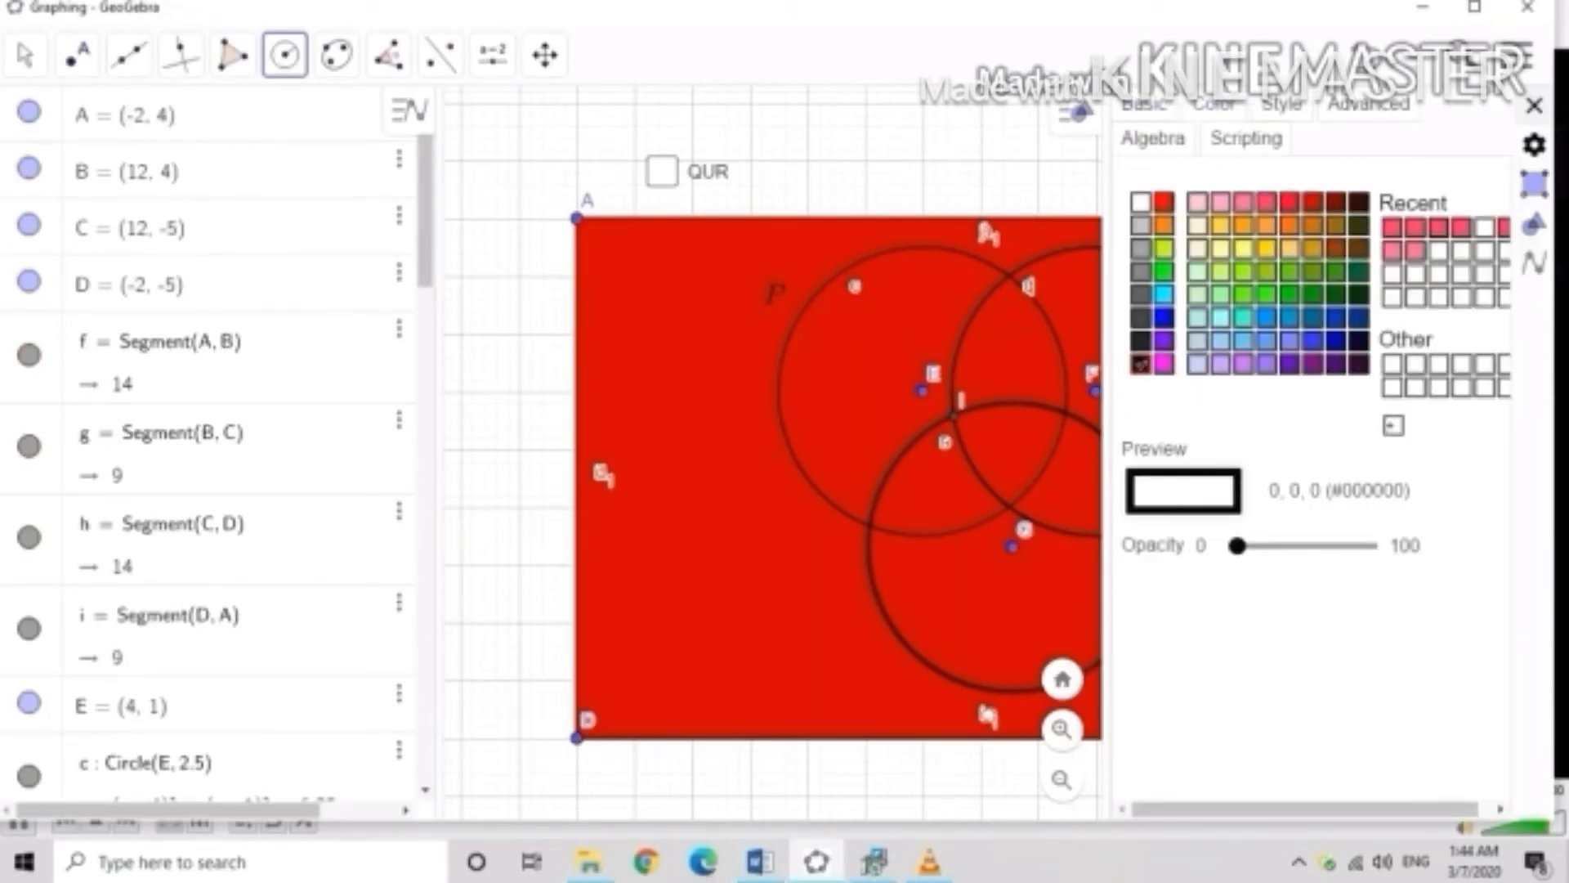
left_click(1163, 294)
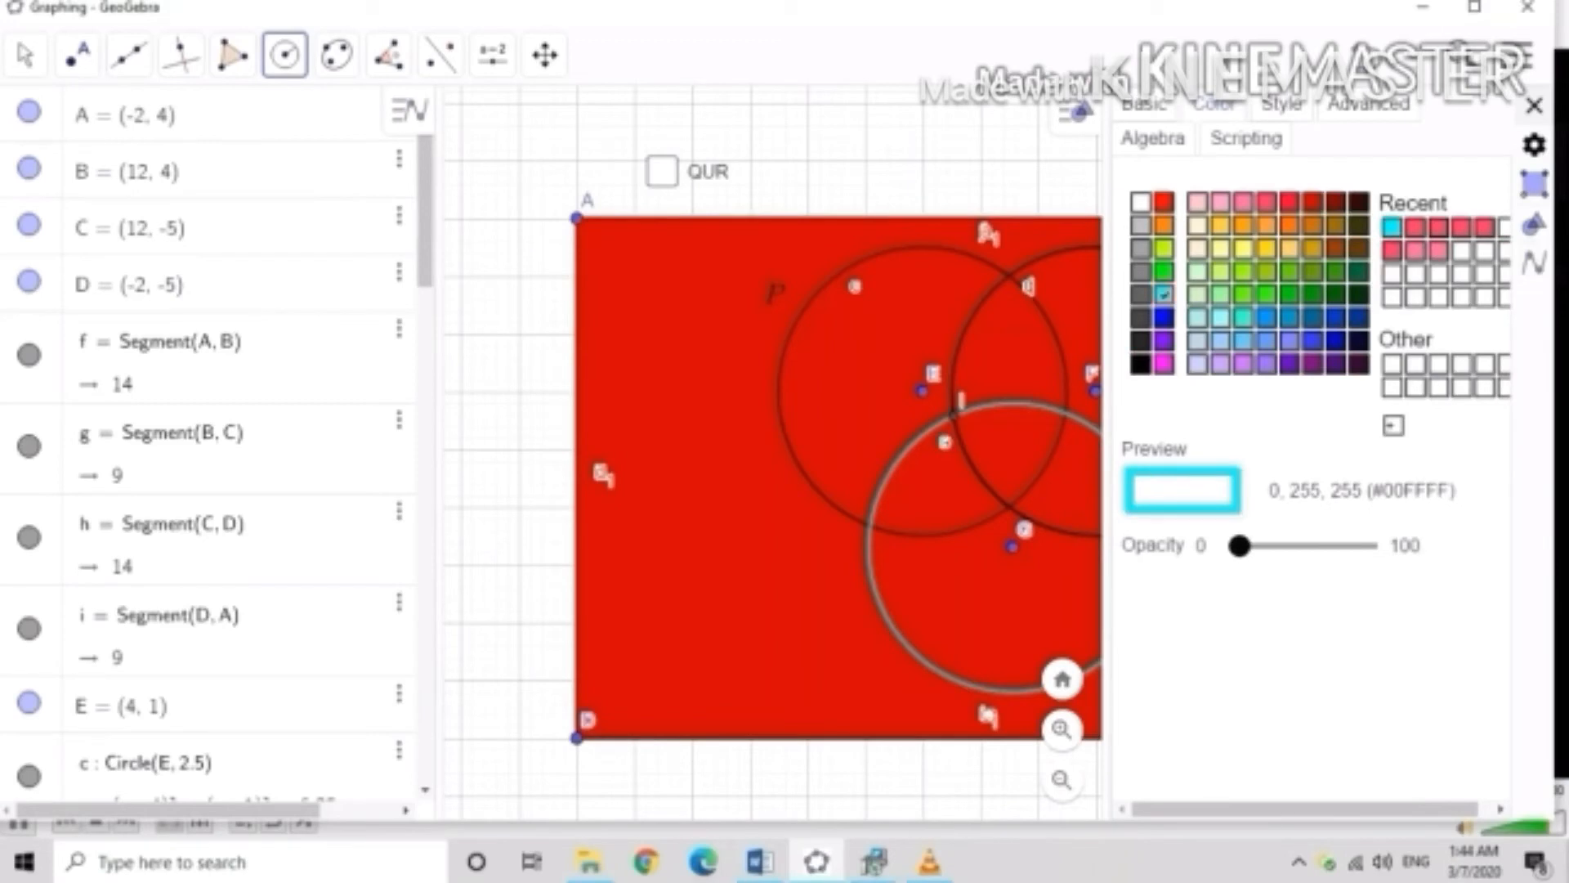
left_click_drag(1239, 545, 1369, 545)
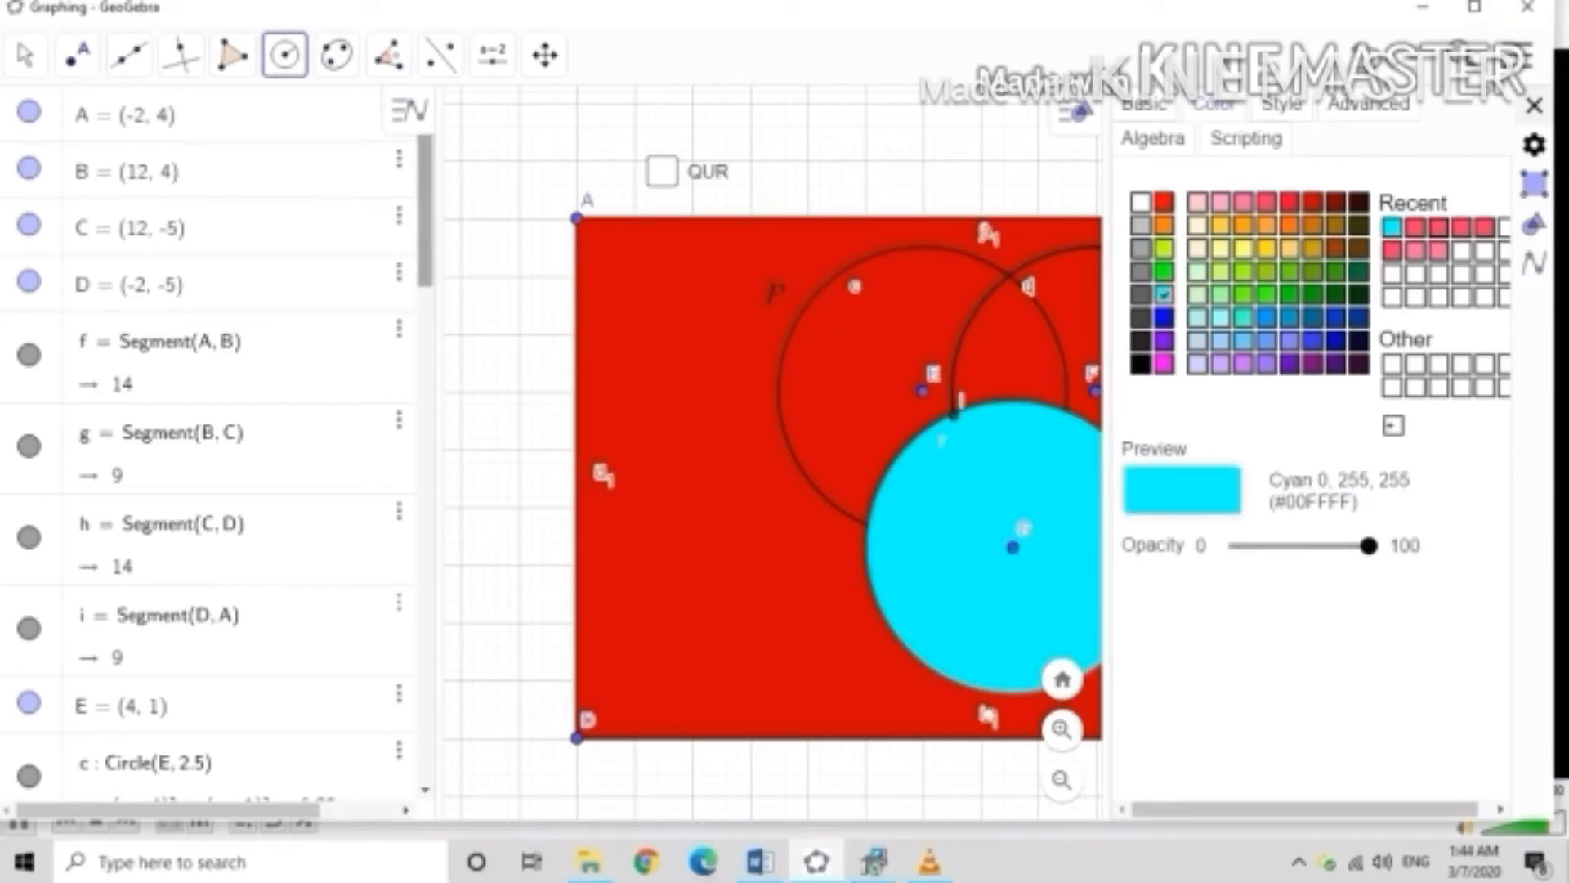
Colour the new circle centred at F the same cyan (#00FFFF) at 100 opacity, and close the settings.
scroll(213, 450, "down", 10)
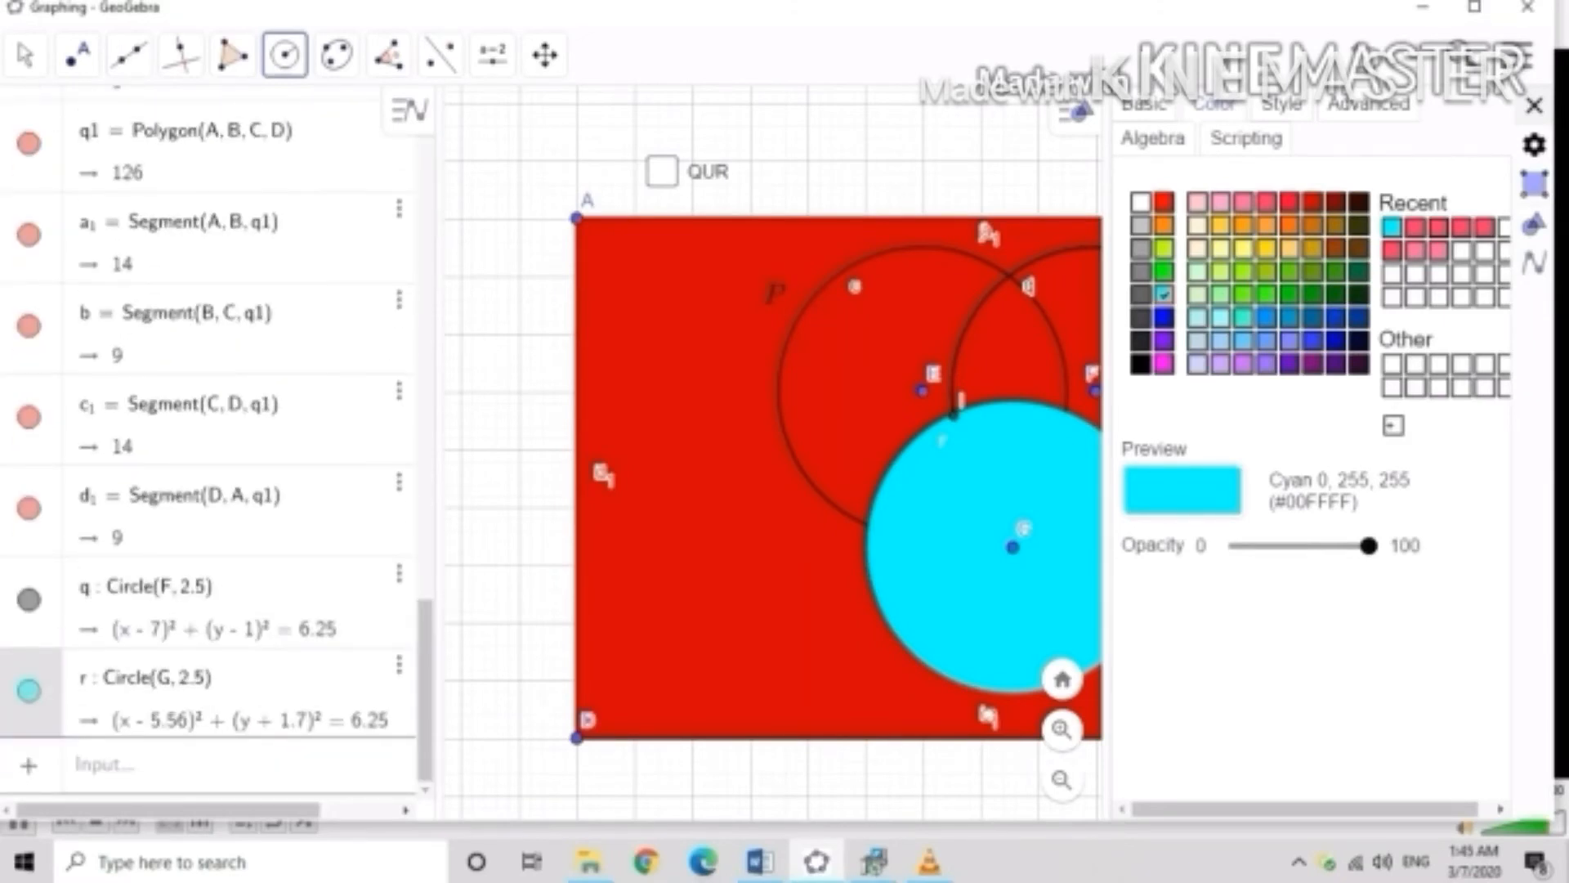
left_click(179, 603)
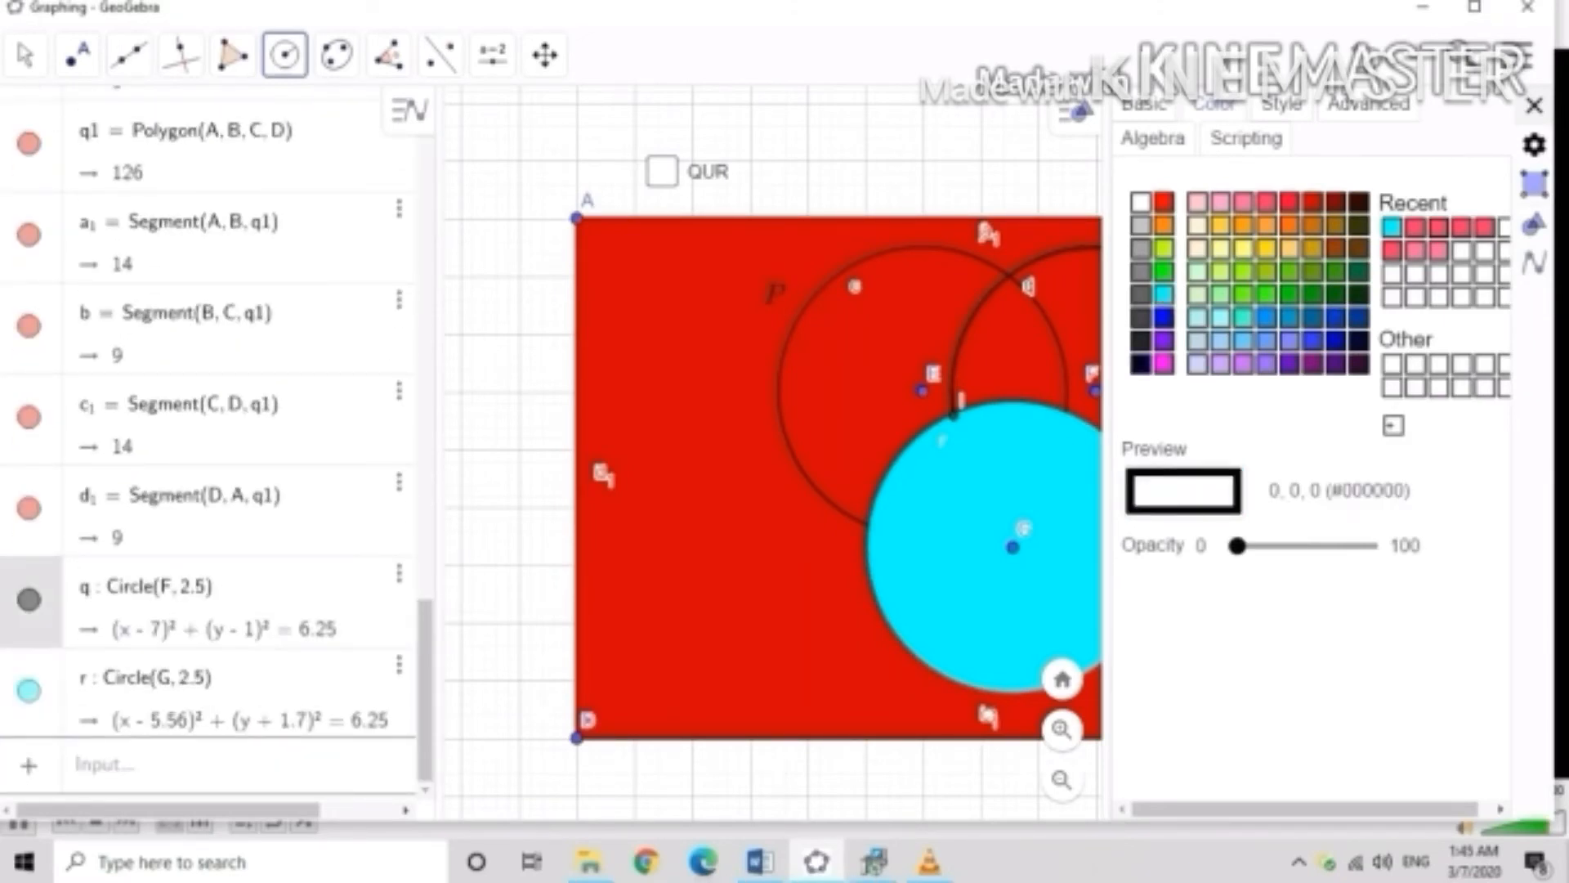
left_click_drag(1238, 546, 1237, 546)
left_click(1164, 295)
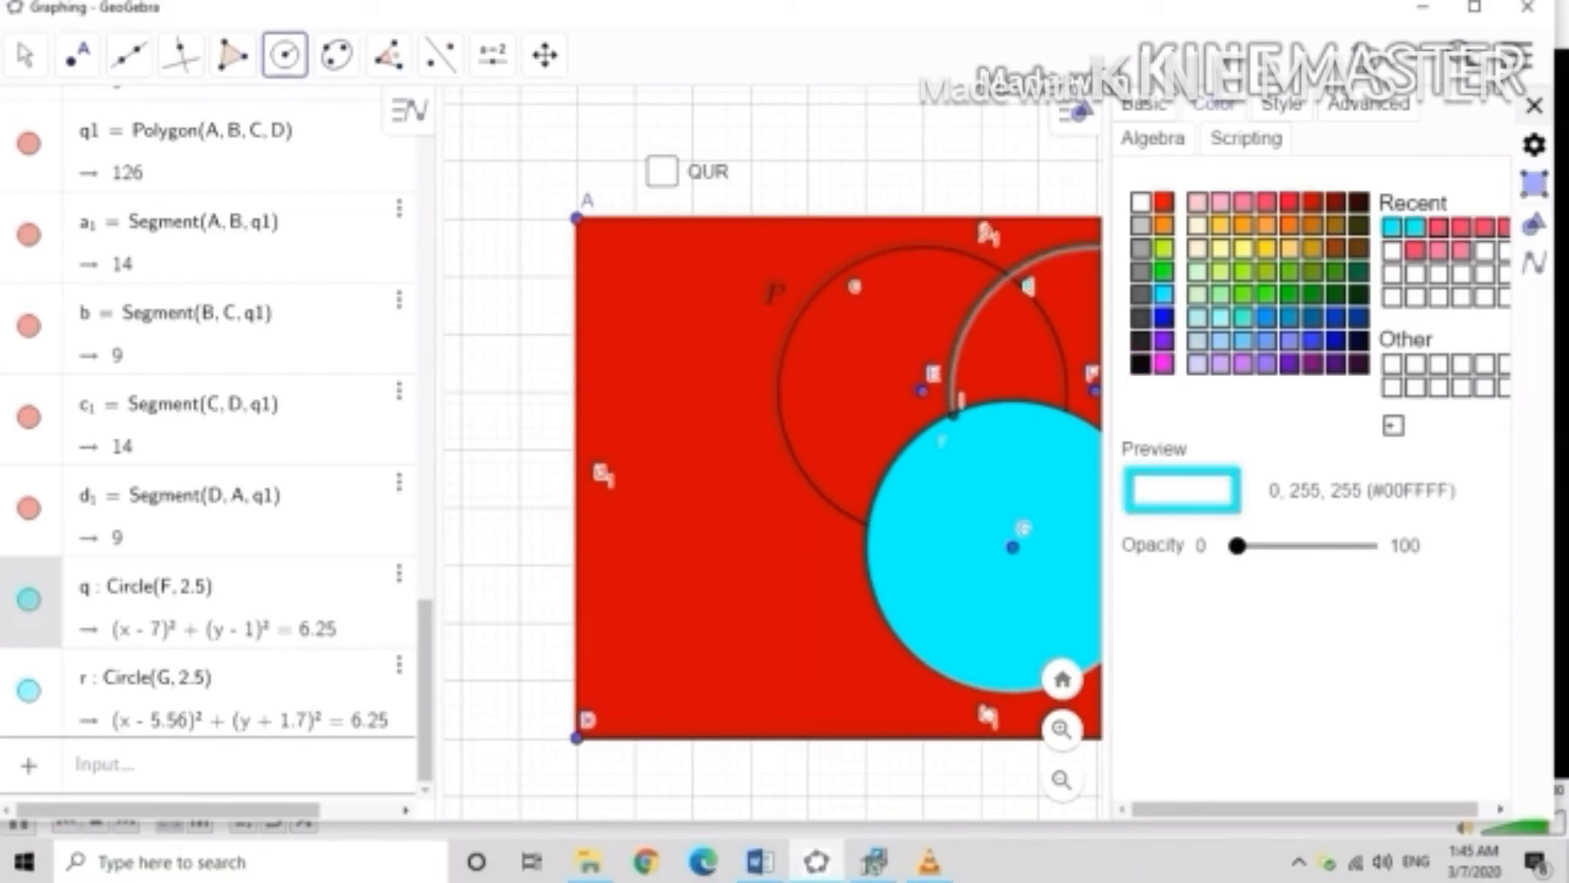
left_click_drag(1240, 546, 1369, 546)
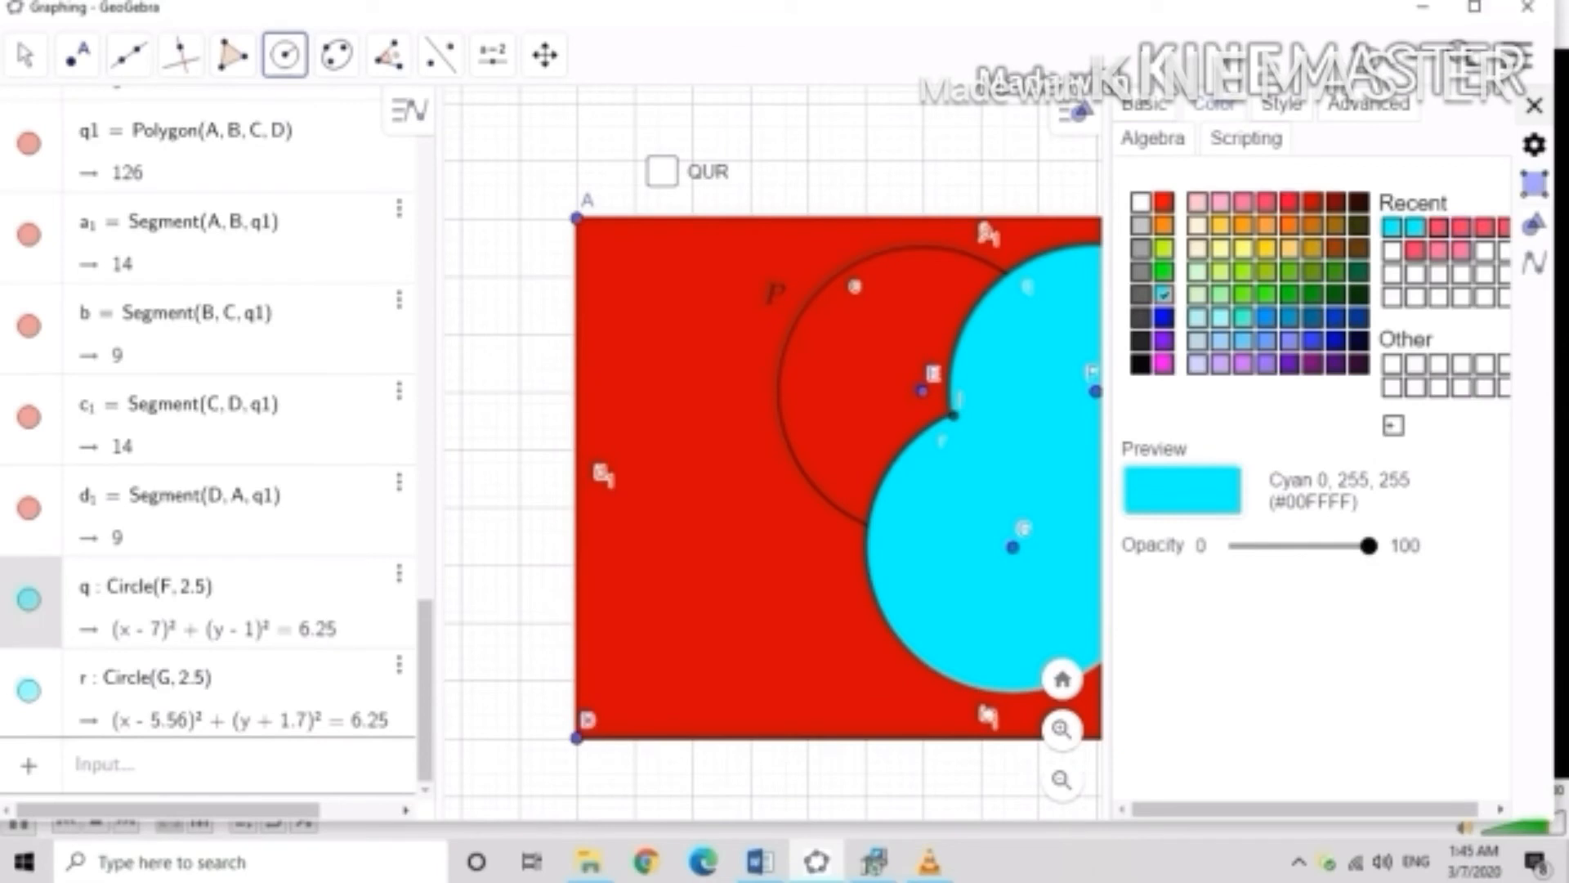
key("Escape")
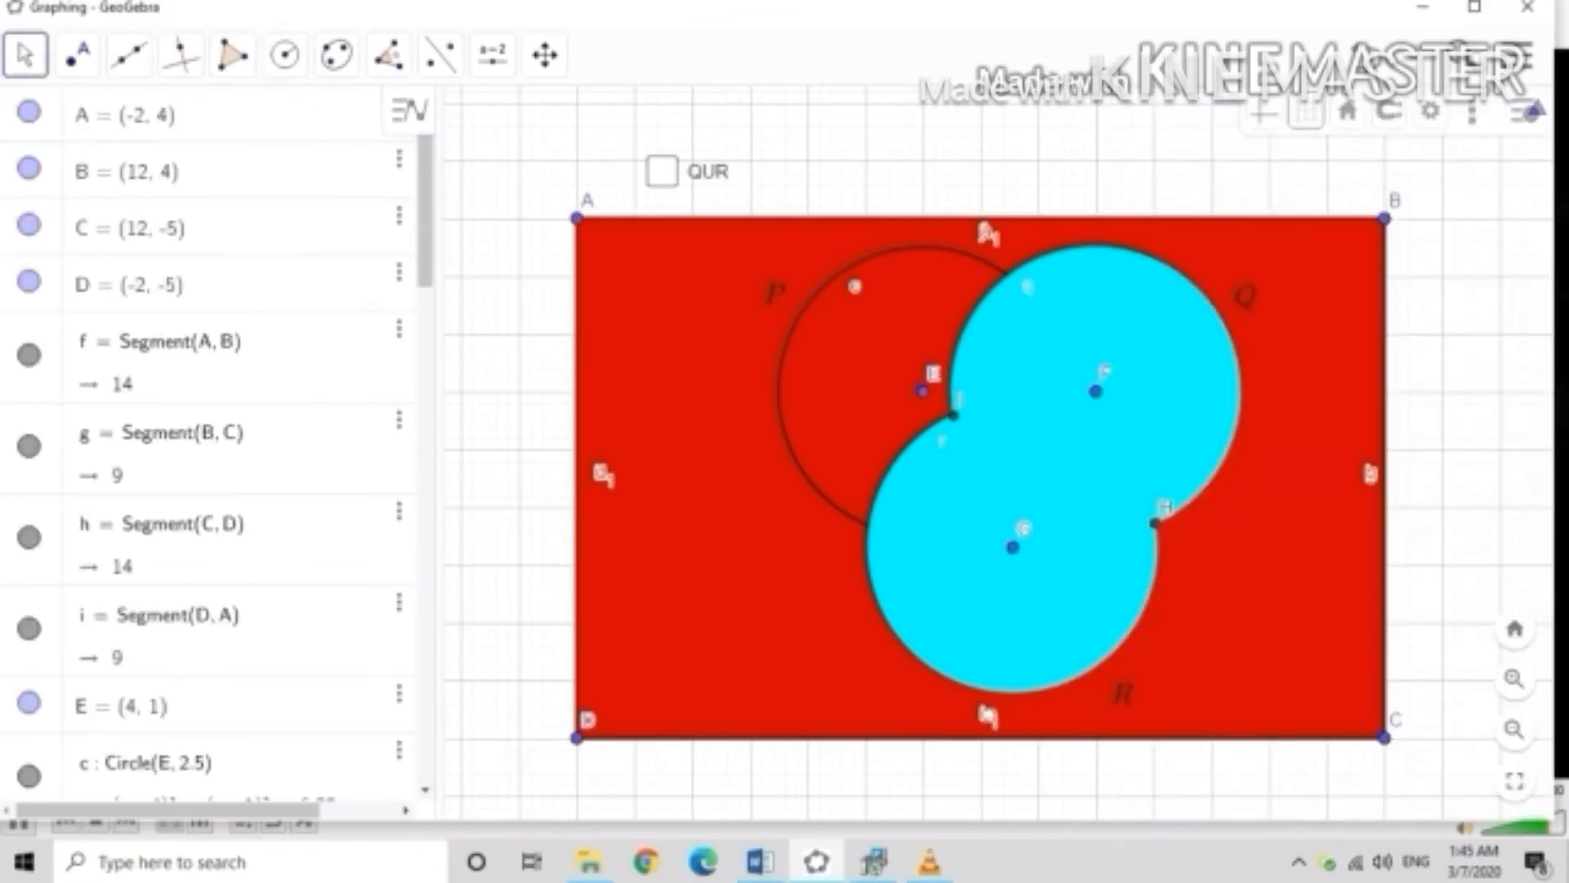
Draw a new circle of radius 2.5 centred at E.
left_click(284, 55)
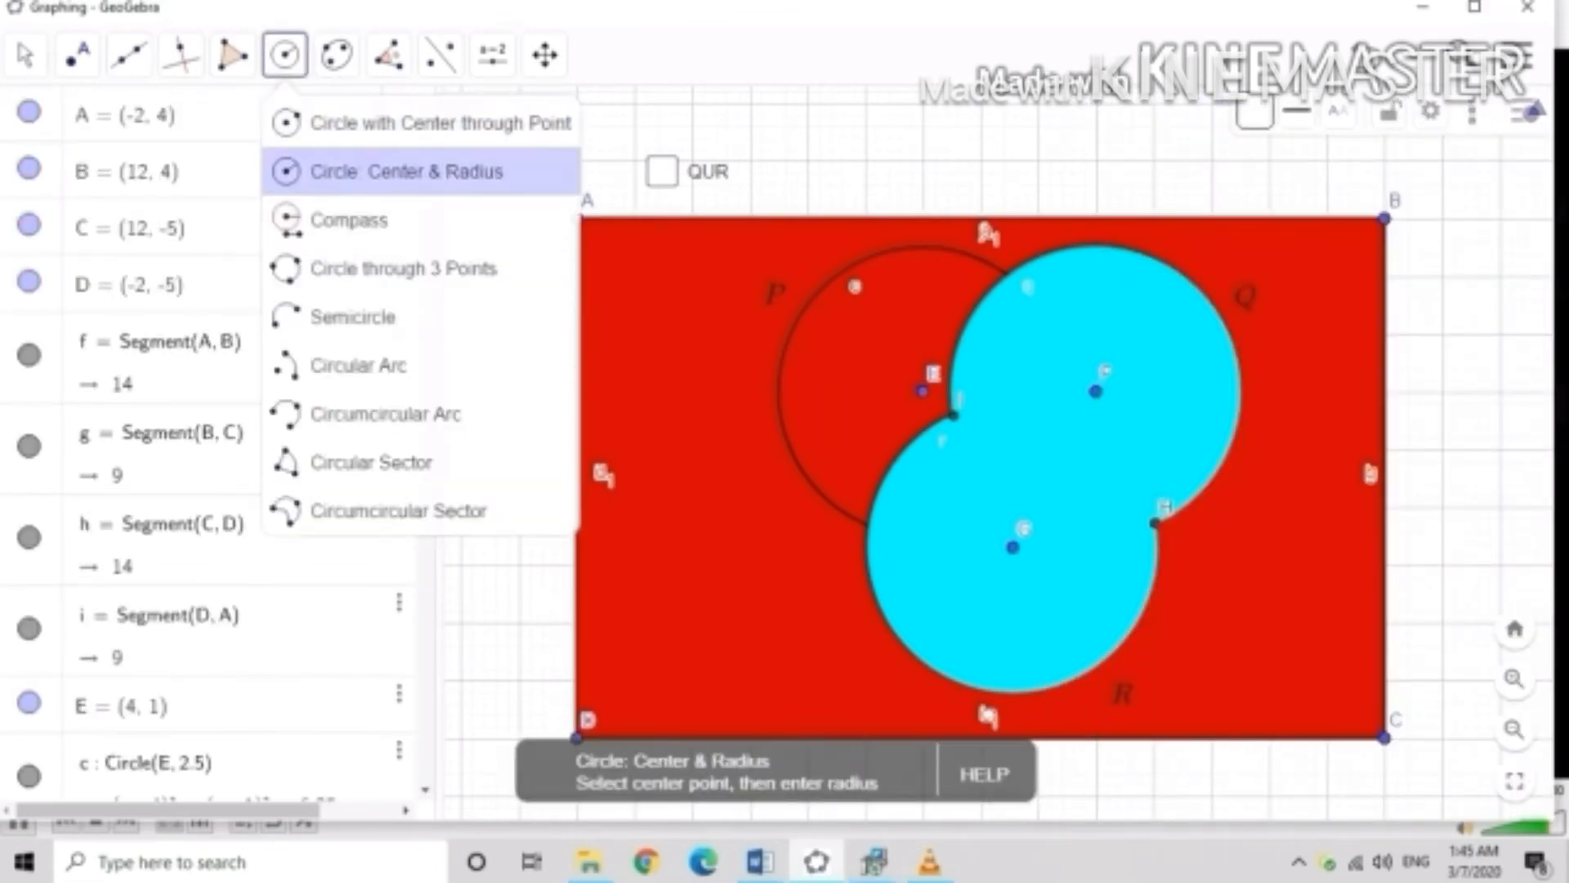
left_click(406, 171)
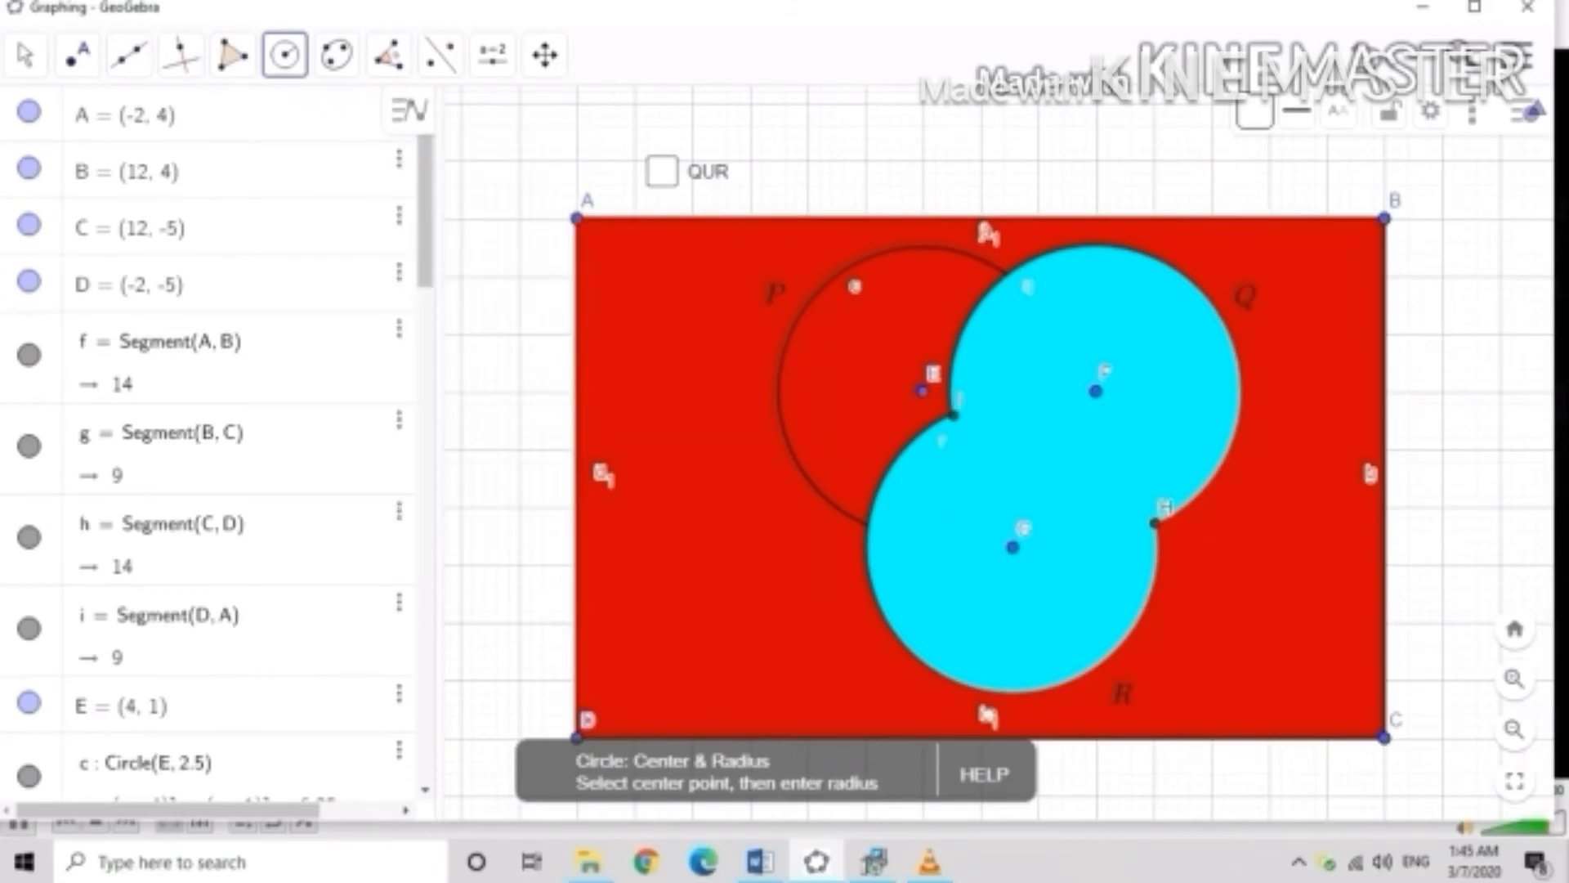
left_click(921, 391)
type("2")
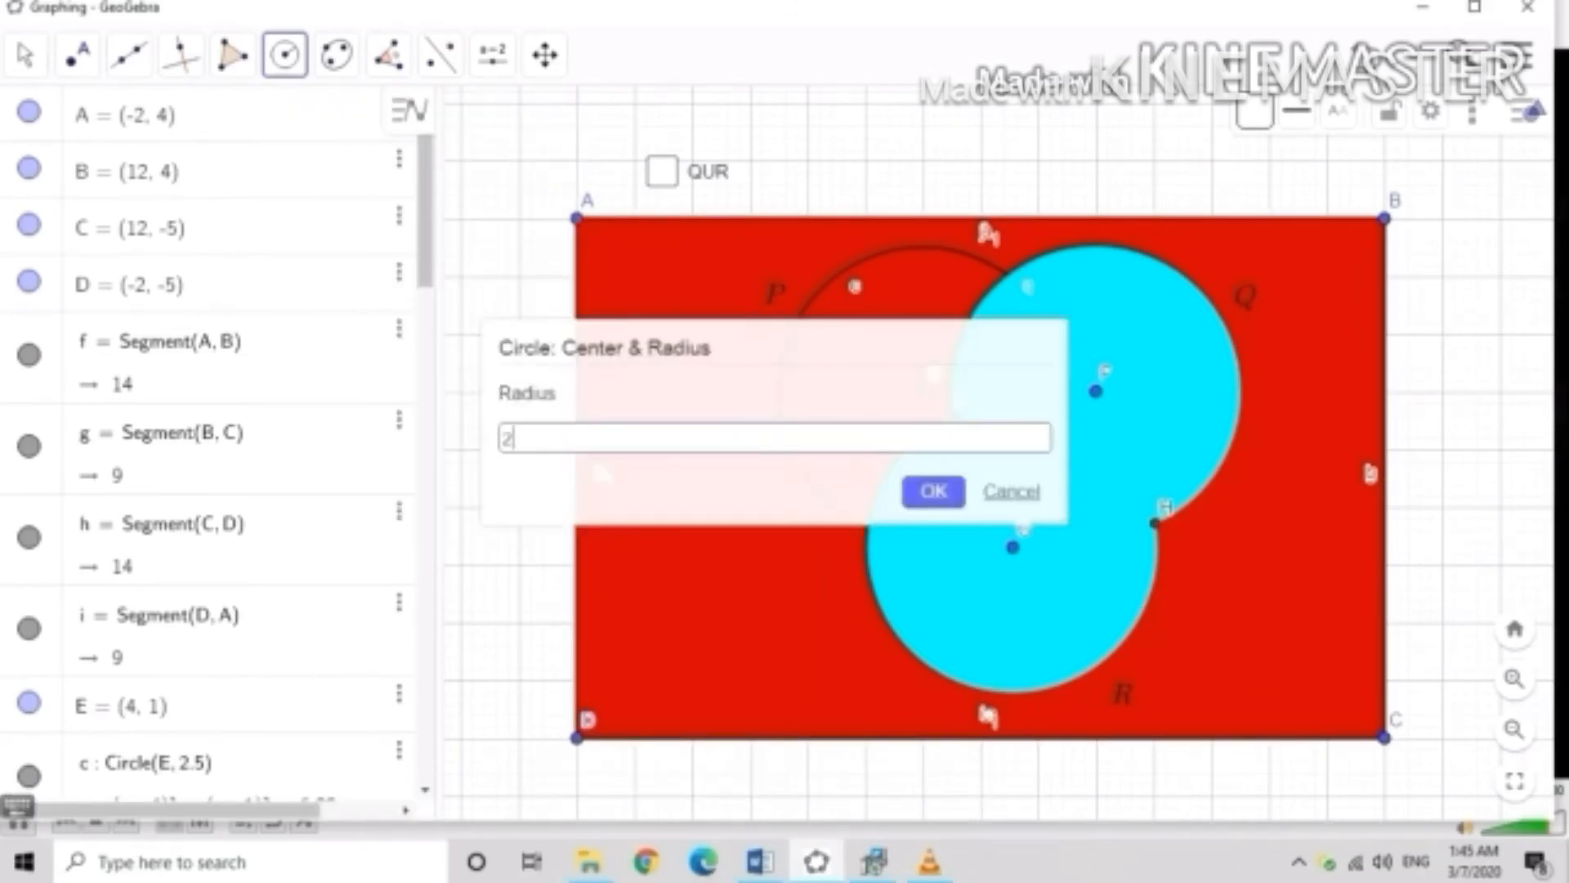
type(".5")
left_click(933, 491)
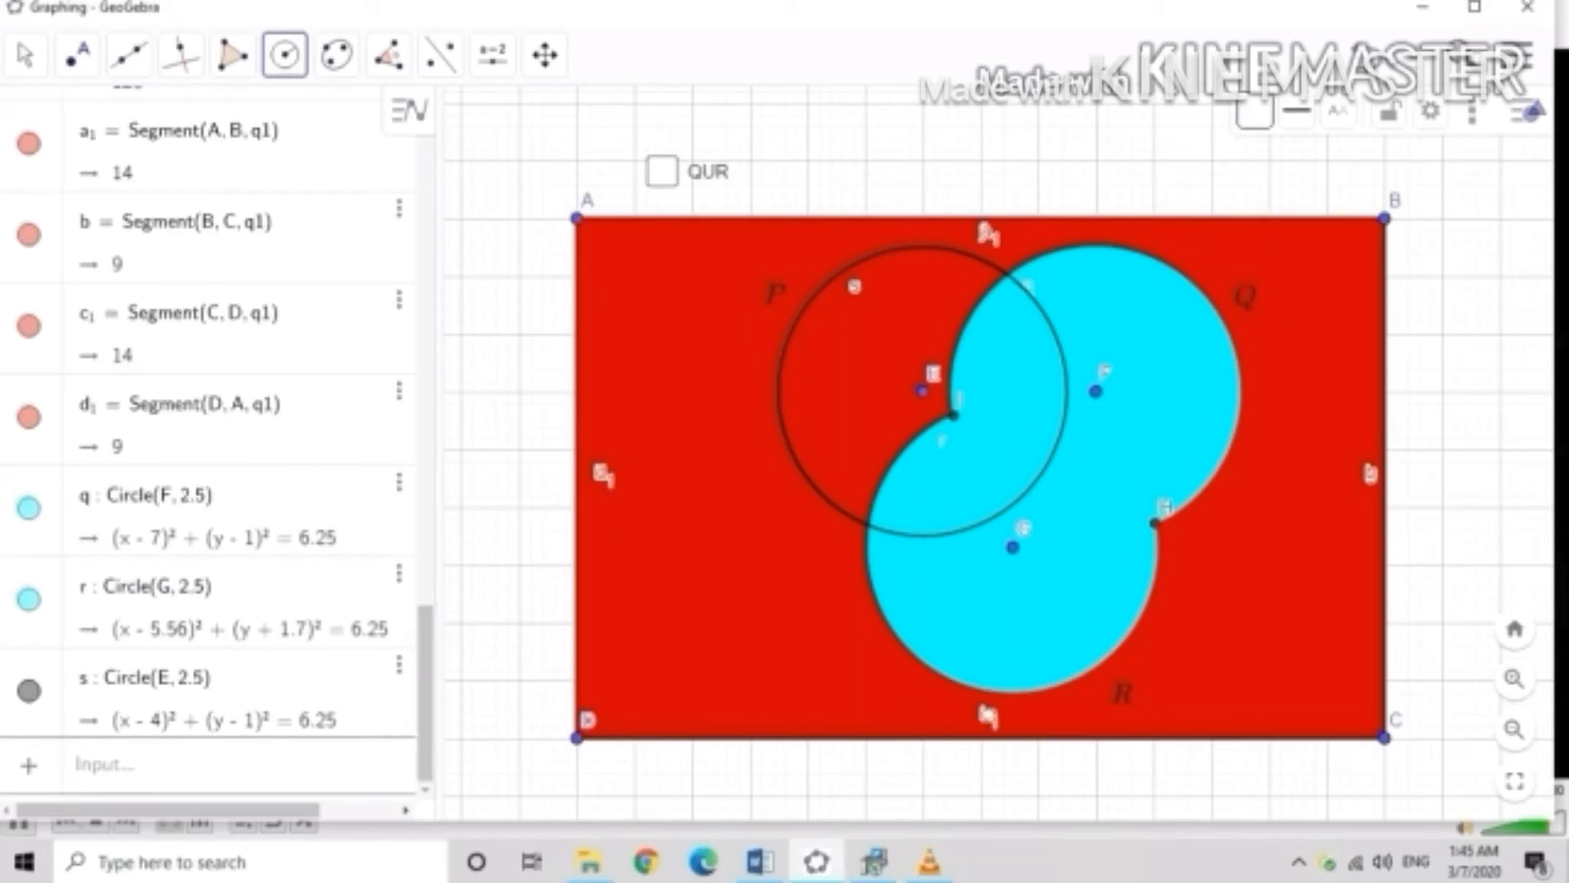
Colour the new circle centred at E white (#FFFFFF), fill it at 100 opacity, and close the settings.
left_click(399, 664)
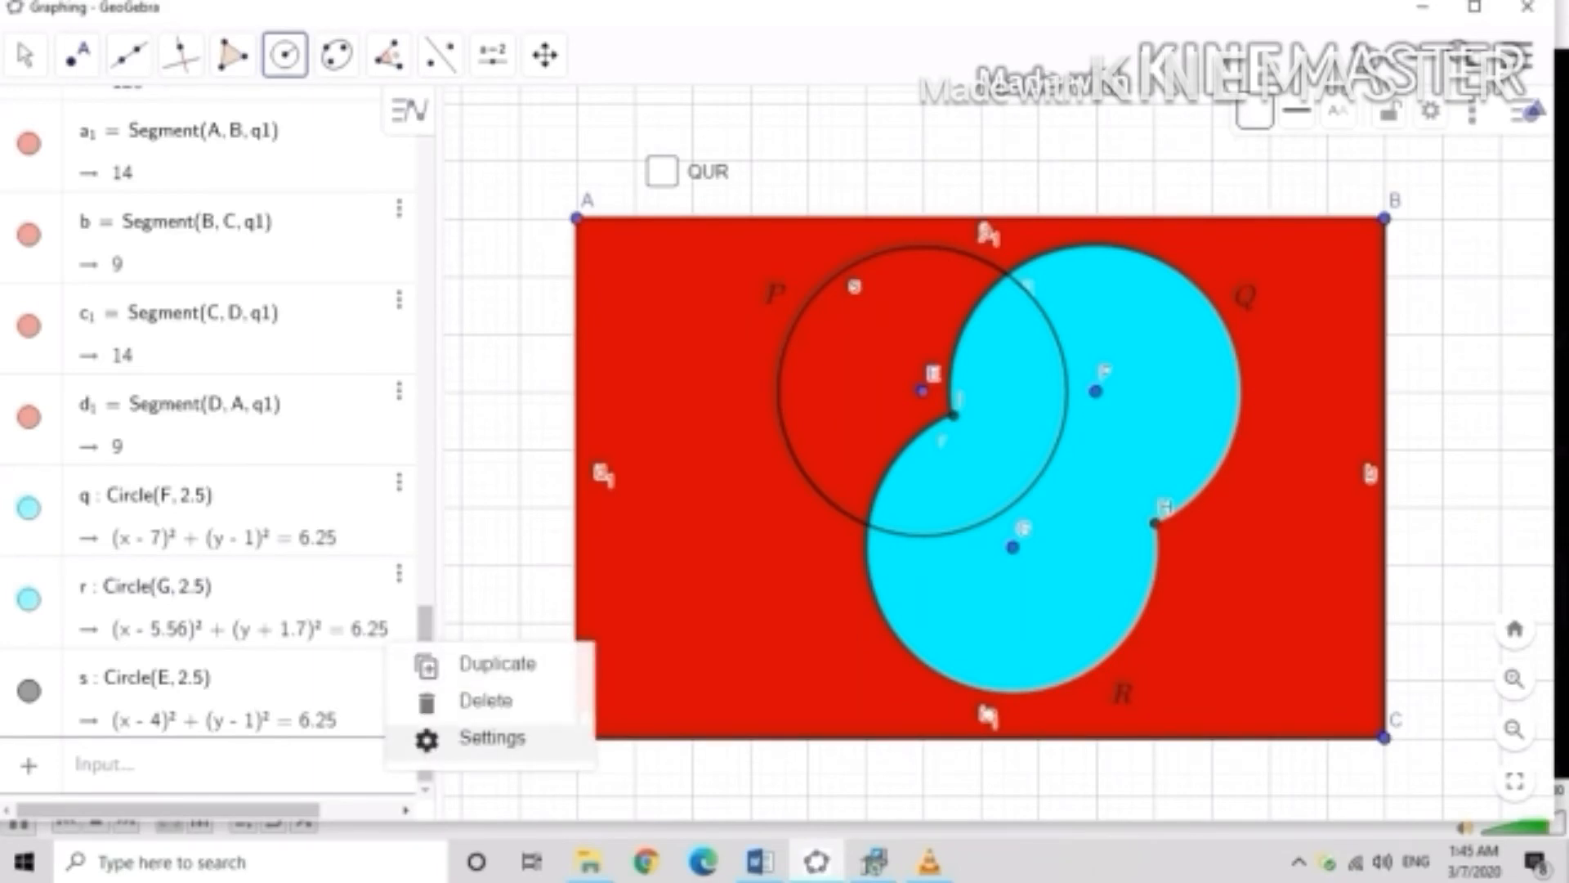
left_click(492, 737)
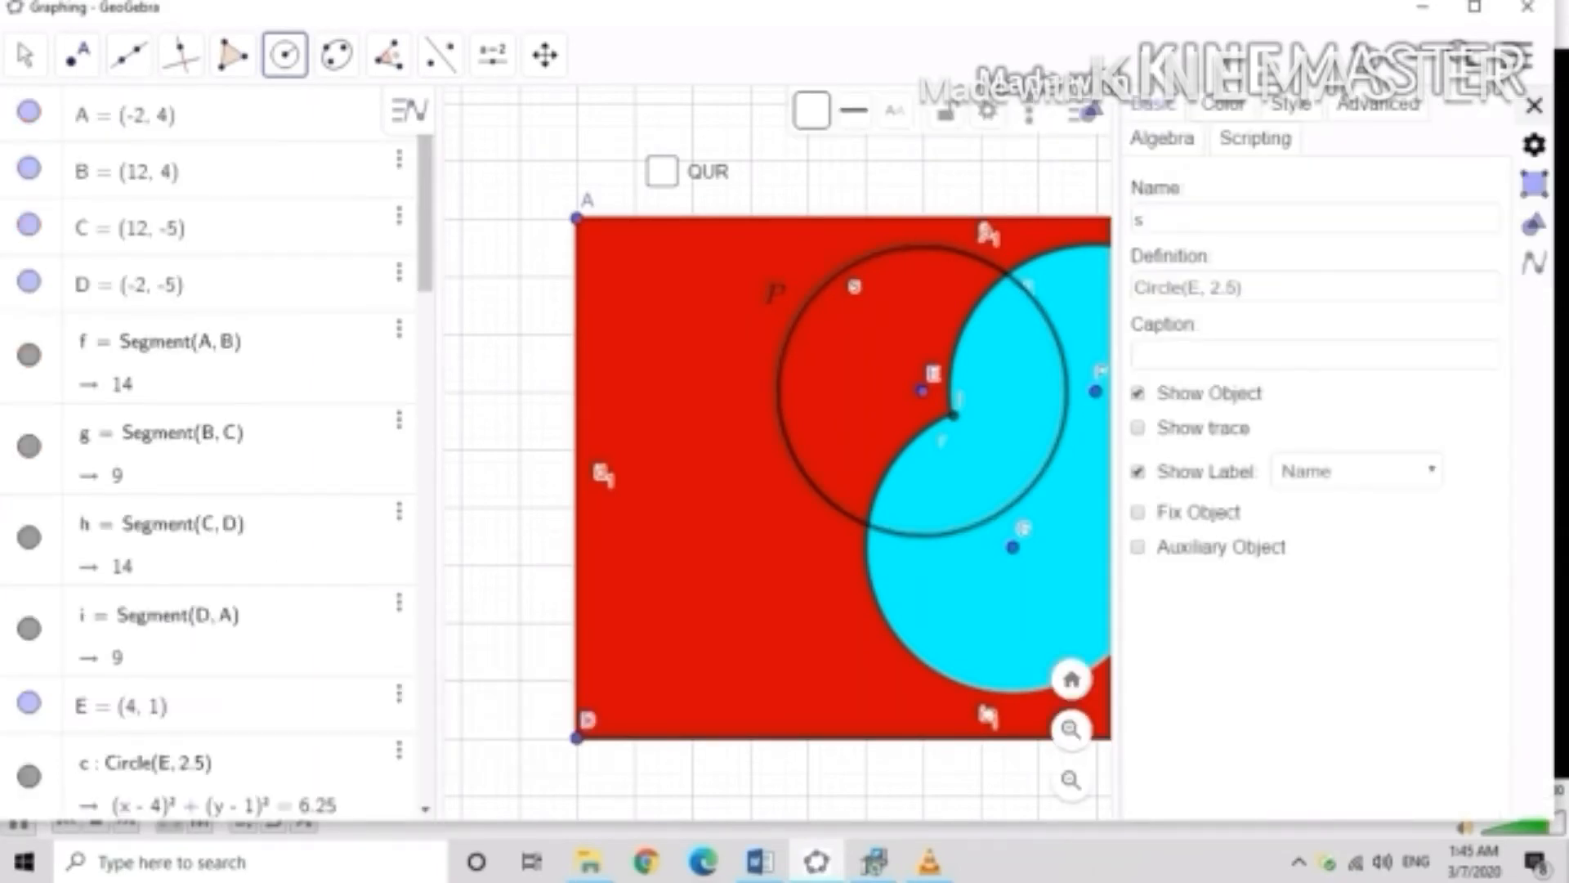
left_click(1223, 103)
left_click(1150, 202)
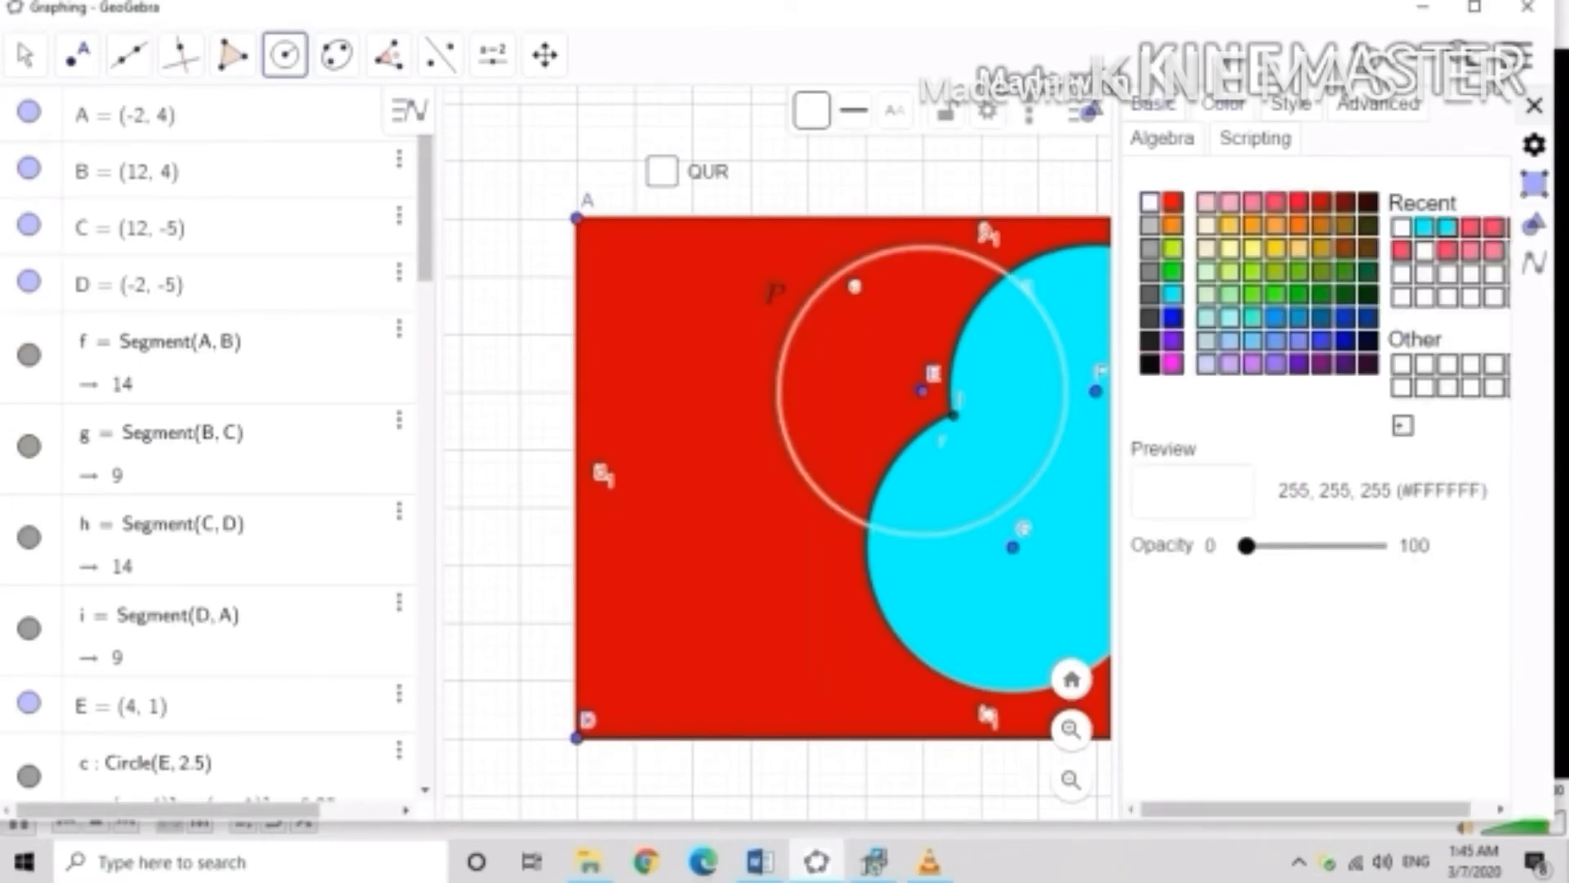
left_click_drag(1248, 546, 1378, 546)
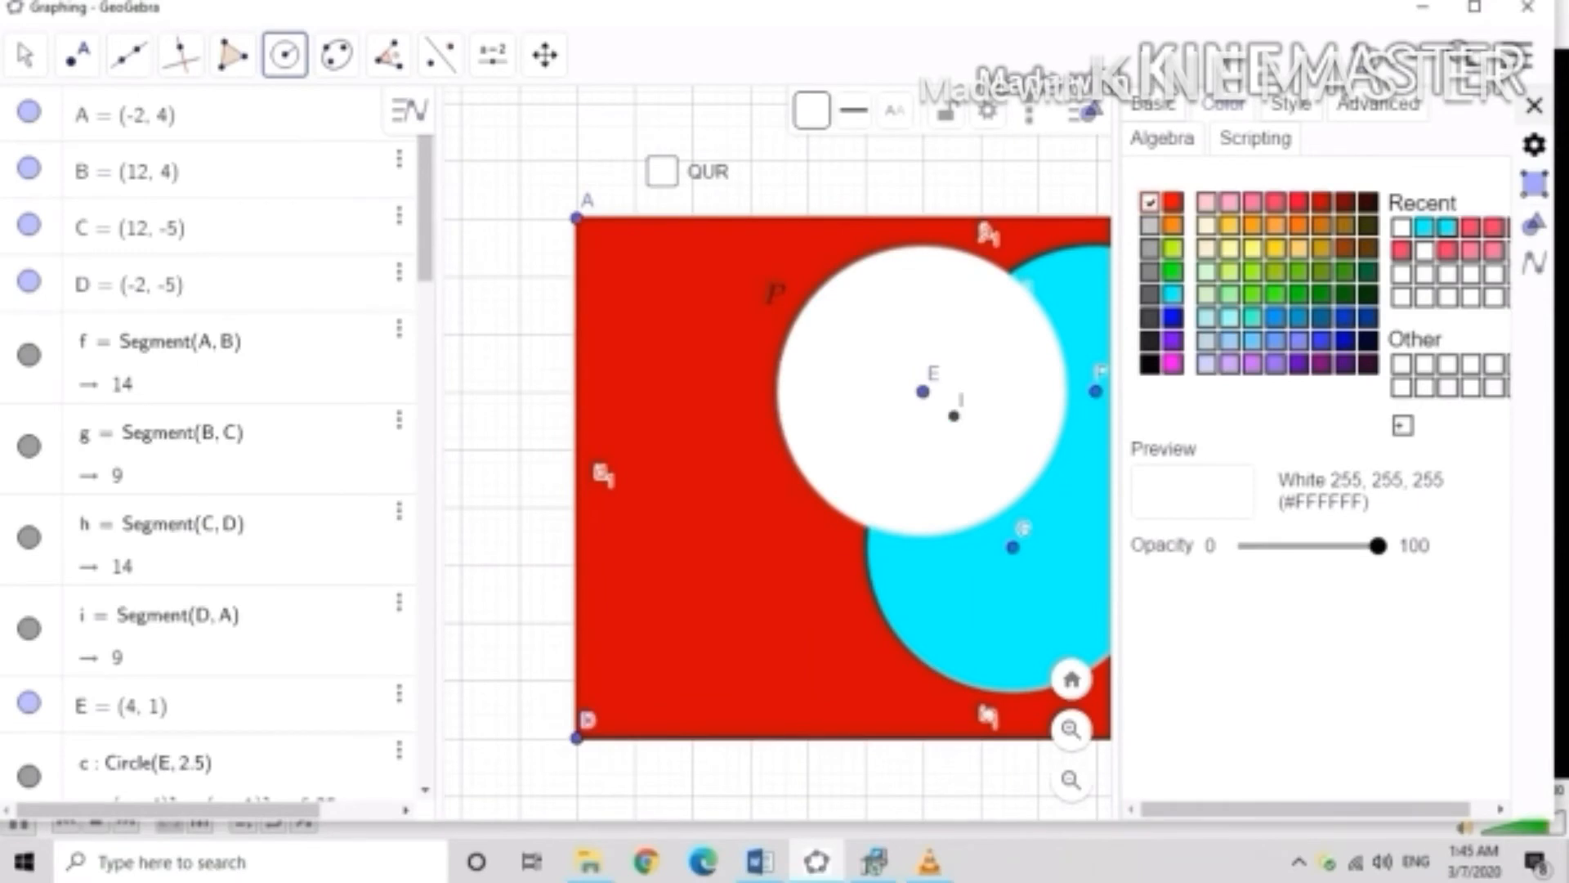
key("Escape")
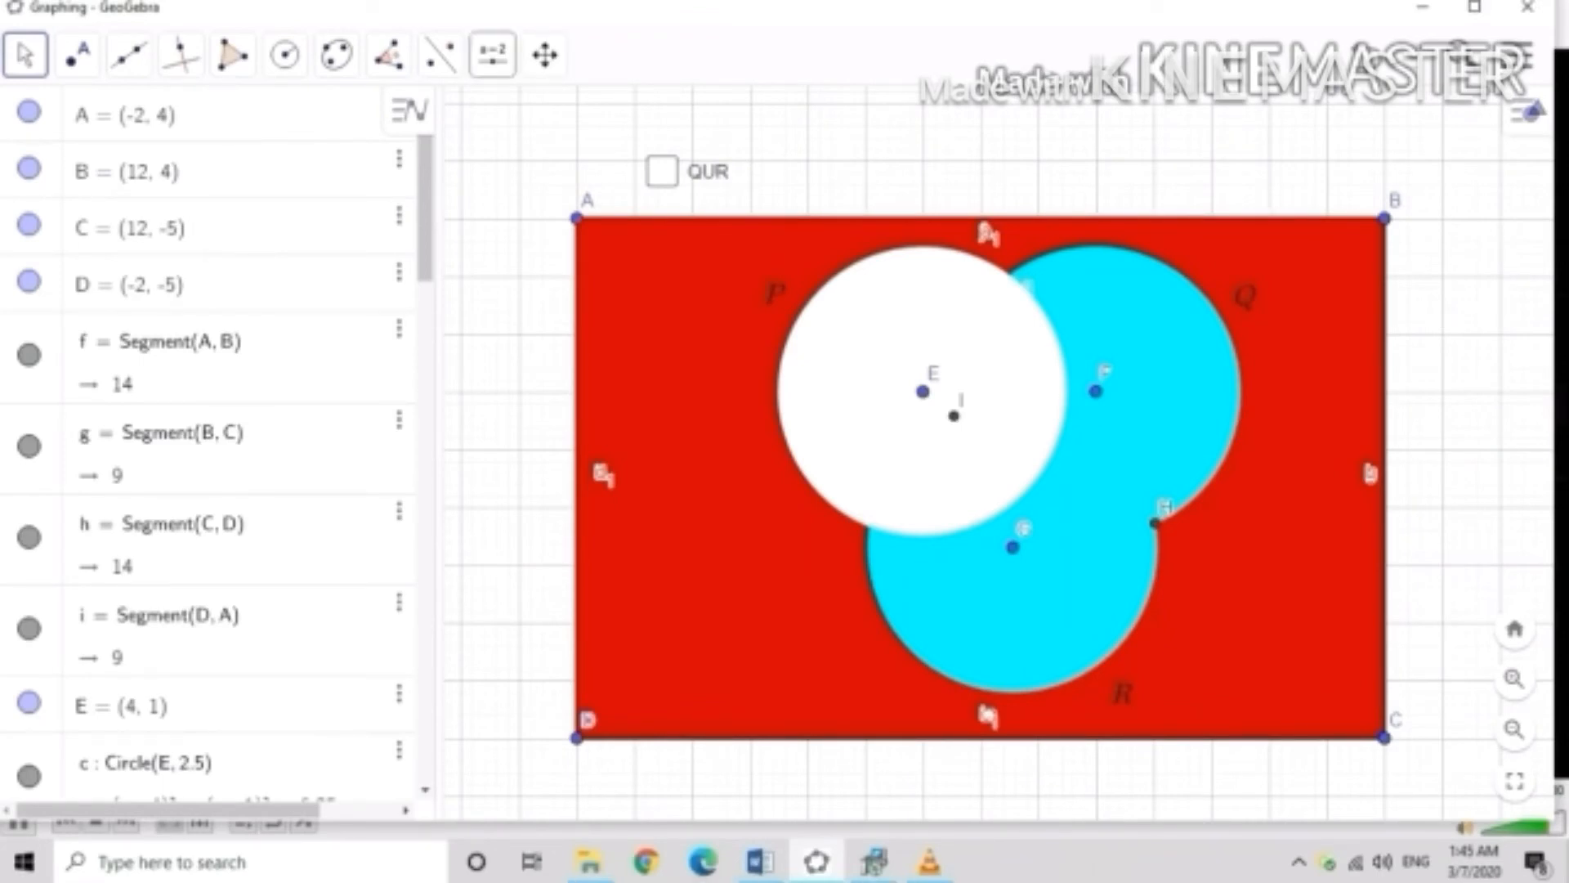
Add a check box captioned P' above the rectangle that shows or hides polygon q1 and the filled circles q, r and s.
left_click(492, 55)
left_click(540, 316)
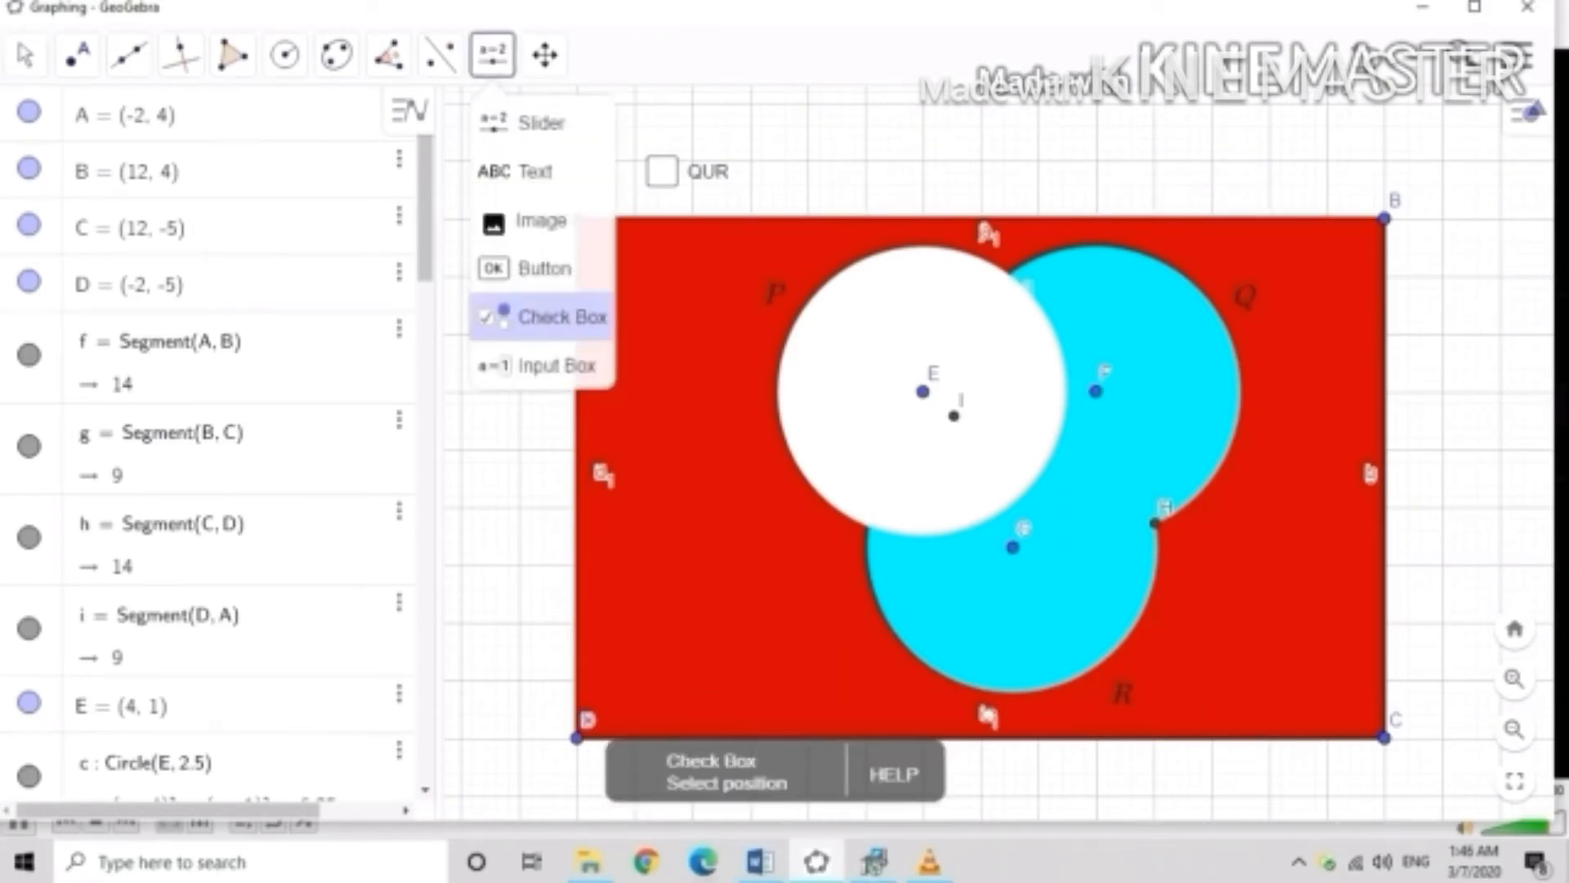
left_click_drag(765, 153, 821, 185)
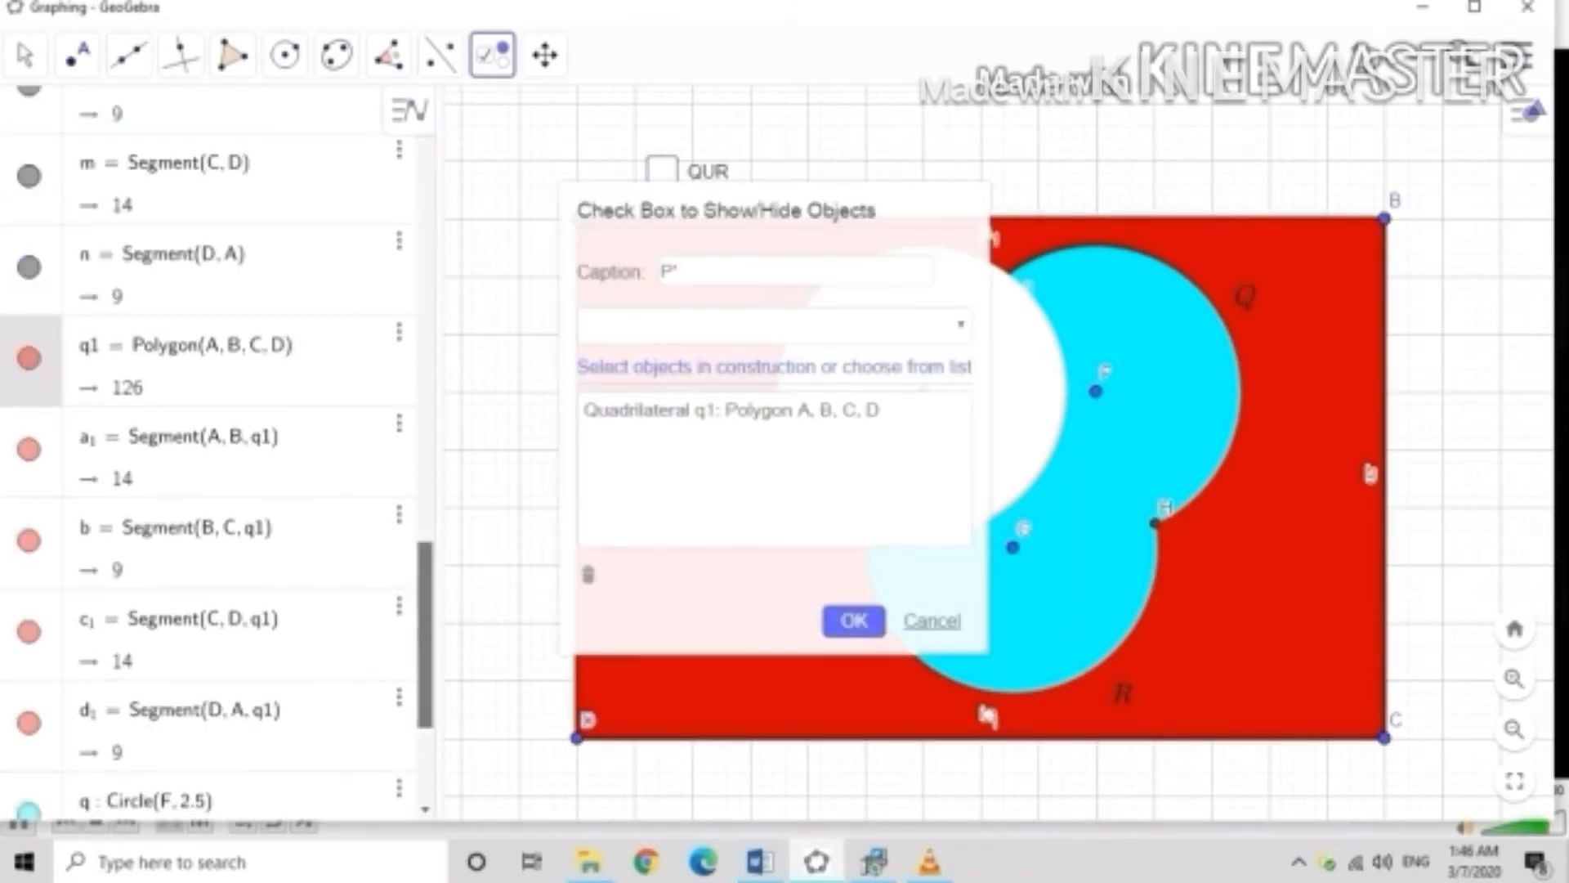
scroll(218, 453, "down", 4)
left_click(28, 527)
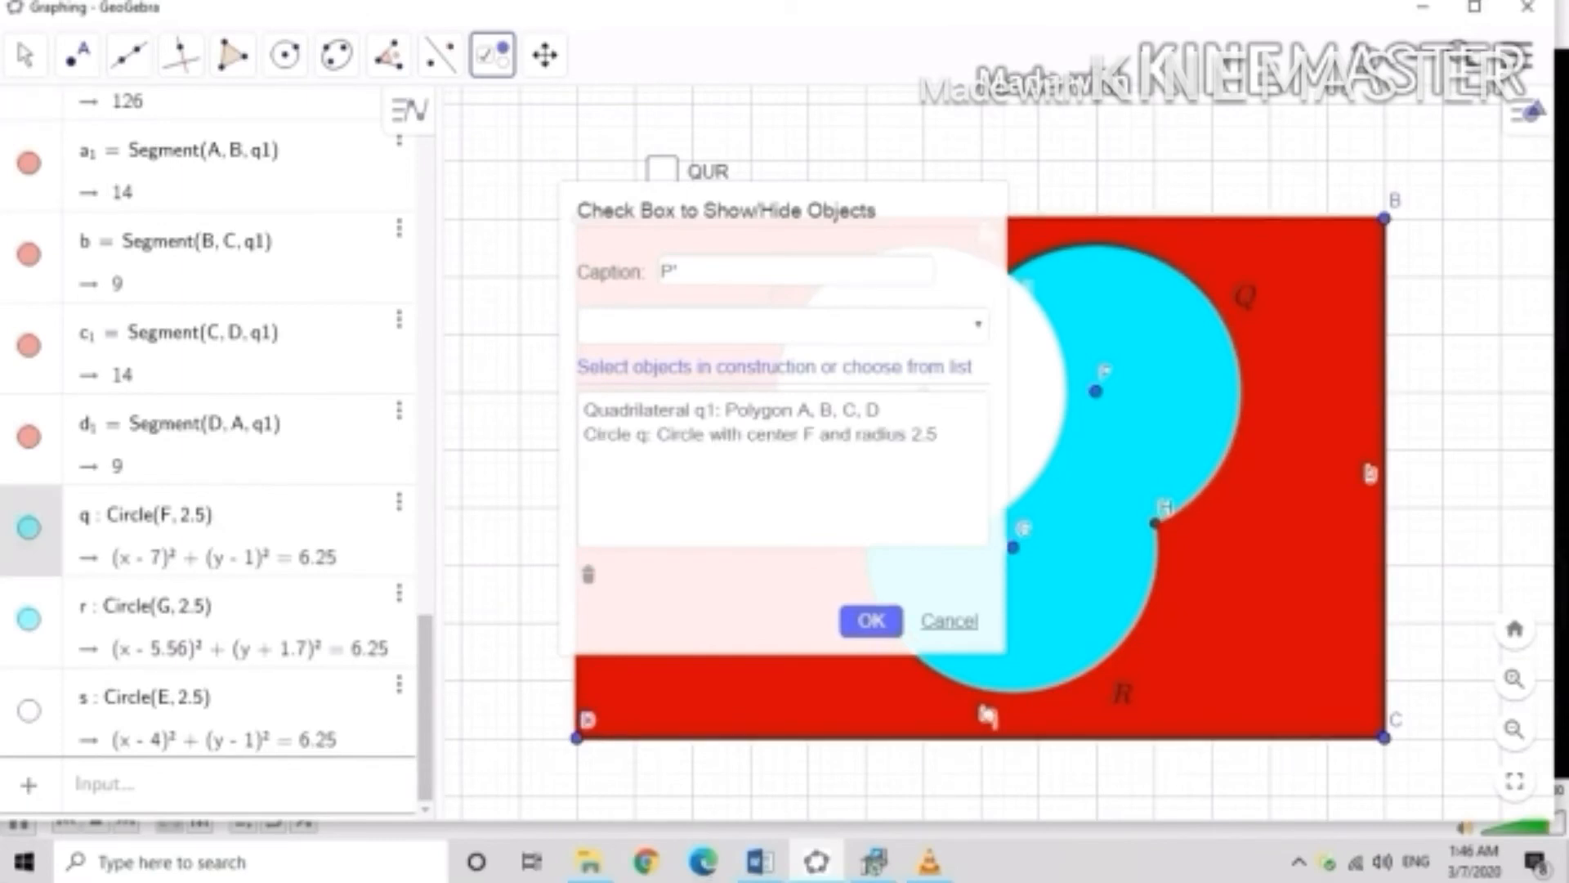
left_click(28, 619)
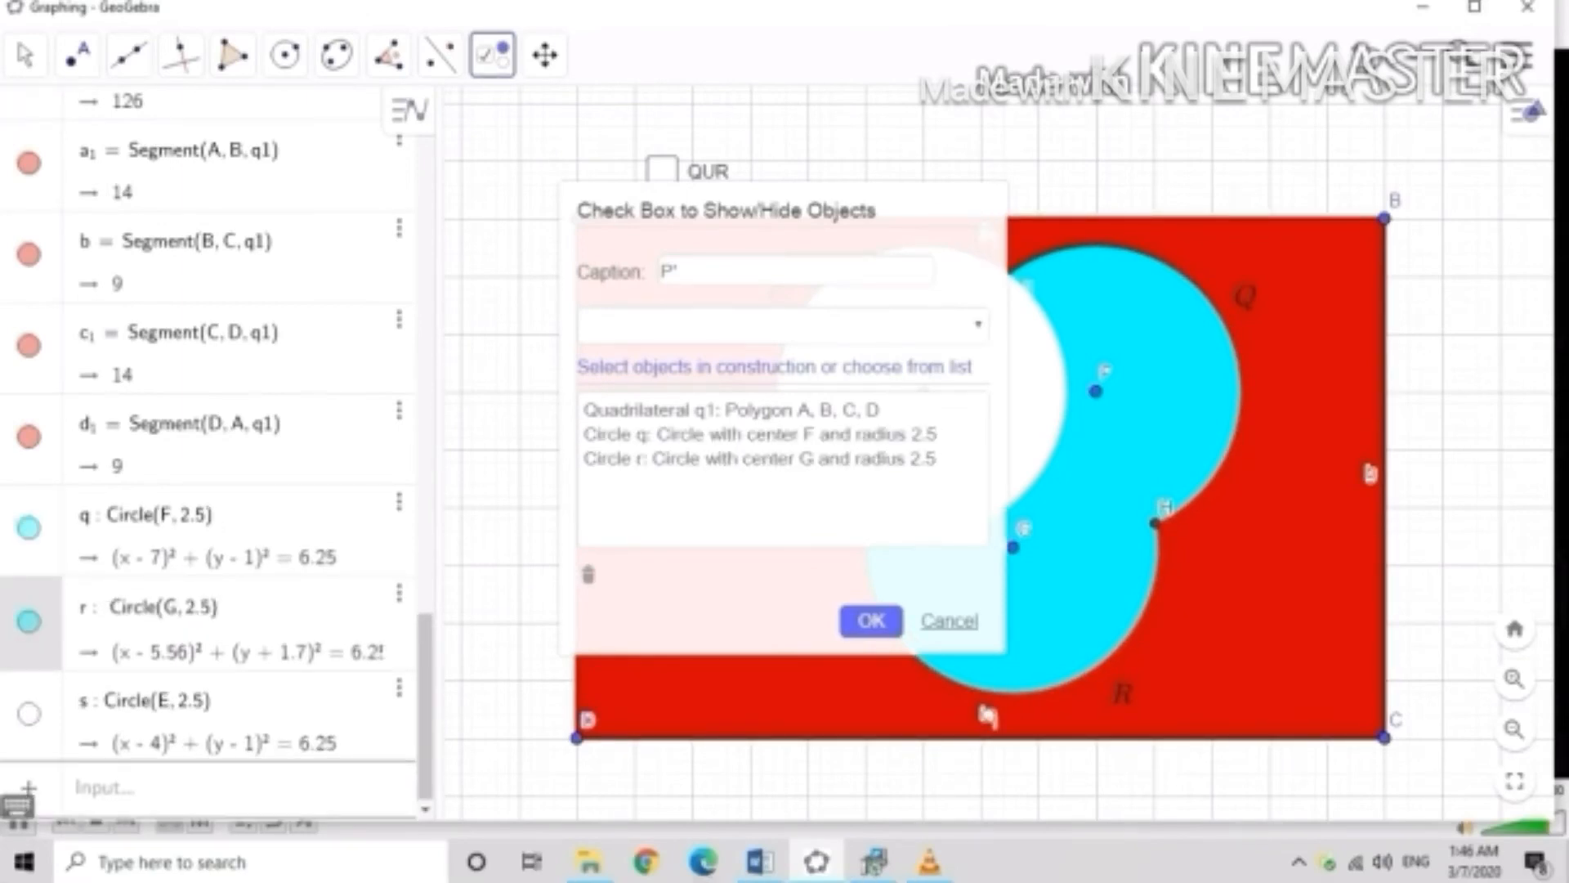
left_click(146, 699)
left_click(871, 621)
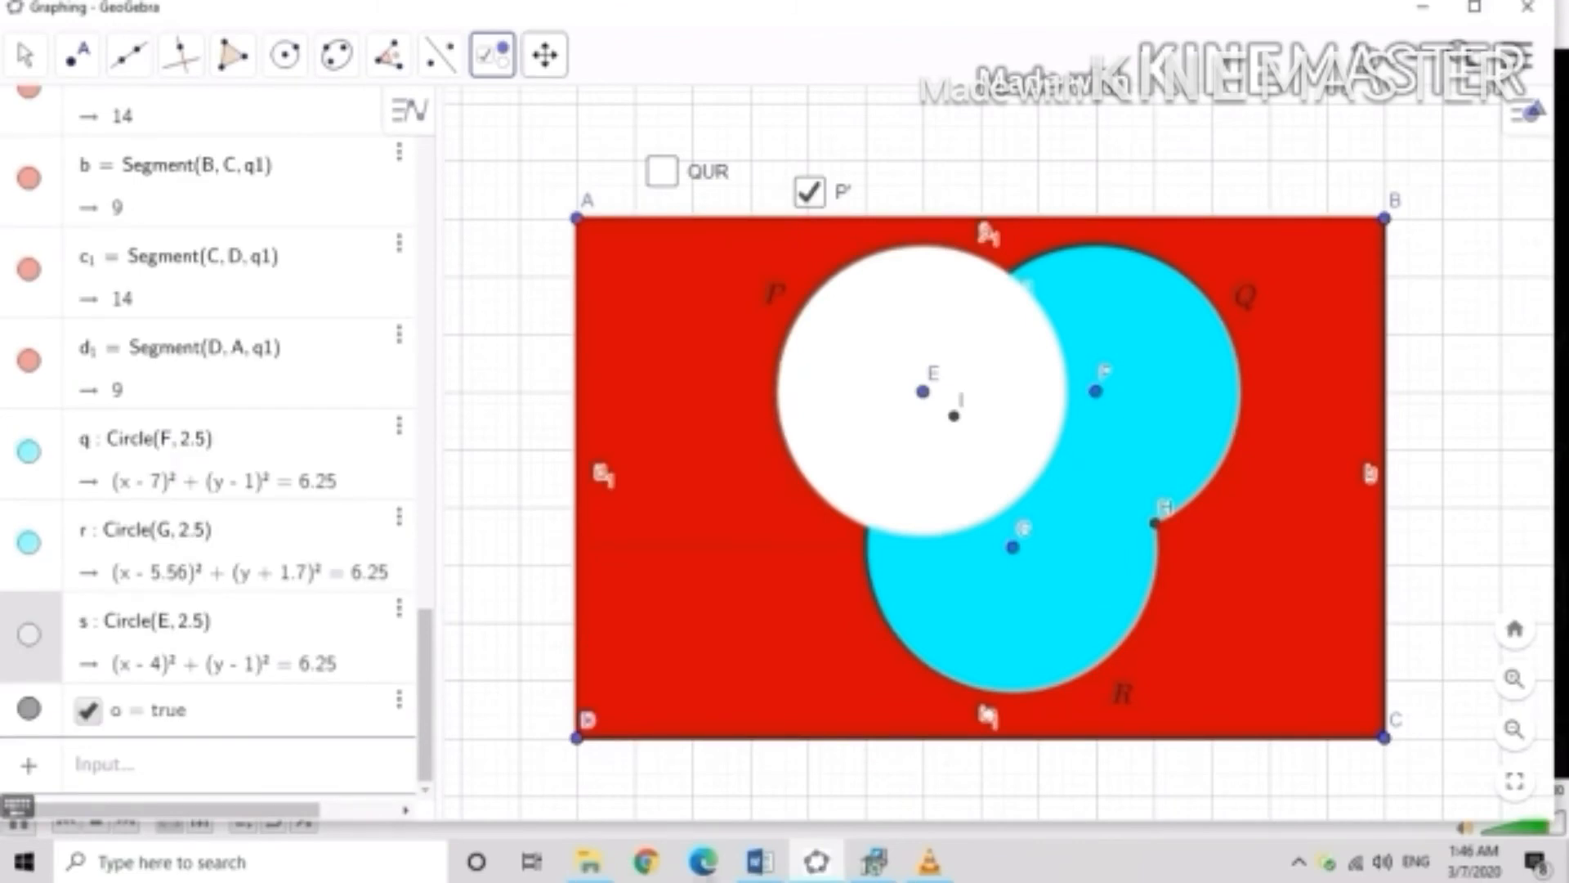
left_click(544, 55)
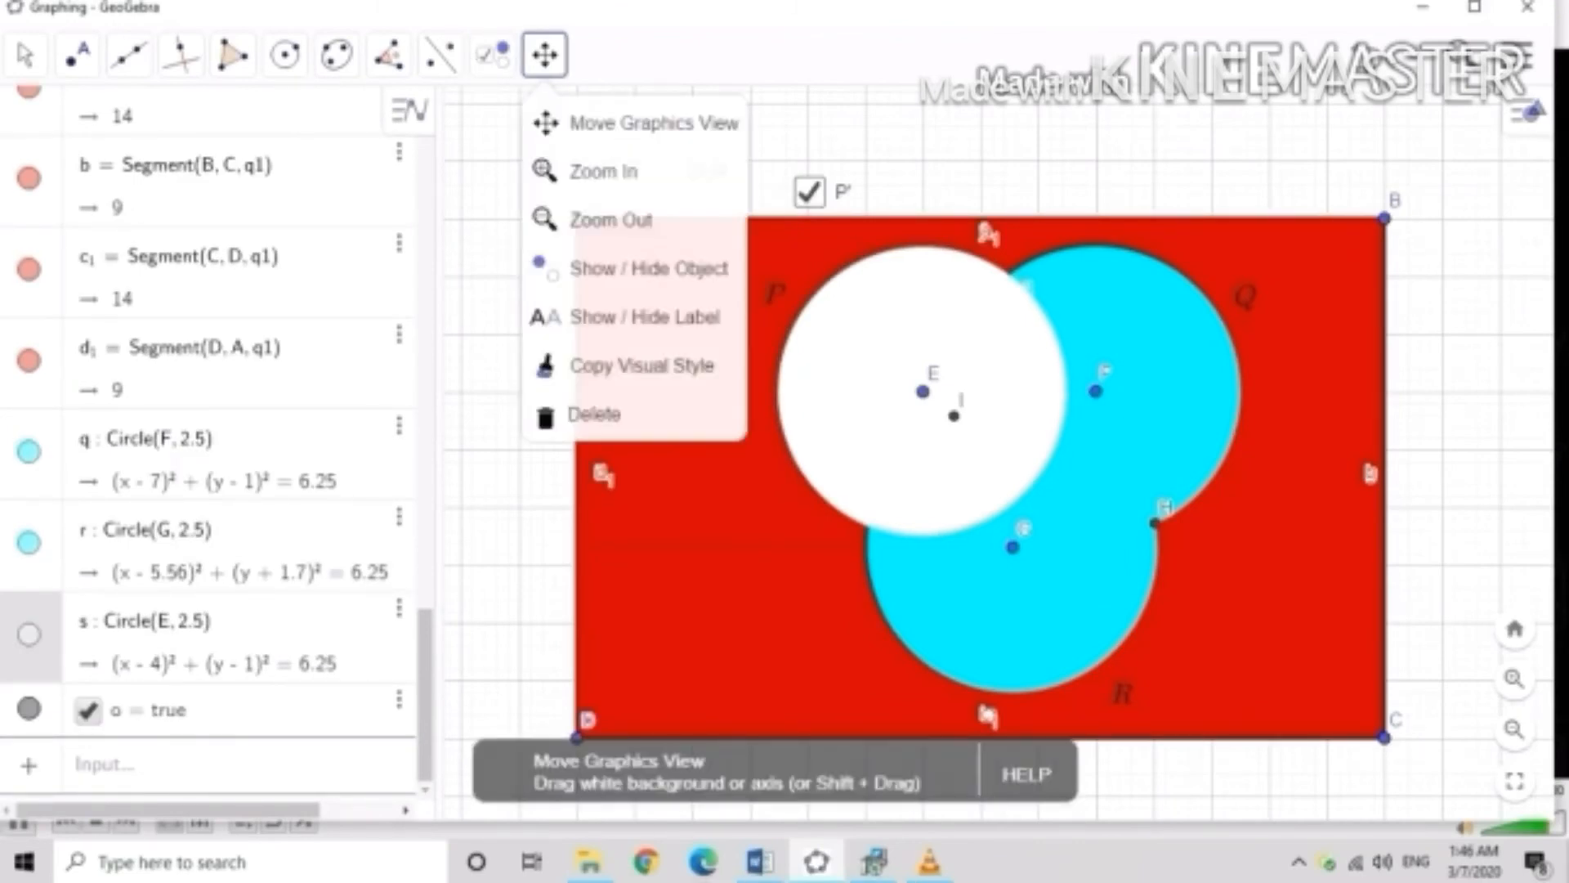
left_click(633, 268)
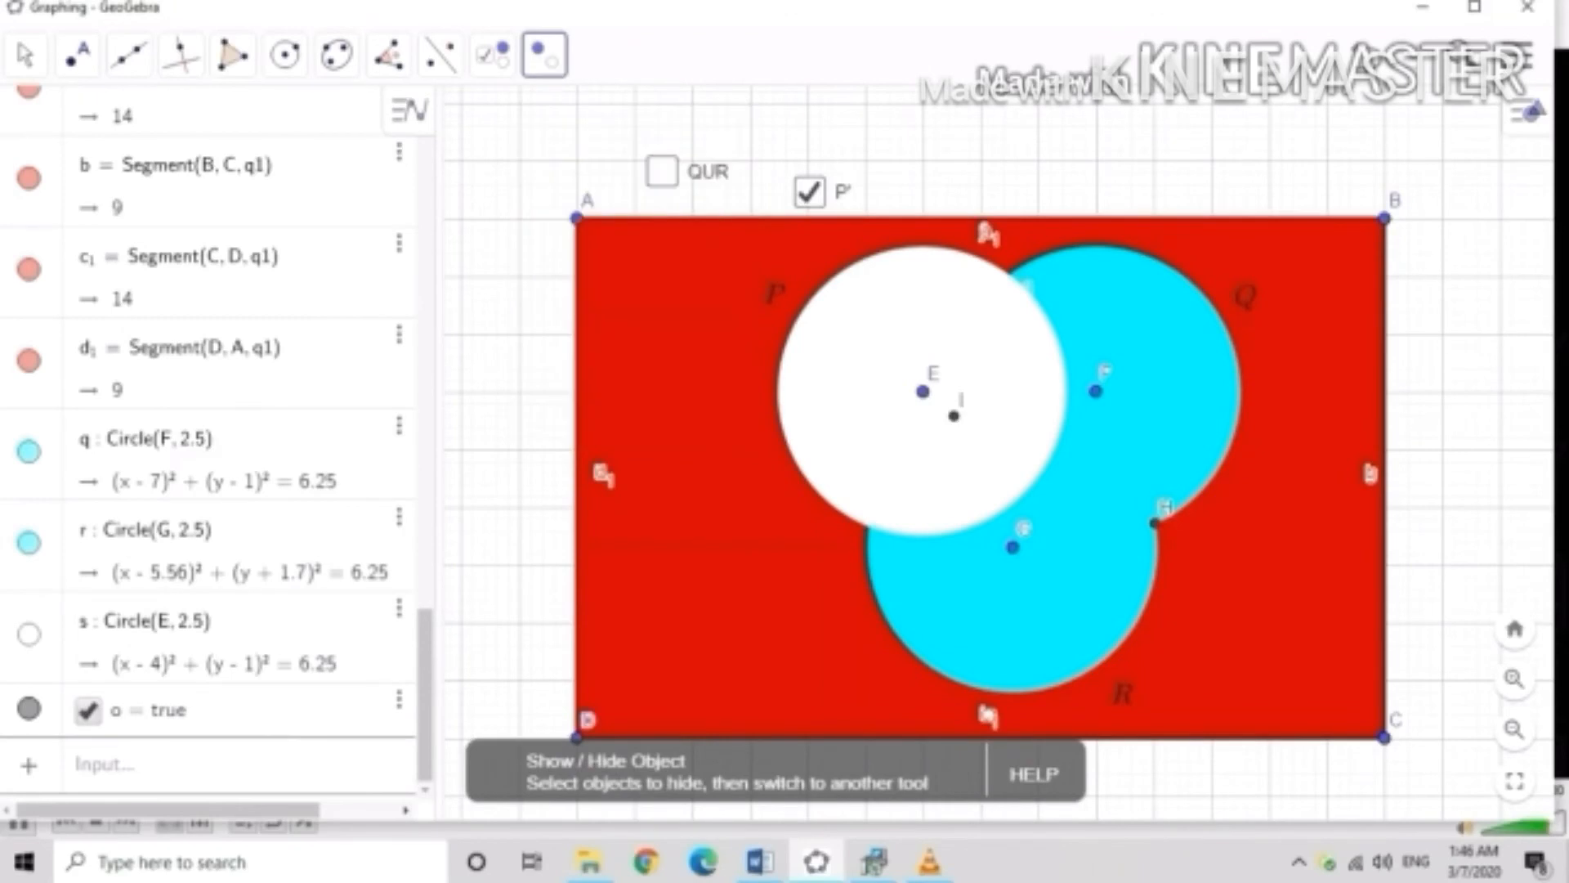
left_click(544, 54)
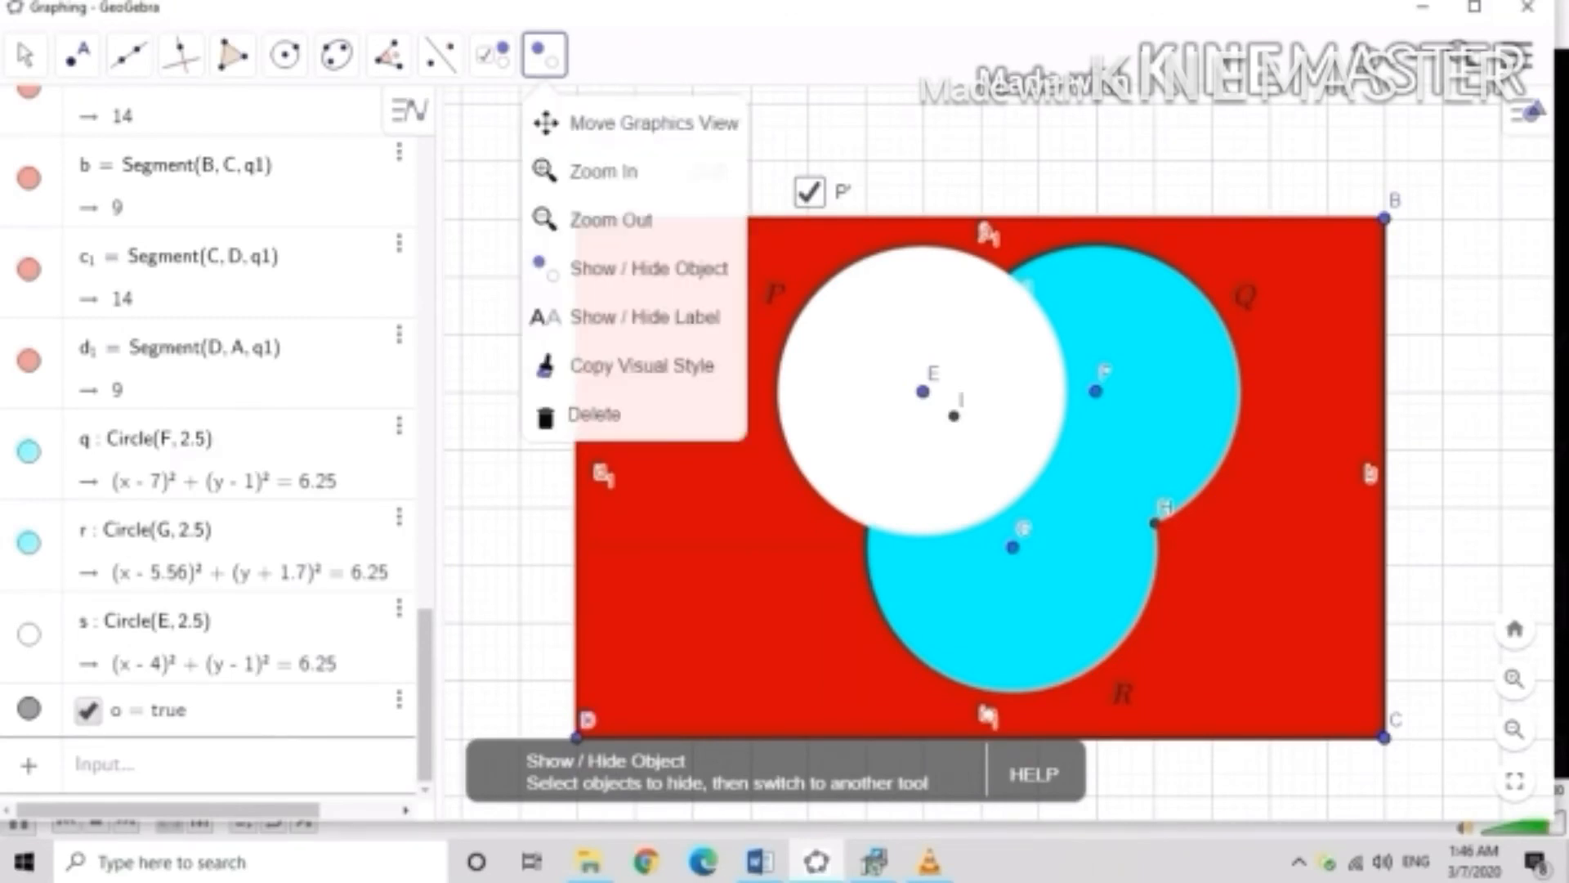
left_click(633, 317)
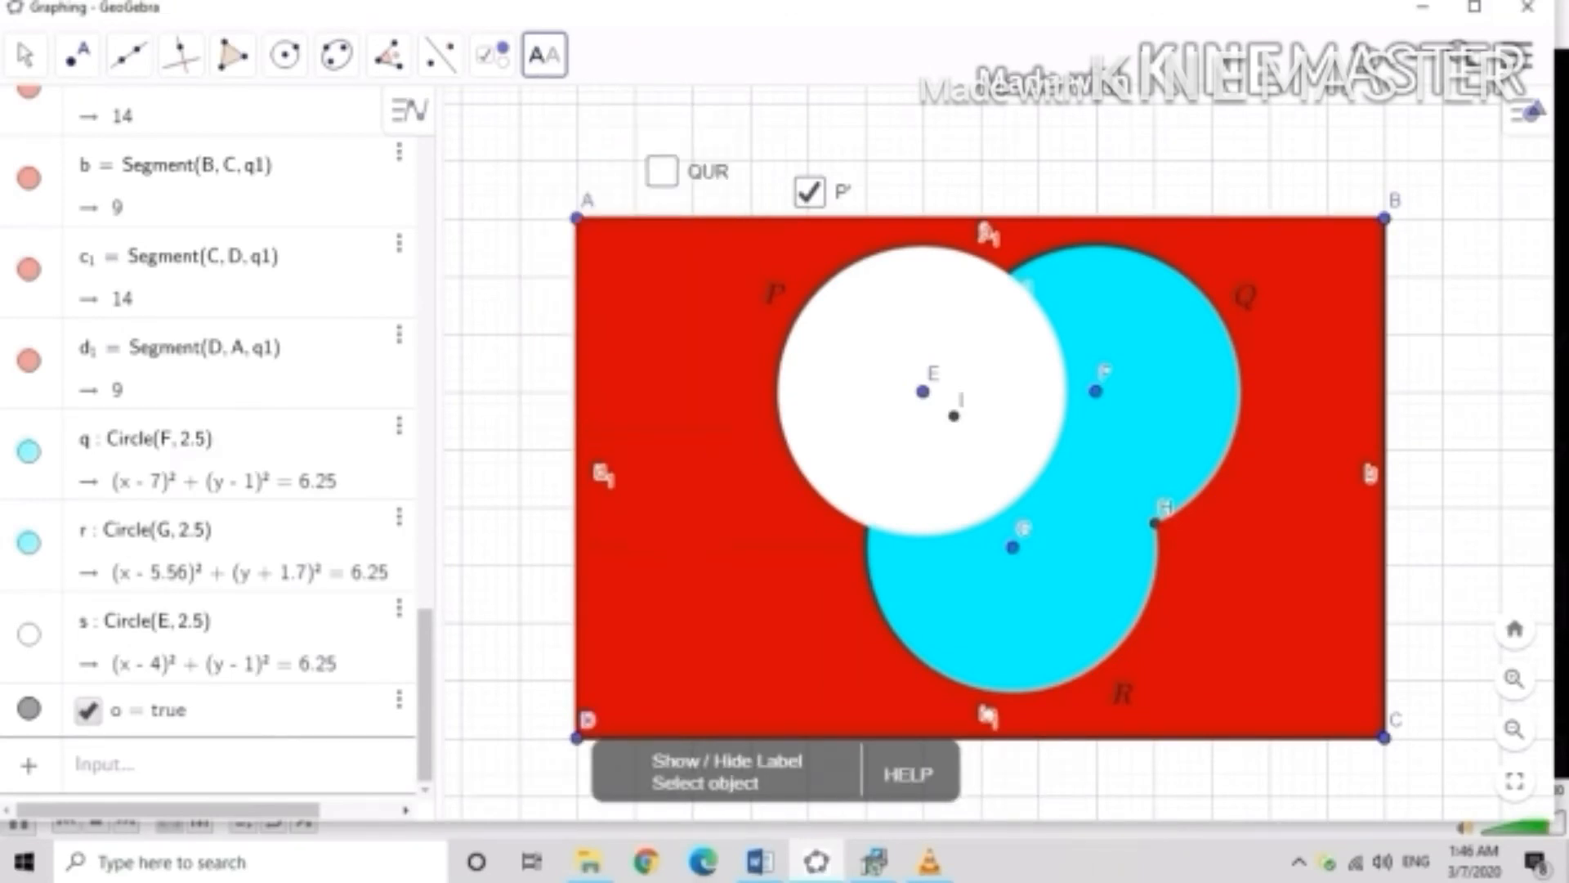
Test the P' check box by toggling its shading on and off, and leave it unticked.
left_click(89, 710)
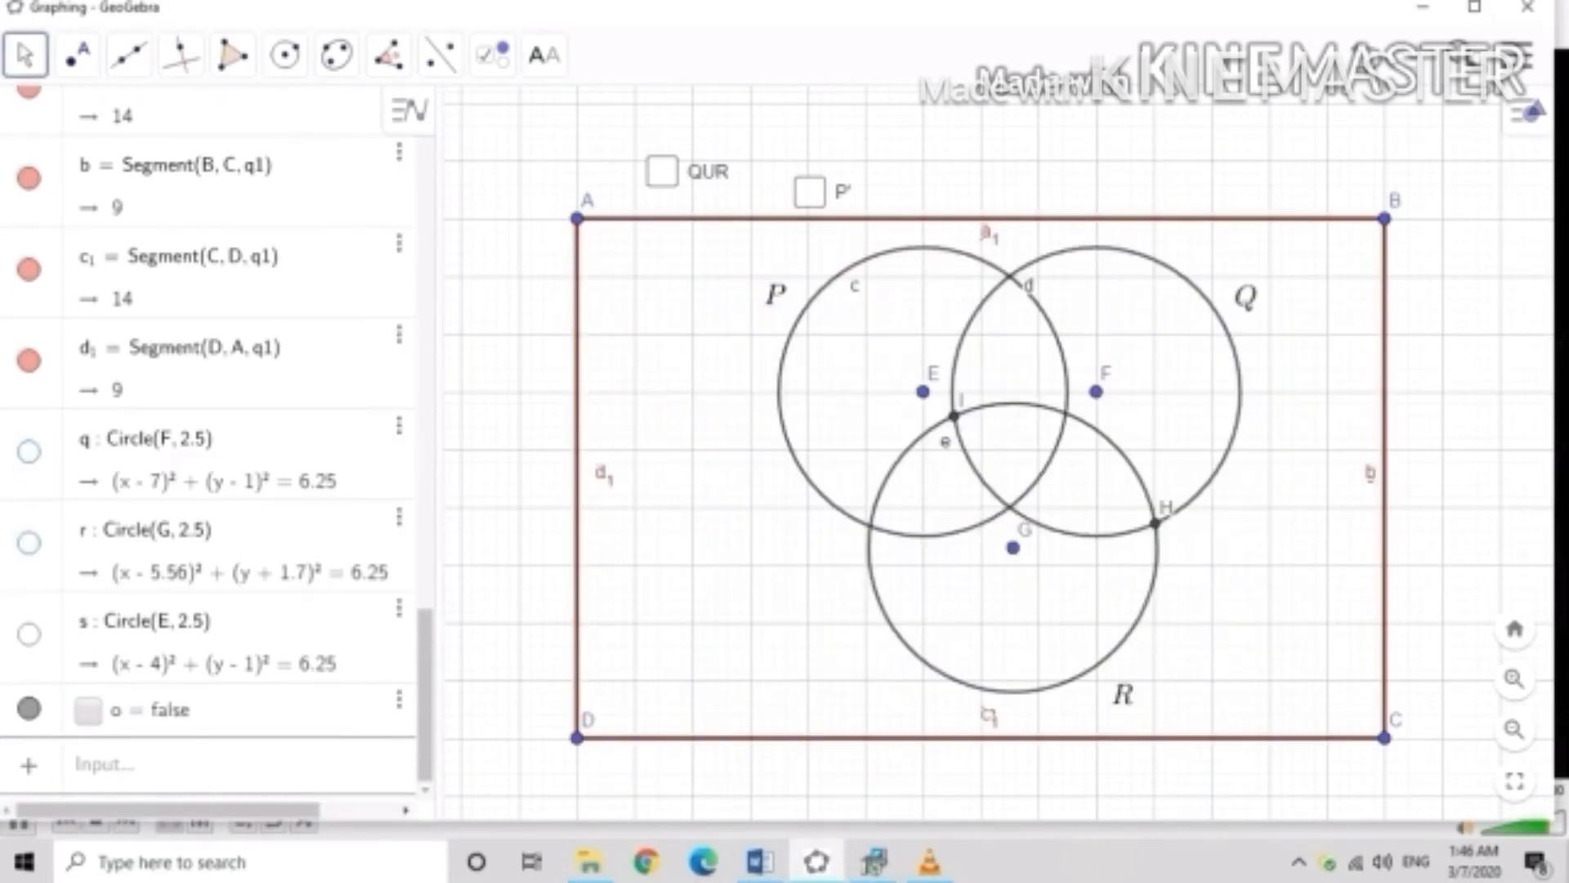
left_click(88, 711)
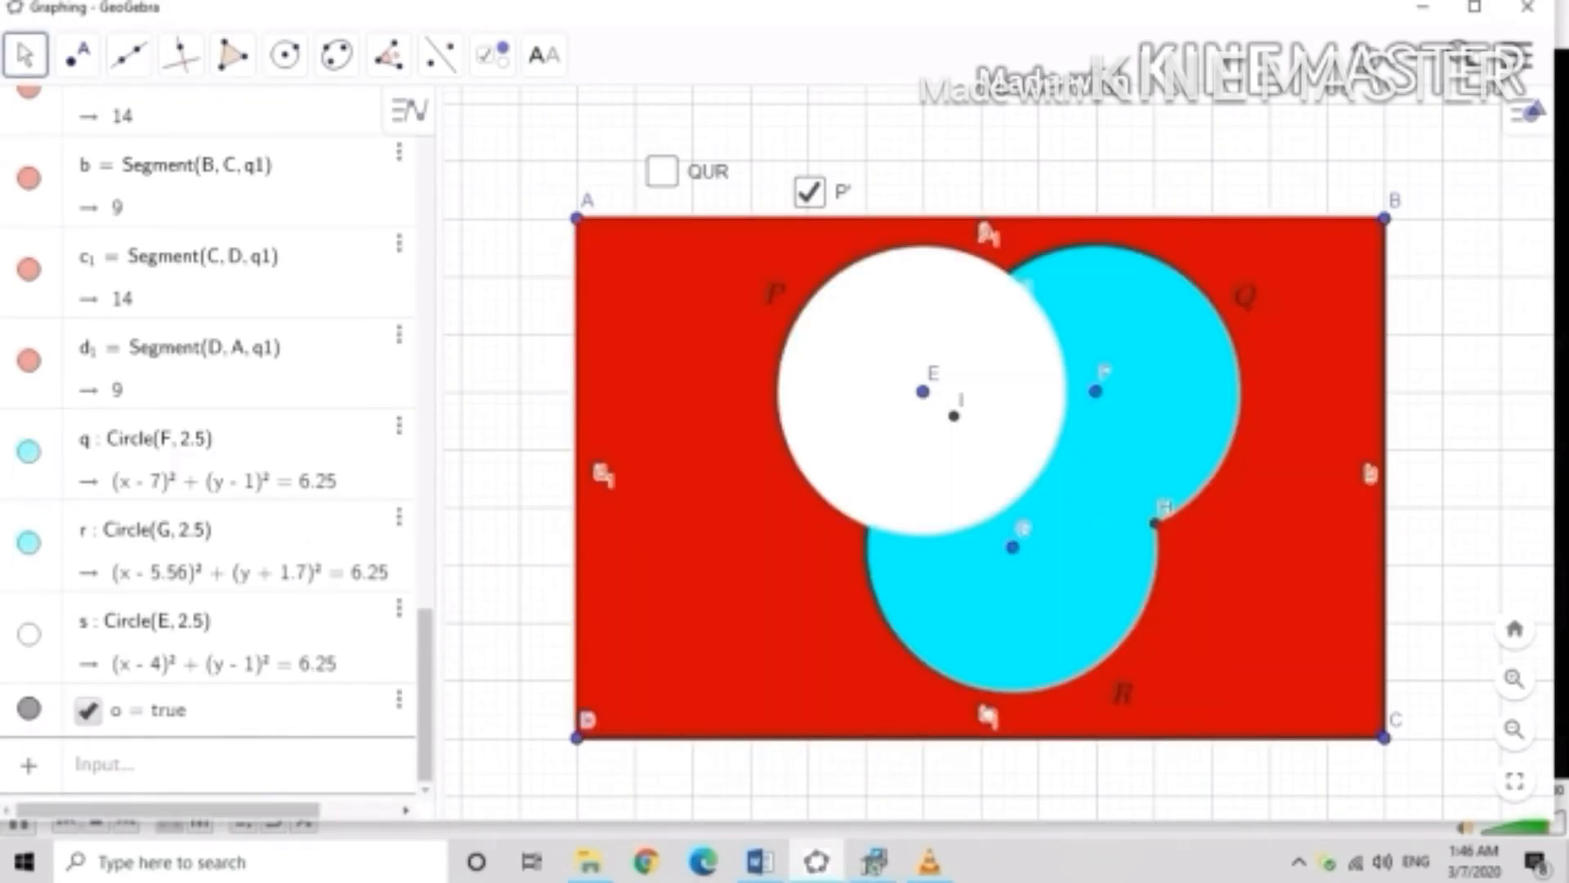
left_click(88, 710)
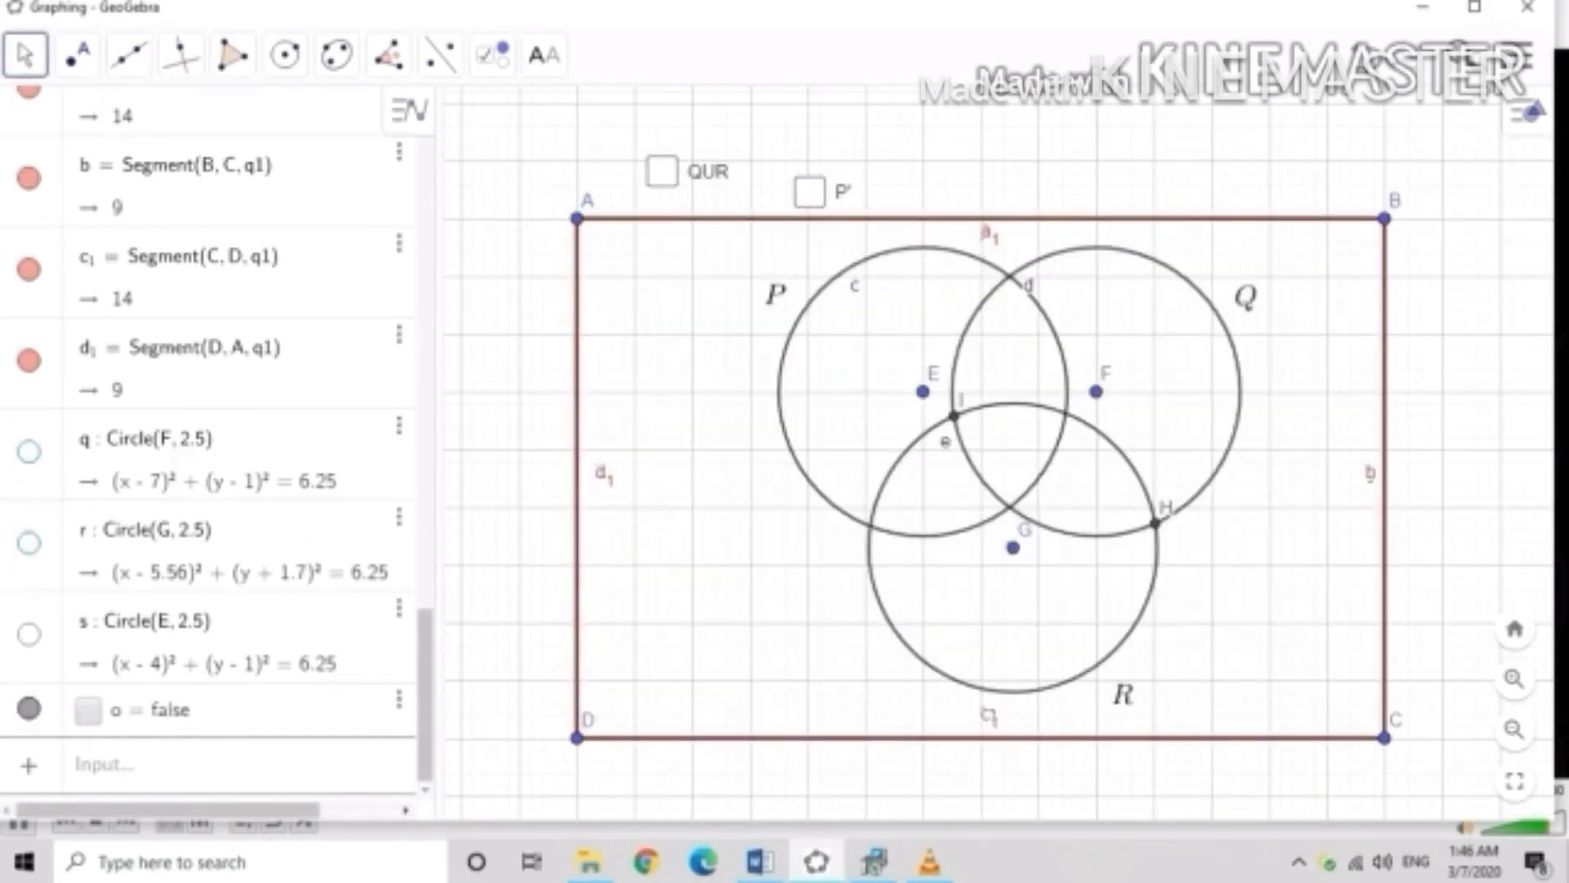
left_click(810, 192)
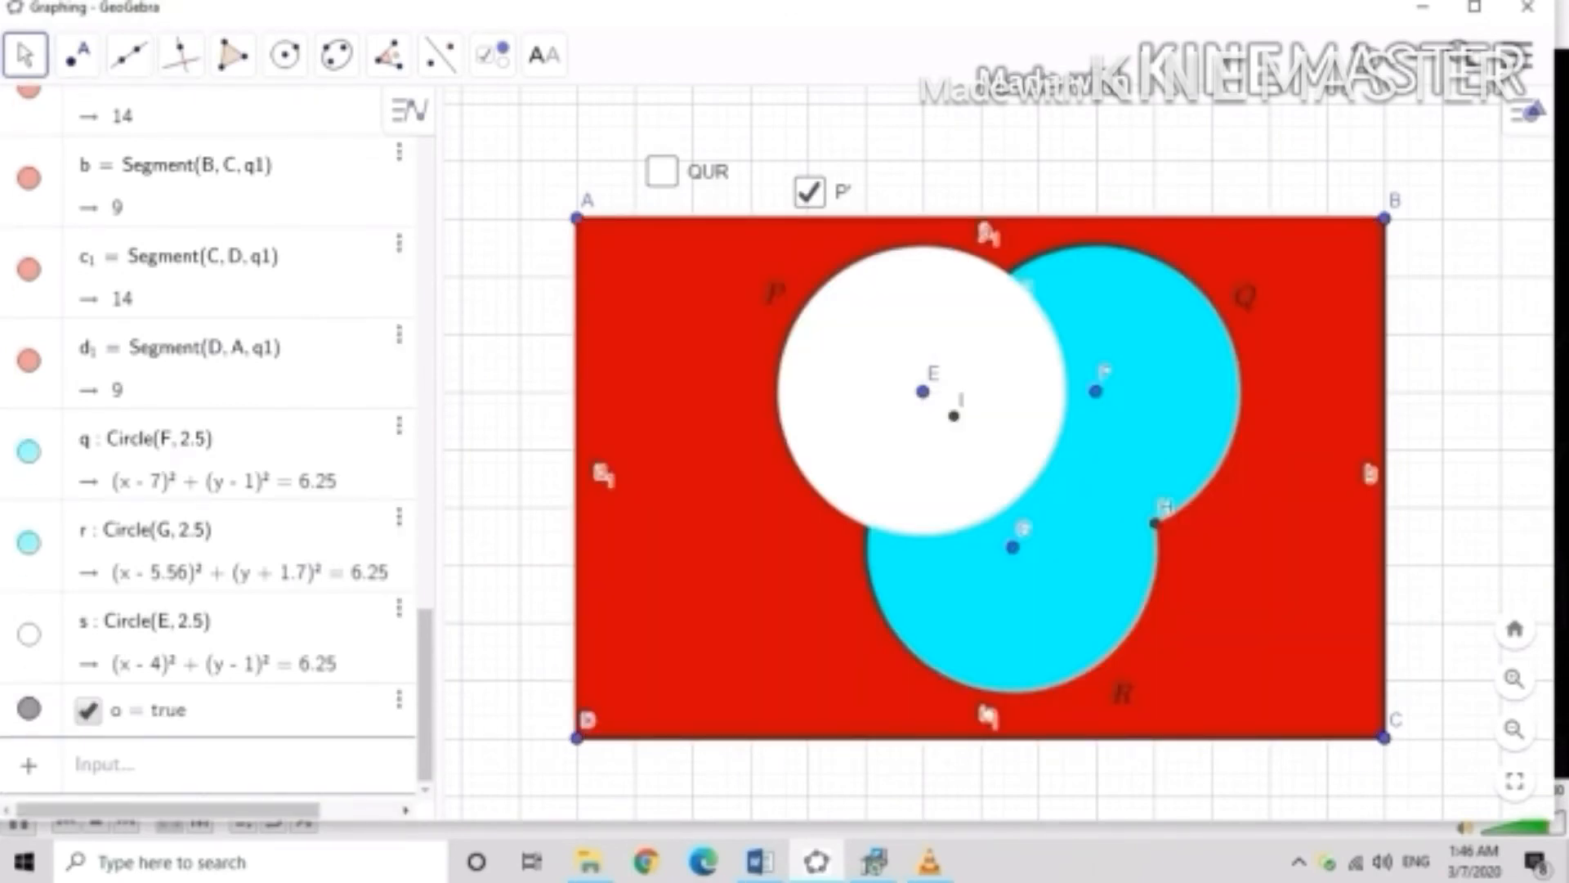
left_click(25, 54)
left_click(73, 124)
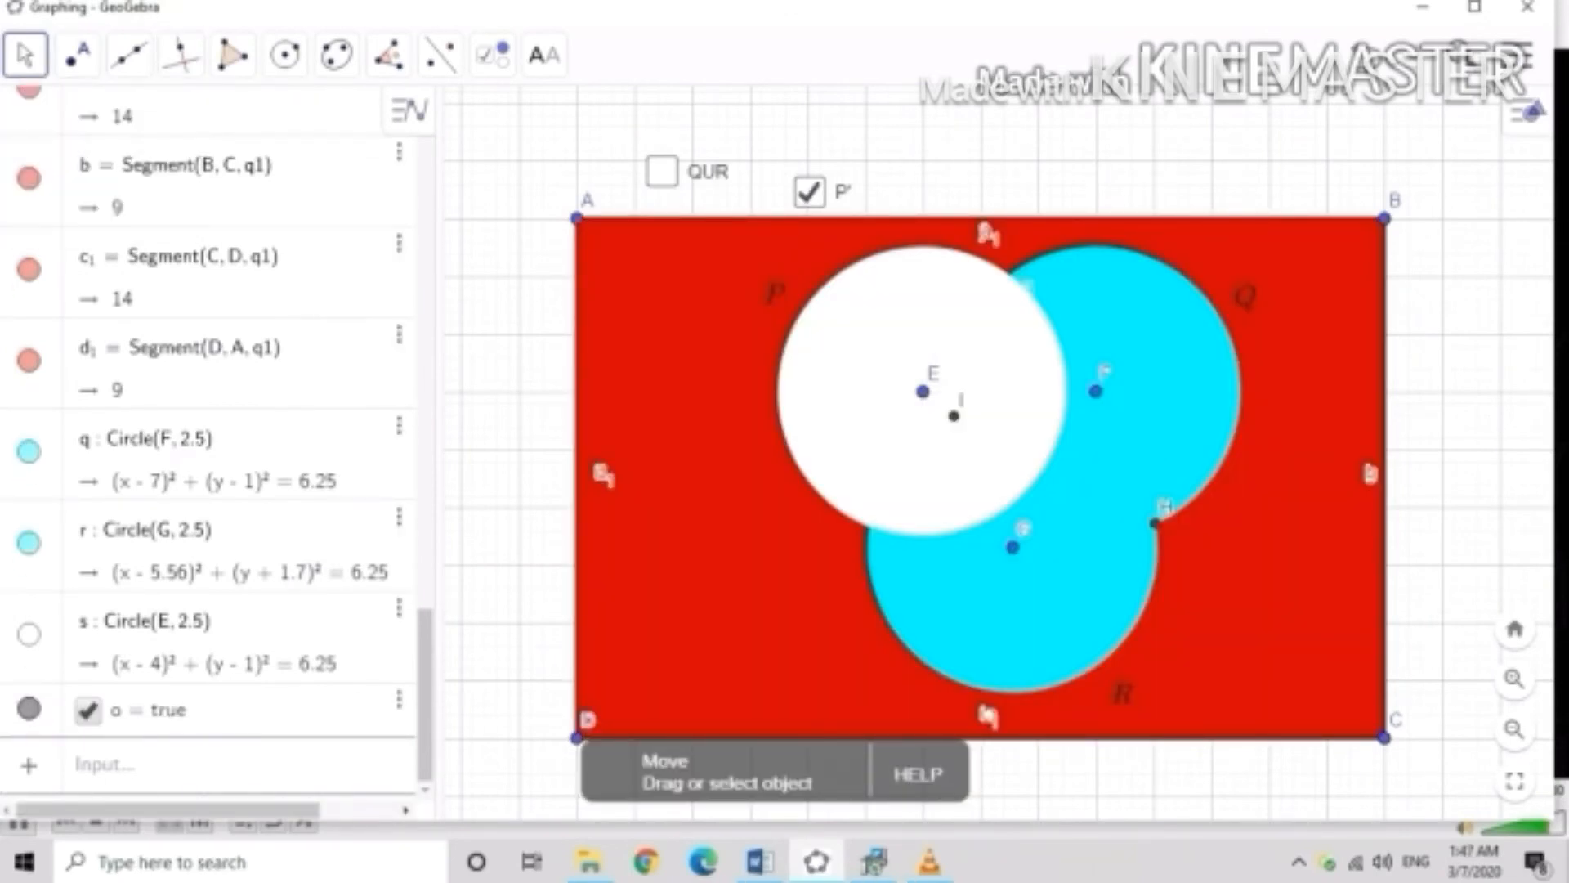
left_click(810, 192)
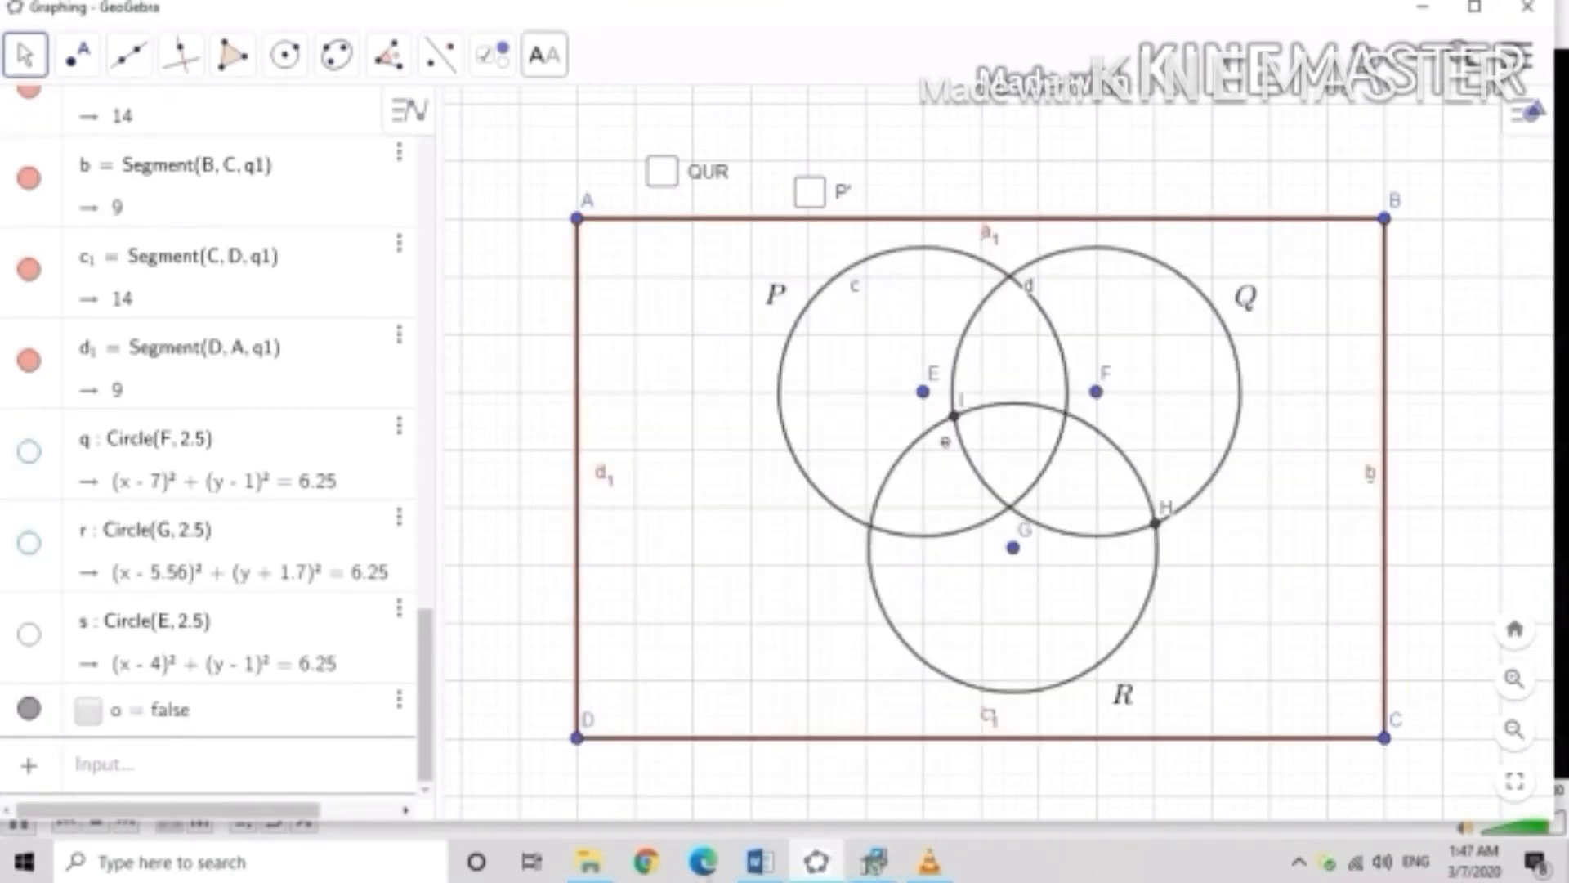
left_click(25, 54)
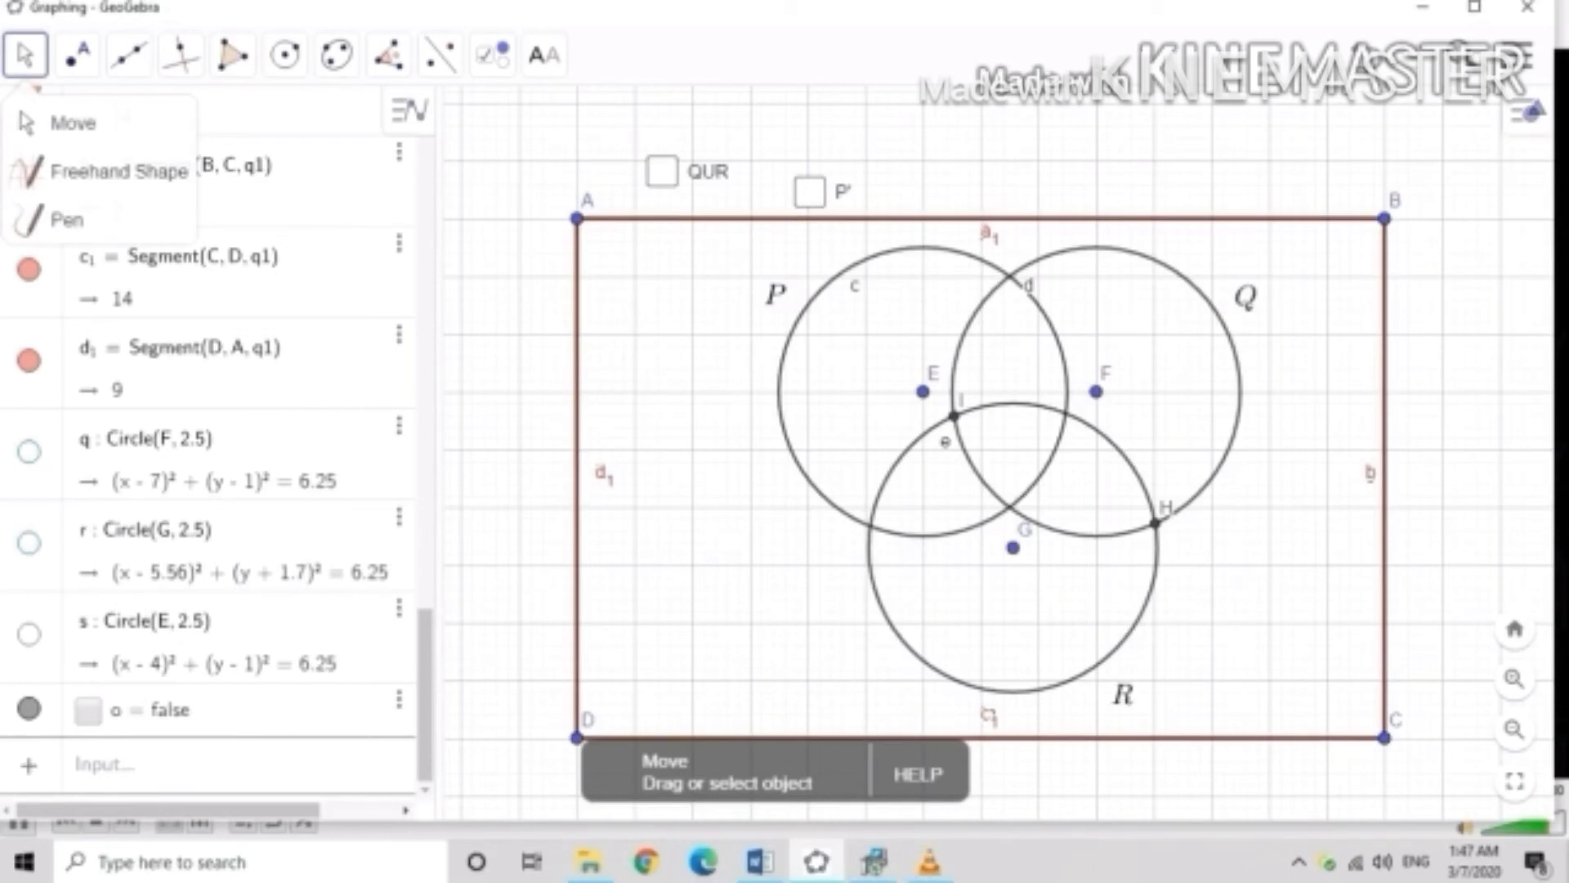
left_click(26, 55)
Draw two more circles of radius 2.5, one centred at F and one centred at G, with the P' shading hidden.
left_click(285, 55)
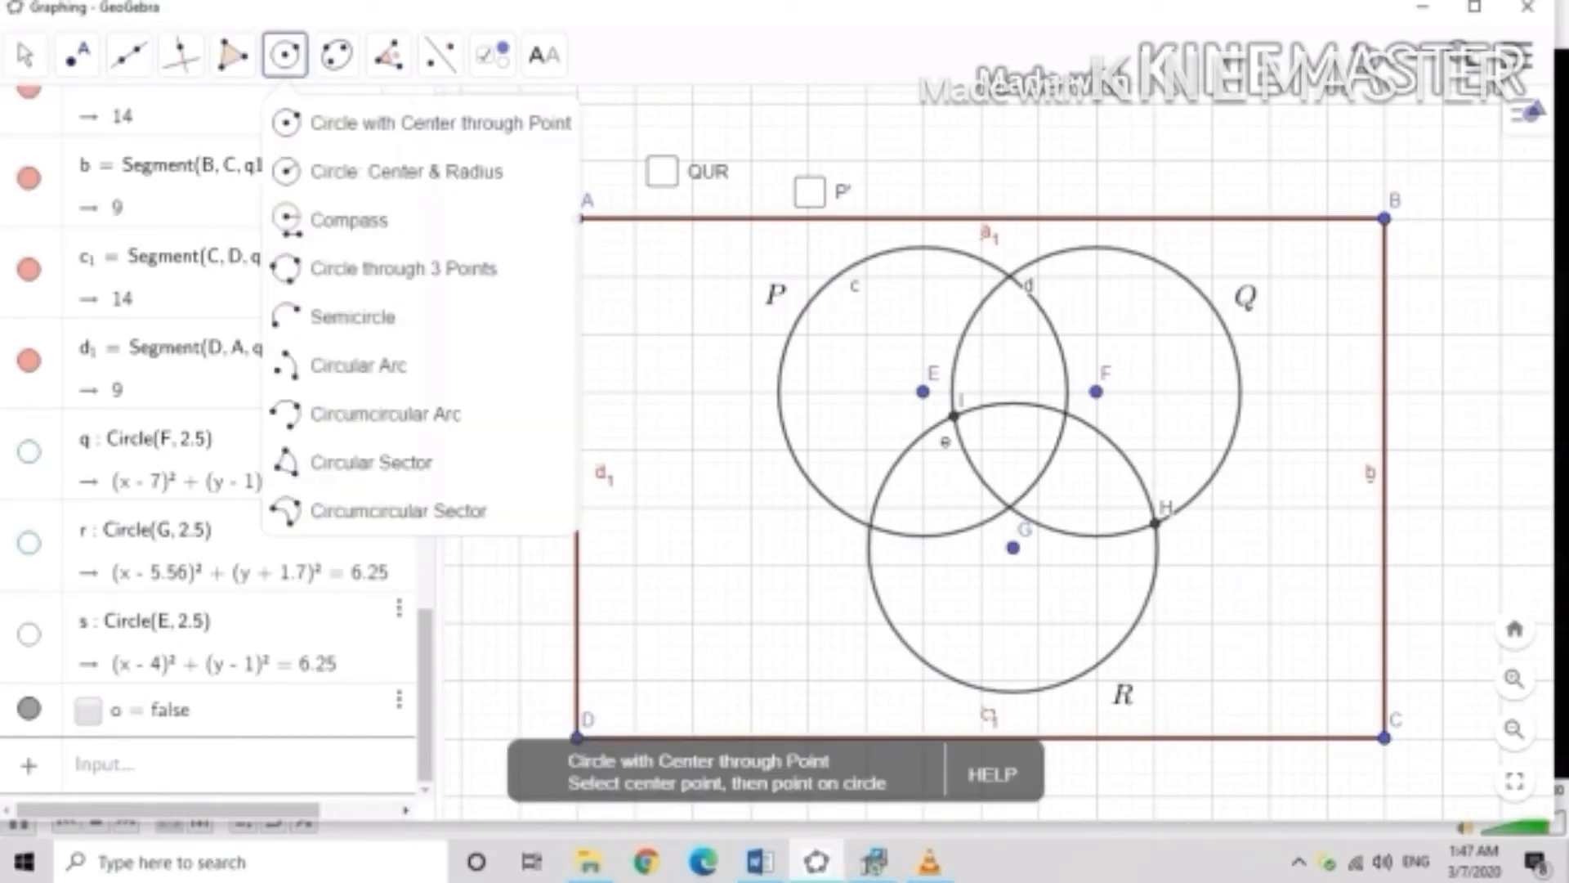
left_click(384, 164)
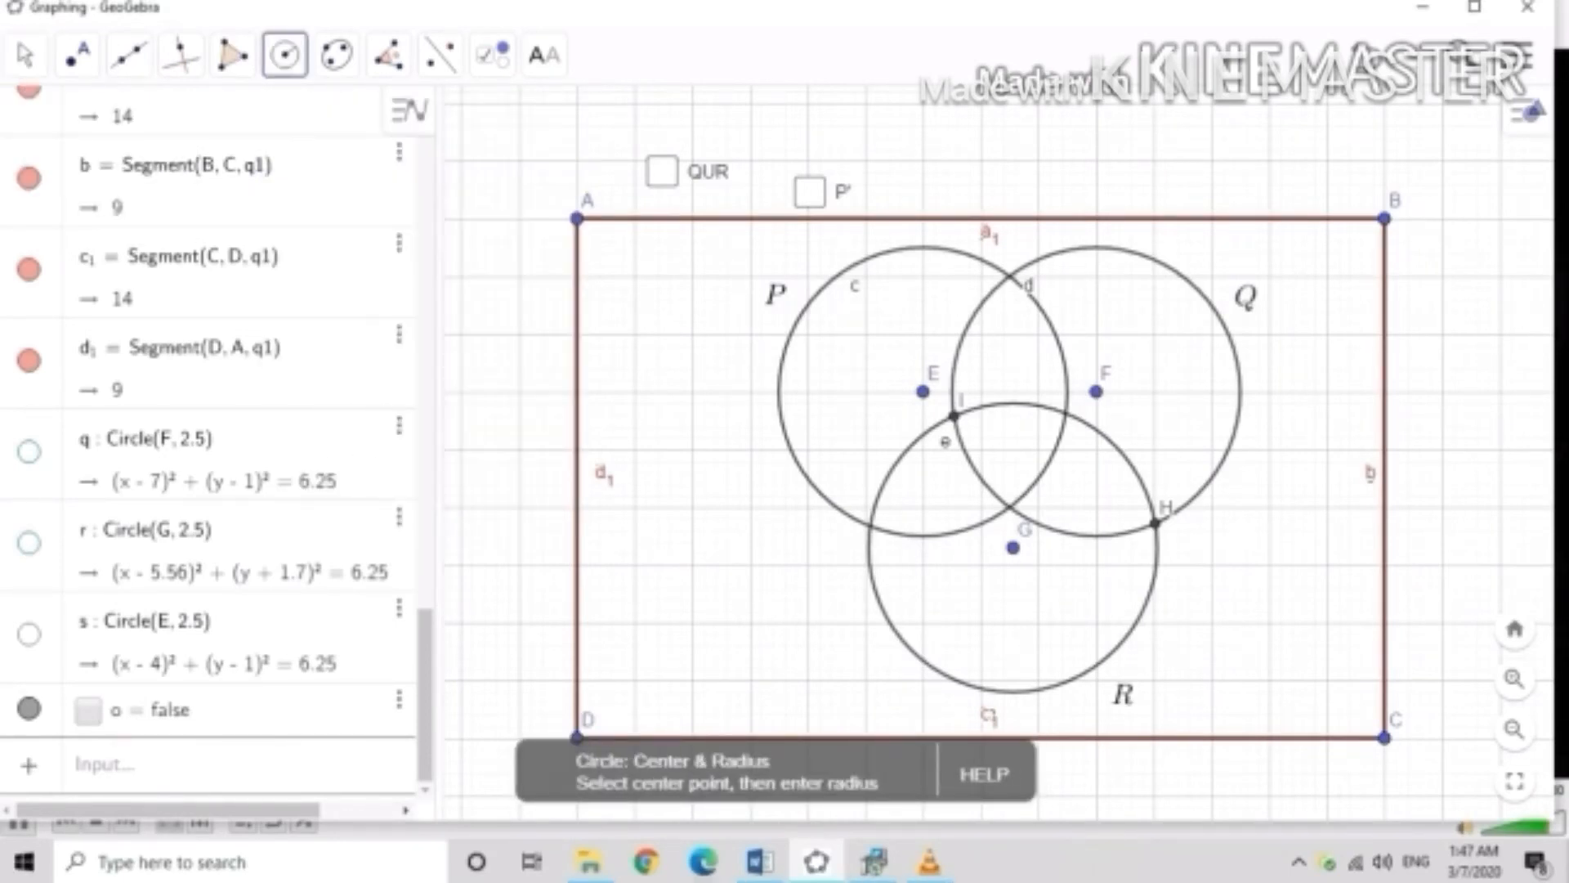
left_click(924, 391)
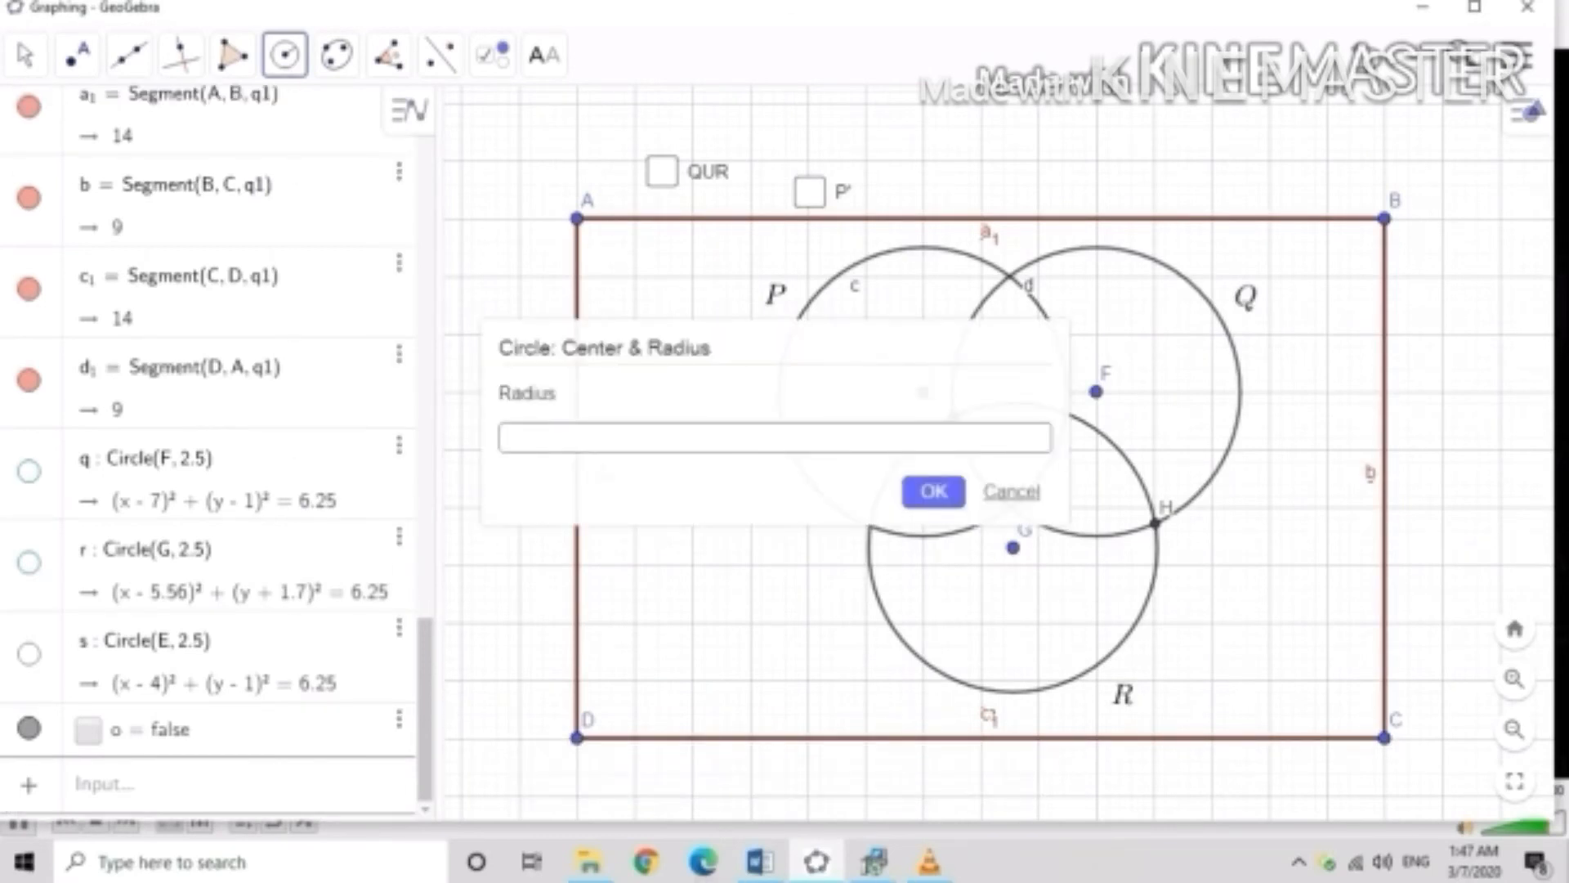
type("2.5")
key("Return")
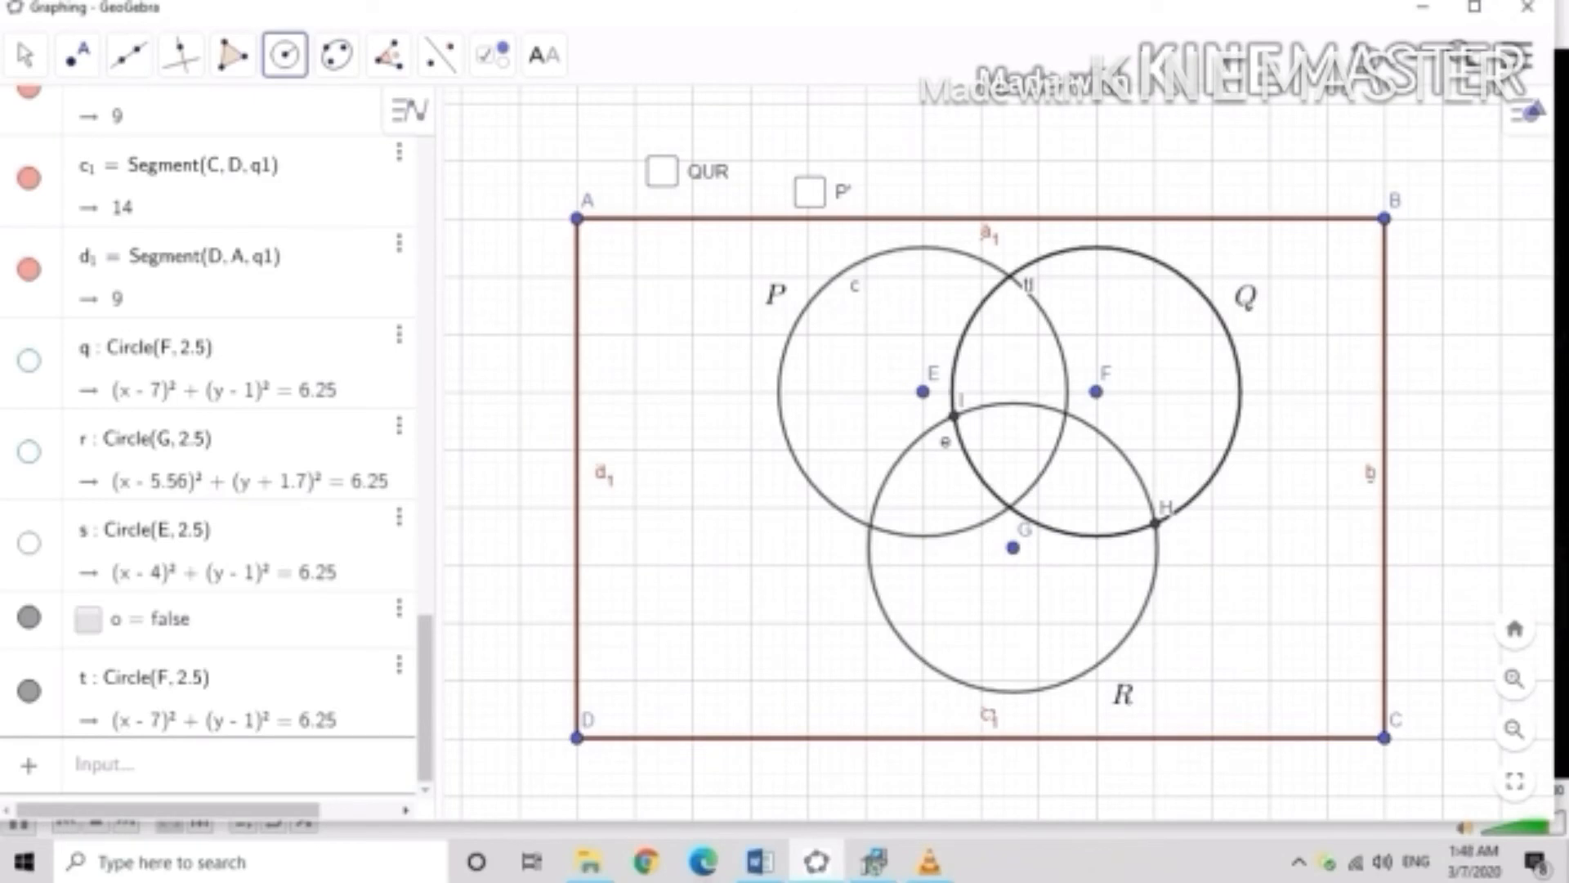
left_click(1013, 548)
type("2.5")
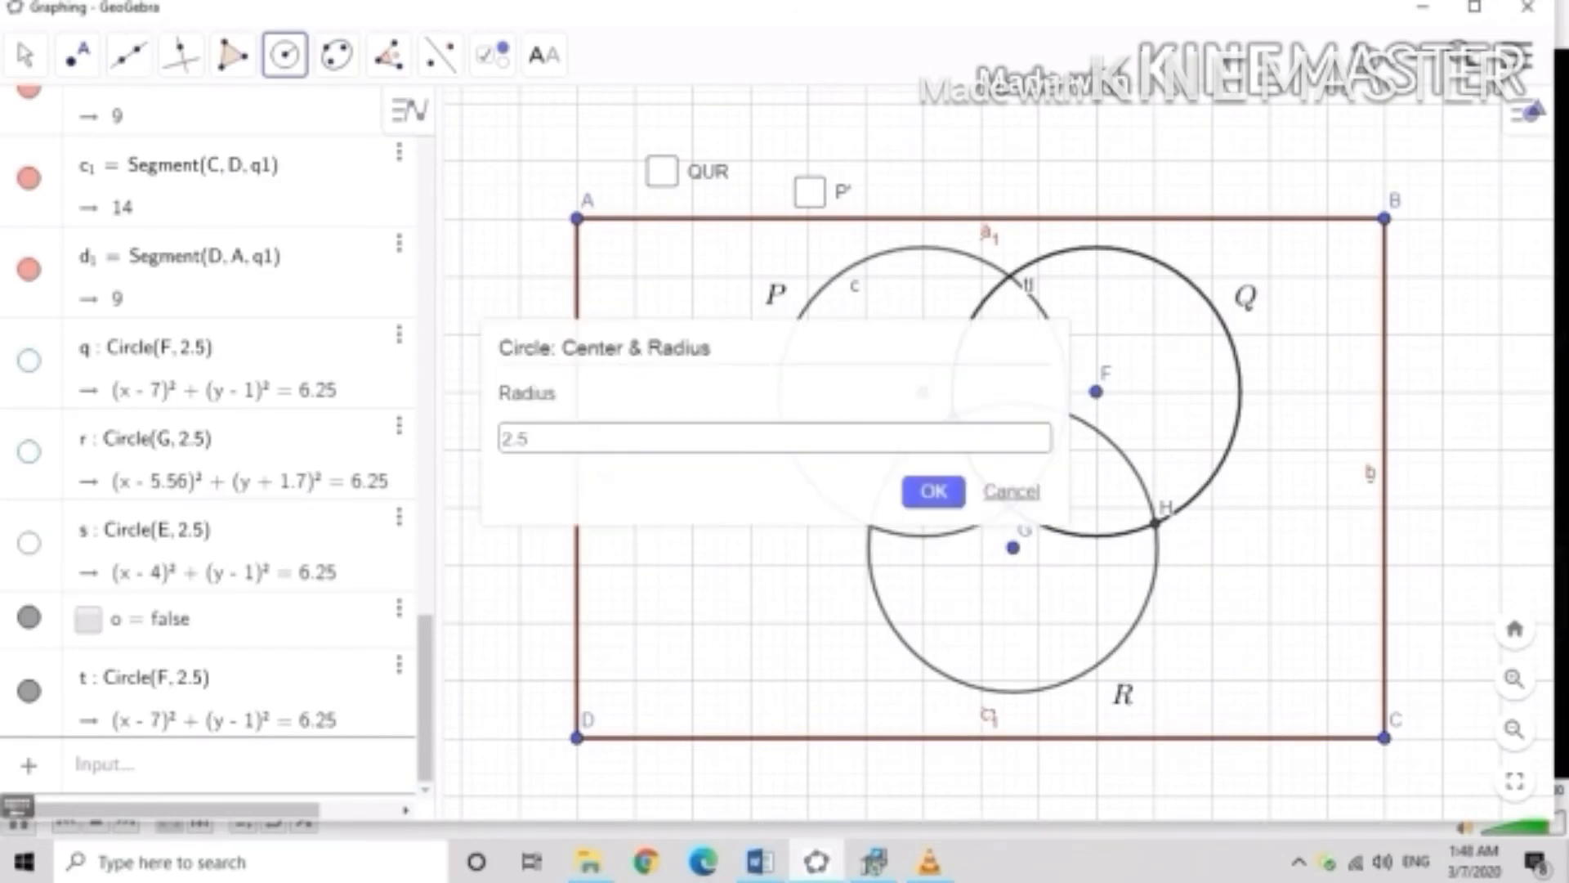
key("Return")
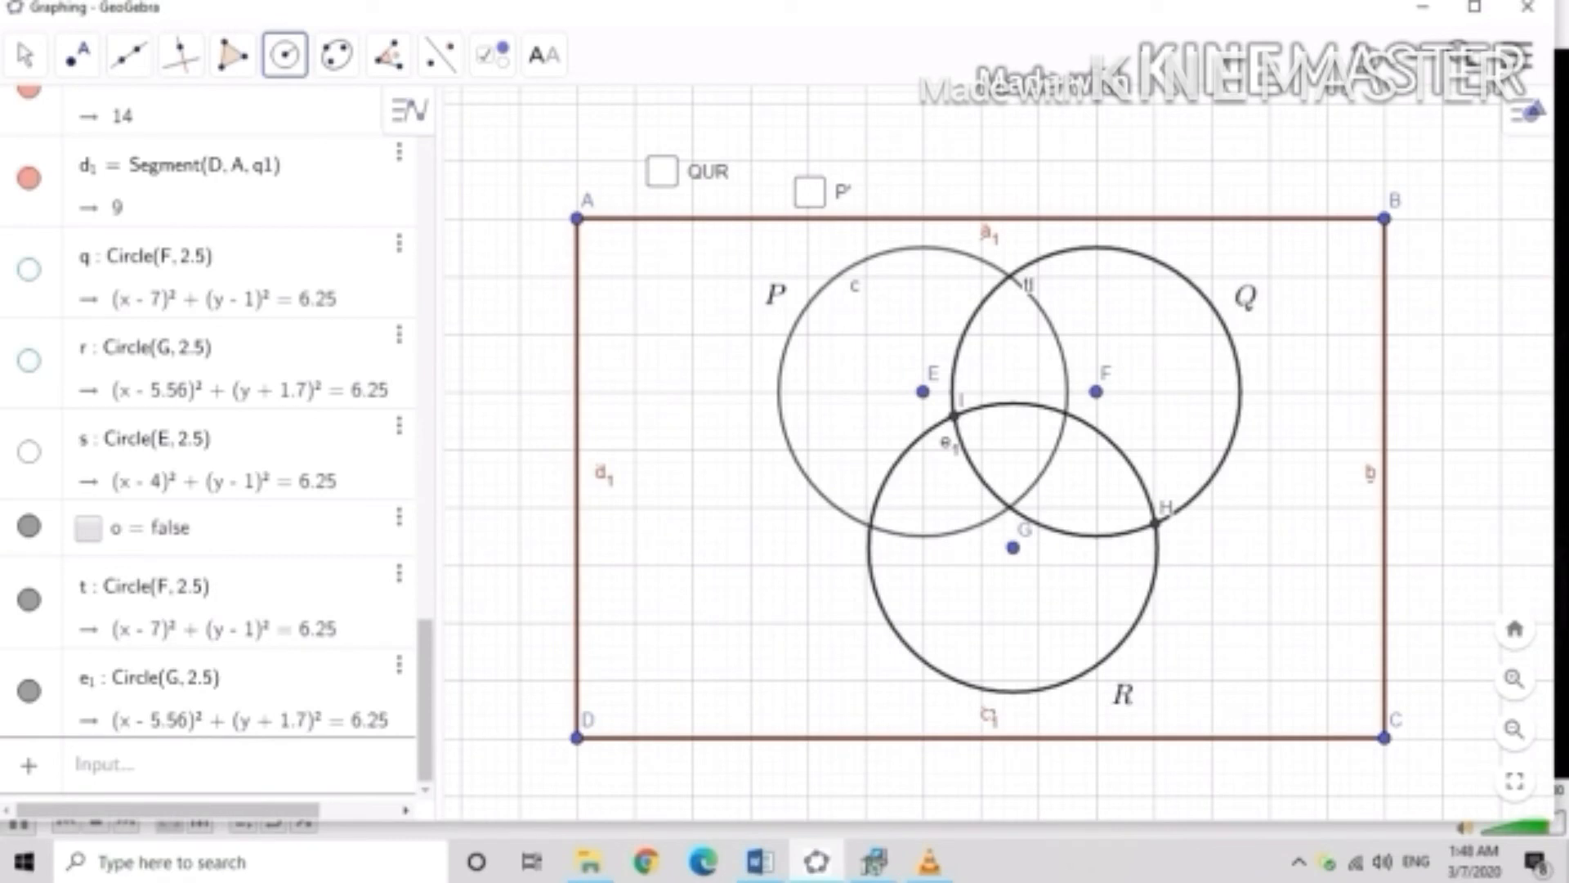
Colour the new circle t centred at F green (#00CC00) and fill it at 100 opacity.
left_click(399, 663)
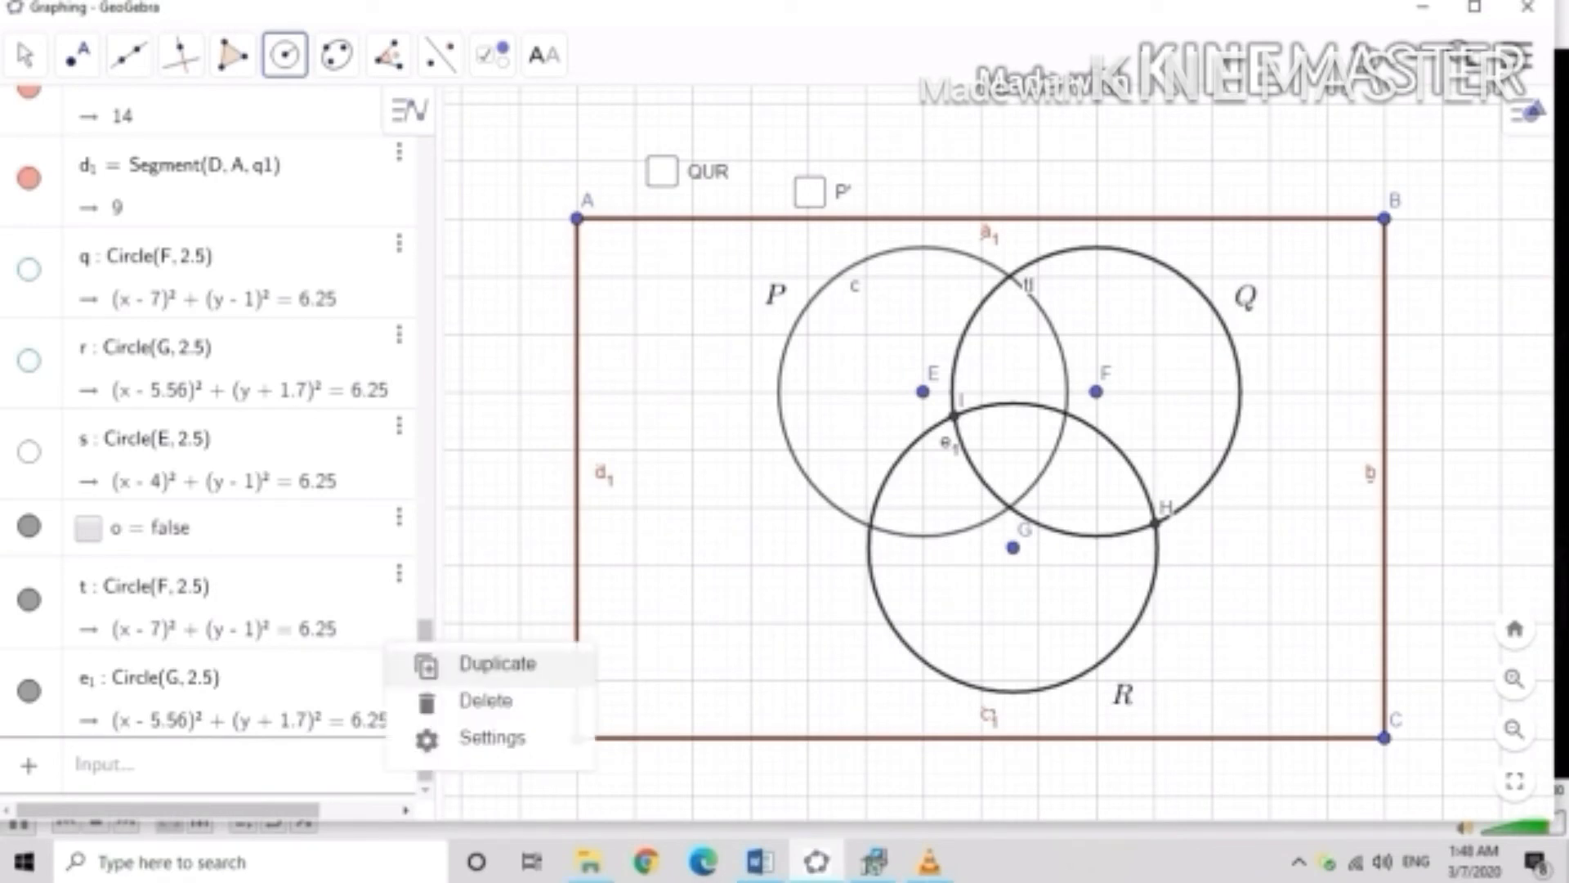
left_click(399, 573)
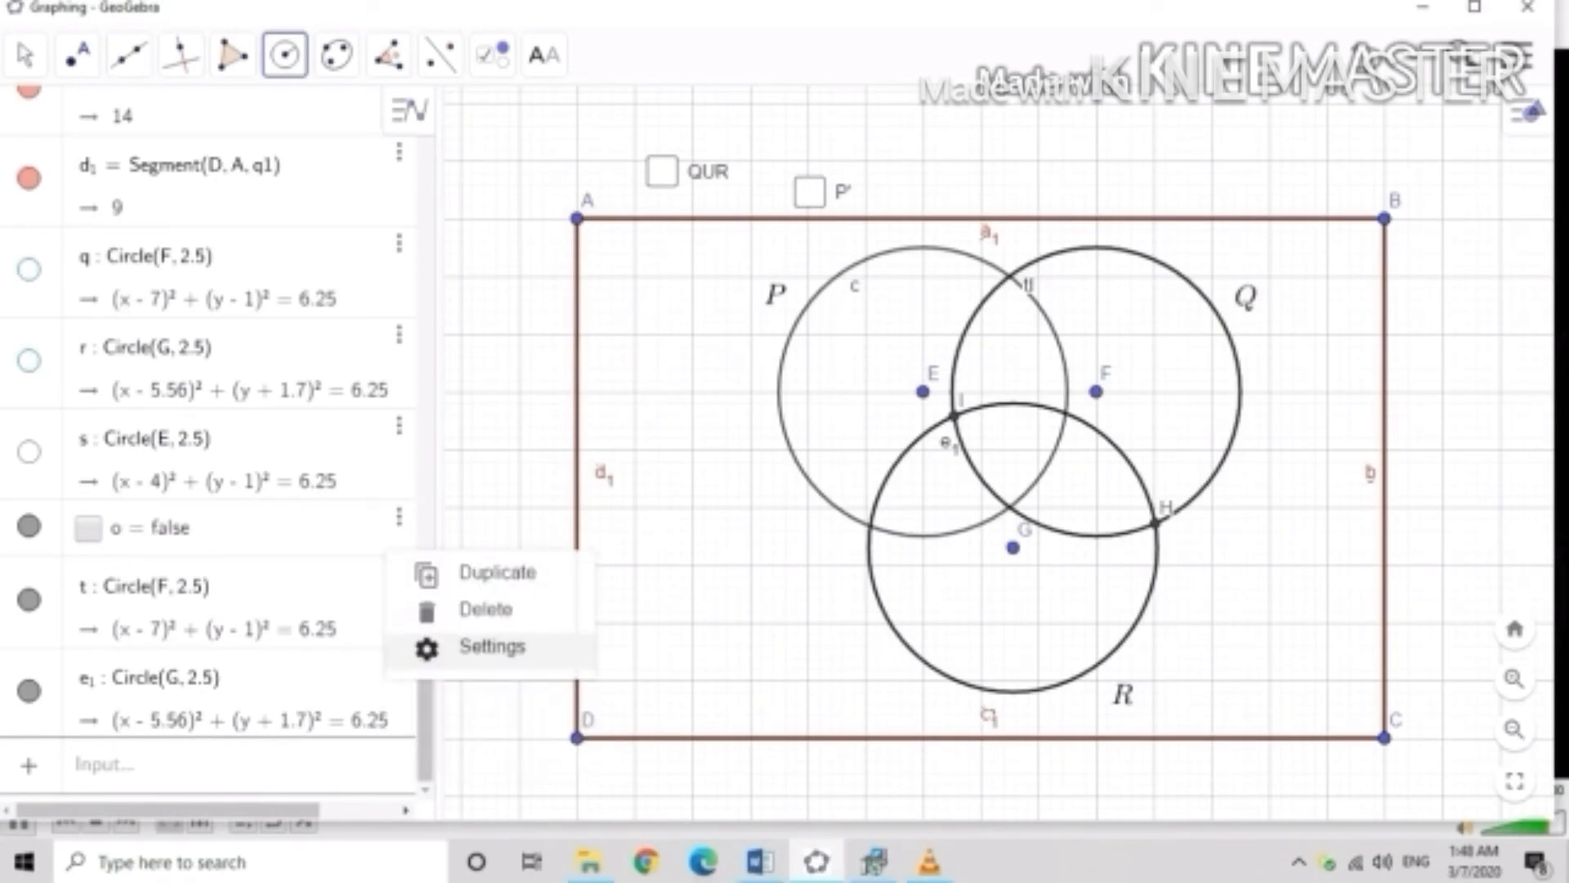
left_click(492, 646)
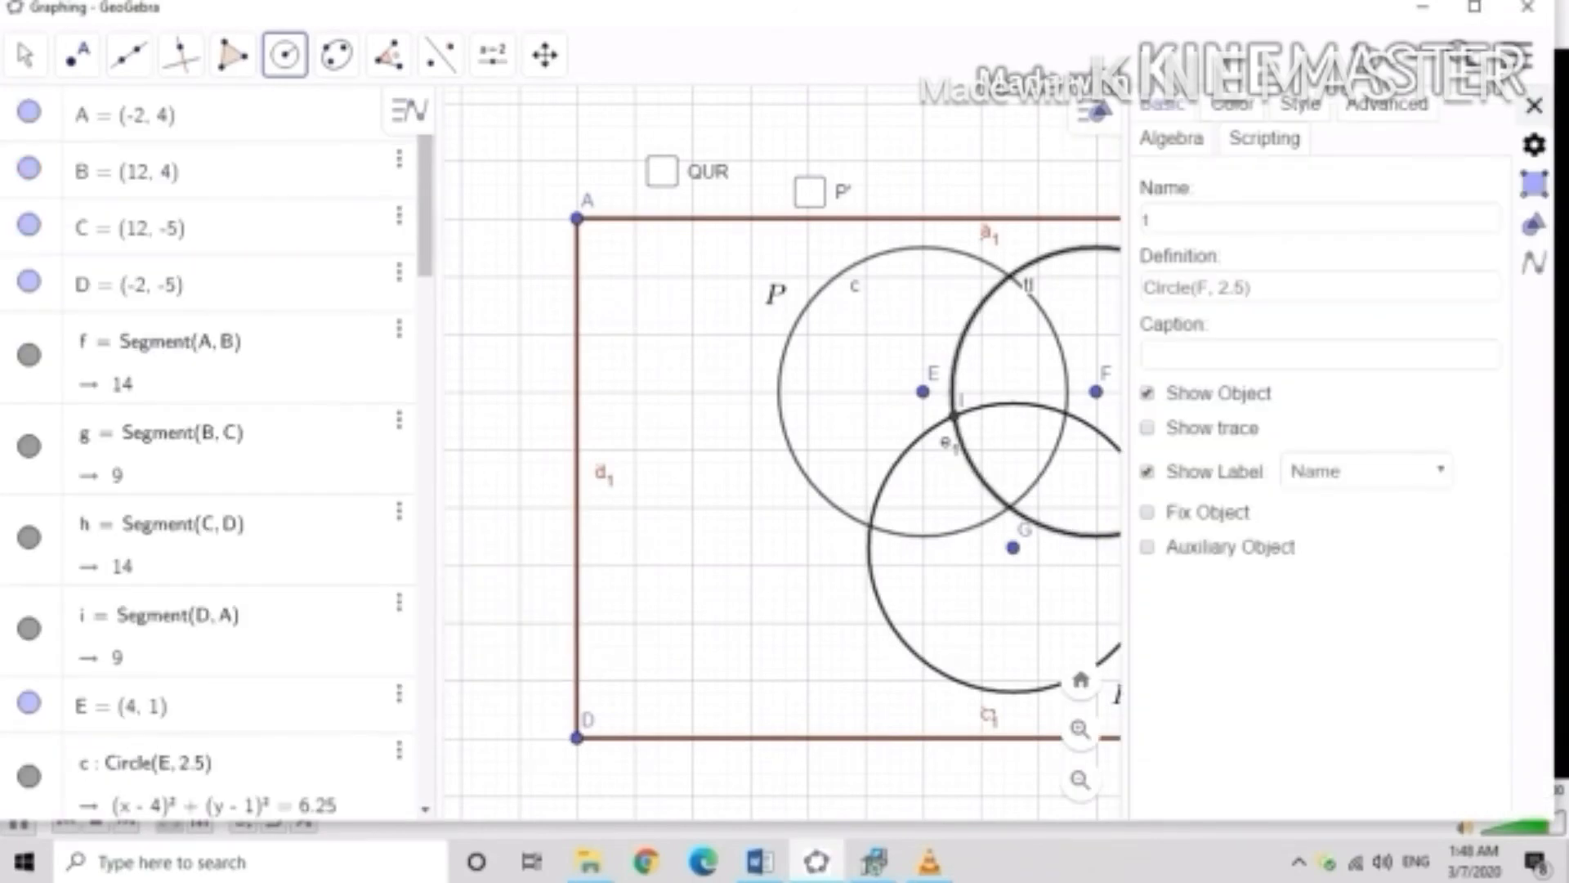
left_click(1232, 105)
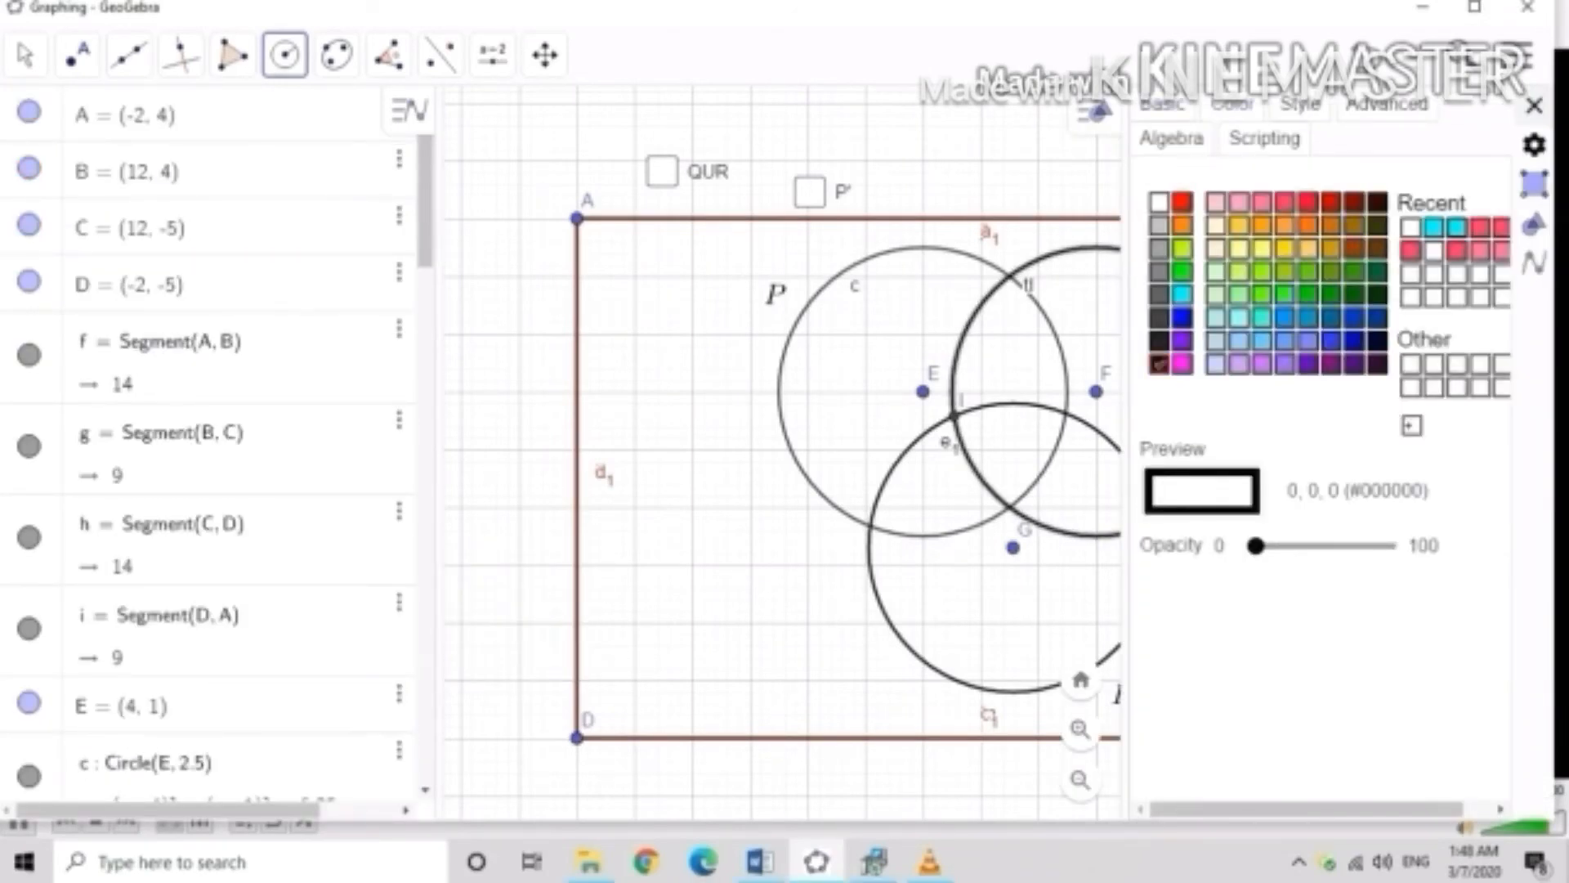
left_click(1286, 295)
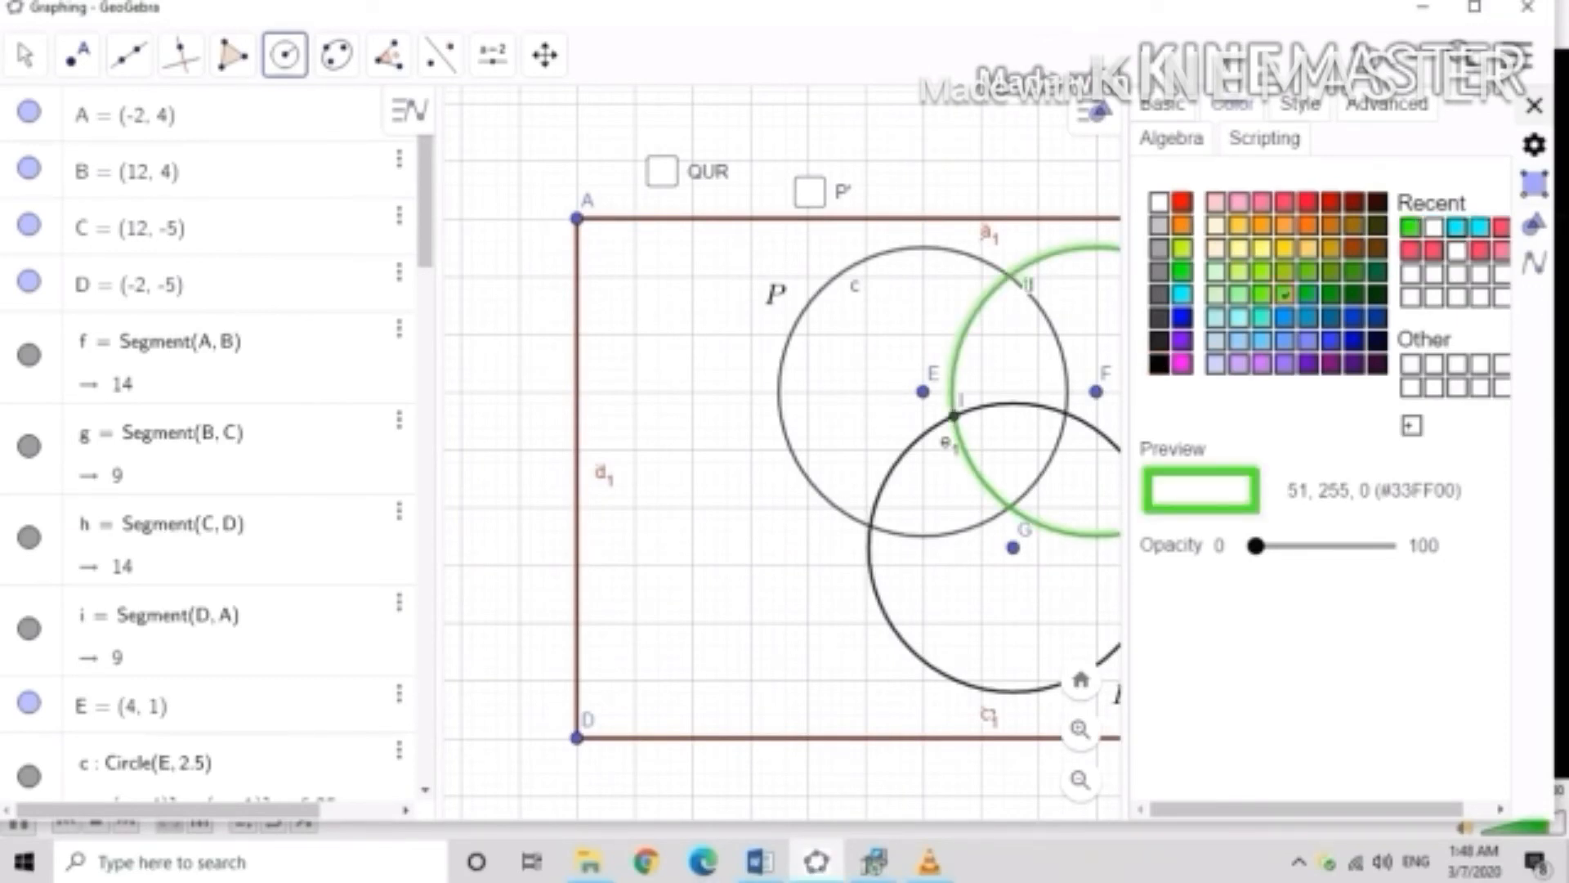
left_click(1308, 295)
left_click(1388, 545)
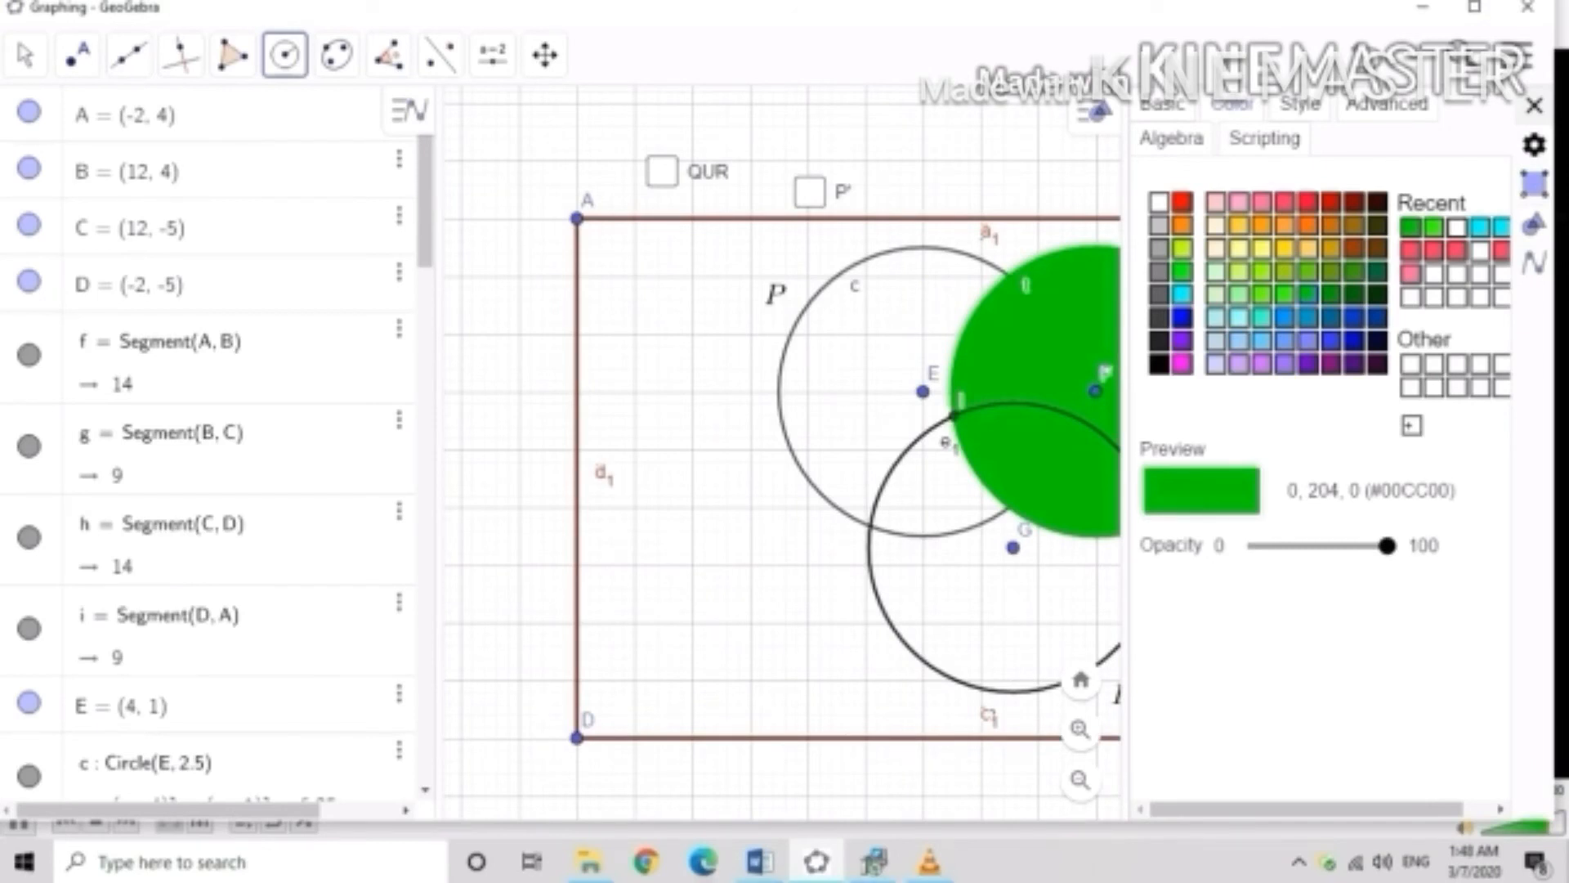
Give the new circle e1 centred at G the same green (#00CC00), fill it at 100 opacity, and close the settings.
left_click_drag(425, 203, 425, 716)
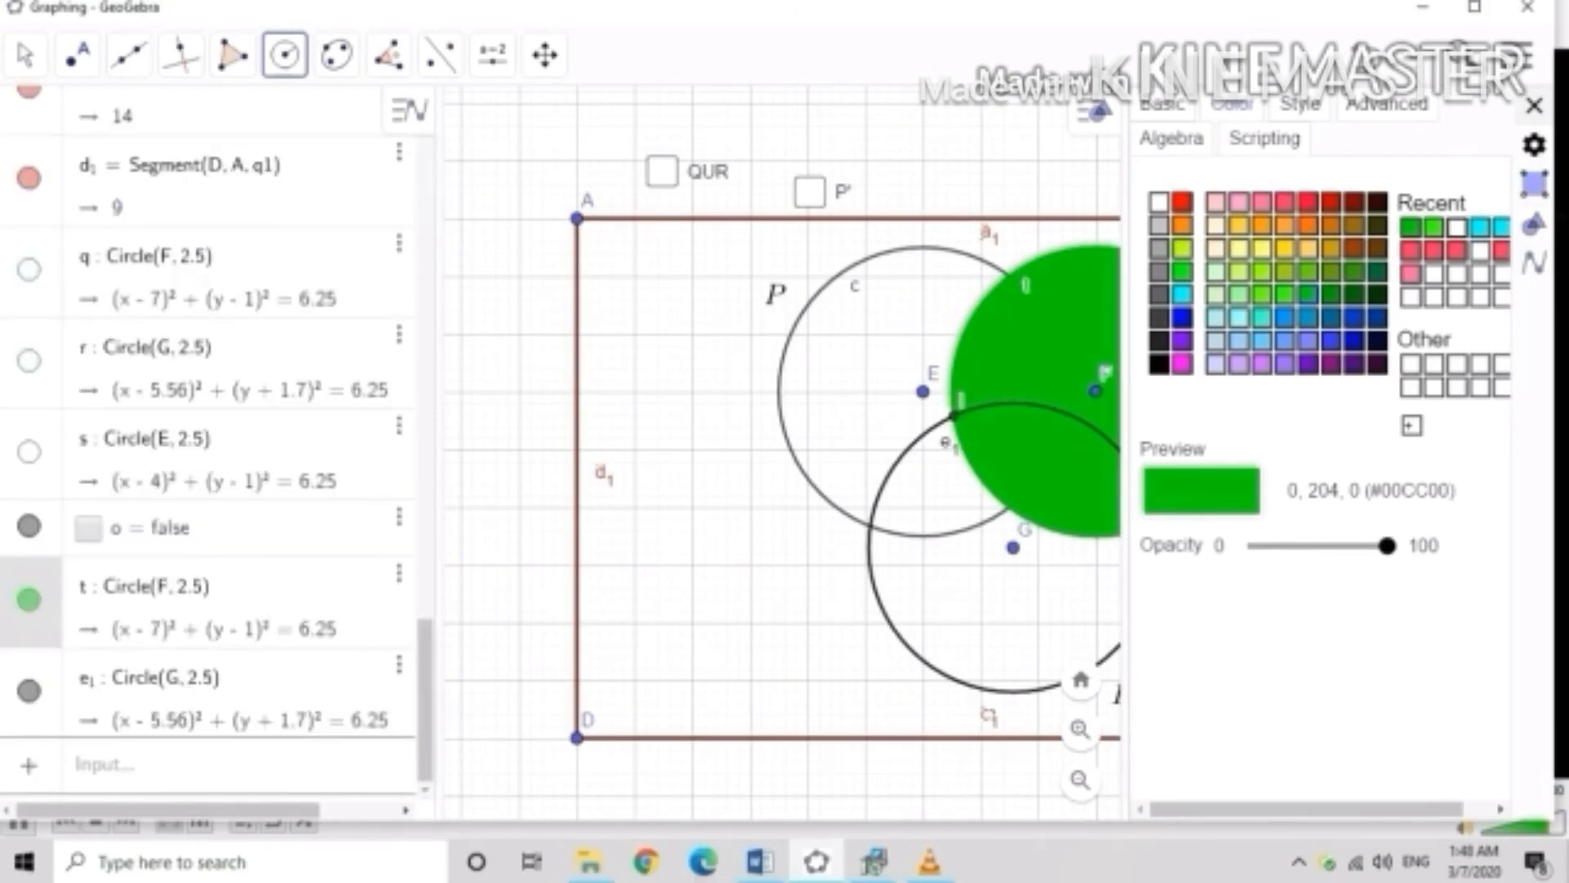
left_click(229, 704)
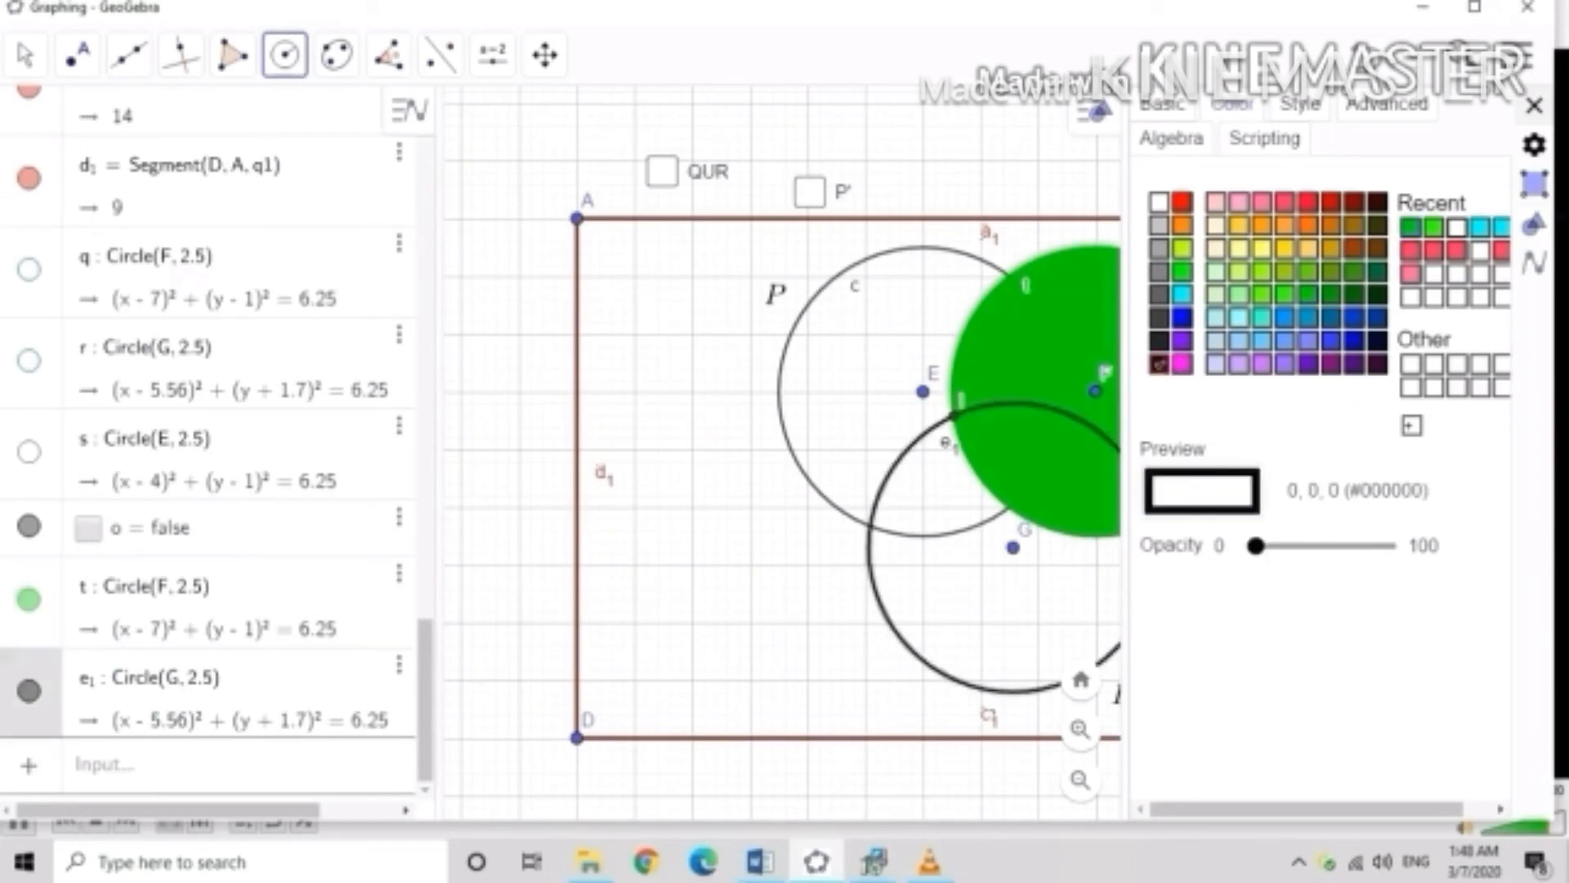
left_click(1308, 294)
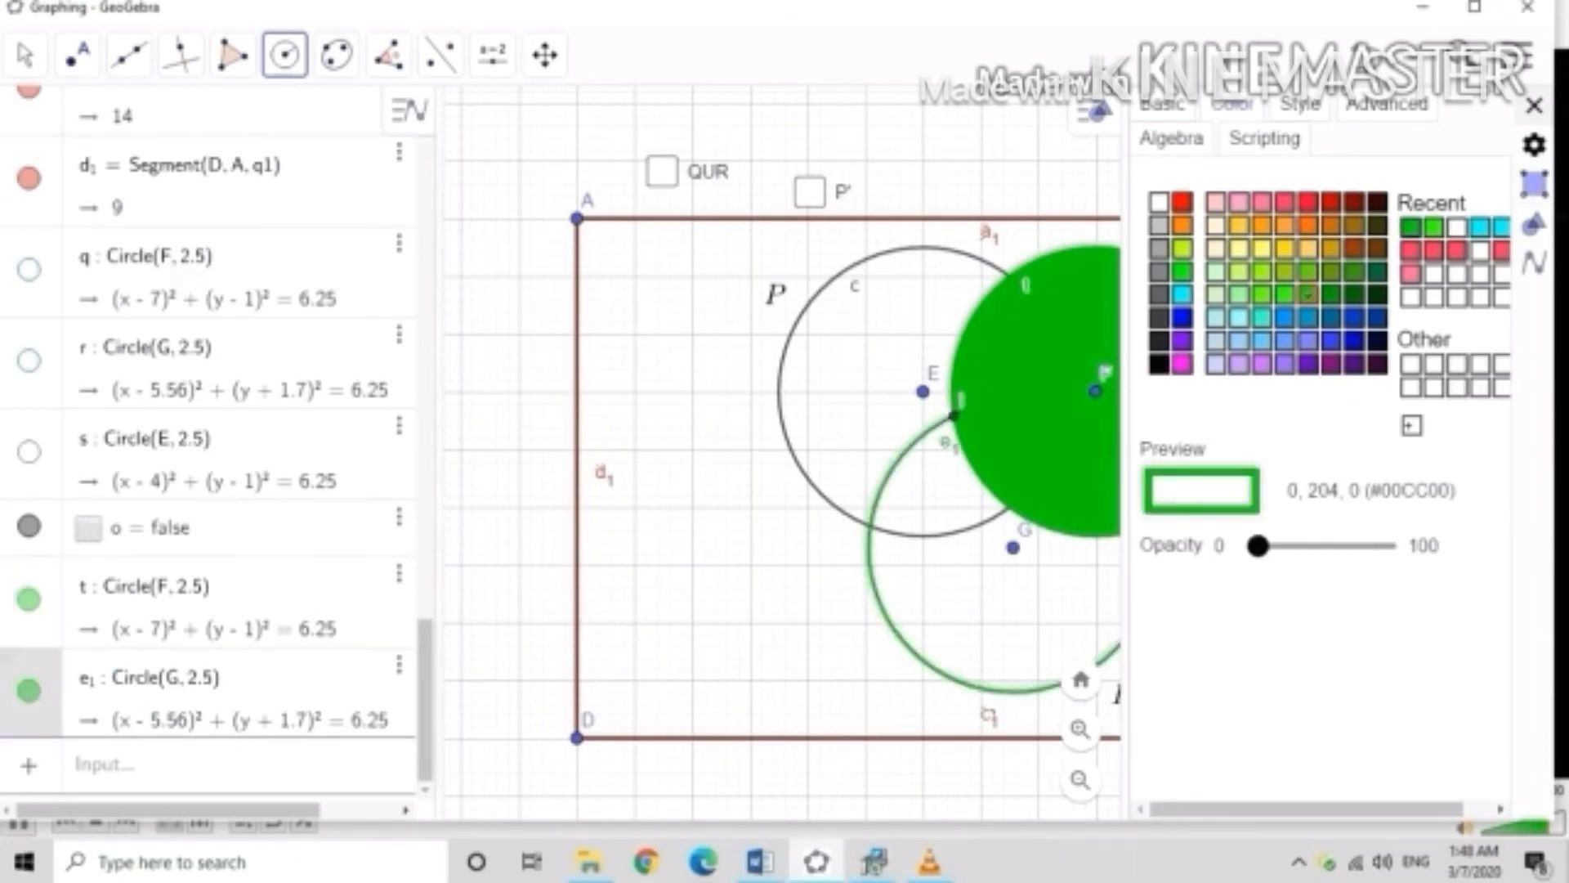
key("Escape")
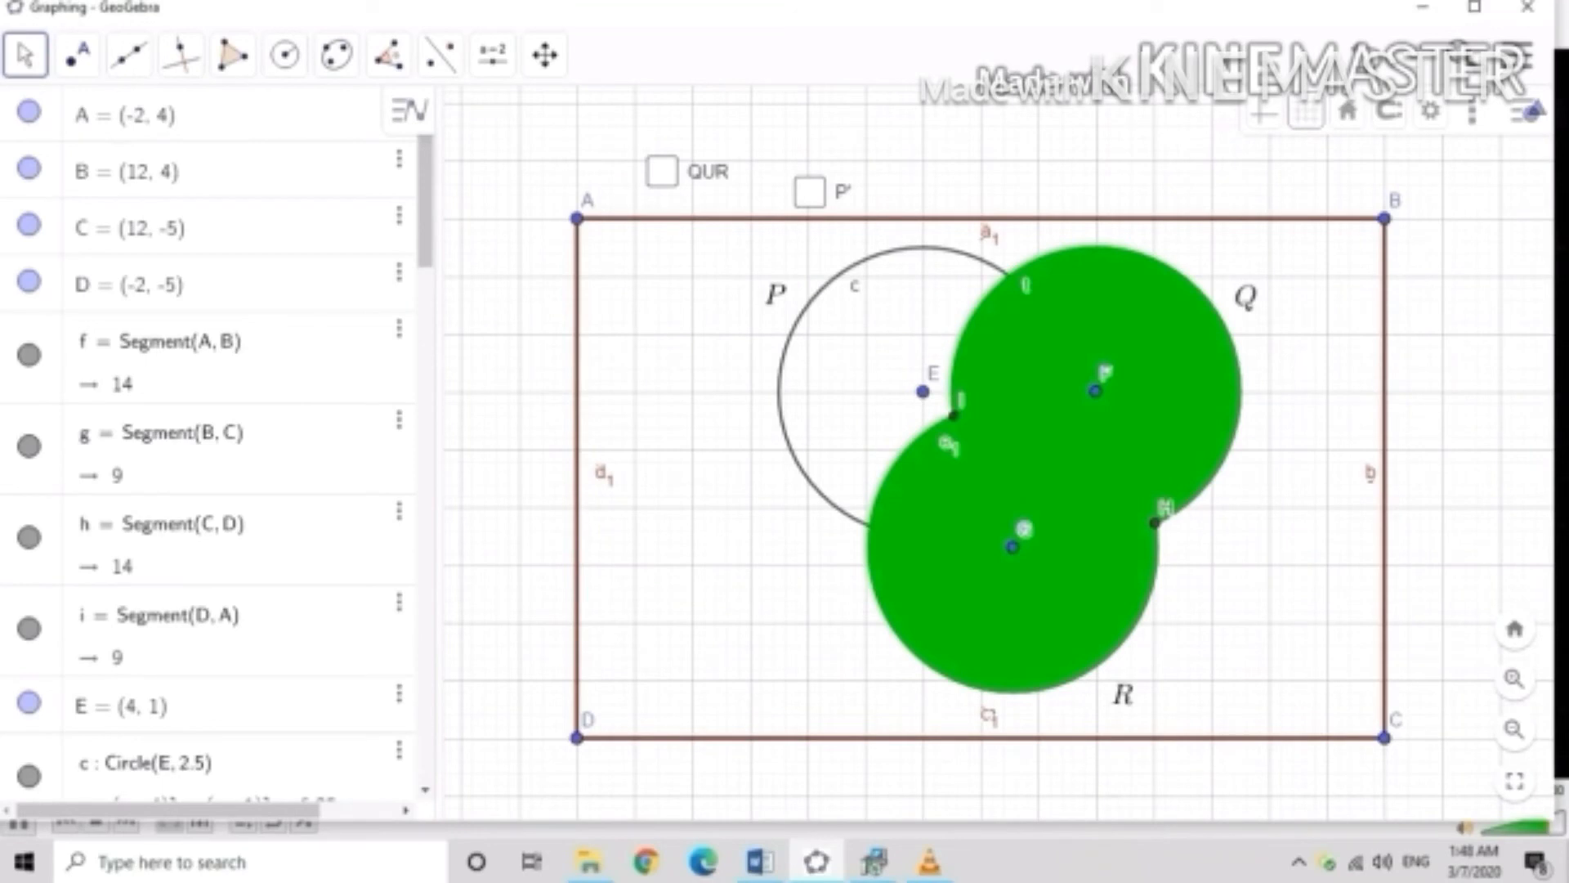
Draw a circle of radius 2.5 centred at E, colour it white (#FFFFFF) at 100 opacity, and close the settings.
left_click(284, 55)
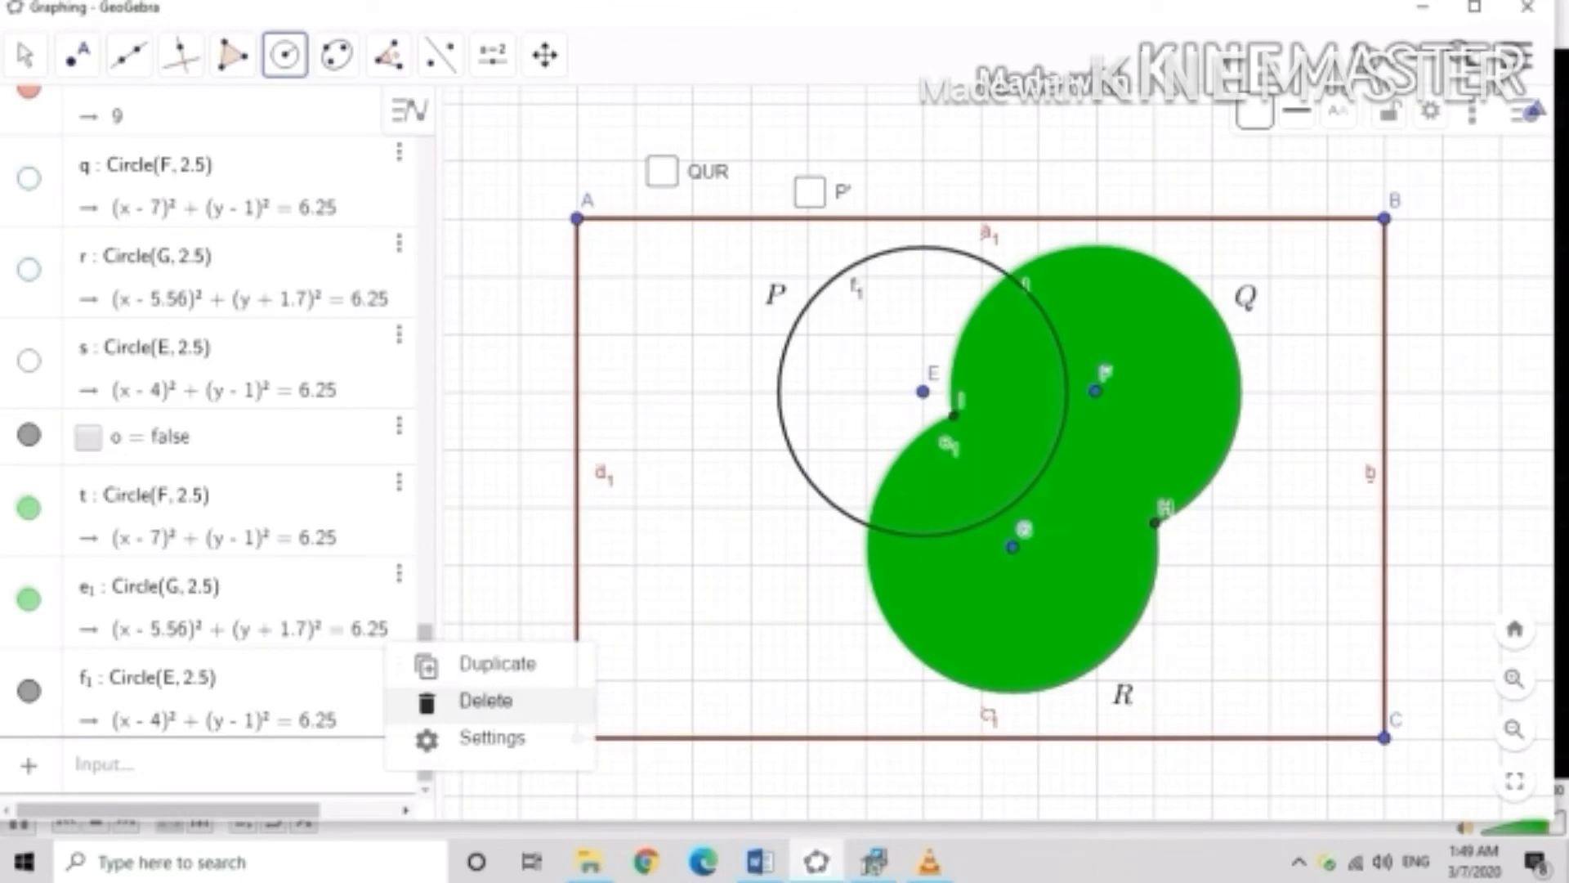
left_click(490, 738)
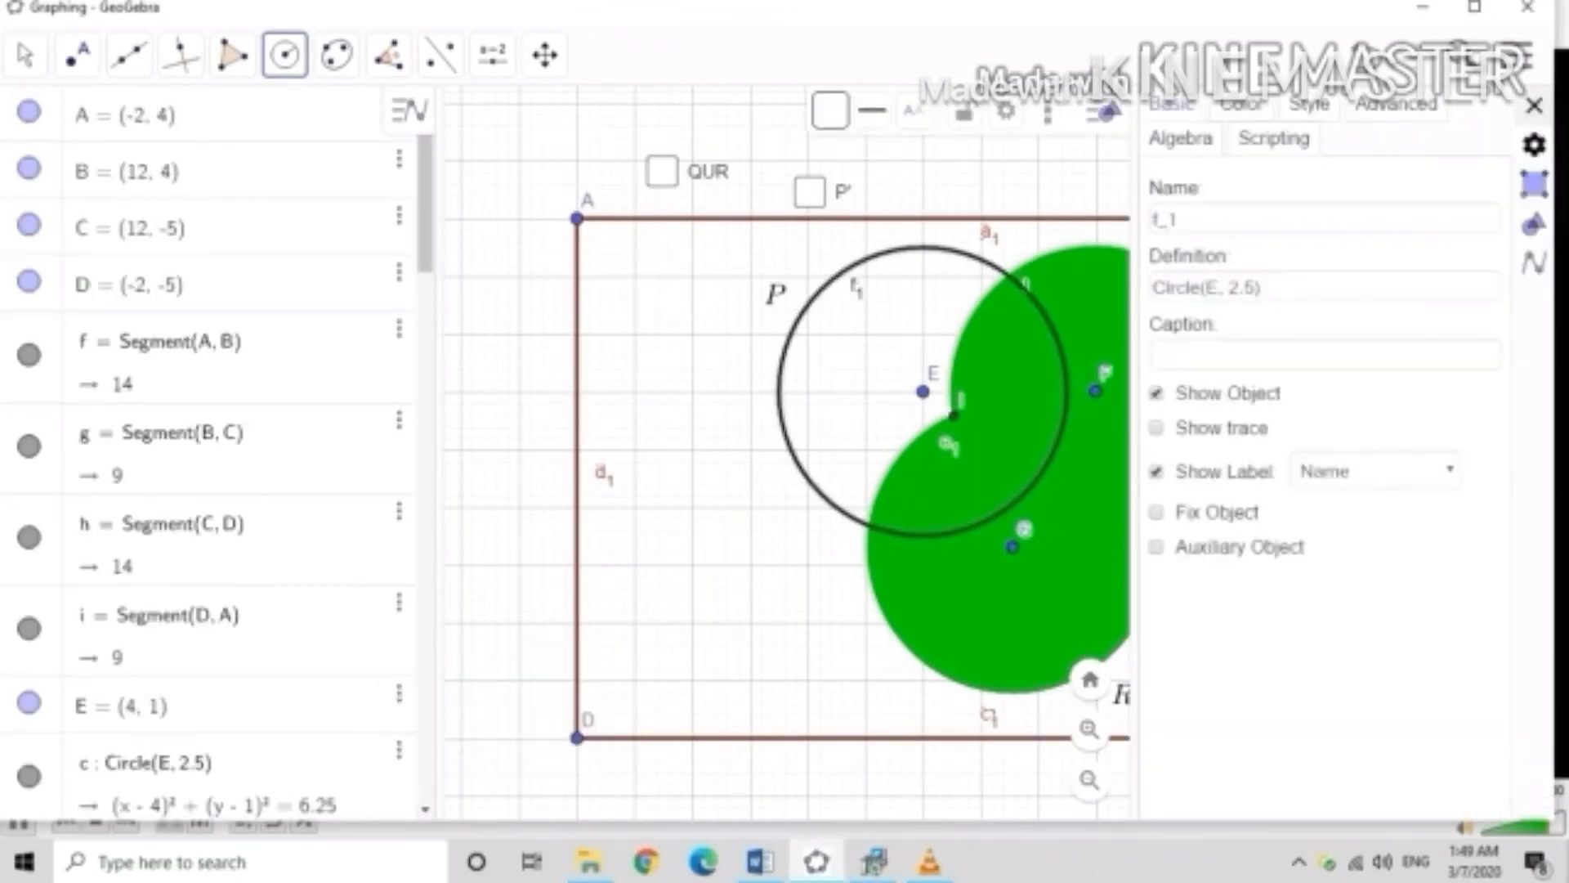
left_click(1241, 106)
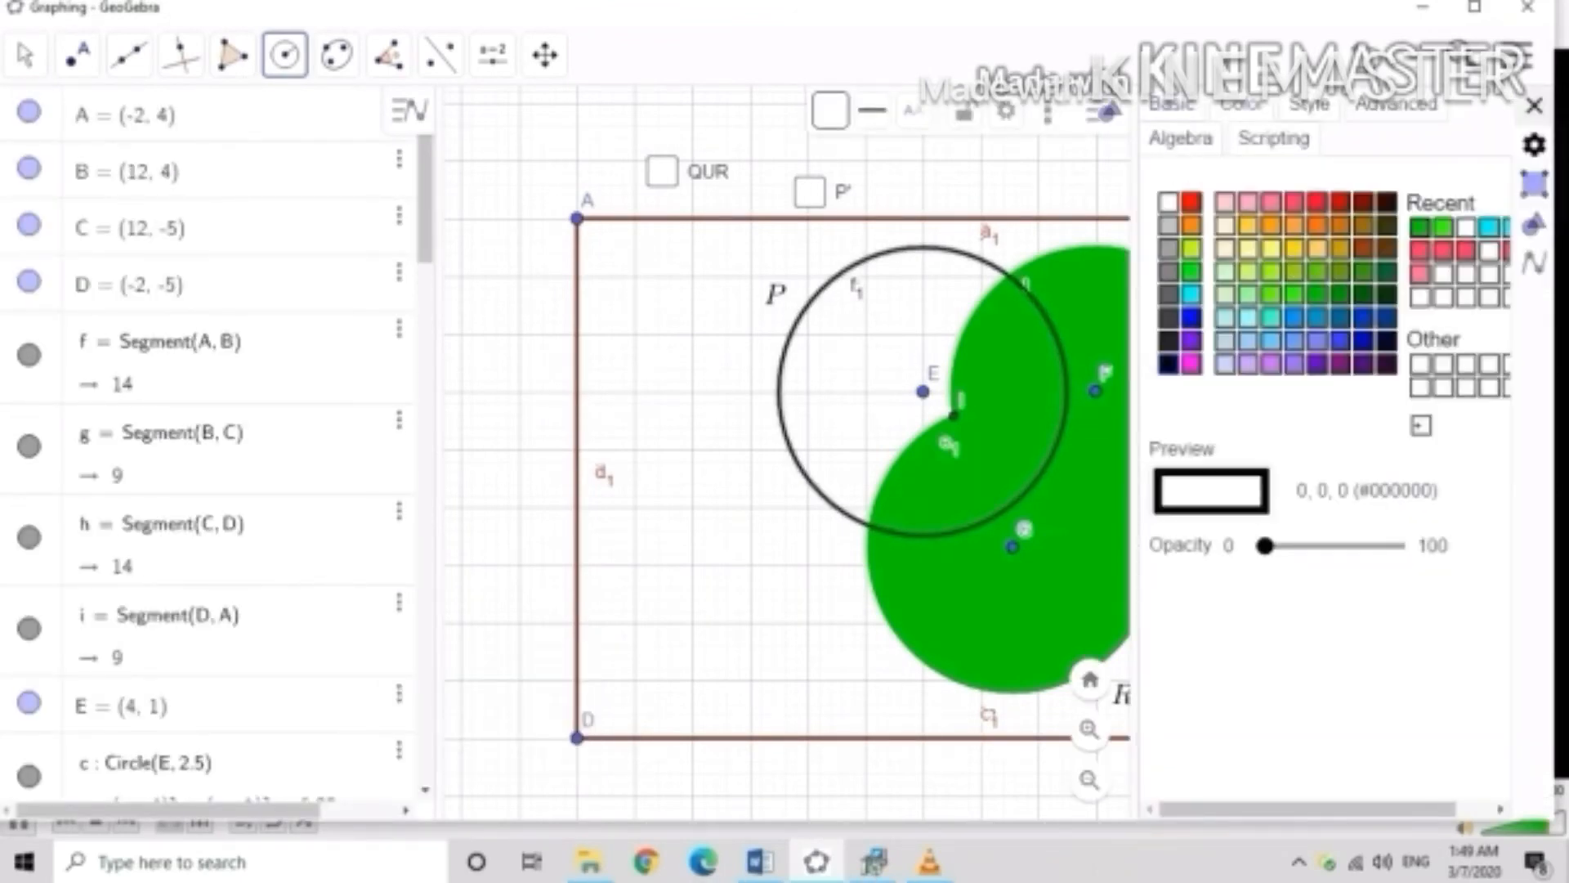
left_click(1168, 201)
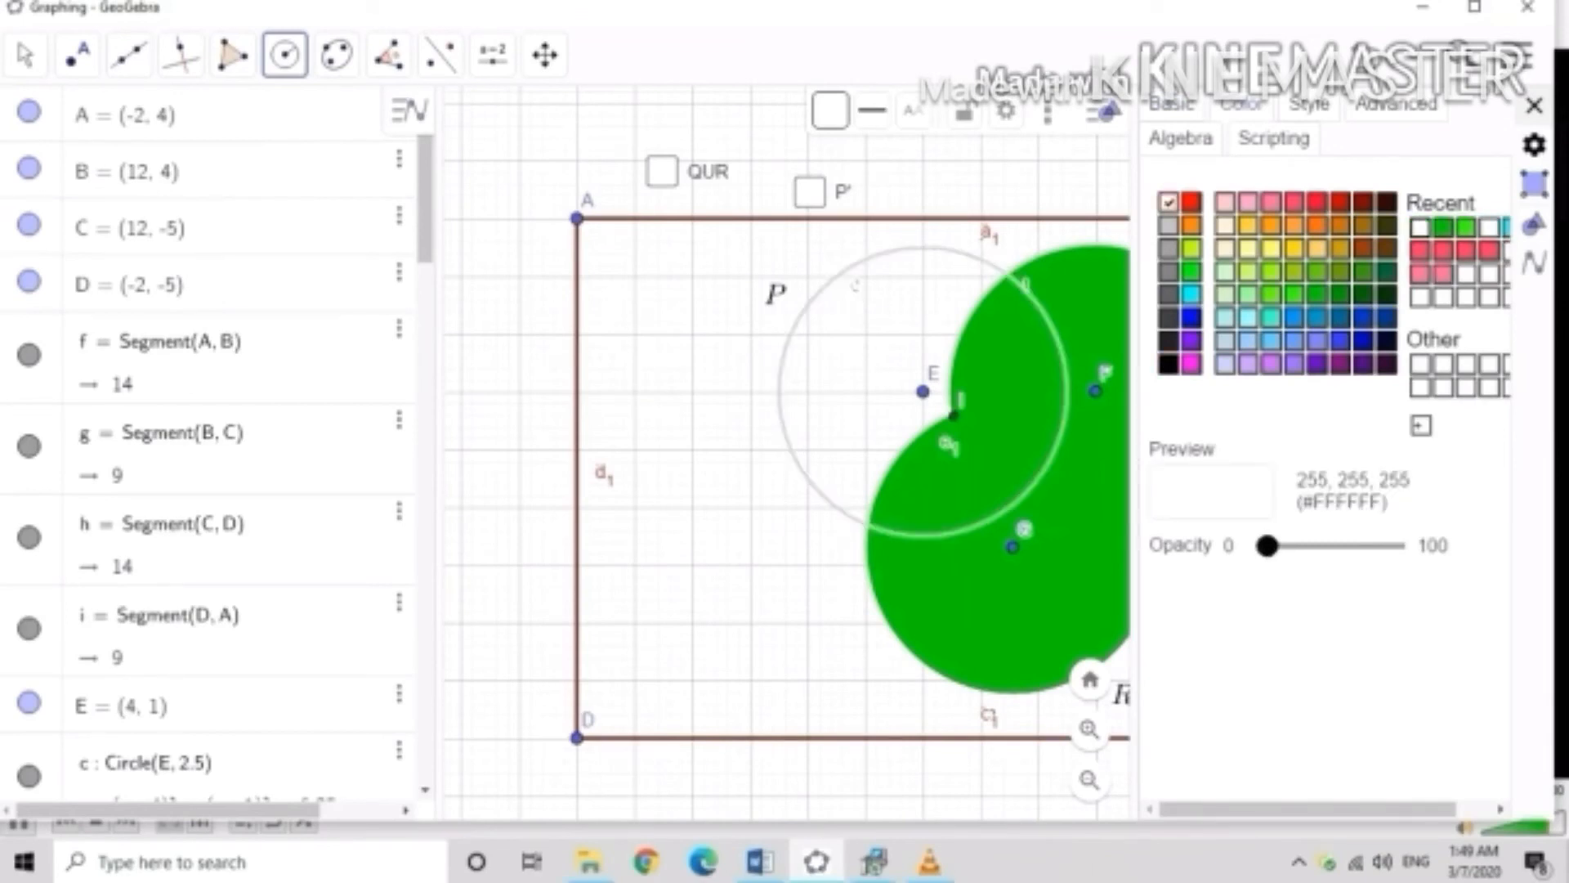
left_click(1397, 545)
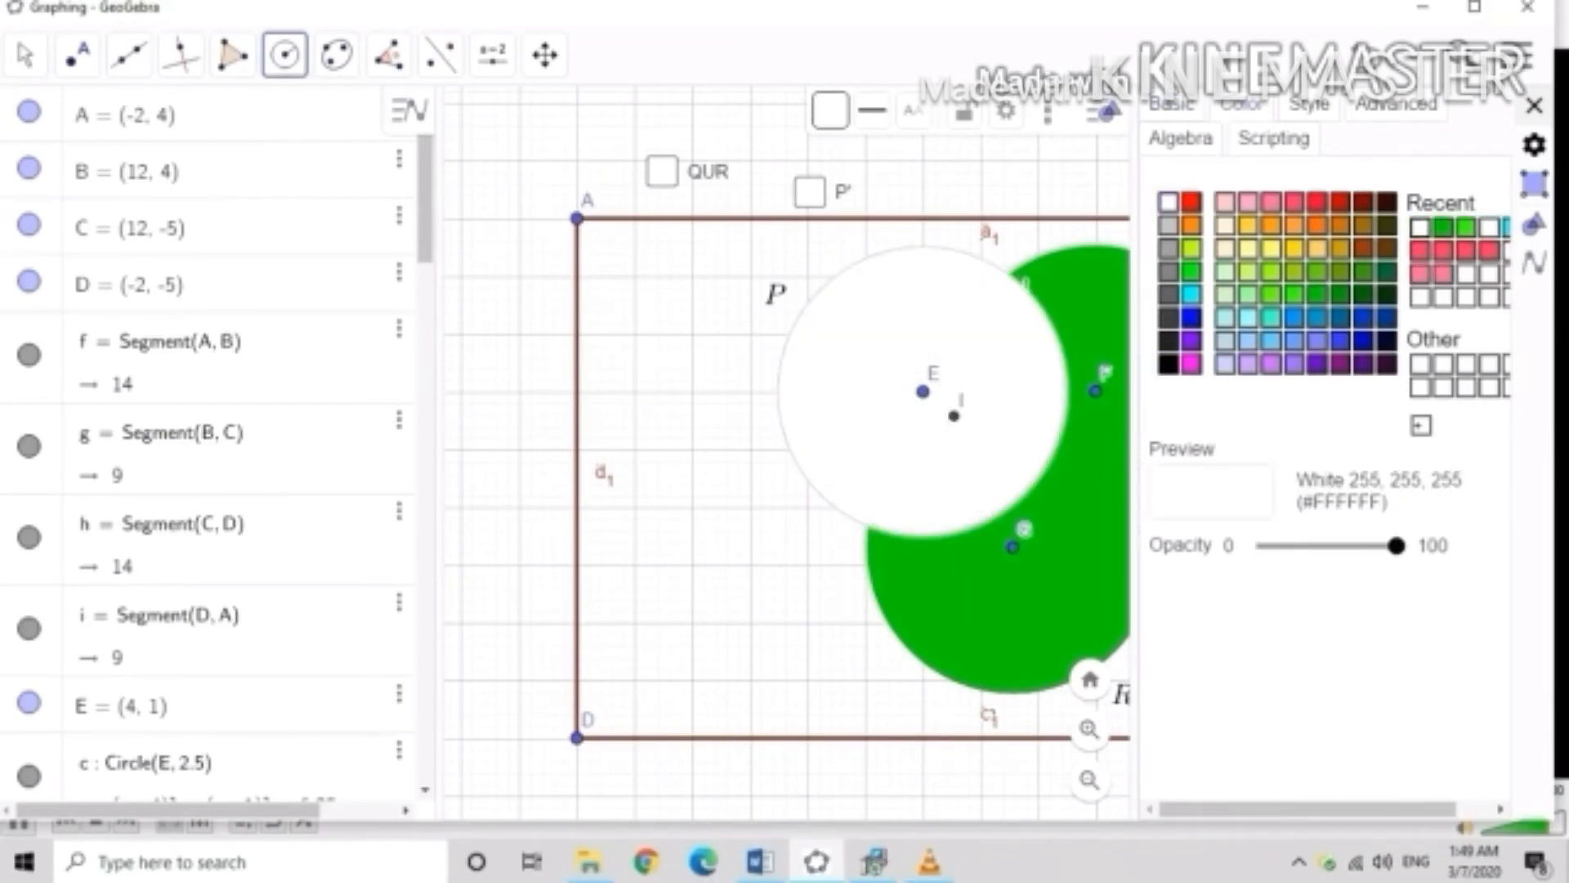
left_click(1169, 202)
key("Escape")
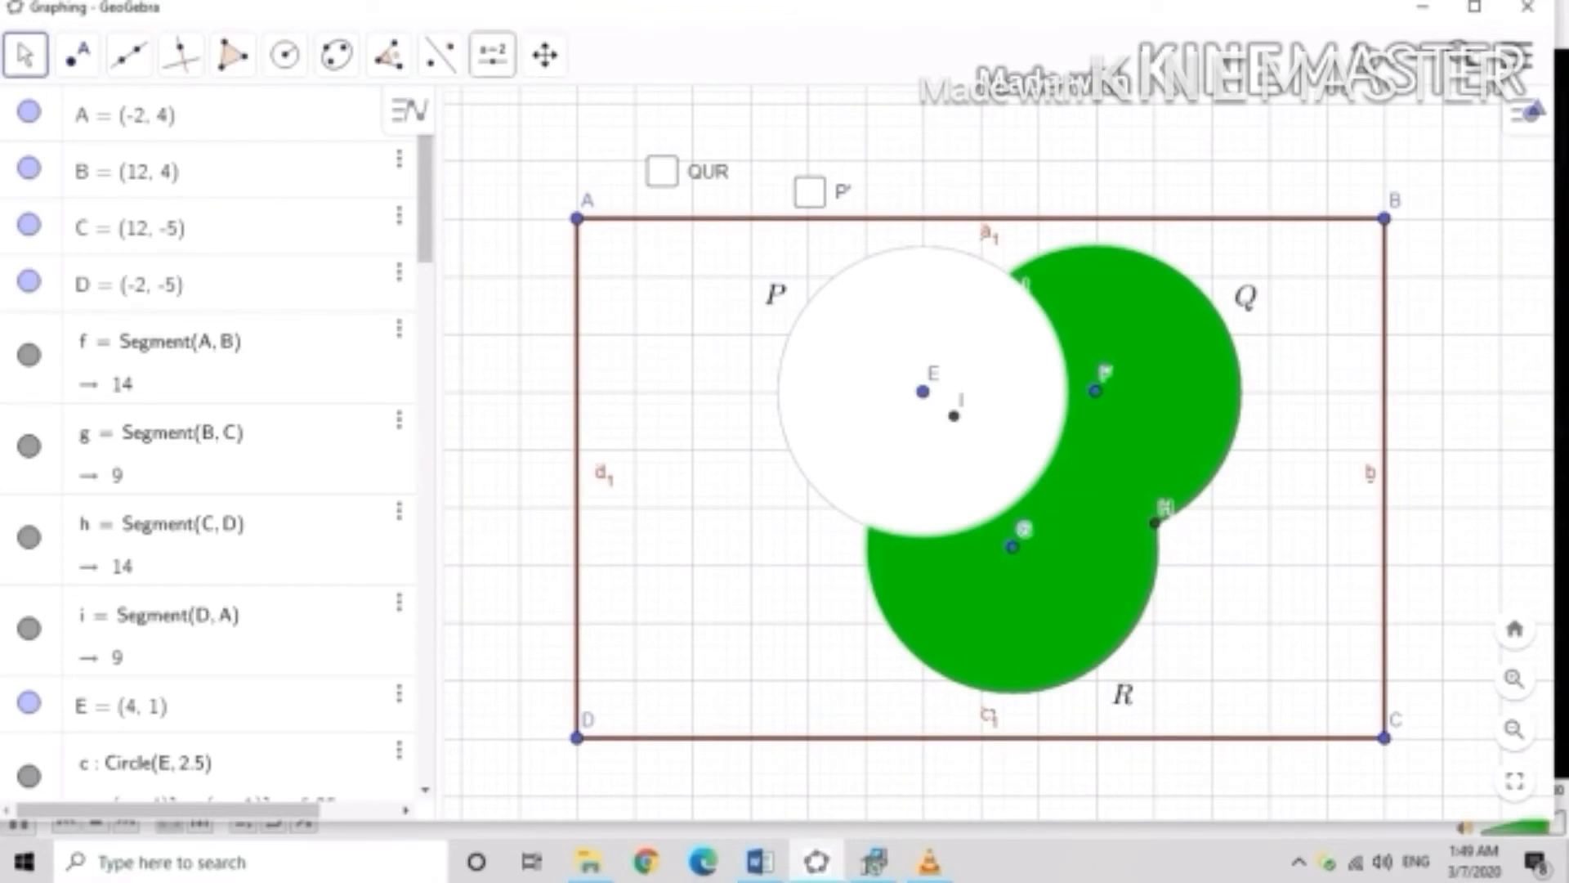
Add a check box captioned P'∩(QUR) that shows or hides the filled circles t, e1 and f1.
left_click(492, 55)
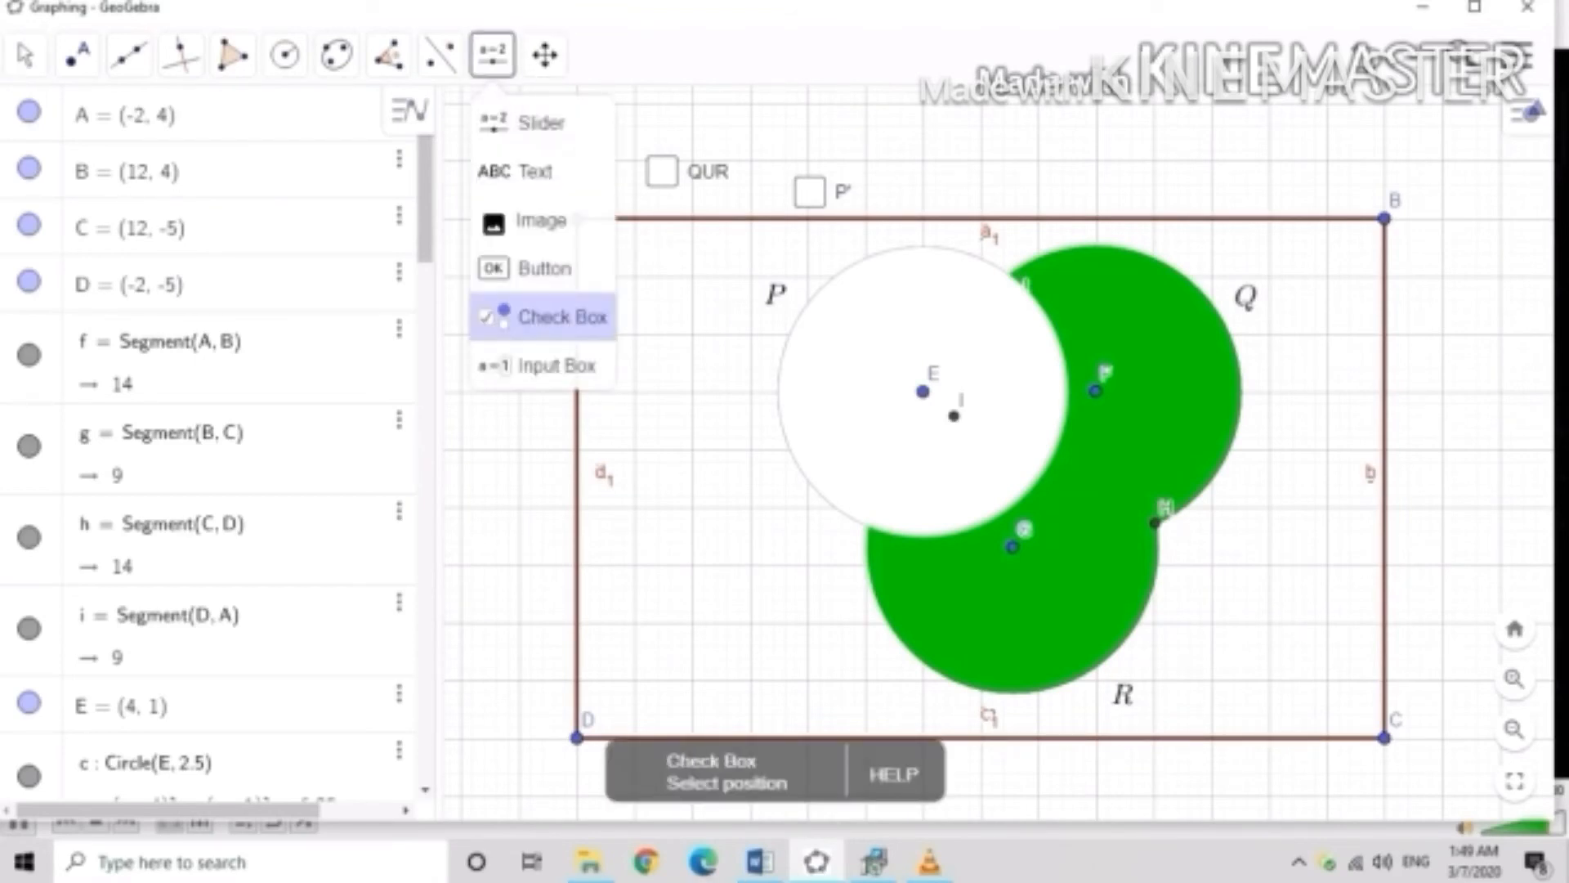
left_click(542, 316)
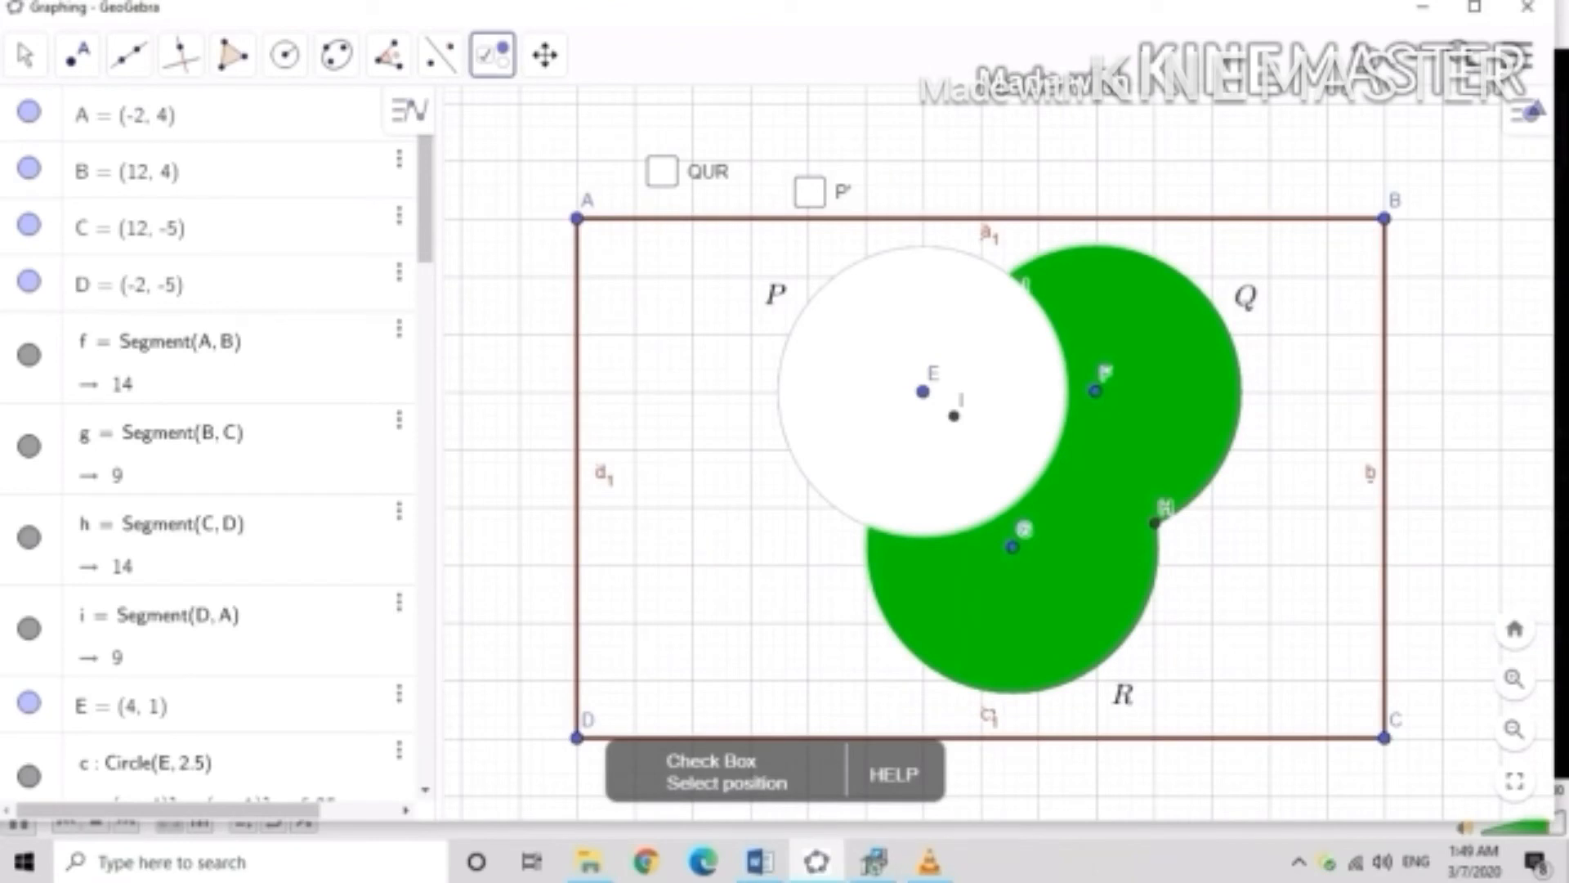
left_click_drag(904, 158, 1009, 194)
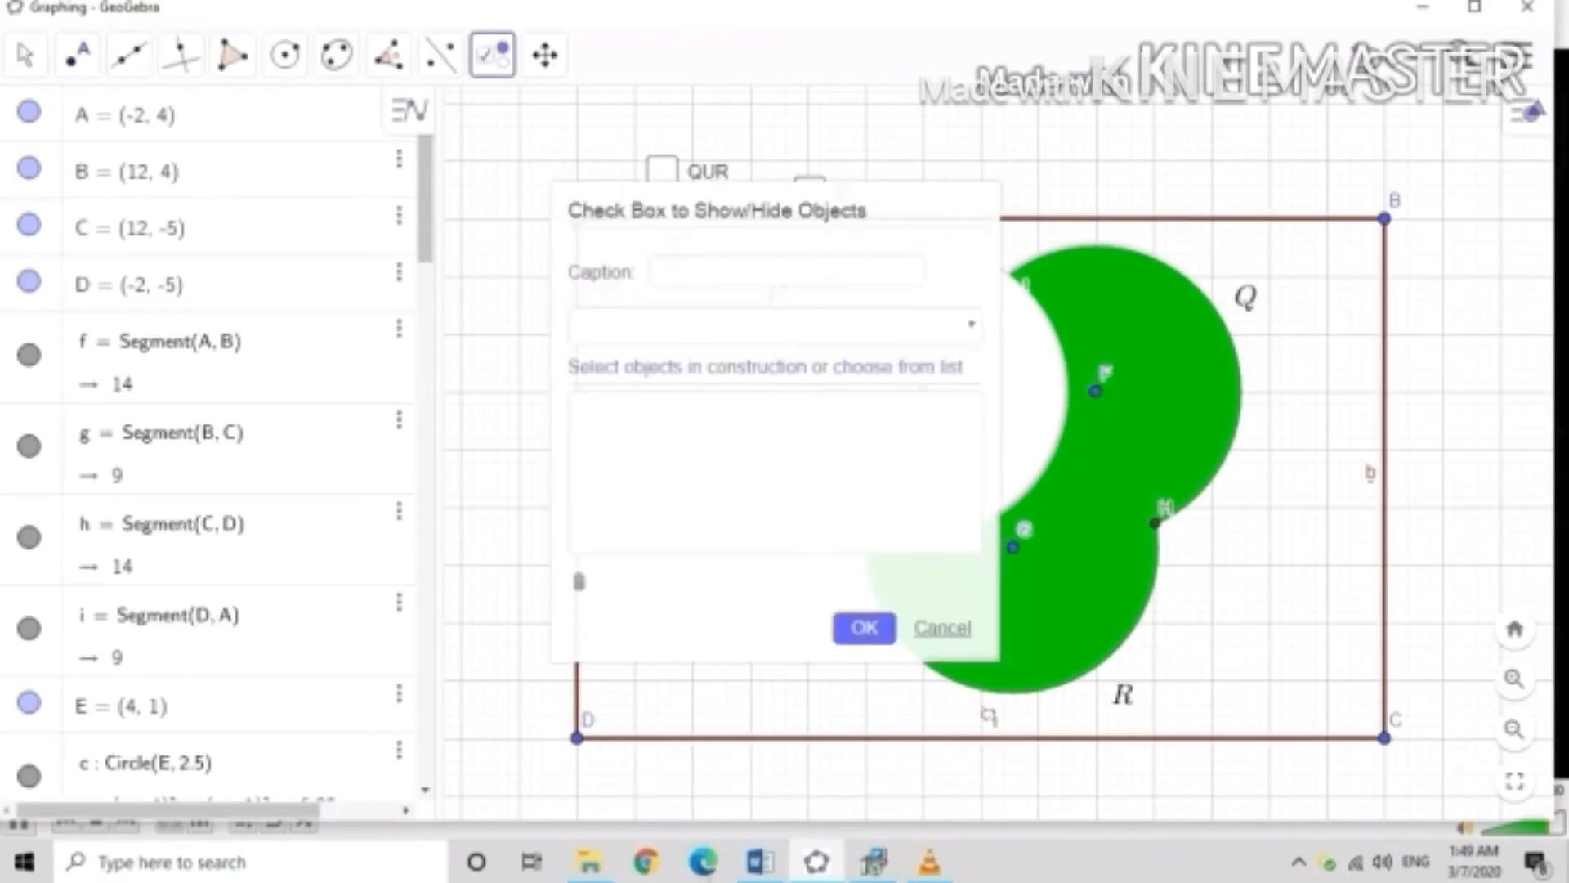
left_click(777, 270)
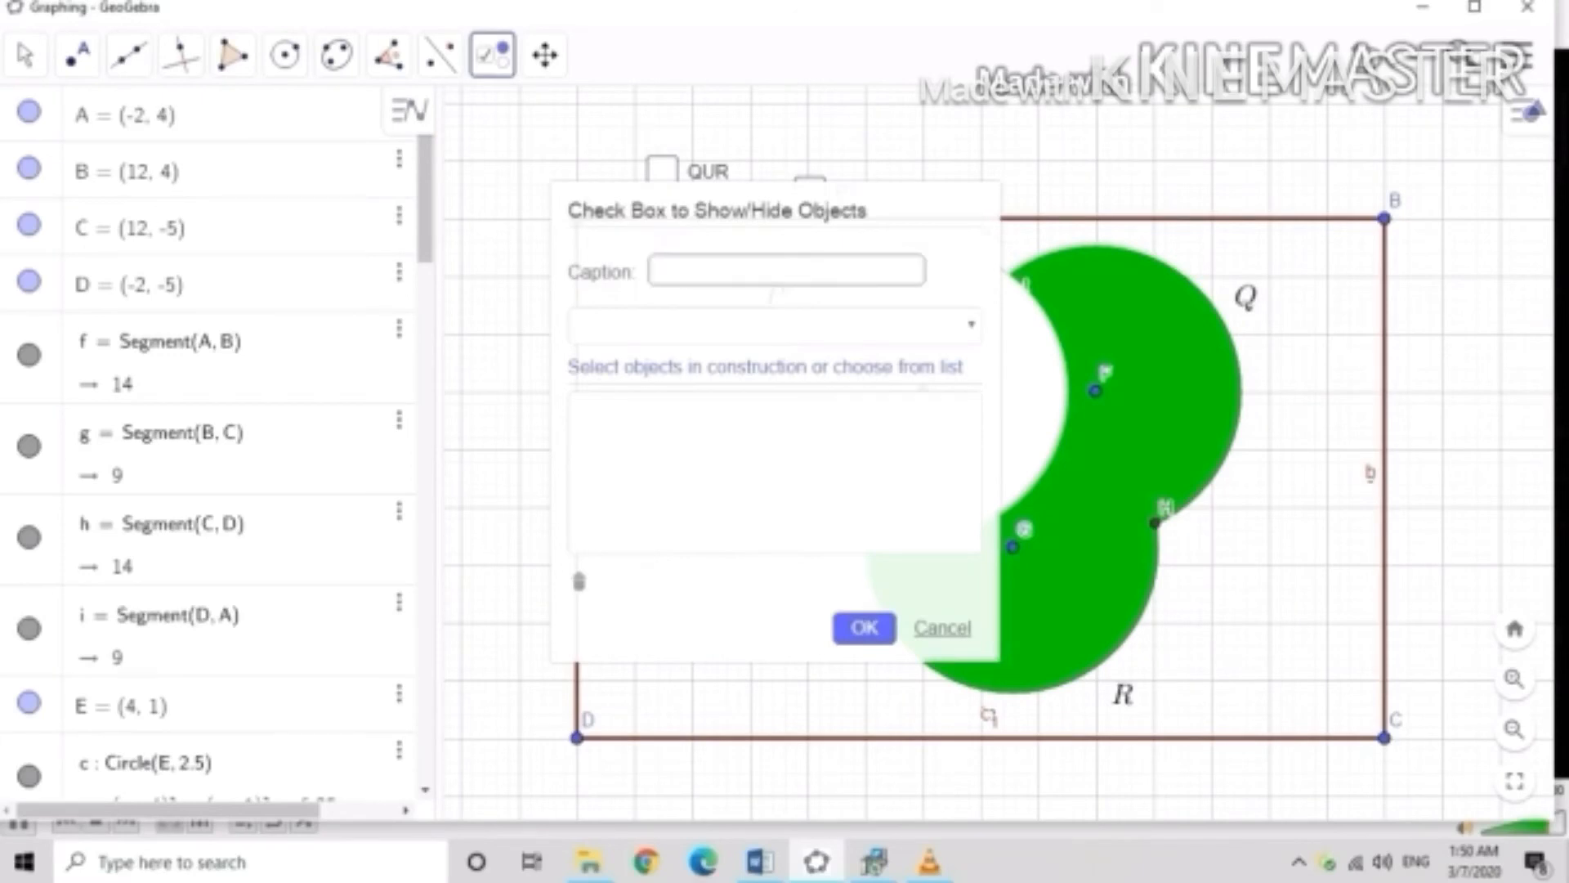
type("P'P'n(QUR)")
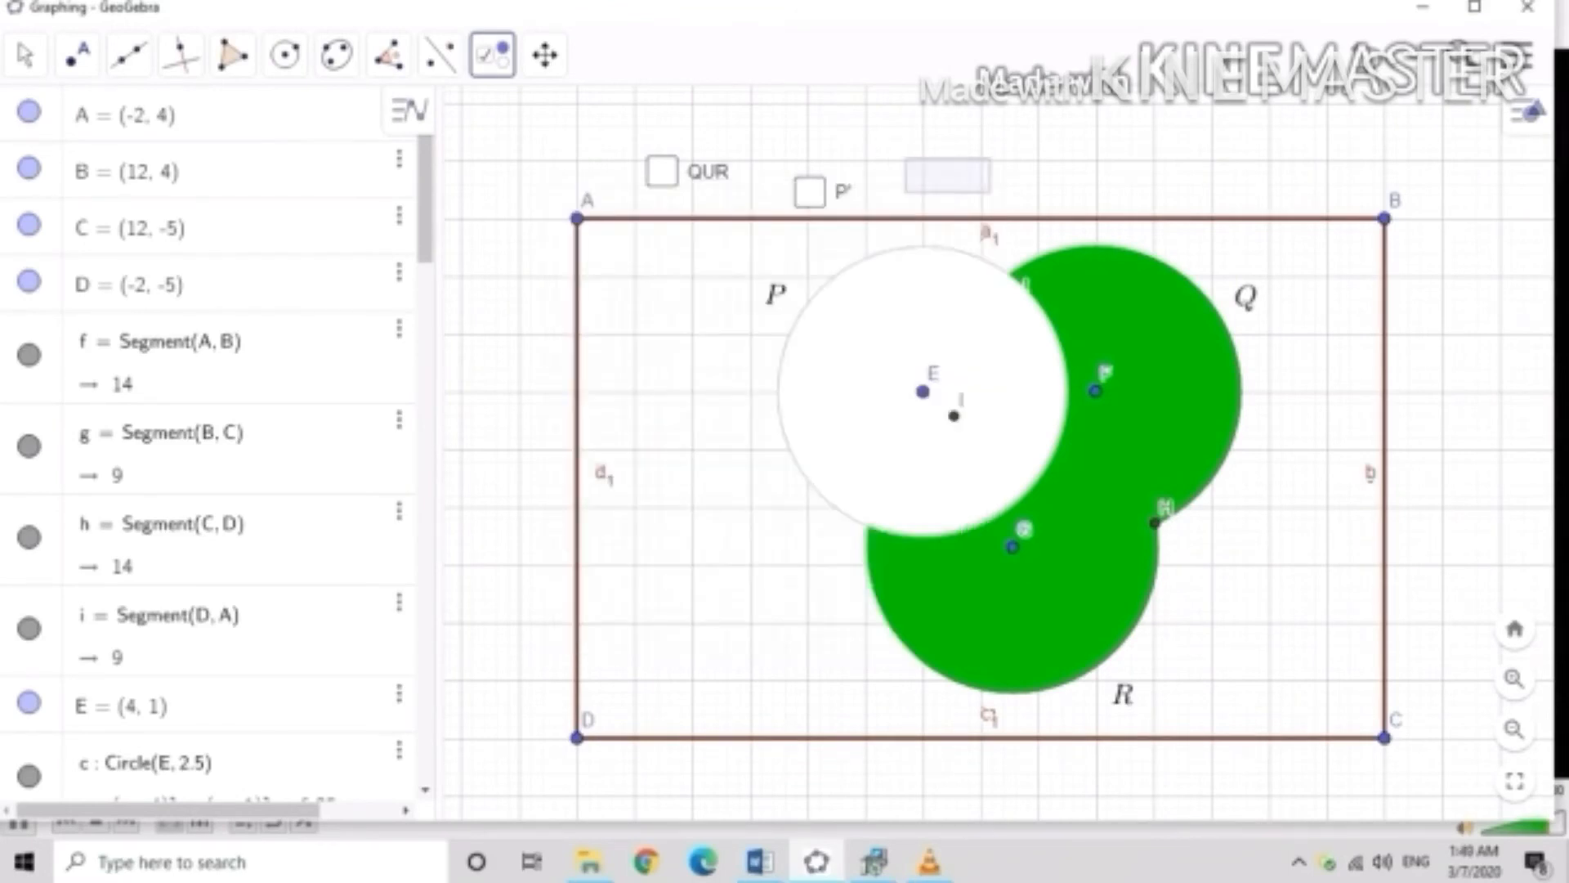
left_click_drag(991, 193, 1009, 193)
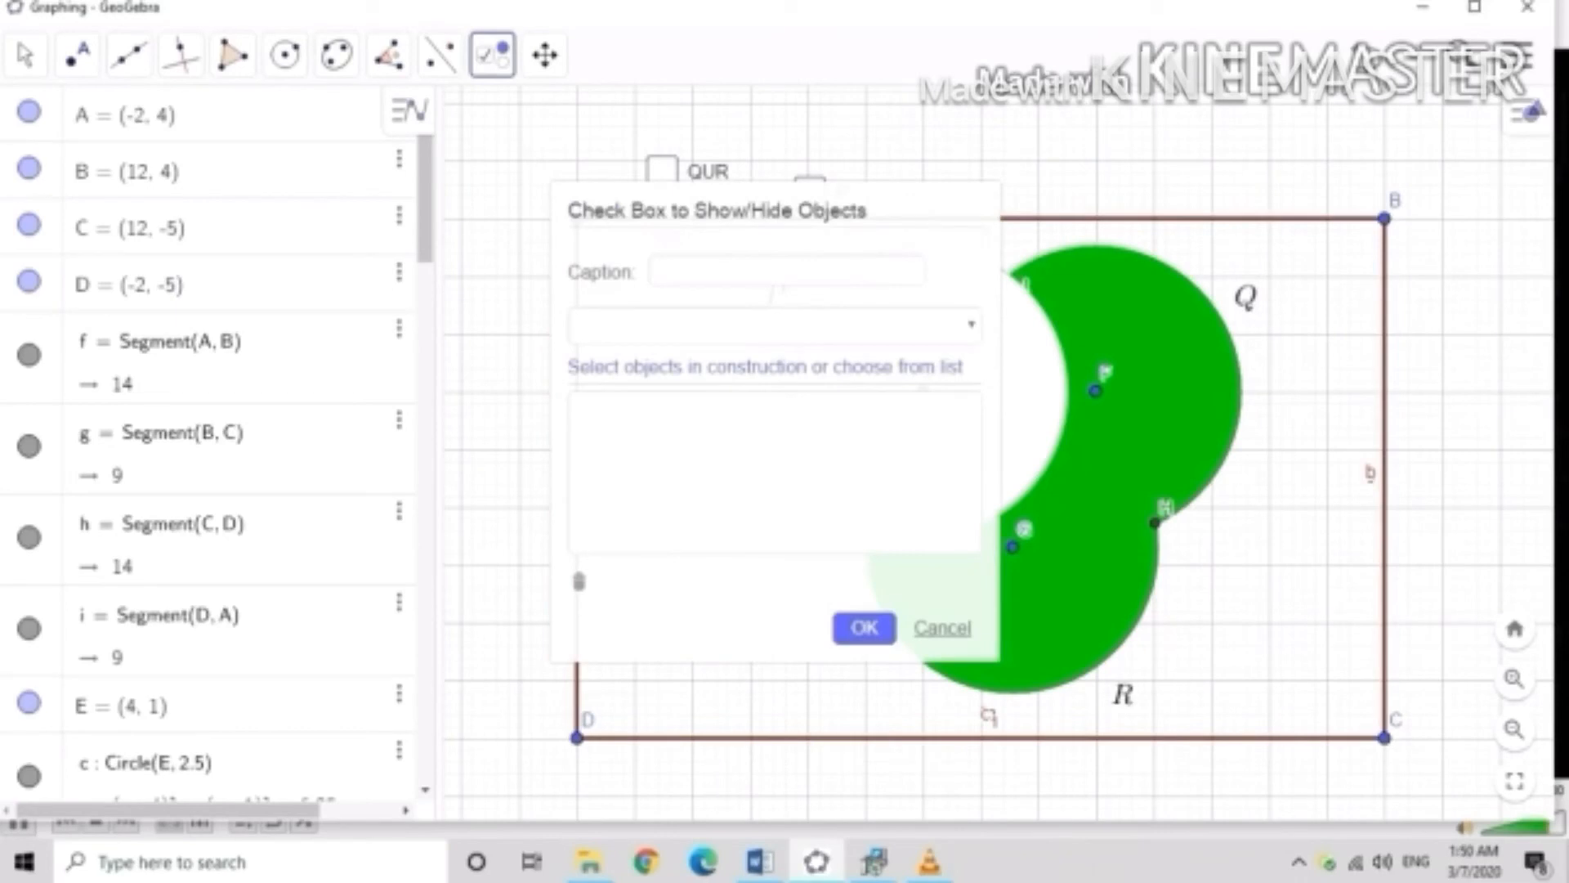
left_click(786, 270)
type("P")
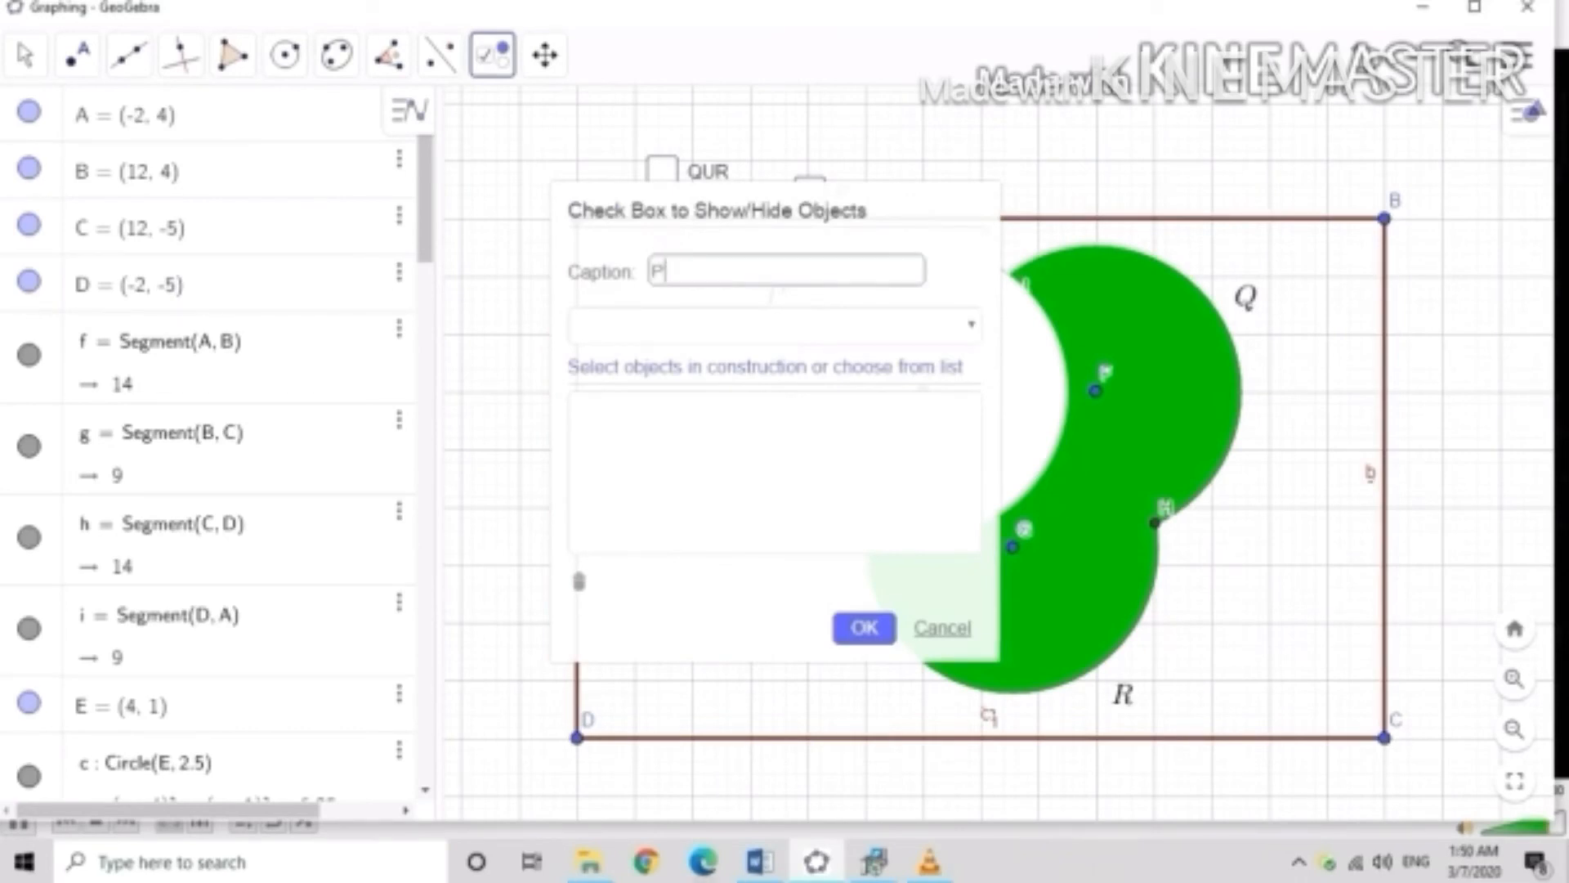
type("'P'n(QUR)")
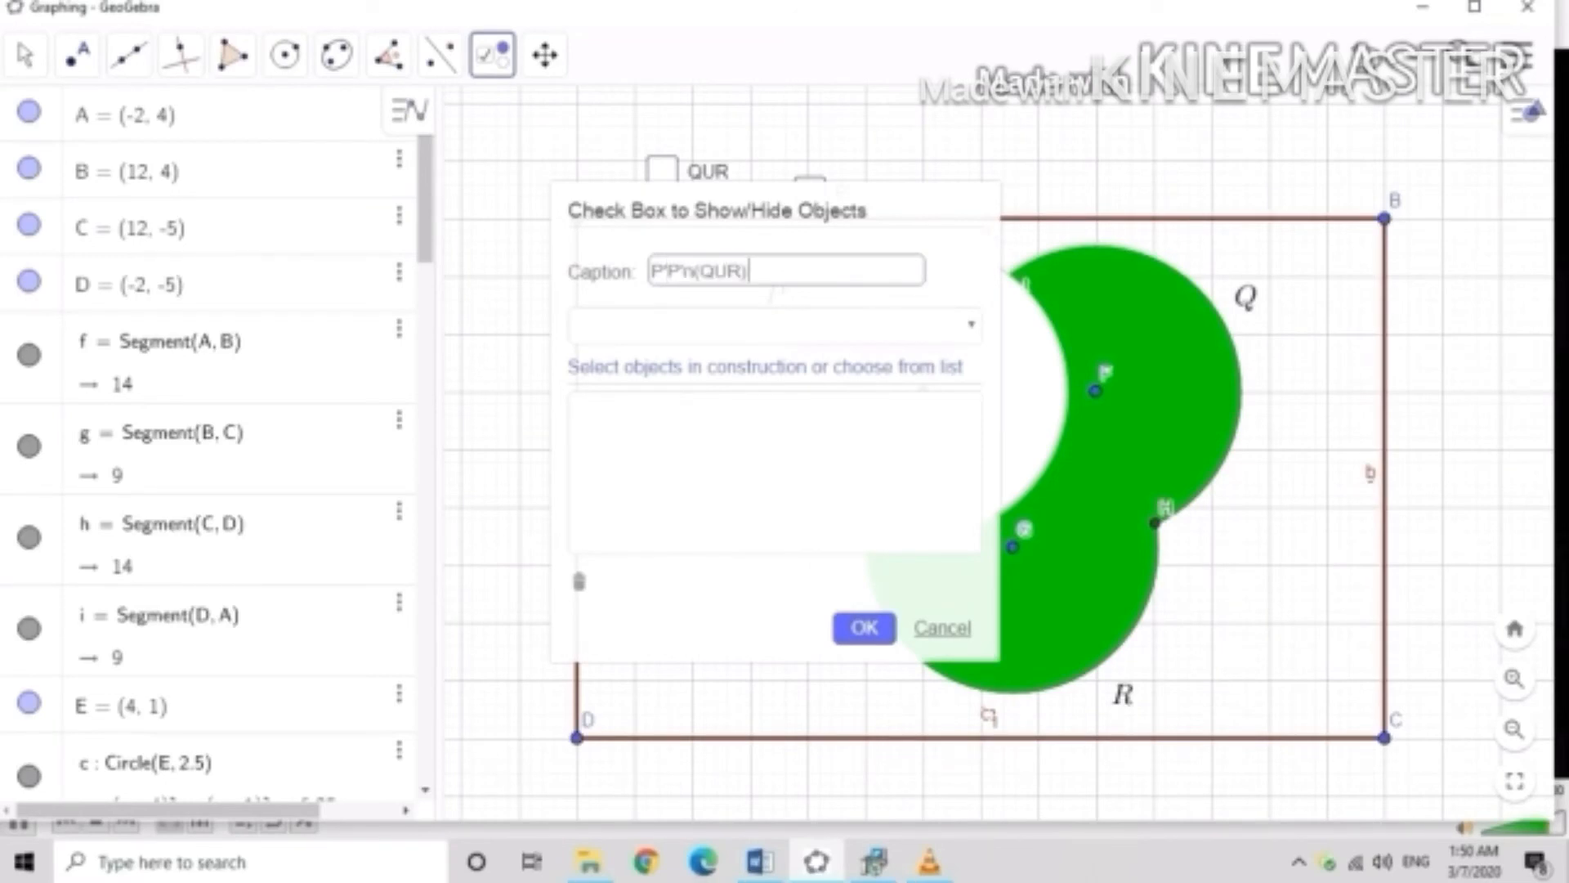
left_click(668, 271)
key("BackSpace")
key("BackSpace")
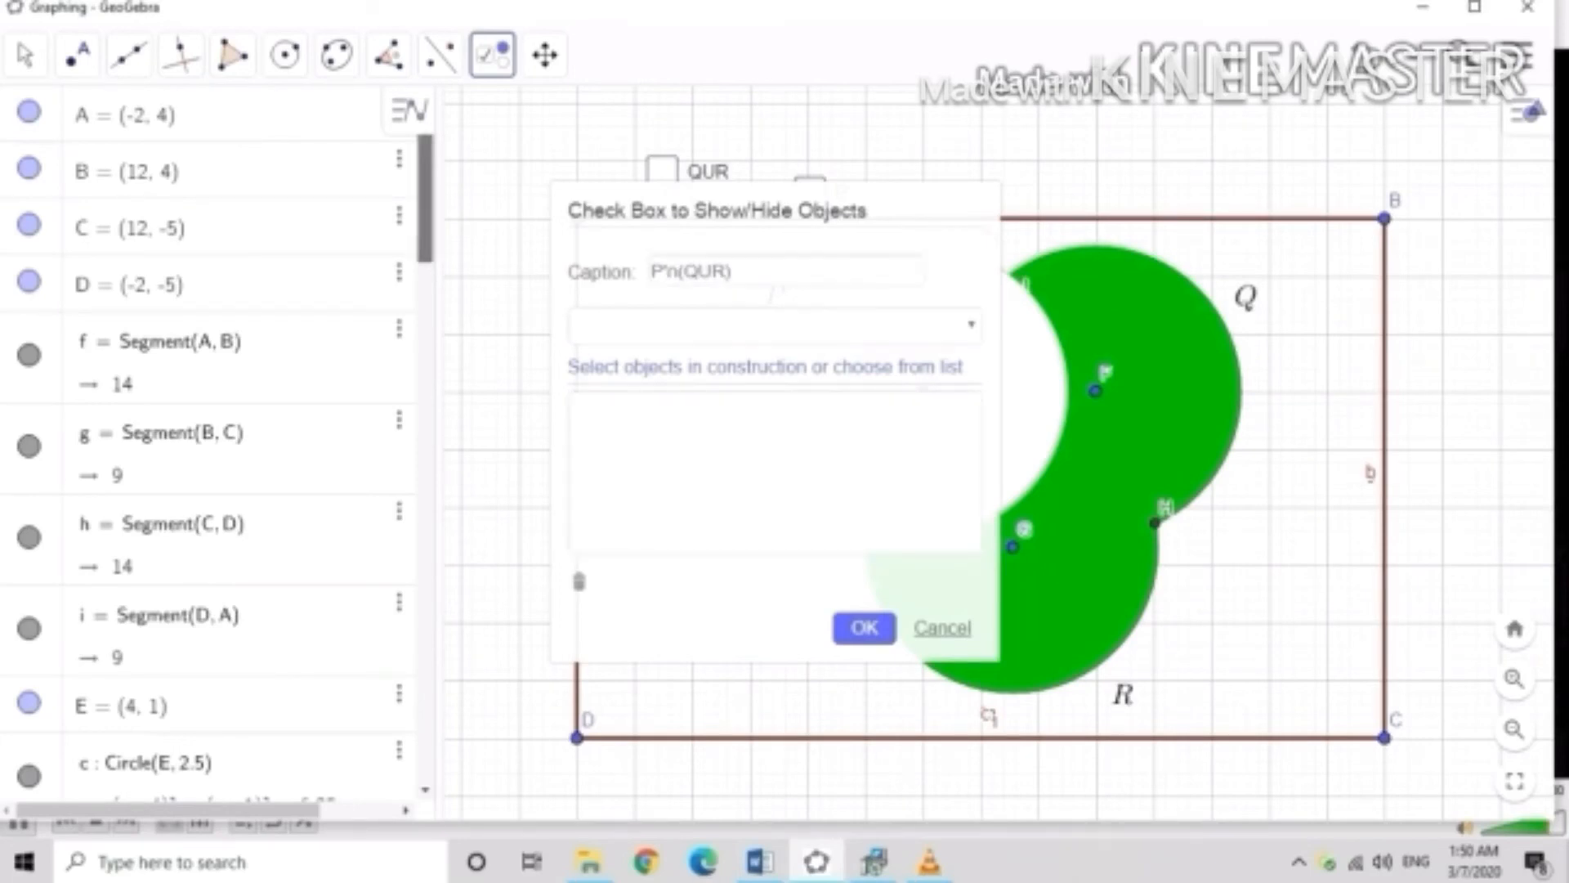
scroll(209, 458, "down", 3)
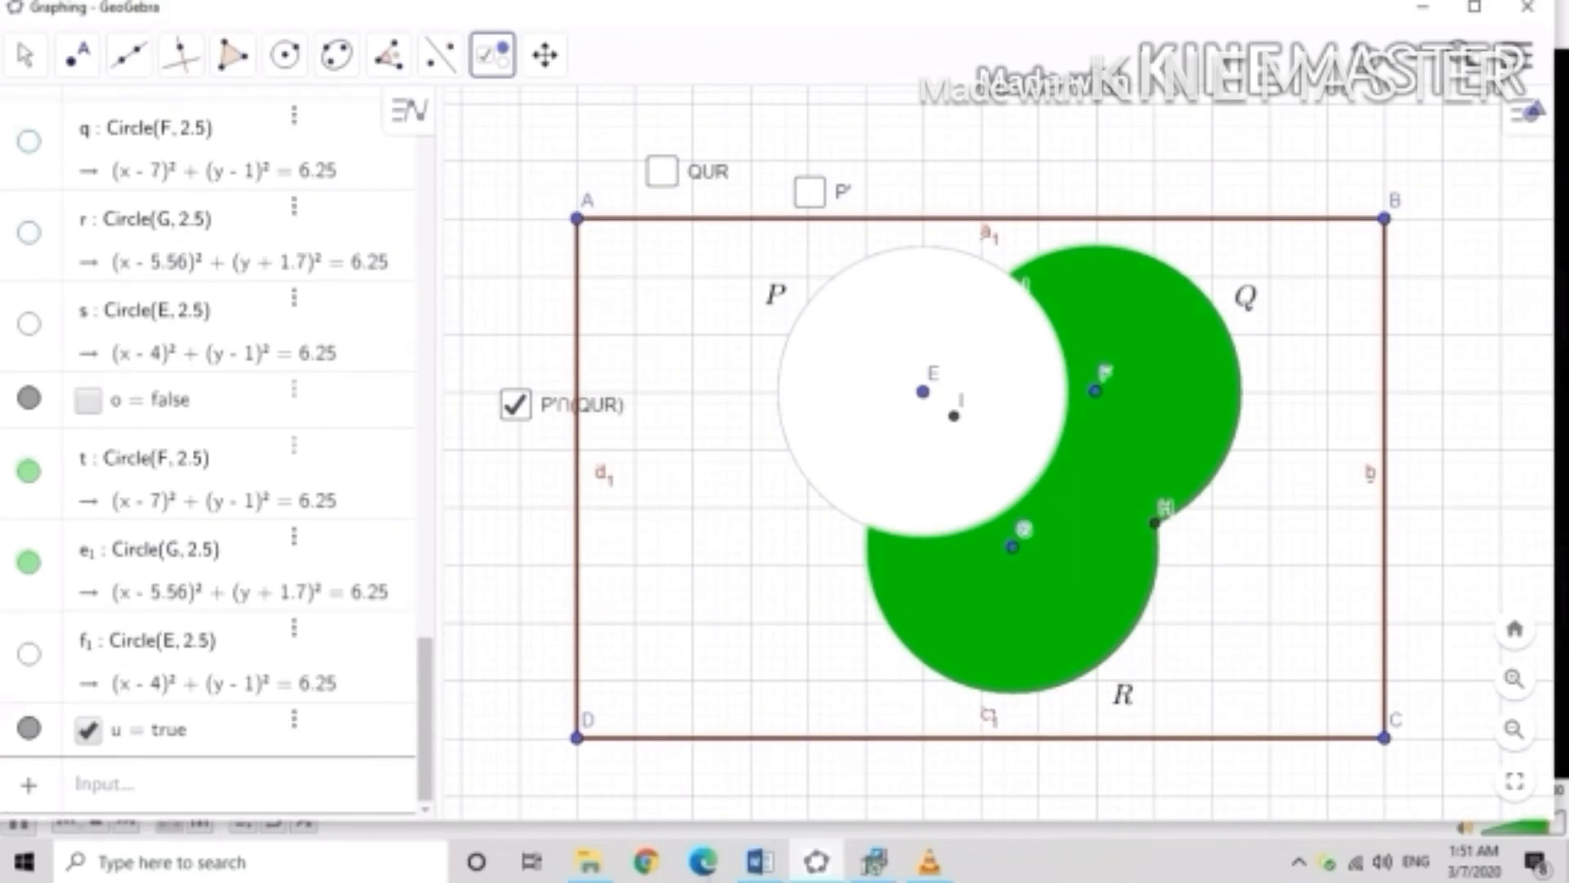
Arrange the QUR, P' and P'∩(QUR) check boxes in one evenly spaced row above the rectangle.
left_click_drag(515, 403, 937, 176)
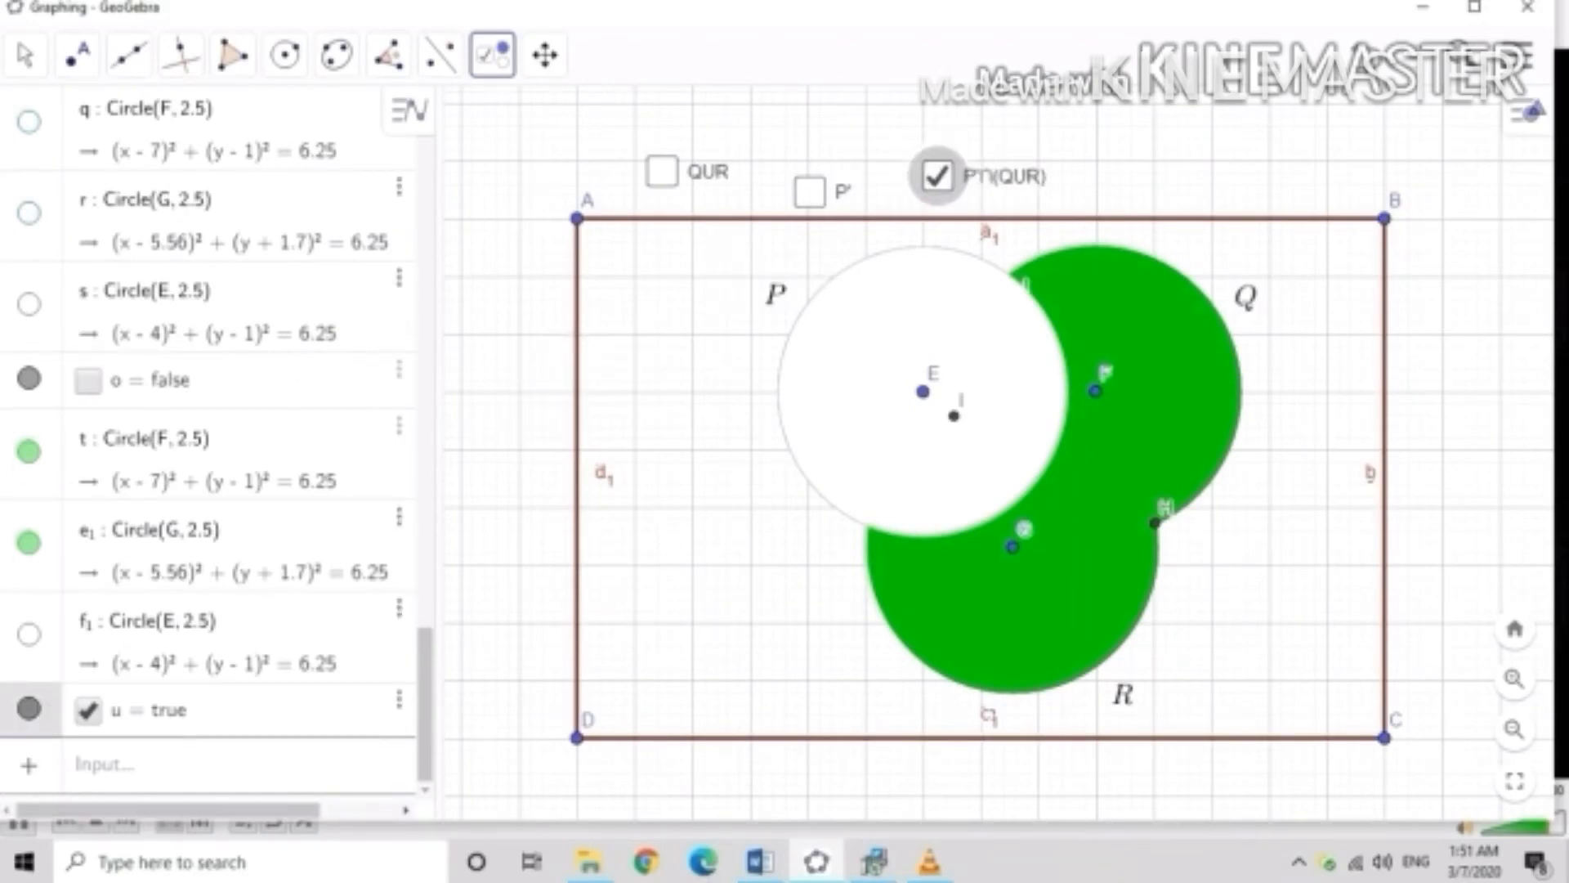
mouse_move(810, 192)
left_mouse_down()
mouse_move(810, 170)
mouse_move(822, 175)
left_mouse_up()
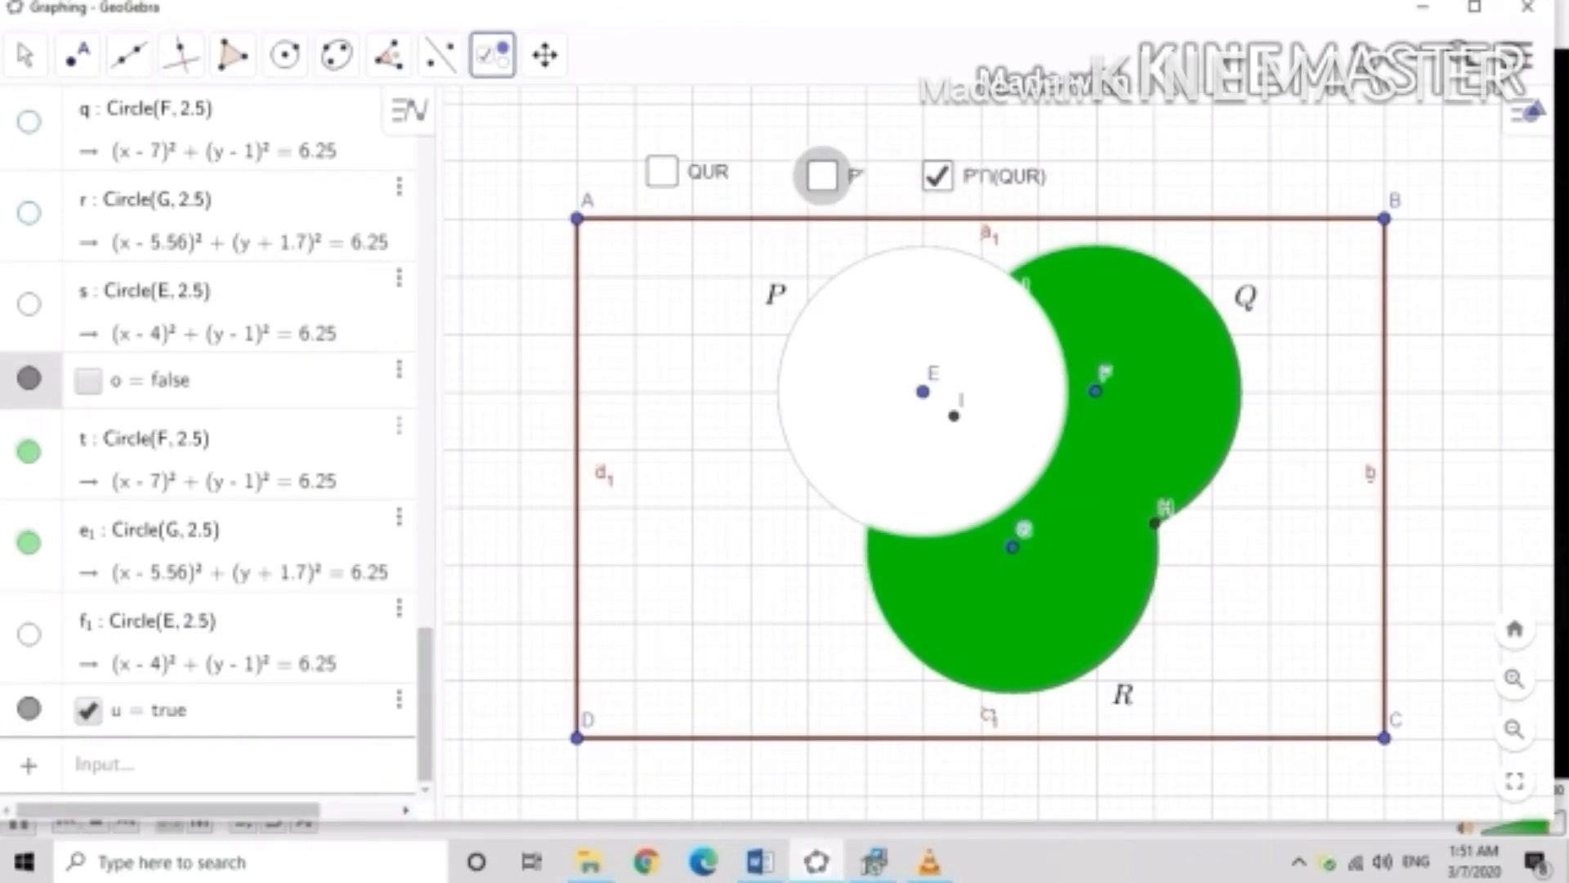
left_click_drag(662, 172, 649, 174)
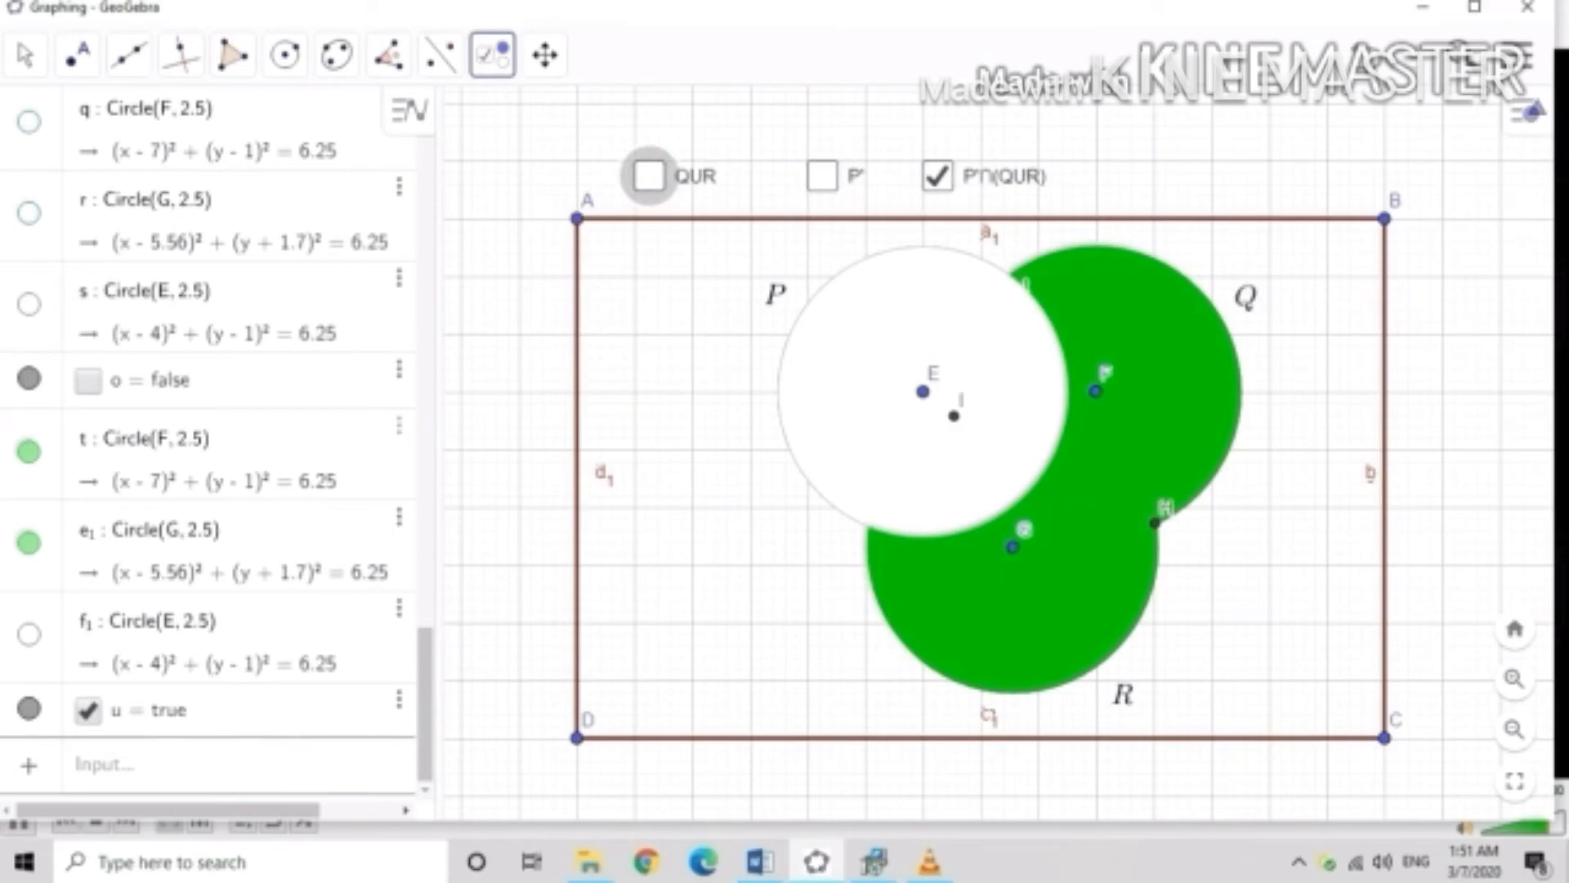
left_click_drag(938, 176, 994, 176)
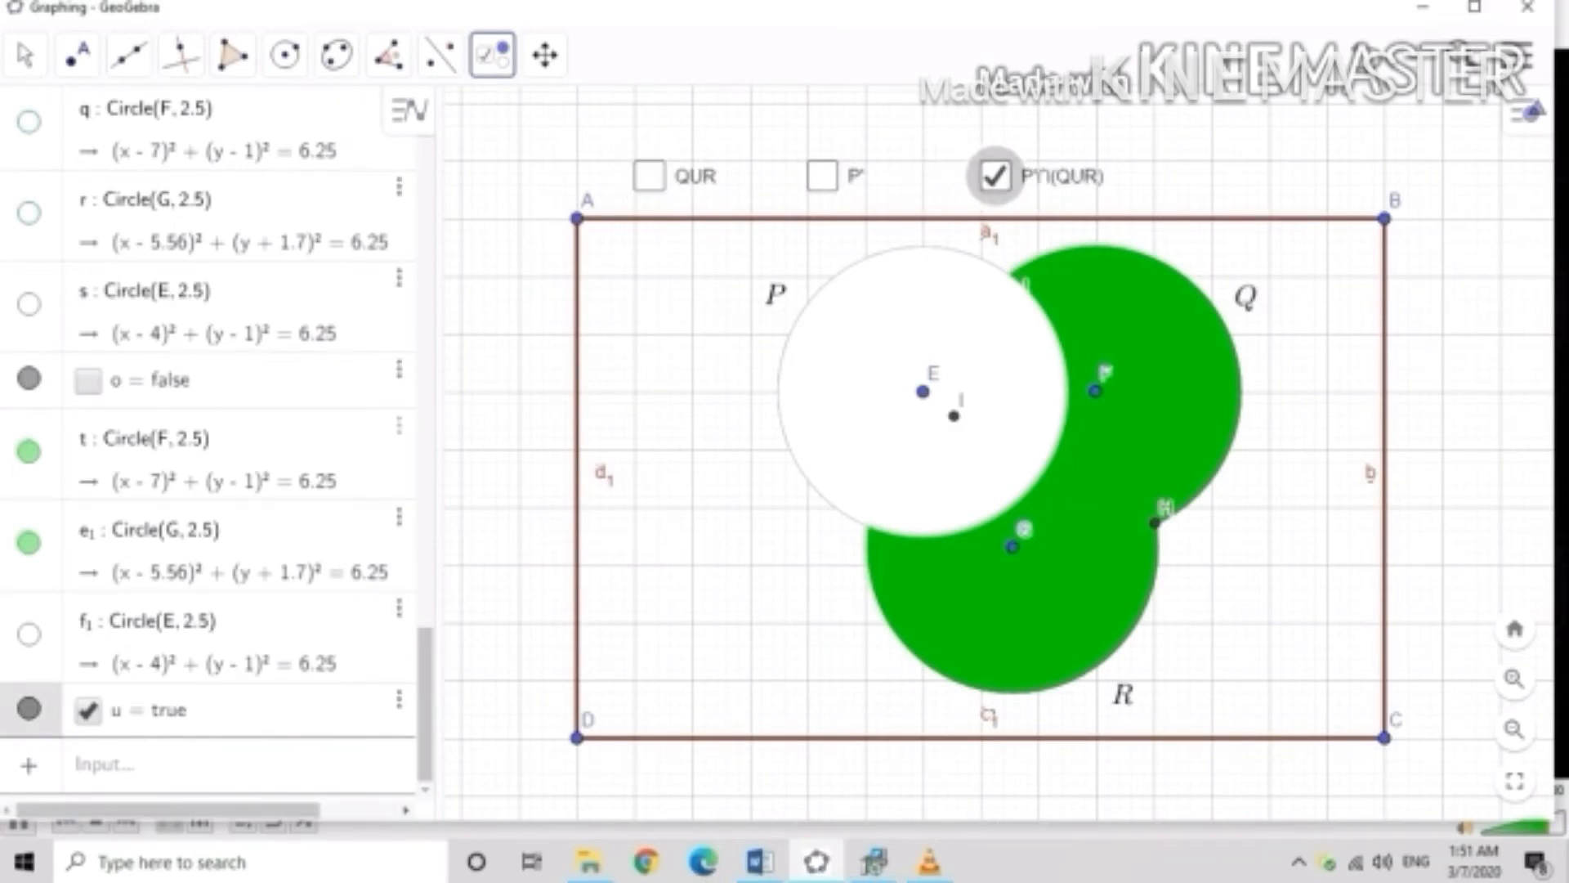
Hide the grid behind the Venn diagram.
left_click(544, 55)
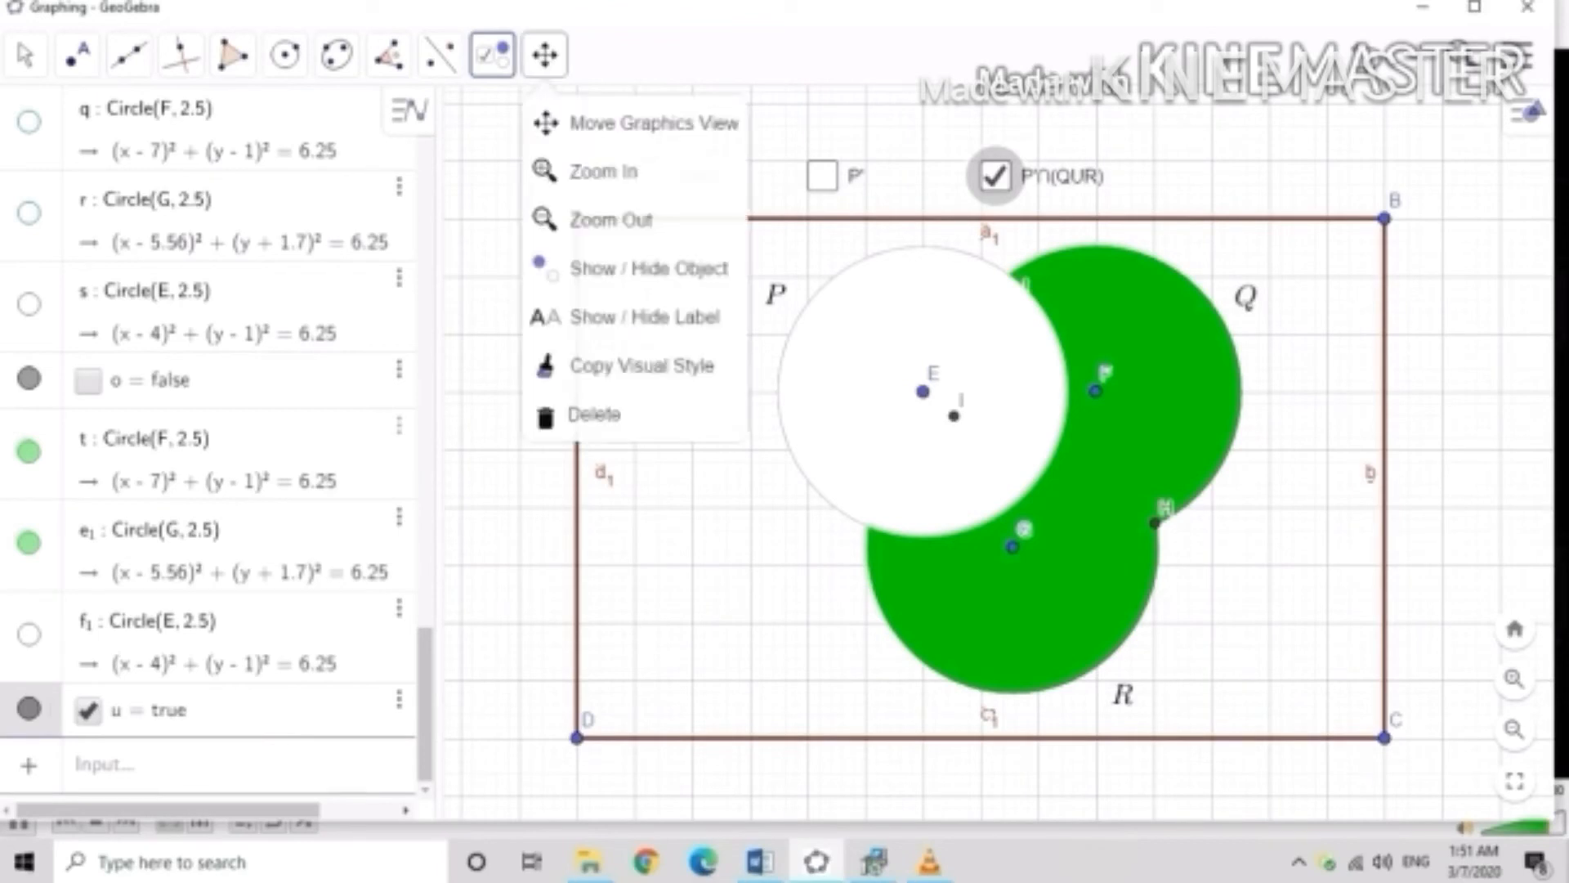
left_click(633, 268)
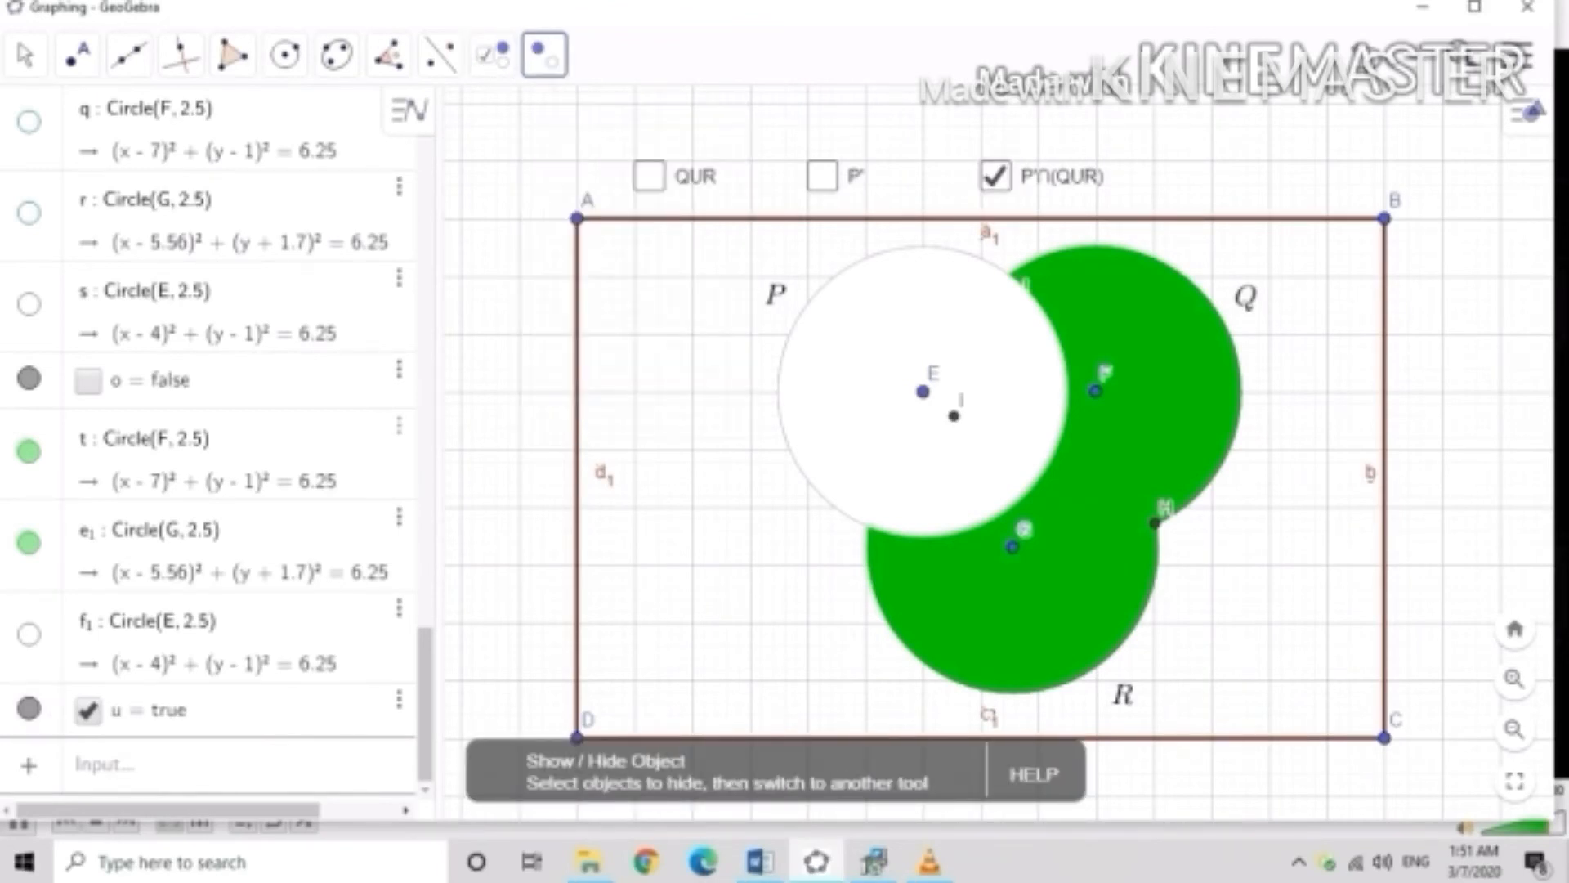
left_click(544, 55)
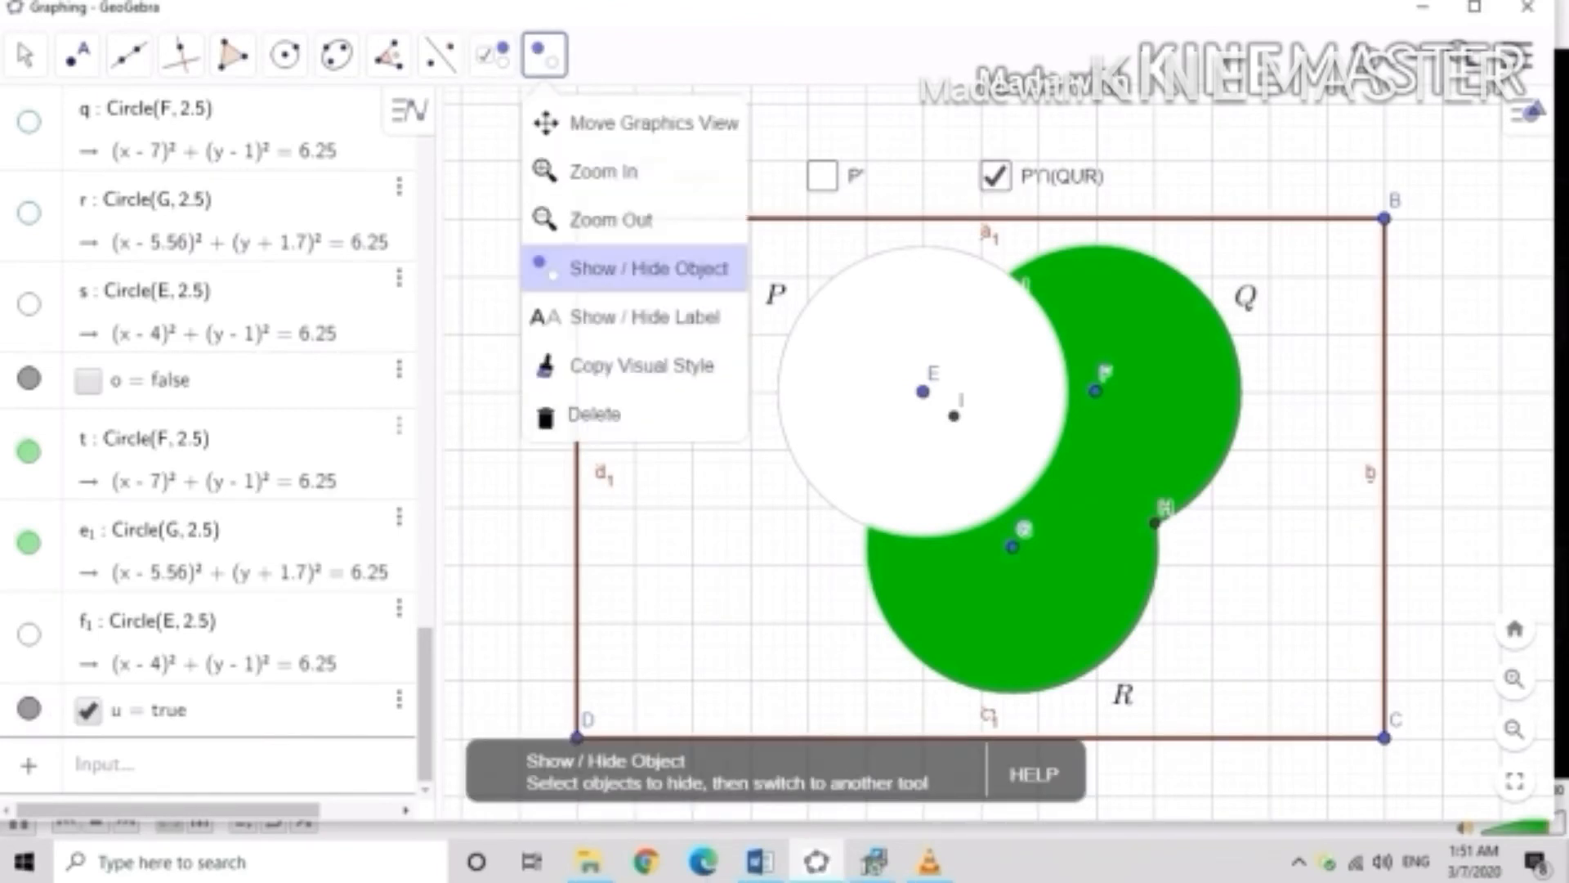
left_click(633, 317)
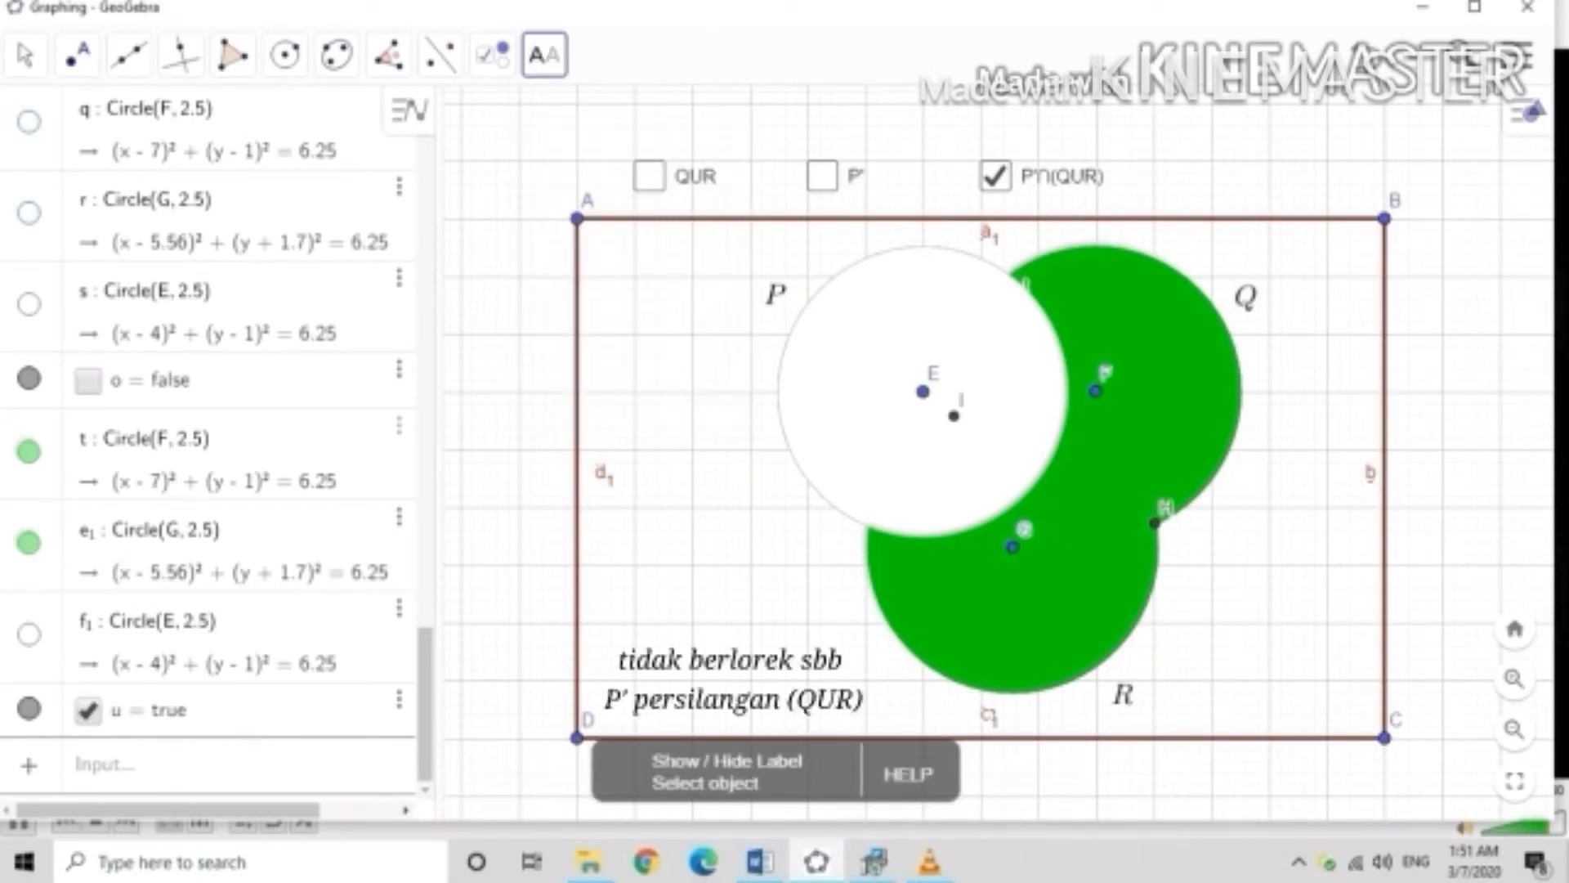
right_click(507, 381)
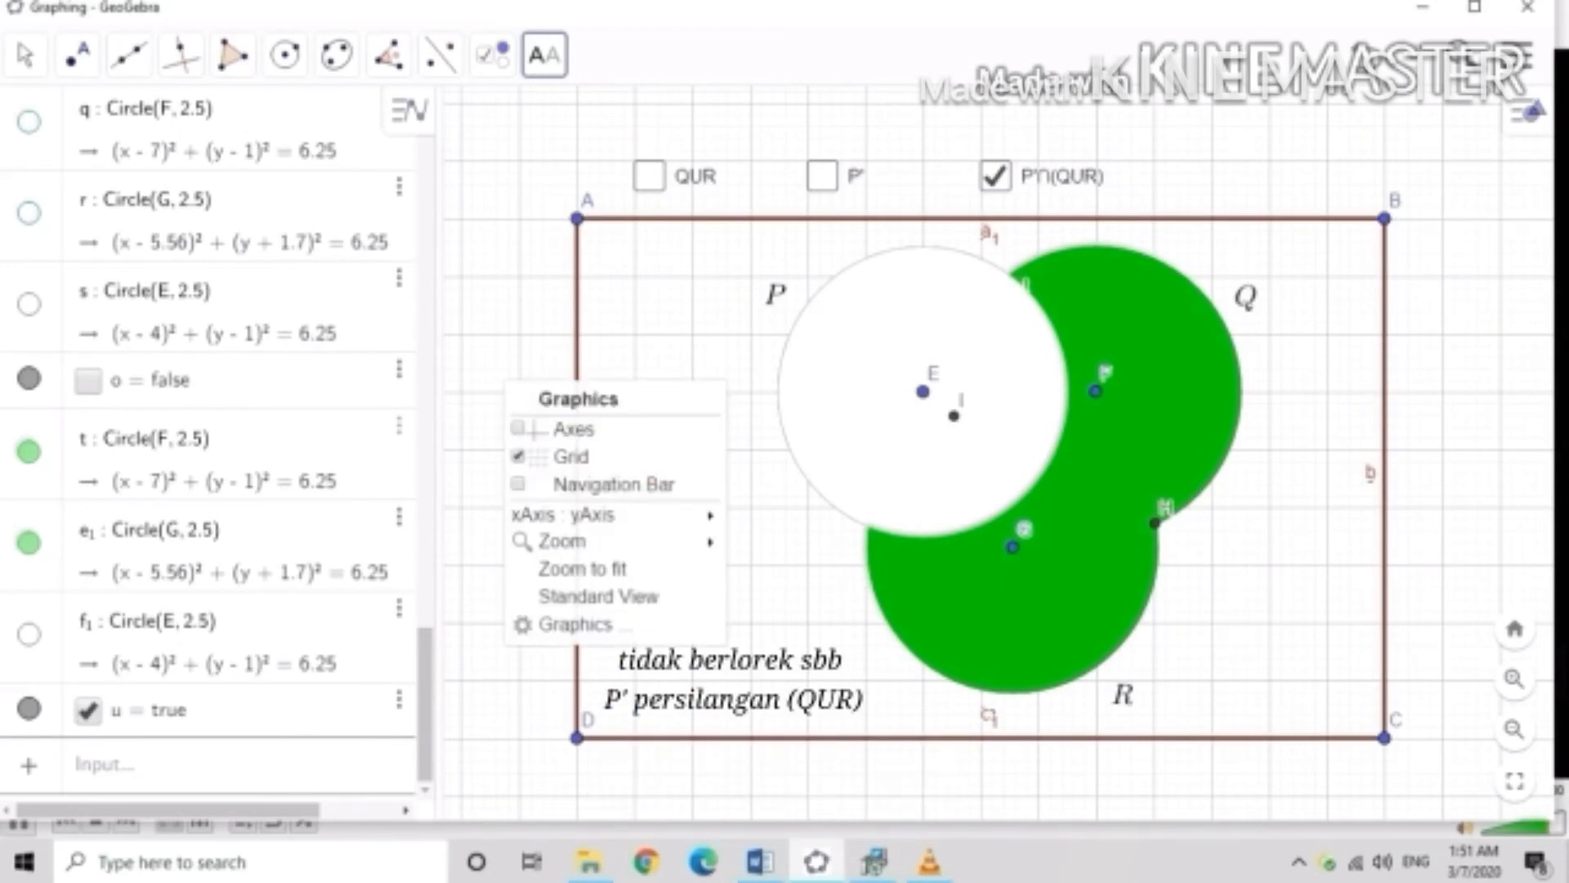
left_click(570, 456)
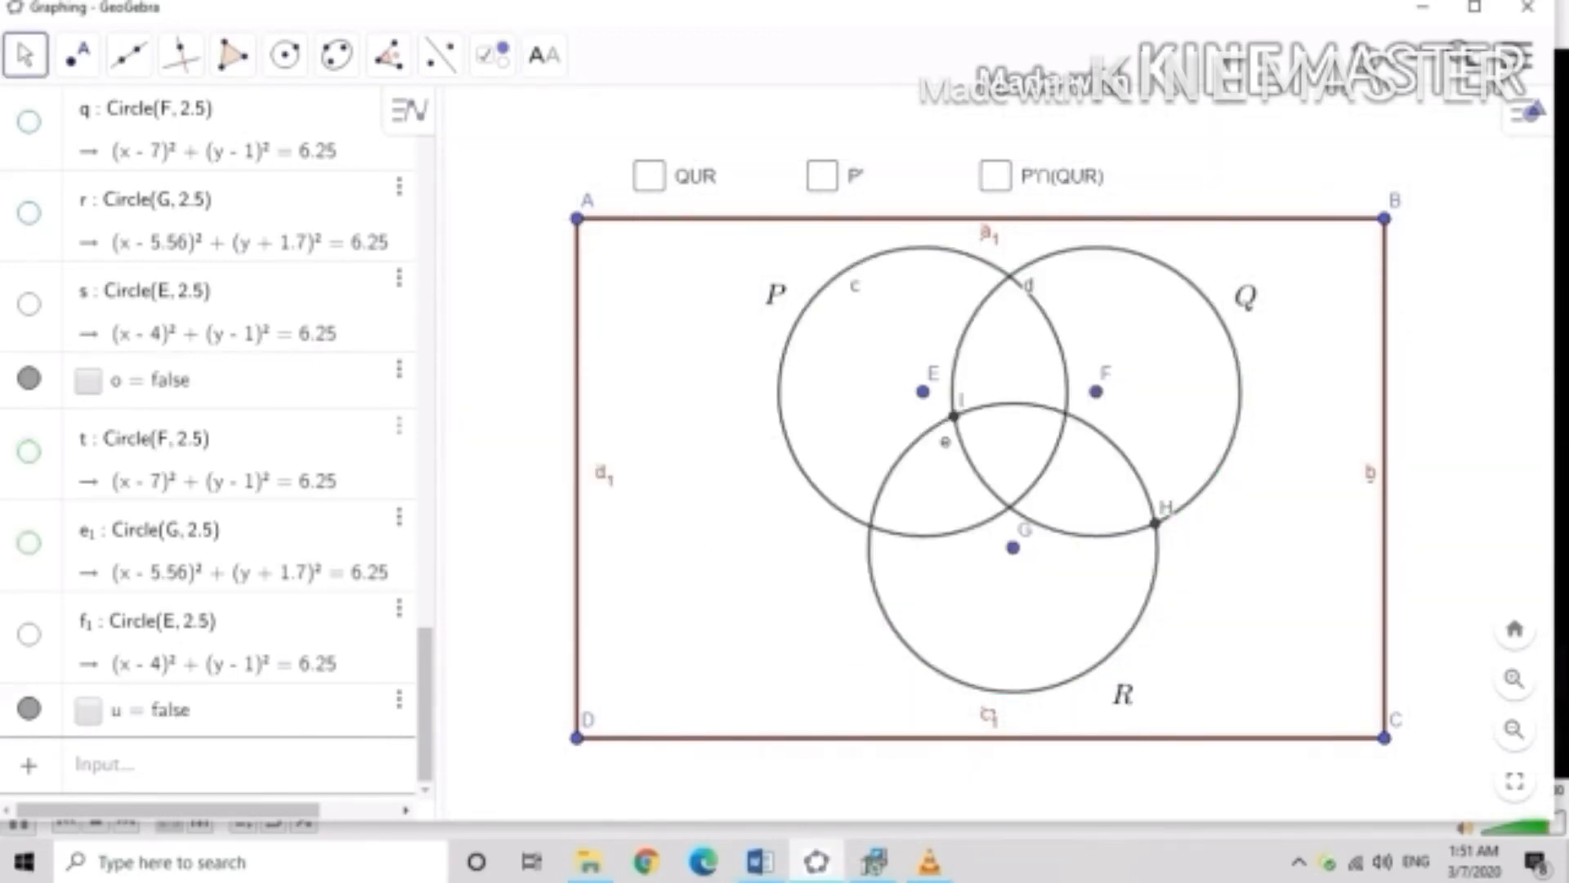
Test the check boxes by toggling the QUR and P' shading on and off, and turn on the P'∩(QUR) shading.
left_click(649, 176)
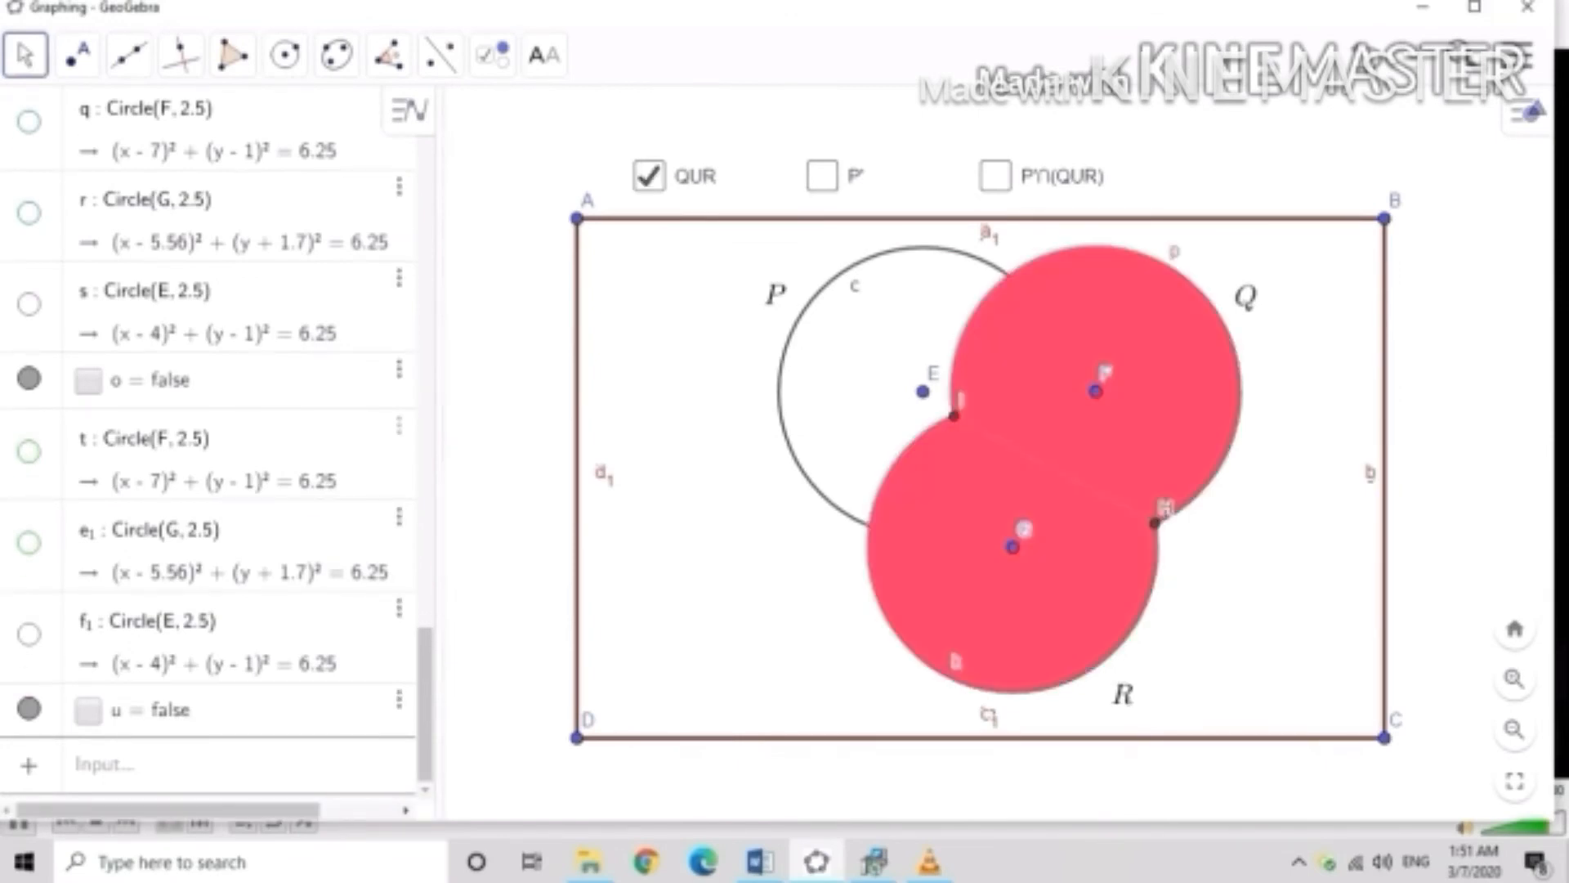
left_click(650, 176)
left_click(822, 176)
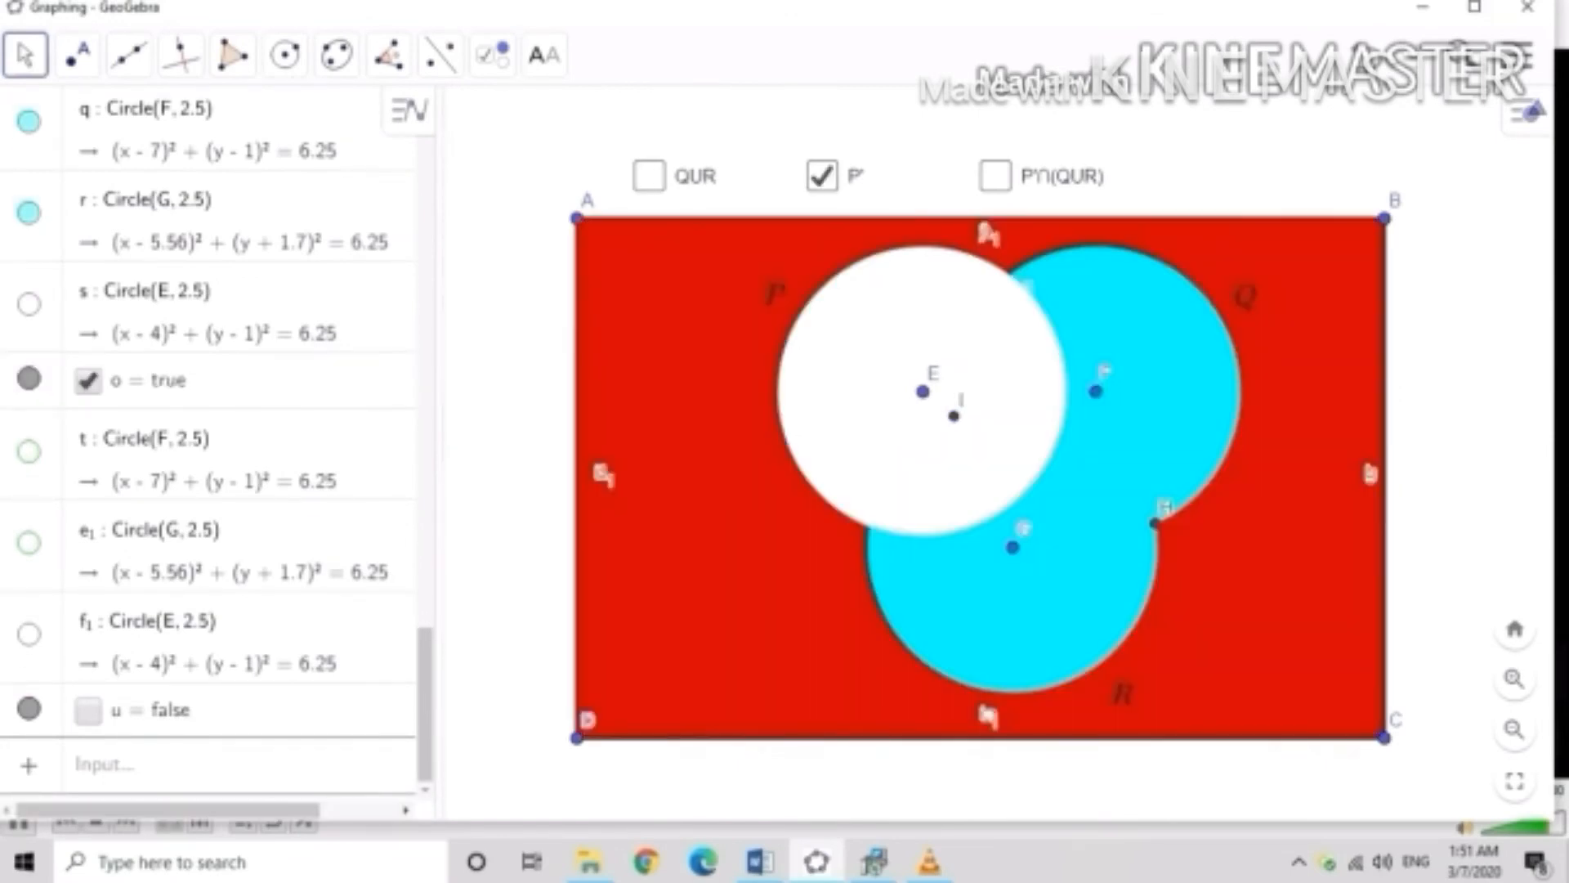
left_click(822, 175)
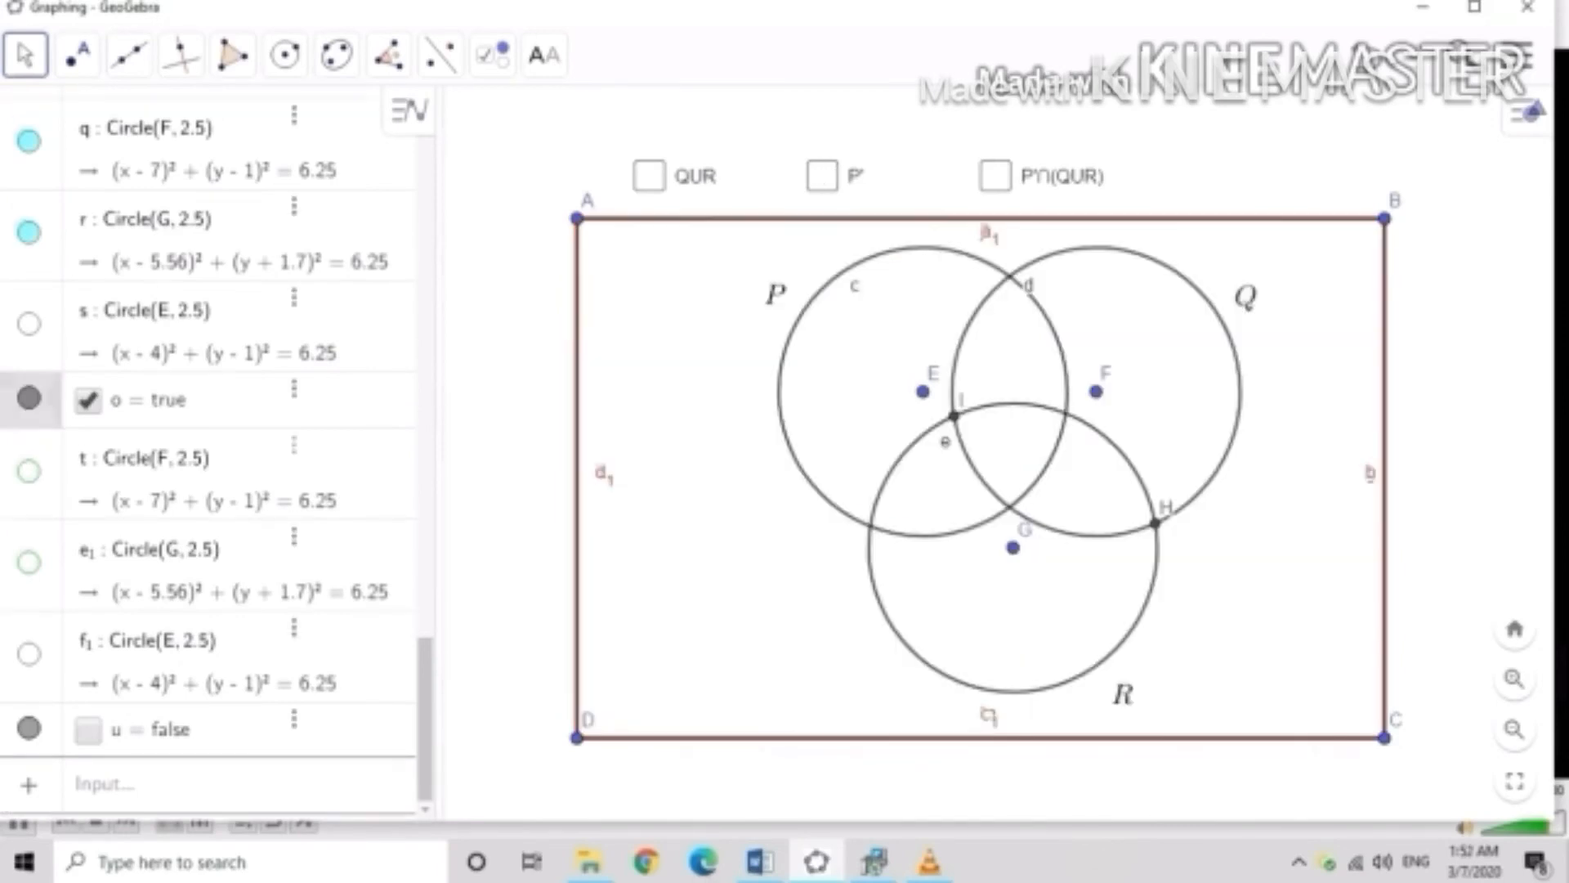
left_click(994, 176)
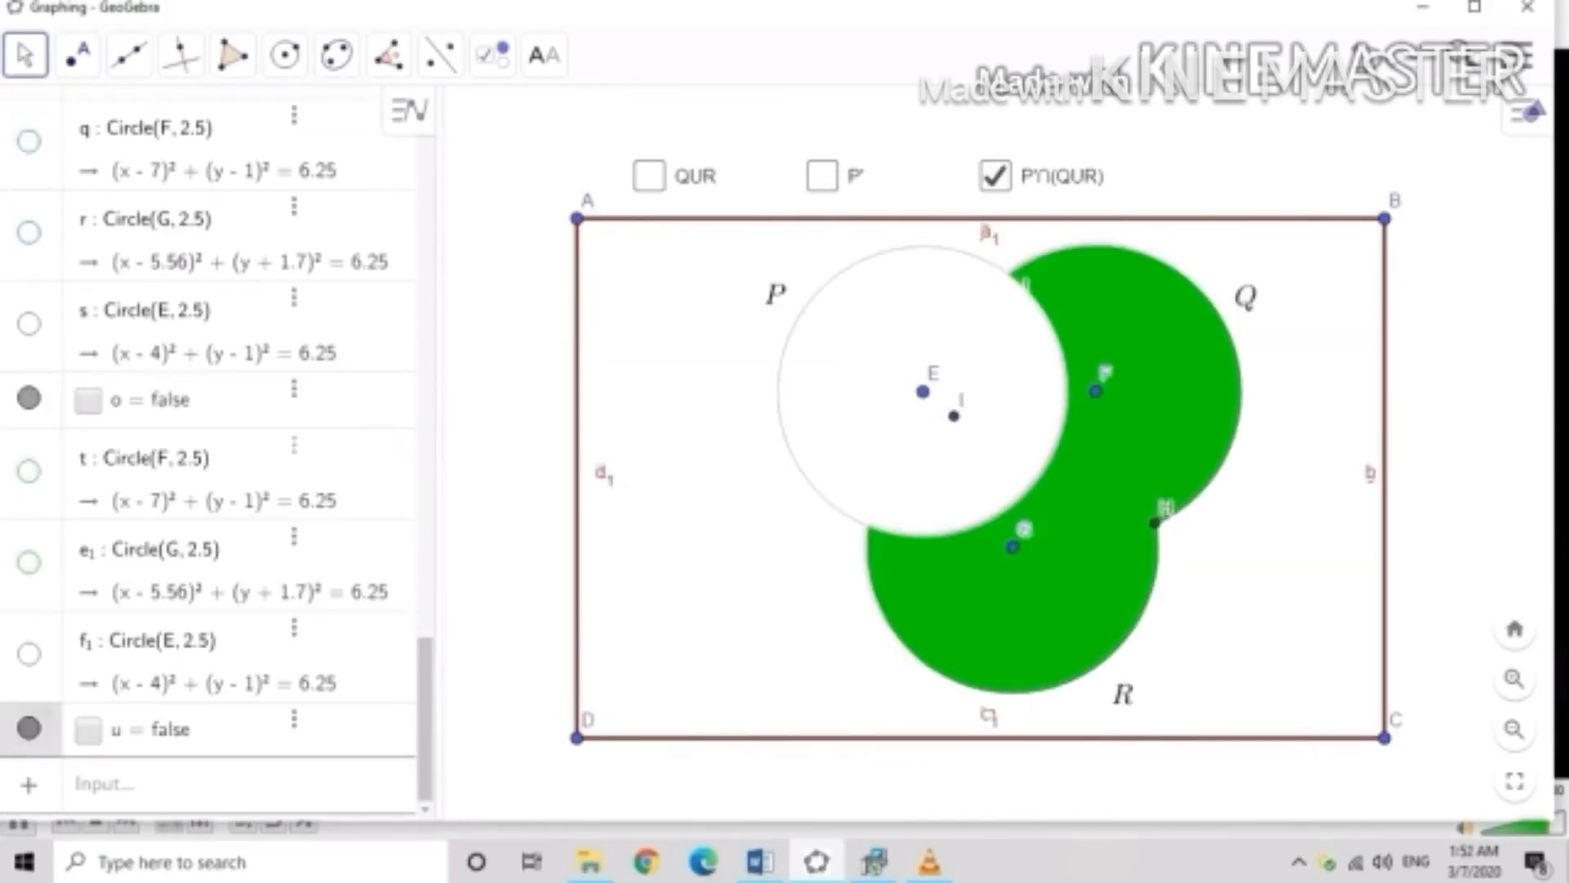